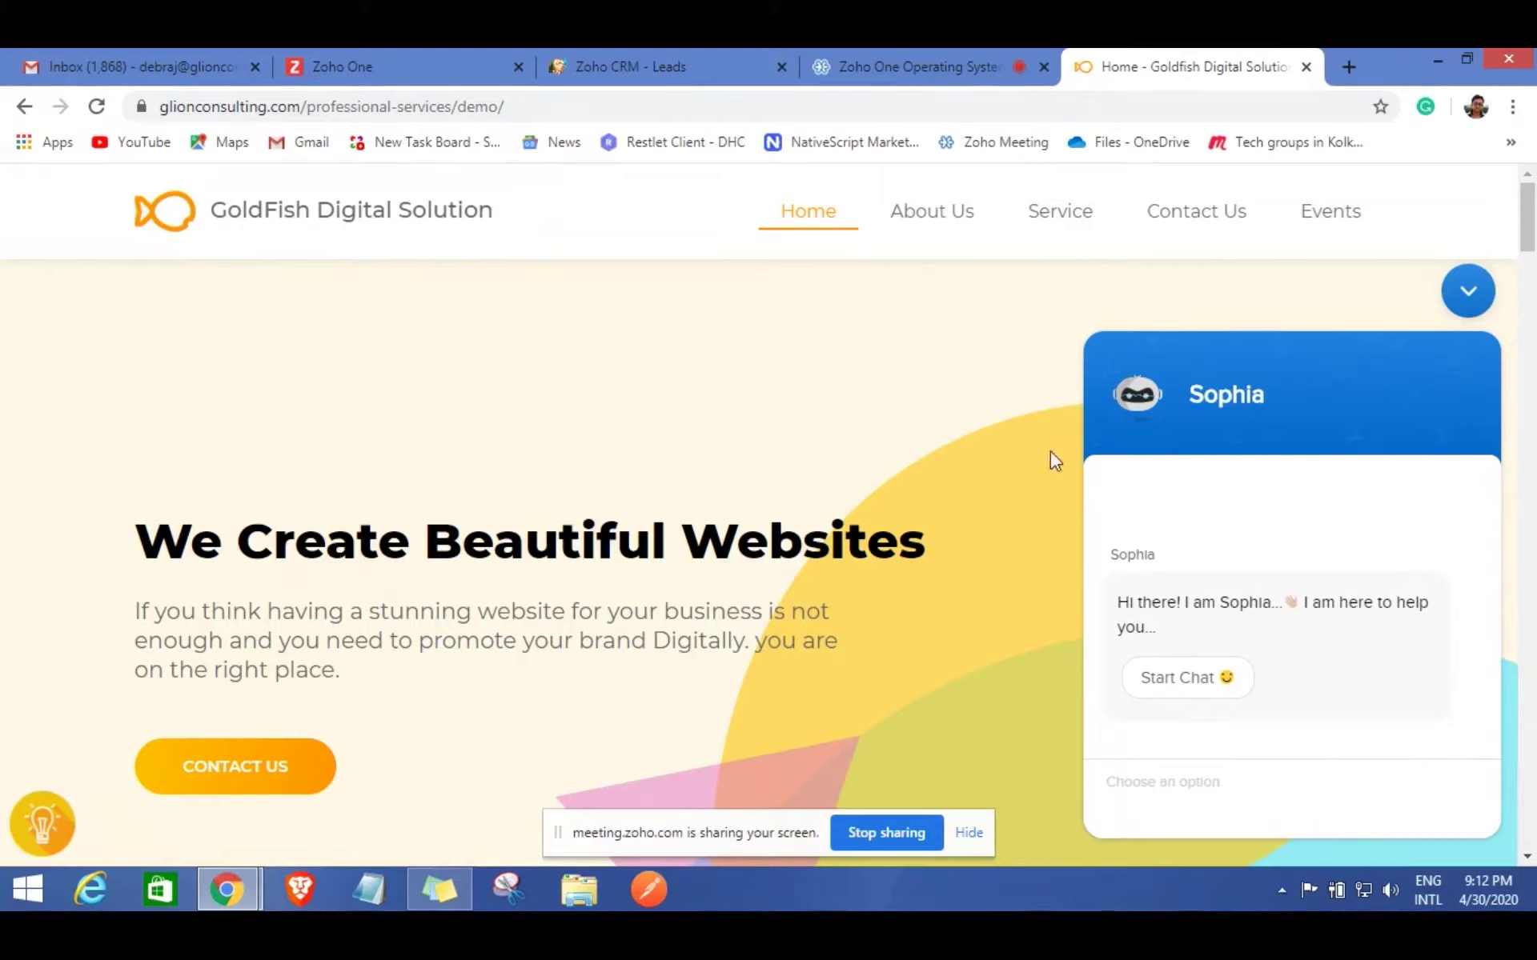
Start a chat with the Sophia assistant and choose 'Web design and Development'.
left_click(1194, 685)
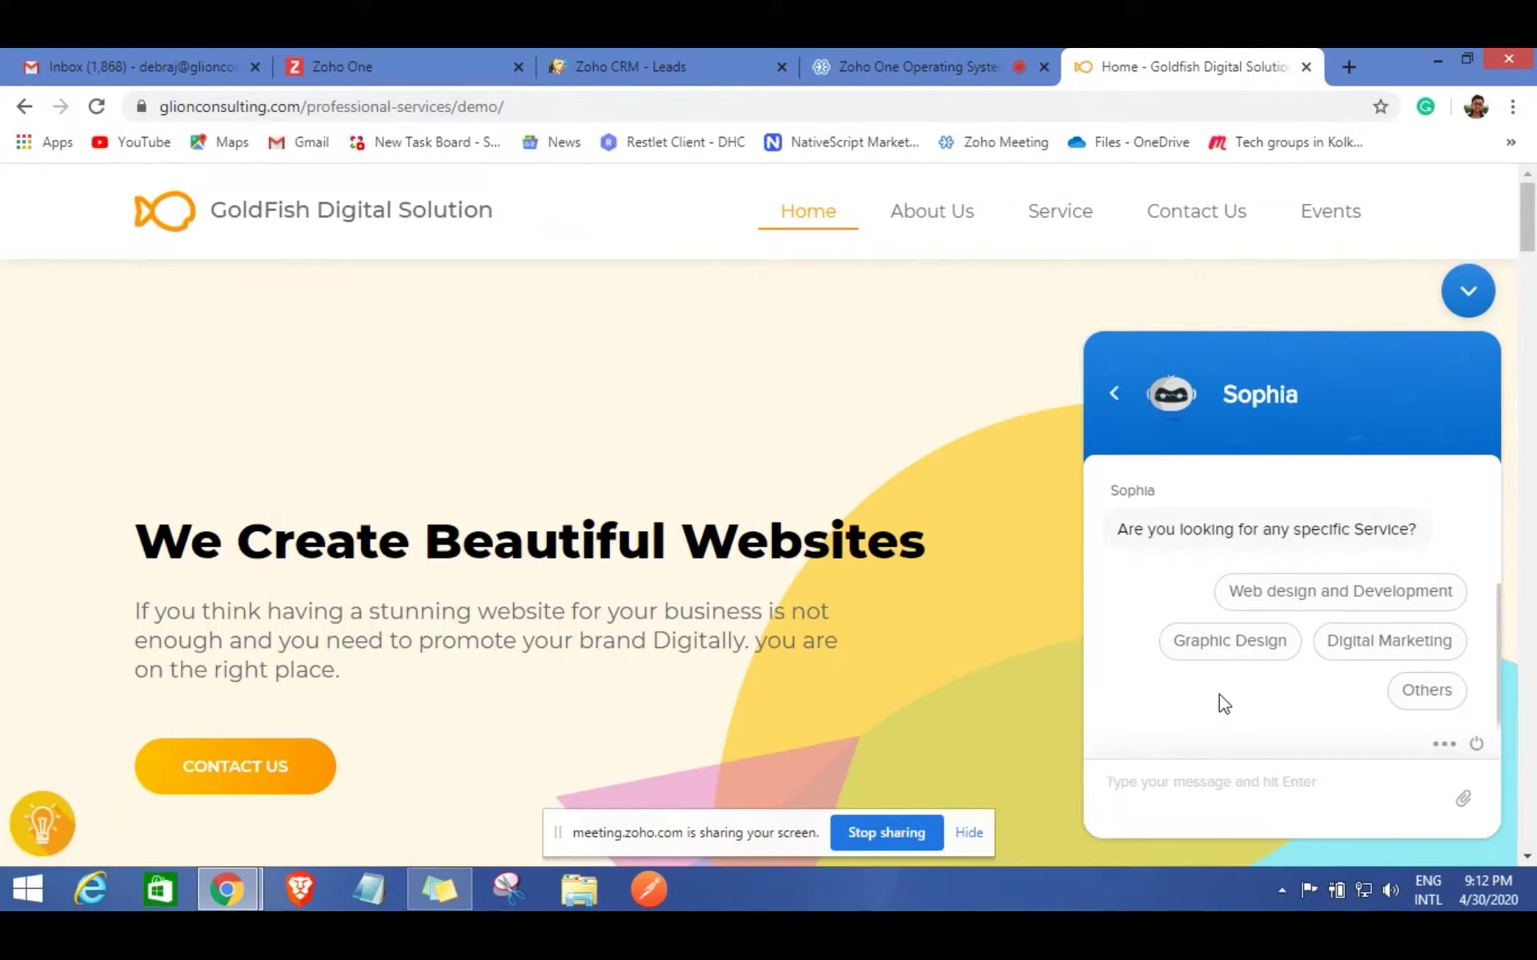
left_click(1313, 606)
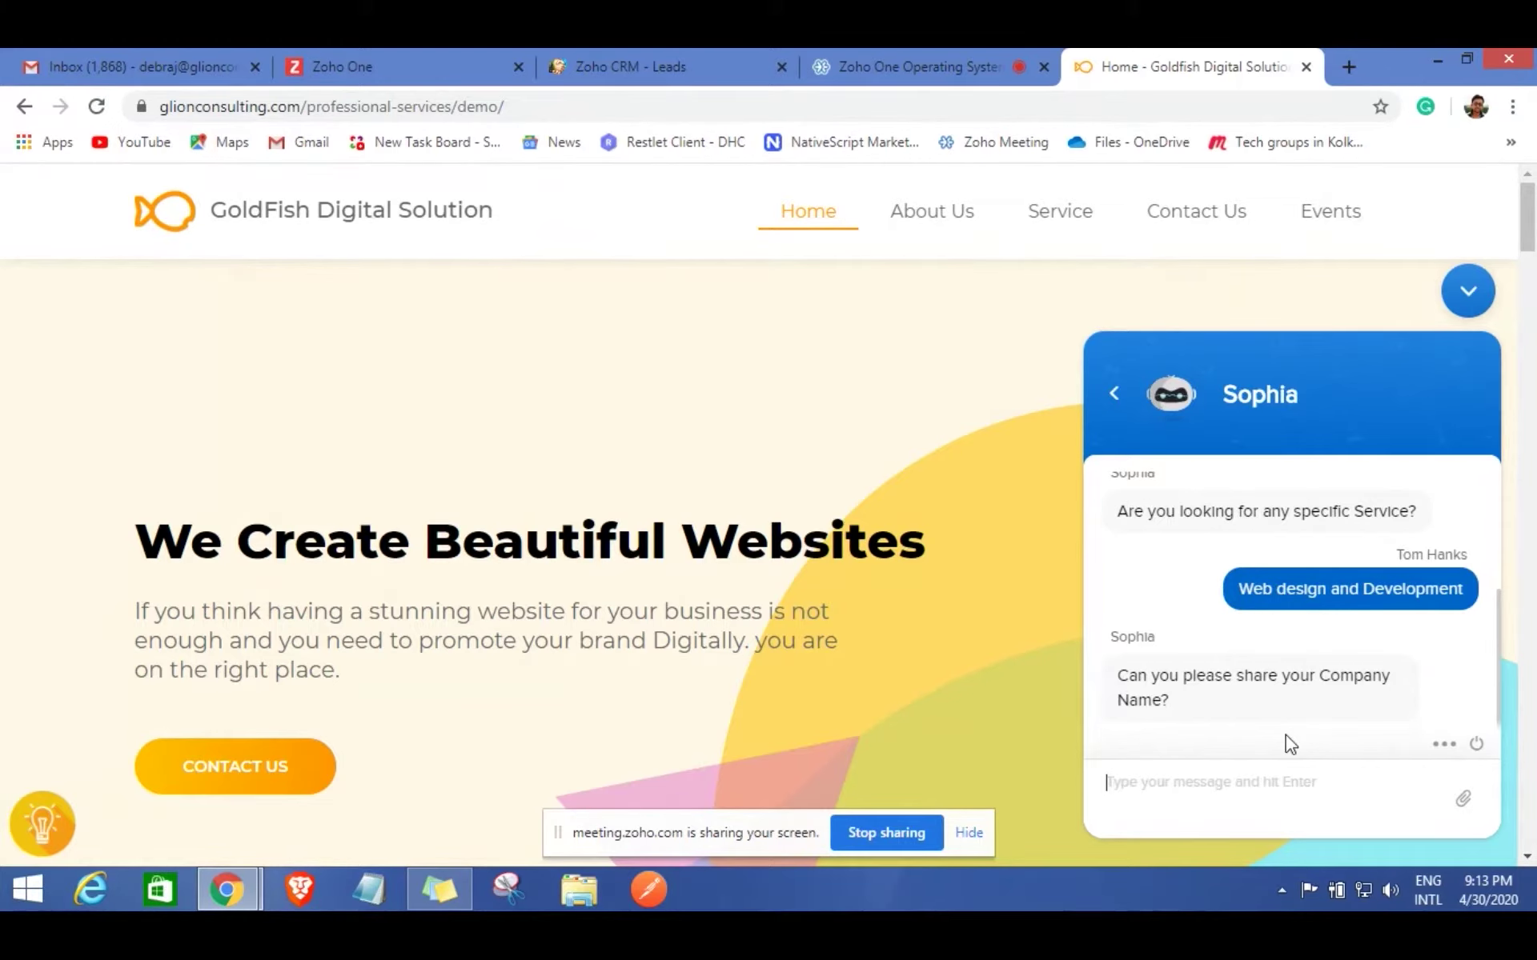
In the Contact Us form, enter the lead's first name, last name and company name.
left_click(251, 757)
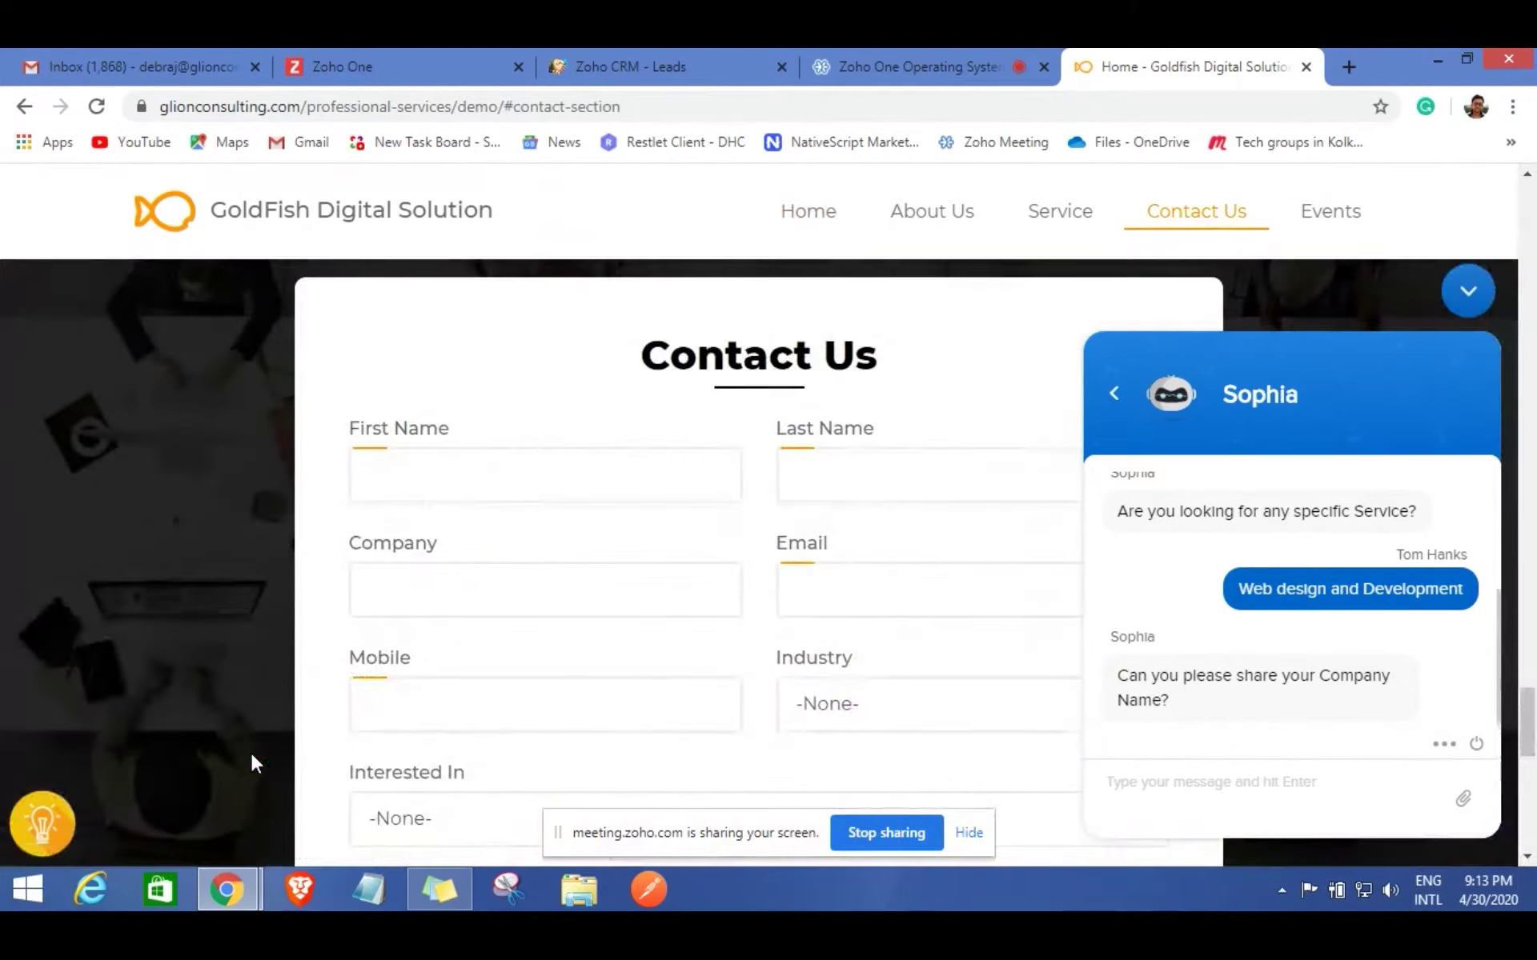
left_click(1473, 295)
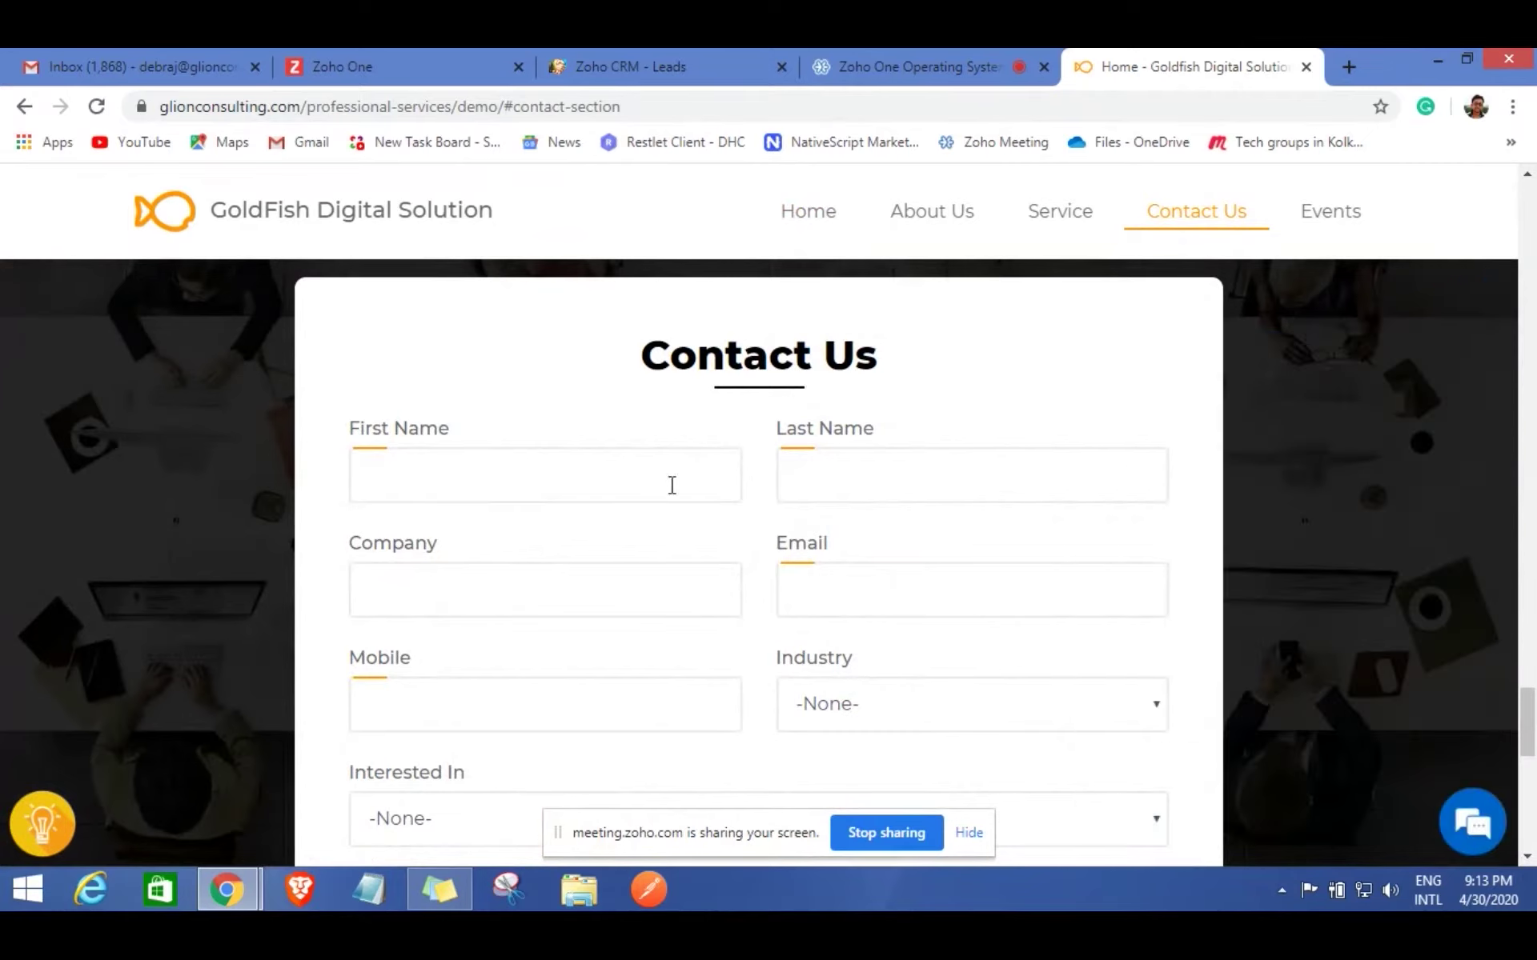
left_click(411, 488)
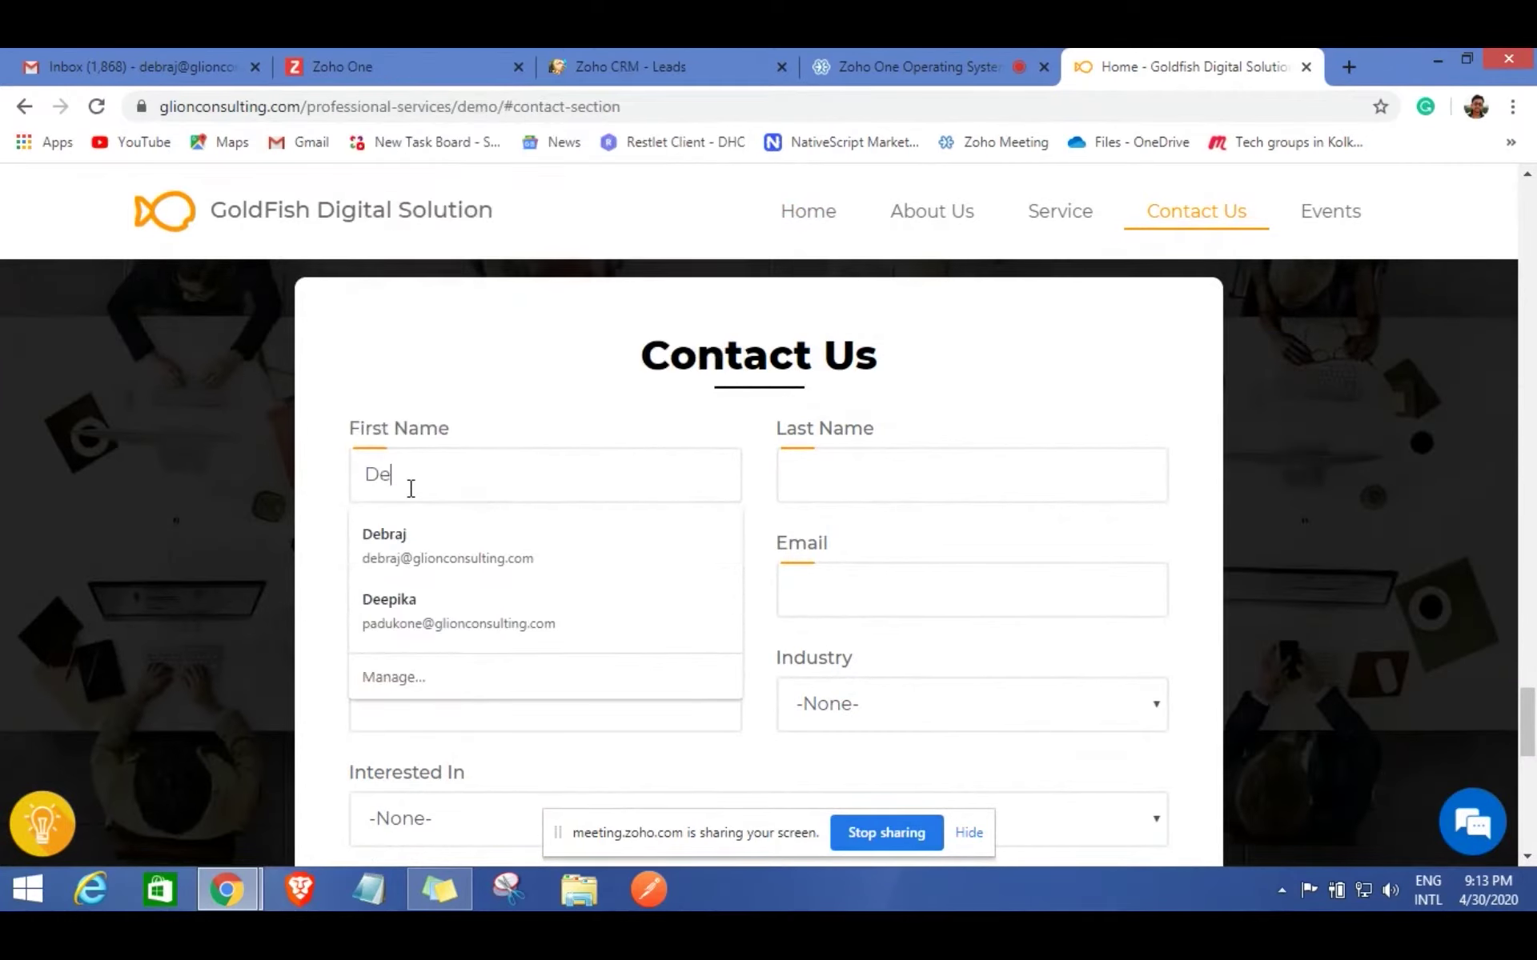
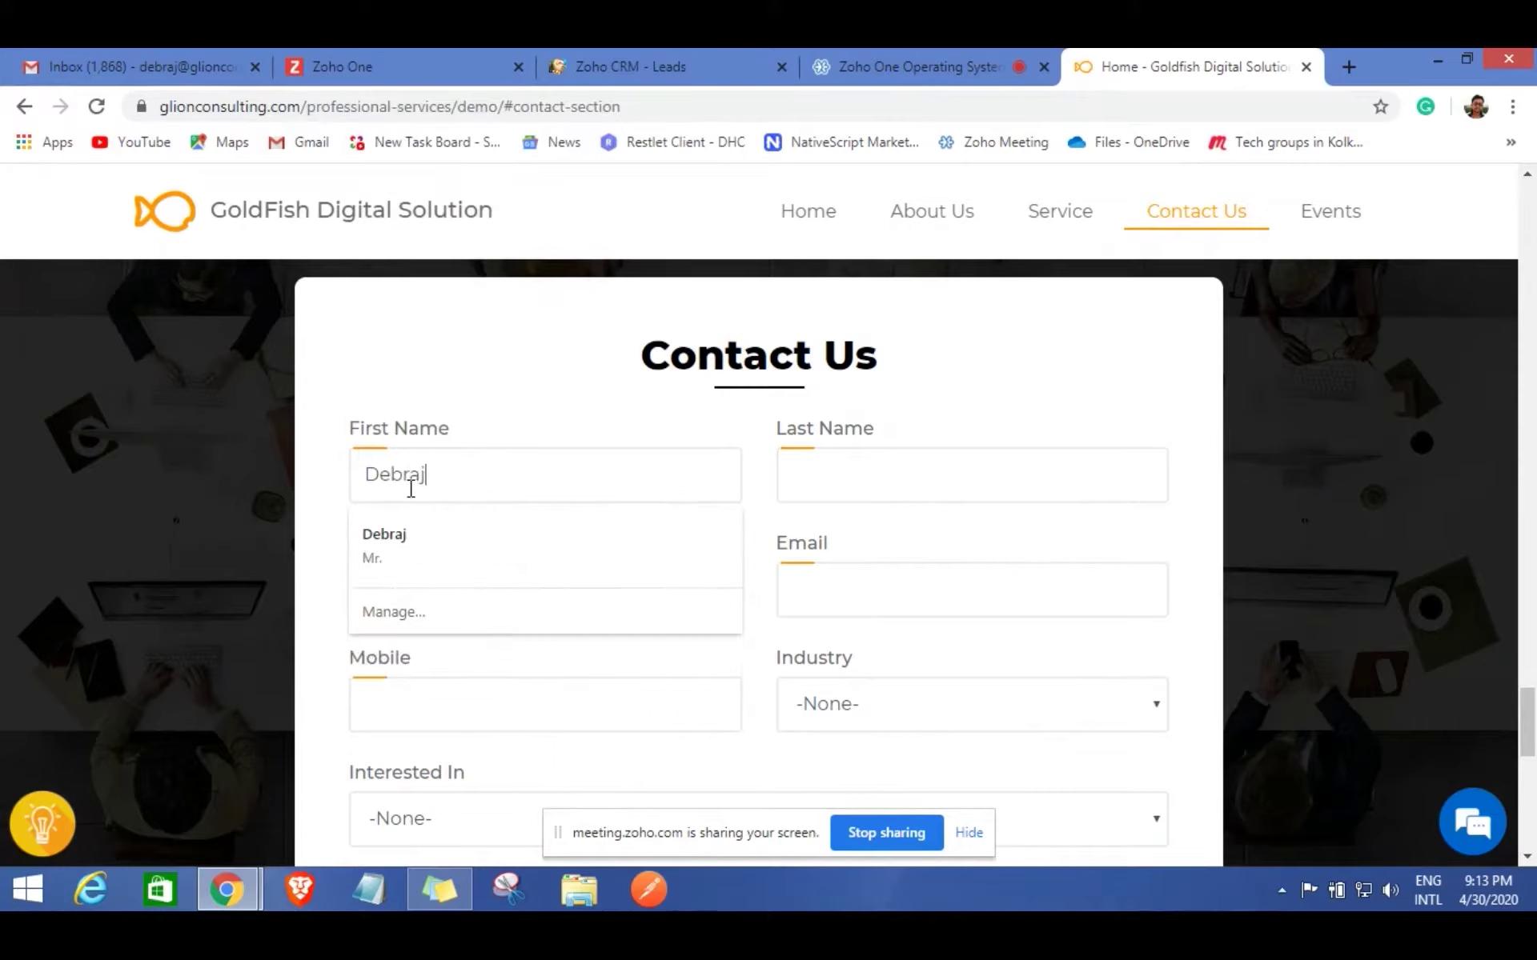
key("Tab")
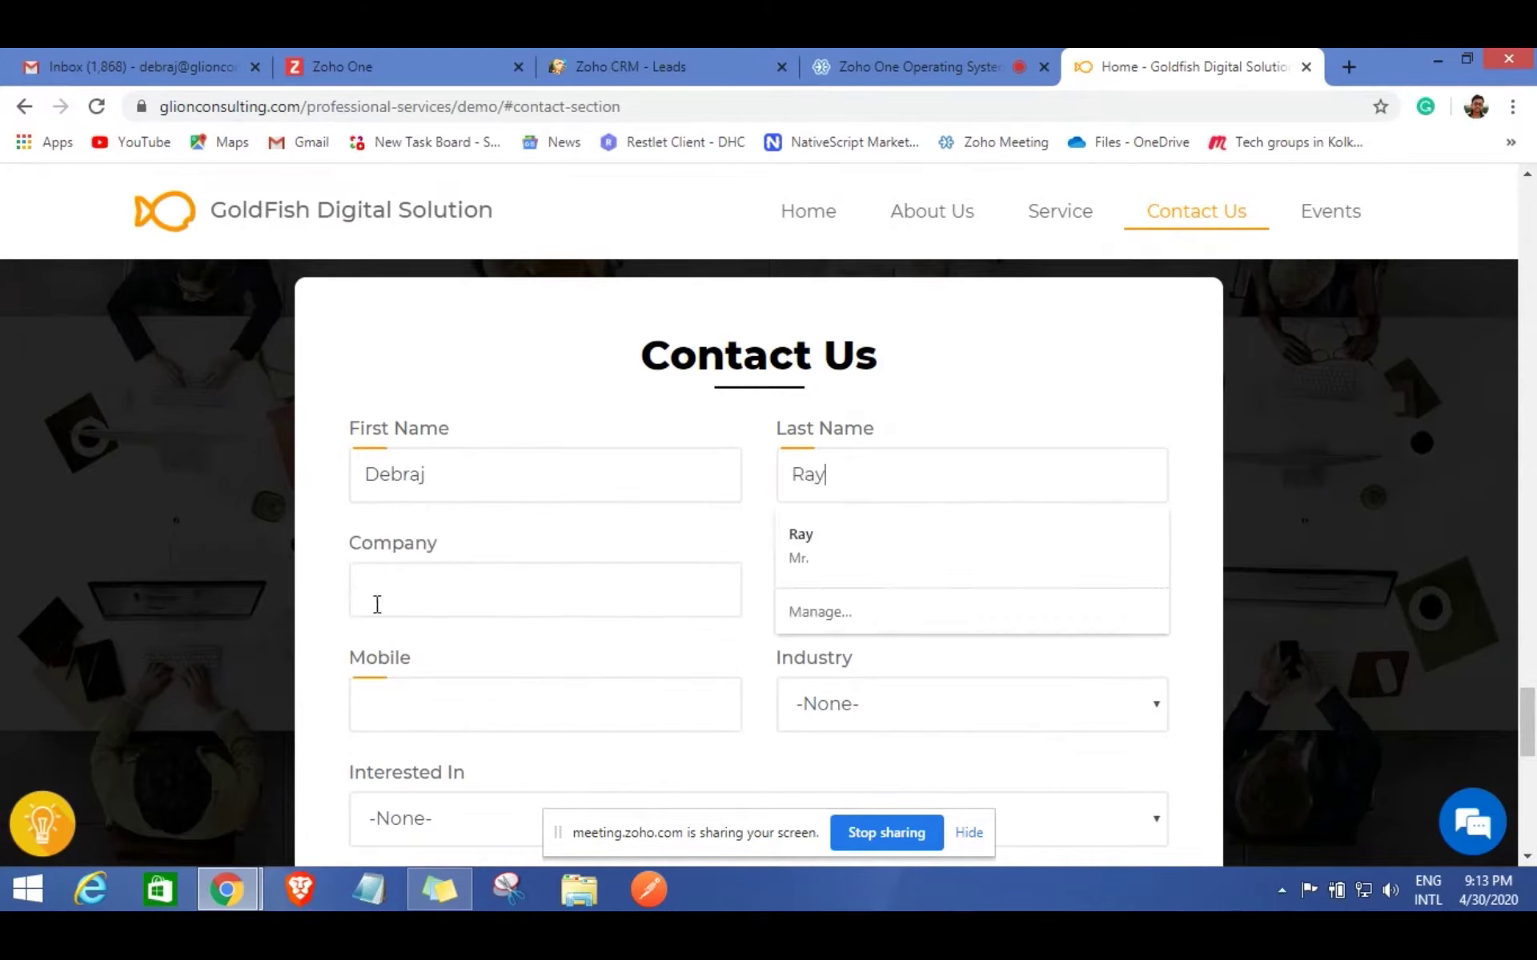
left_click(393, 590)
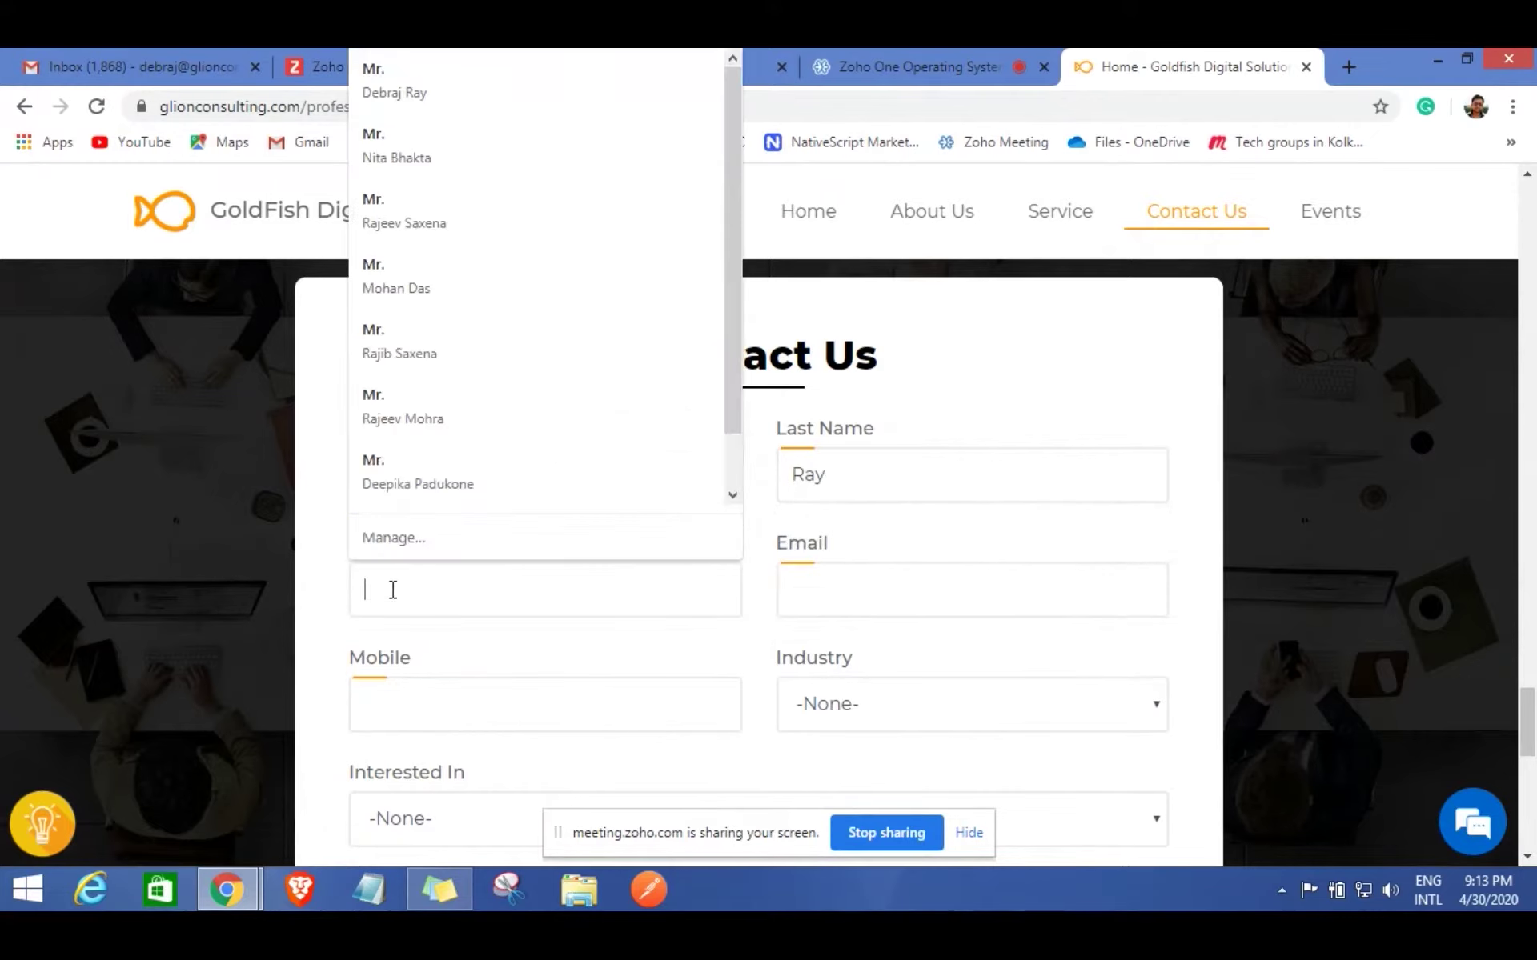
type("Ray Consultancy Services ")
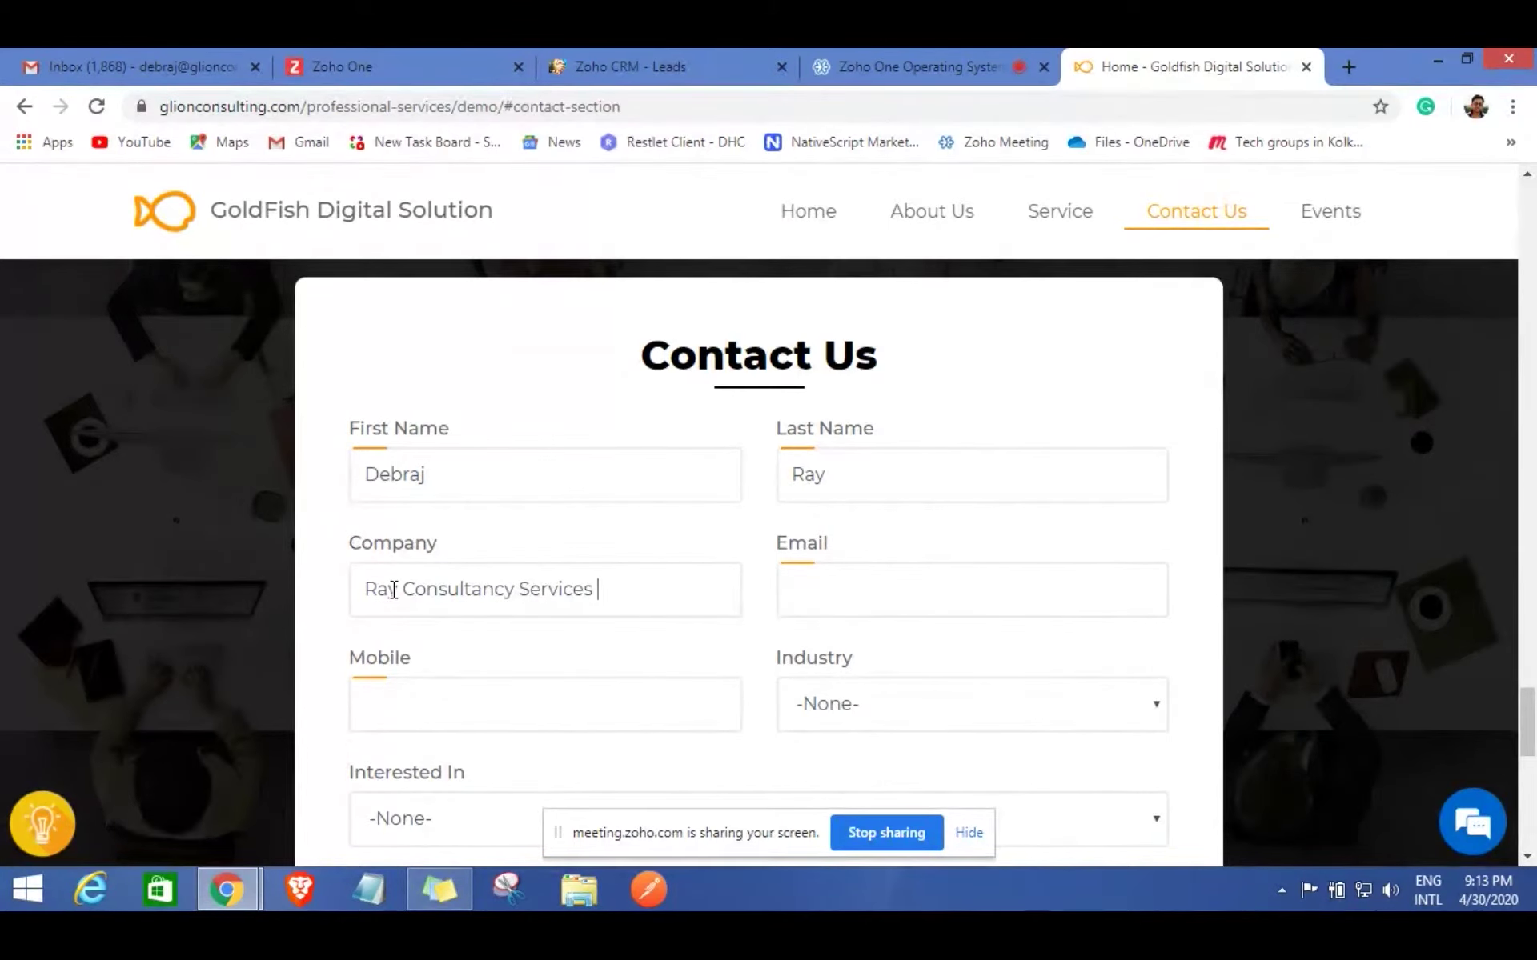
type("Pvt Ltd")
Fill in the lead's e-mail and mobile number from saved details.
left_click(790, 580)
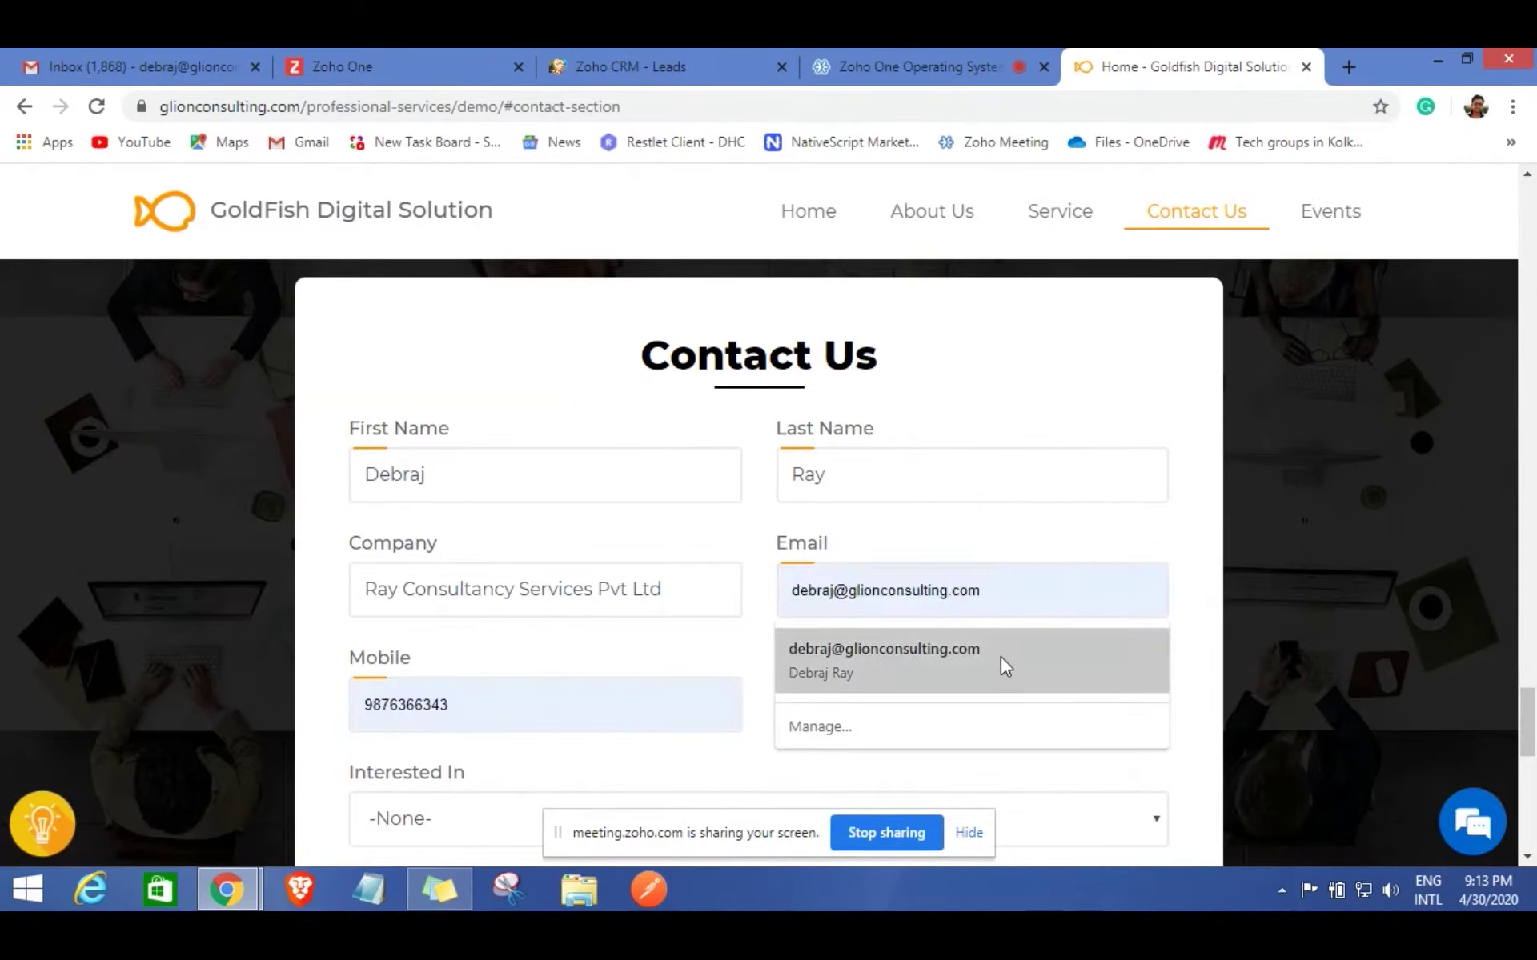
left_click(1001, 664)
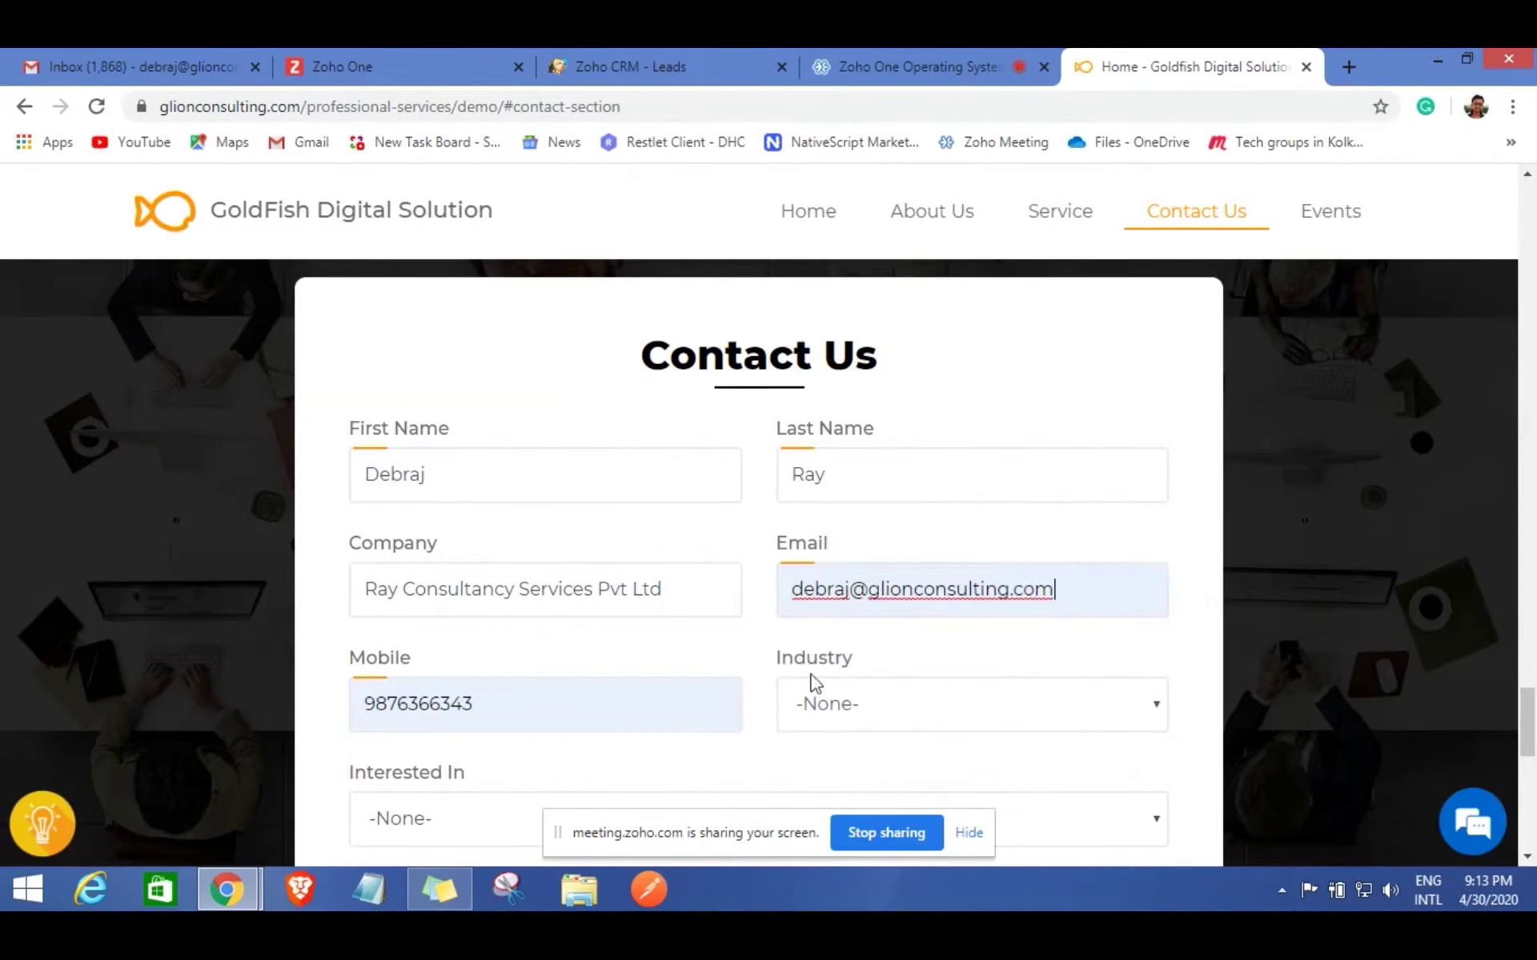
left_click(522, 704)
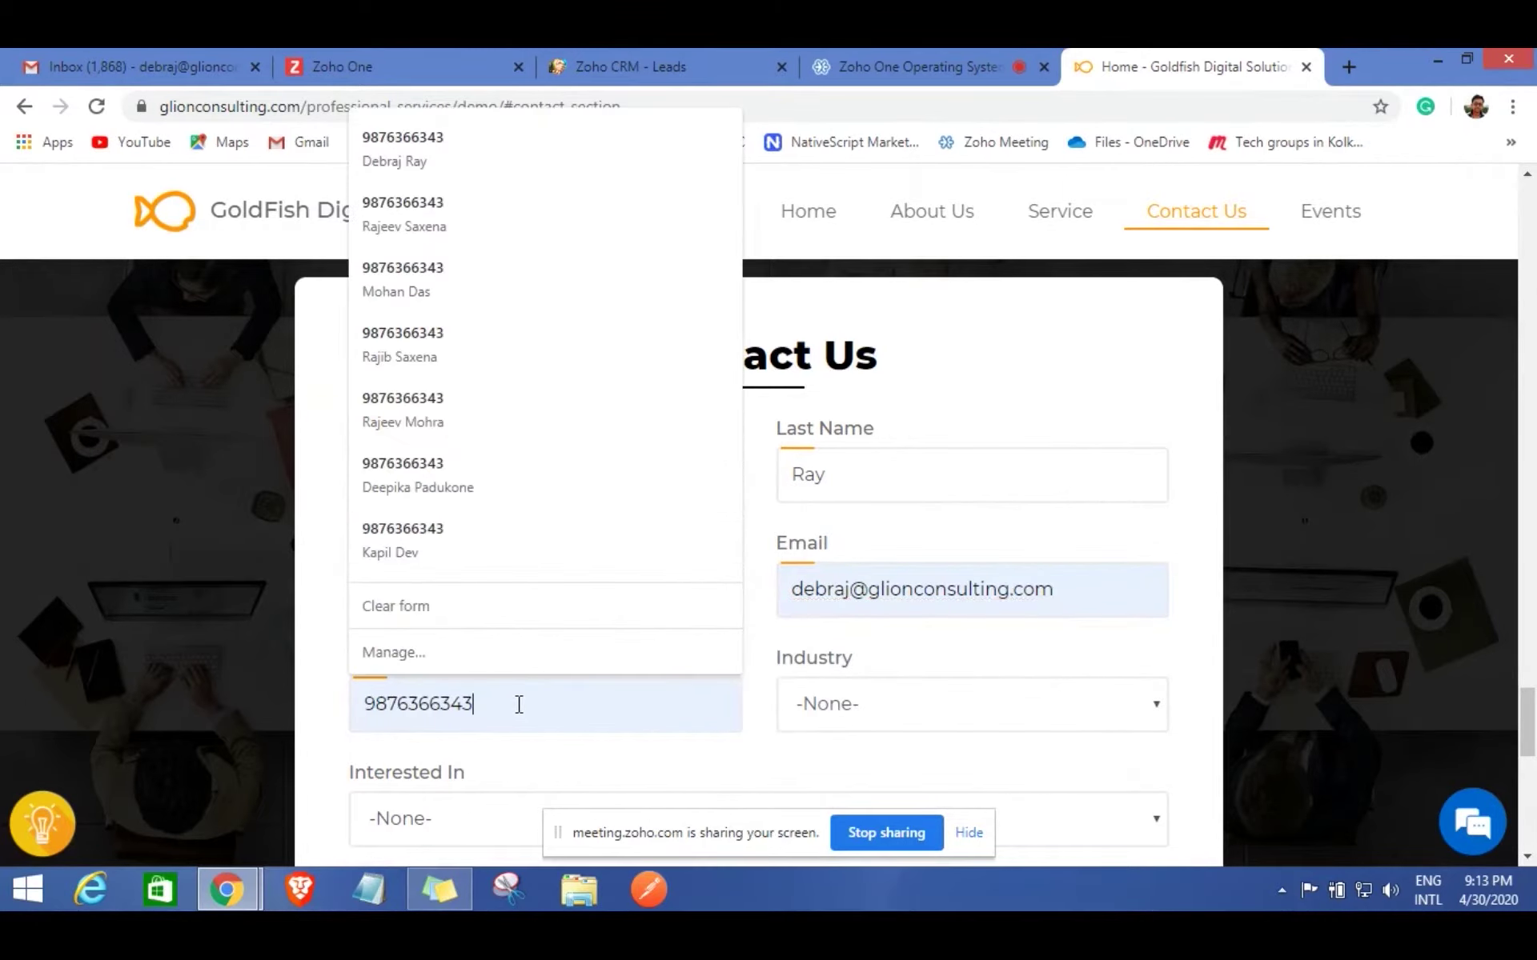
left_click(1001, 604)
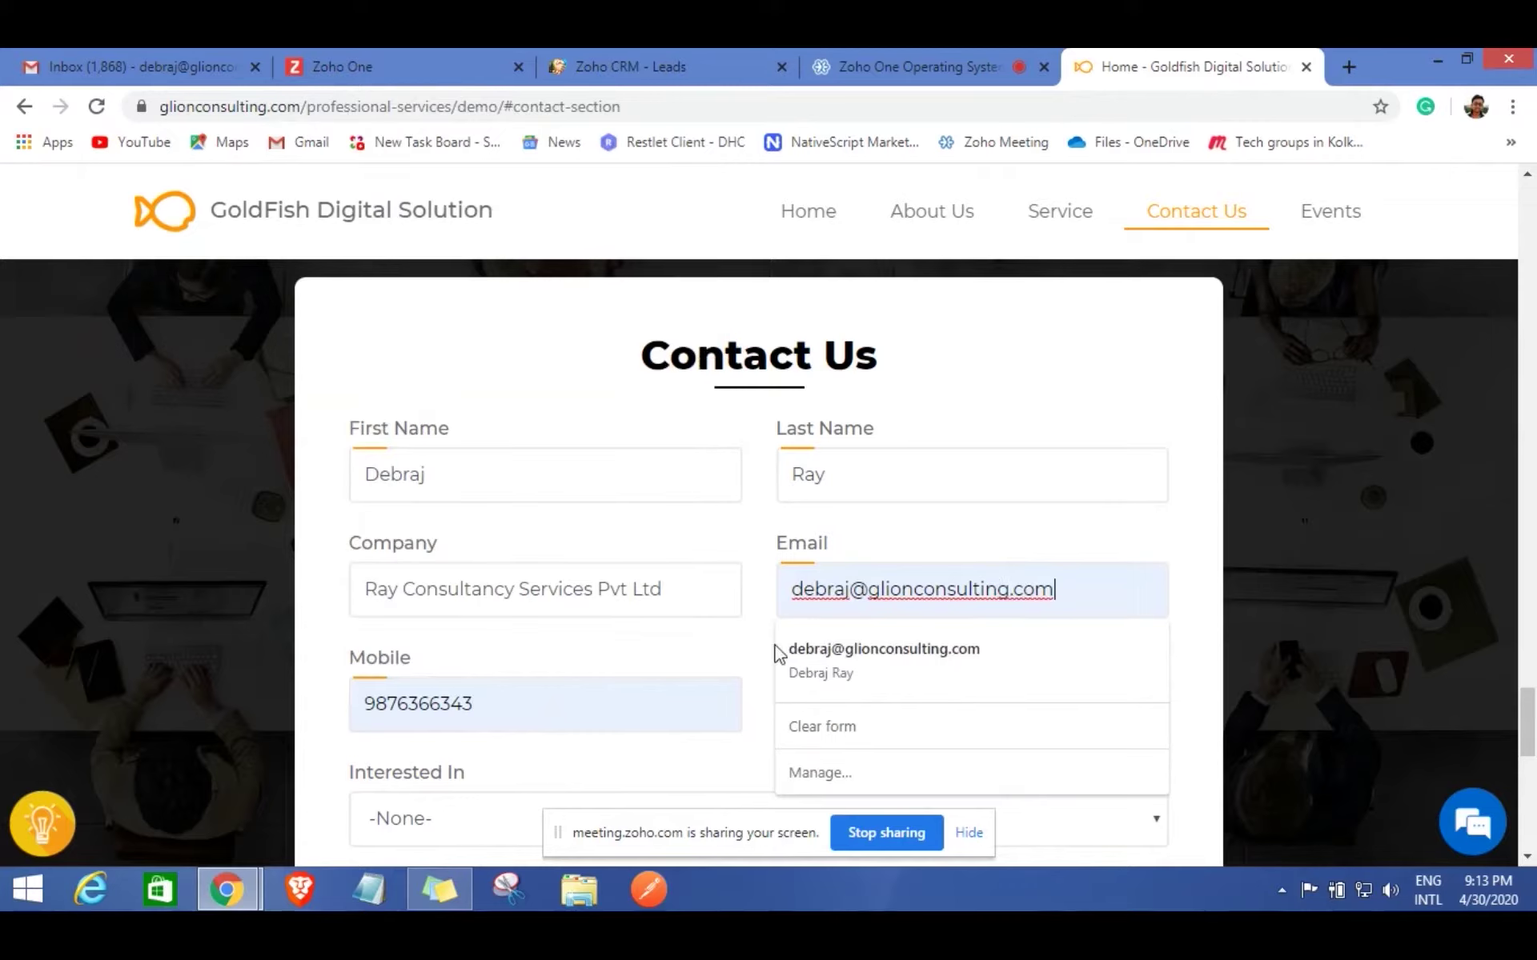
left_click(764, 685)
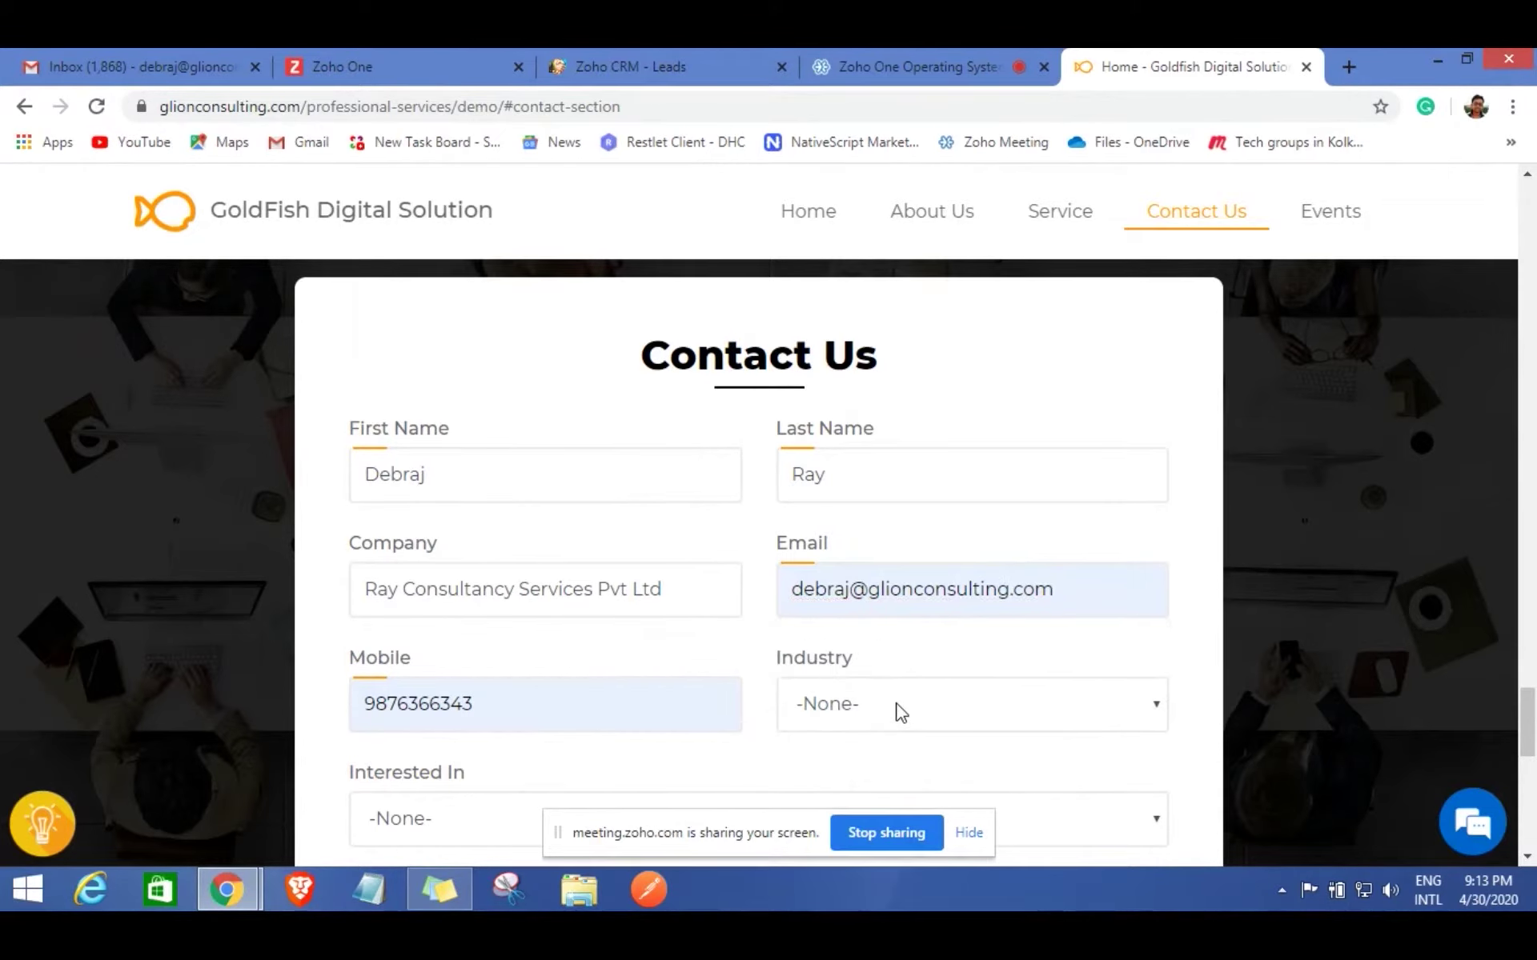
Set Industry to Professional Services and interest to Web Design and Development, then submit.
left_click(900, 712)
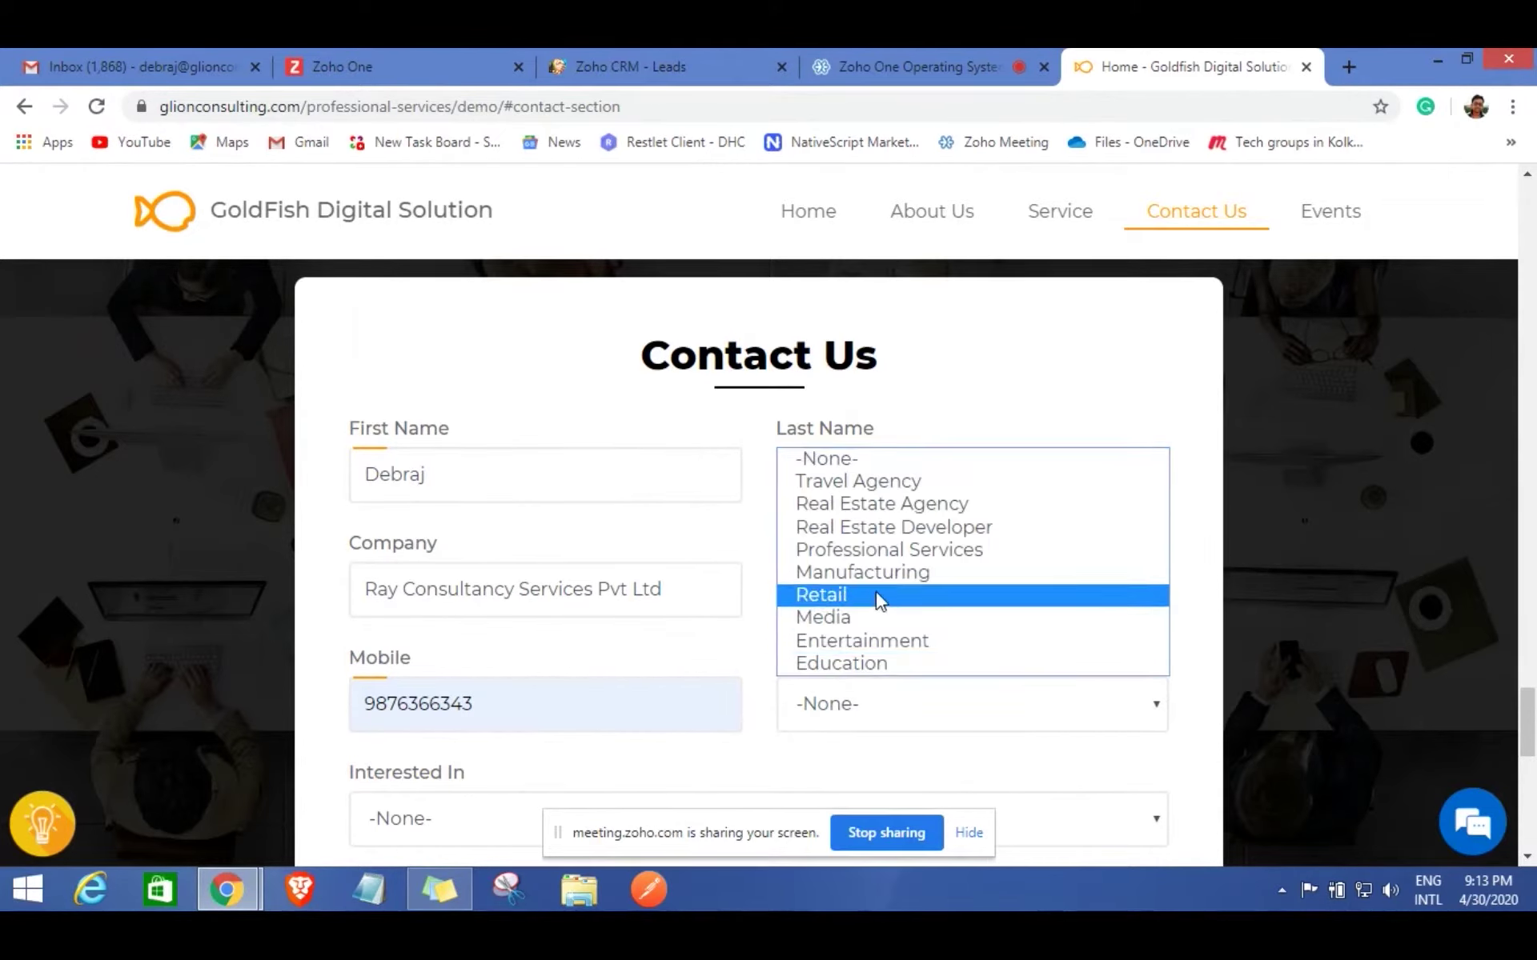
left_click(924, 547)
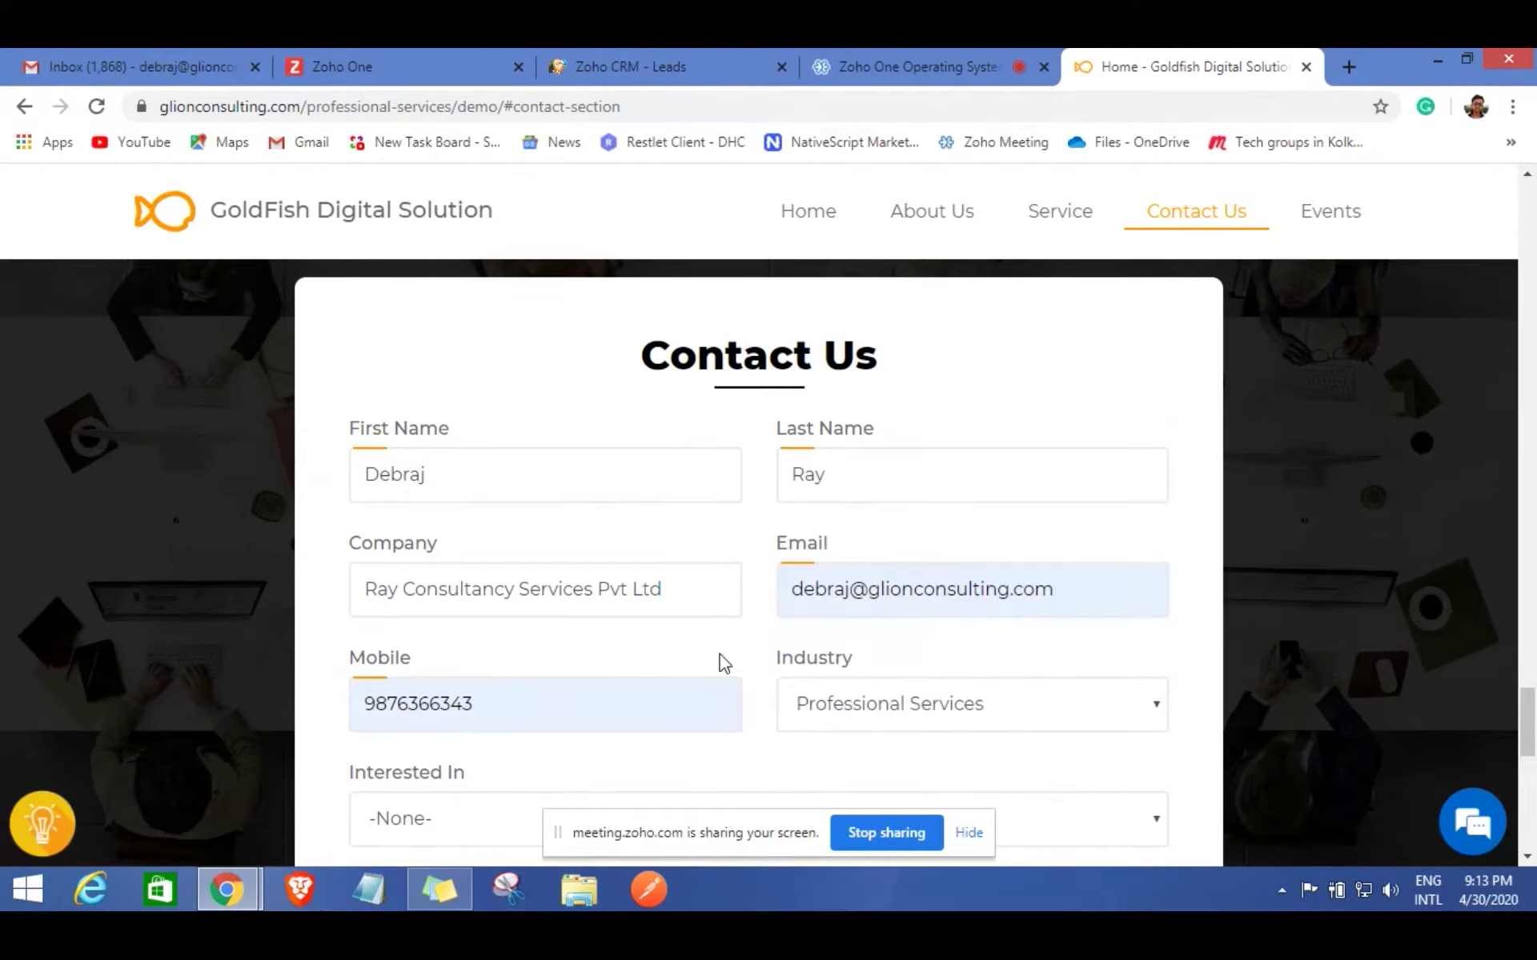
scroll(720, 652, "down", 3)
left_click(454, 599)
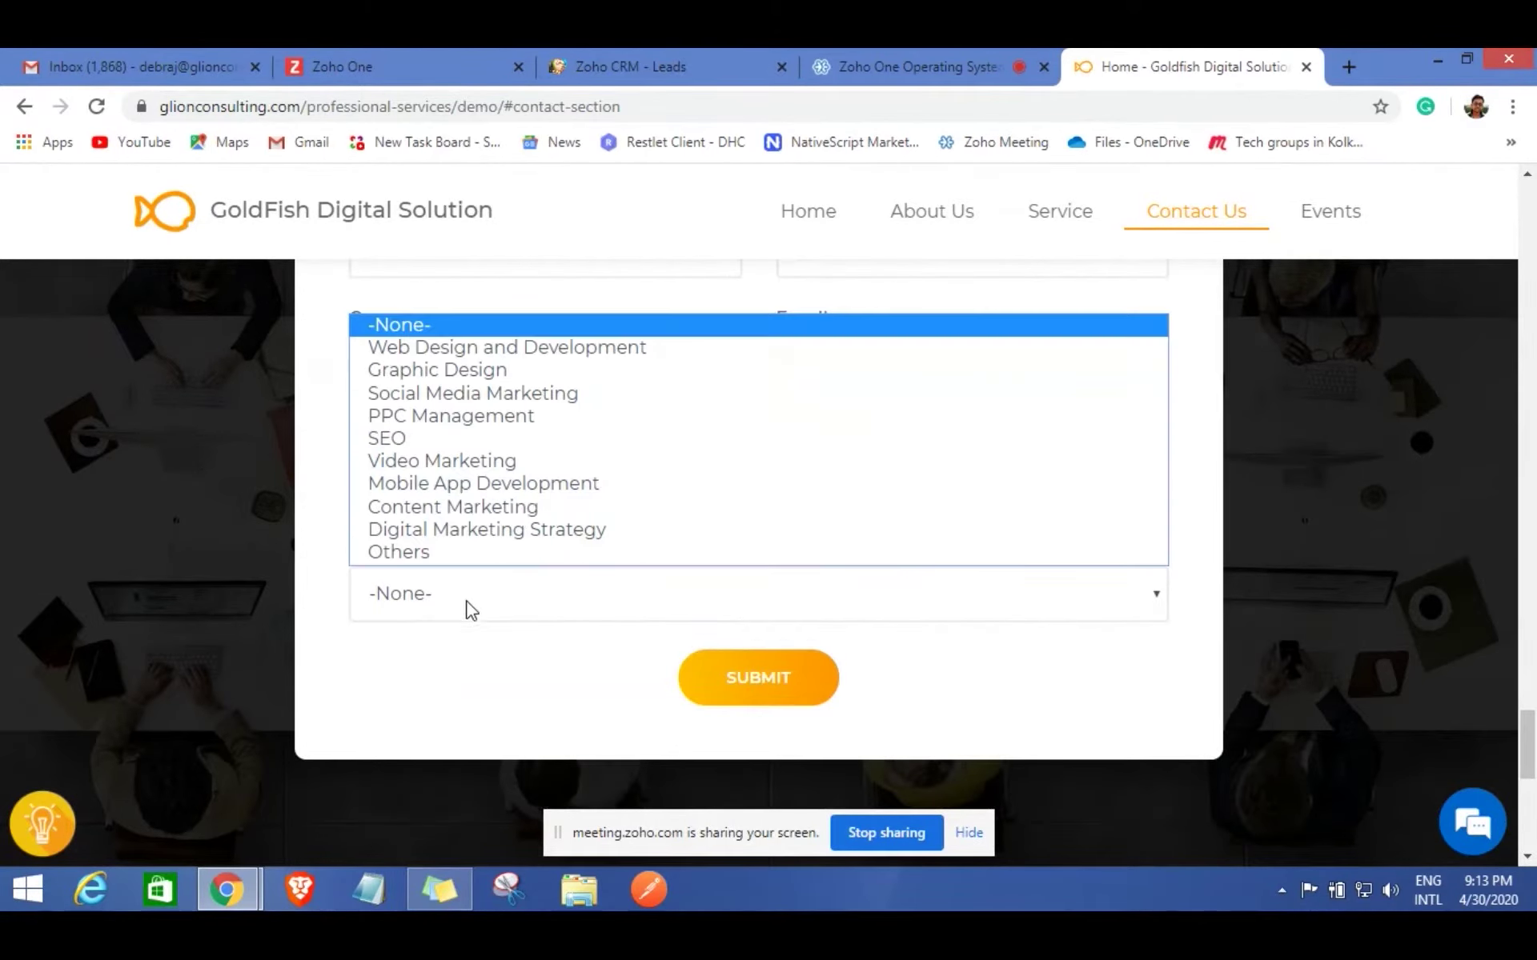
left_click(436, 347)
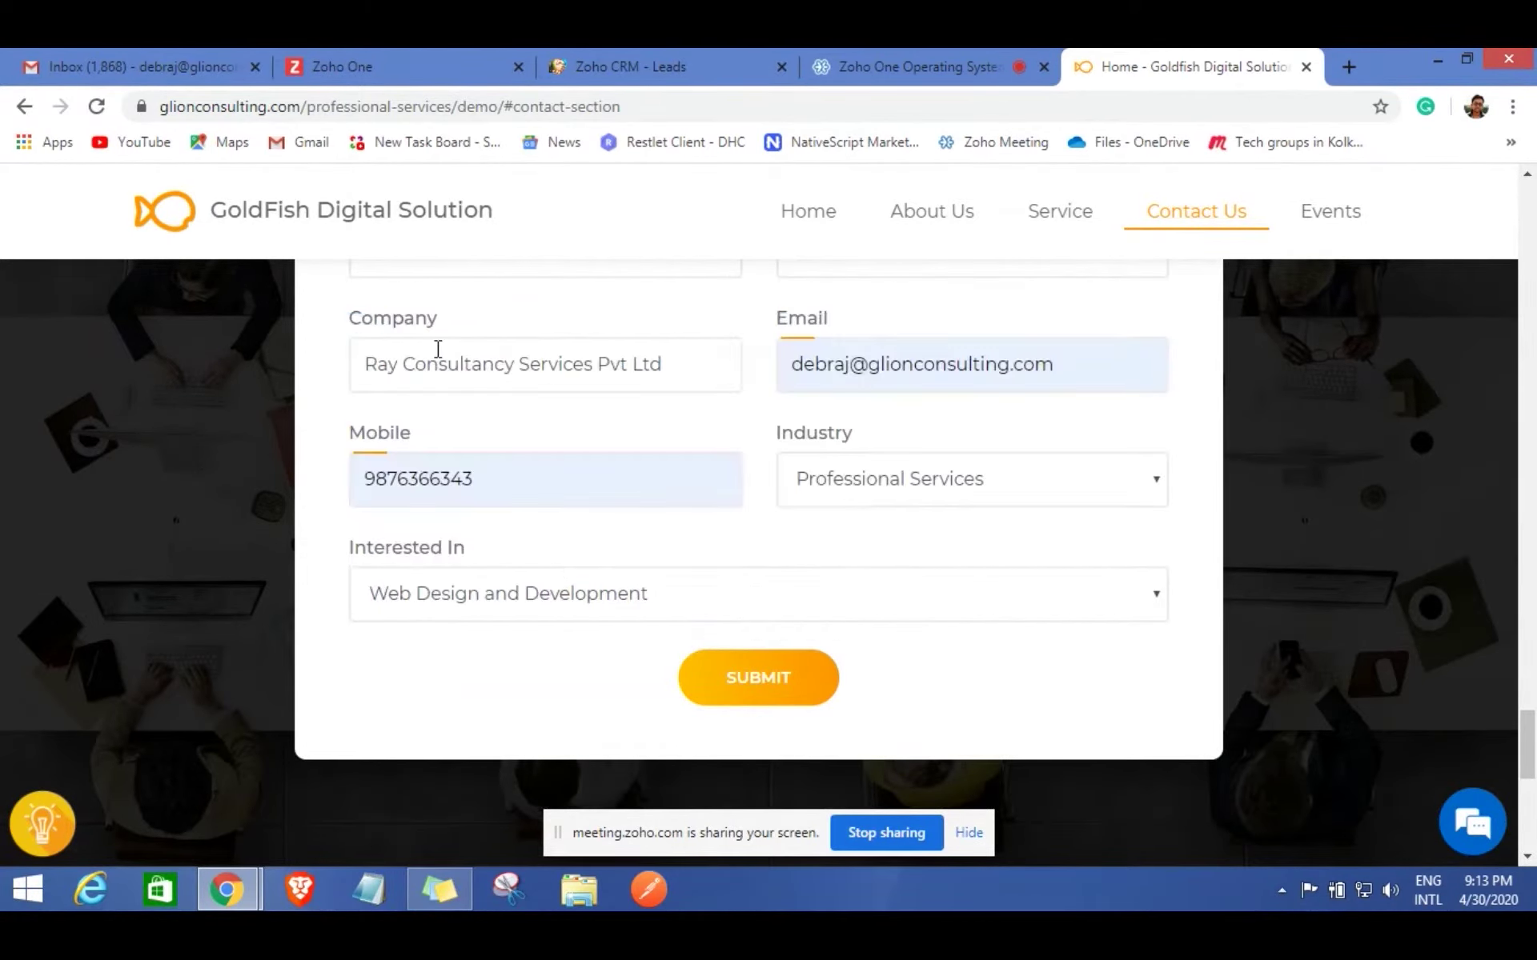
left_click(760, 682)
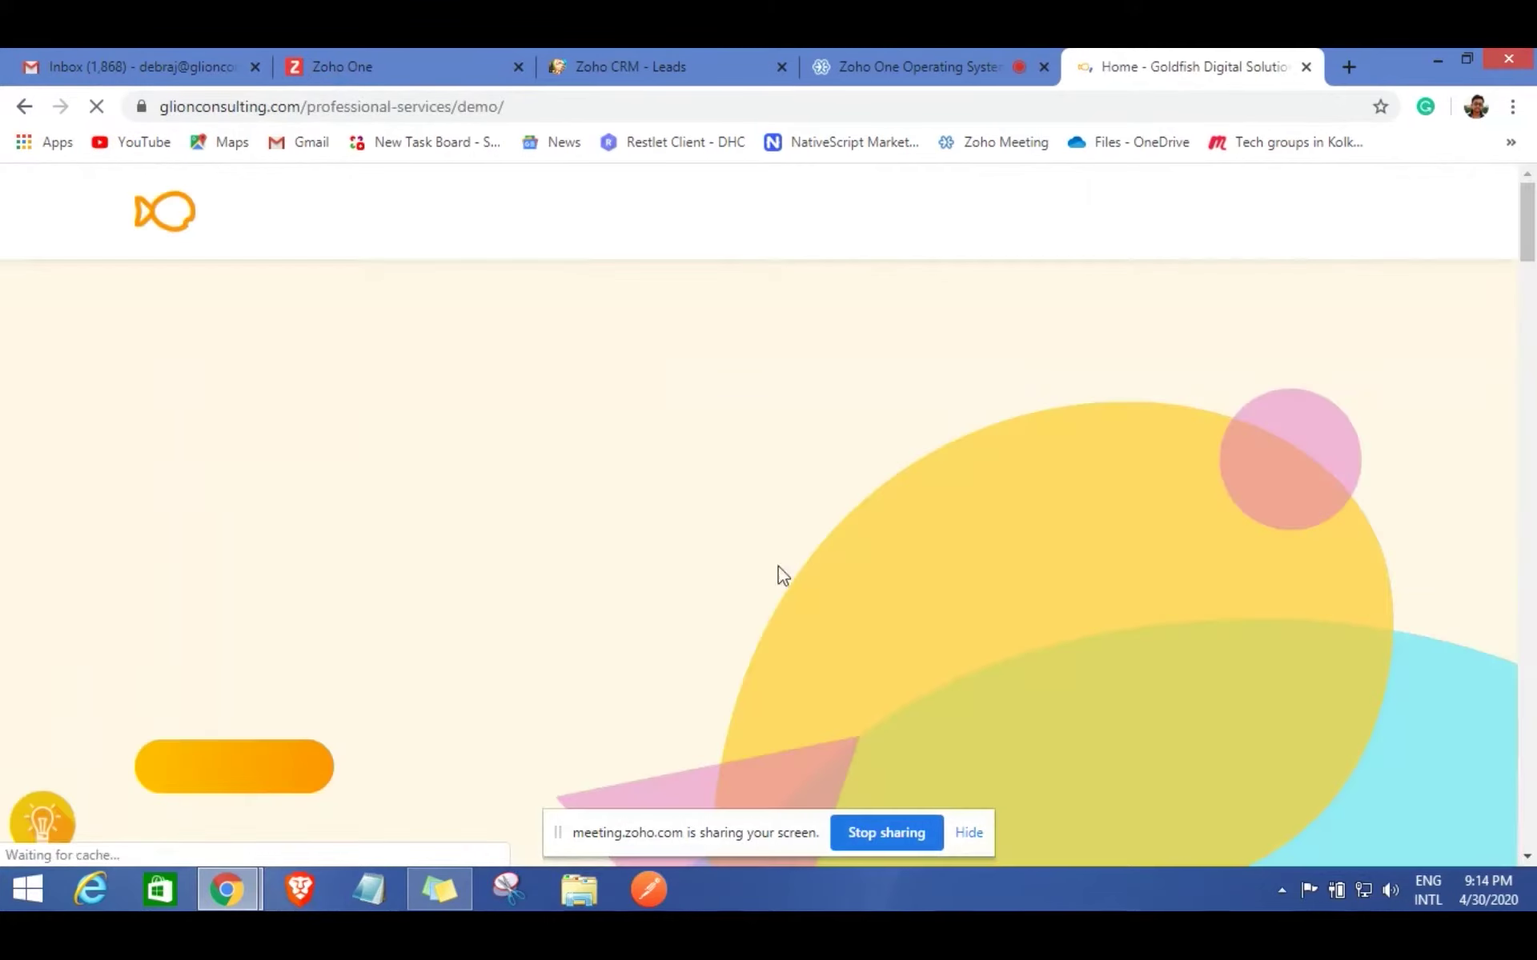
left_click(651, 59)
Reload the Leads list and review the new website lead, whose status is Booking Link Sent.
left_click(97, 106)
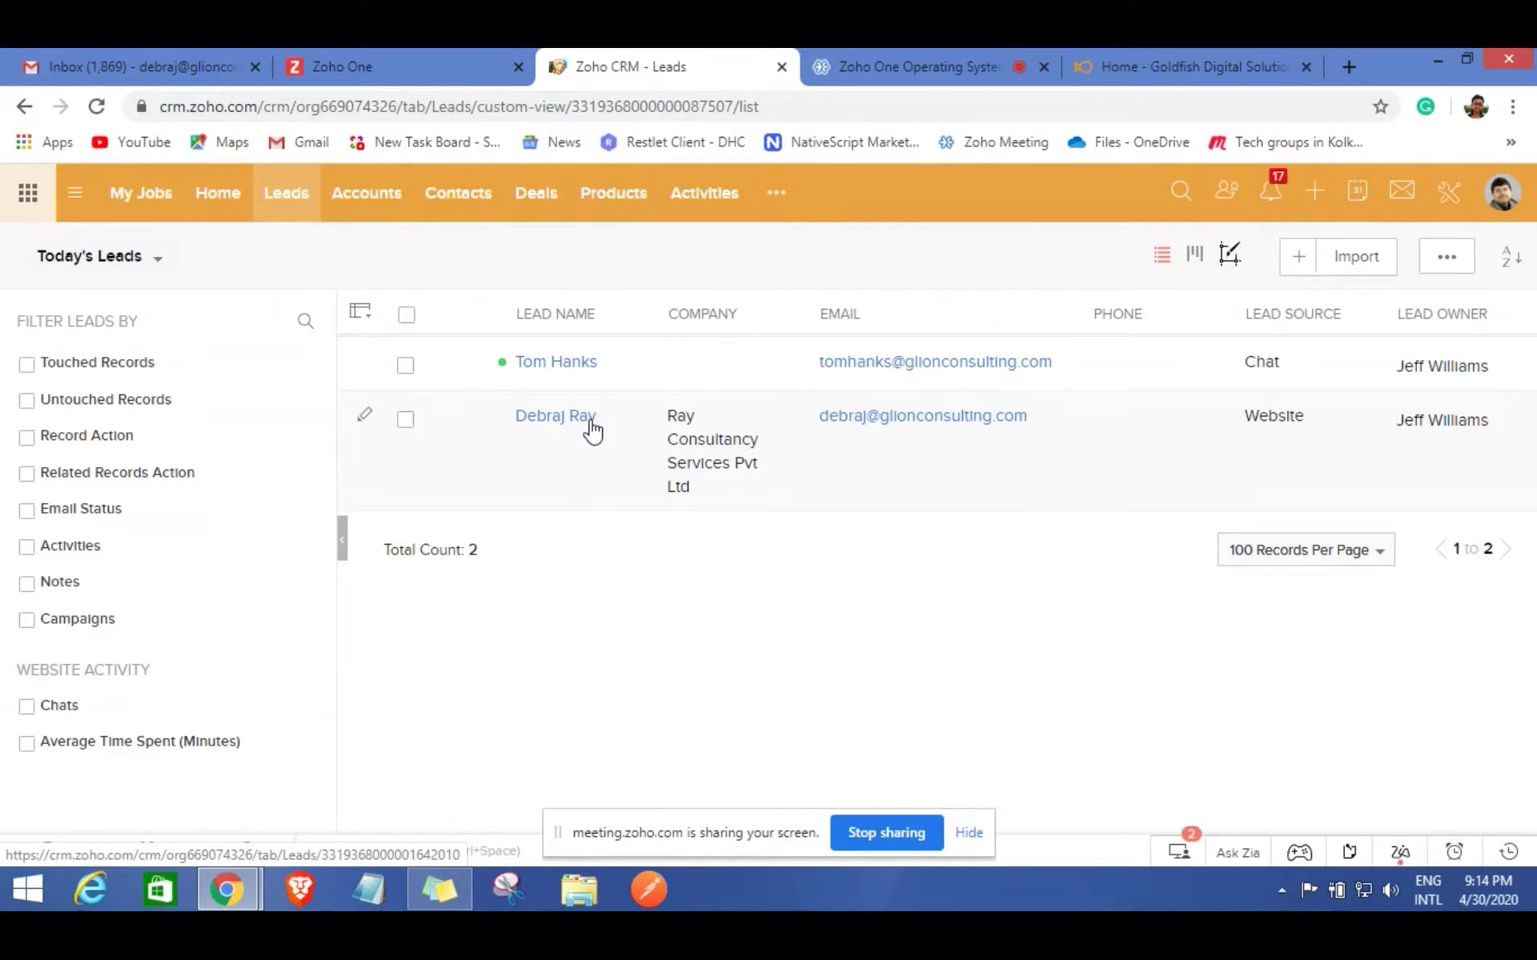
left_click(557, 418)
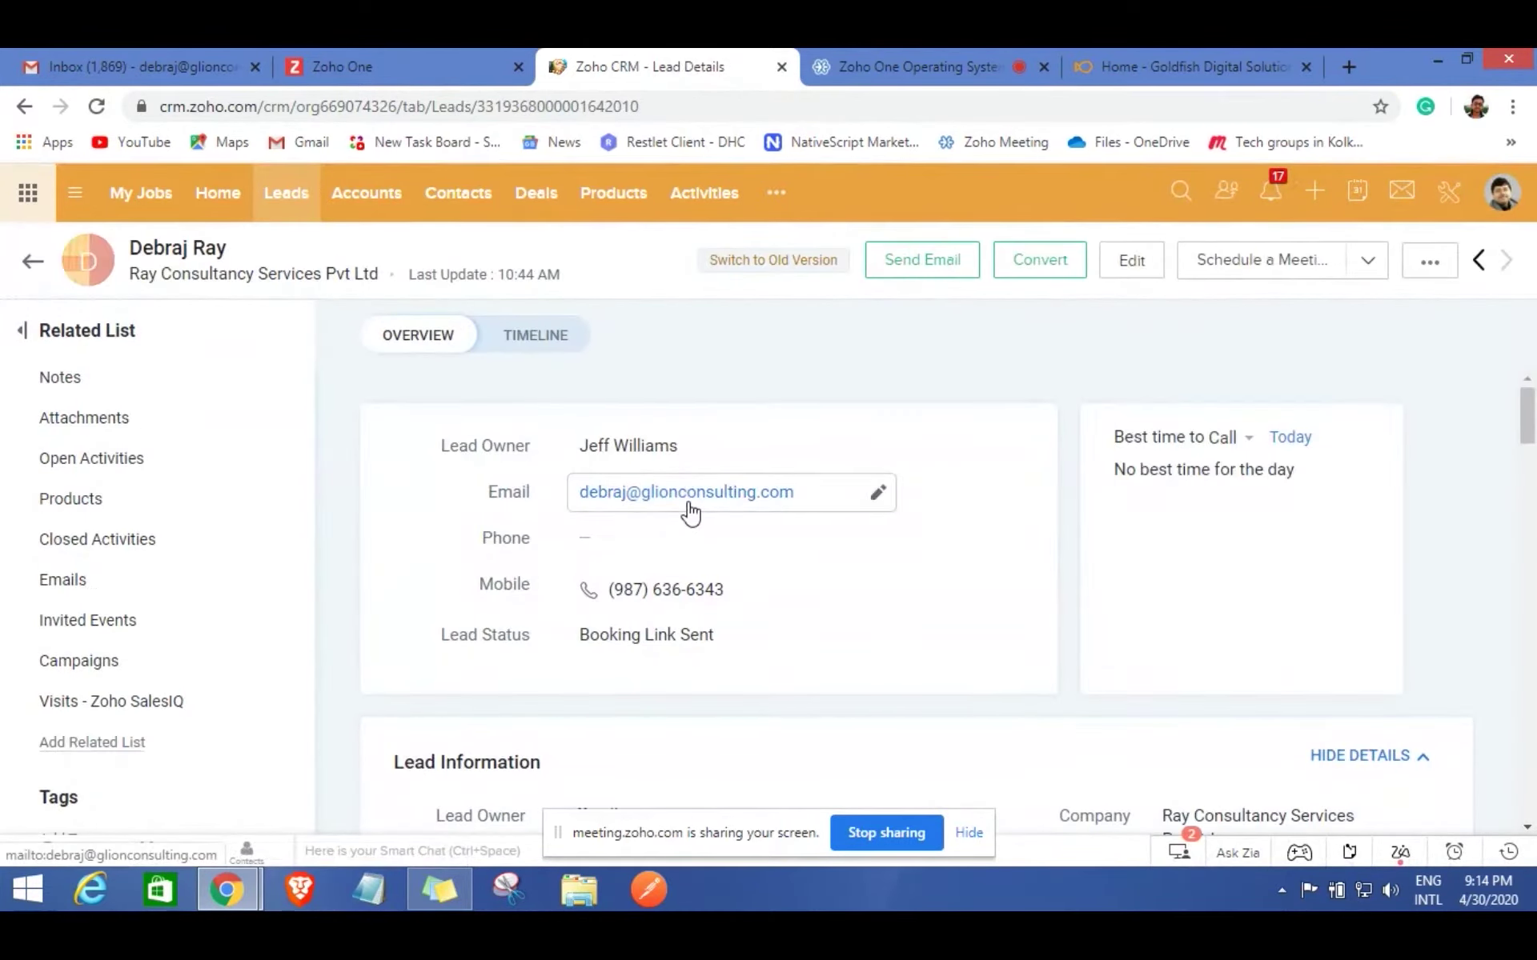
scroll(687, 505, "down", 3)
scroll(694, 509, "down", 4)
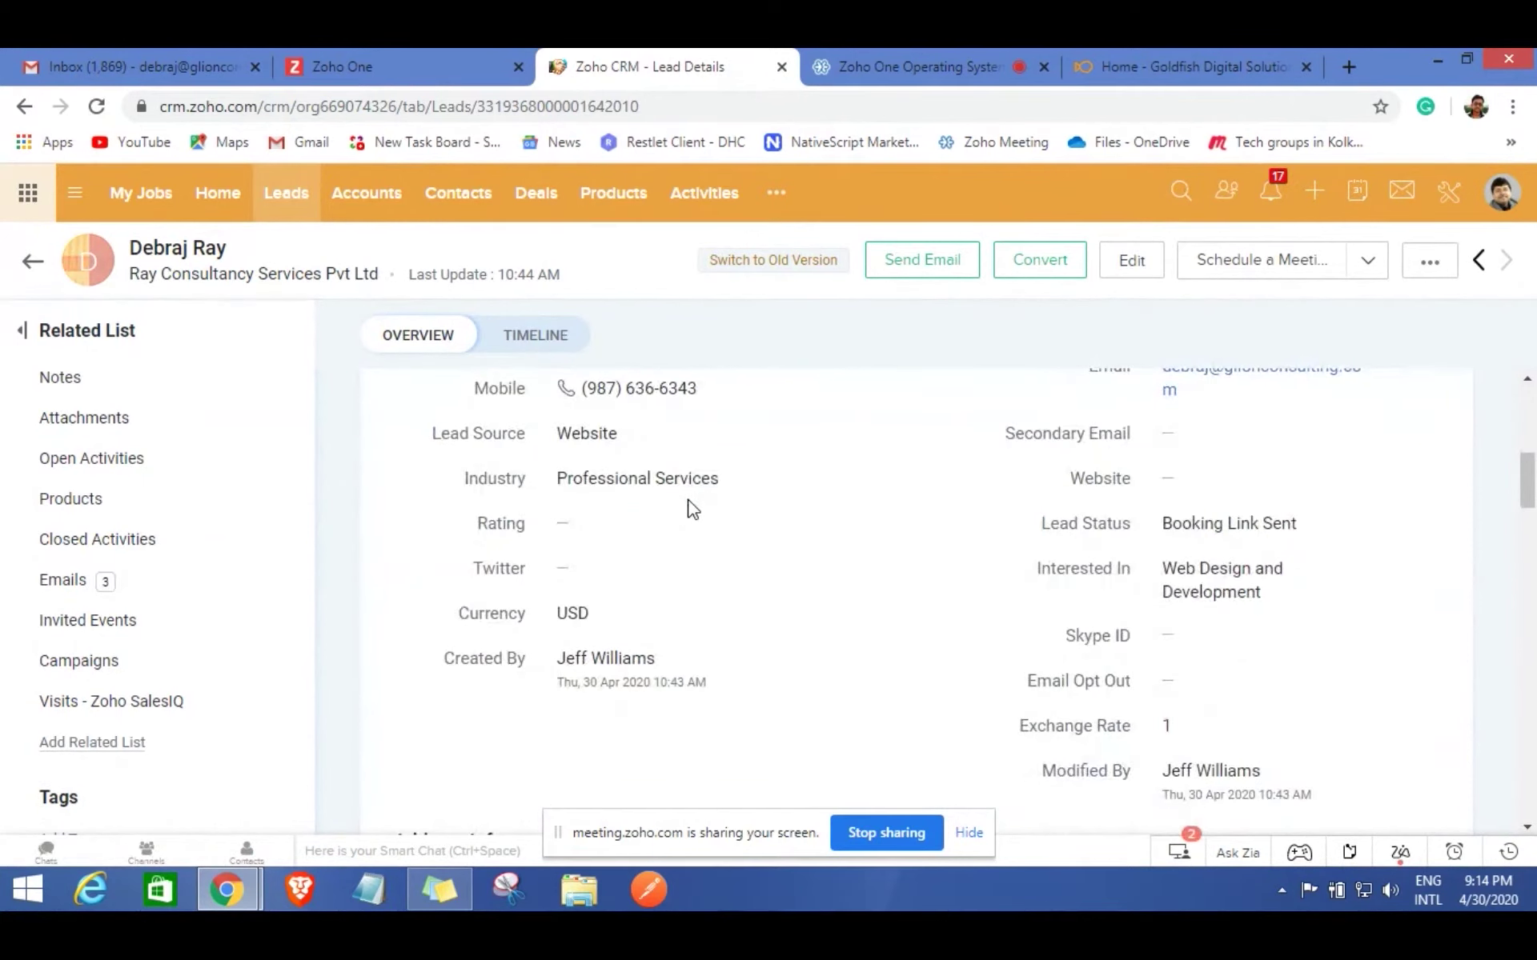
scroll(831, 585, "up", 1)
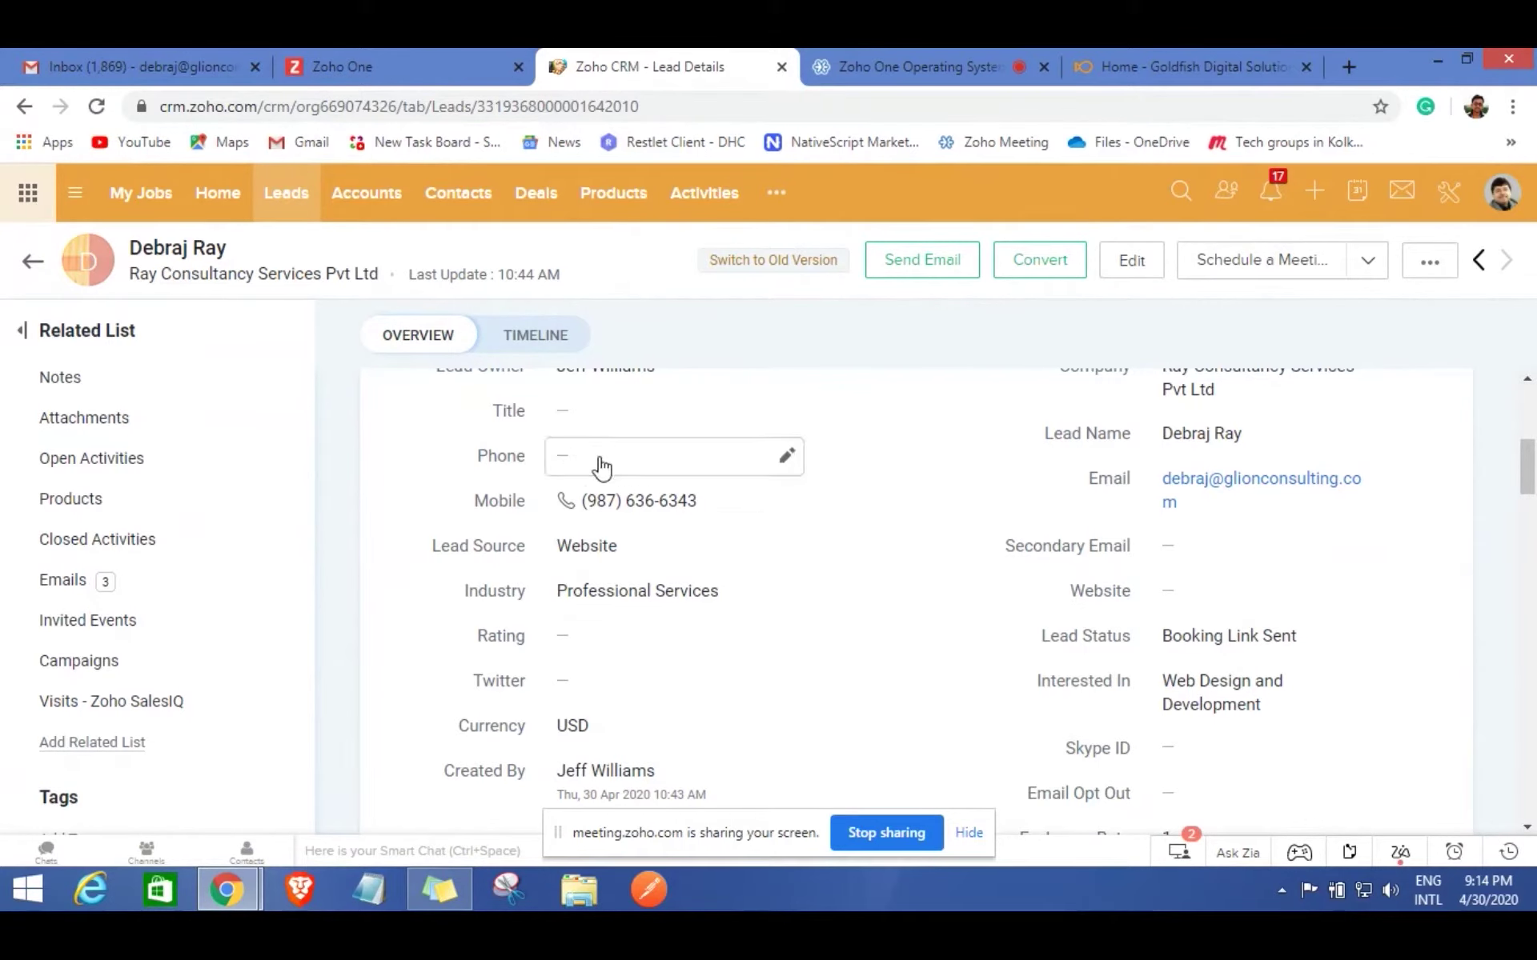
left_click(101, 66)
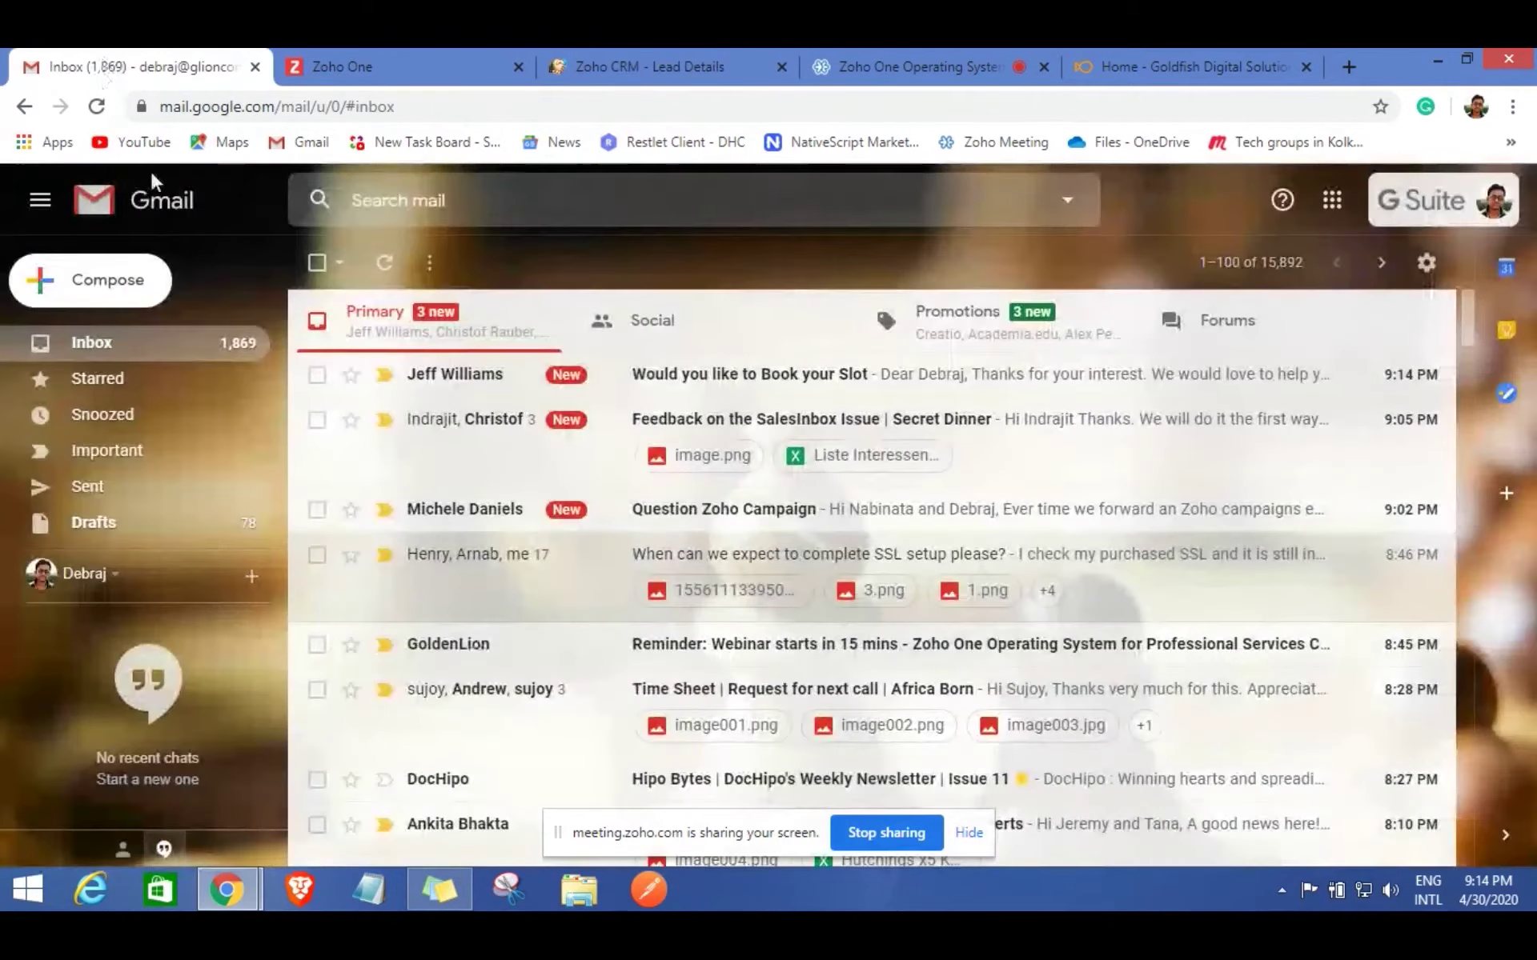
Open the 'Would you like to Book your Slot' e-mail and follow its Booking Link.
left_click(101, 356)
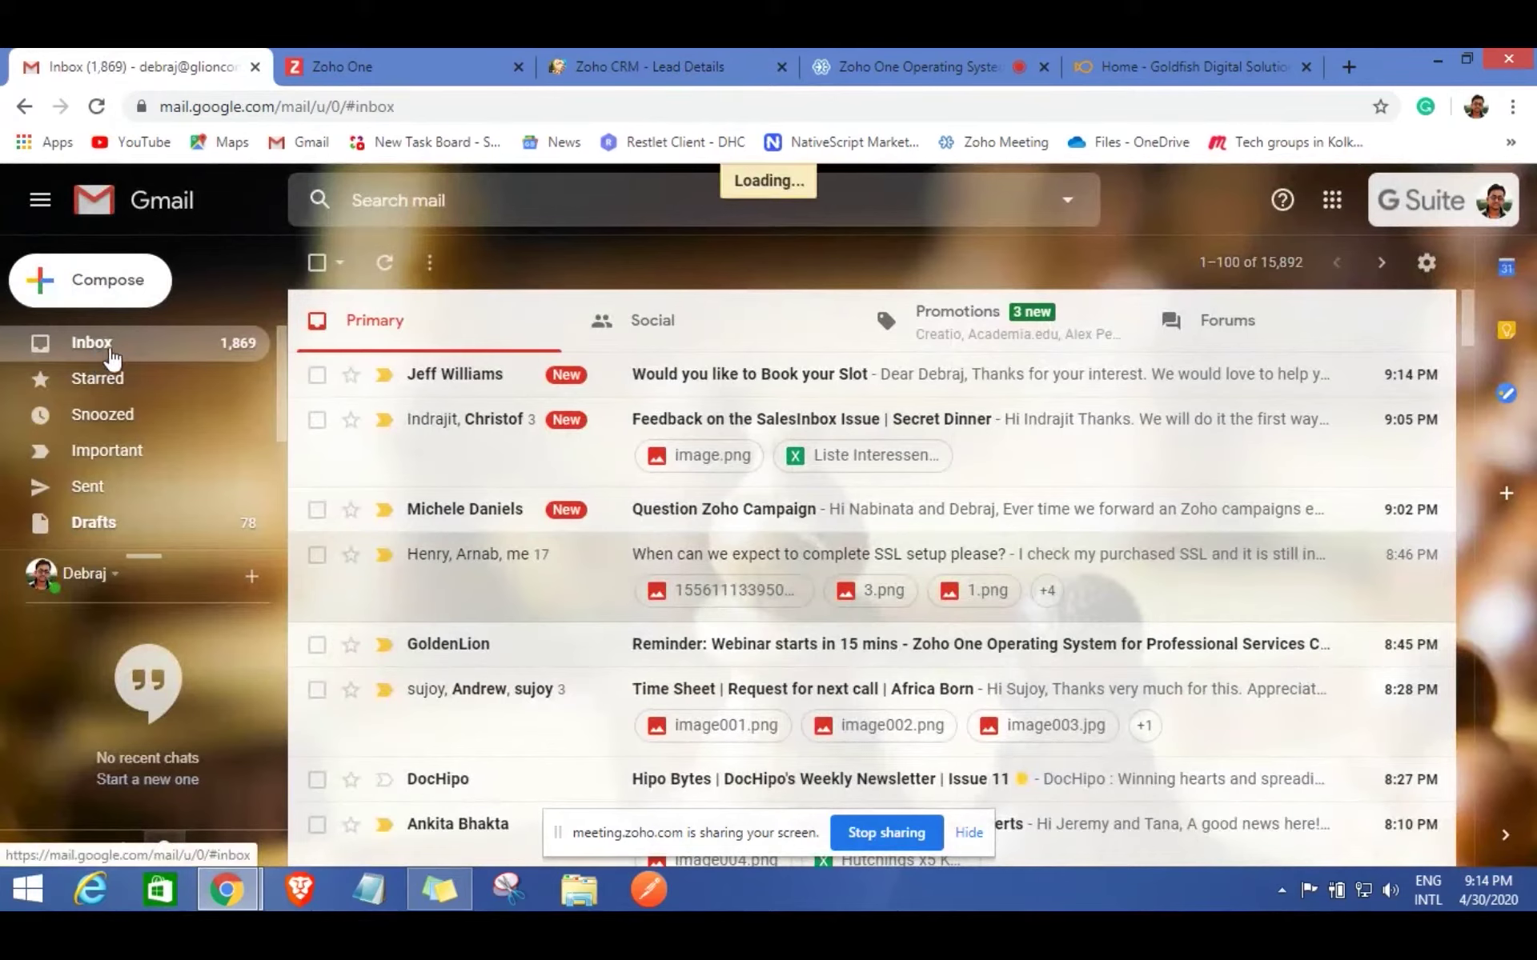
left_click(730, 385)
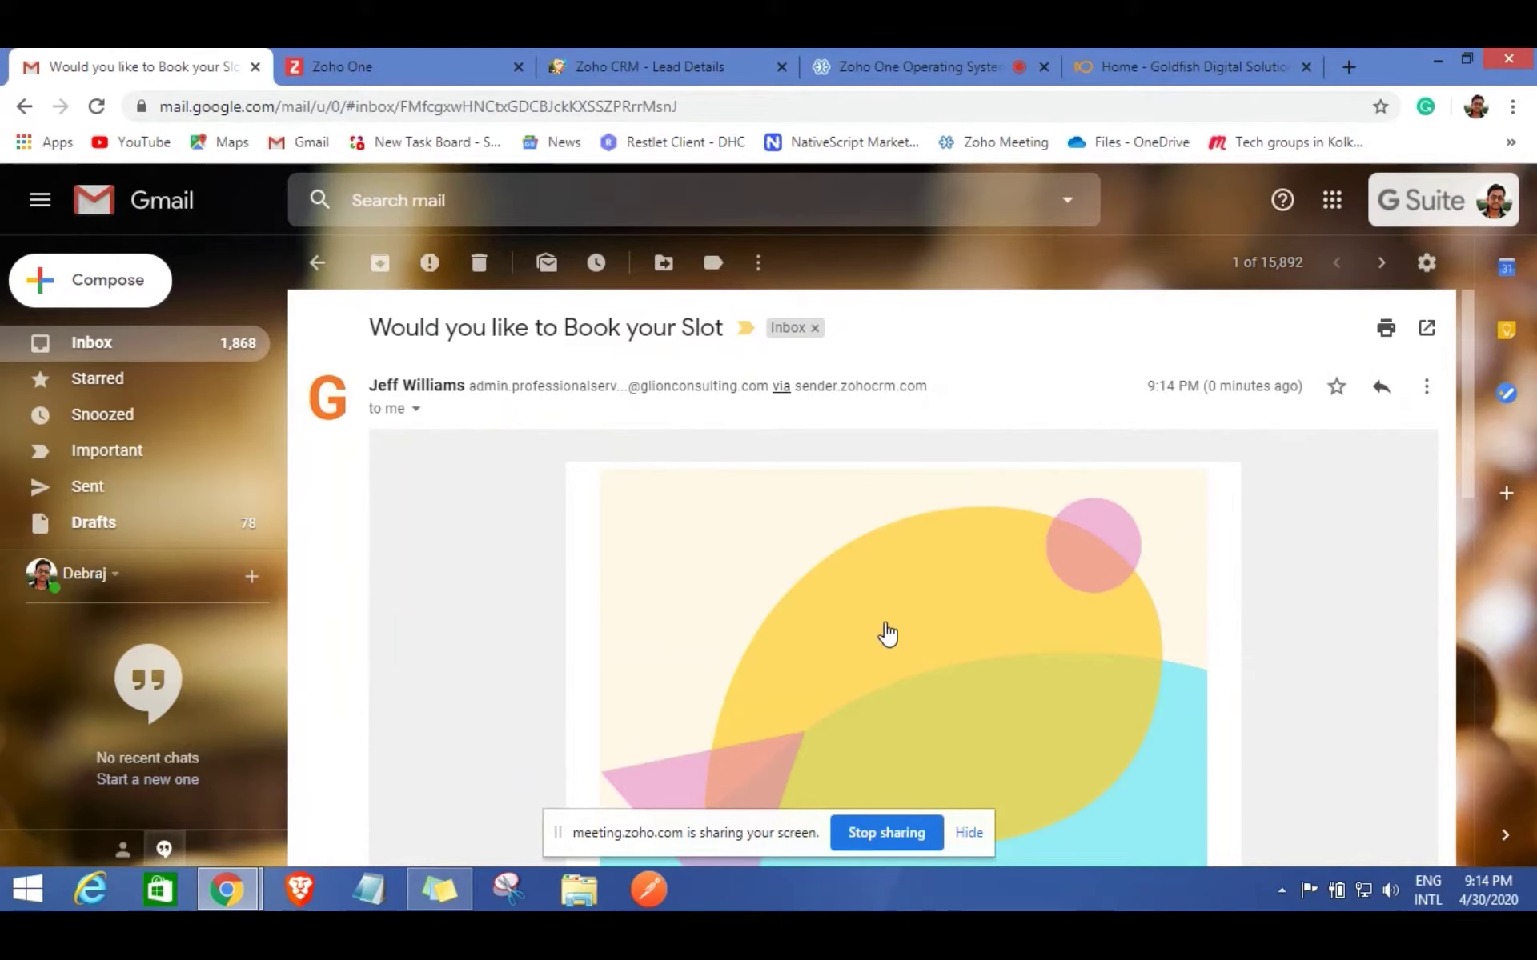
scroll(912, 633, "down", 3)
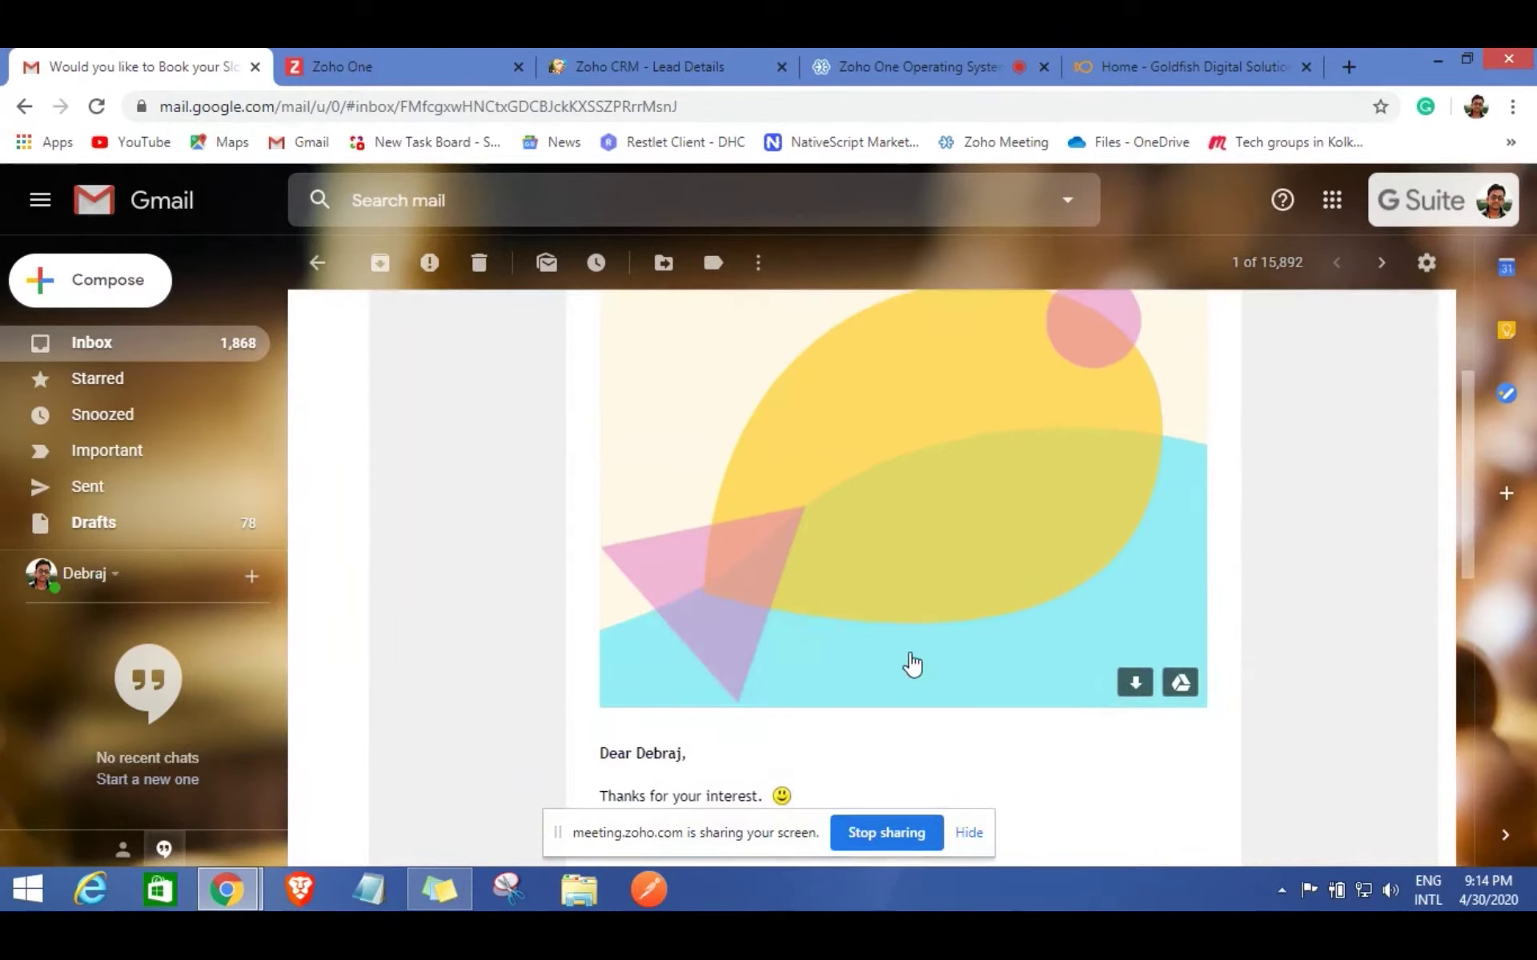
scroll(911, 657, "down", 3)
scroll(725, 680, "down", 4)
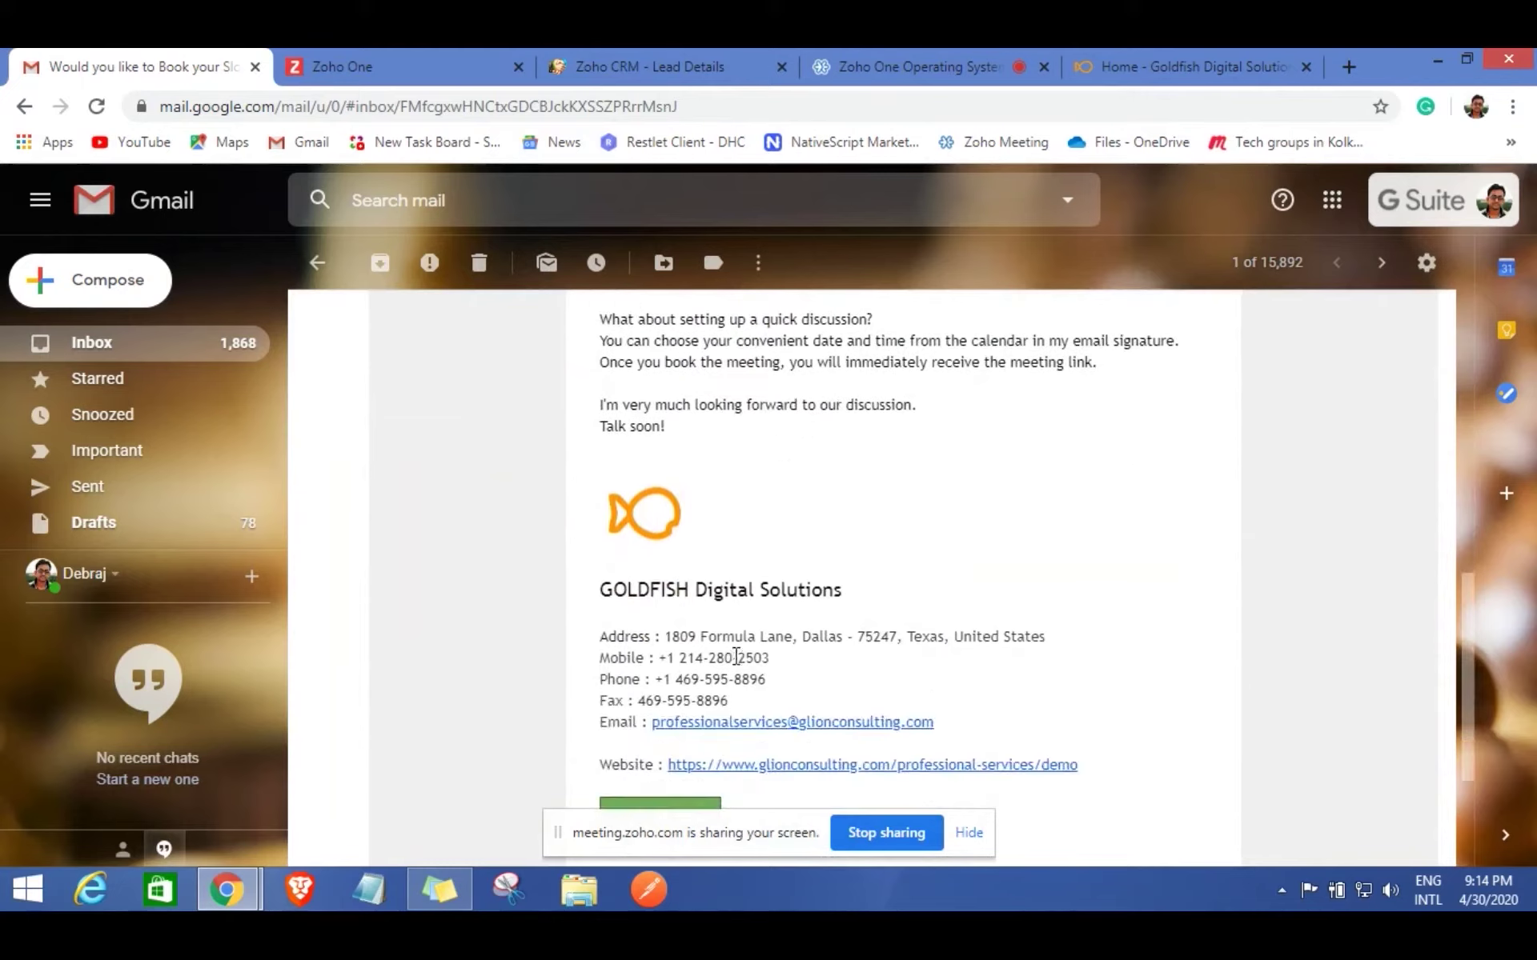
scroll(734, 658, "down", 3)
left_click(675, 596)
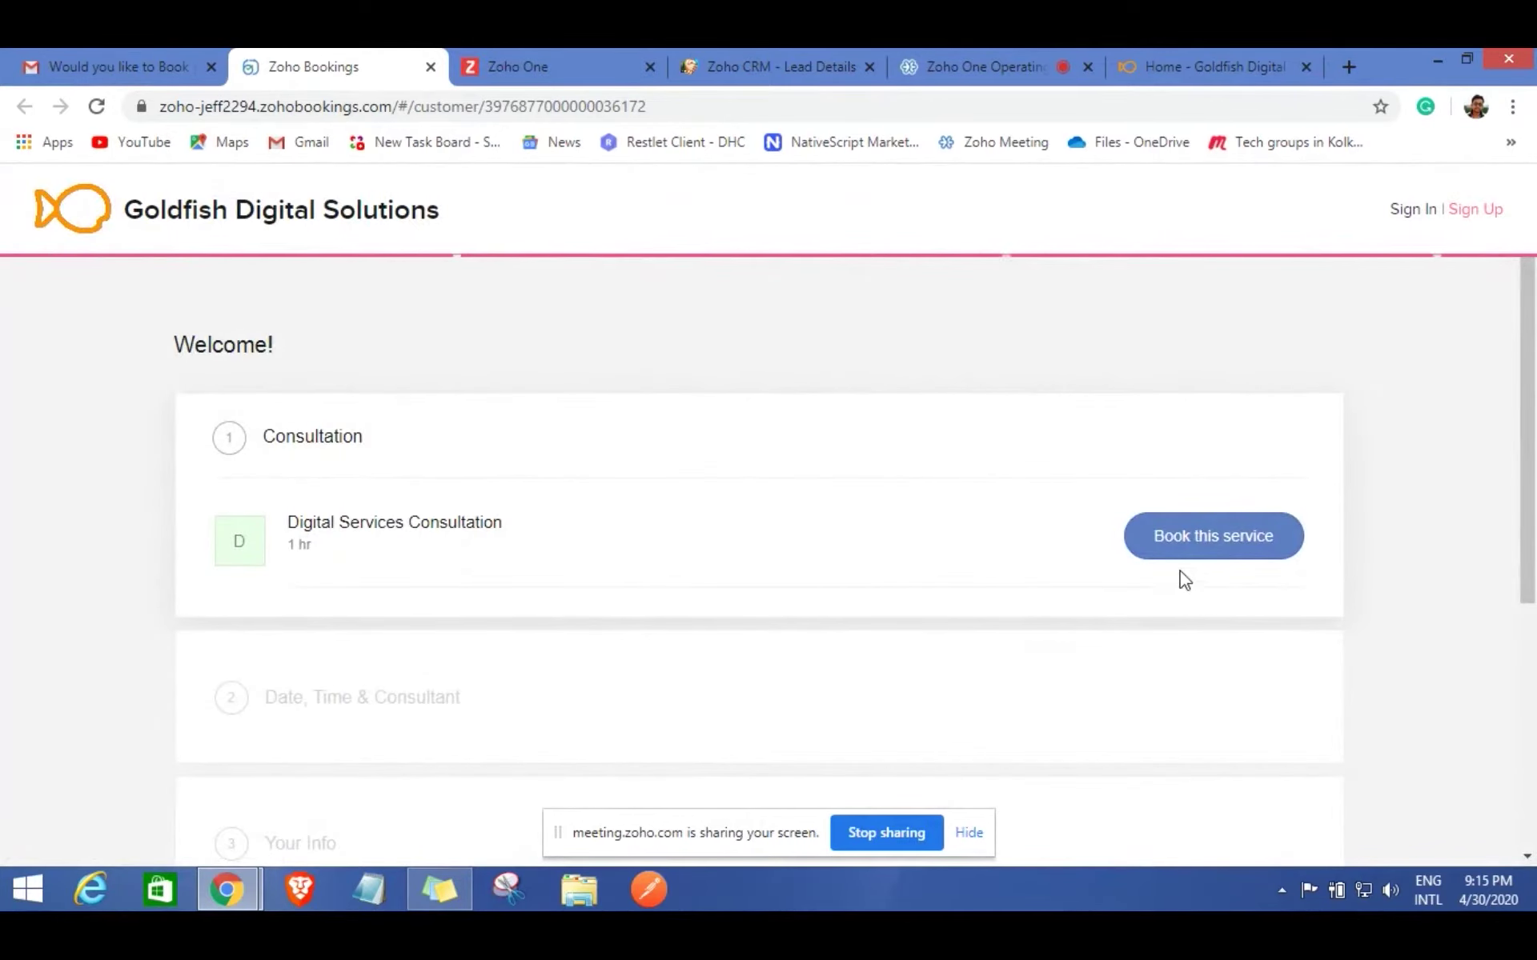
Pick the Digital Services Consultation at 05:30 am on Saturday, 02 May 2020.
left_click(1208, 550)
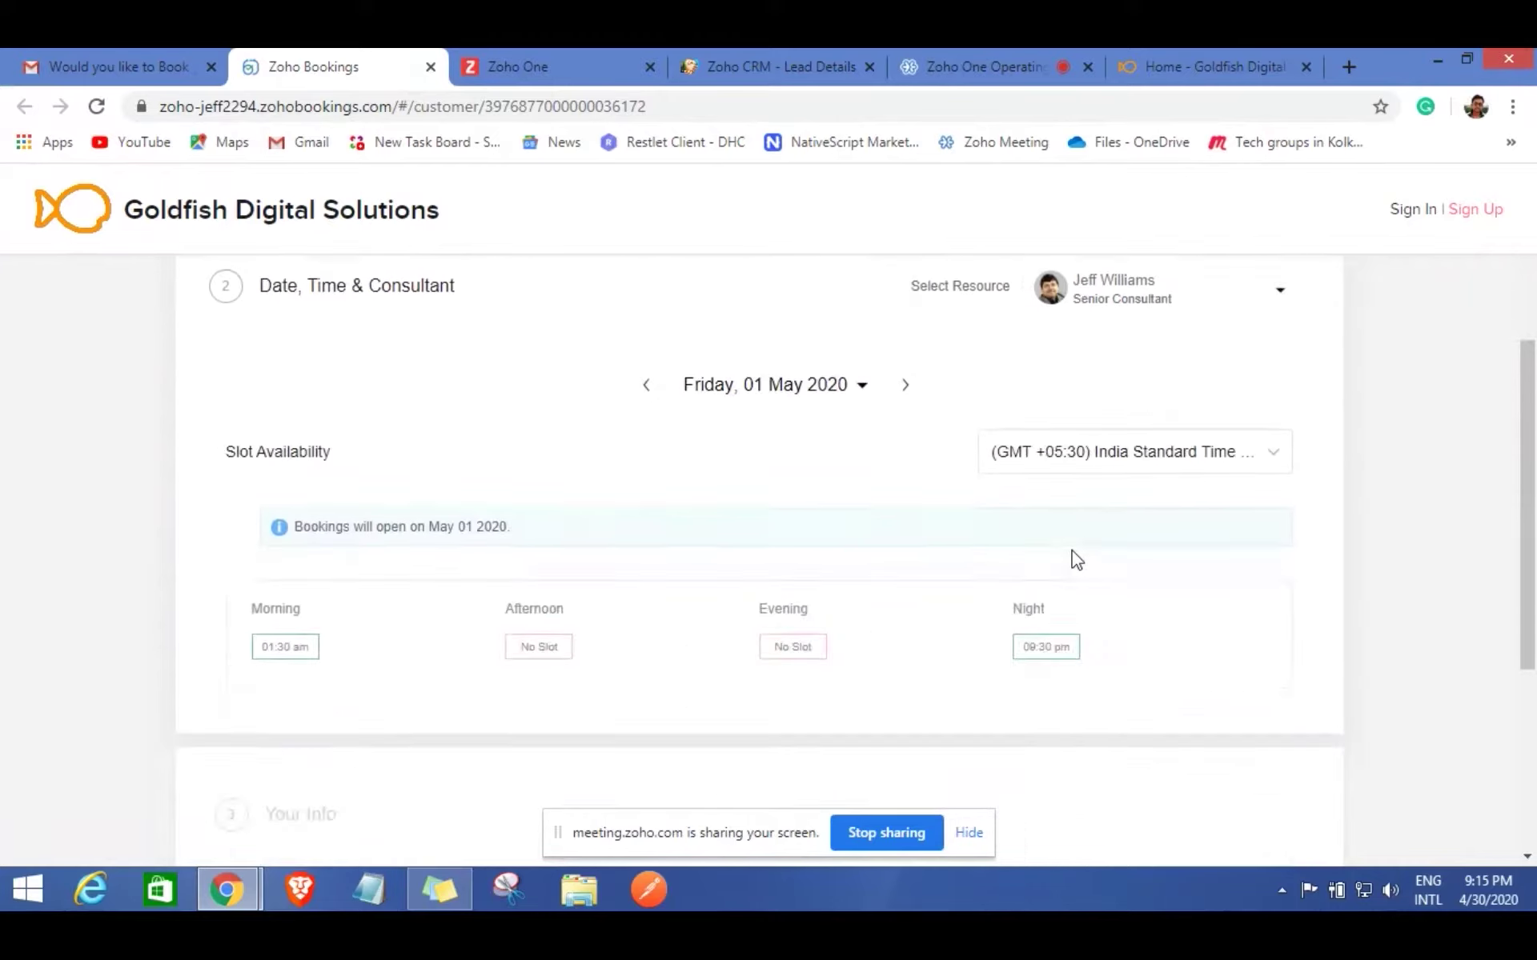
left_click(908, 389)
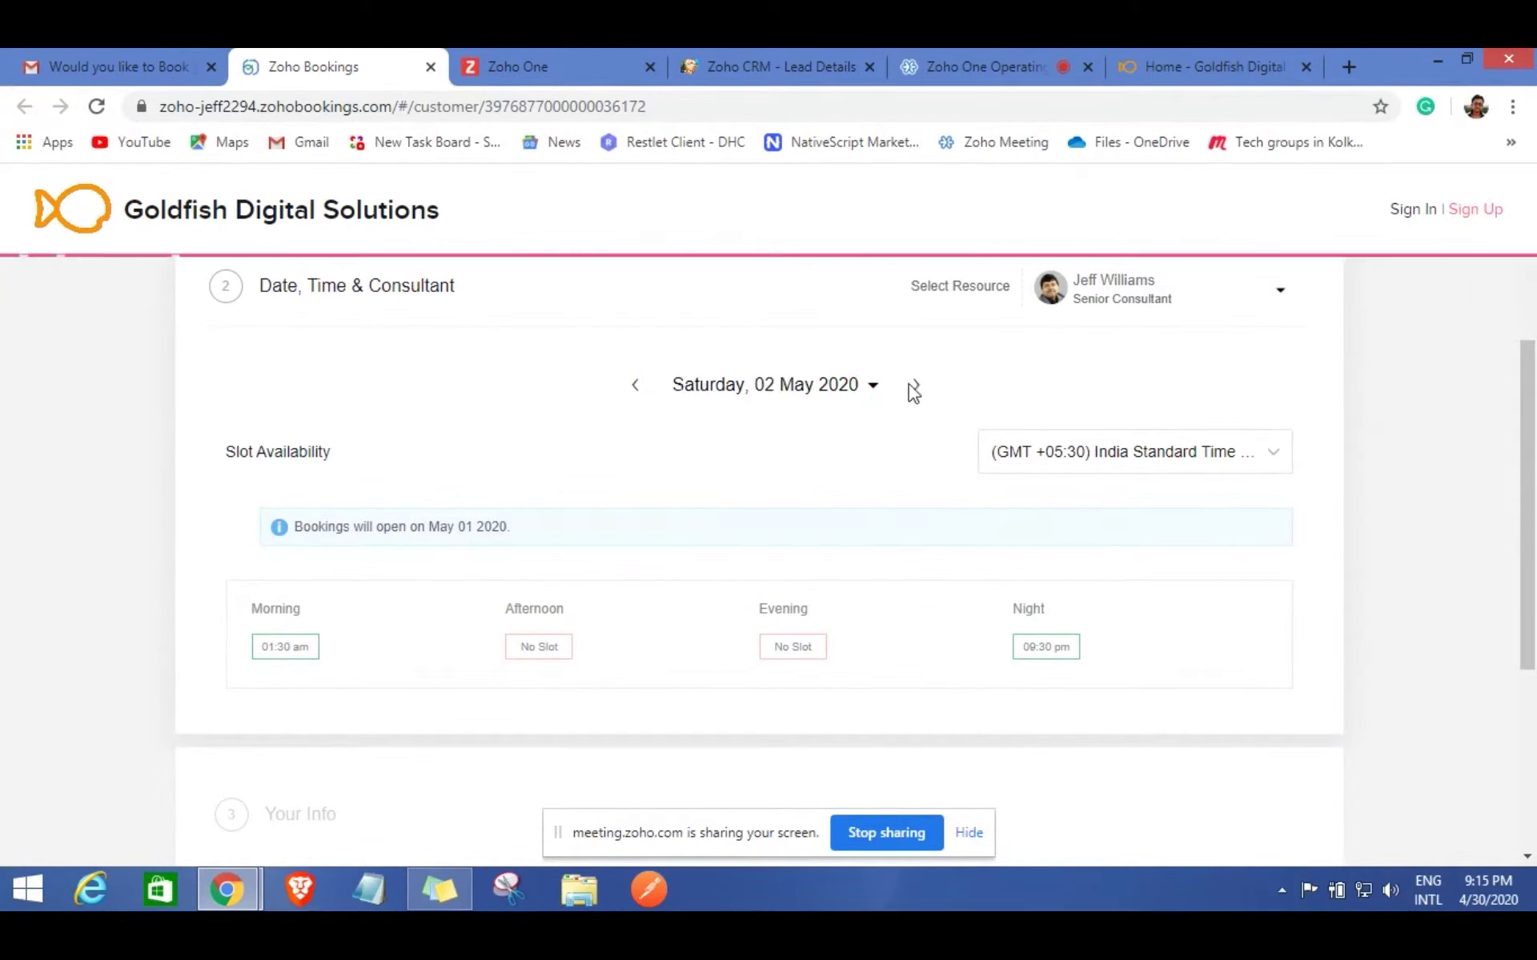
left_click(286, 648)
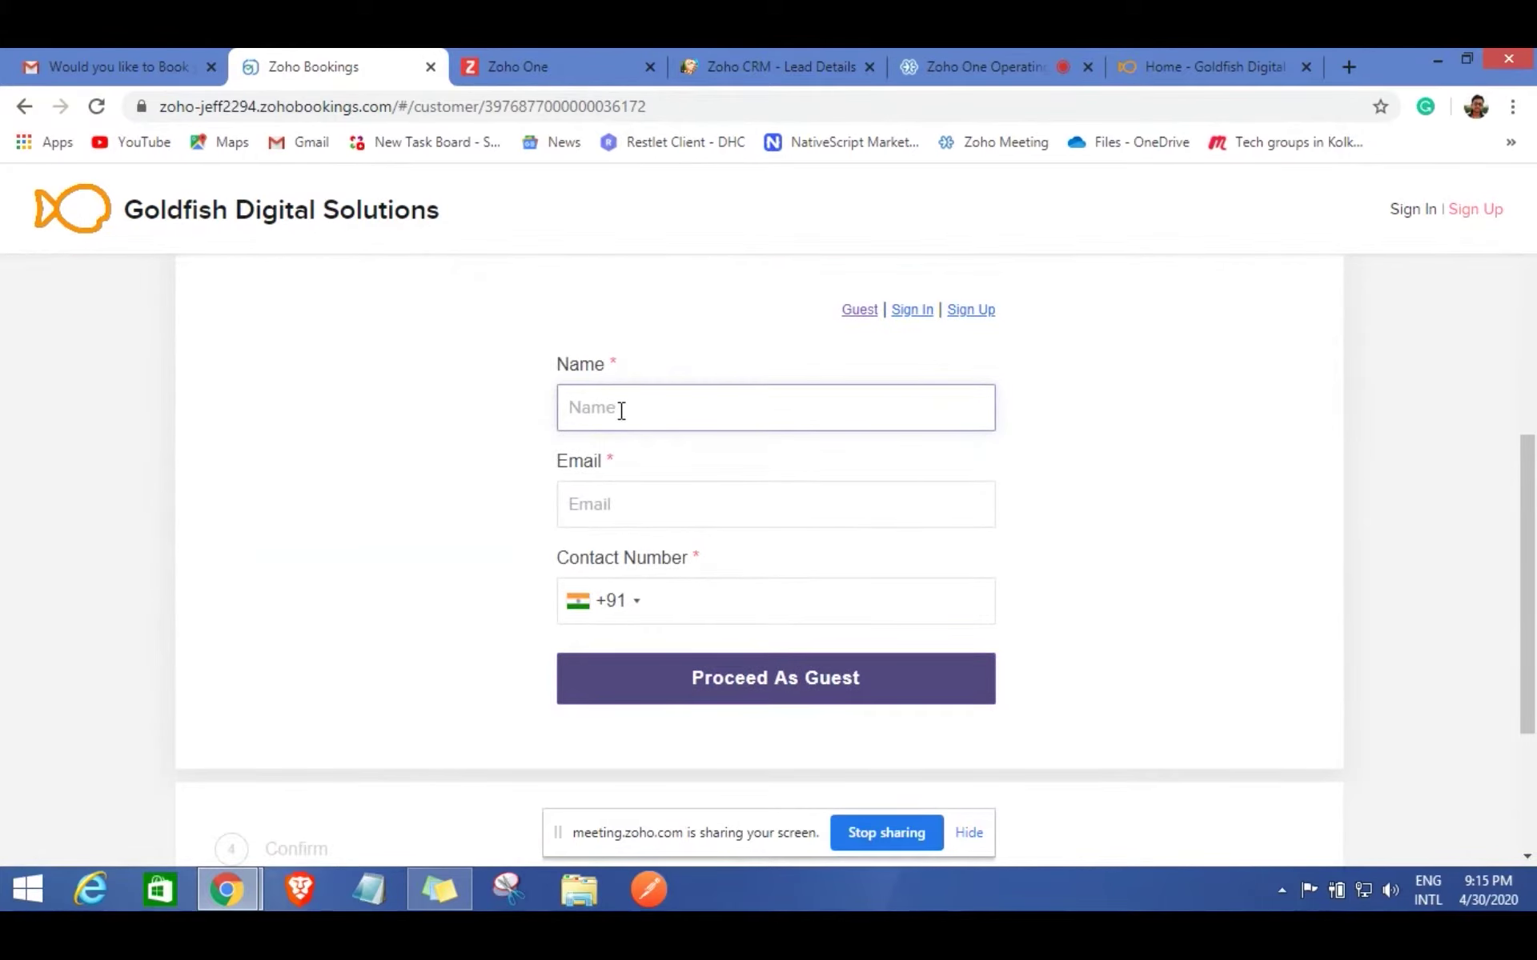
Enter the guest's name, e-mail and contact number, using saved details.
left_click(615, 418)
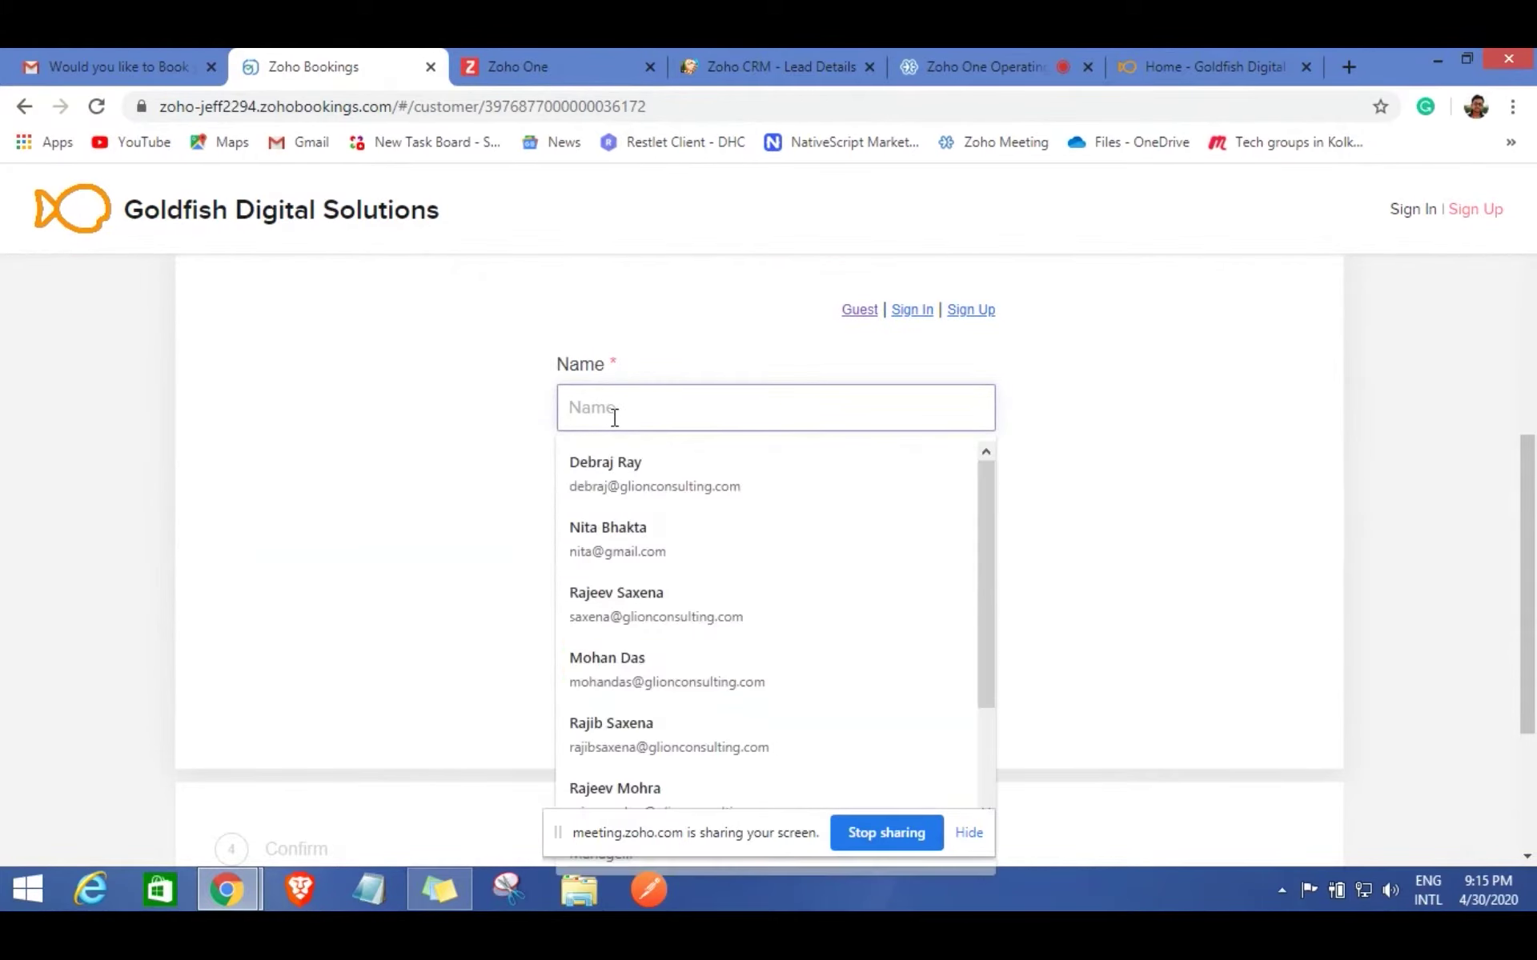
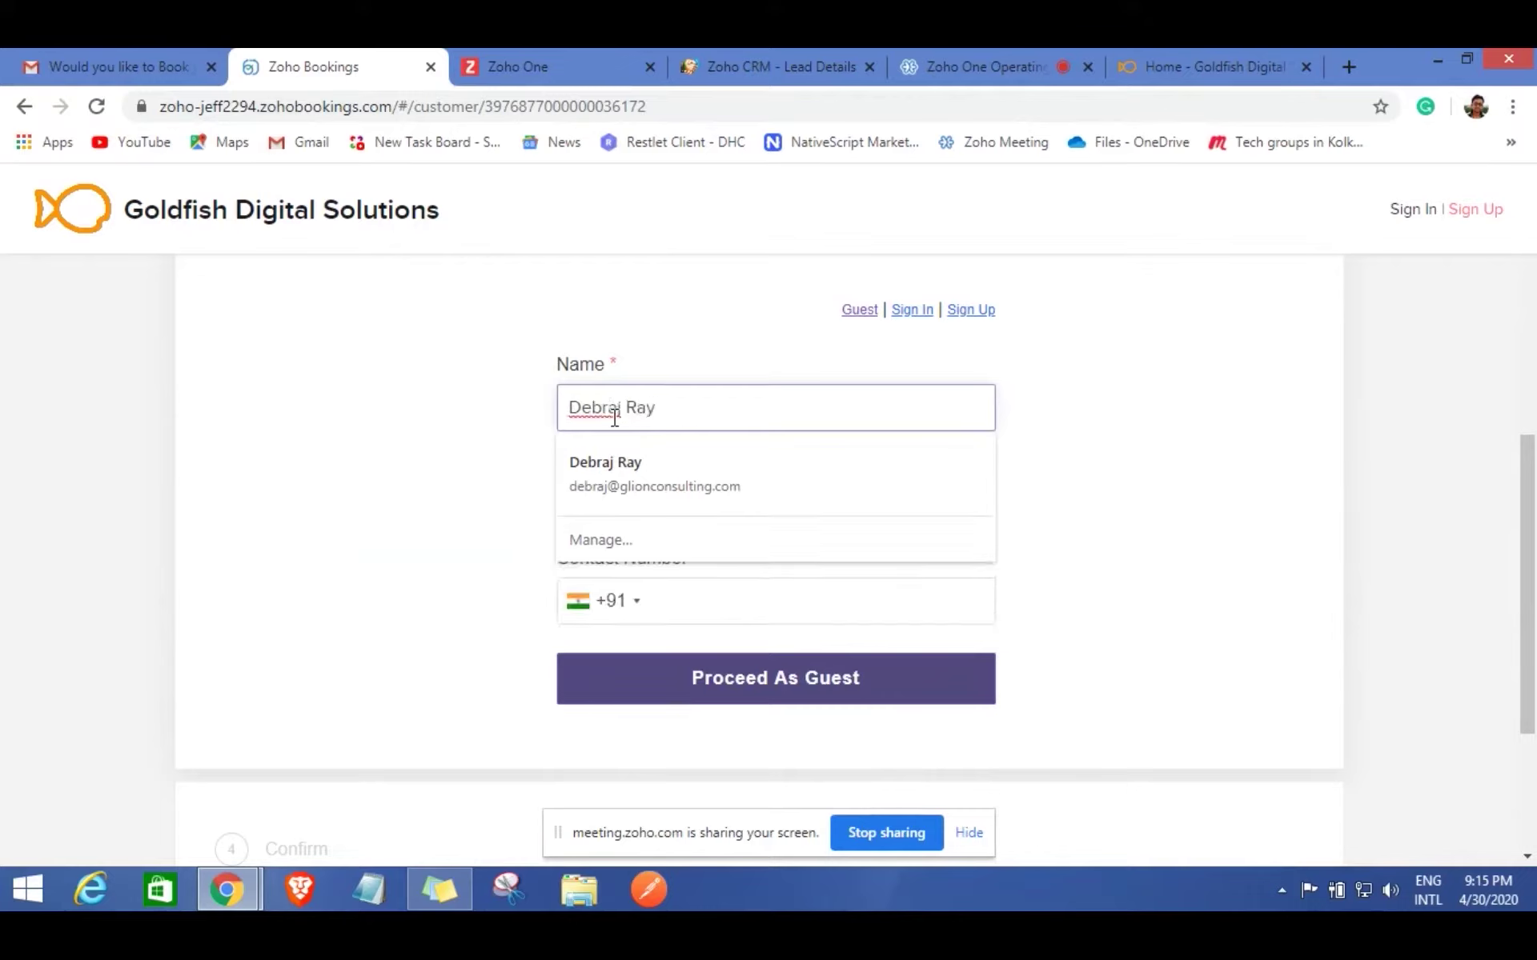
left_click(440, 446)
left_click(601, 506)
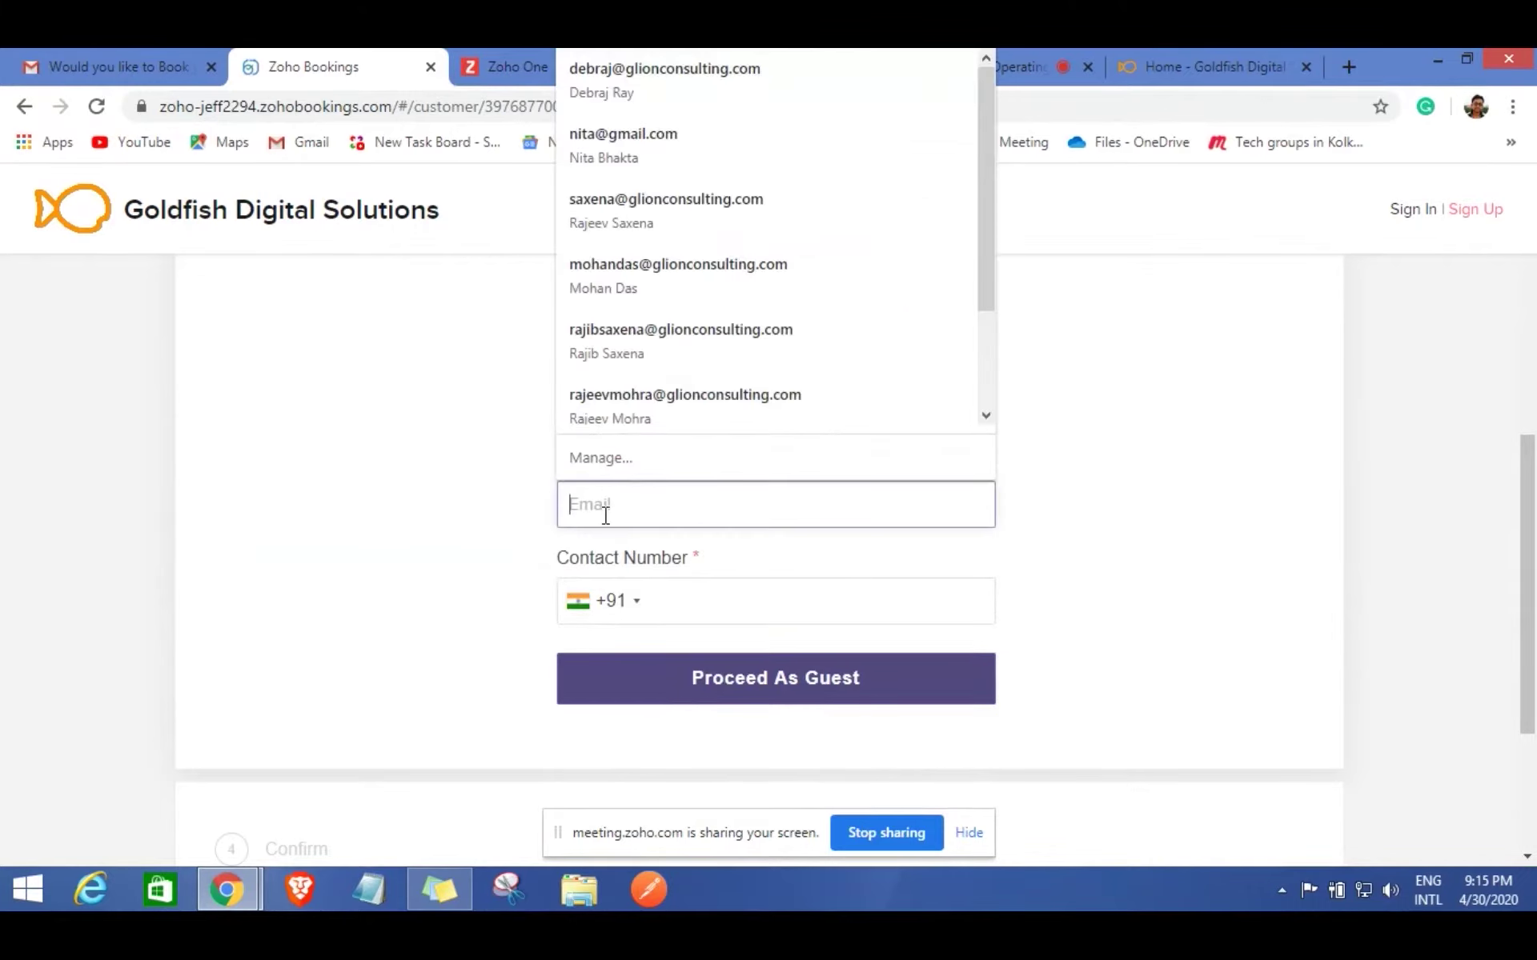
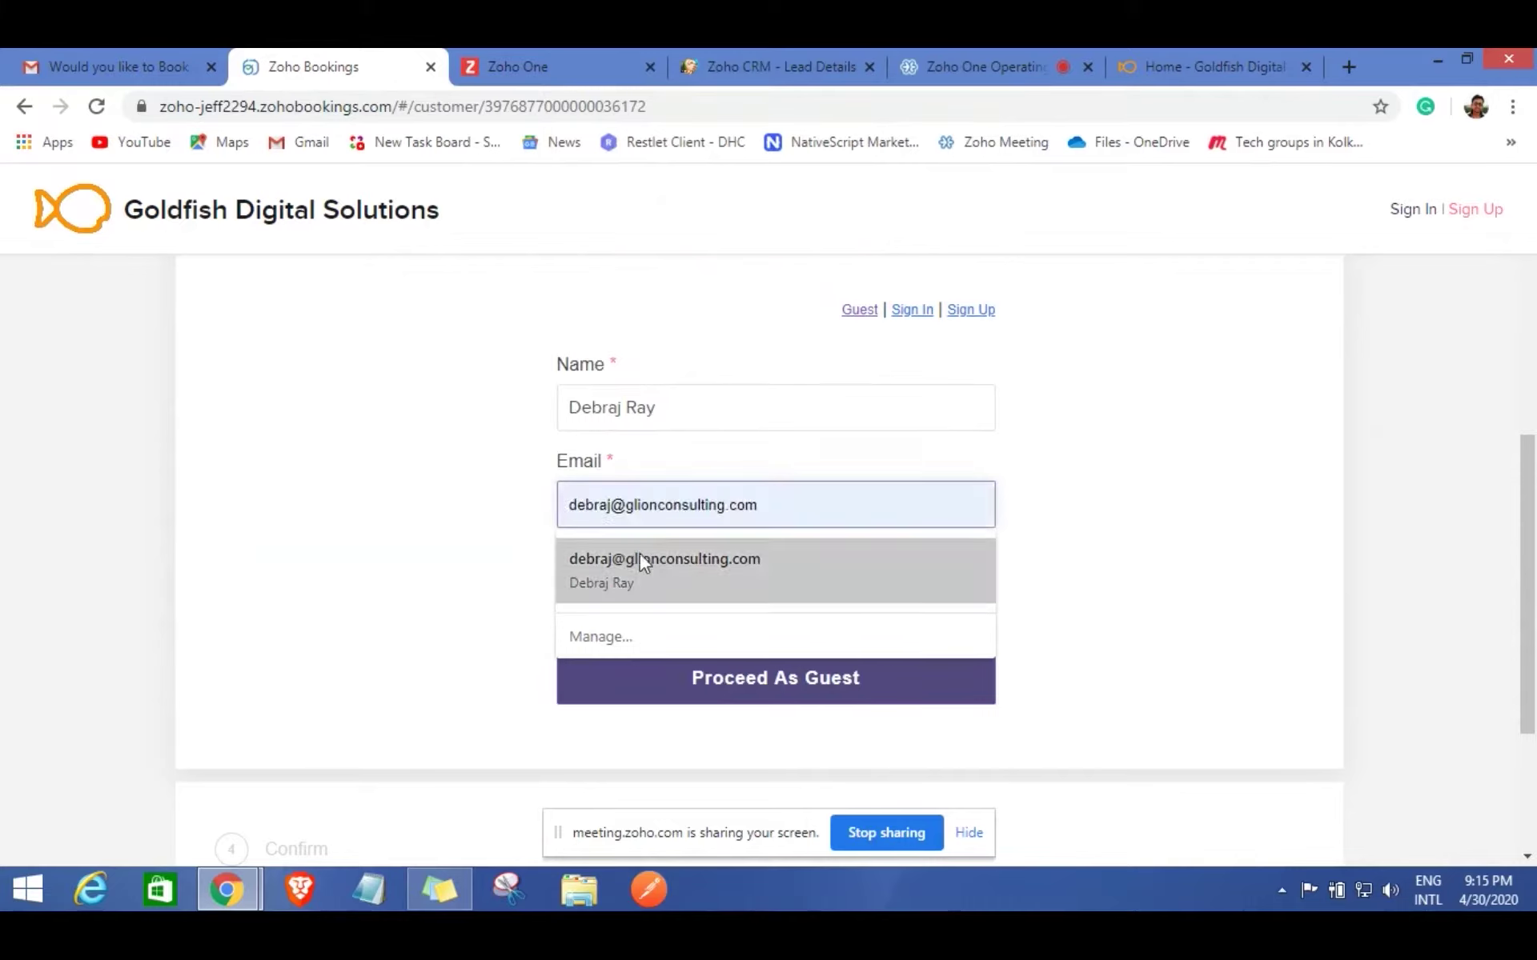
left_click(629, 556)
left_click(828, 505)
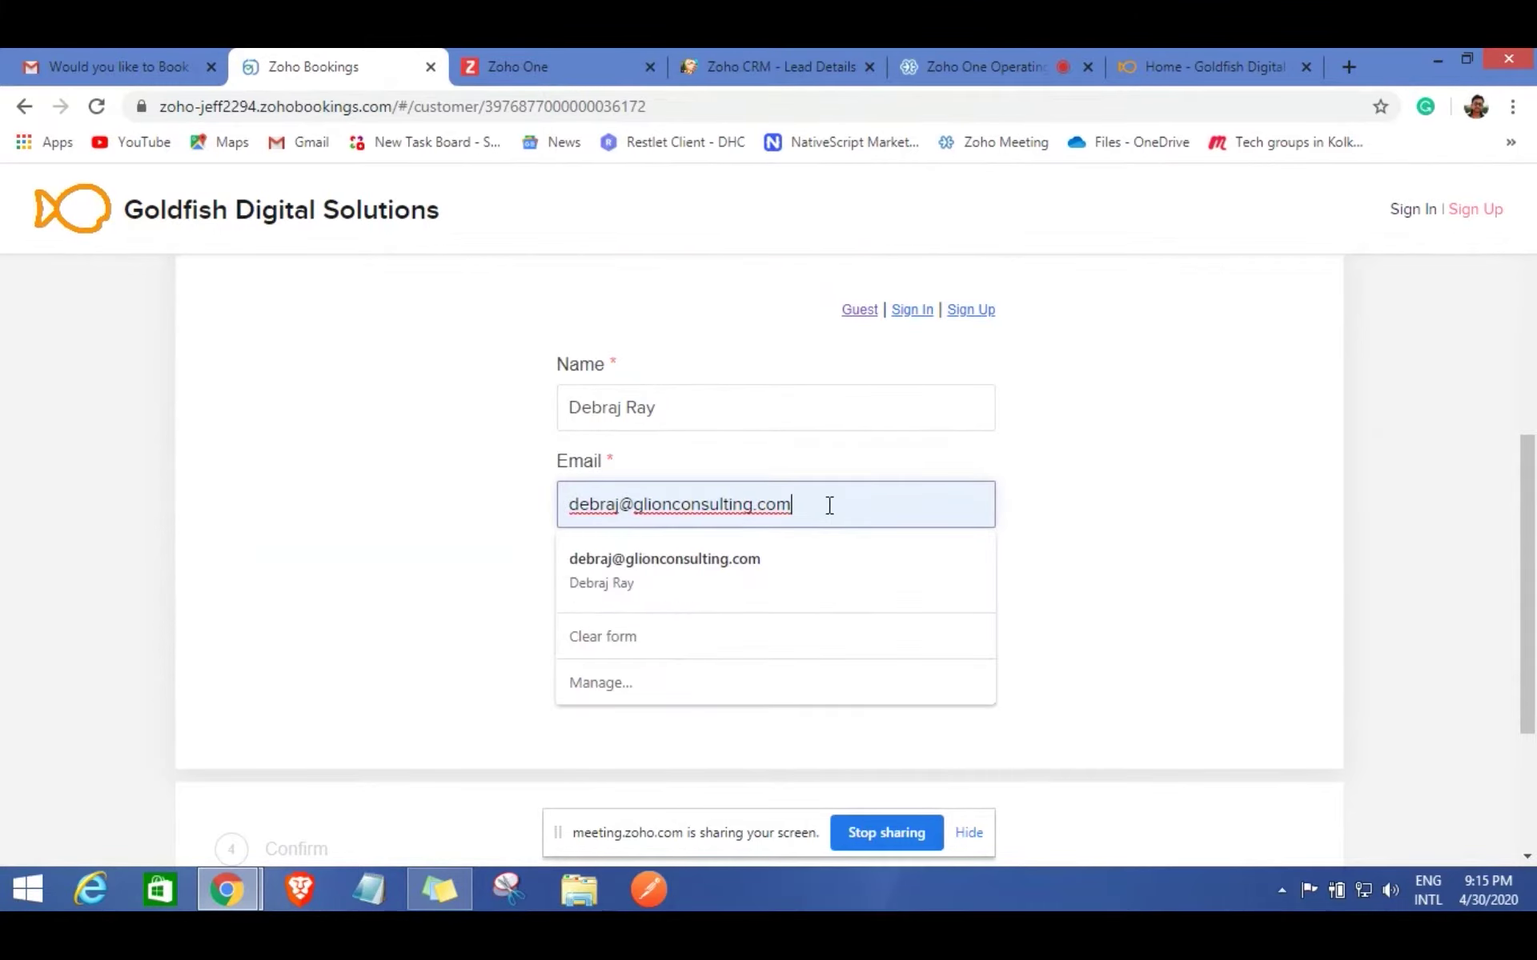
left_click(1068, 506)
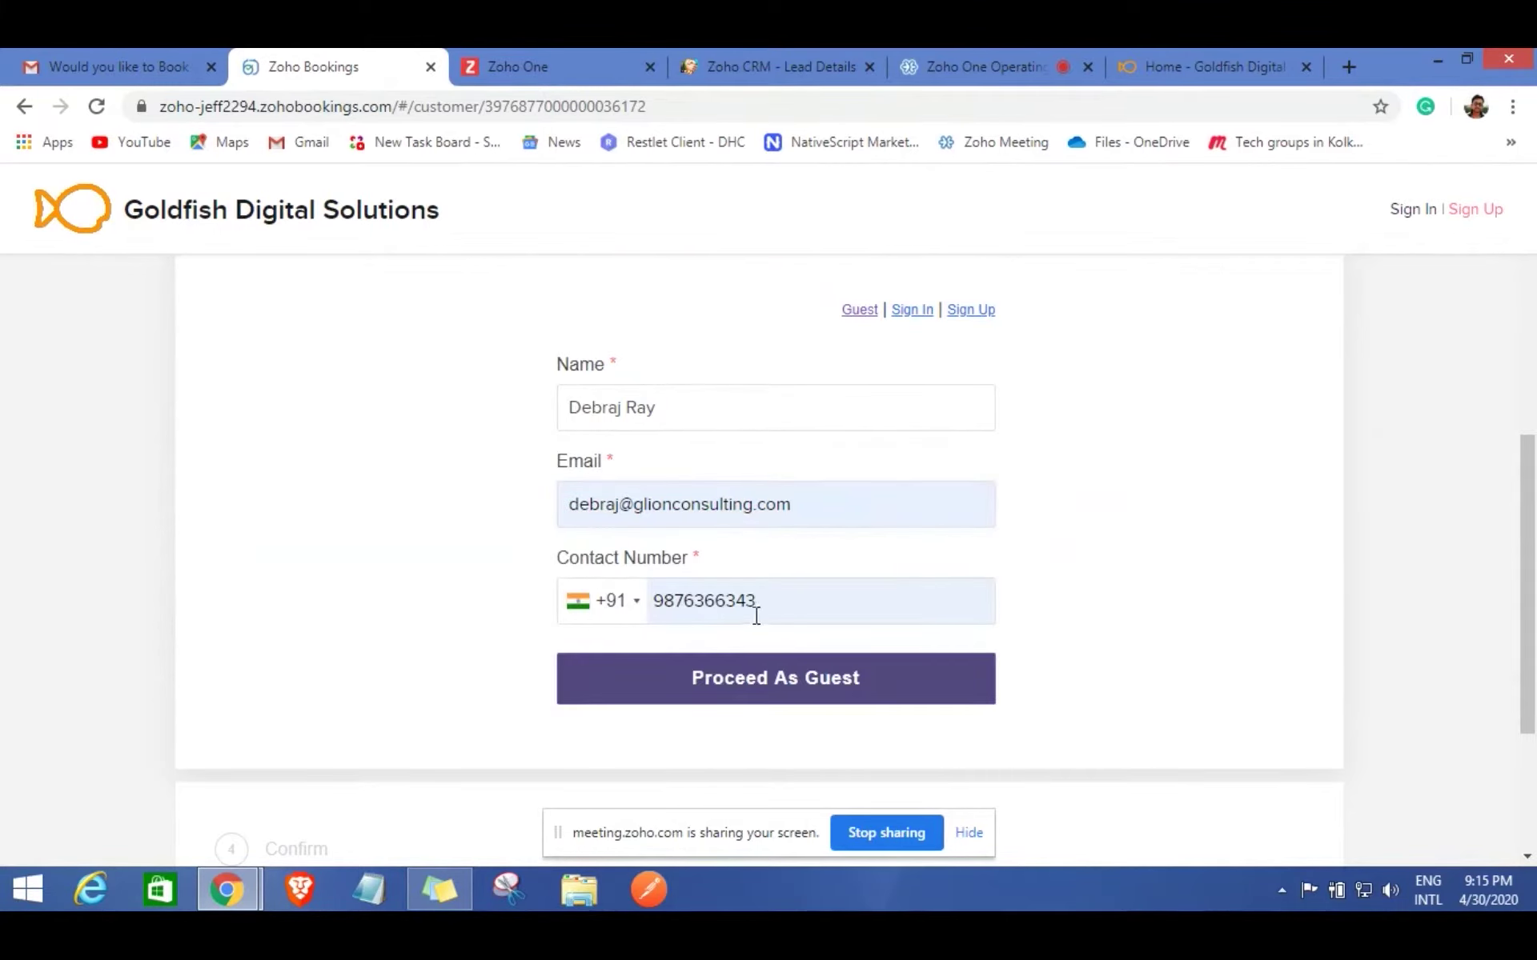
Confirm the guest booking and return to the lead in Zoho CRM.
left_click(775, 684)
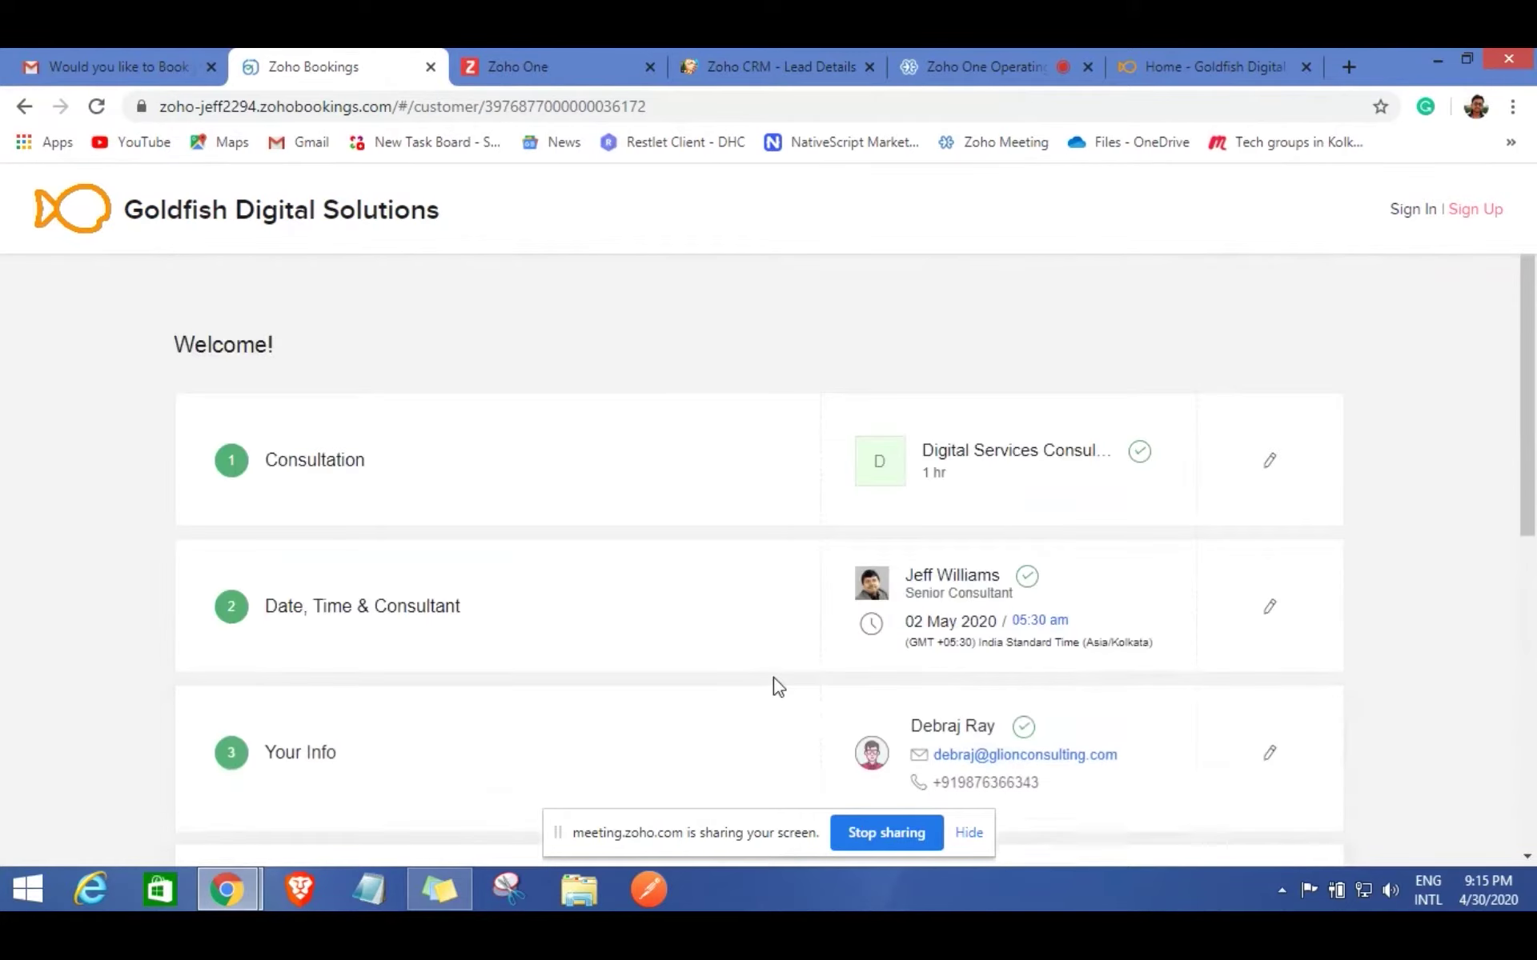
scroll(881, 650, "down", 6)
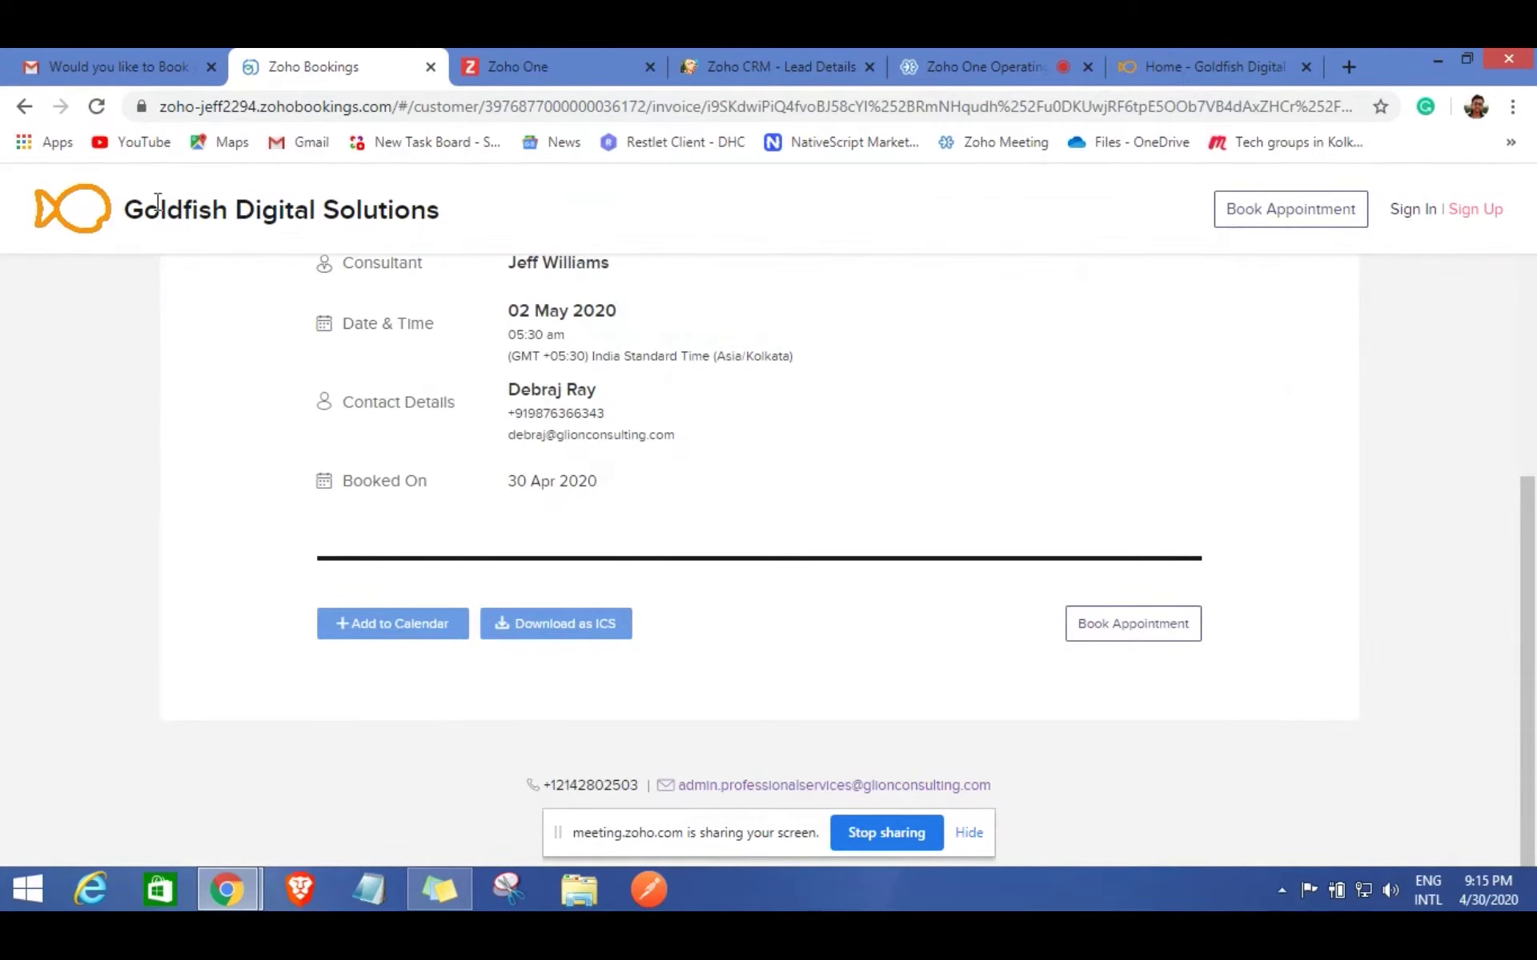
left_click(747, 65)
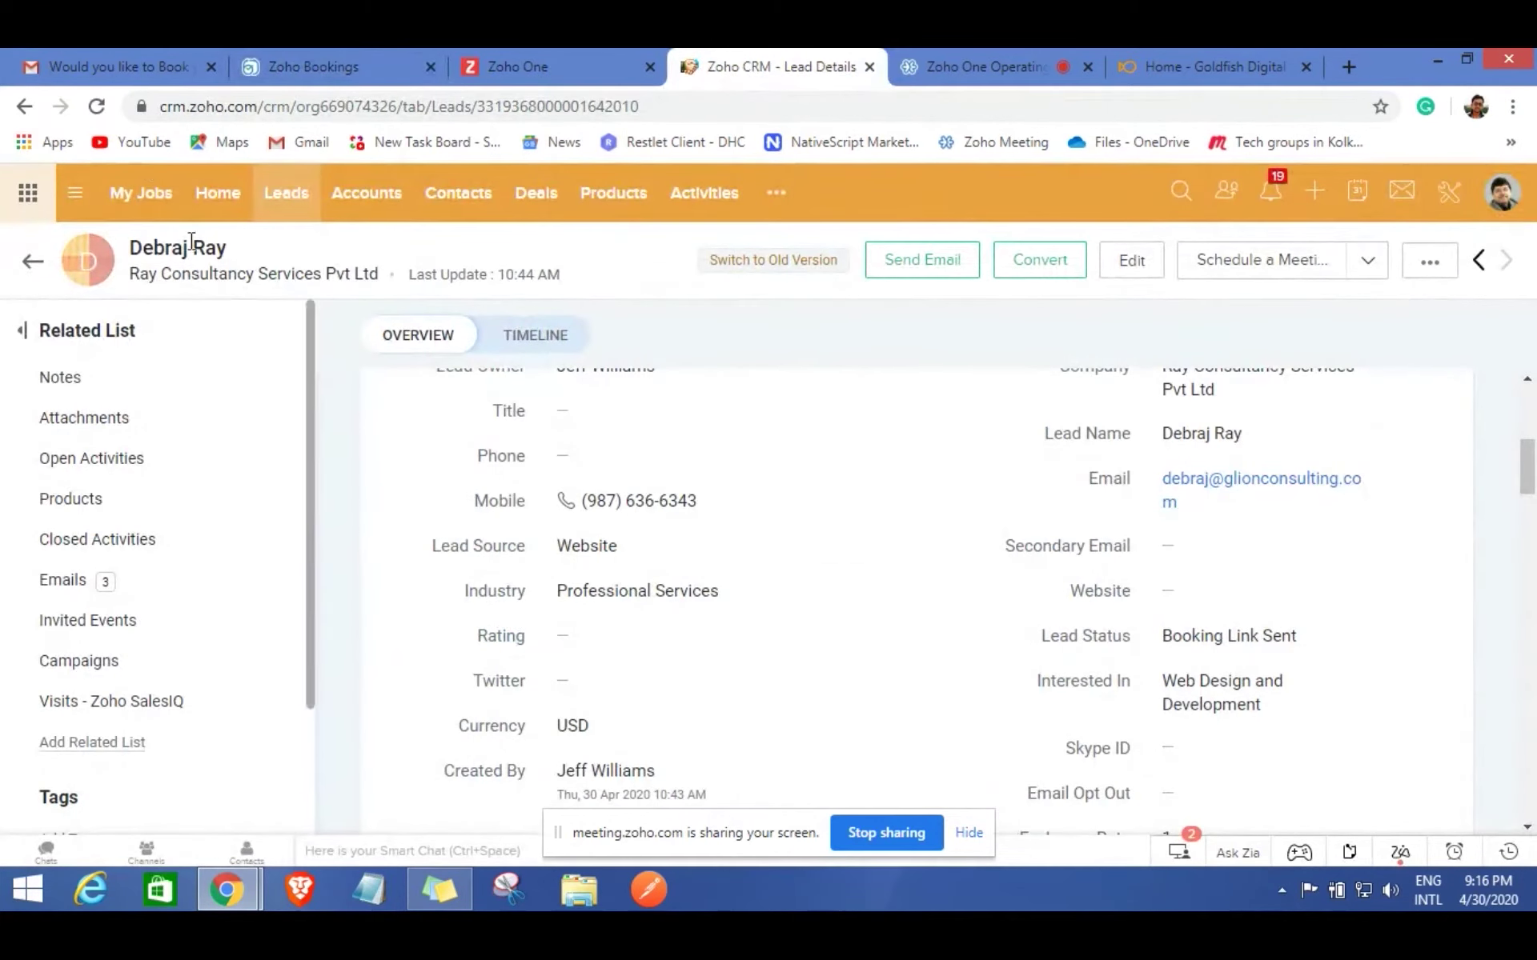
Verify status 1st Appointment Booked and the 7PM session on the 1 May 2020 calendar.
left_click(100, 108)
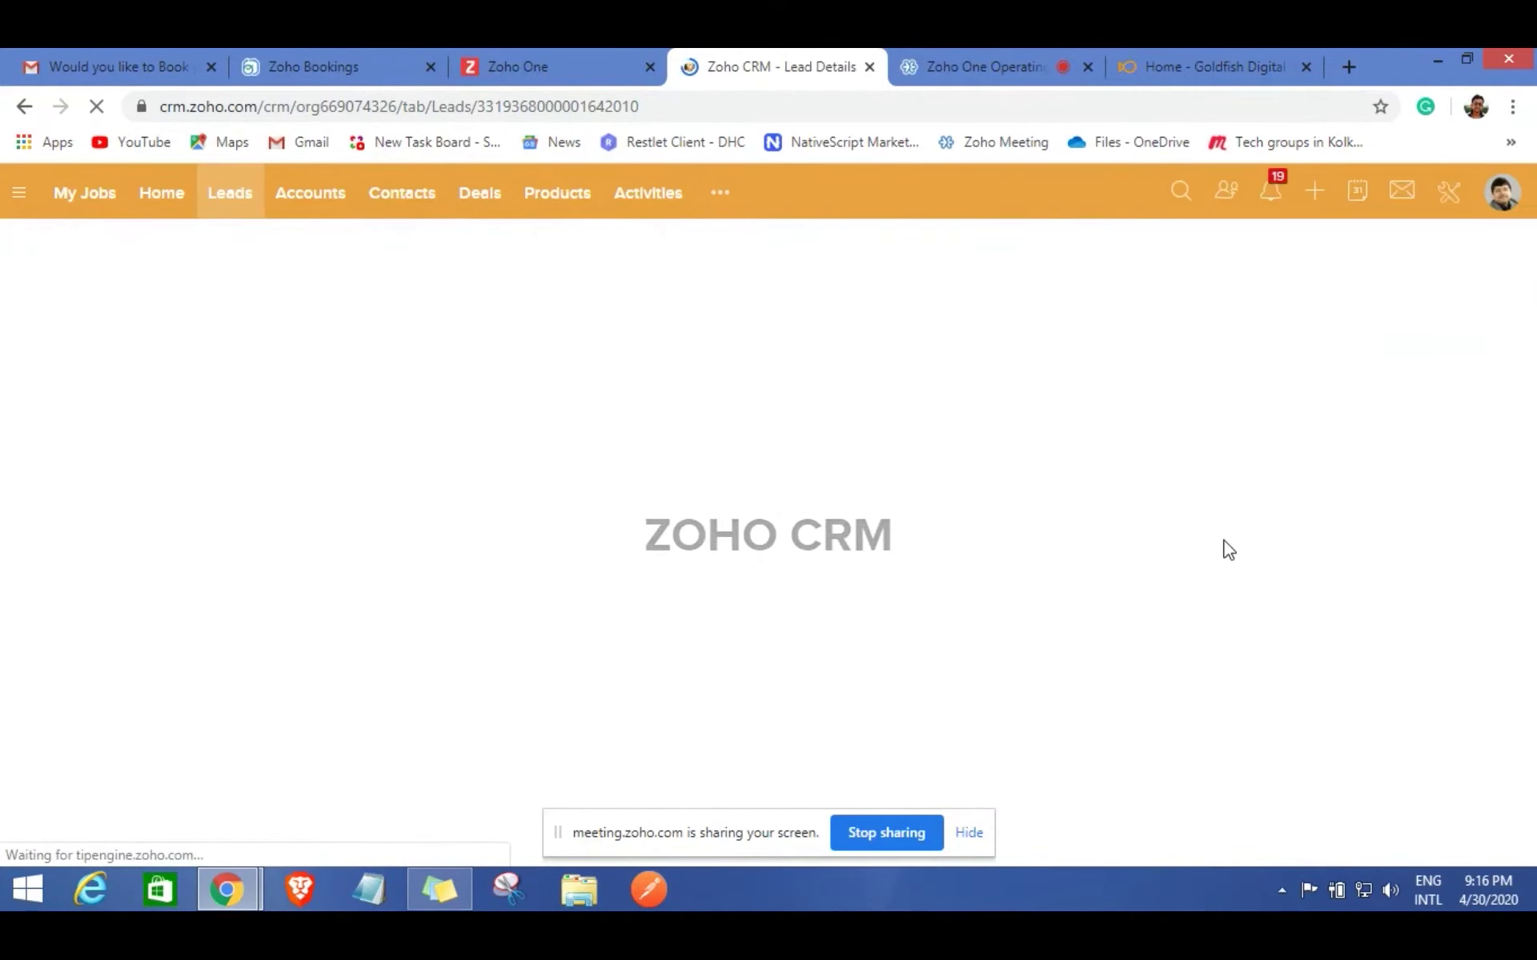
scroll(1228, 528, "down", 4)
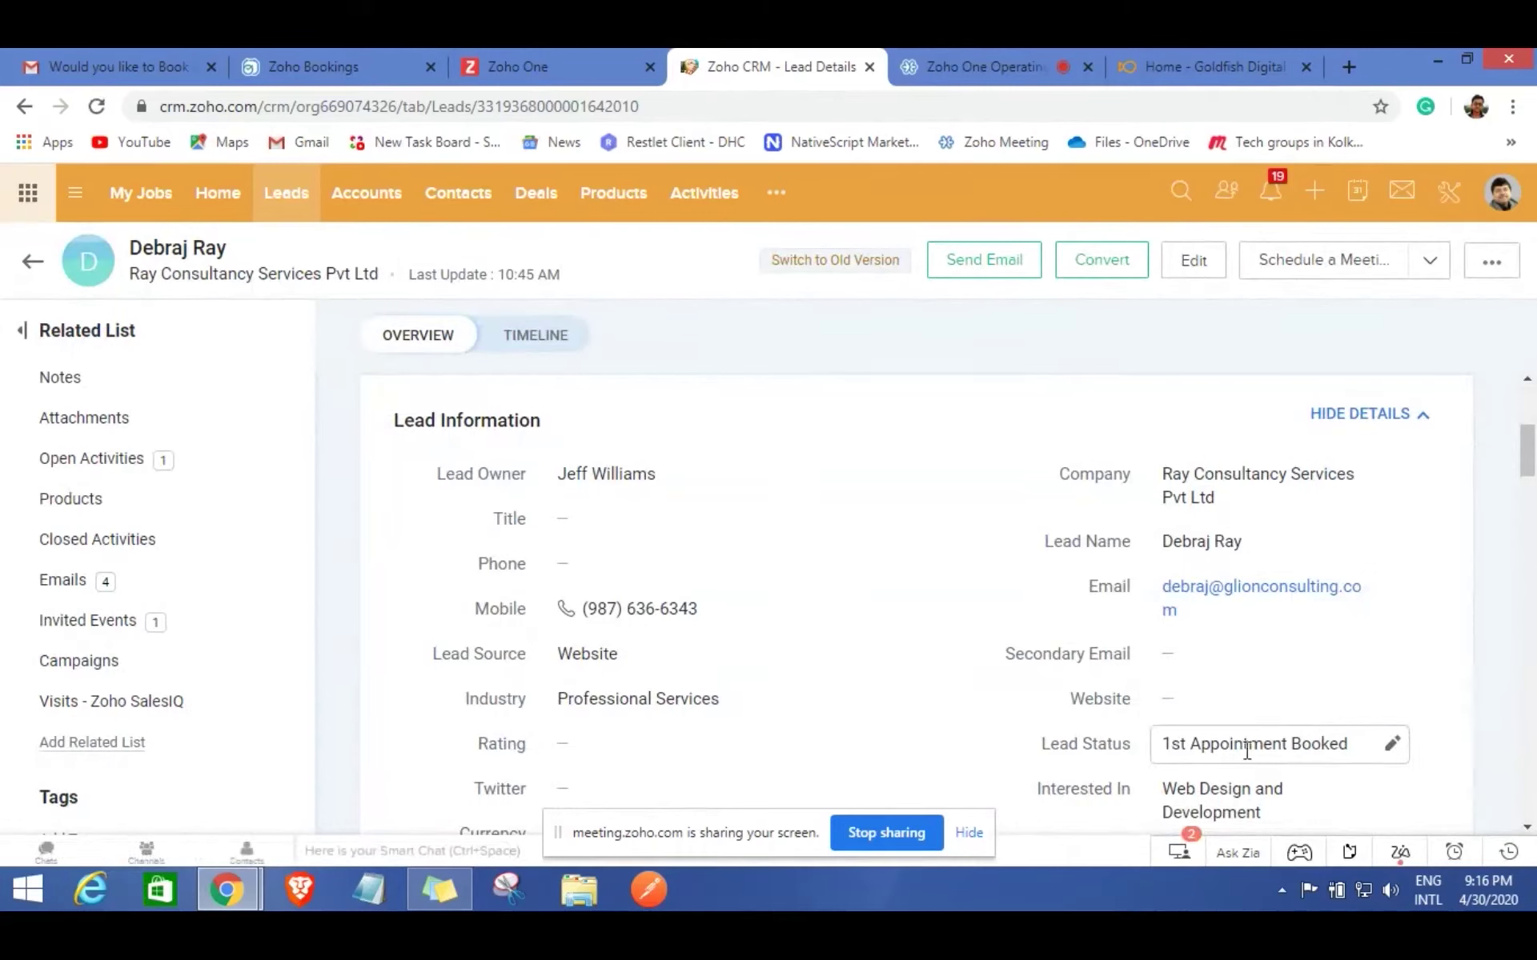
left_click(1358, 202)
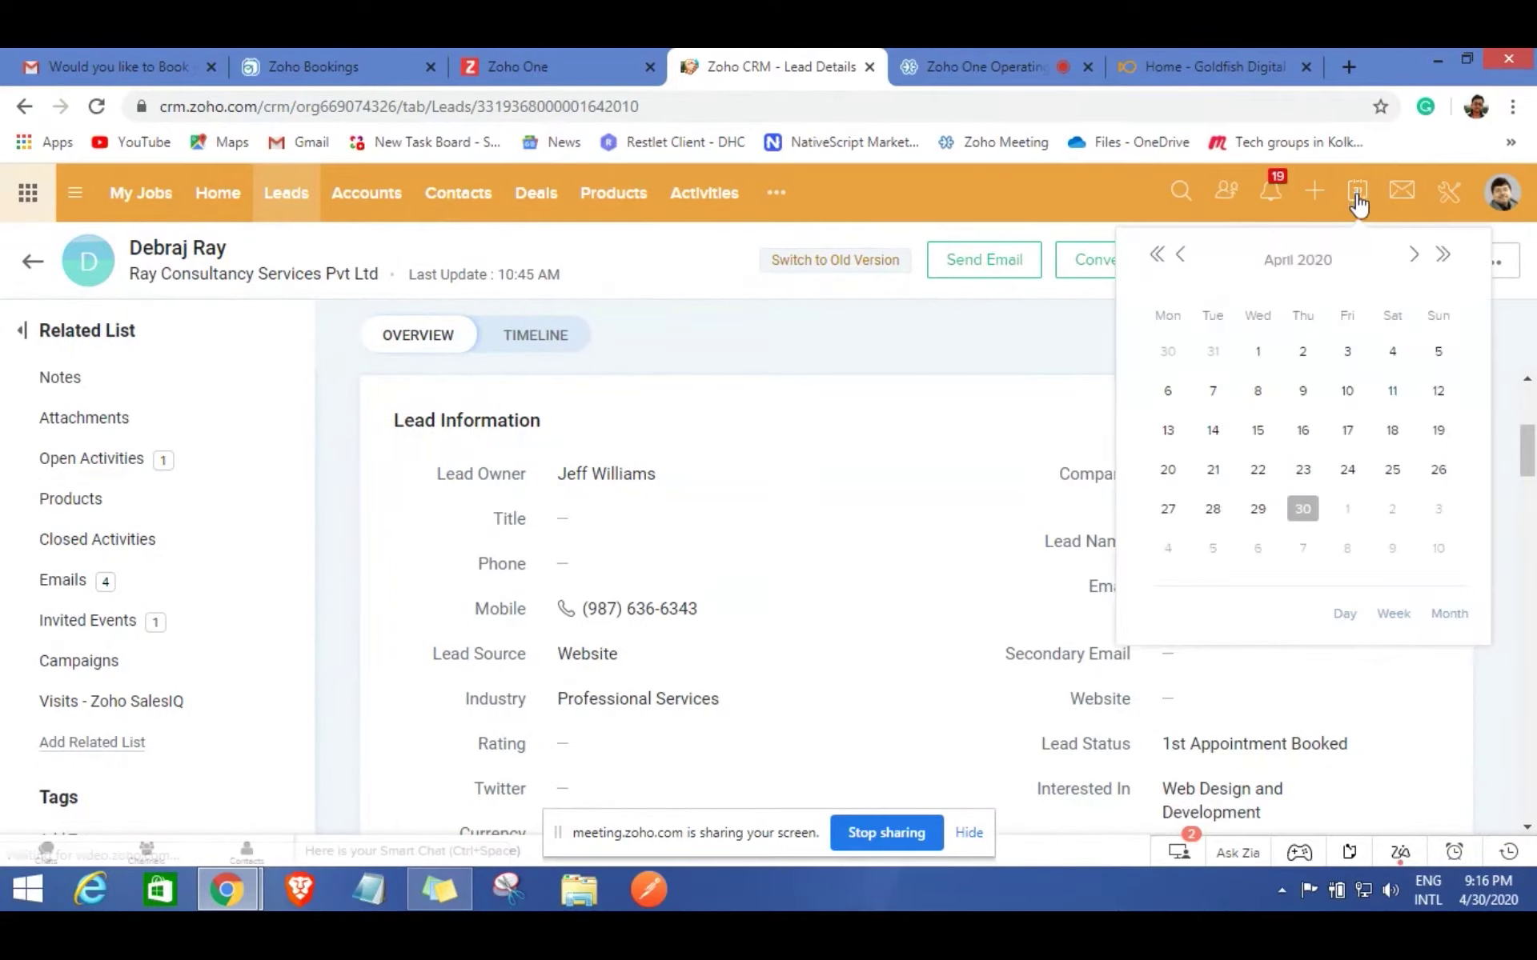
left_click(1413, 254)
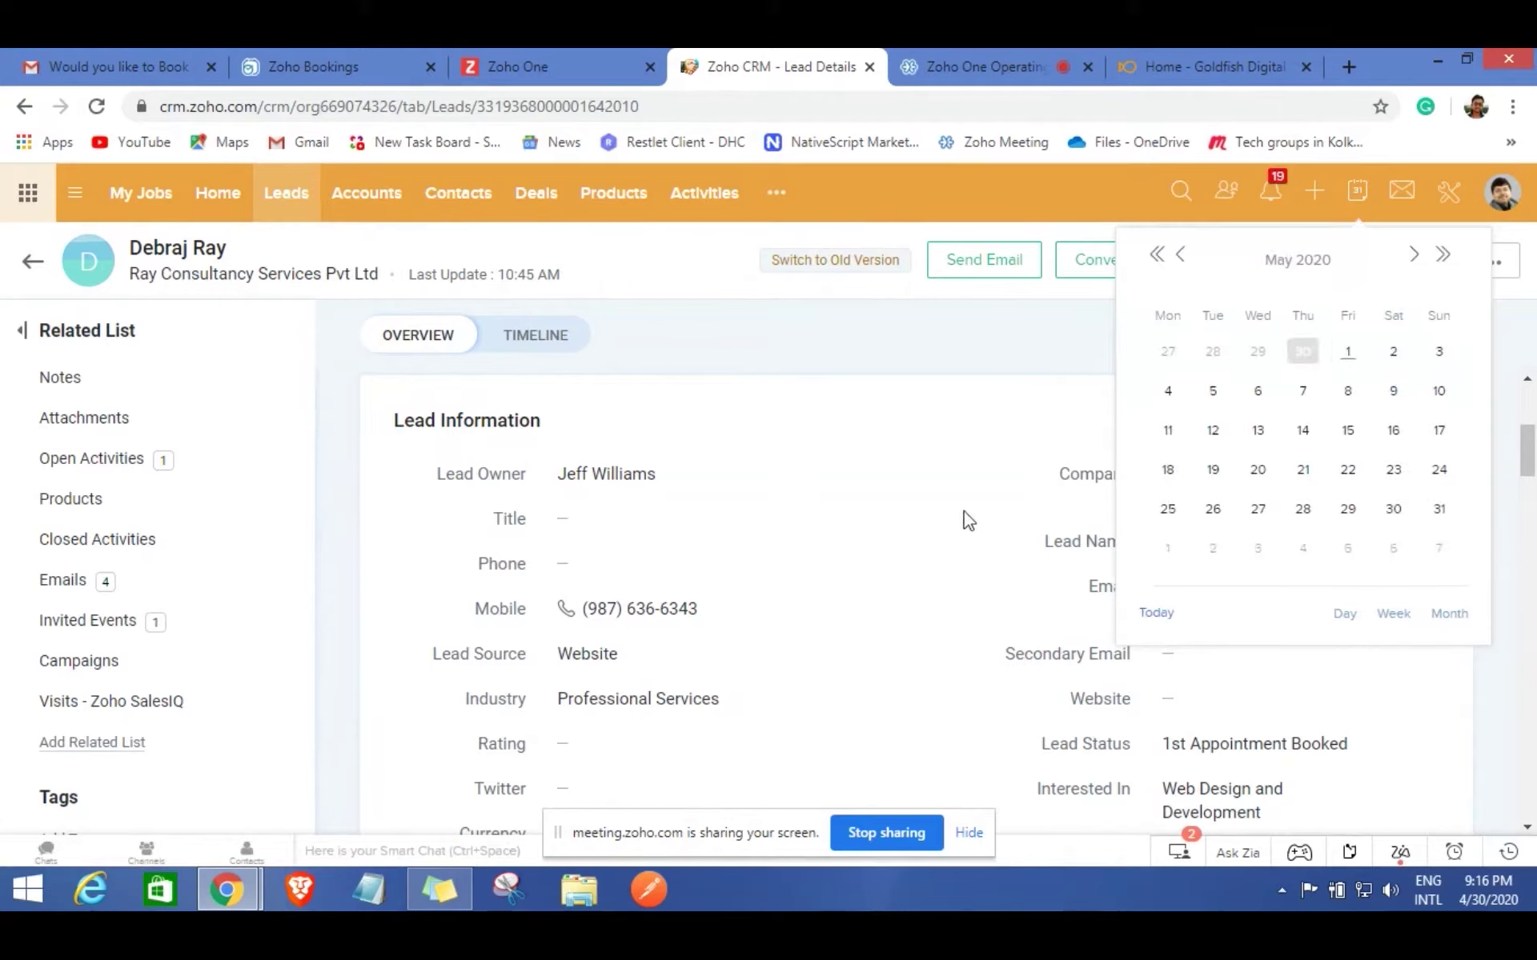
left_click(1344, 353)
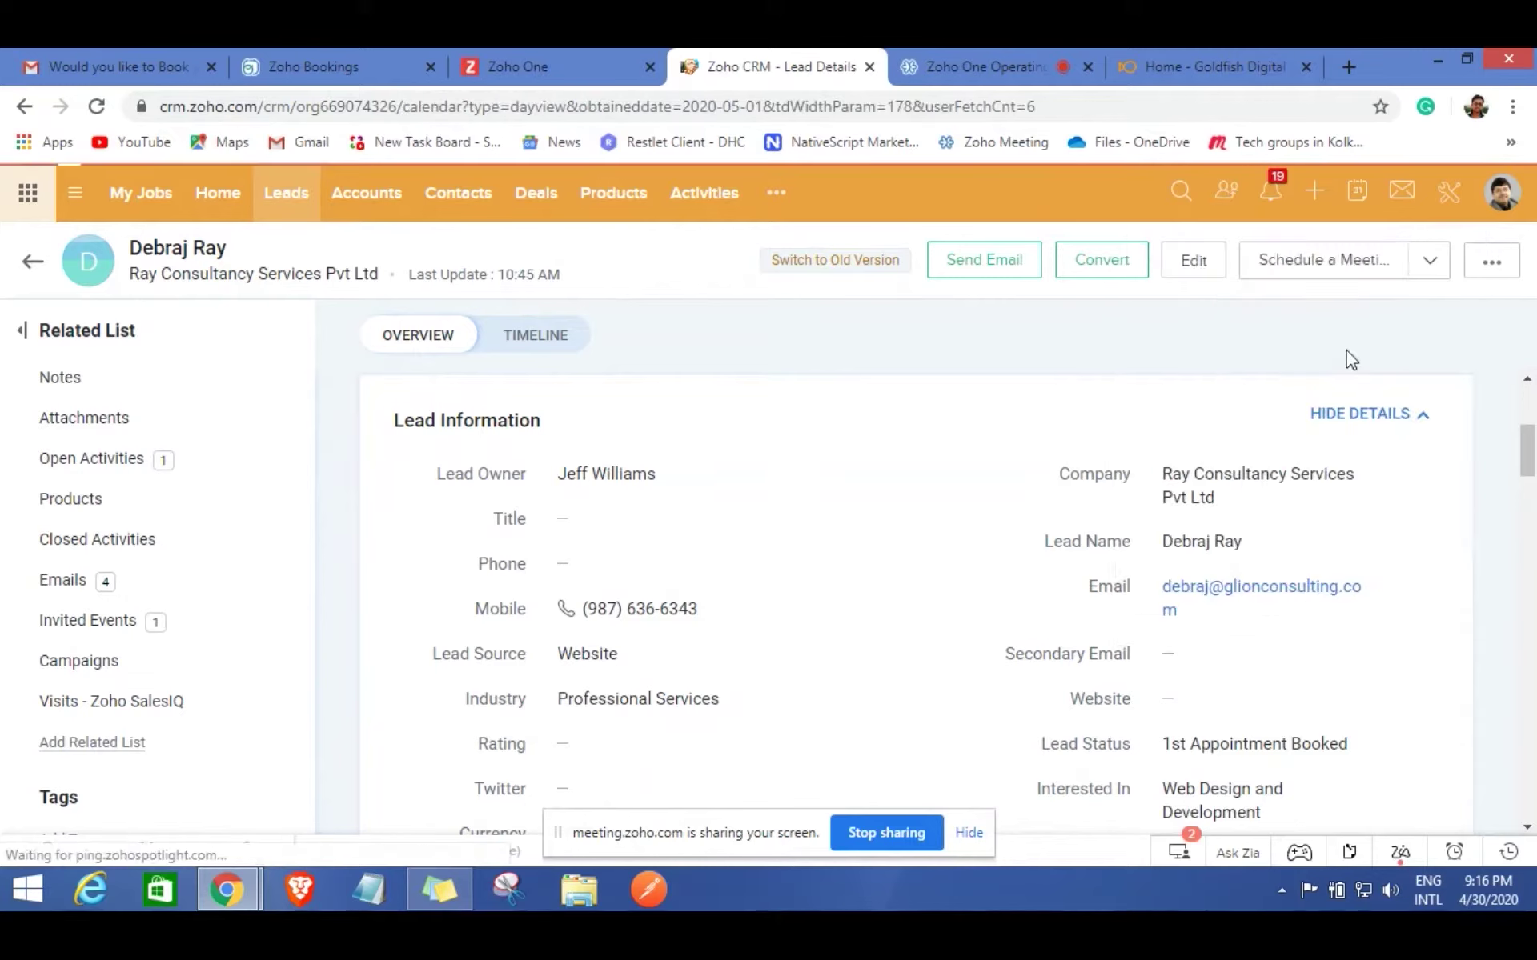
scroll(1218, 471, "down", 6)
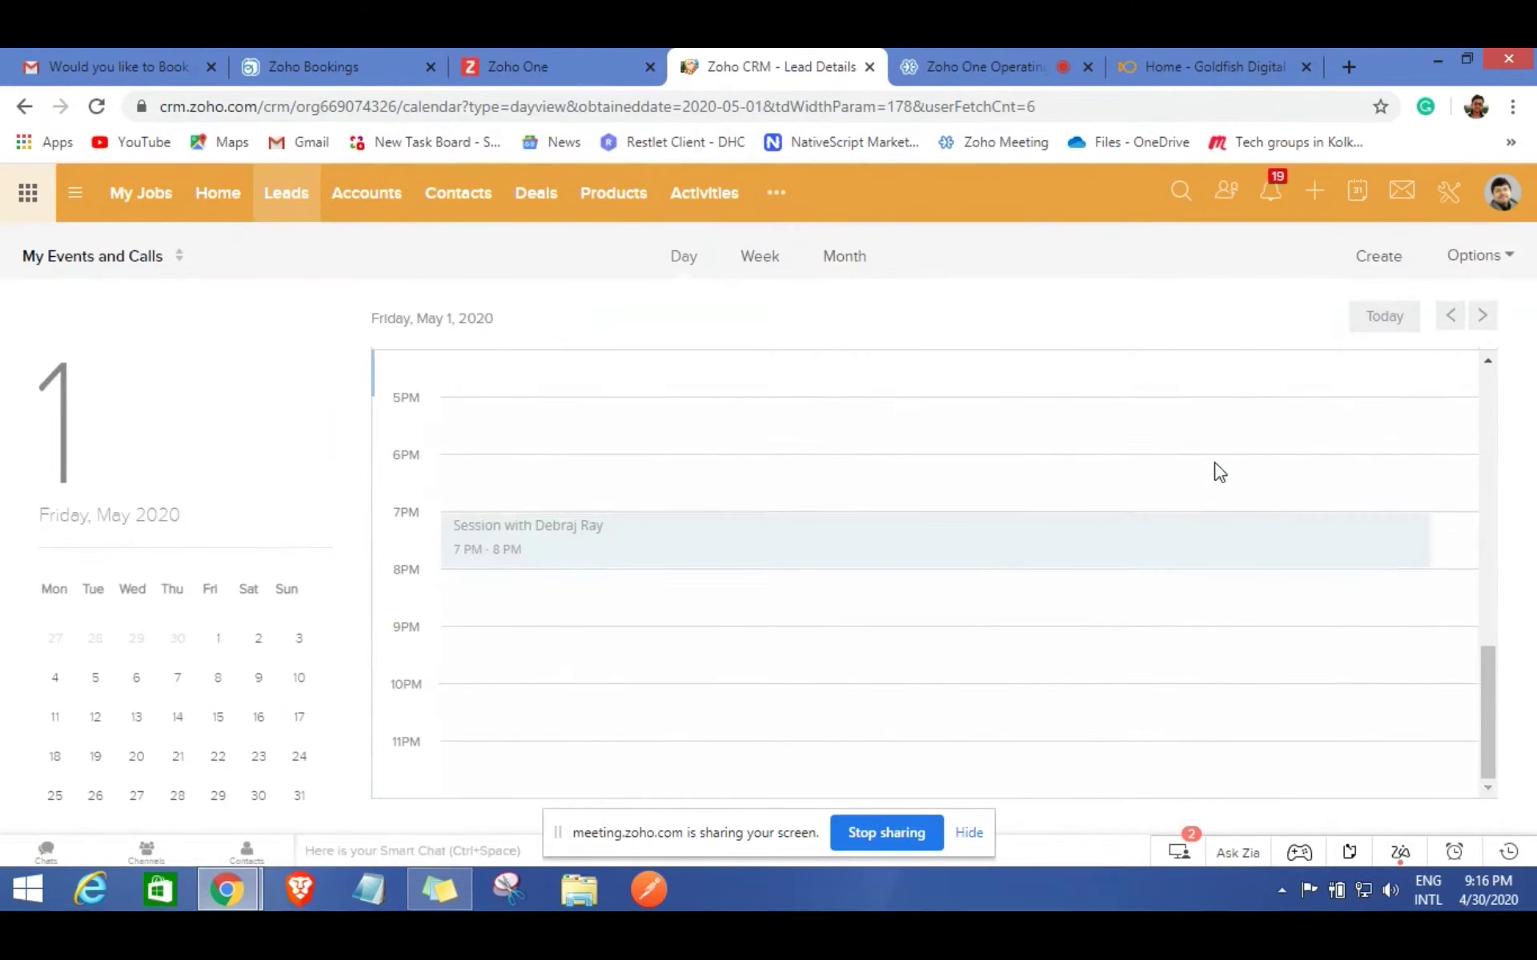
scroll(1214, 470, "up", 3)
scroll(961, 512, "down", 3)
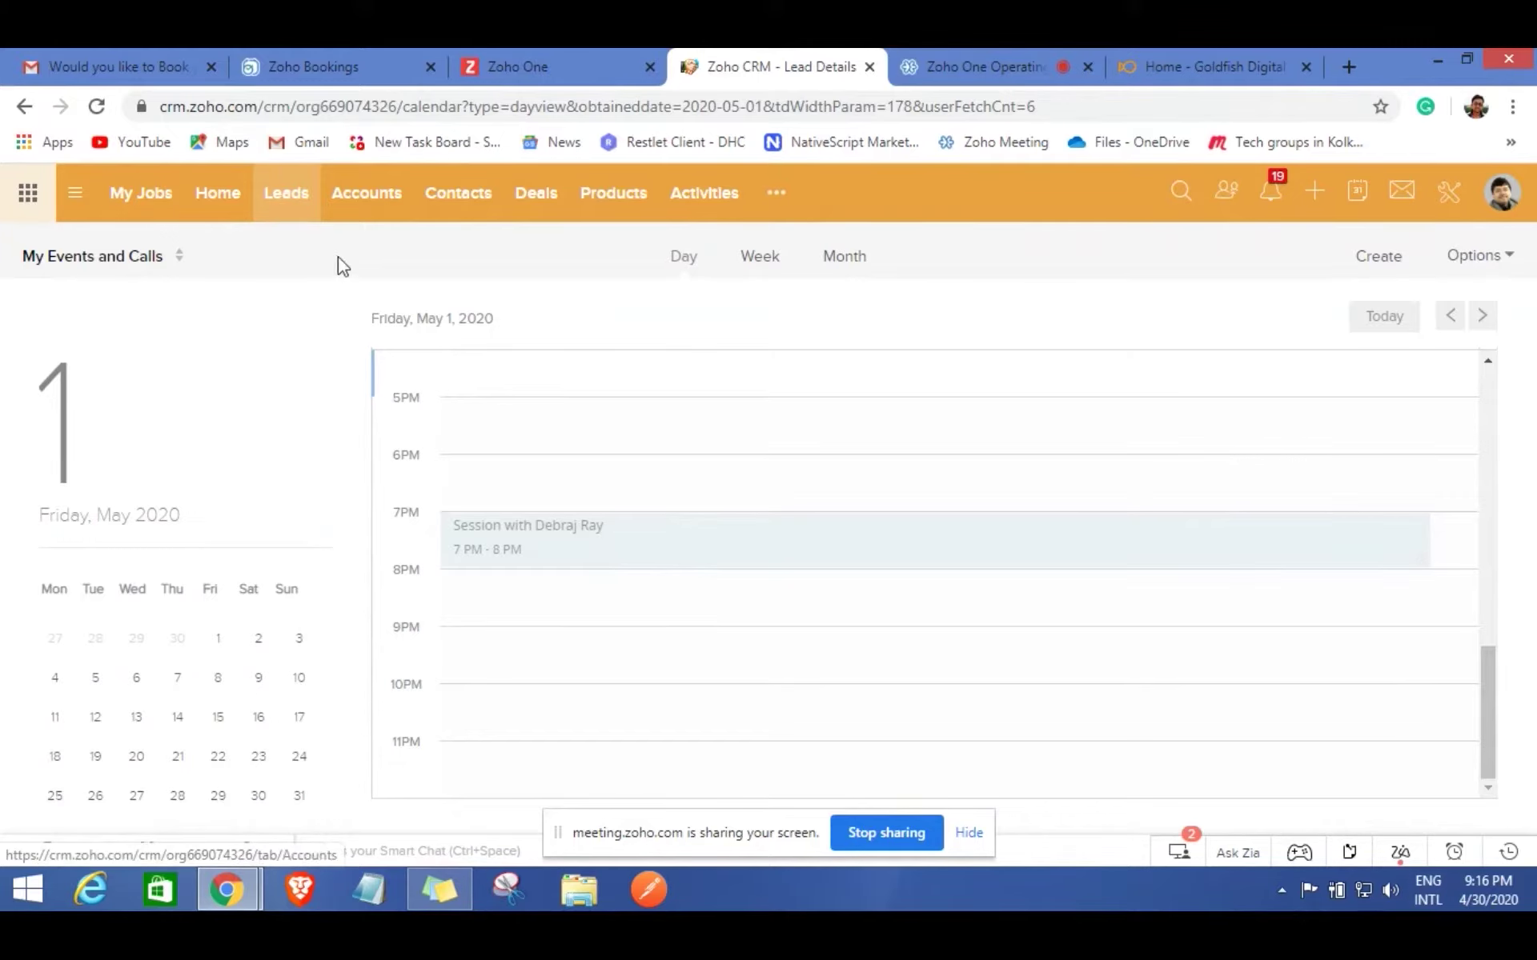
left_click(288, 208)
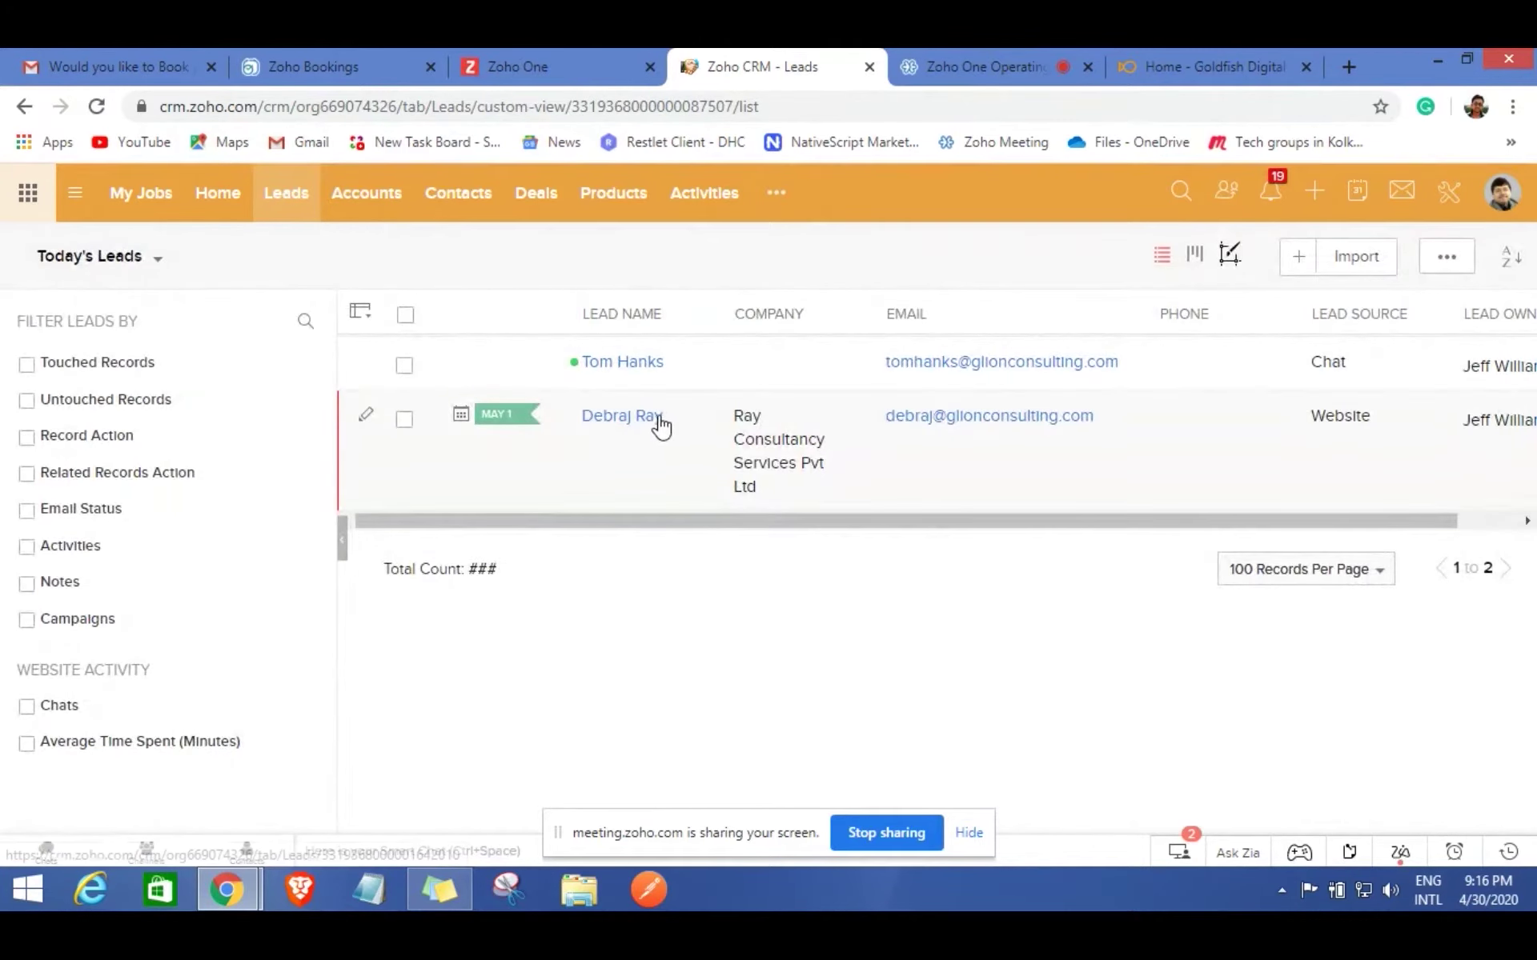
left_click(657, 424)
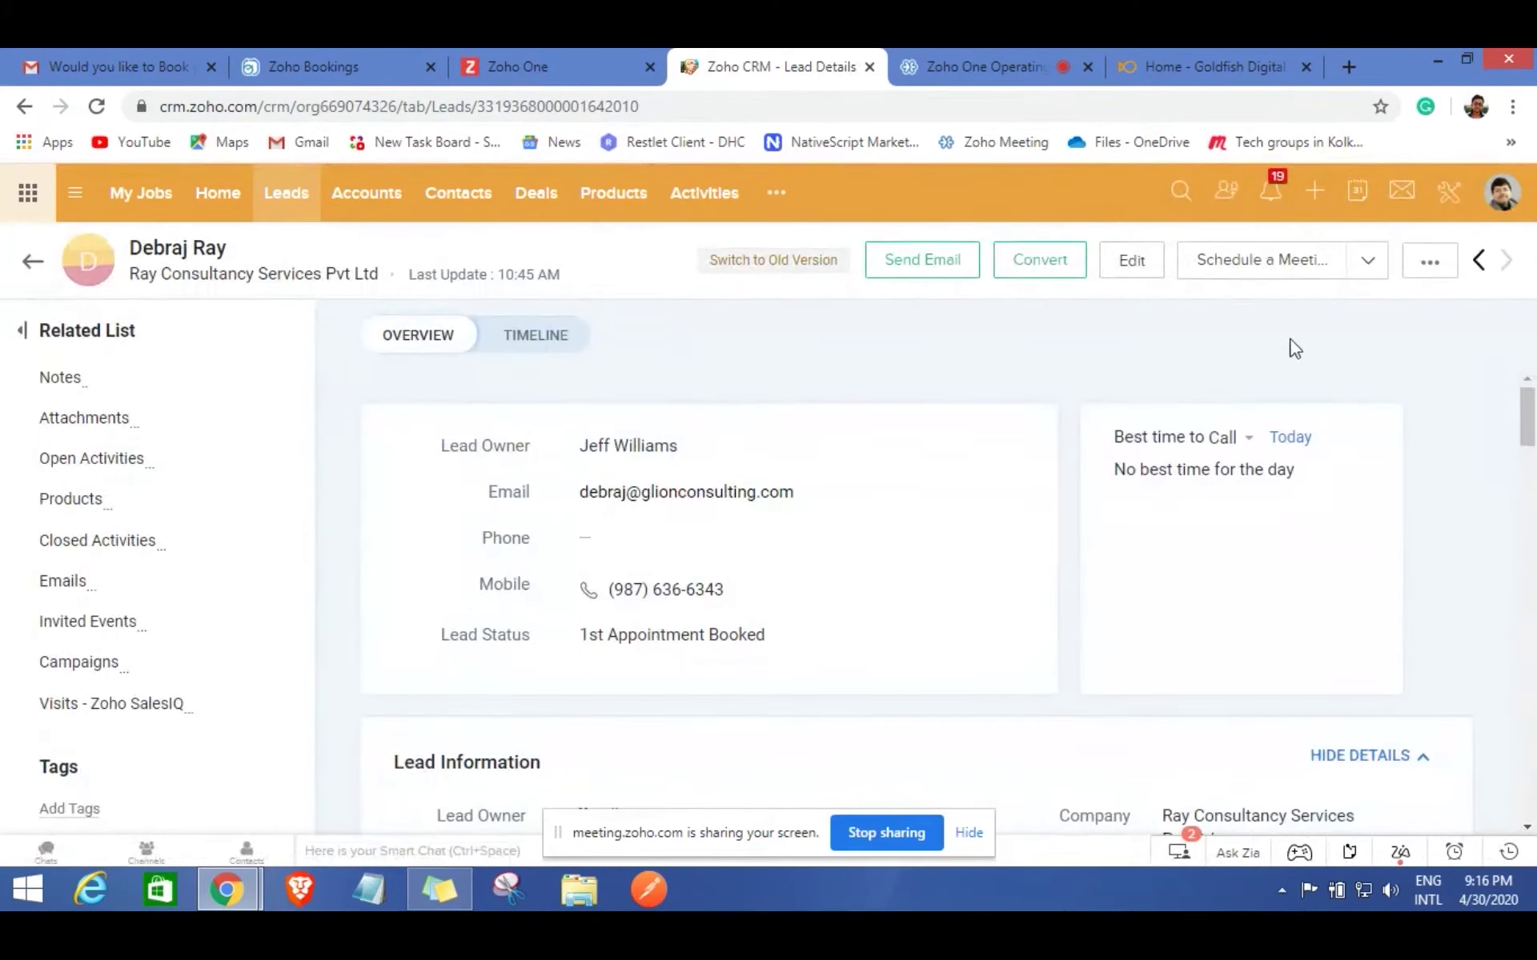
Create an online meeting titled for the lead with agenda 'Discussion on Website Development'.
left_click(1251, 278)
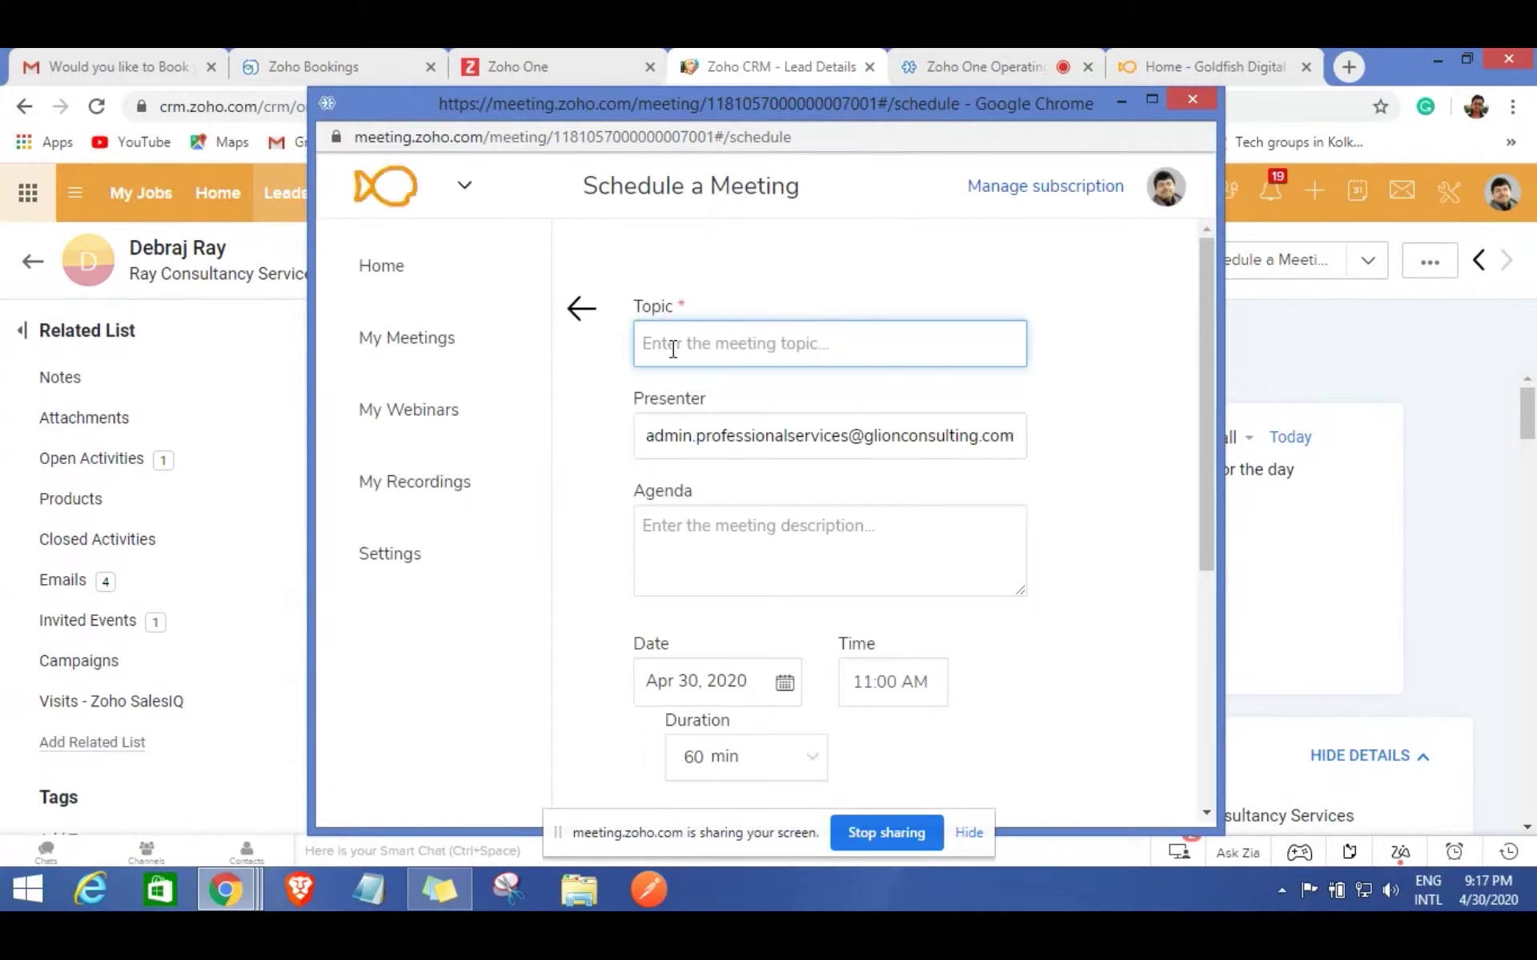
type("Me")
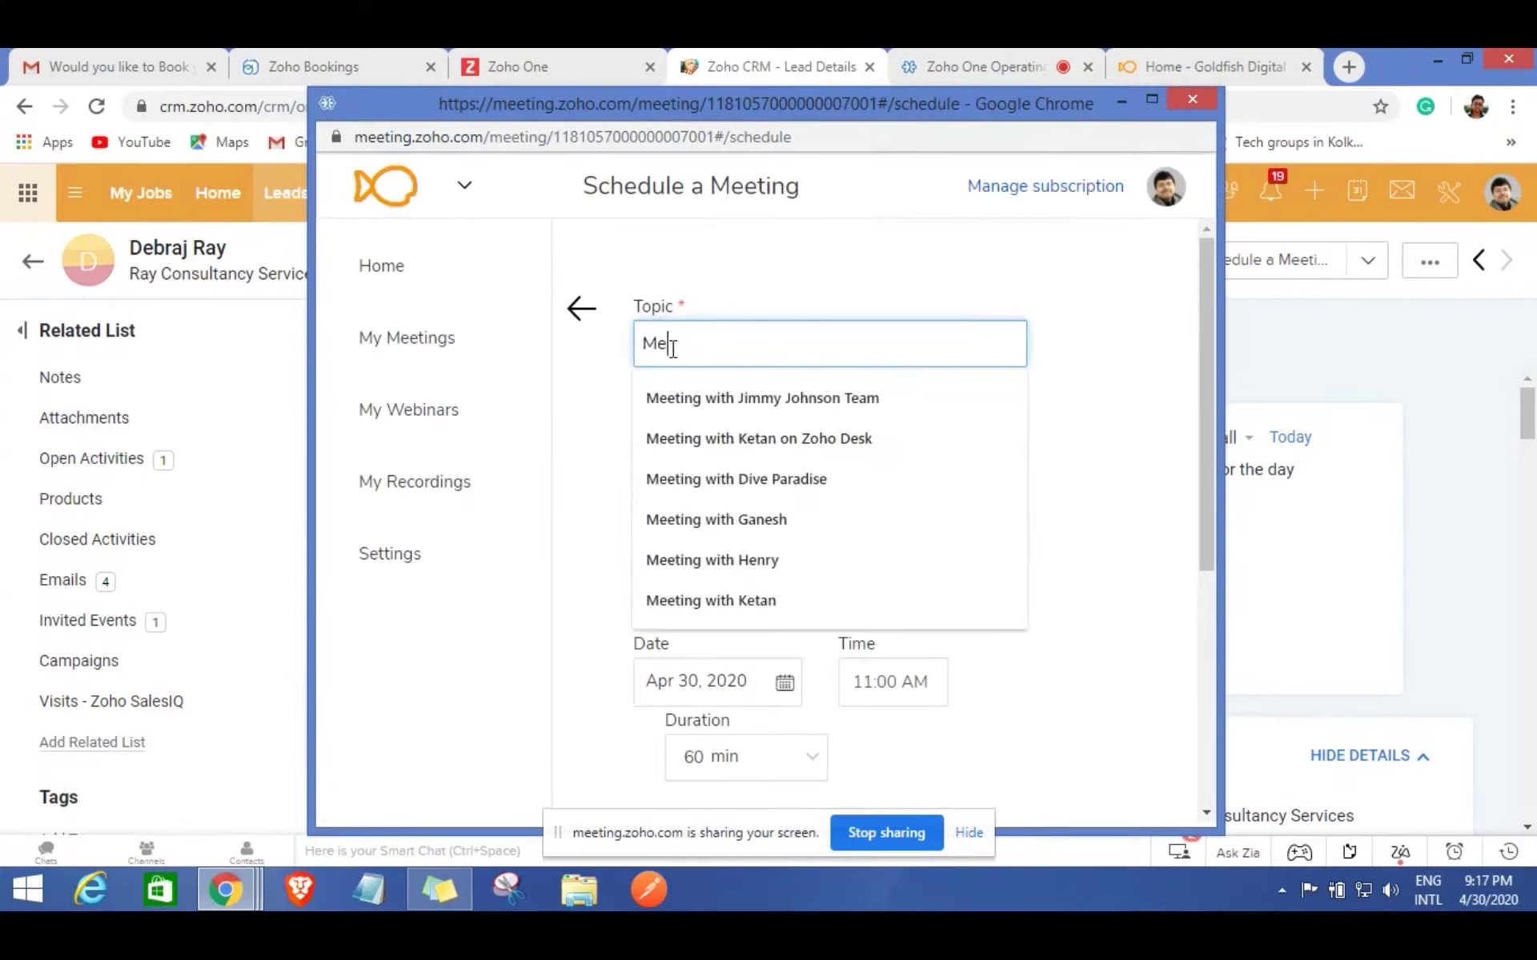
type("eting with De")
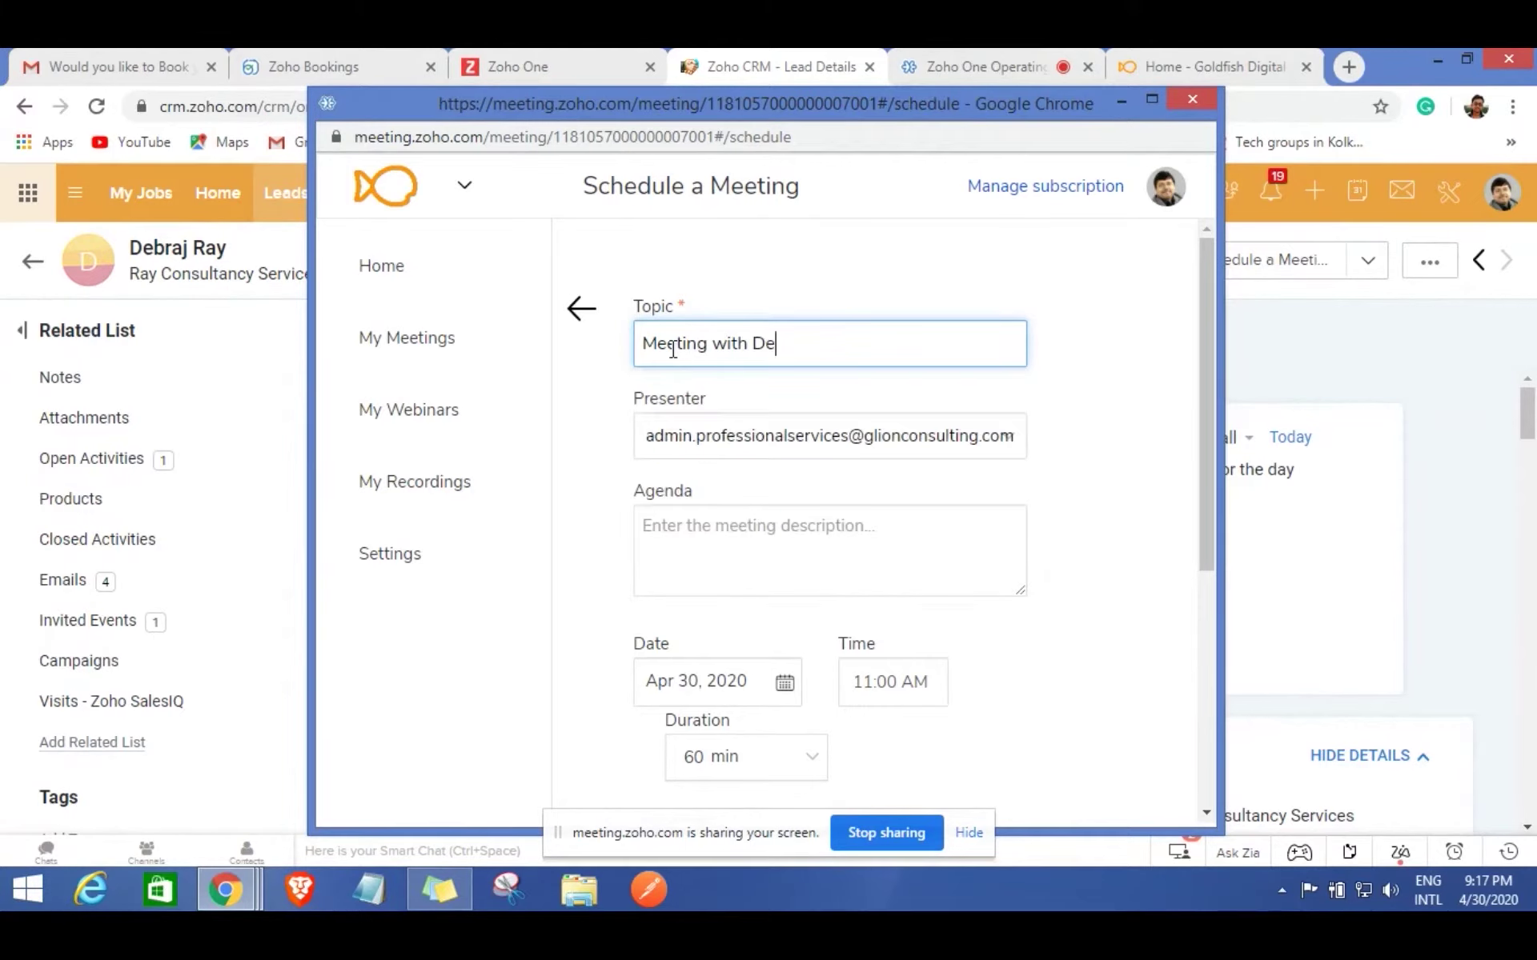
type("braj")
left_click(700, 536)
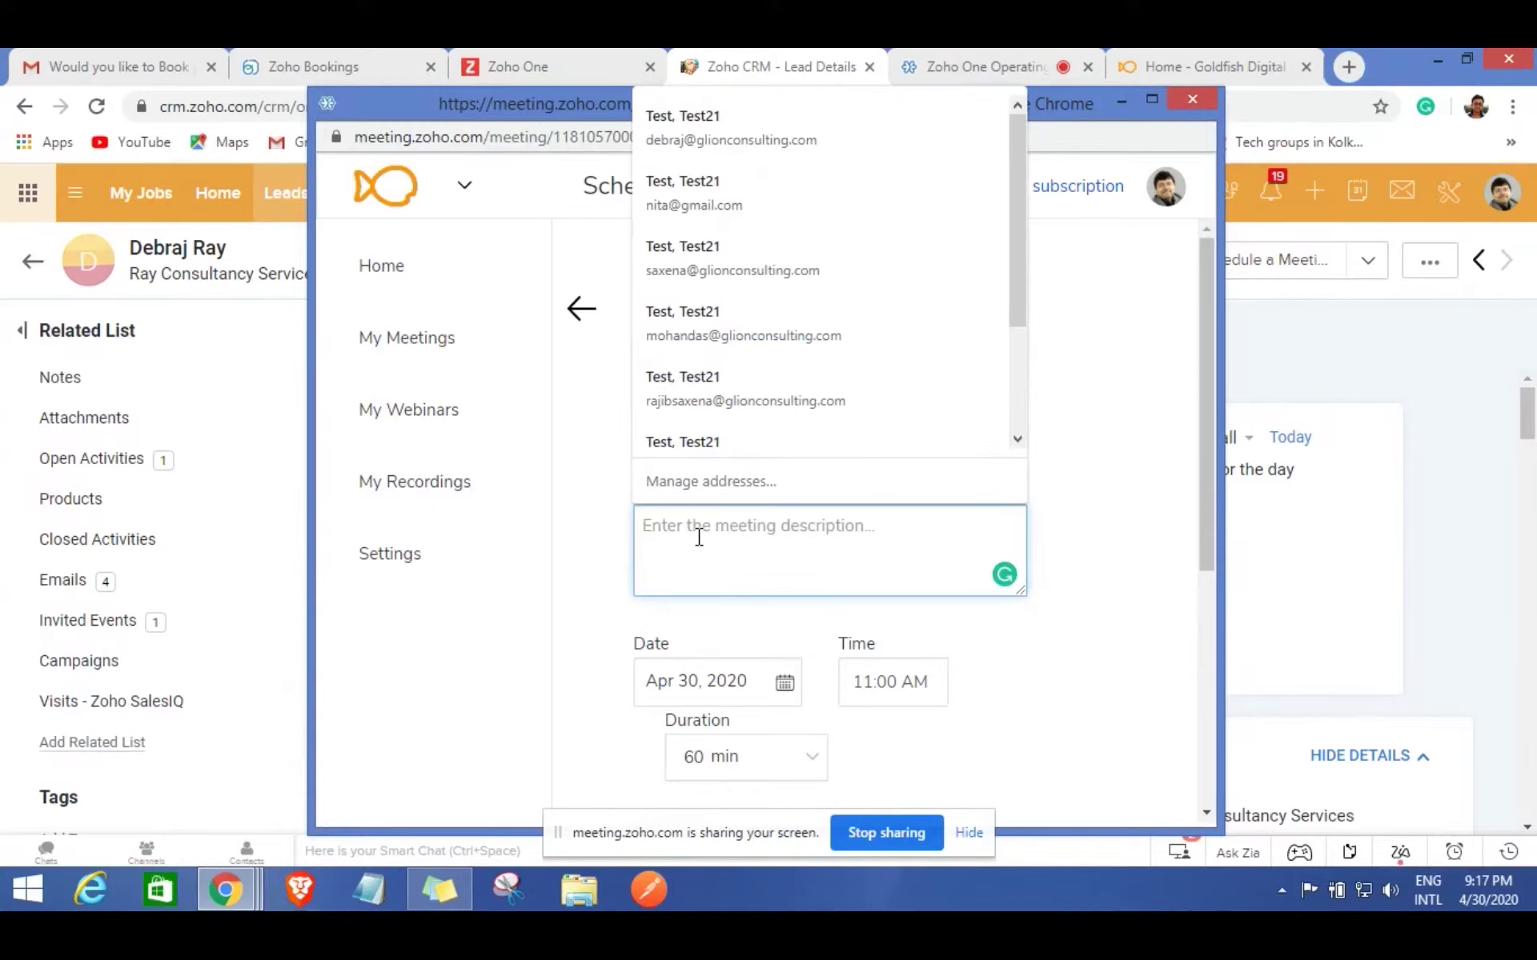
type("Discuss")
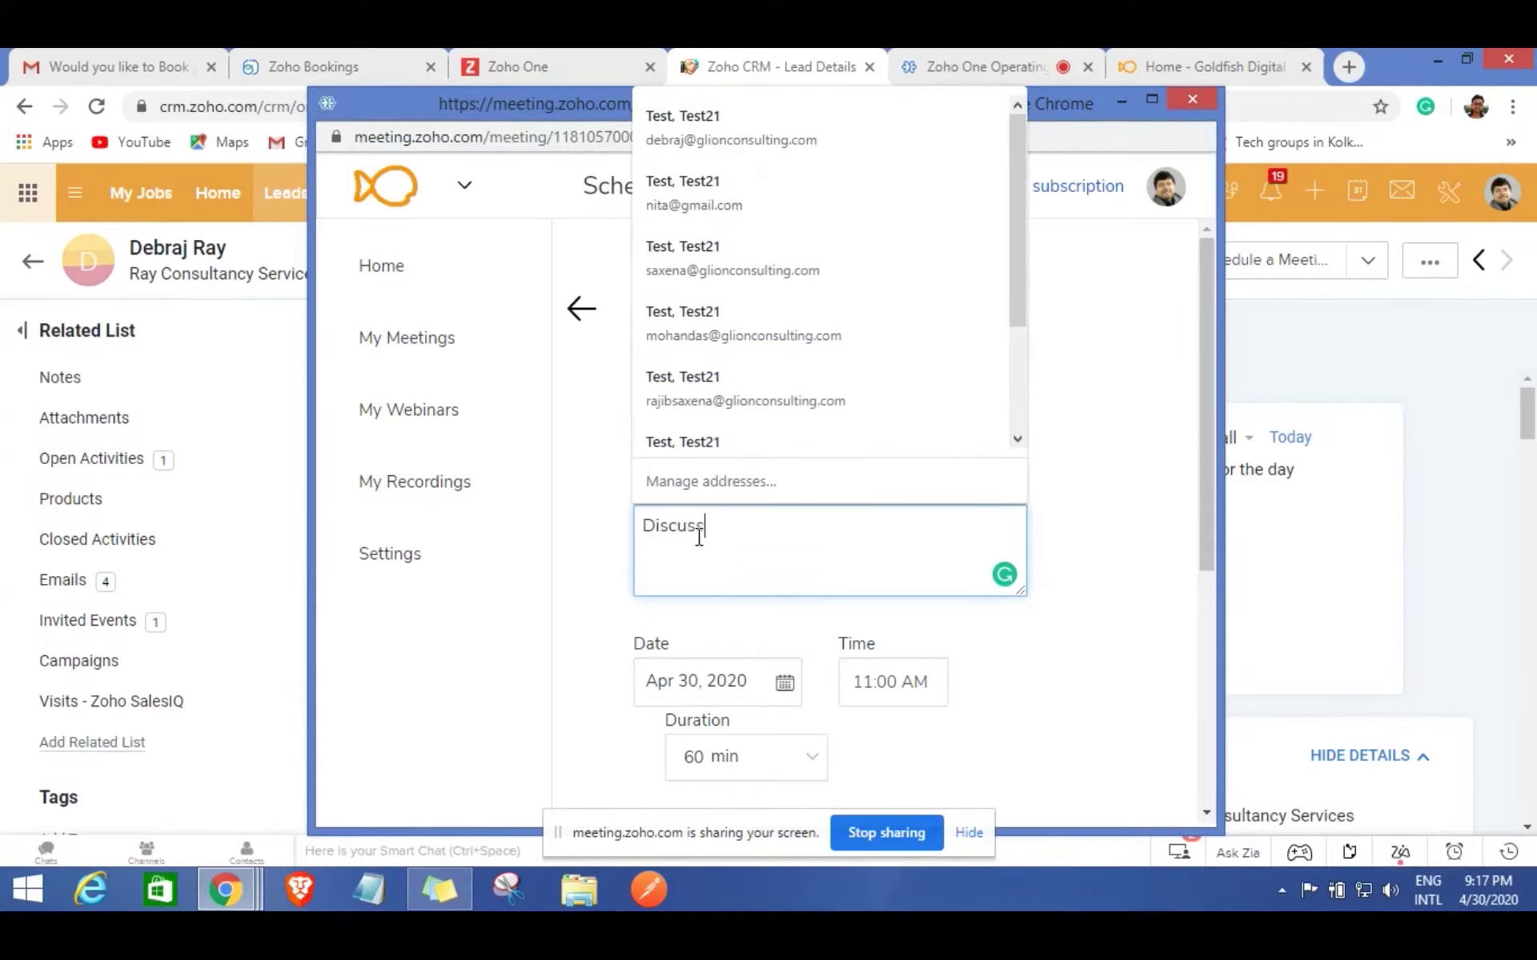
type("ion on Website")
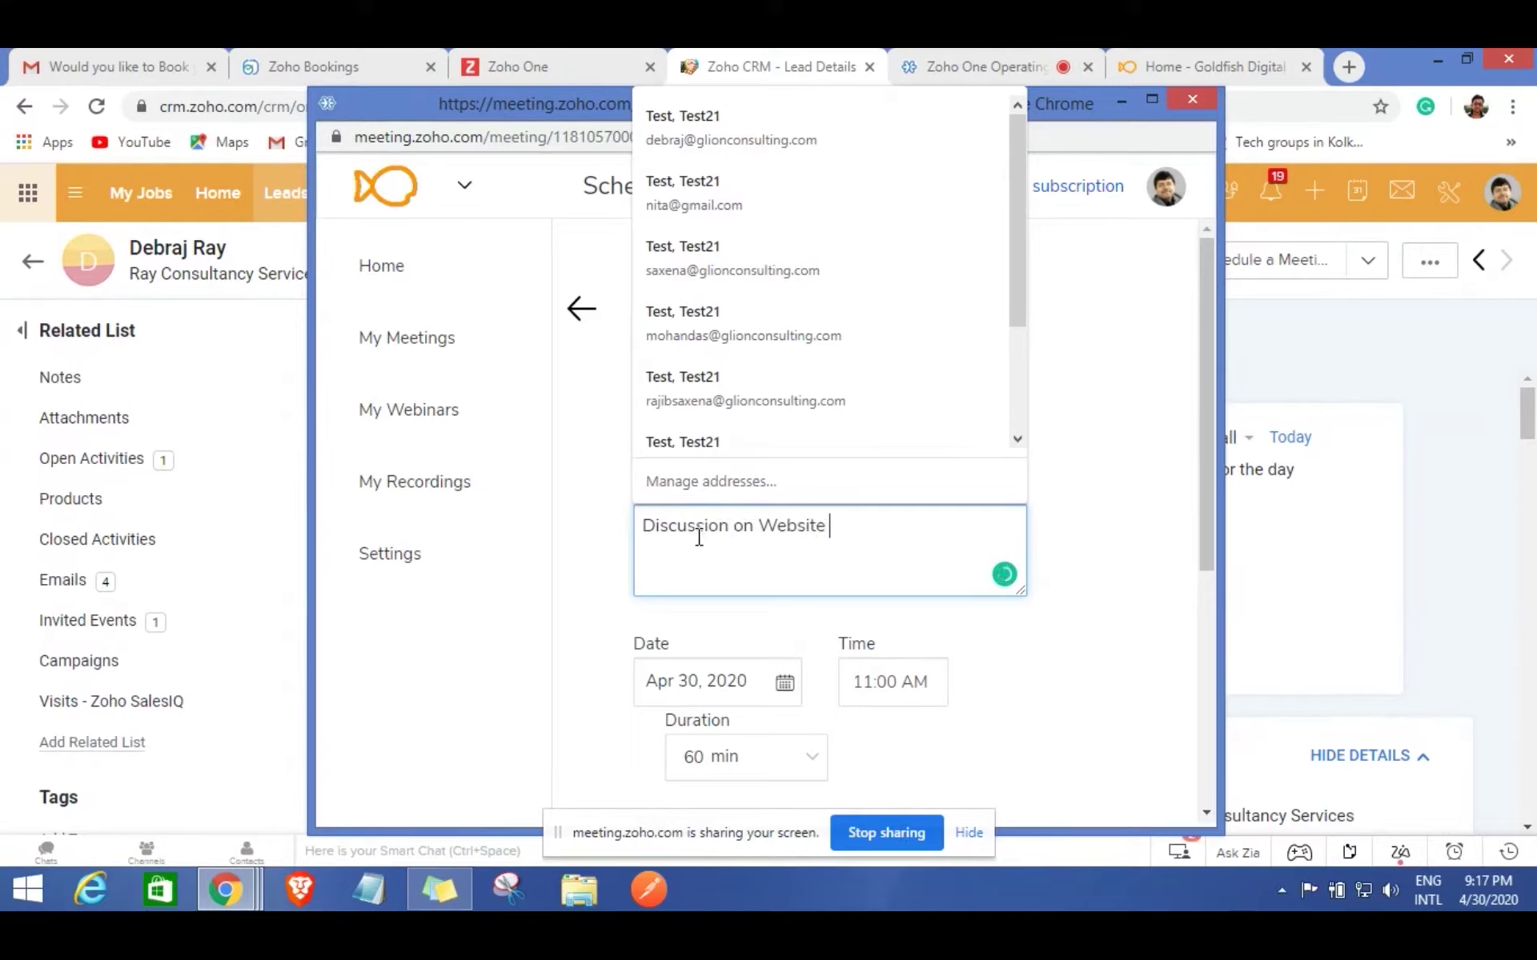
type(" Development")
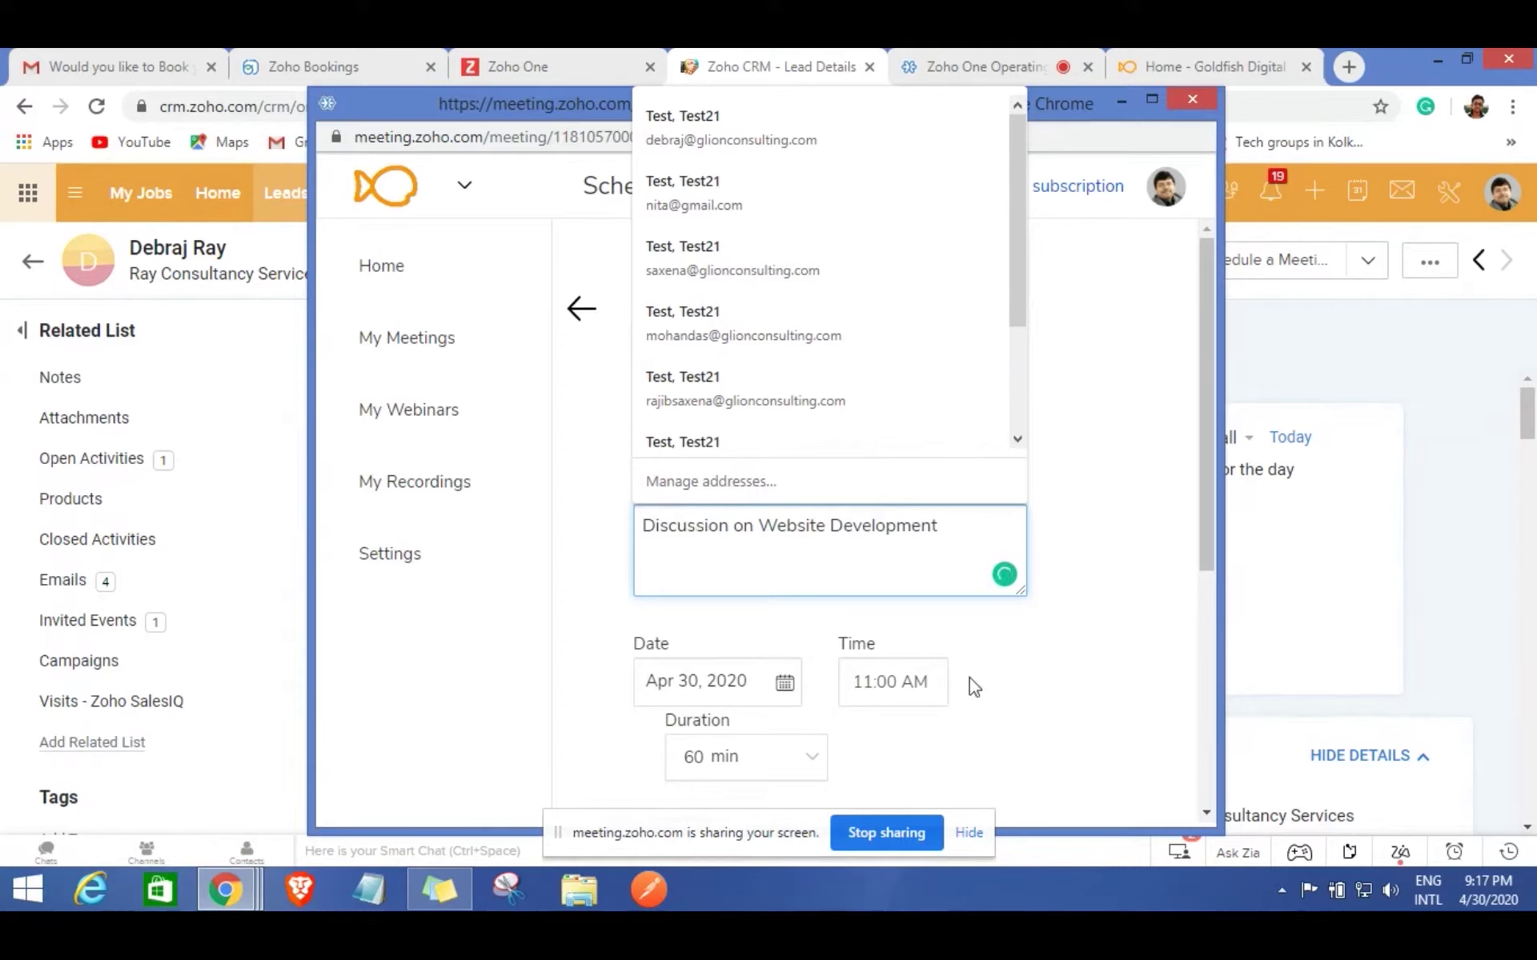
left_click(1107, 605)
scroll(1107, 605, "down", 2)
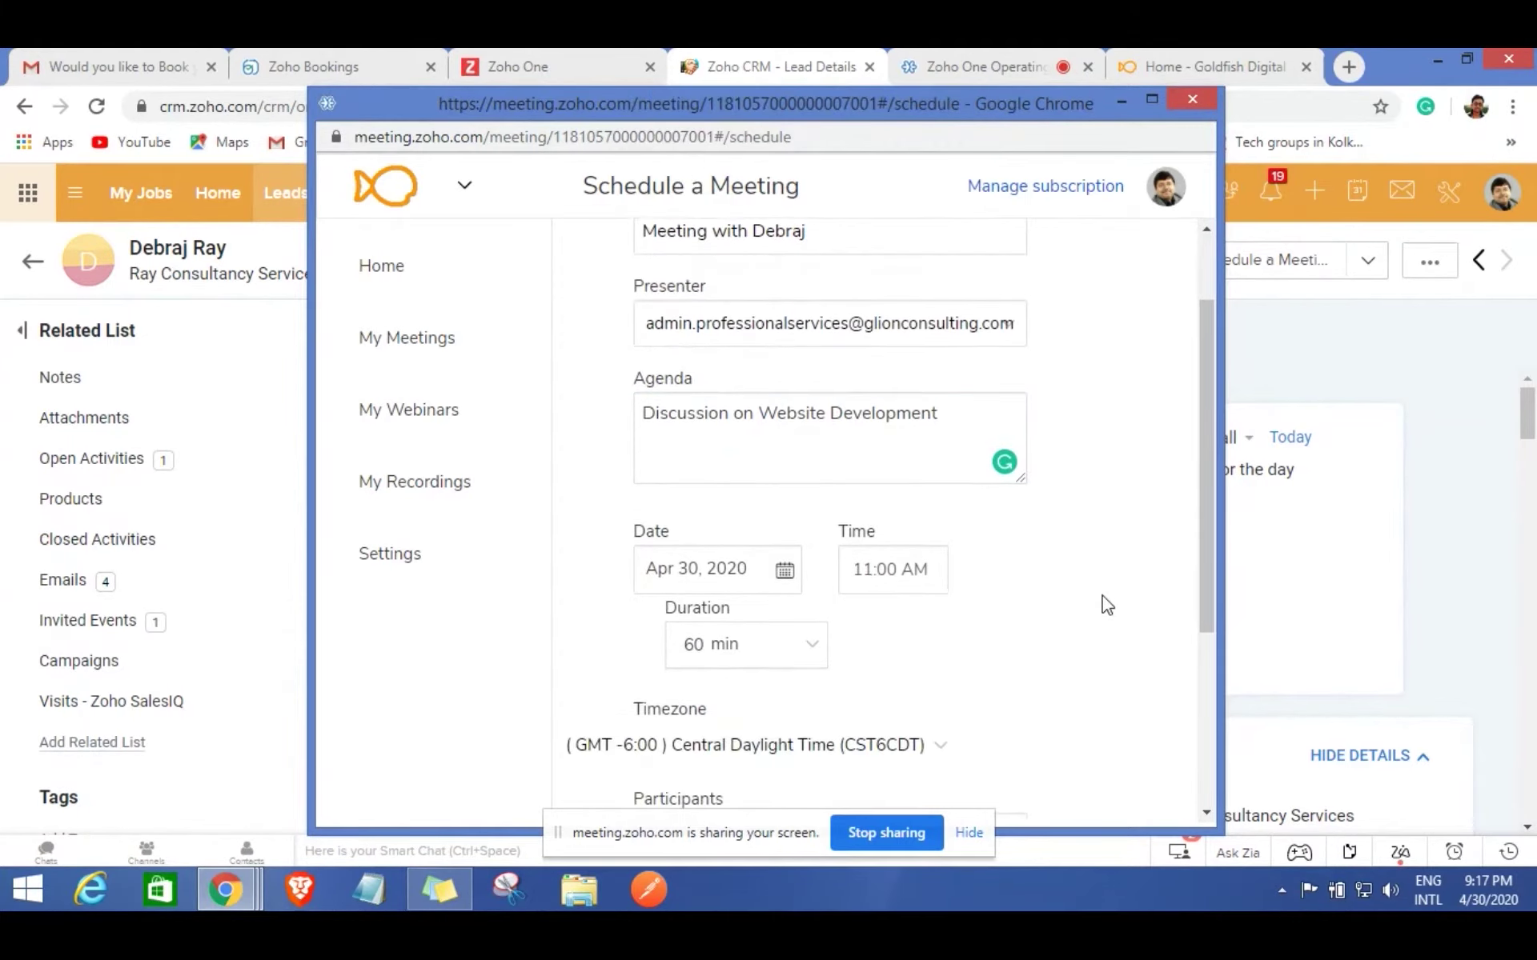
Set the meeting date to May 1, 2020 and the time to 7:00 PM.
left_click(784, 570)
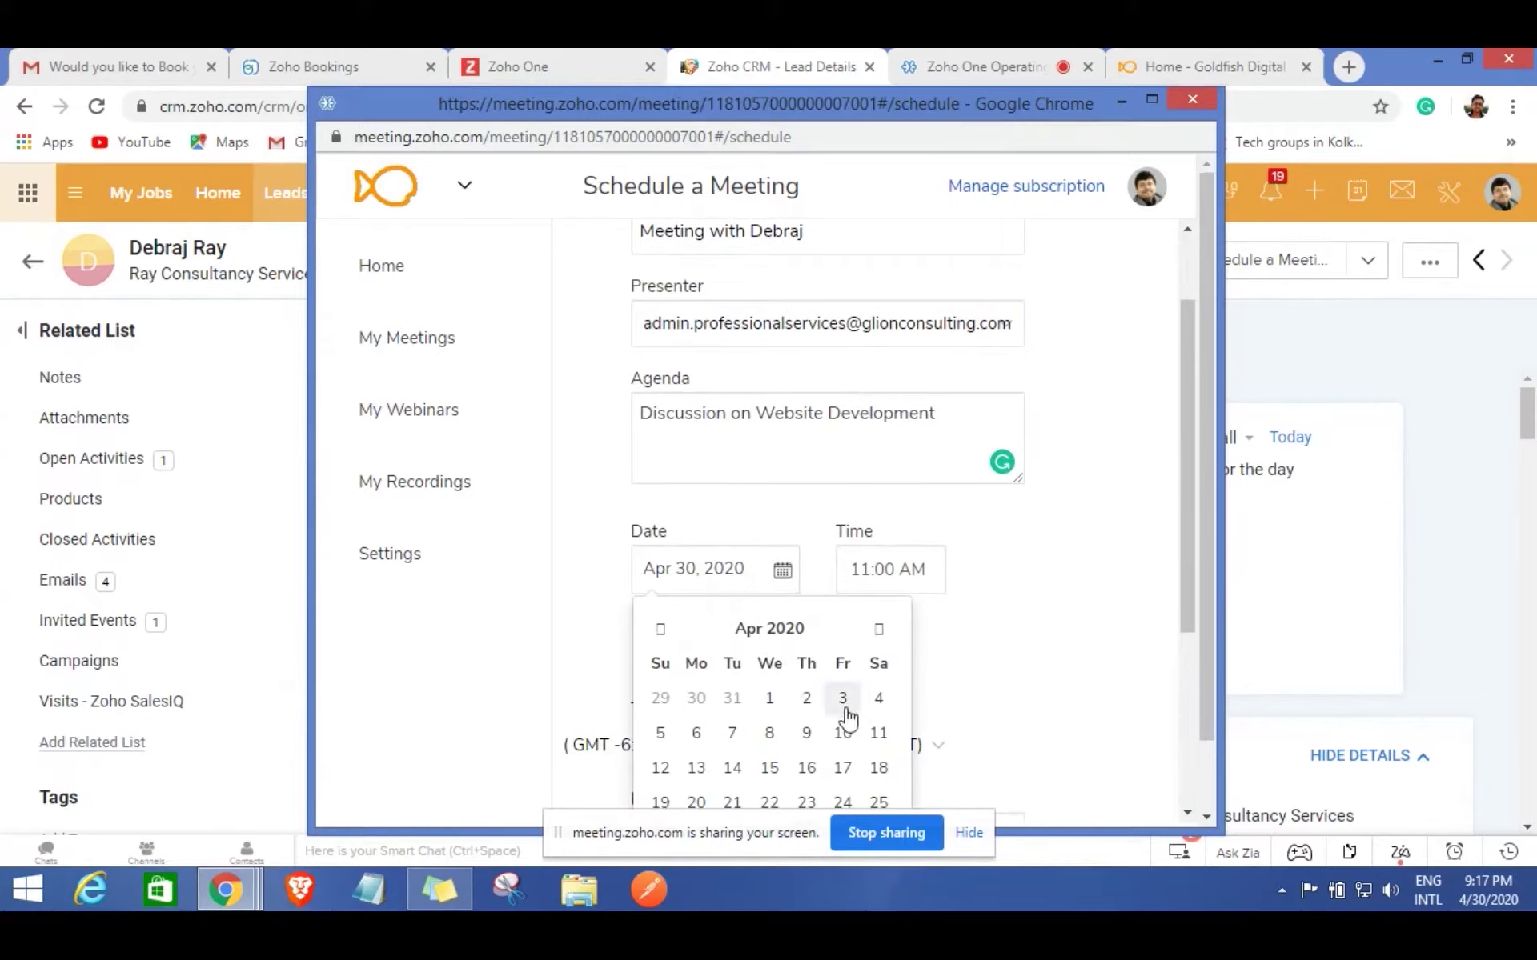
left_click(879, 629)
left_click(846, 700)
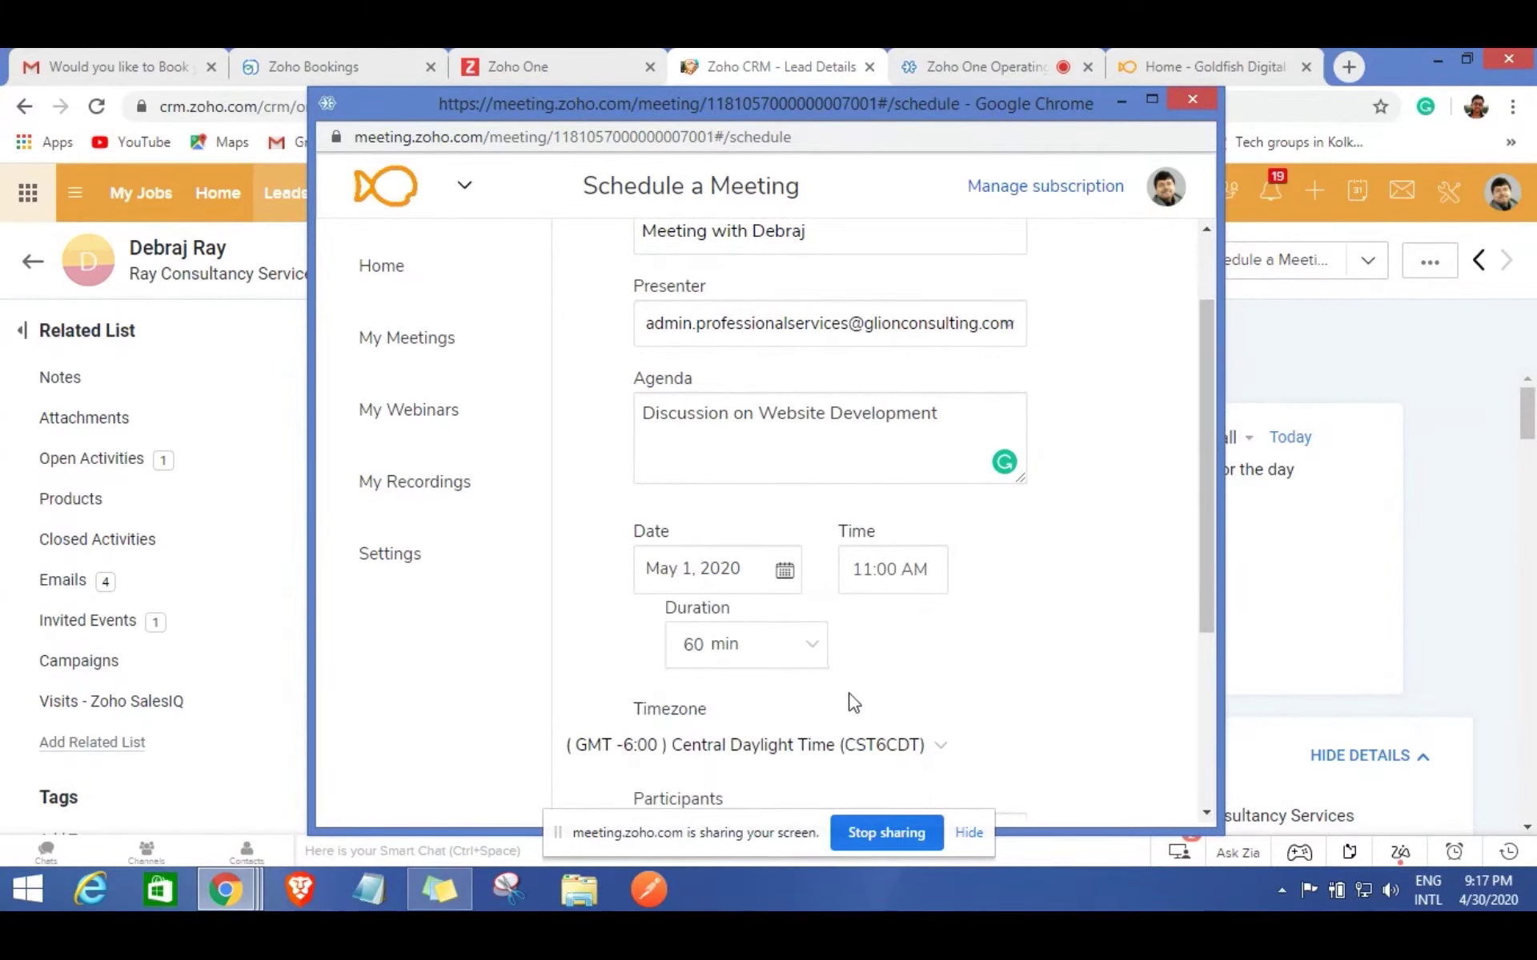
scroll(1026, 573, "down", 2)
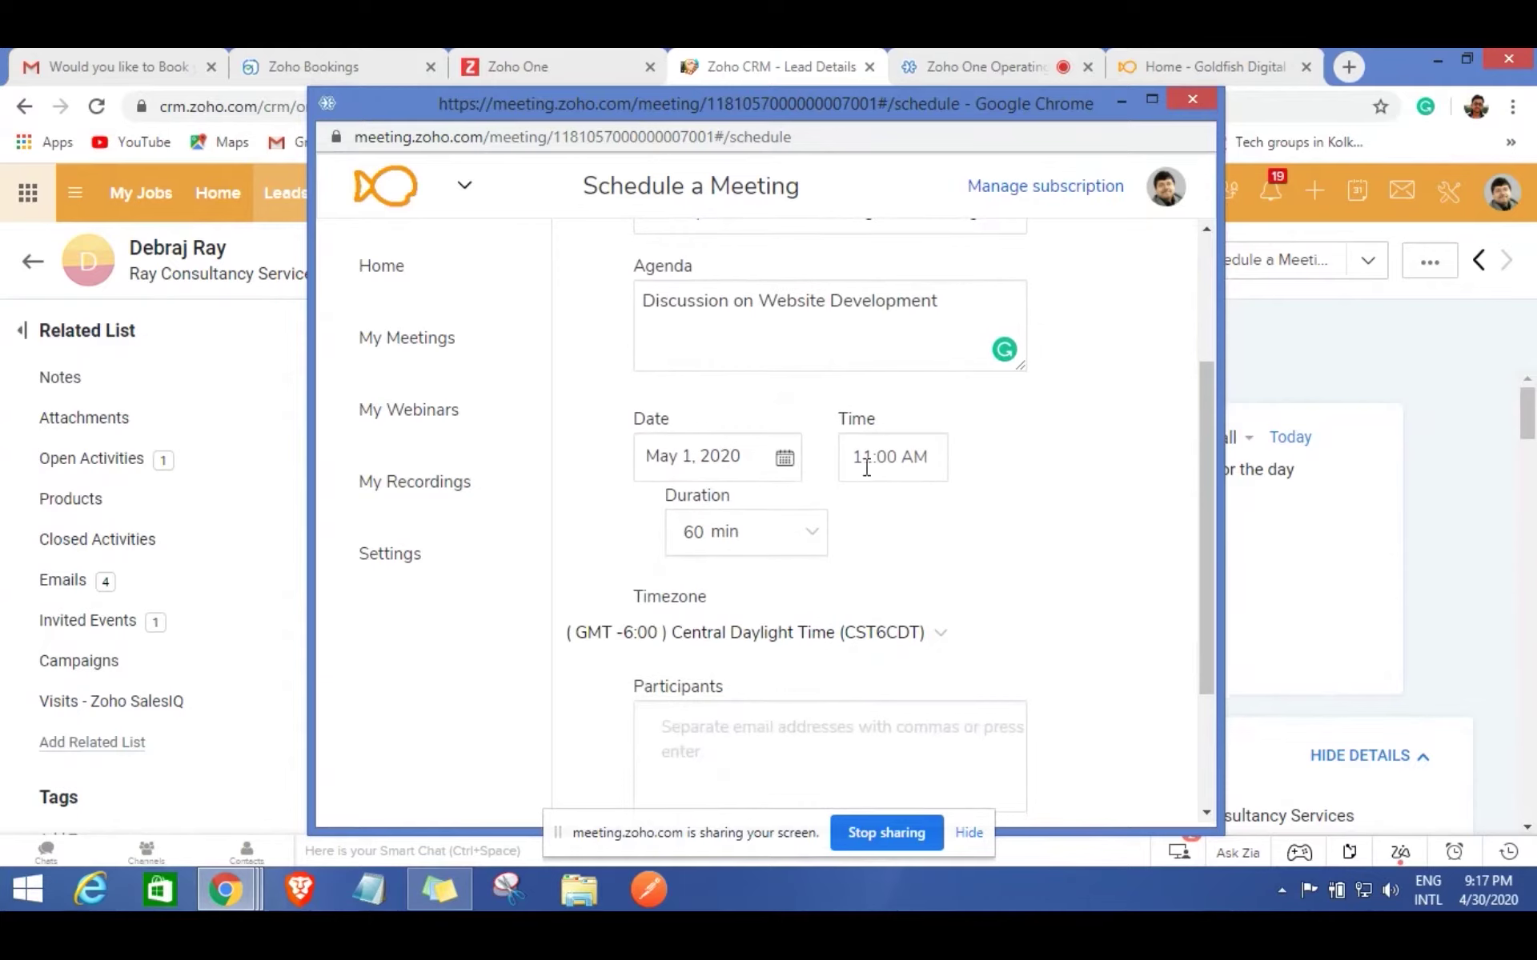
left_click(879, 464)
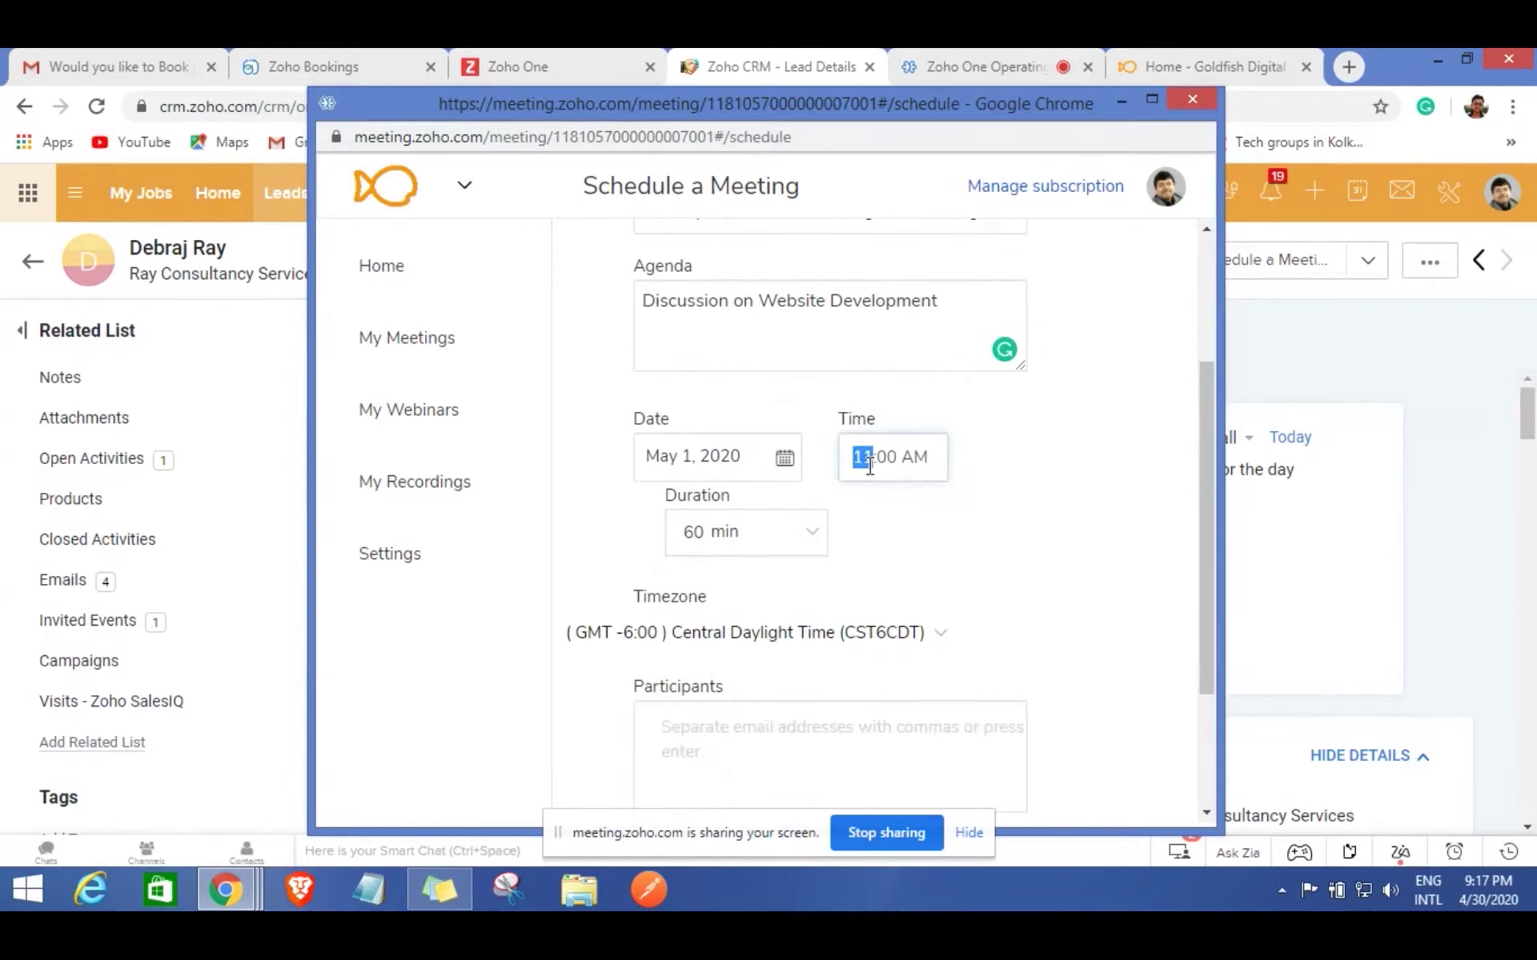
type("7")
left_click(915, 463)
key("BackSpace")
type("M")
left_click(998, 539)
scroll(990, 554, "down", 1)
scroll(989, 553, "down", 1)
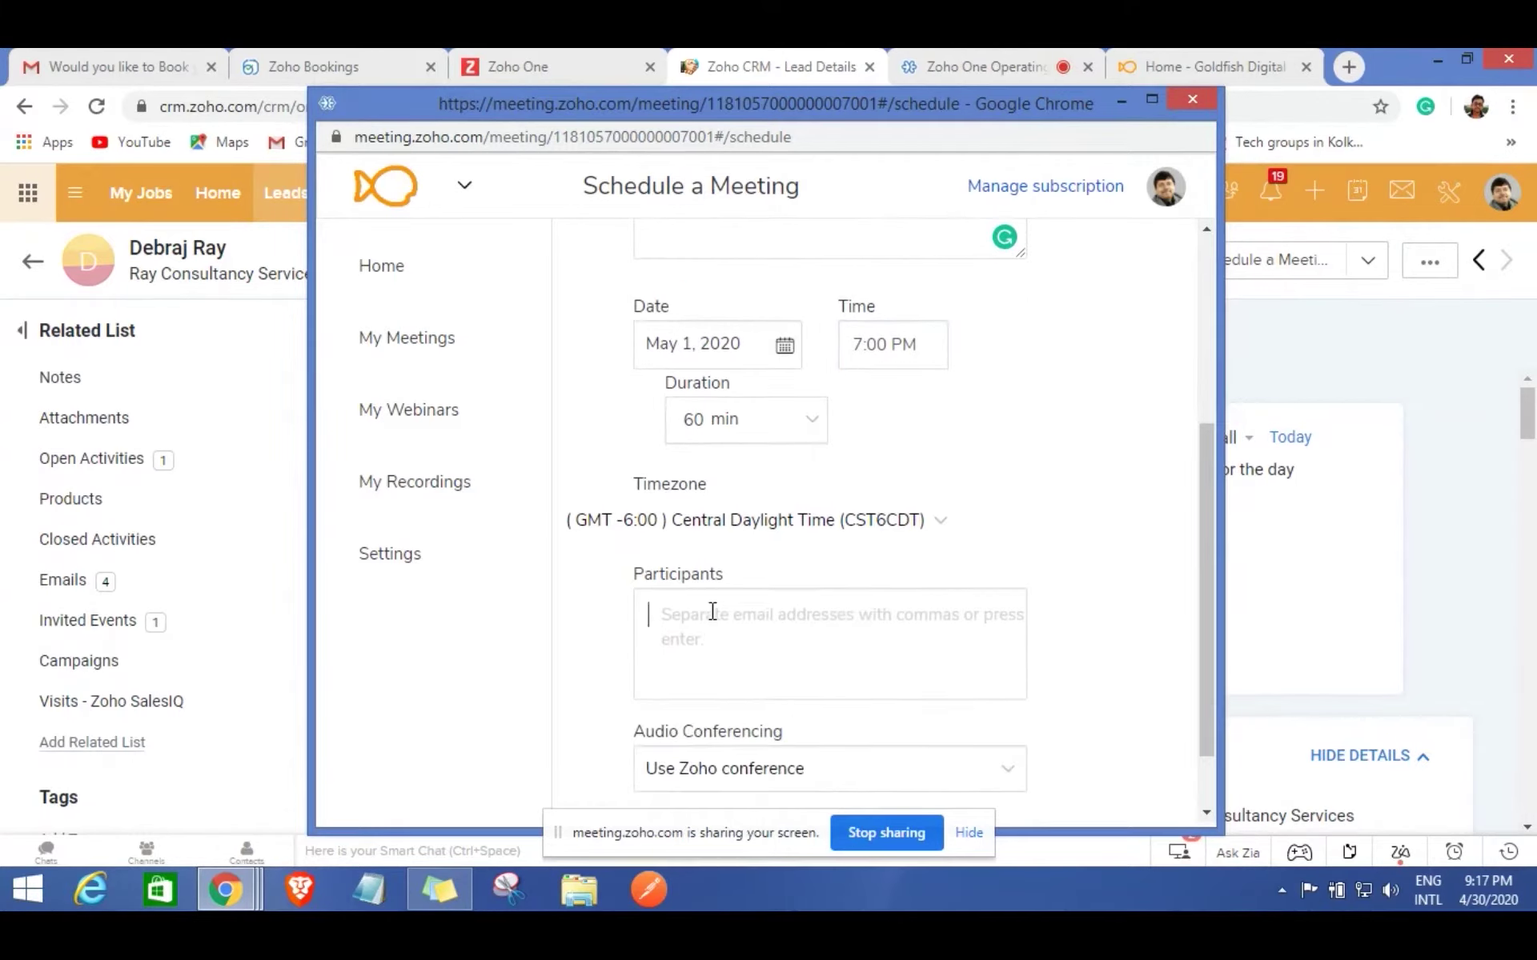
Add the lead's e-mail as participant and schedule the meeting.
left_click(712, 612)
scroll(712, 612, "down", 1)
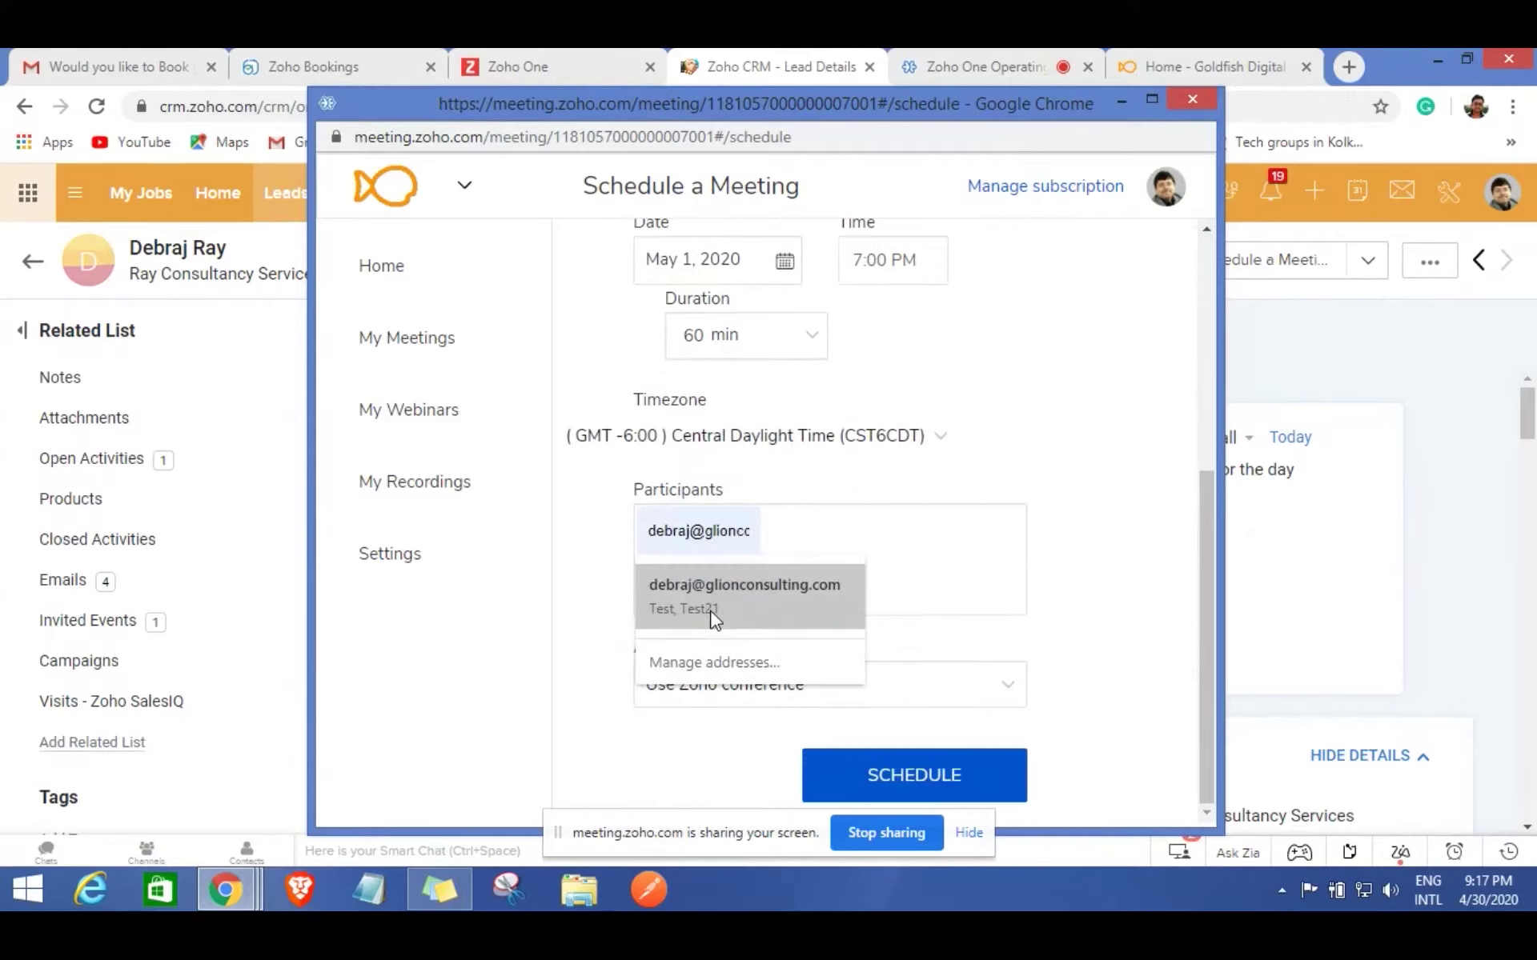
left_click(731, 594)
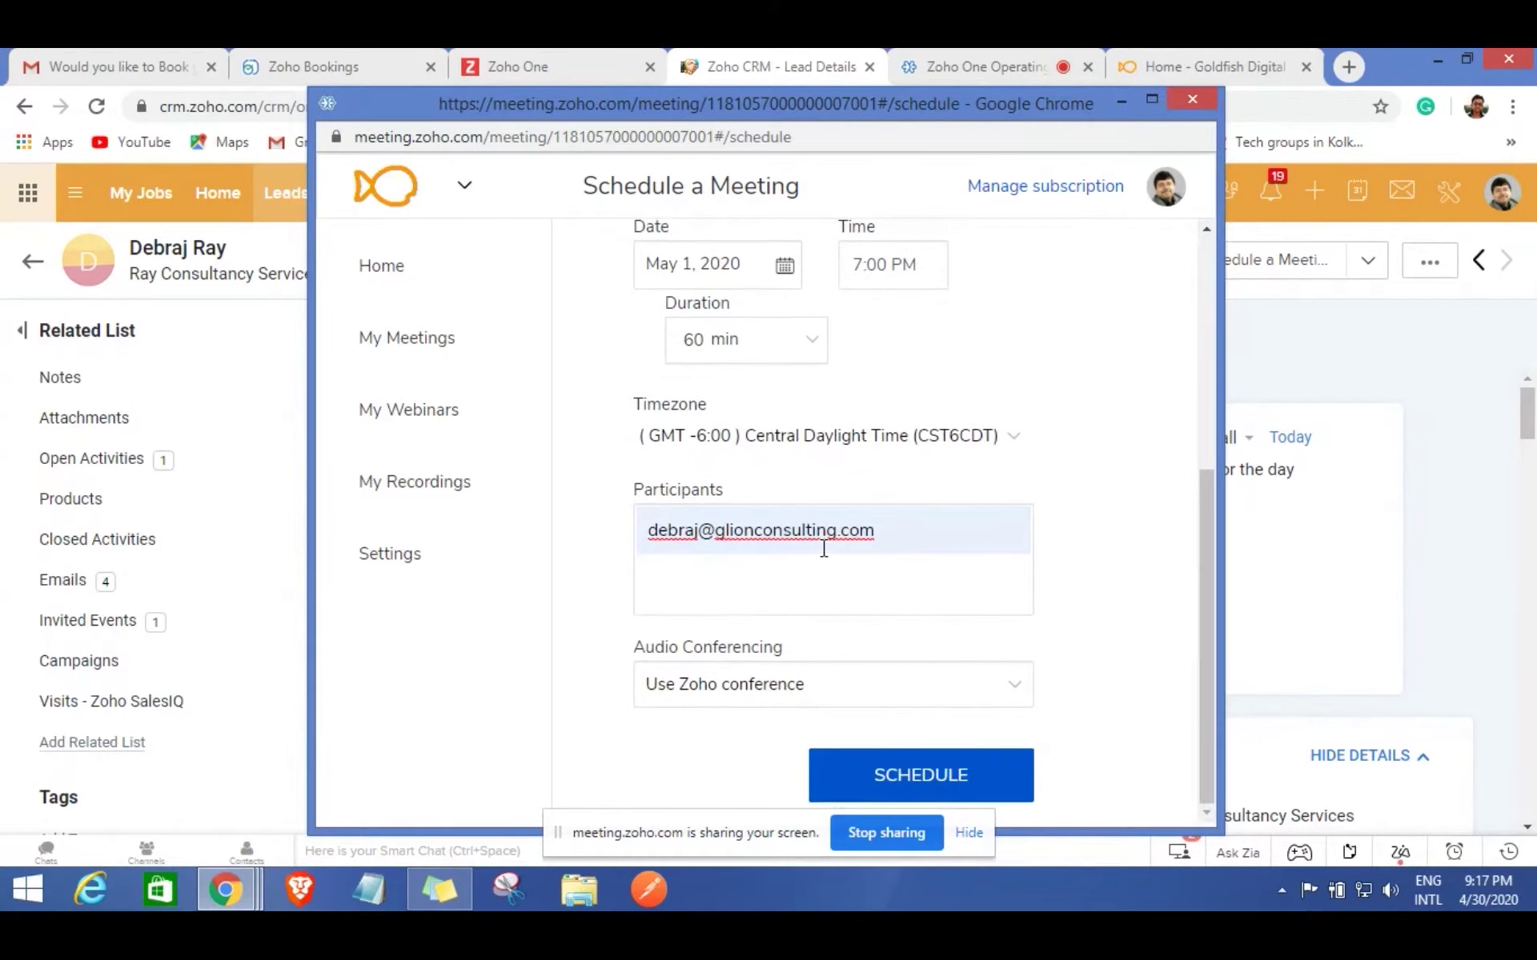
key("Return")
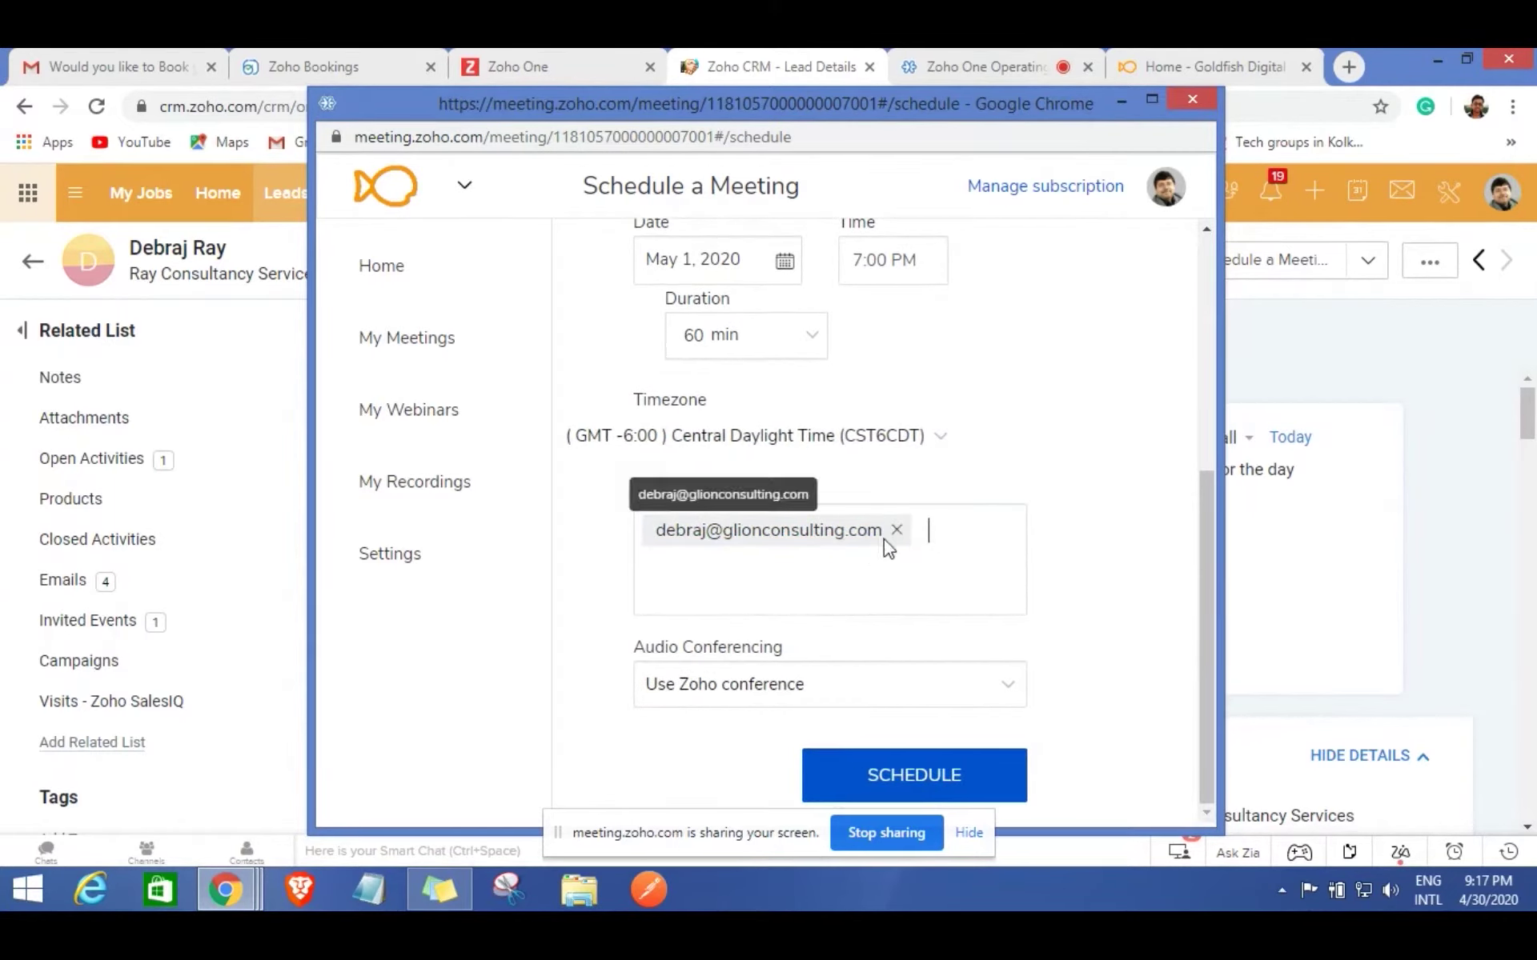
left_click(1152, 100)
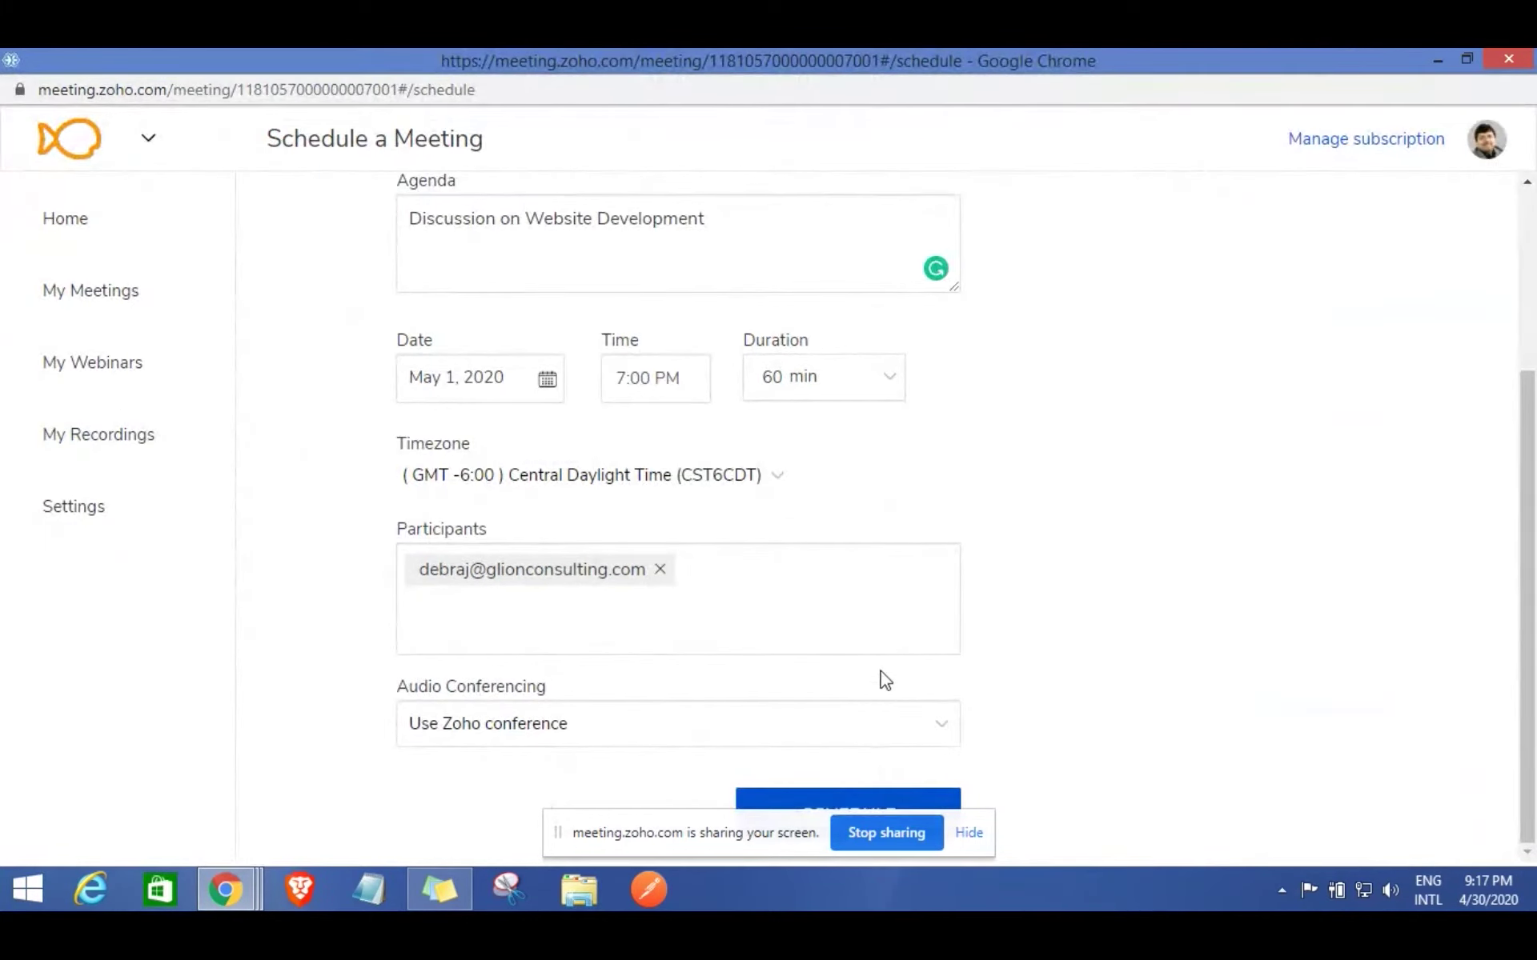
left_click(878, 800)
Copy the meeting's join link from Meeting Details and close the Zoho Meeting window.
left_click(968, 834)
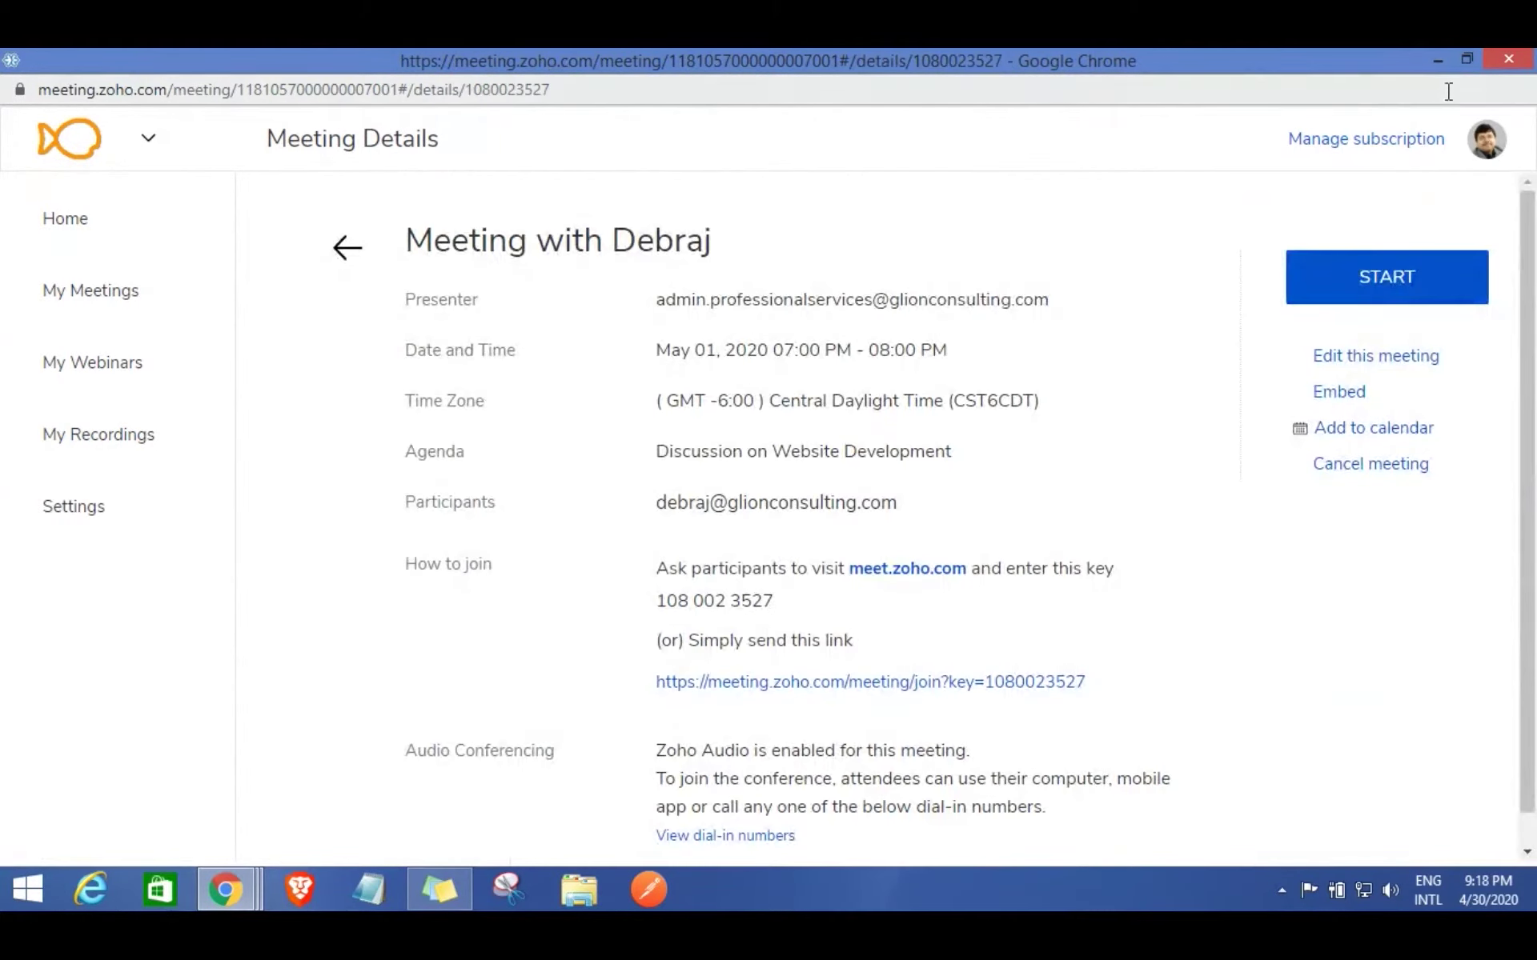
triple_click(1087, 686)
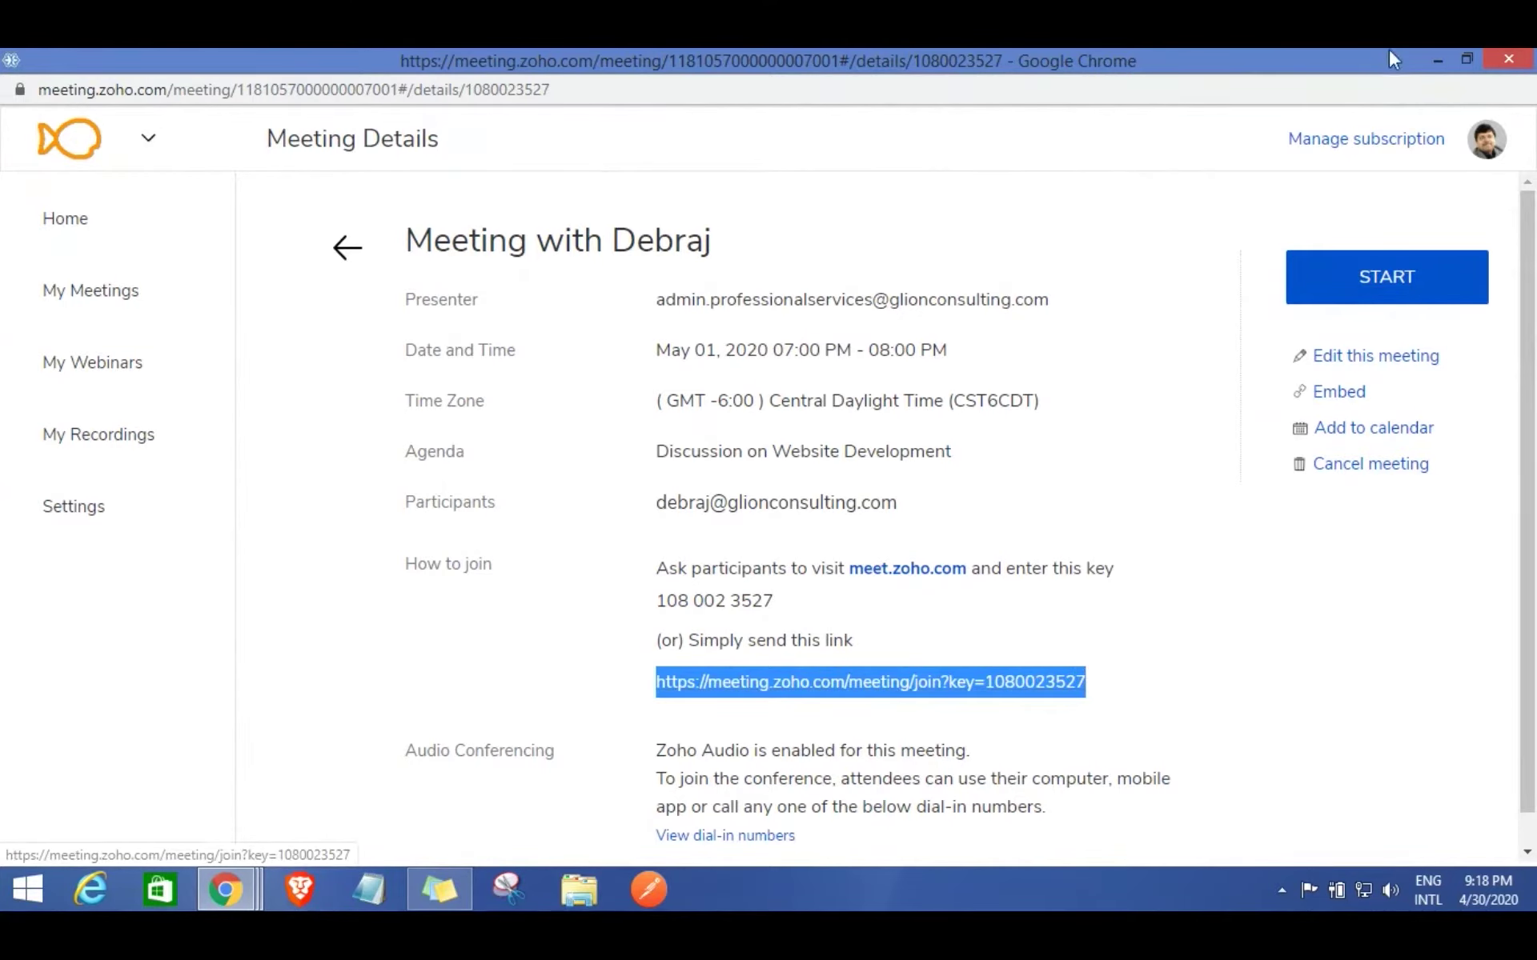
left_click(1508, 63)
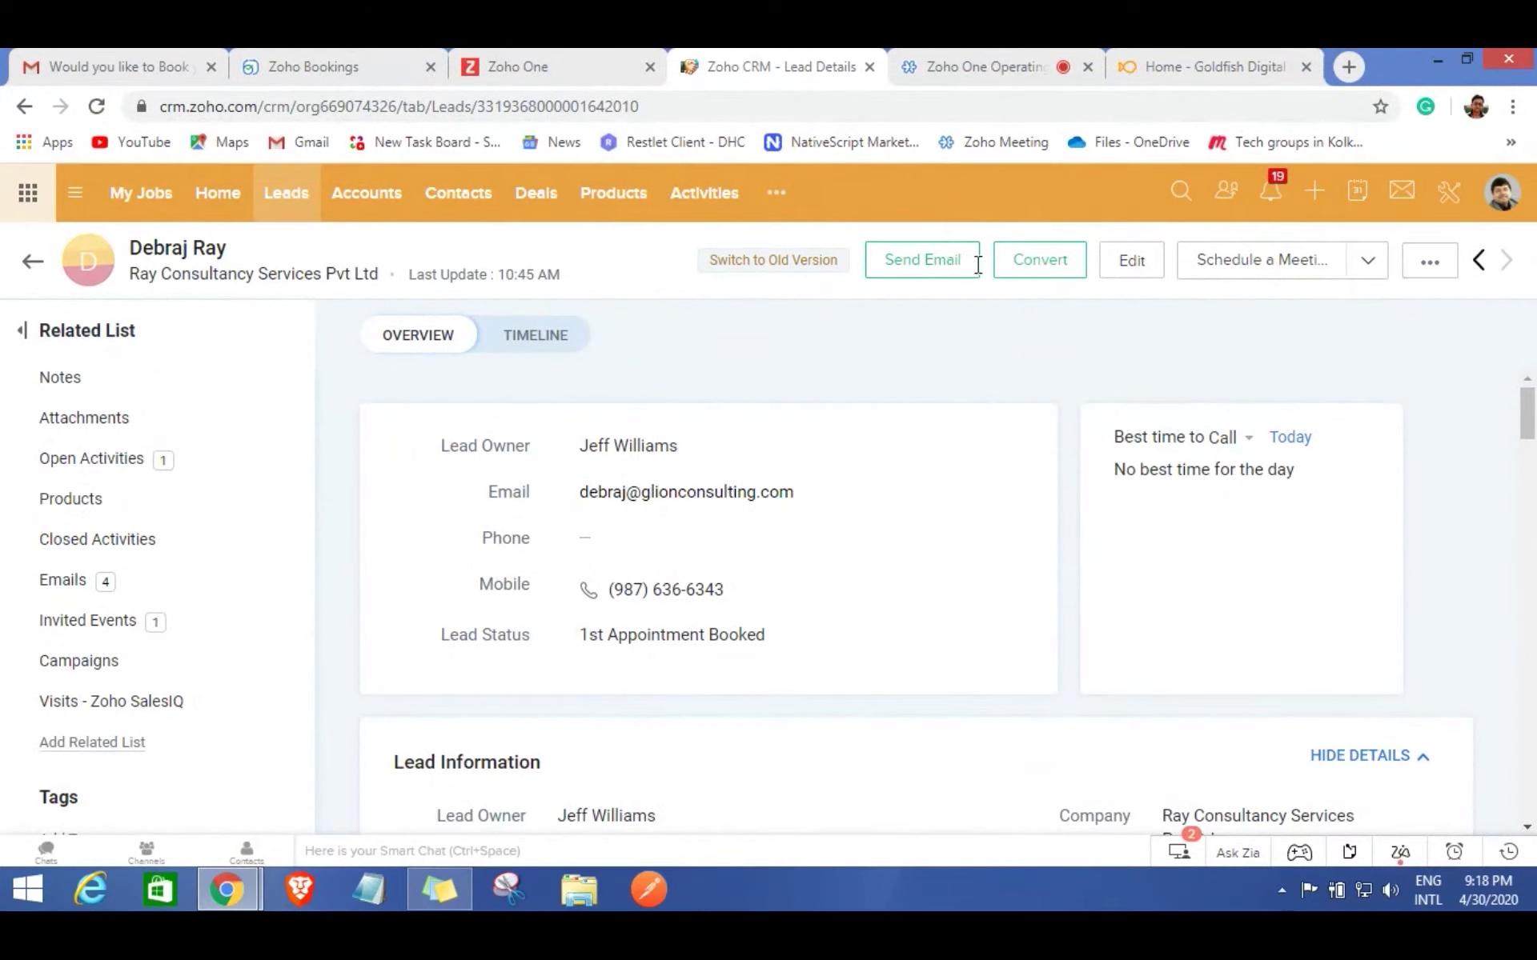
Send the lead a 'Meeting Link' e-mail thanking them for booking, with the pasted join link.
left_click(938, 270)
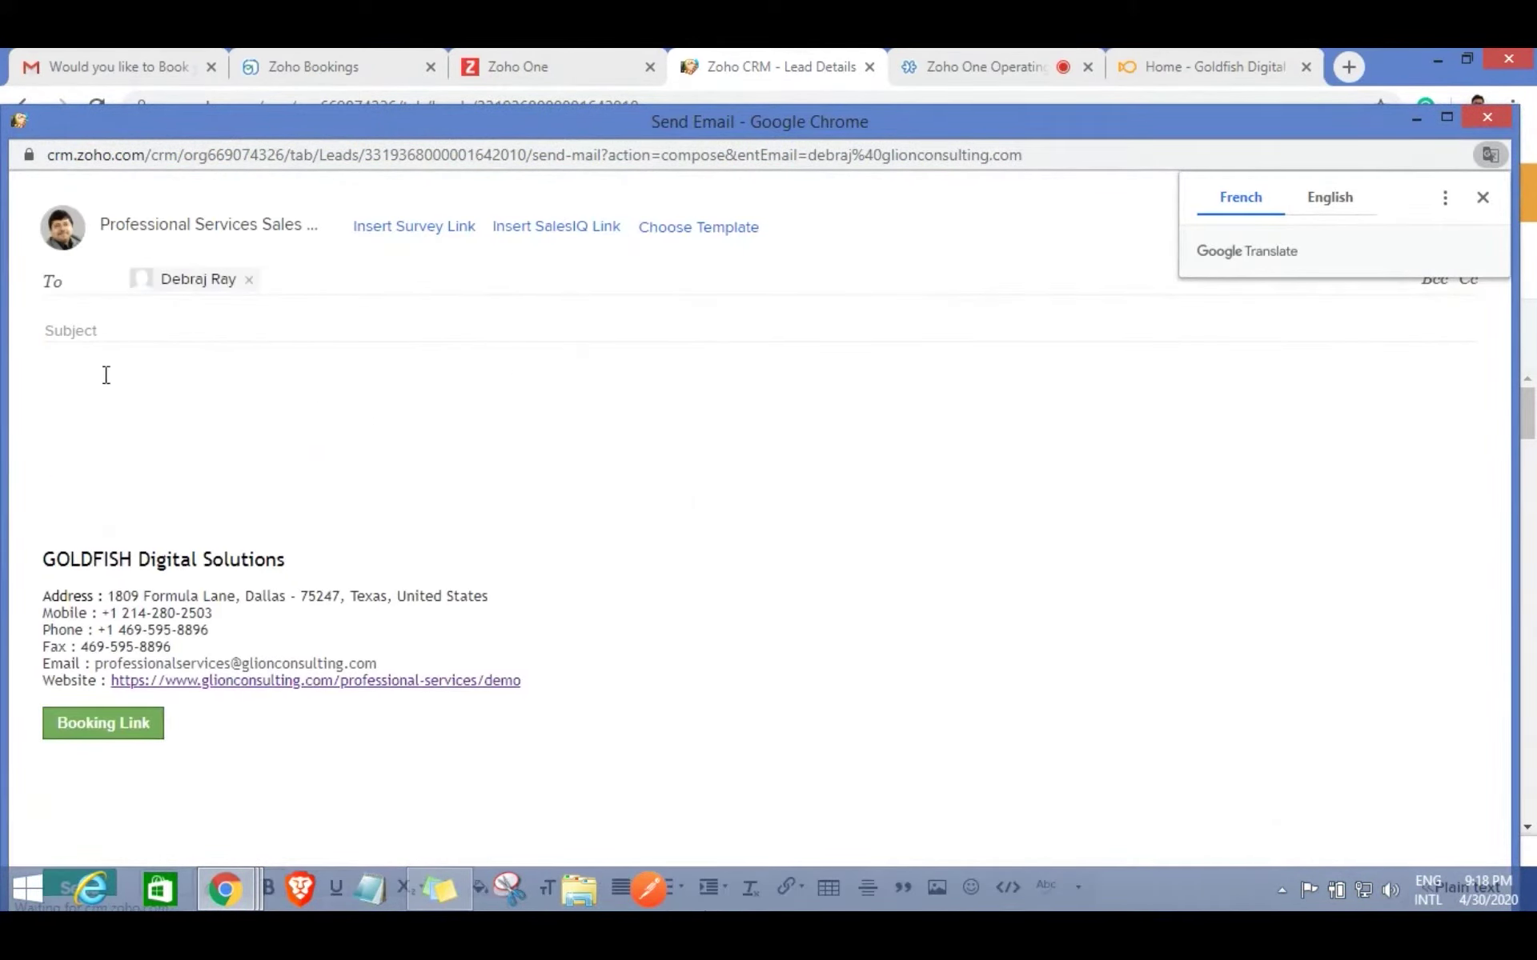
left_click(92, 333)
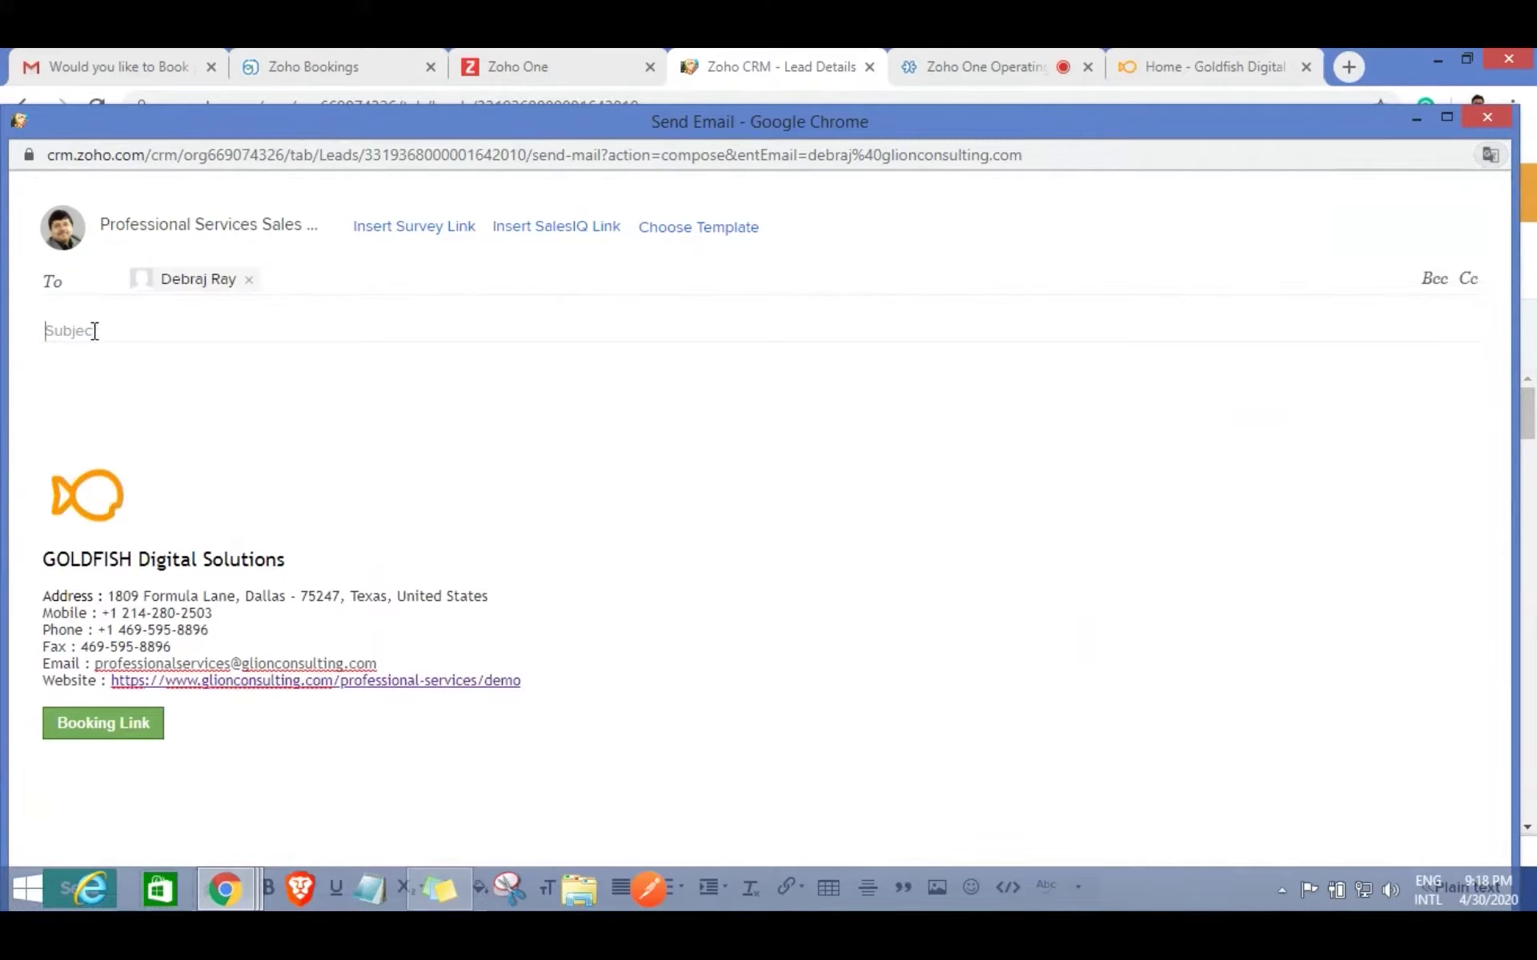
type("Mw")
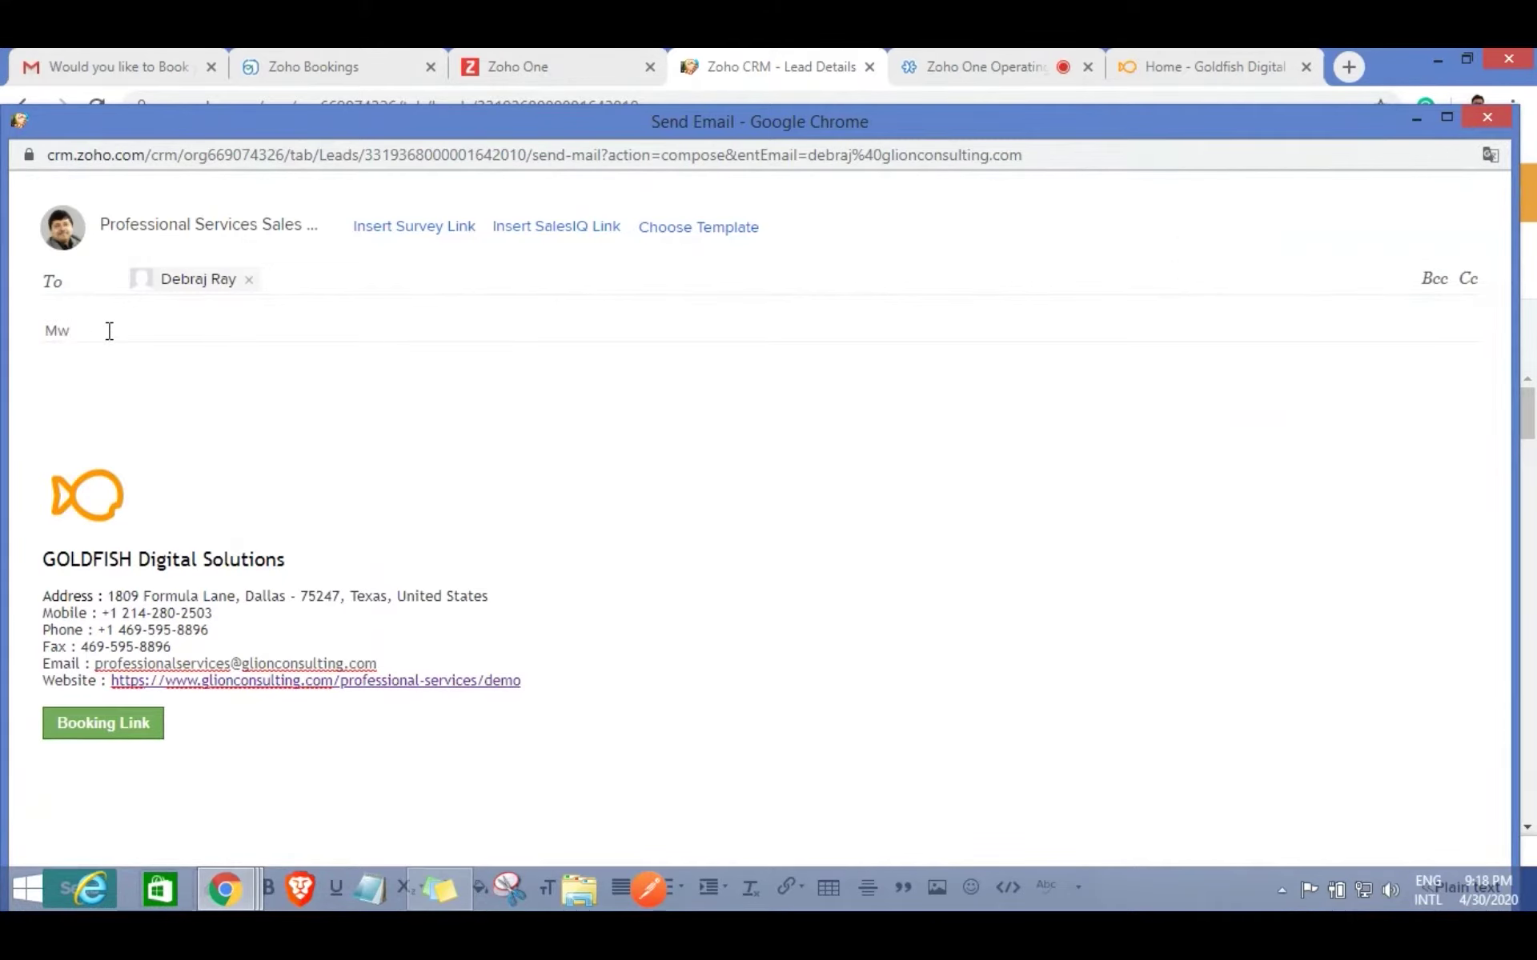
type("eting Link")
left_click(81, 365)
type("Thanks ")
type("Debraj ")
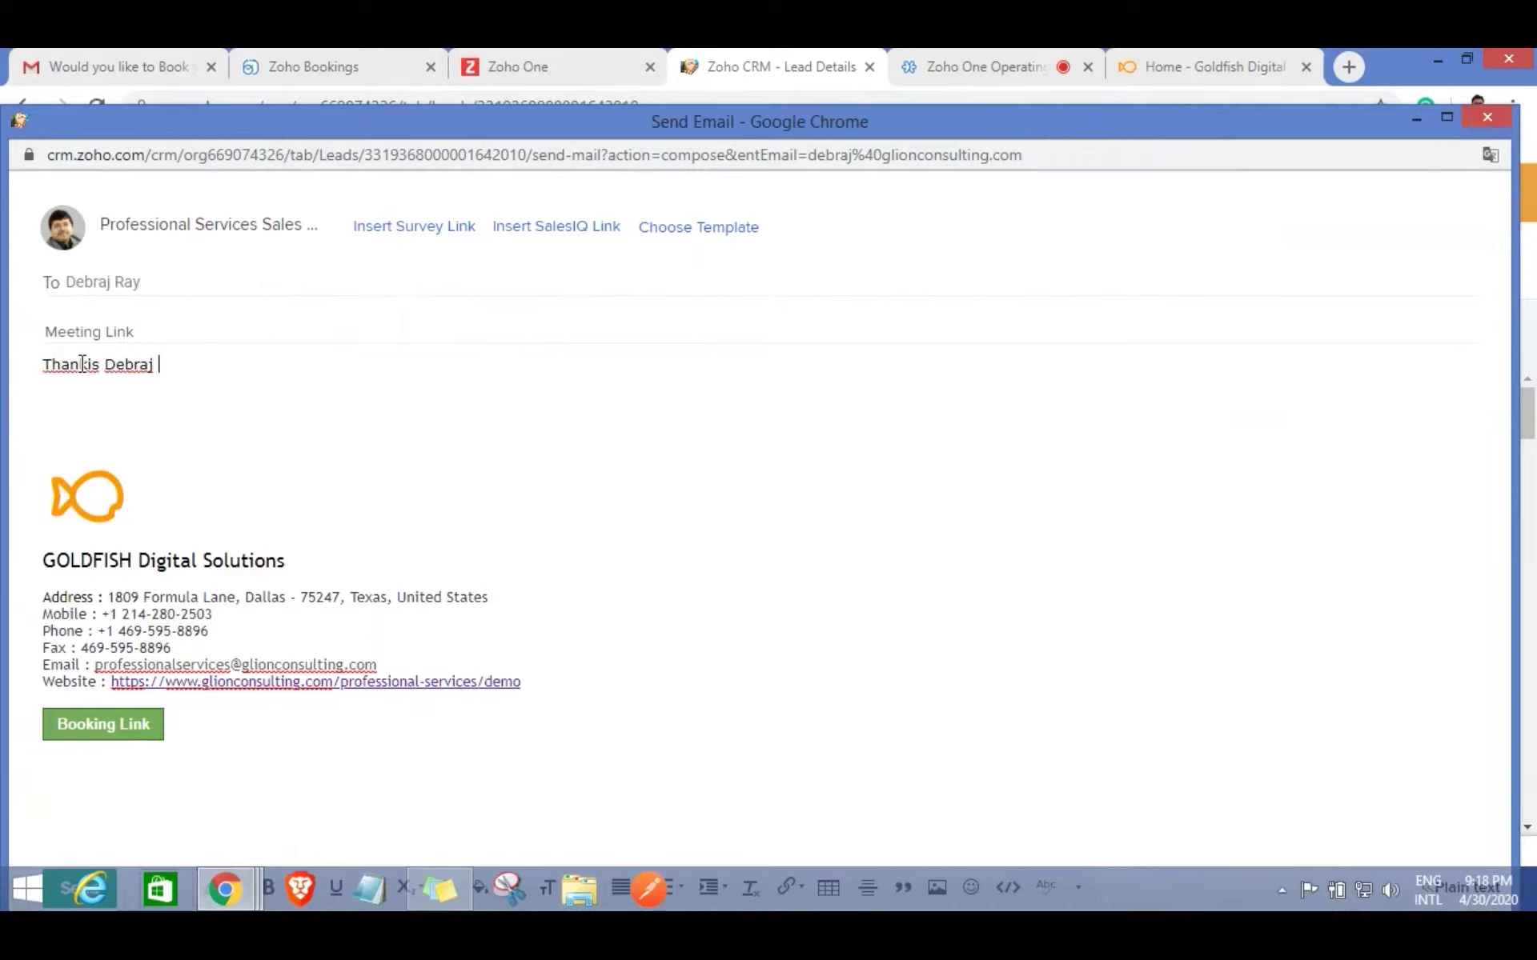
type("for booking")
key("Return")
type("Here is")
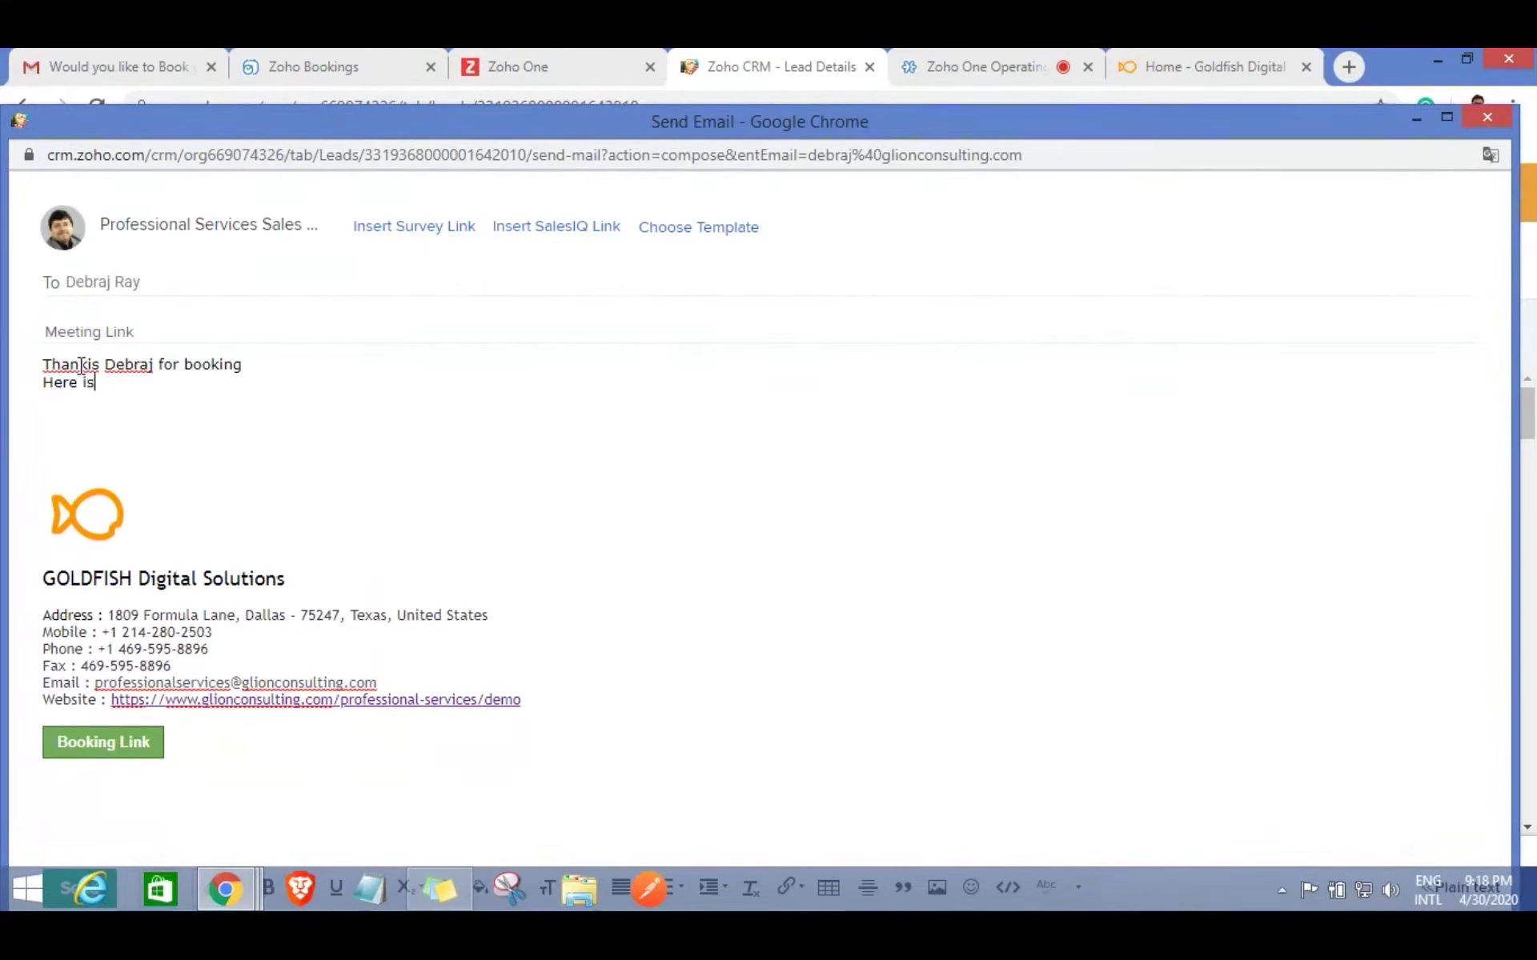
type(" the Mee")
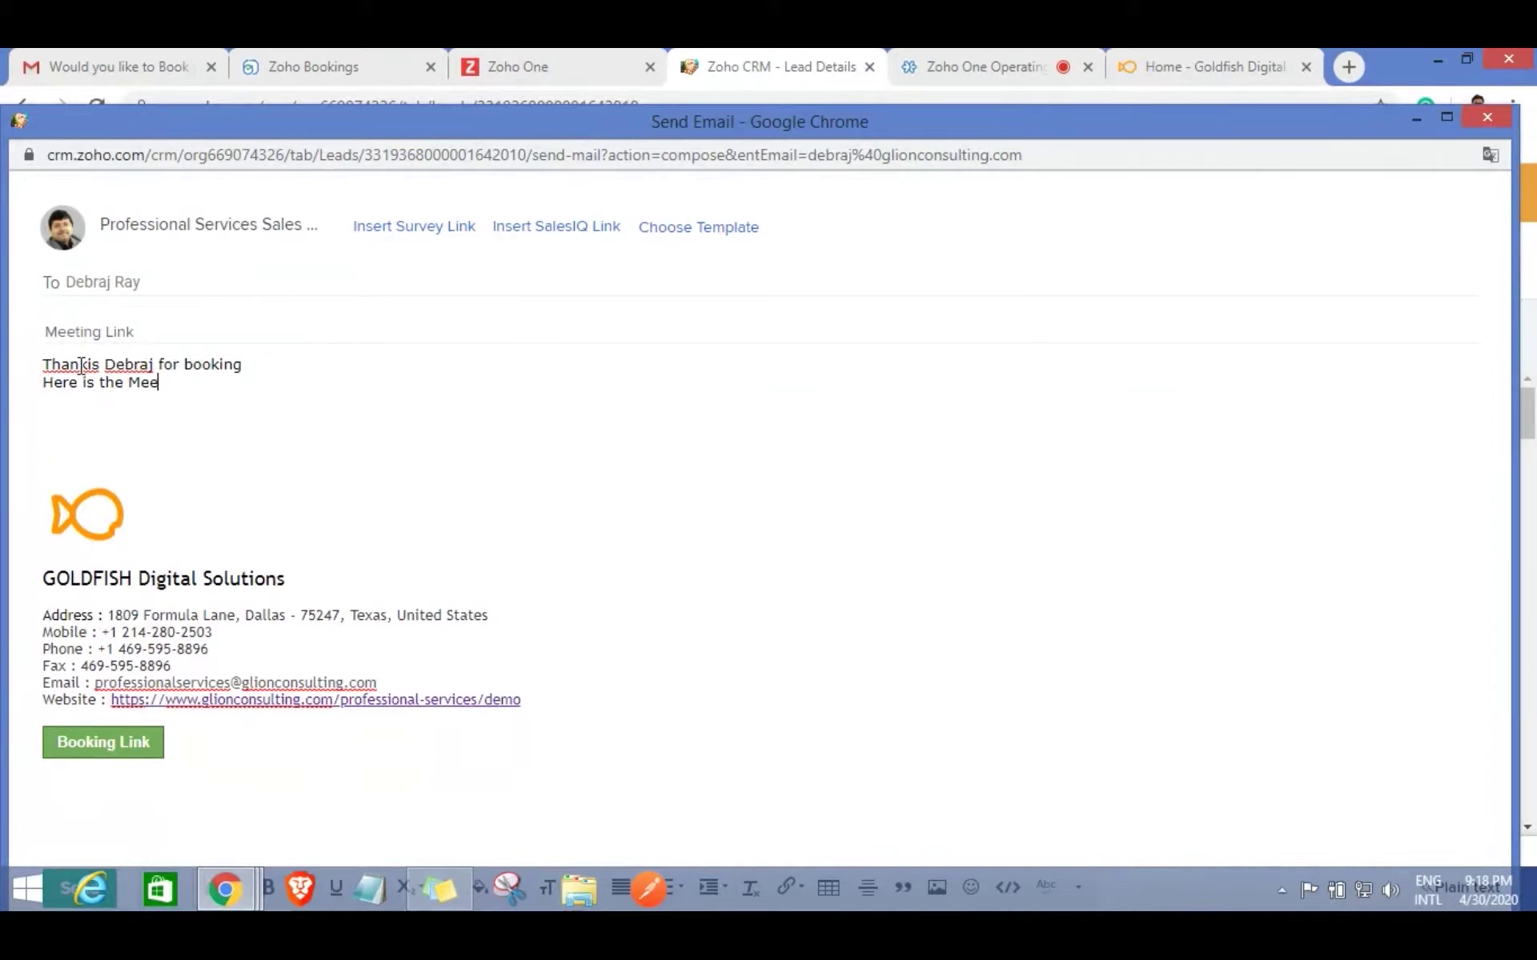
type("ting Link")
key("Return")
key("ctrl+v")
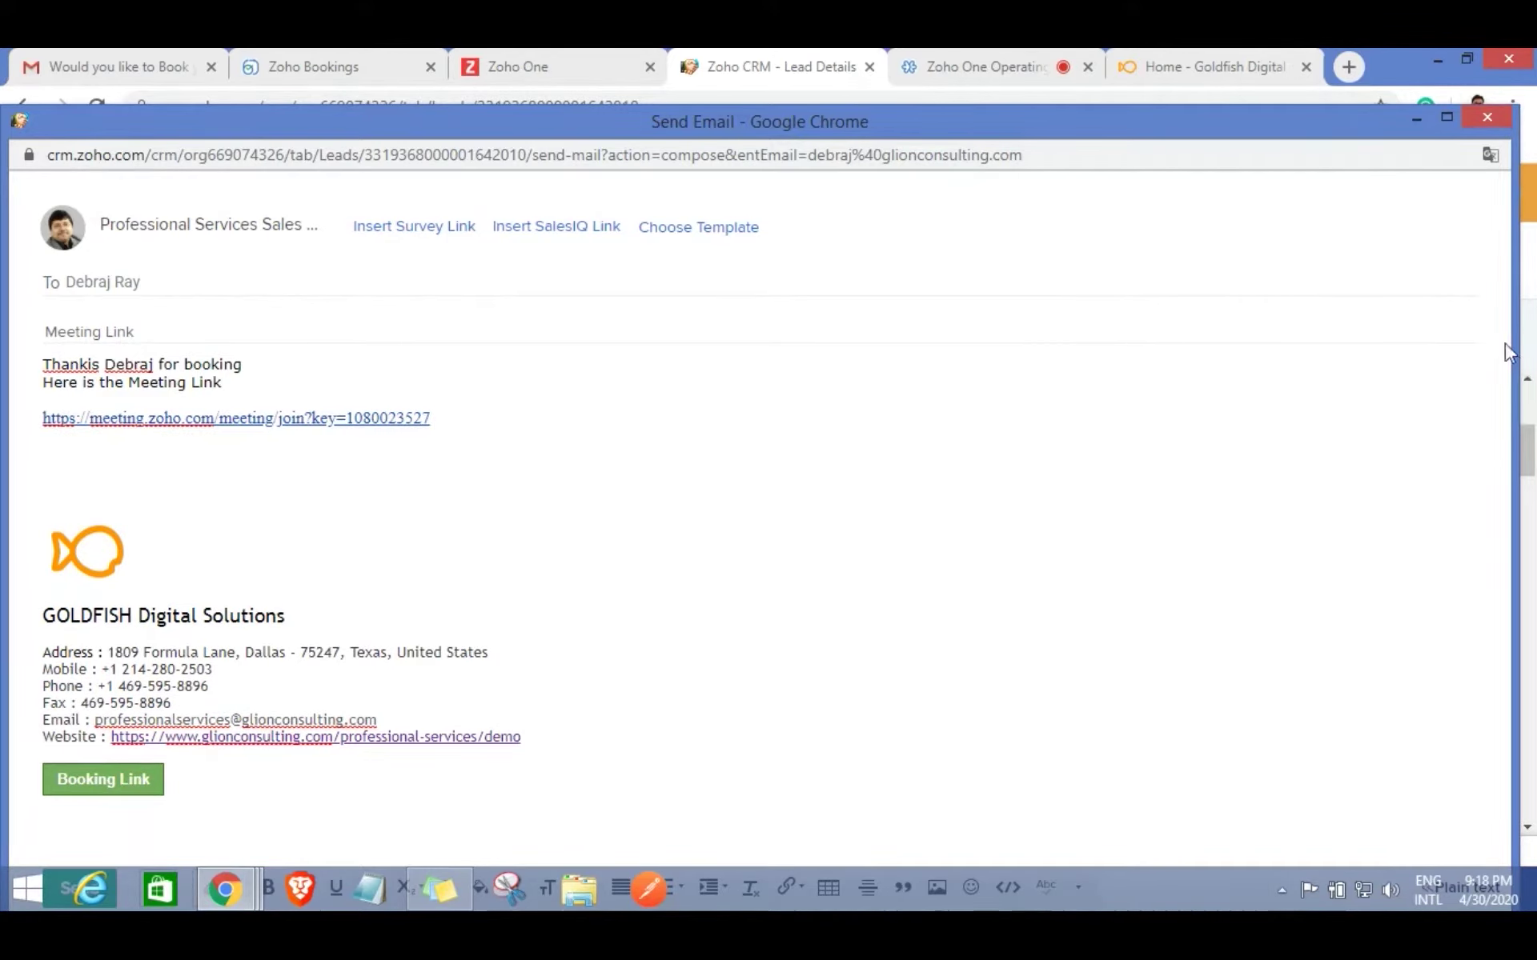
left_click_drag(924, 123, 951, 49)
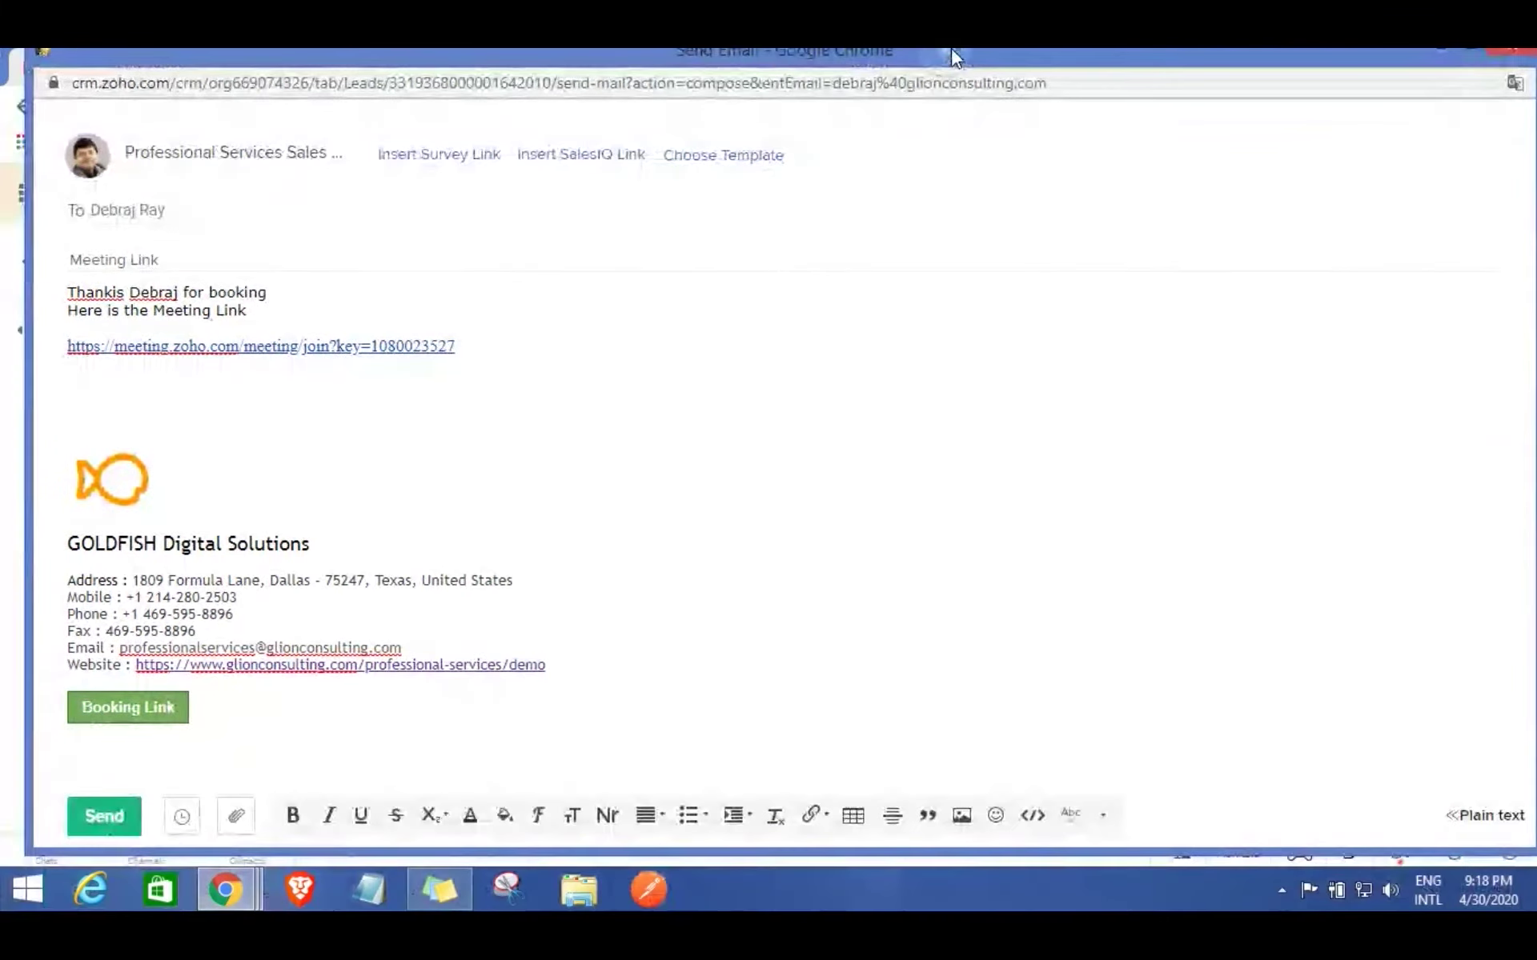
left_click(76, 835)
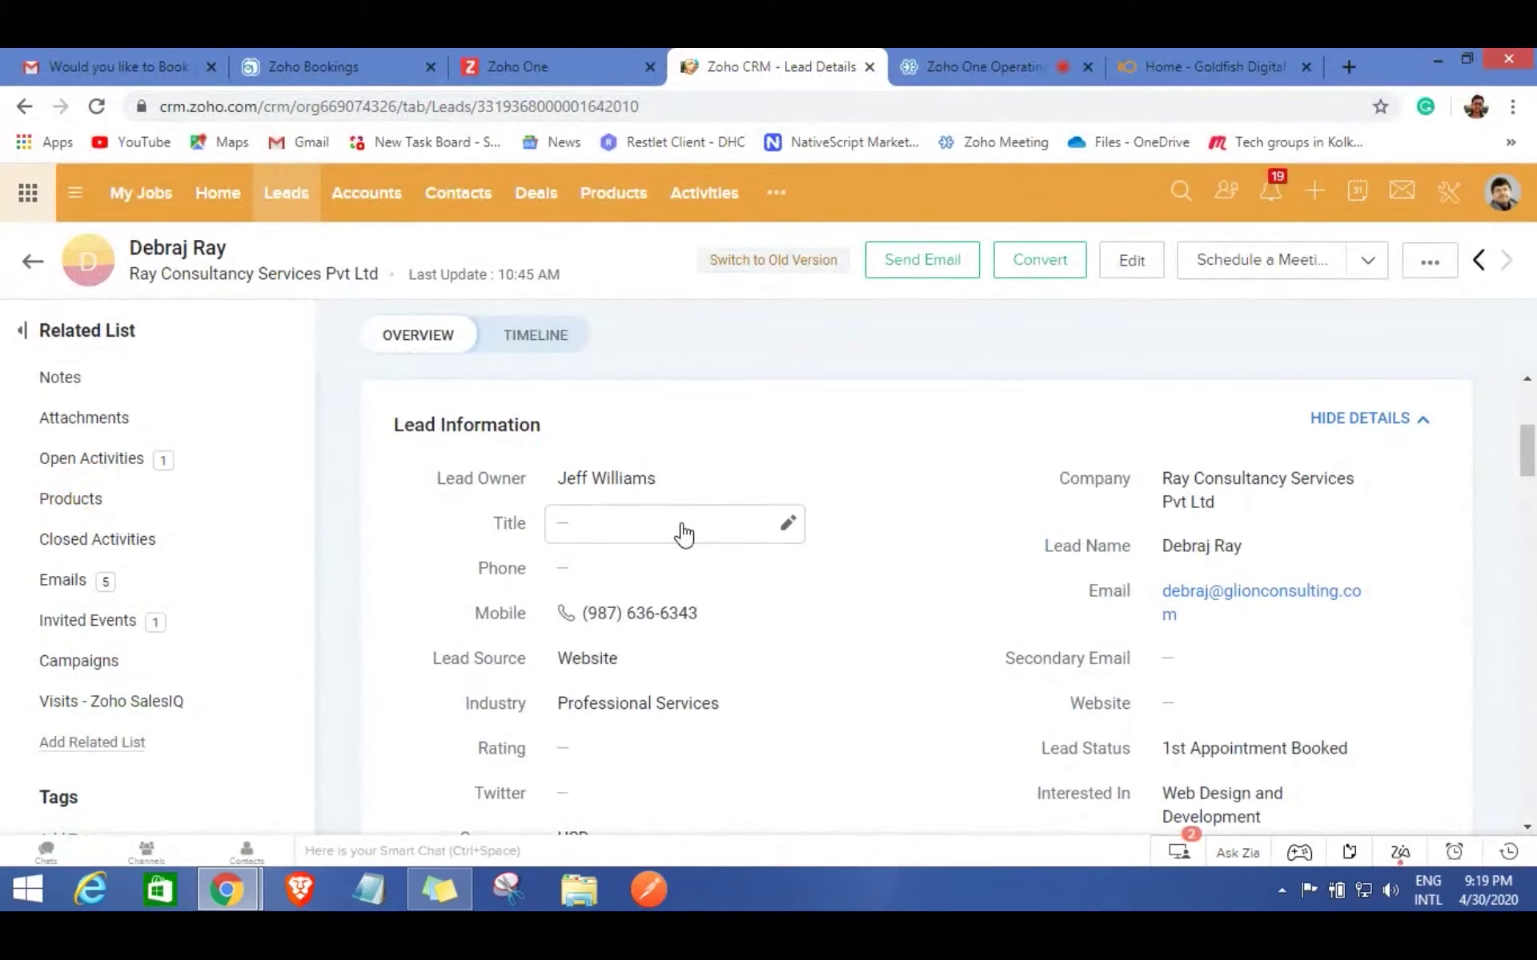
Edit the lead, set Lead Status to Interested and save it to trigger conversion.
scroll(679, 534, "down", 3)
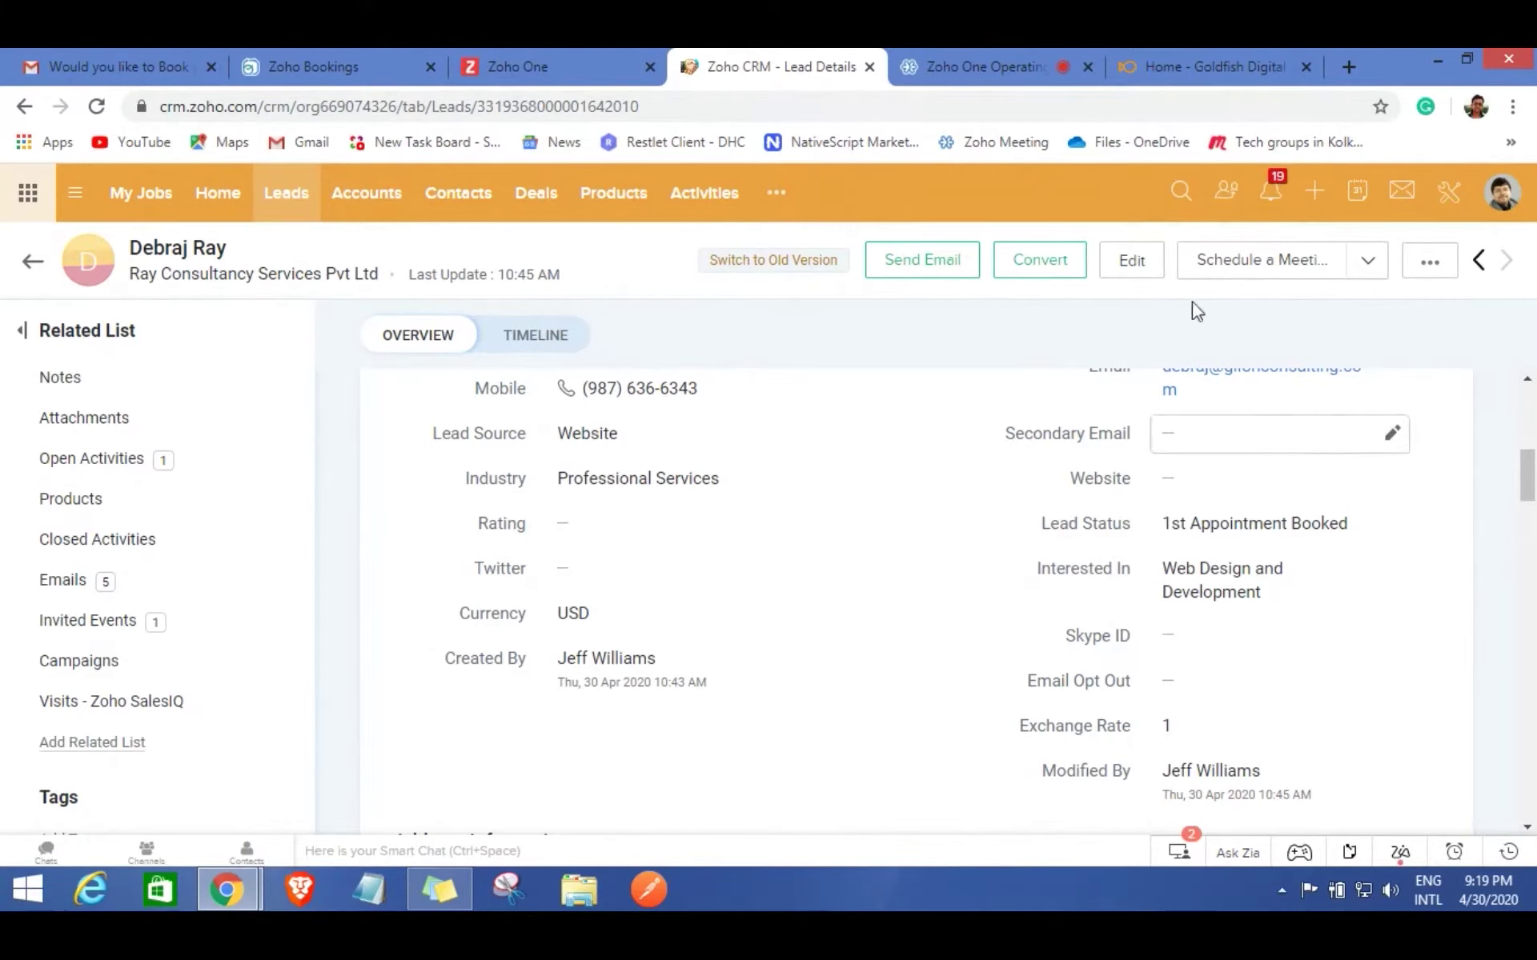
left_click(1132, 261)
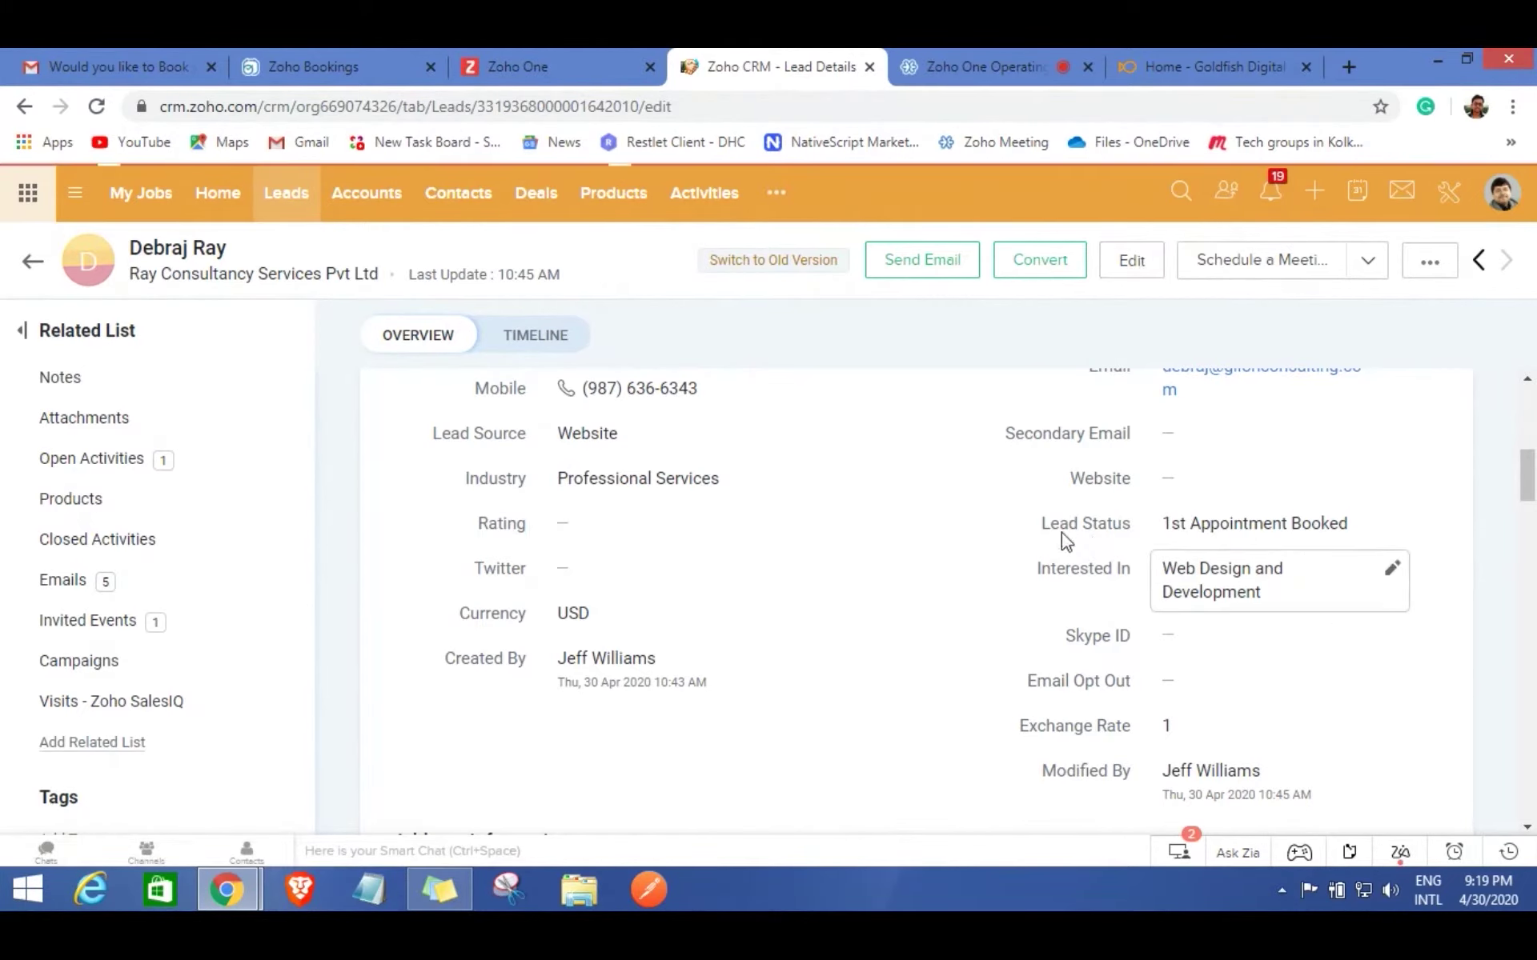
scroll(1121, 681, "down", 5)
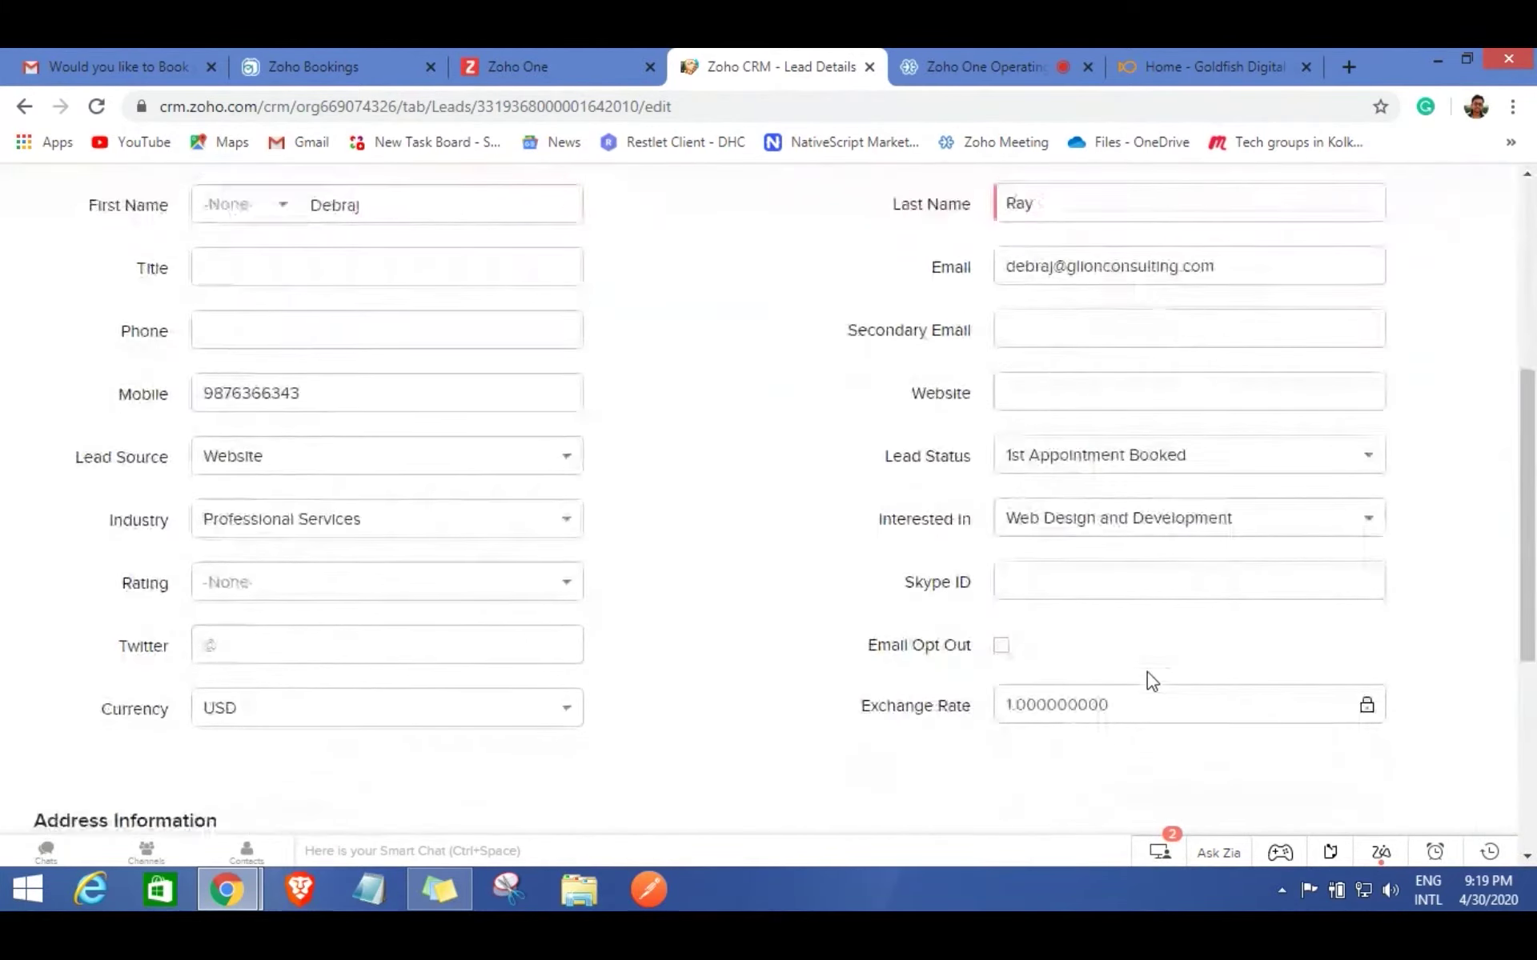
left_click(1351, 471)
left_click(1094, 681)
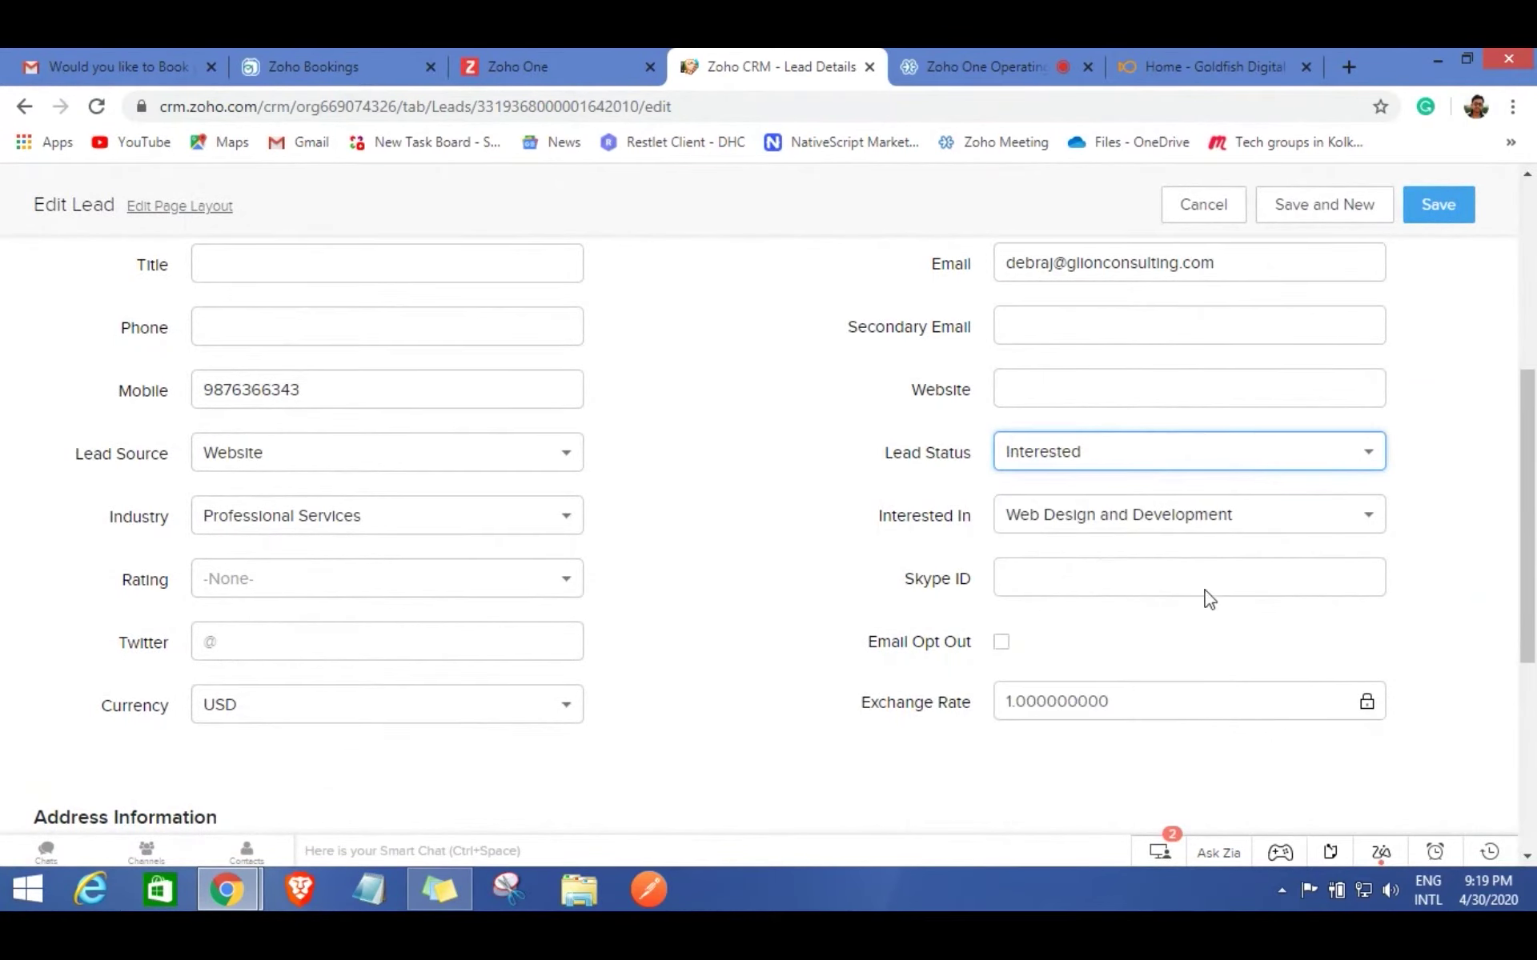
left_click(1443, 205)
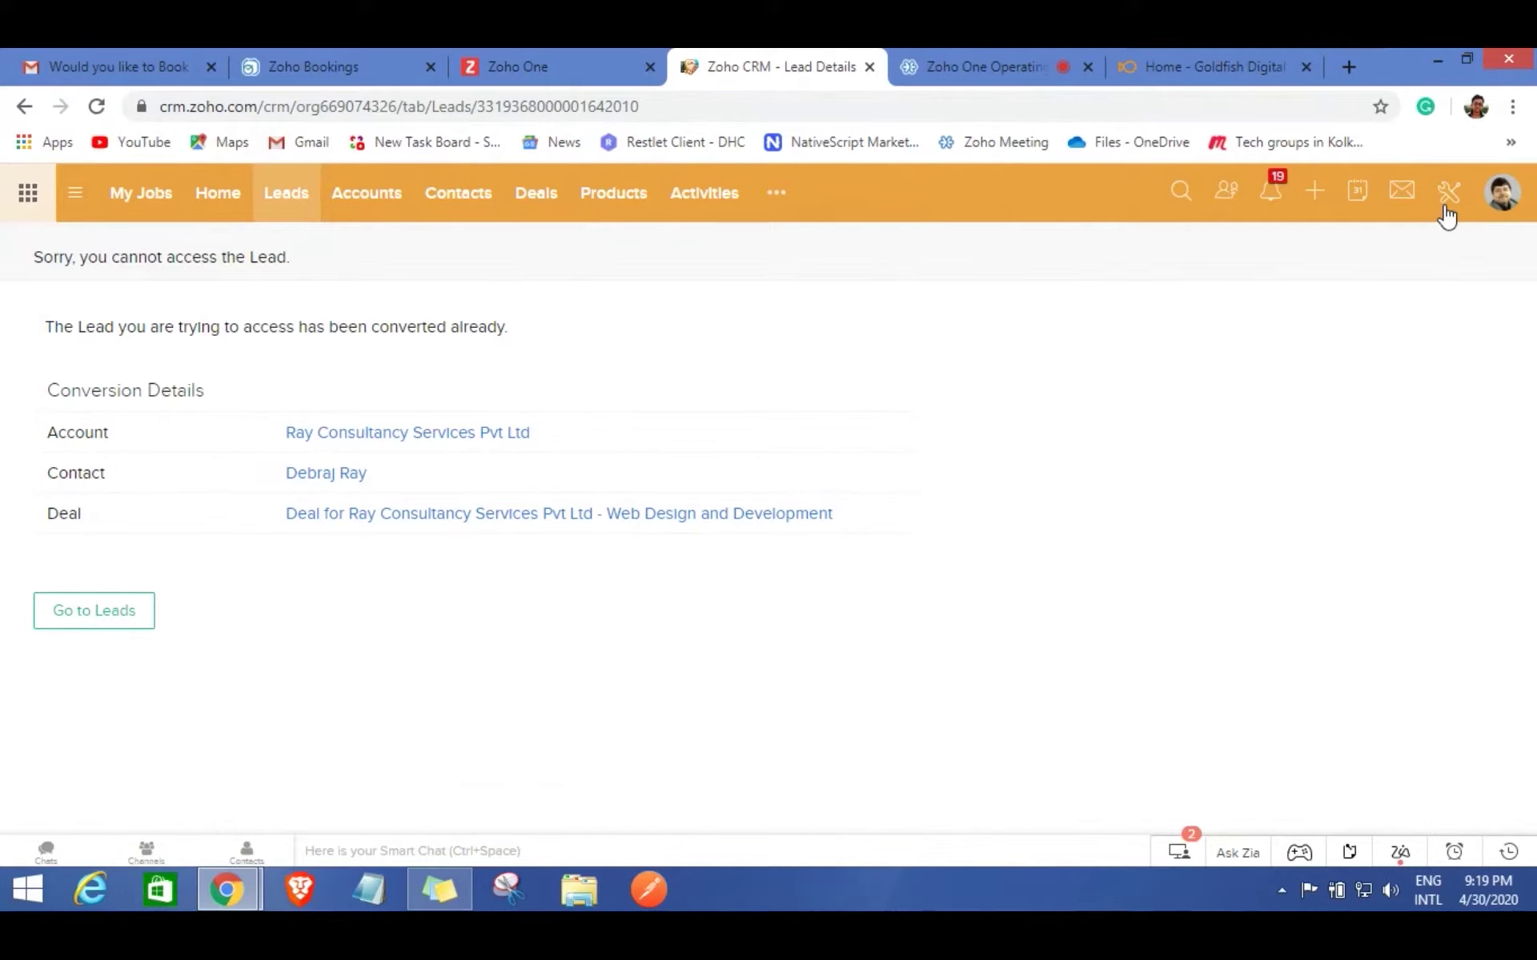
Open the Web Design and Development deal from the lead's Conversion Details.
left_click(391, 523)
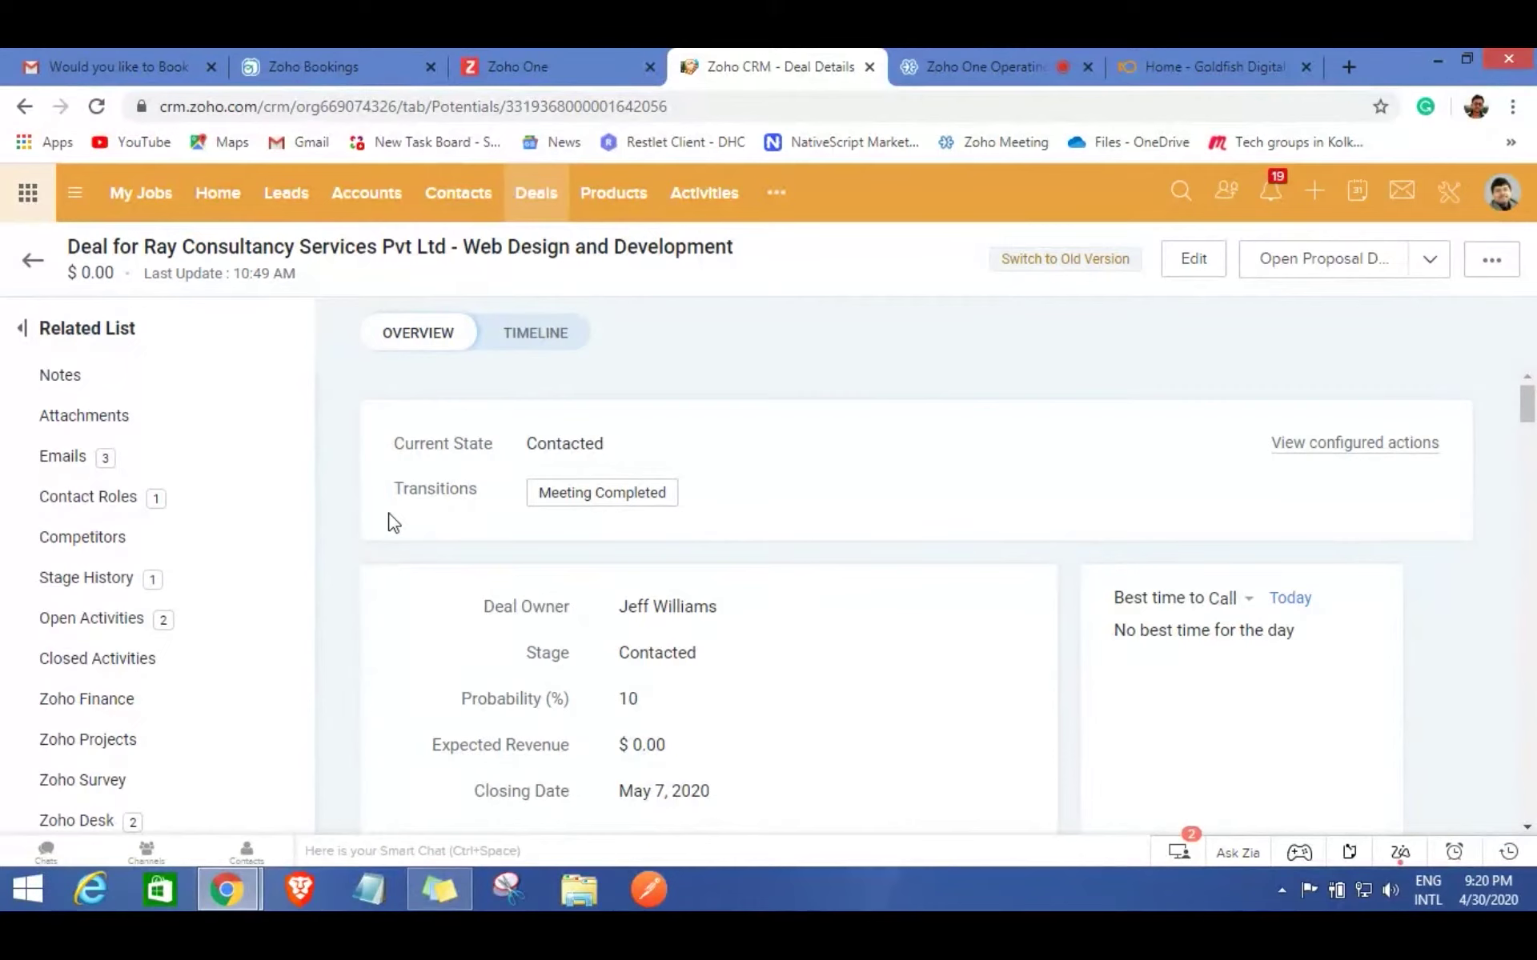
left_click(964, 49)
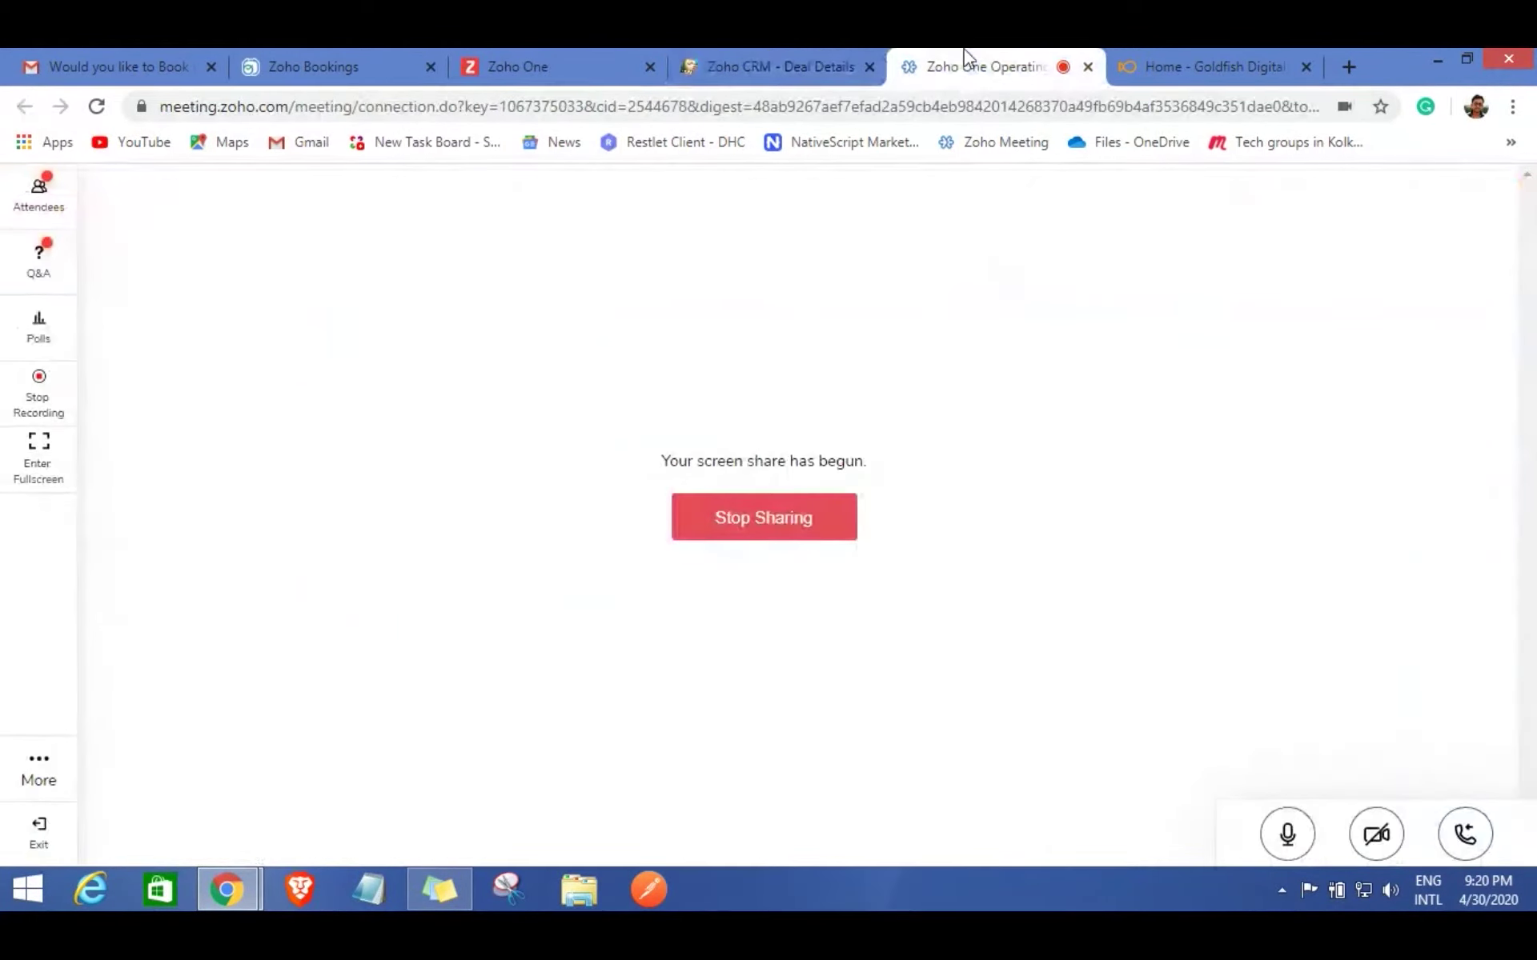
left_click(735, 53)
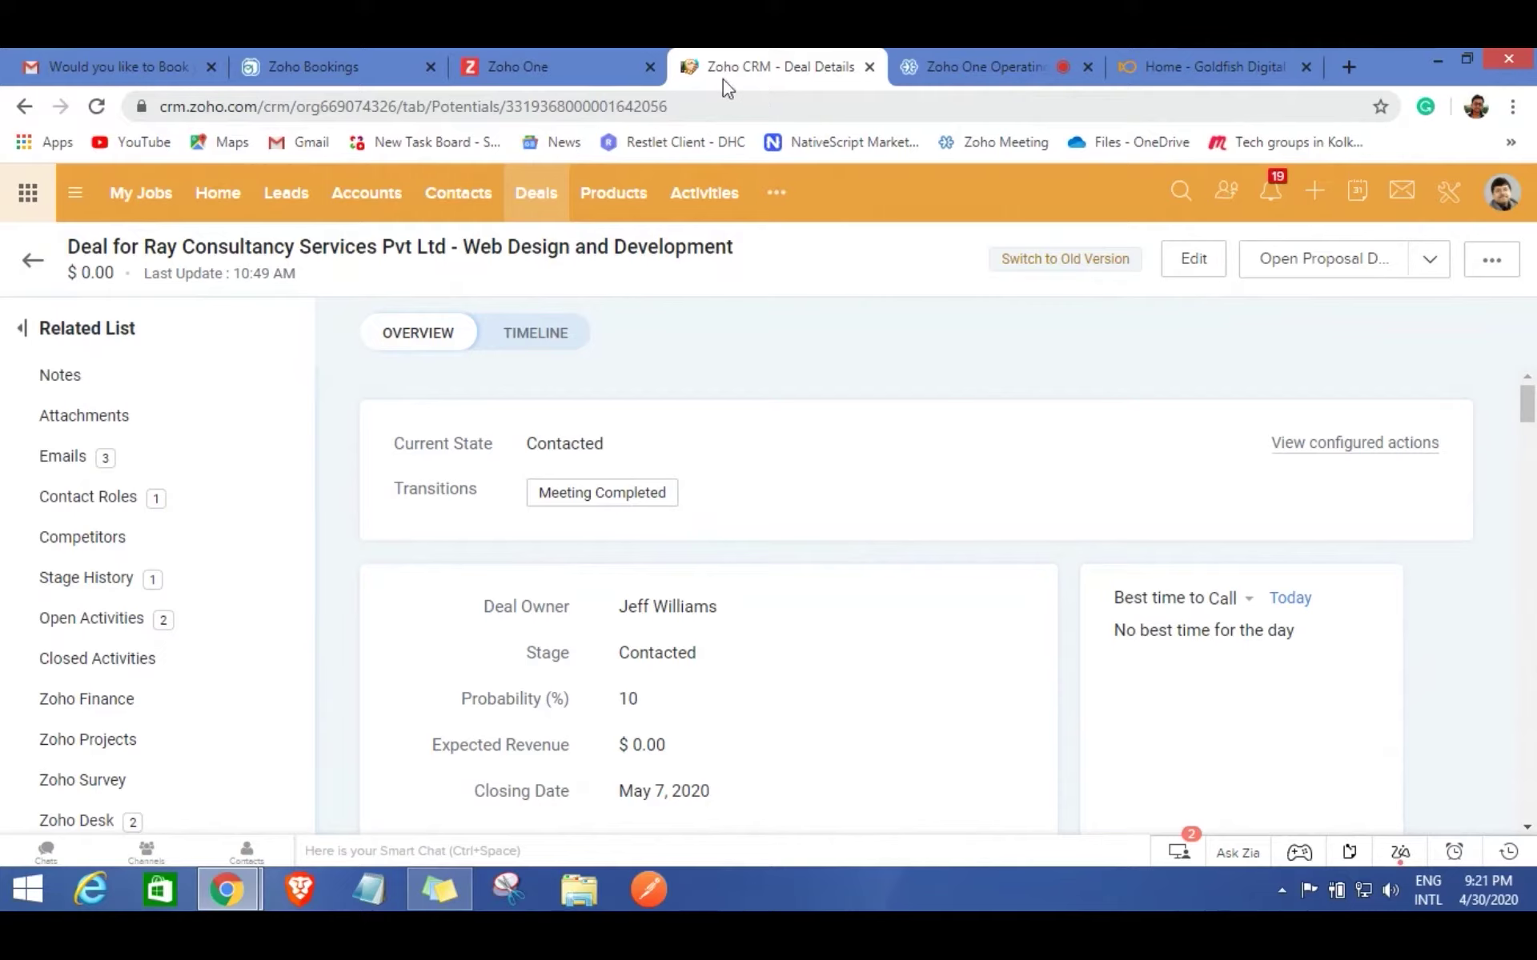
mouse_move(624, 613)
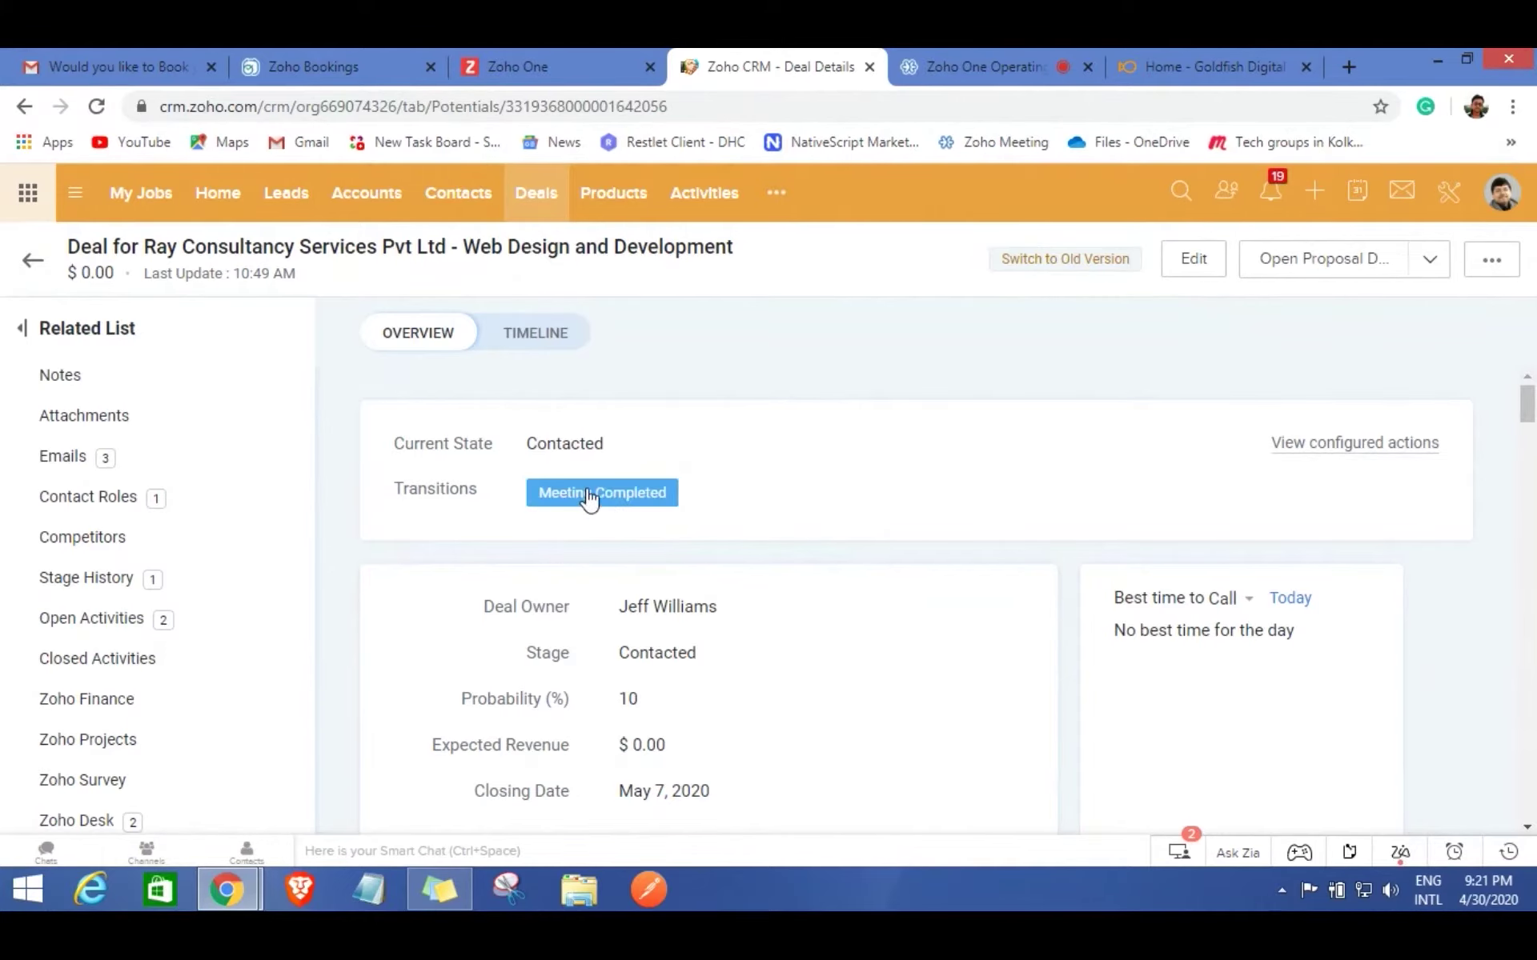
Submit Meeting Completed with the note 'The meeting really went good he is asking for a complete solution'.
left_click(592, 500)
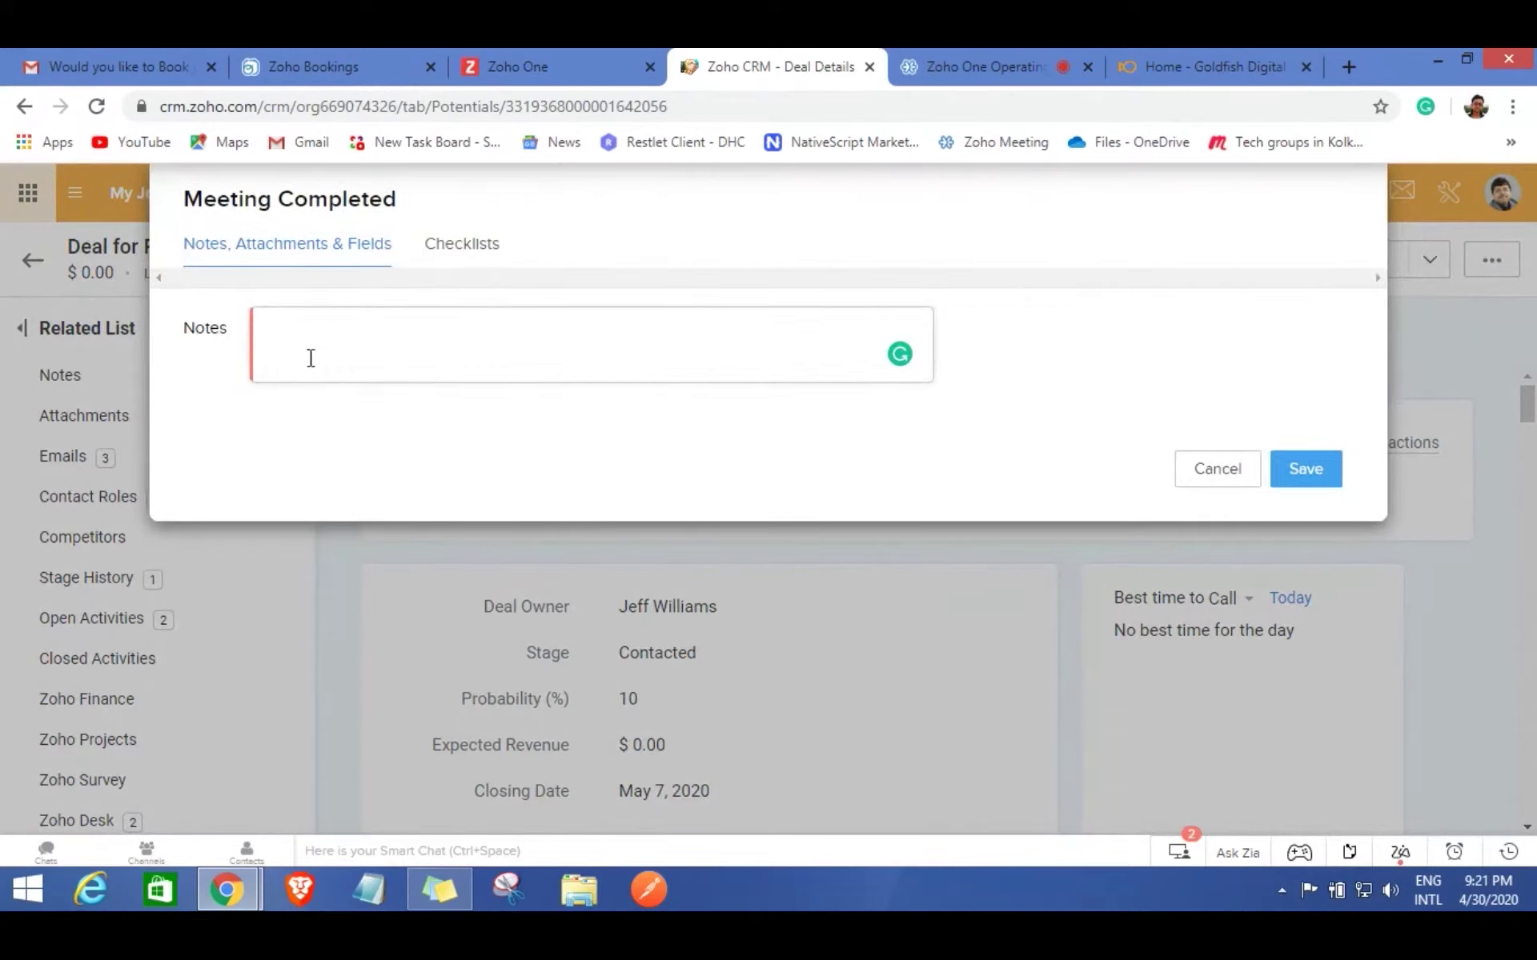
left_click(307, 358)
type("The meeting really")
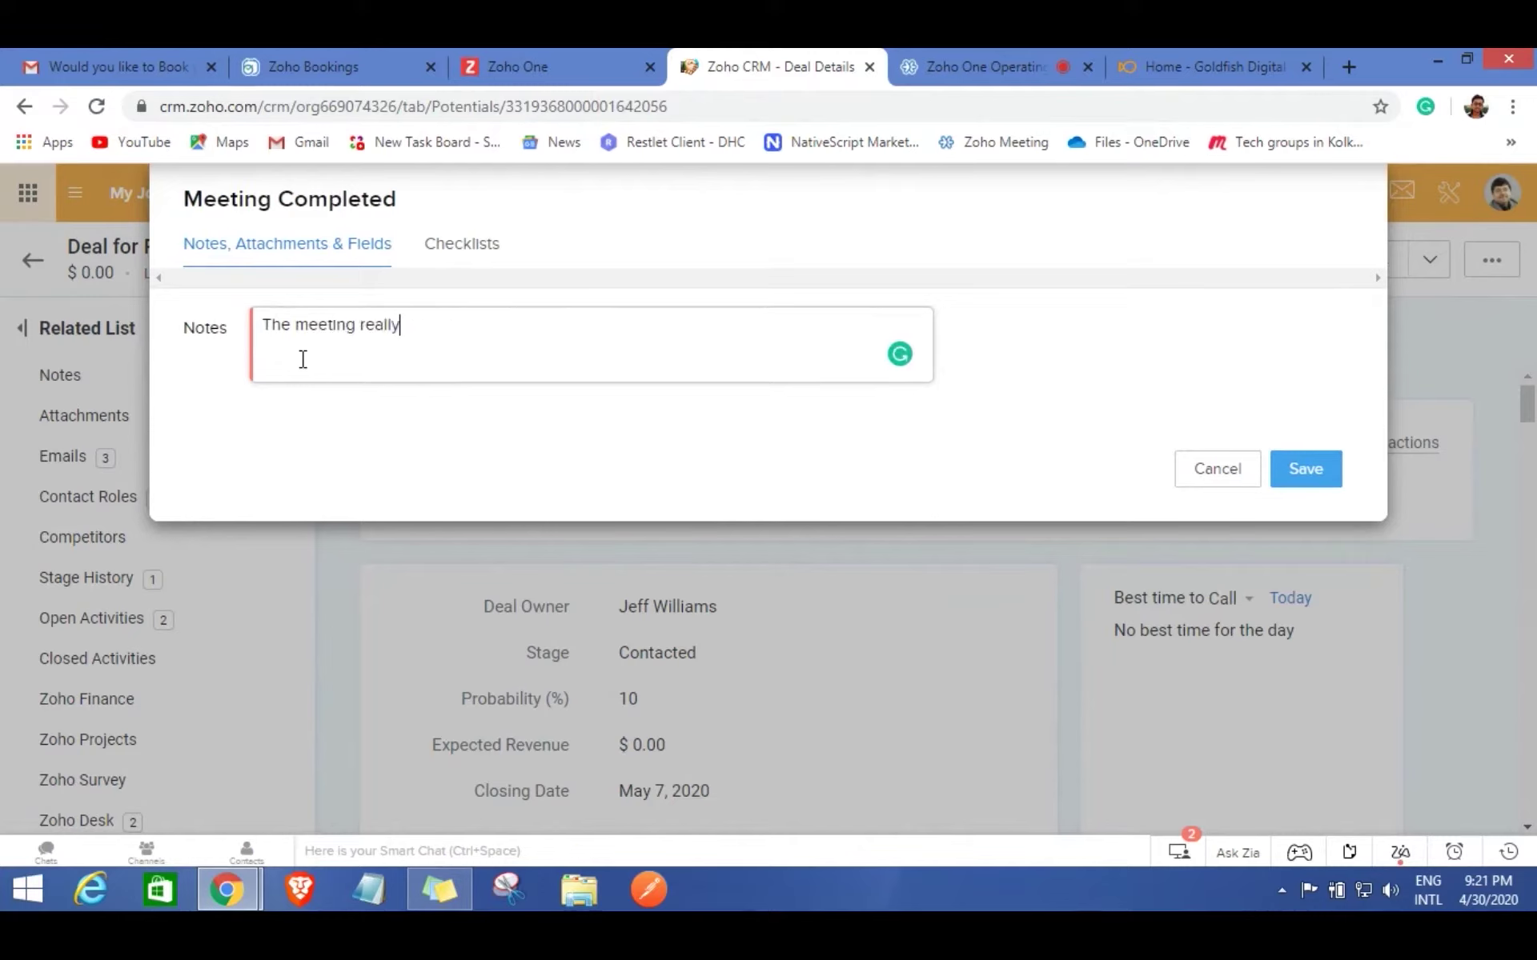
type(" went good he is asking for a complete solution")
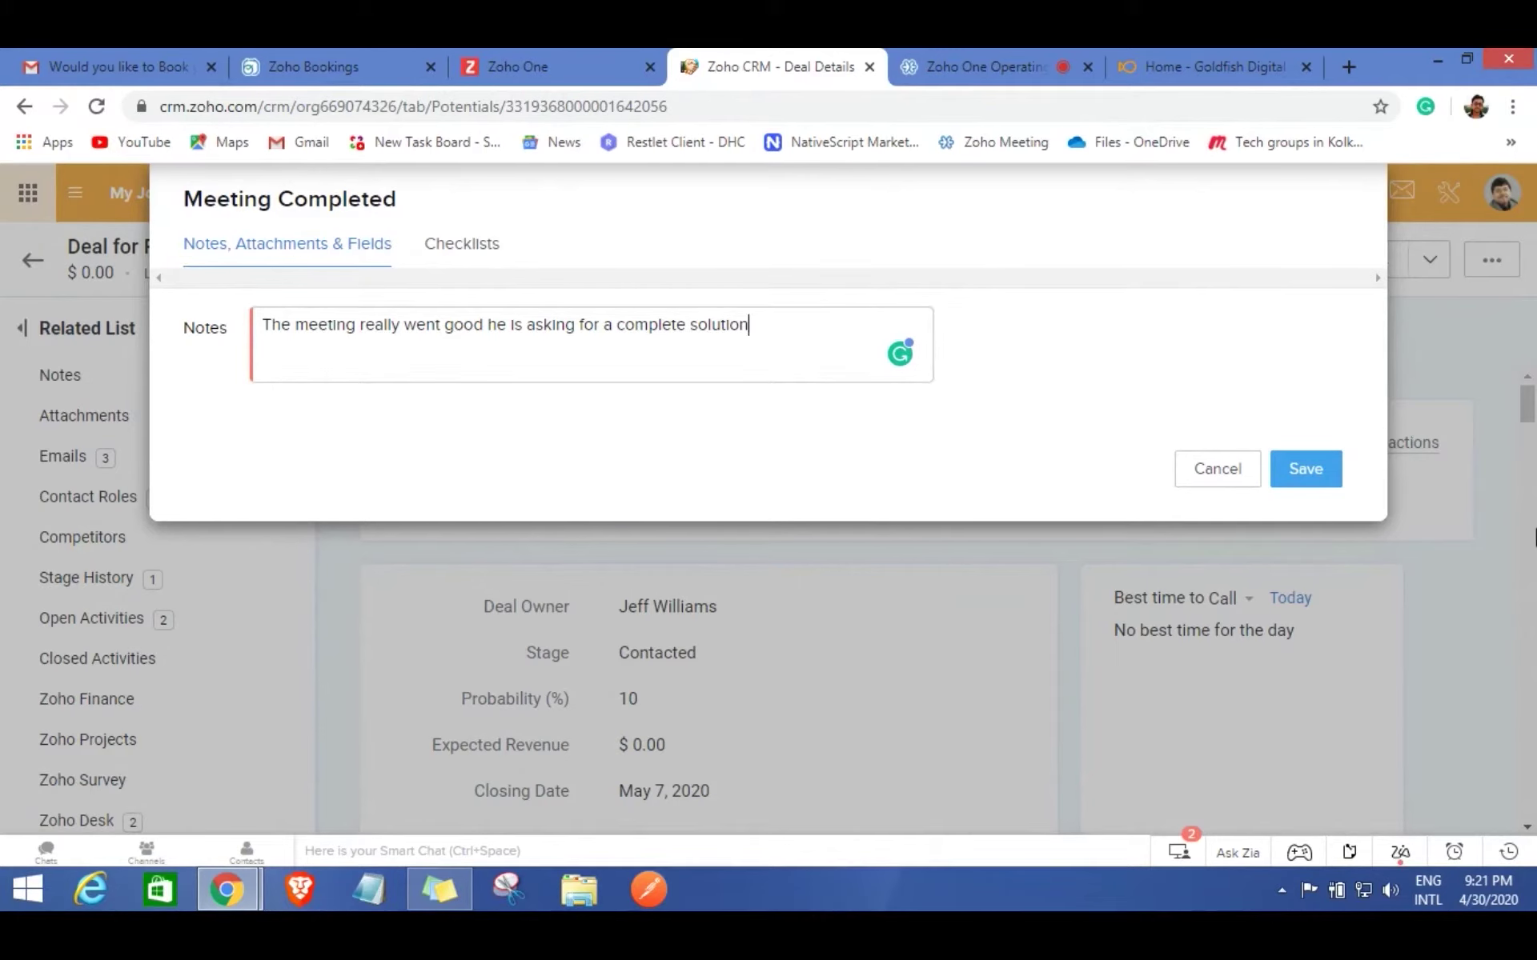
left_click(1297, 481)
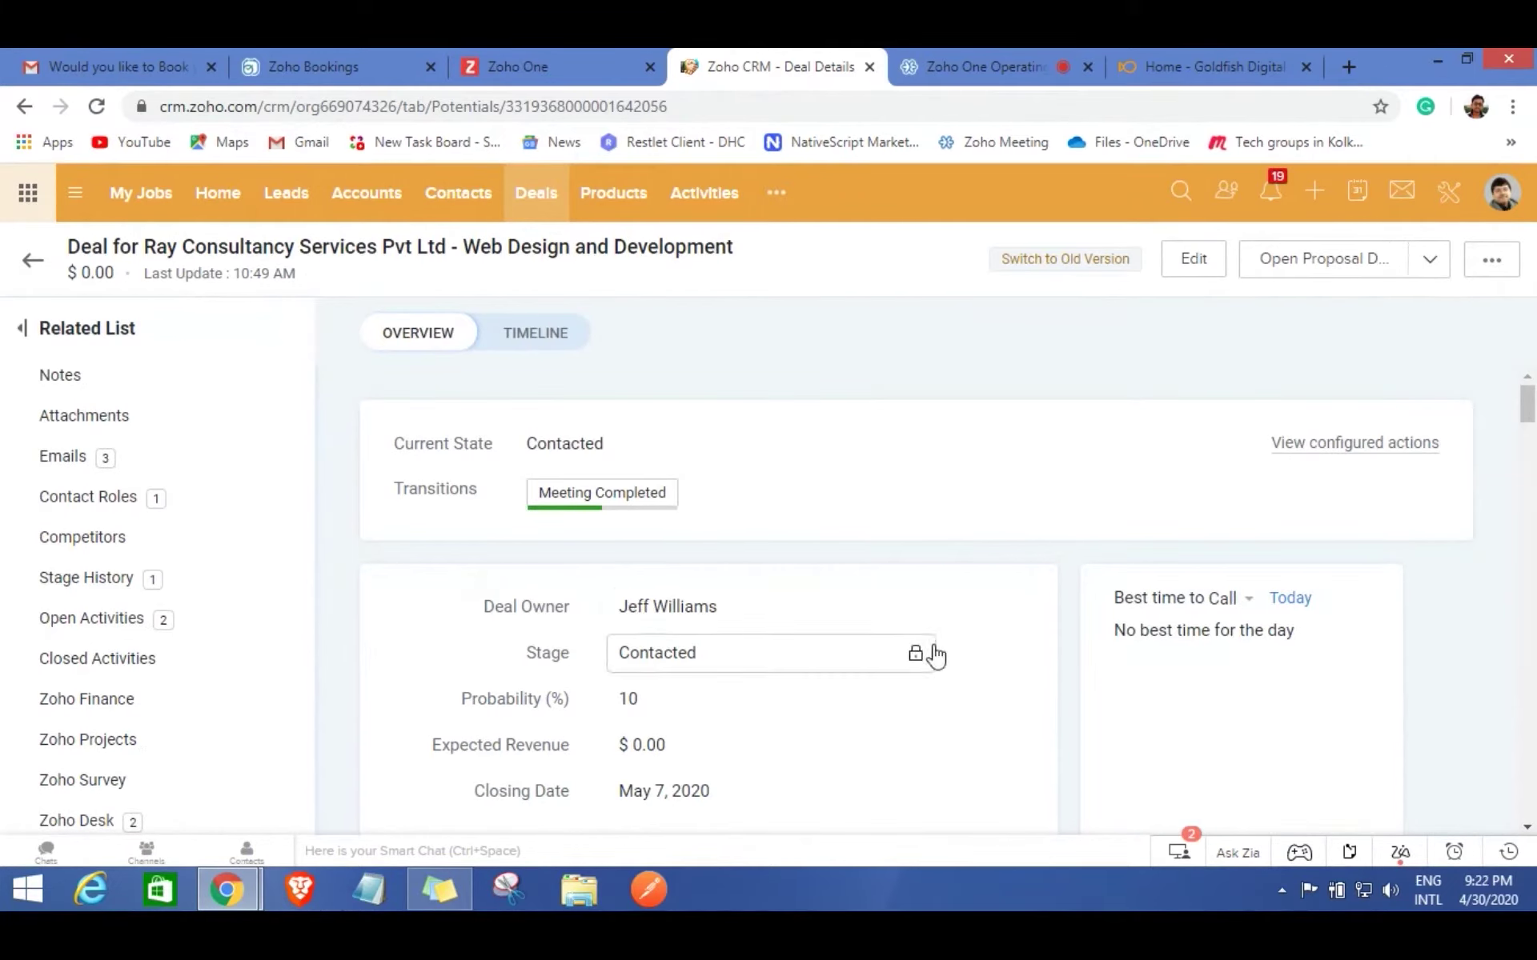
Edit the deal and add Web design and Development as a product with rate 20.
scroll(1125, 556, "down", 5)
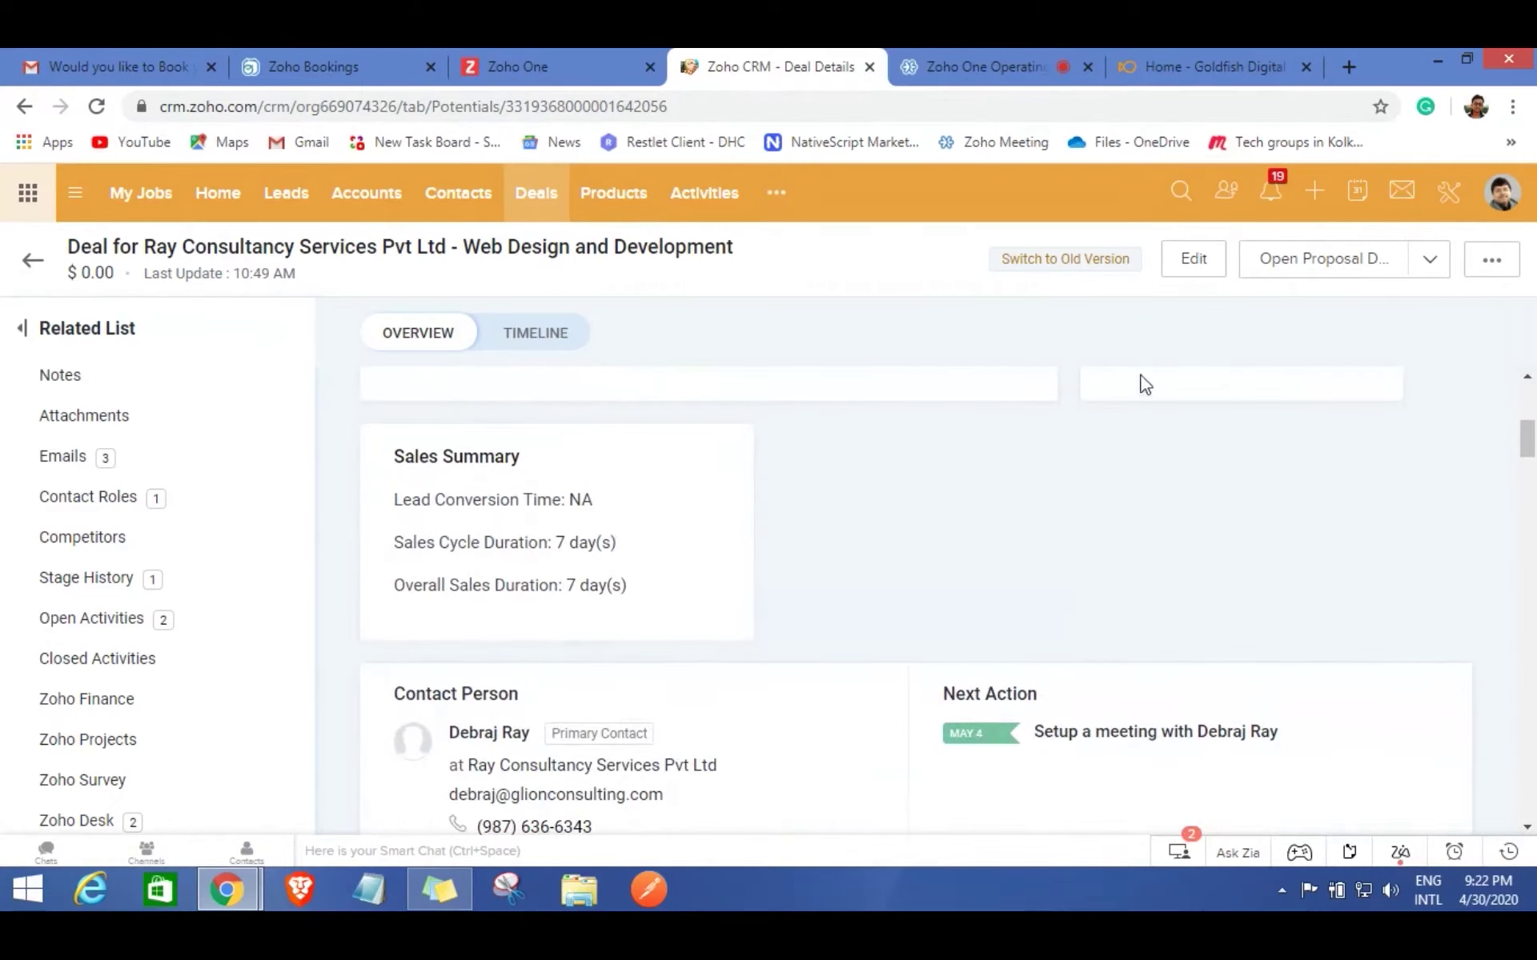
left_click(1193, 258)
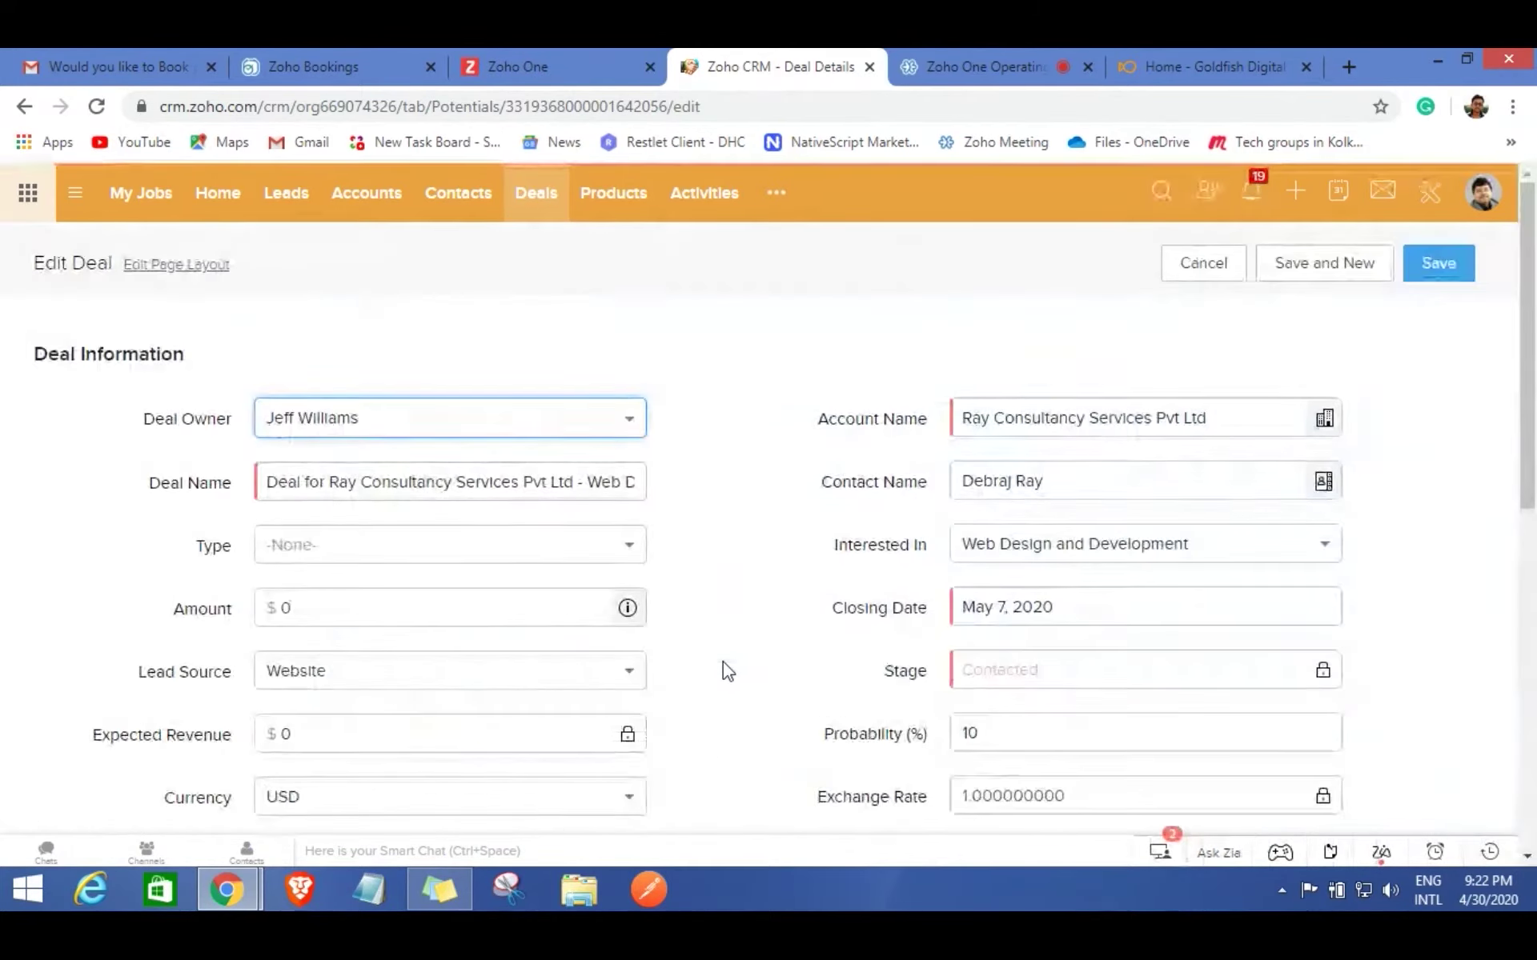
scroll(723, 661, "down", 7)
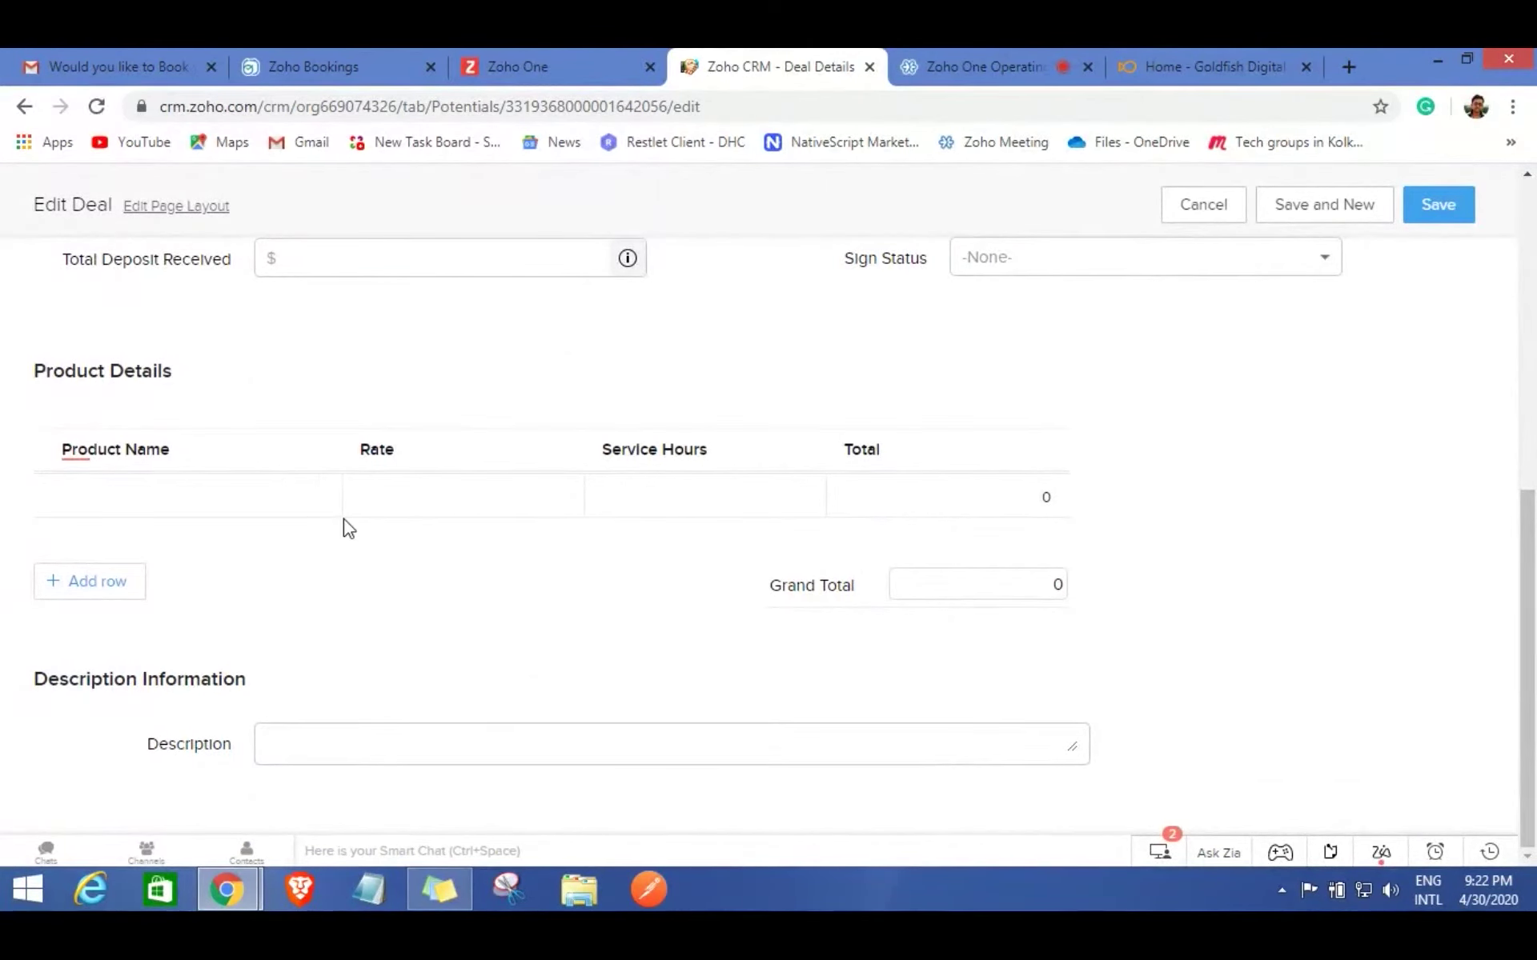
mouse_move(340, 509)
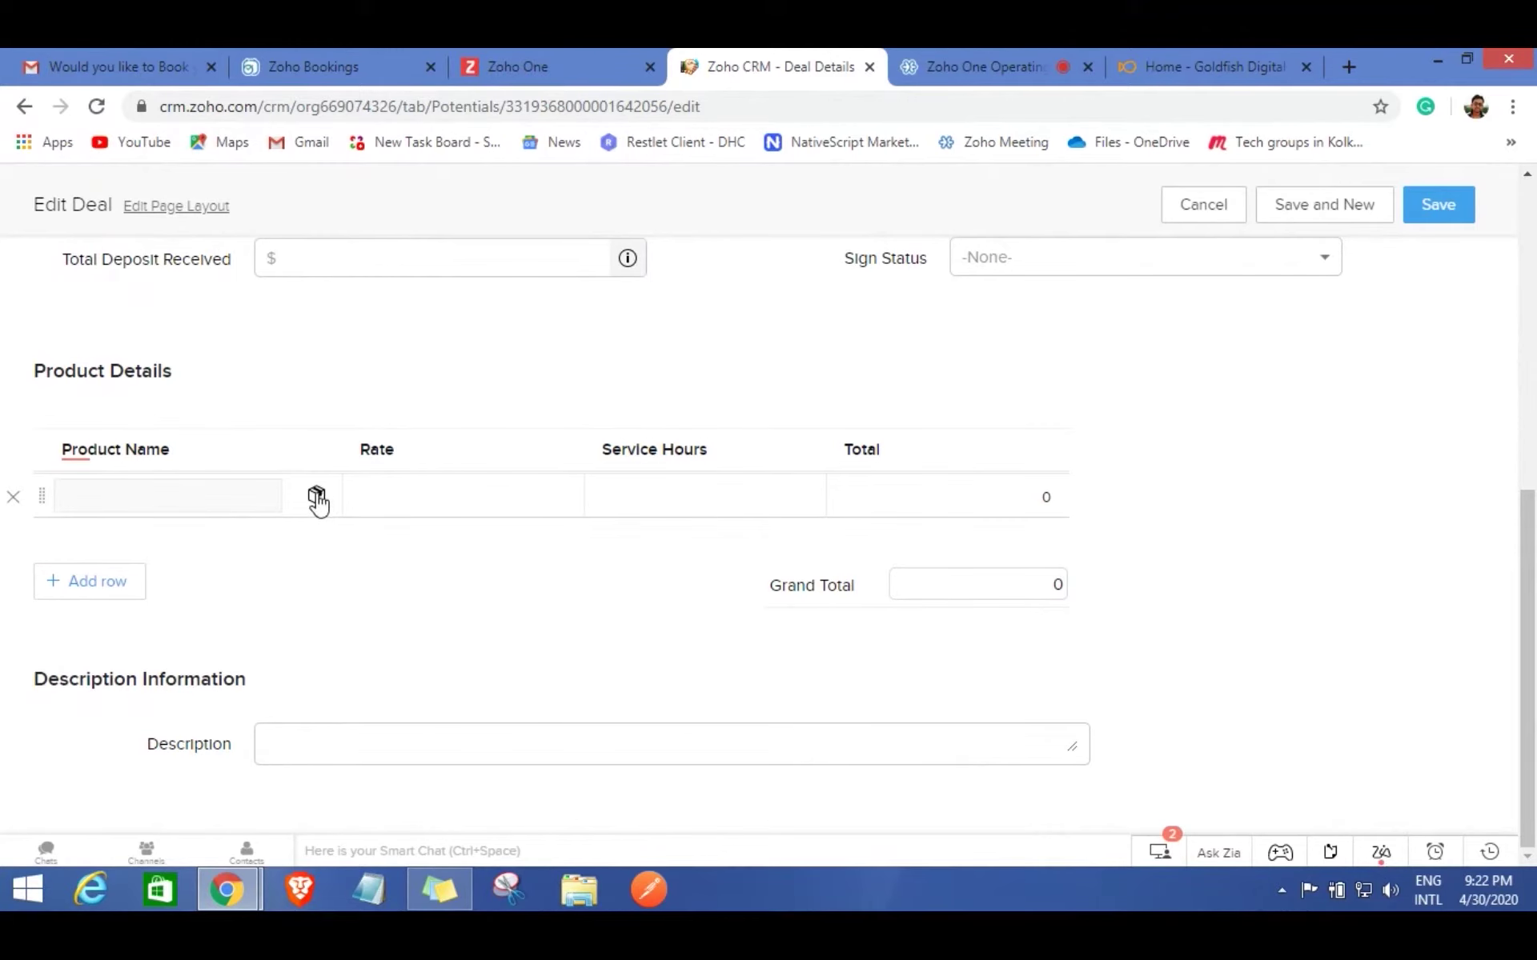
left_click(317, 498)
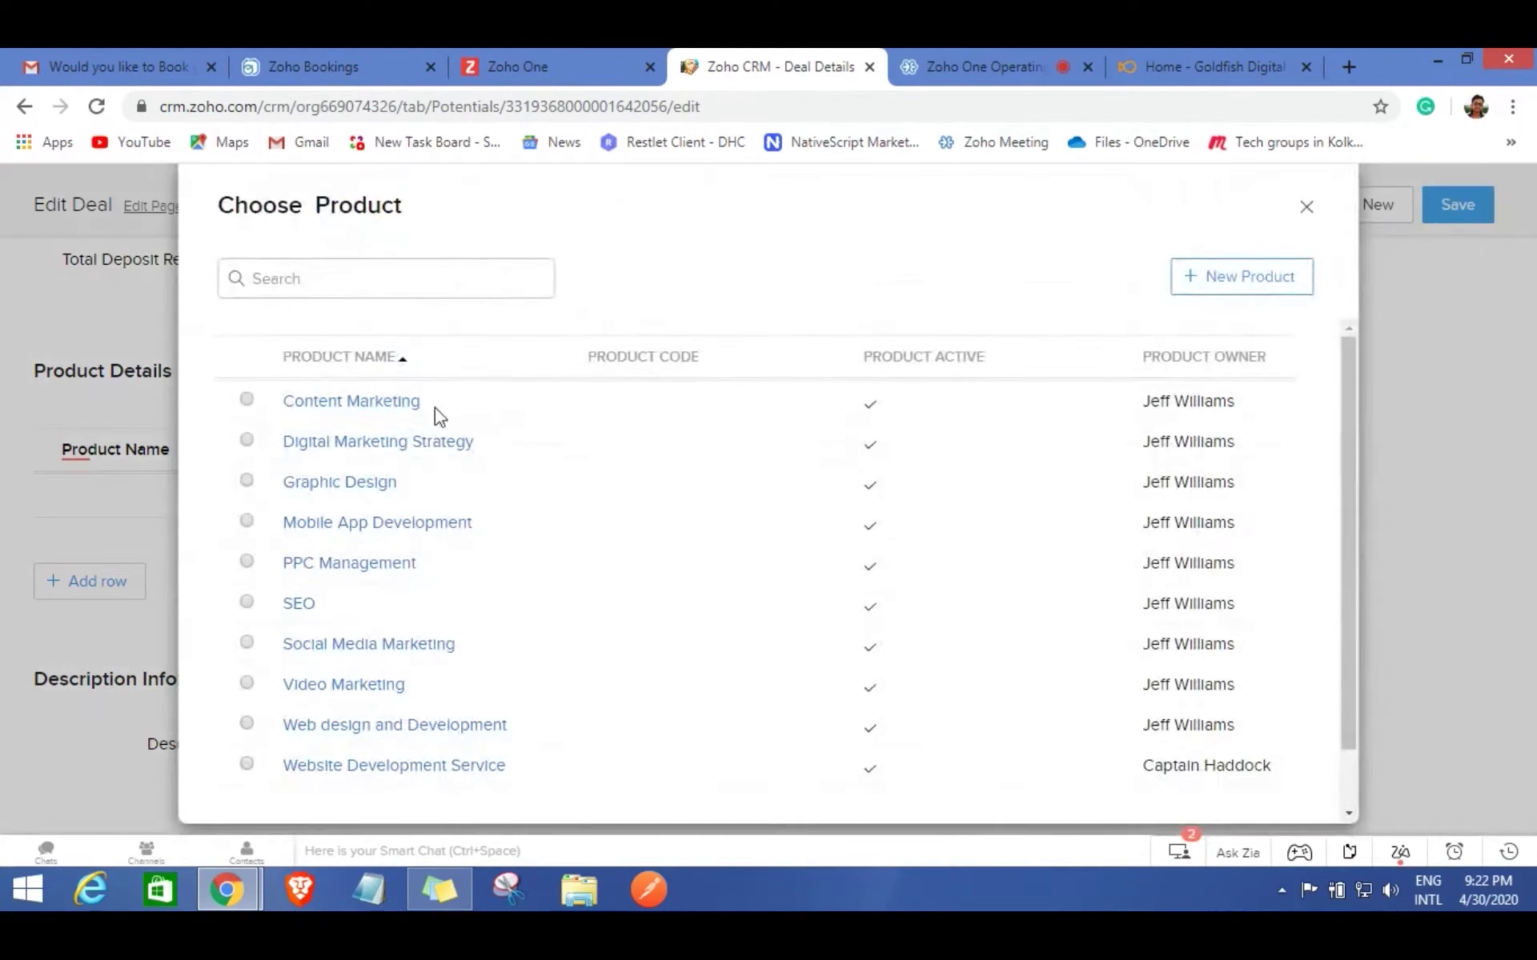
left_click(247, 724)
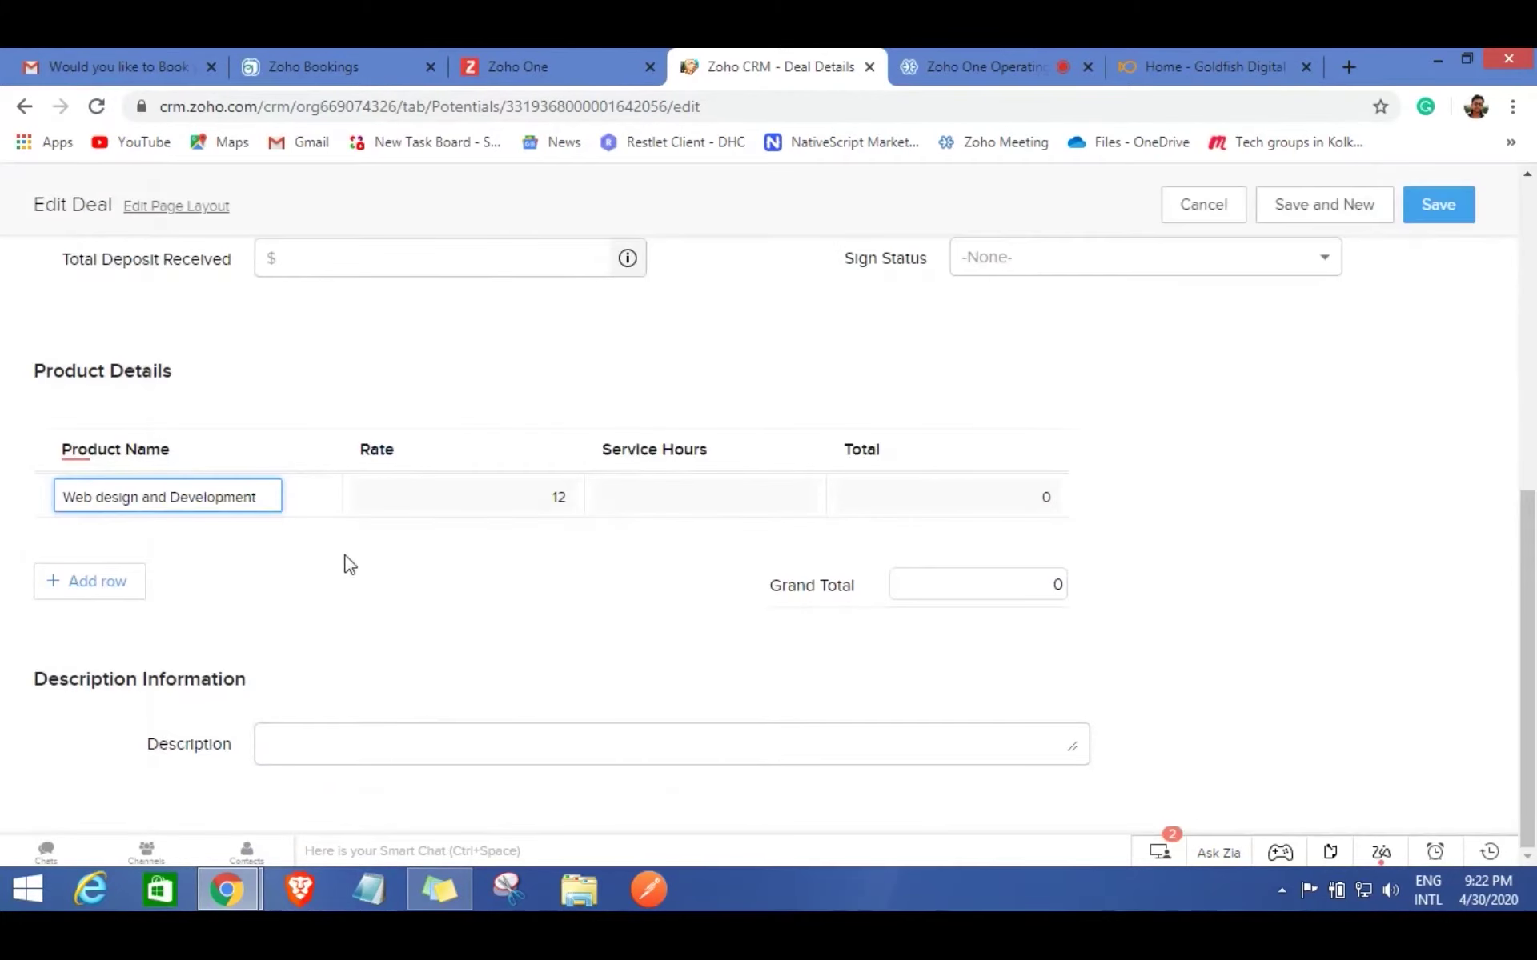
left_click_drag(552, 497, 569, 497)
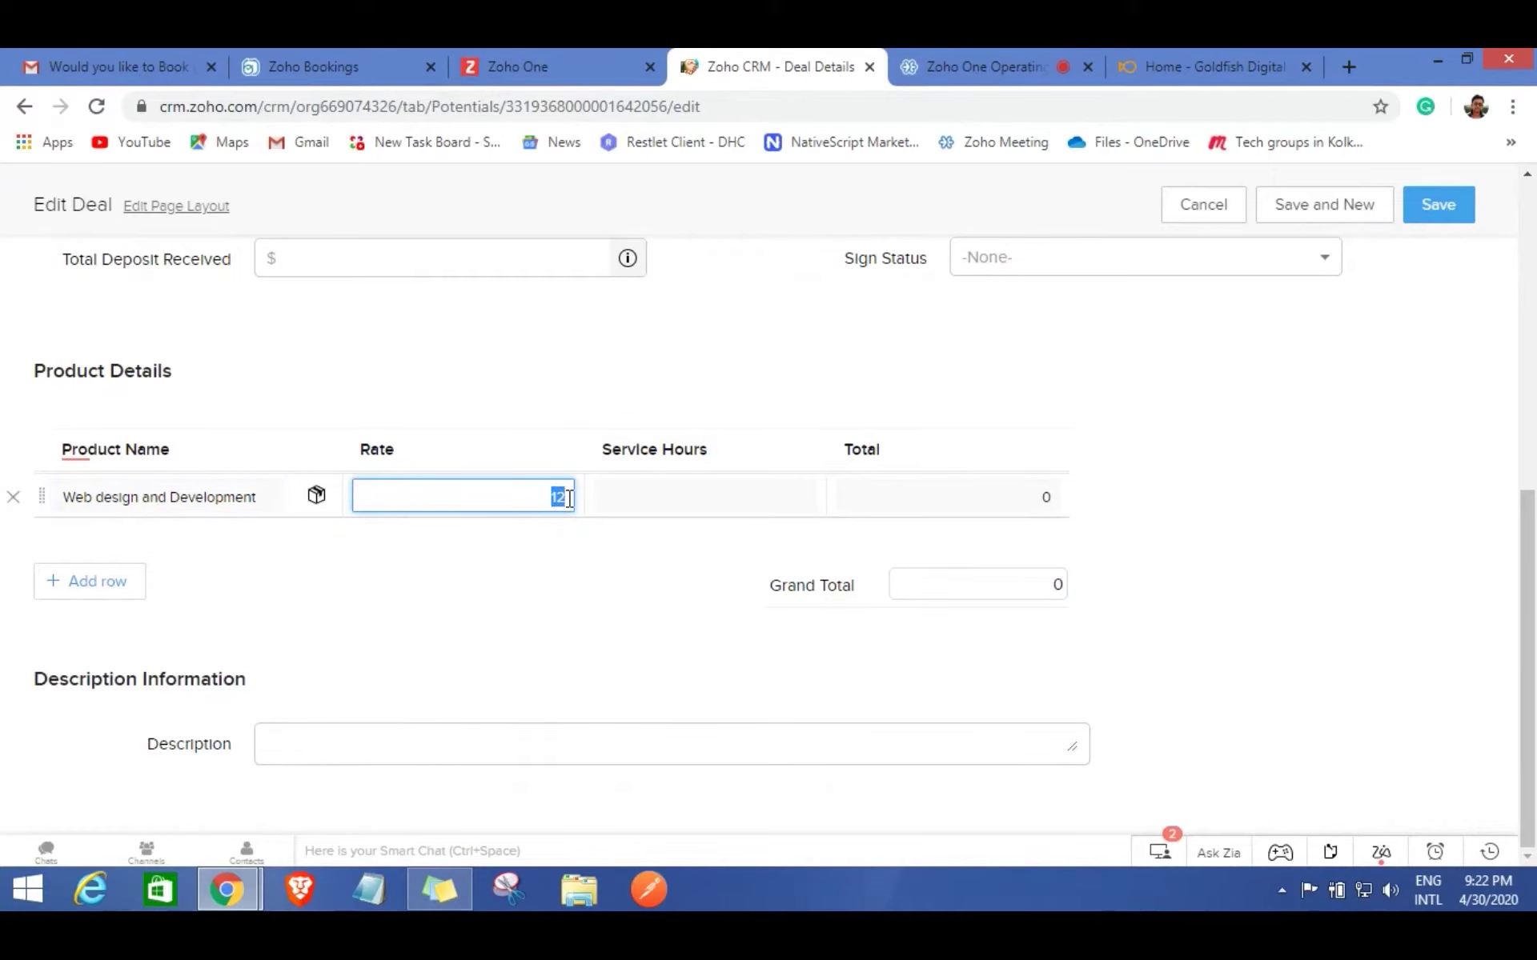
key("BackSpace")
type("20")
Keep the currency as USD and give Web design and Development 300 service hours.
scroll(641, 586, "up", 4)
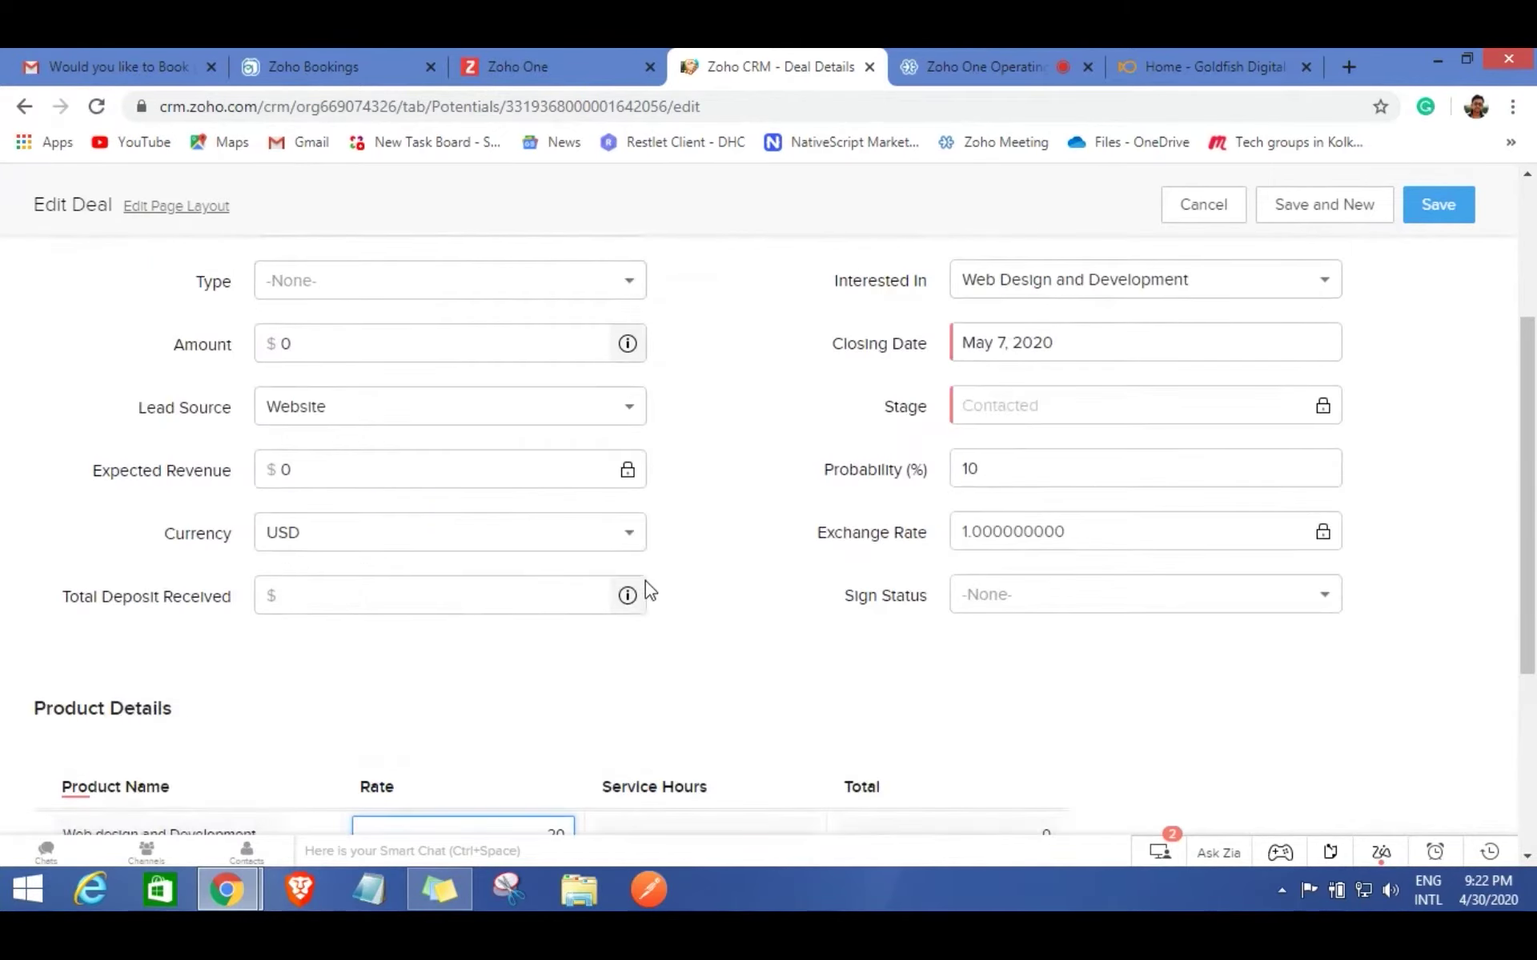
left_click(403, 544)
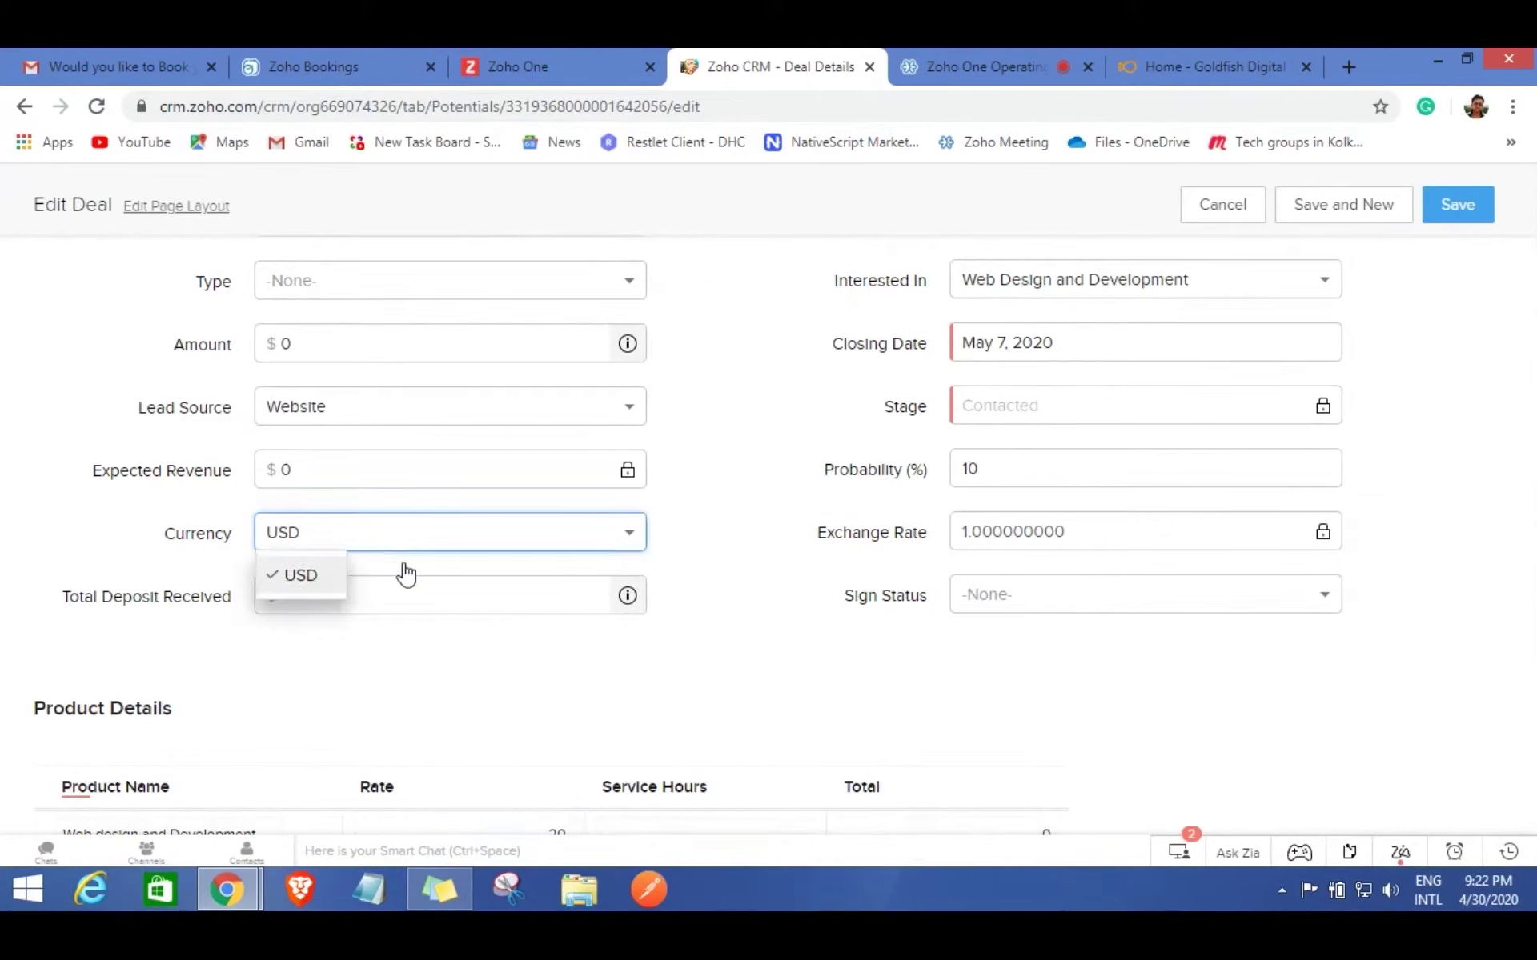
left_click(613, 690)
scroll(608, 682, "down", 3)
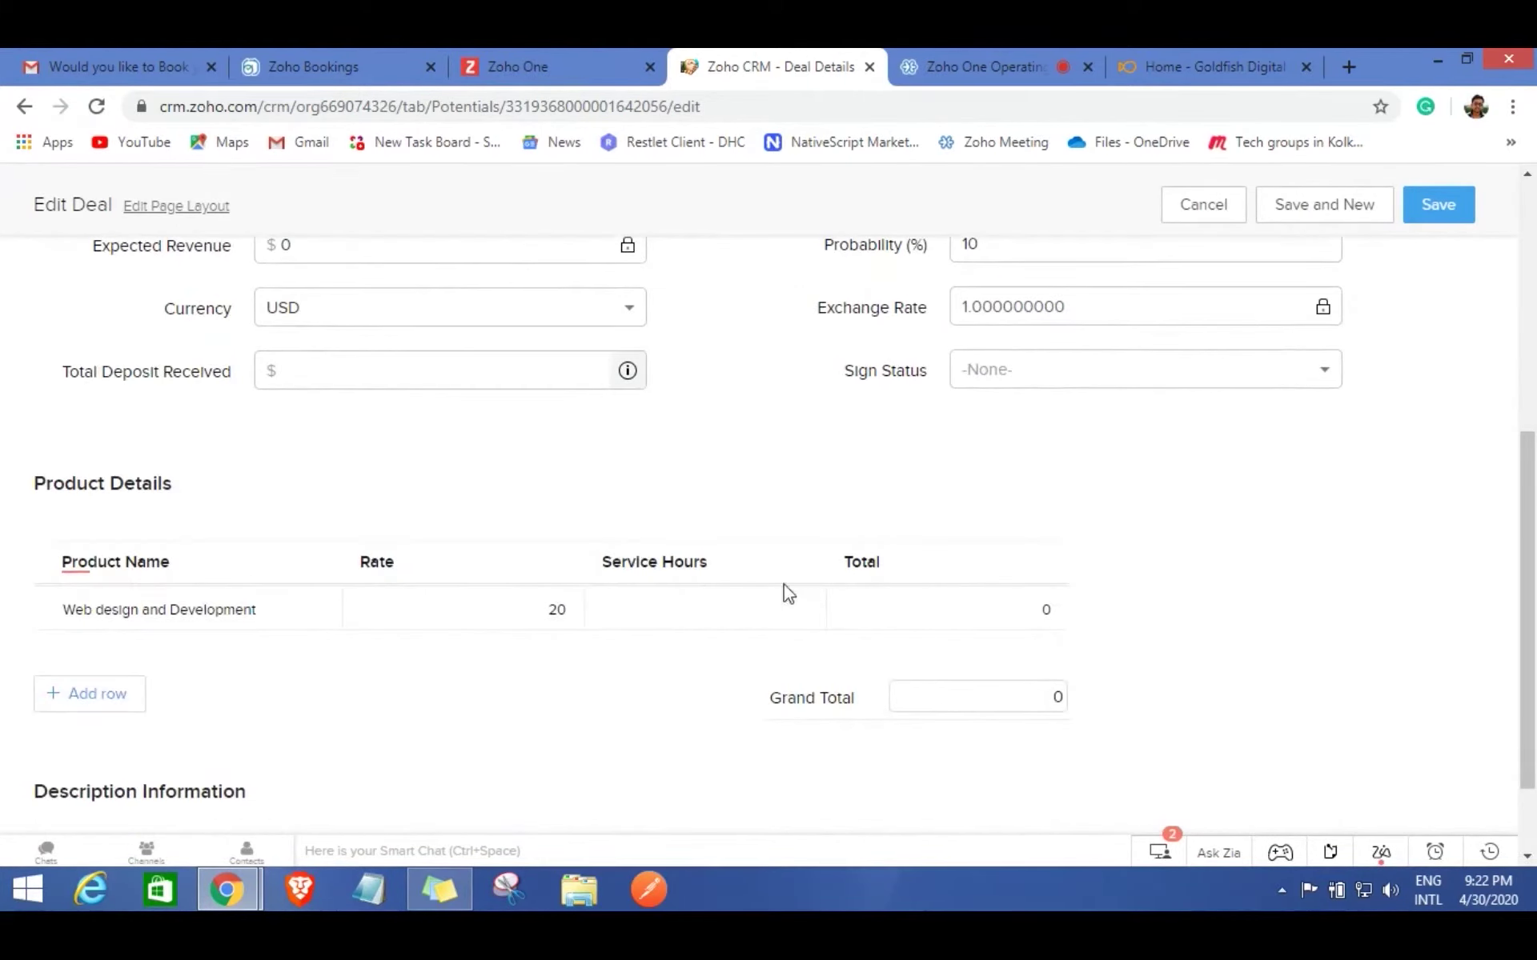
left_click(780, 609)
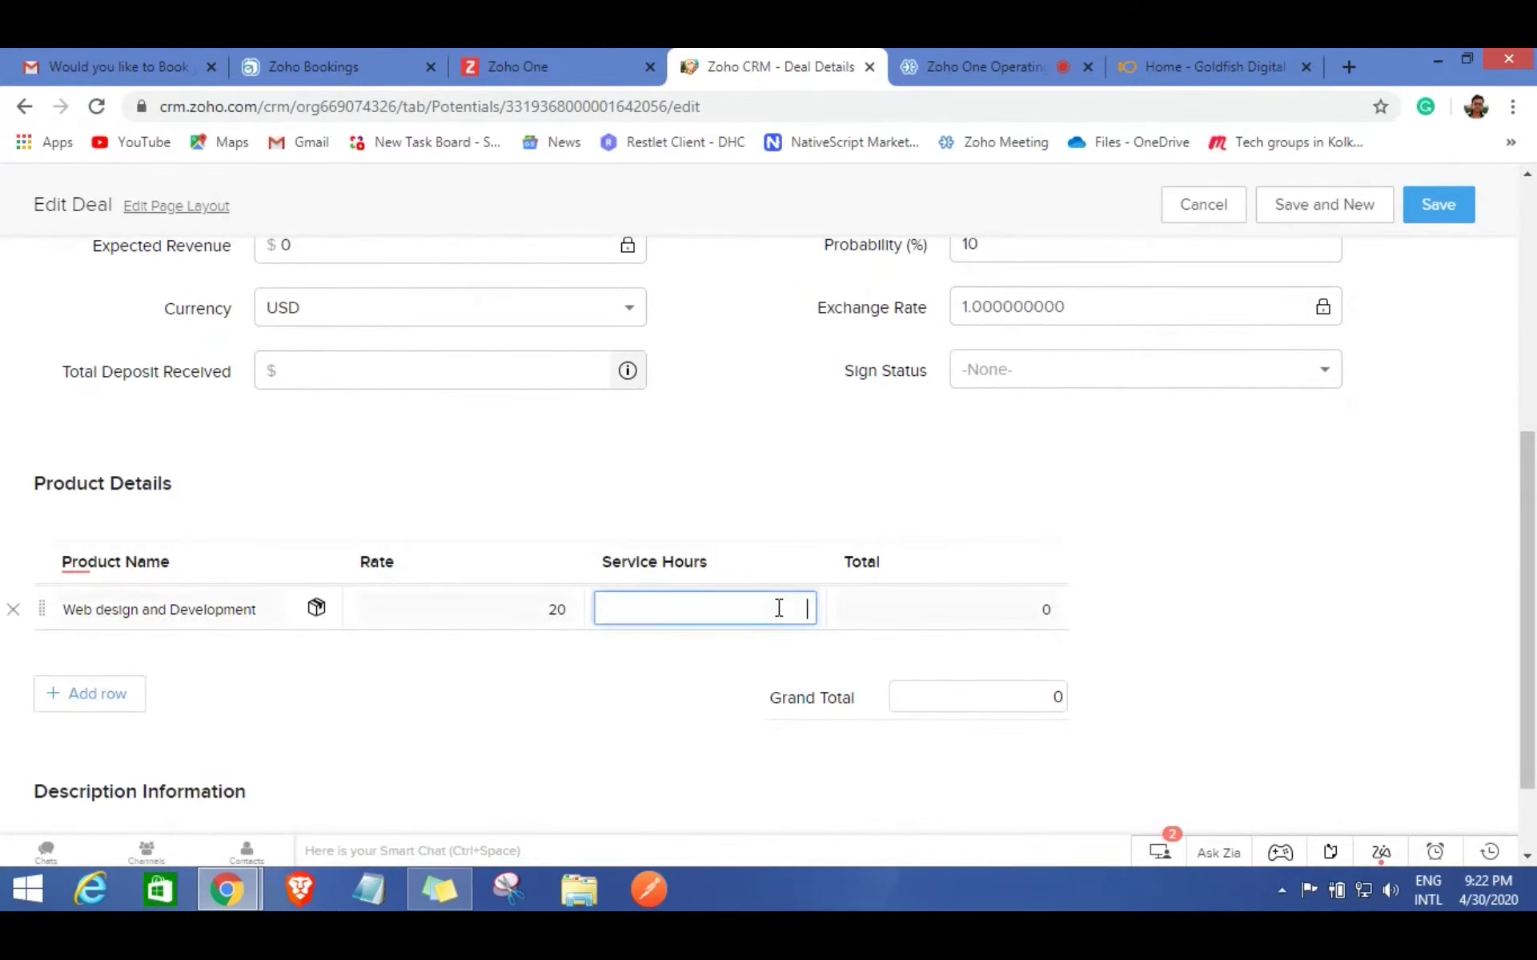
type("300")
left_click(746, 674)
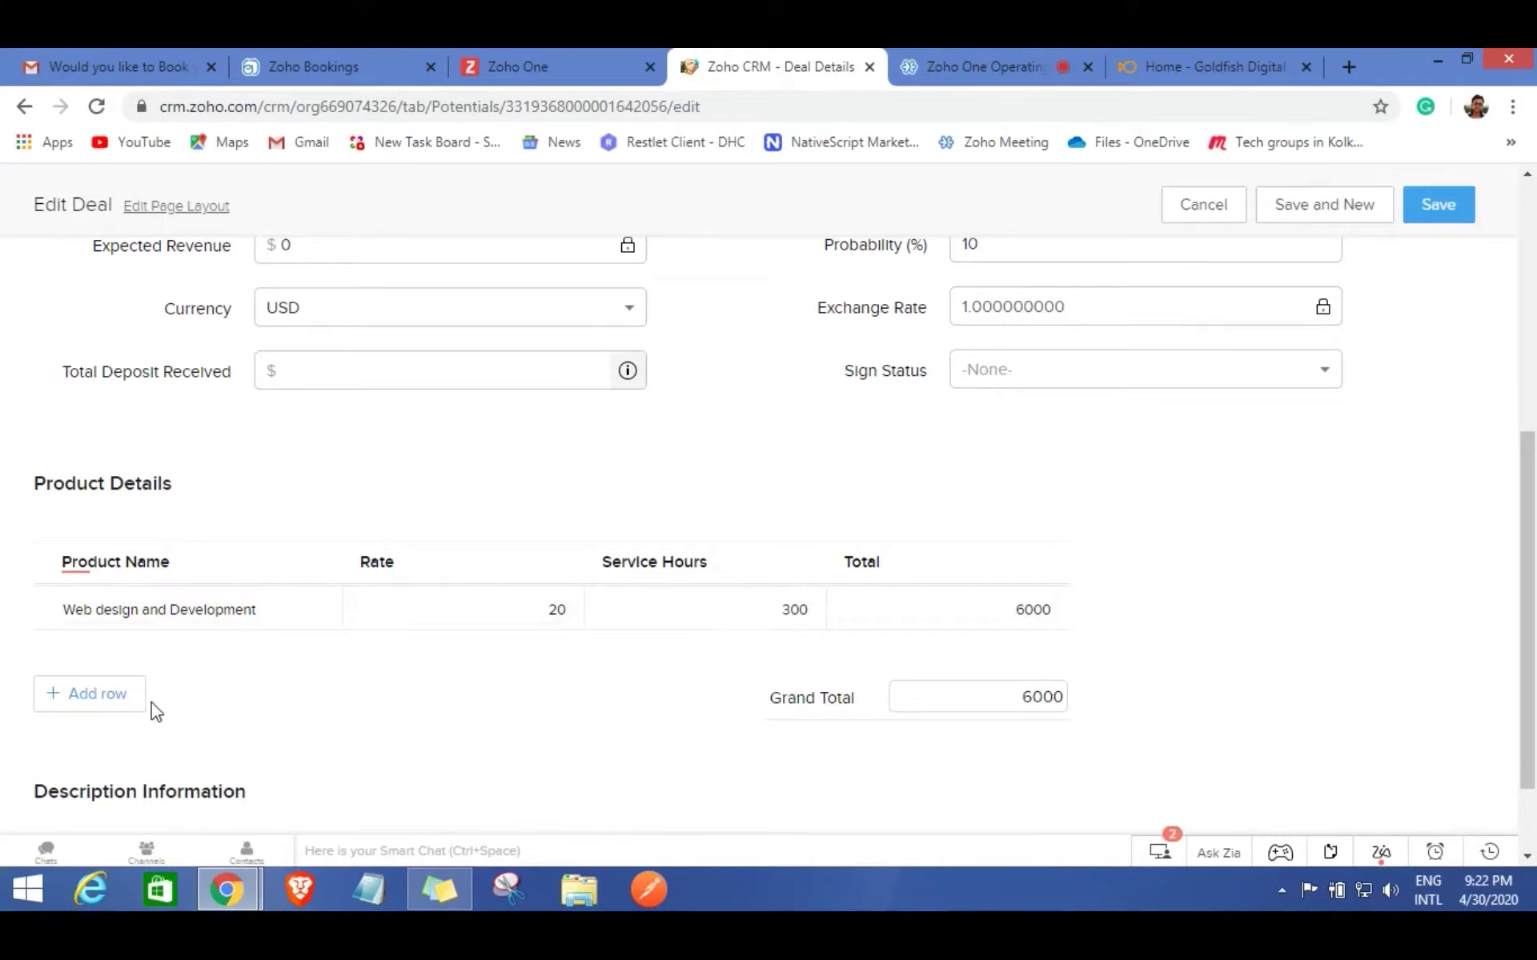
Add Content Marketing with 100 service hours and save the deal at $7,800.
left_click(124, 696)
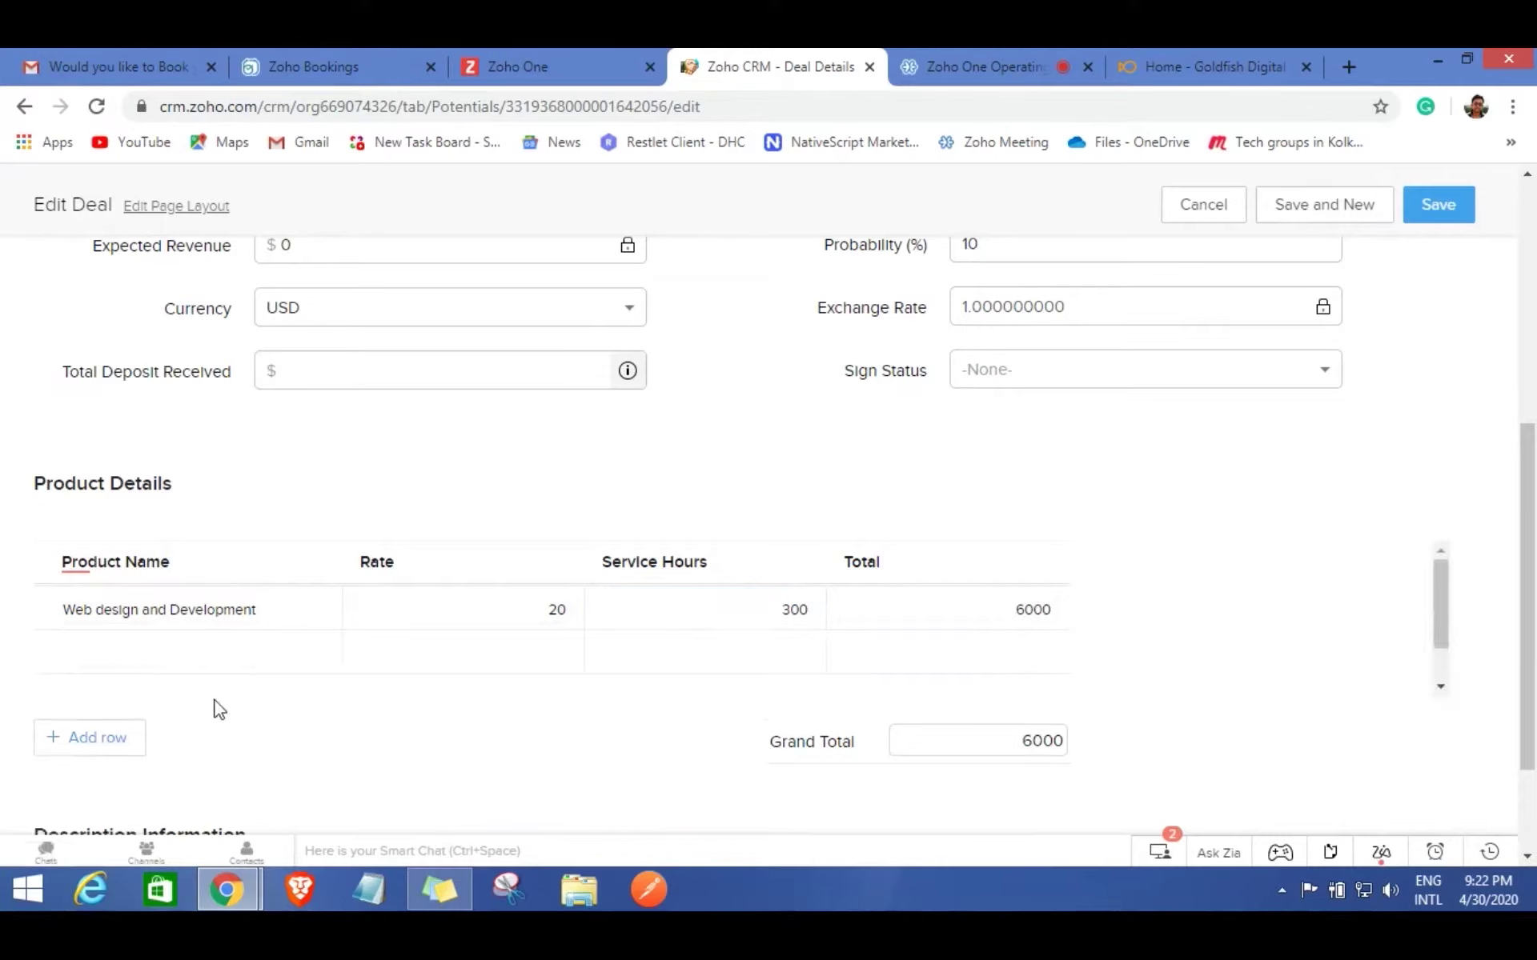
left_click(321, 651)
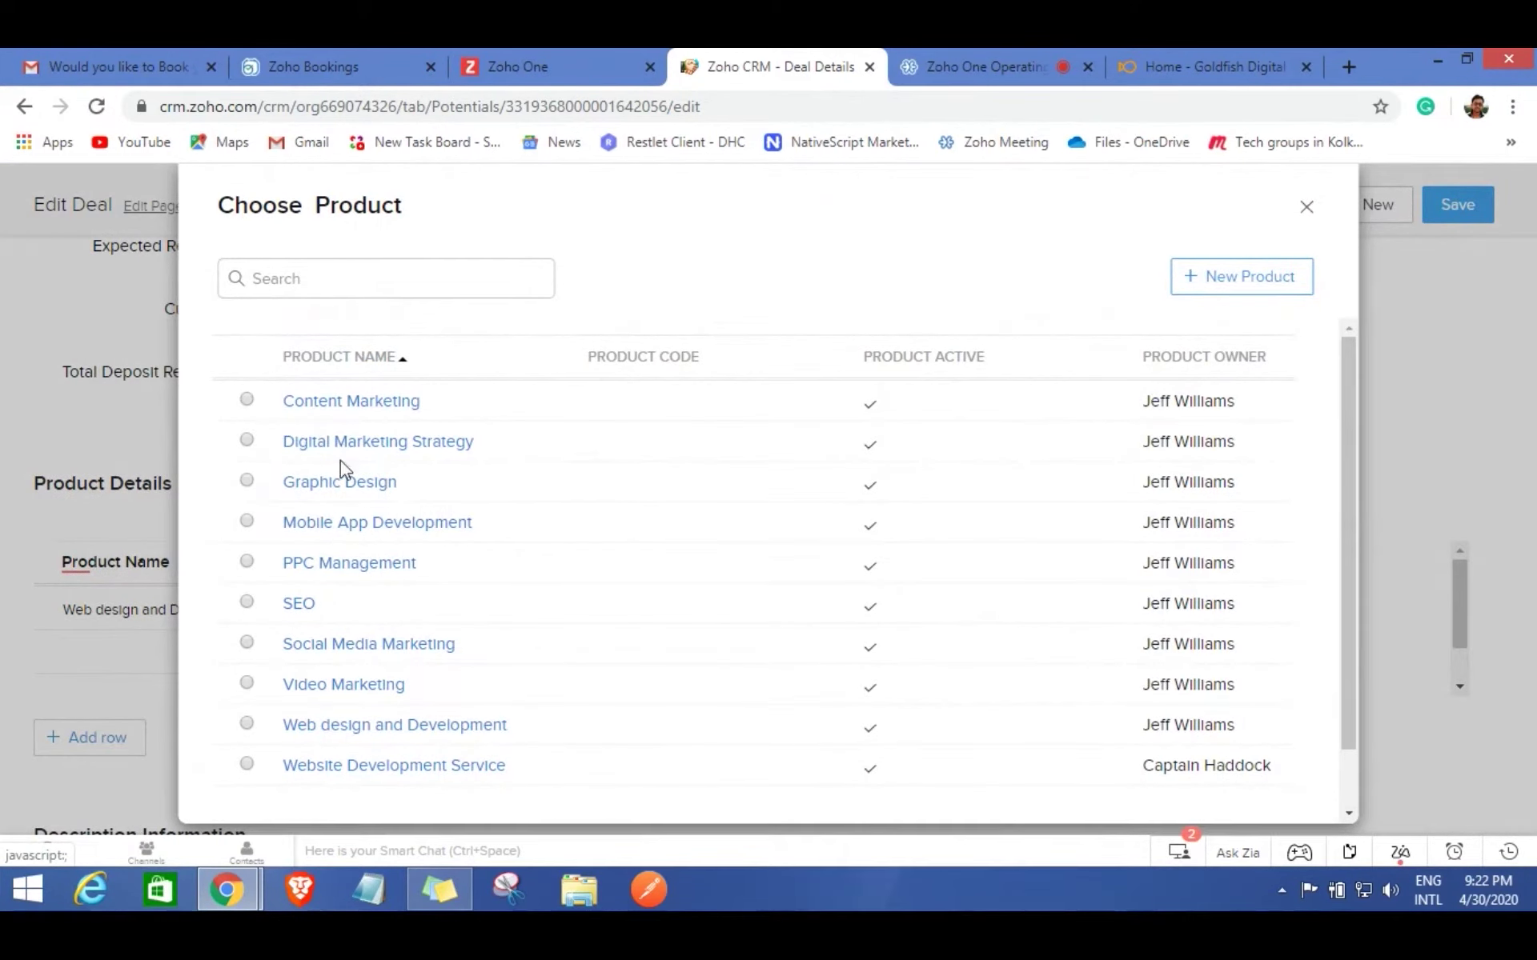
left_click(246, 400)
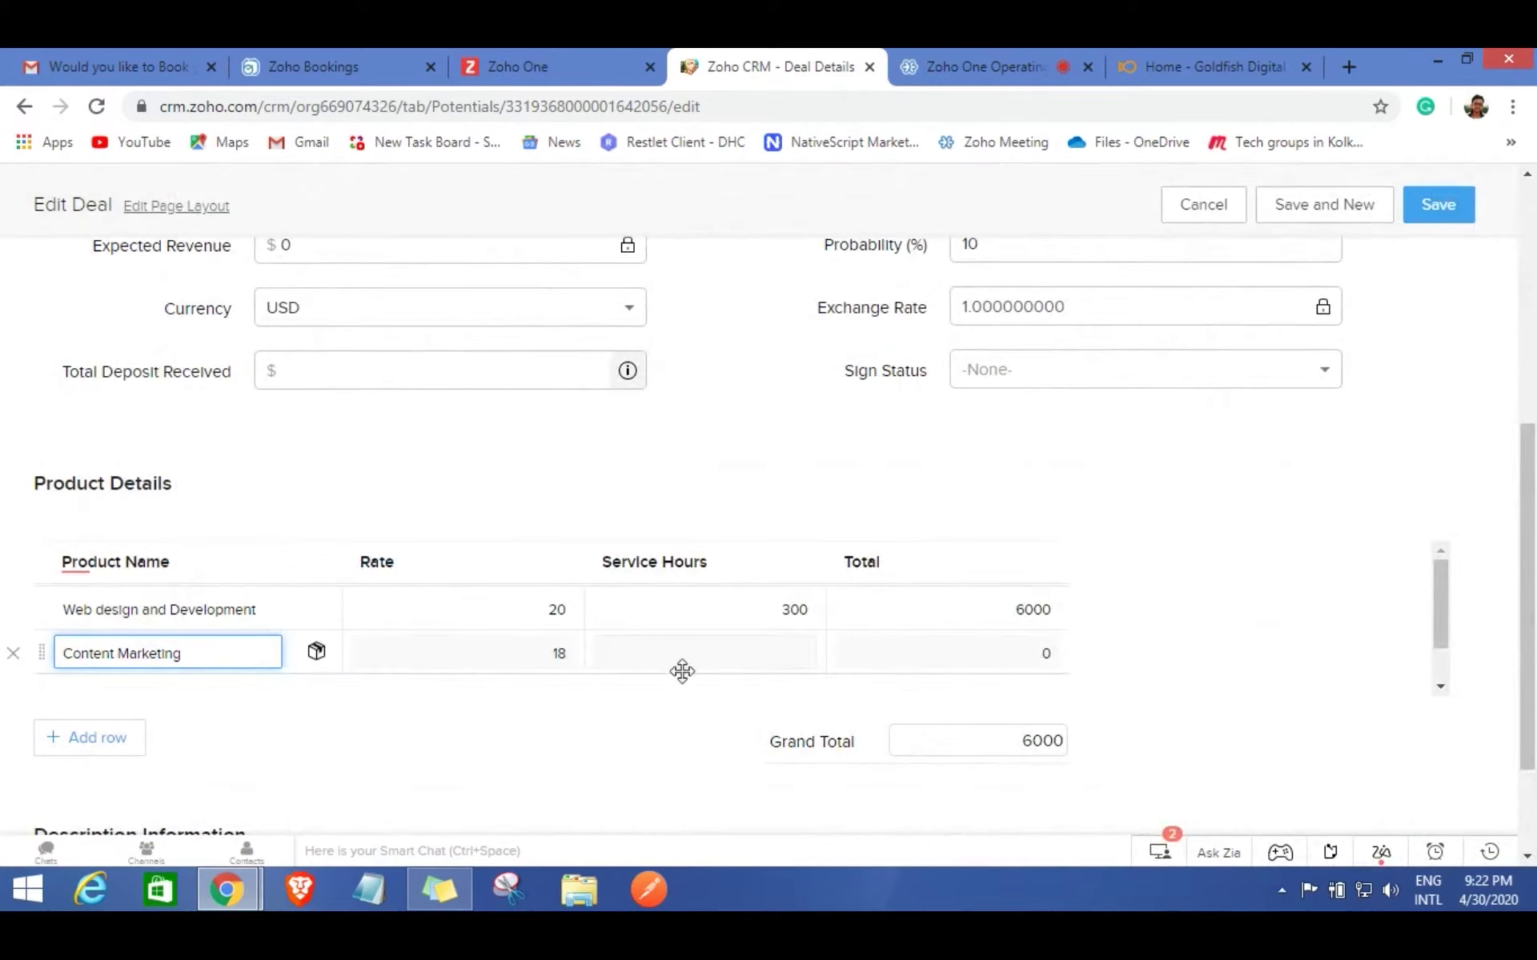
left_click(786, 650)
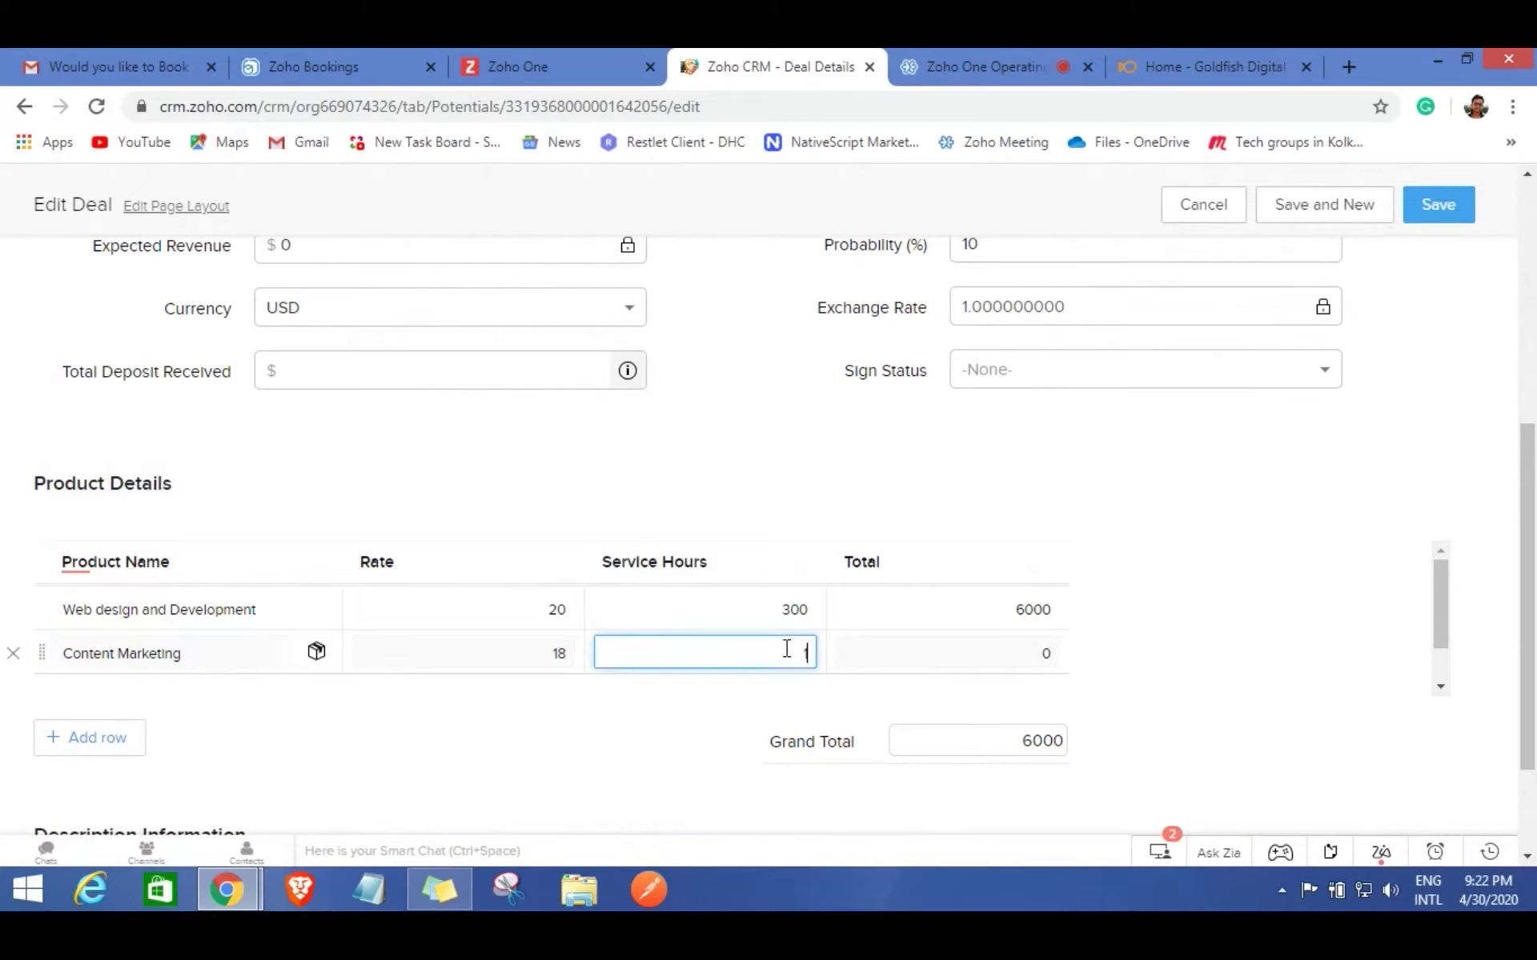
type("100")
left_click(703, 713)
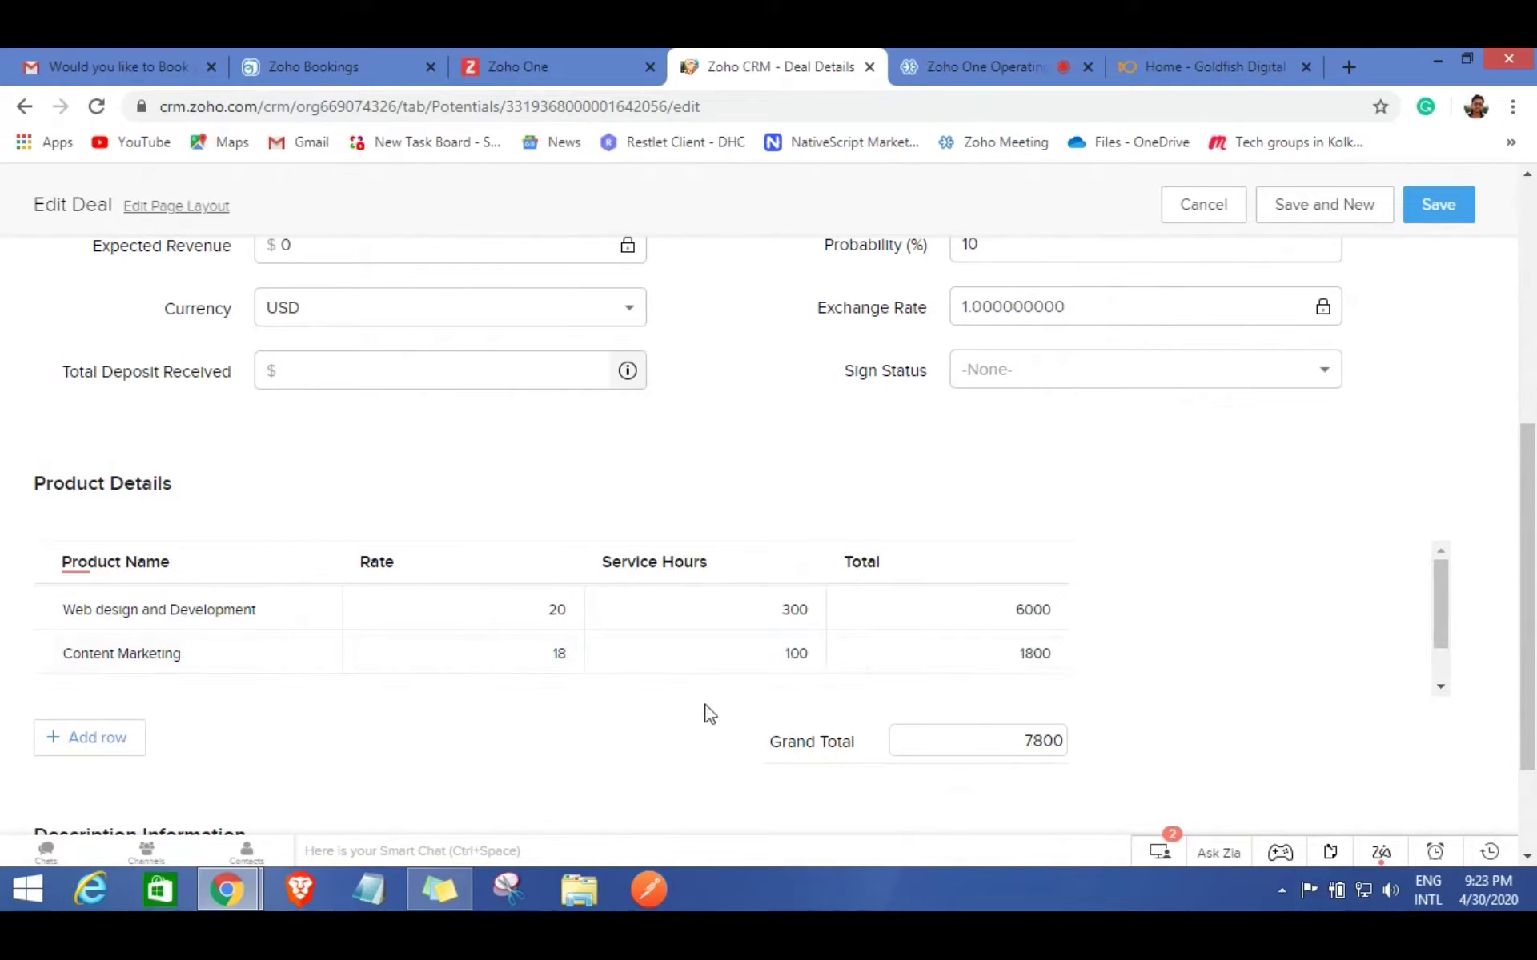
left_click(1435, 204)
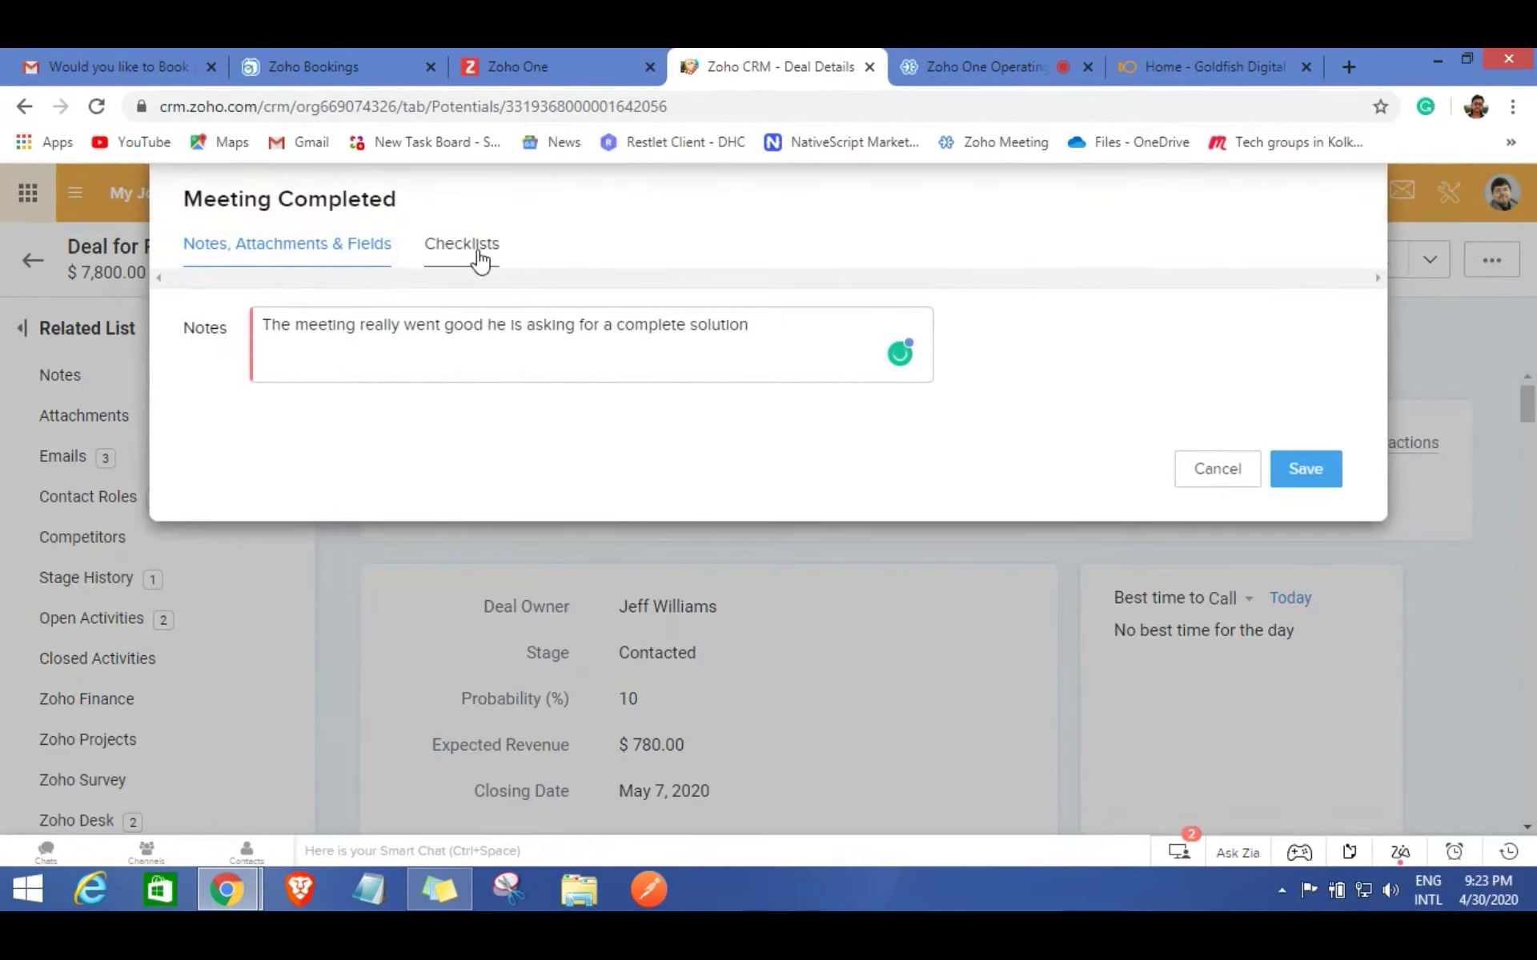
Tick Yes on the 'Can you please add Products?' checklist and save Meeting Completed.
left_click(475, 250)
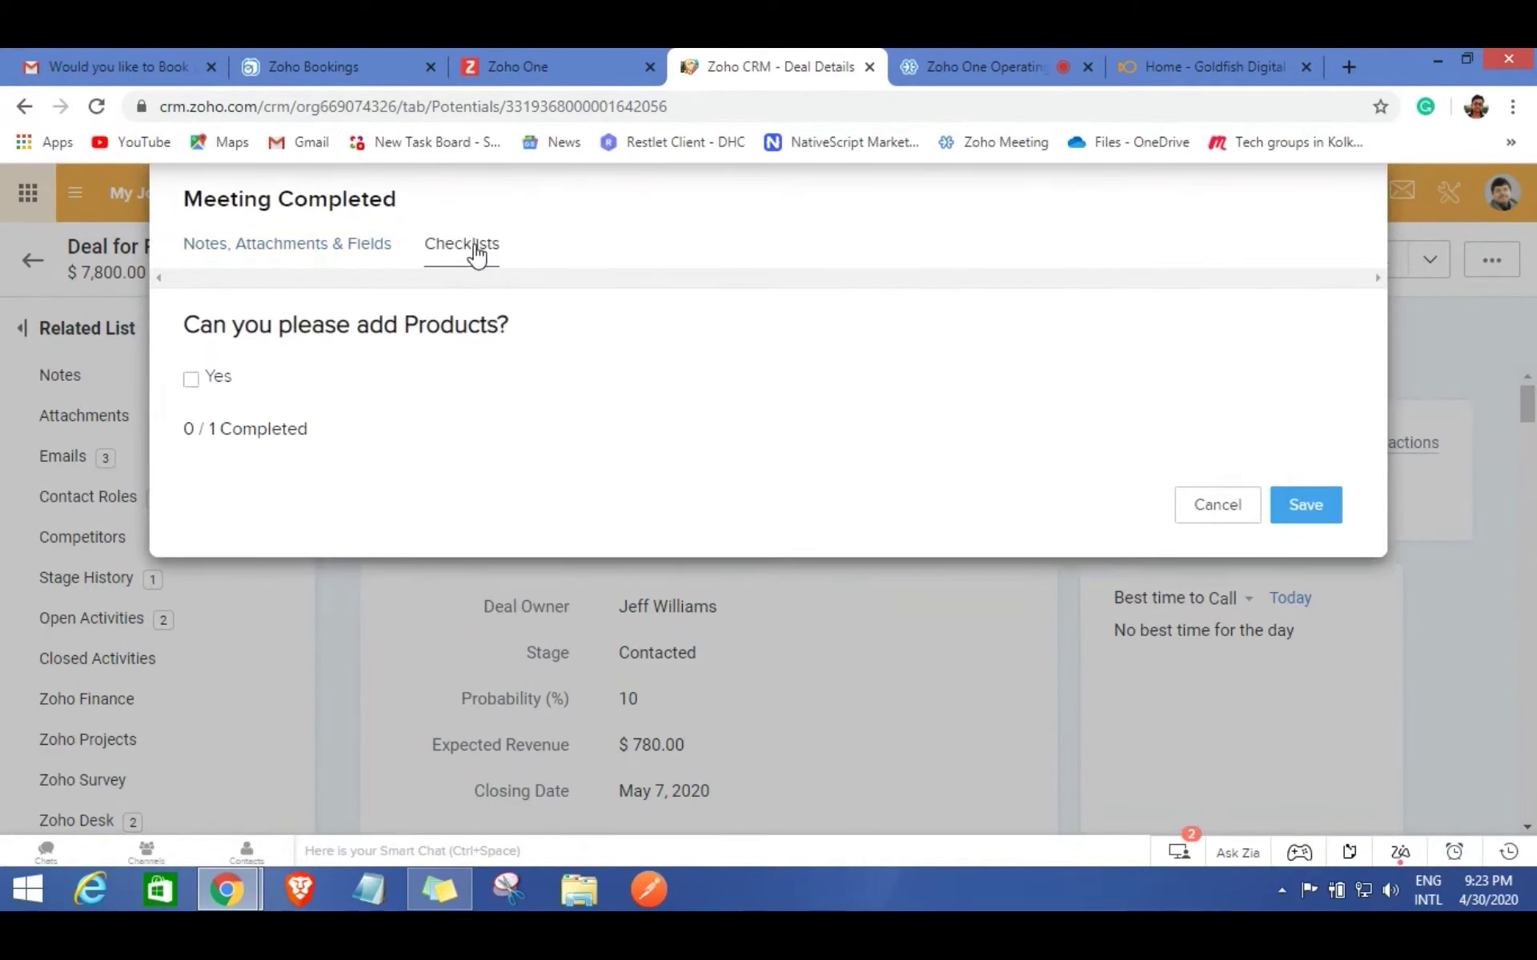
left_click(190, 382)
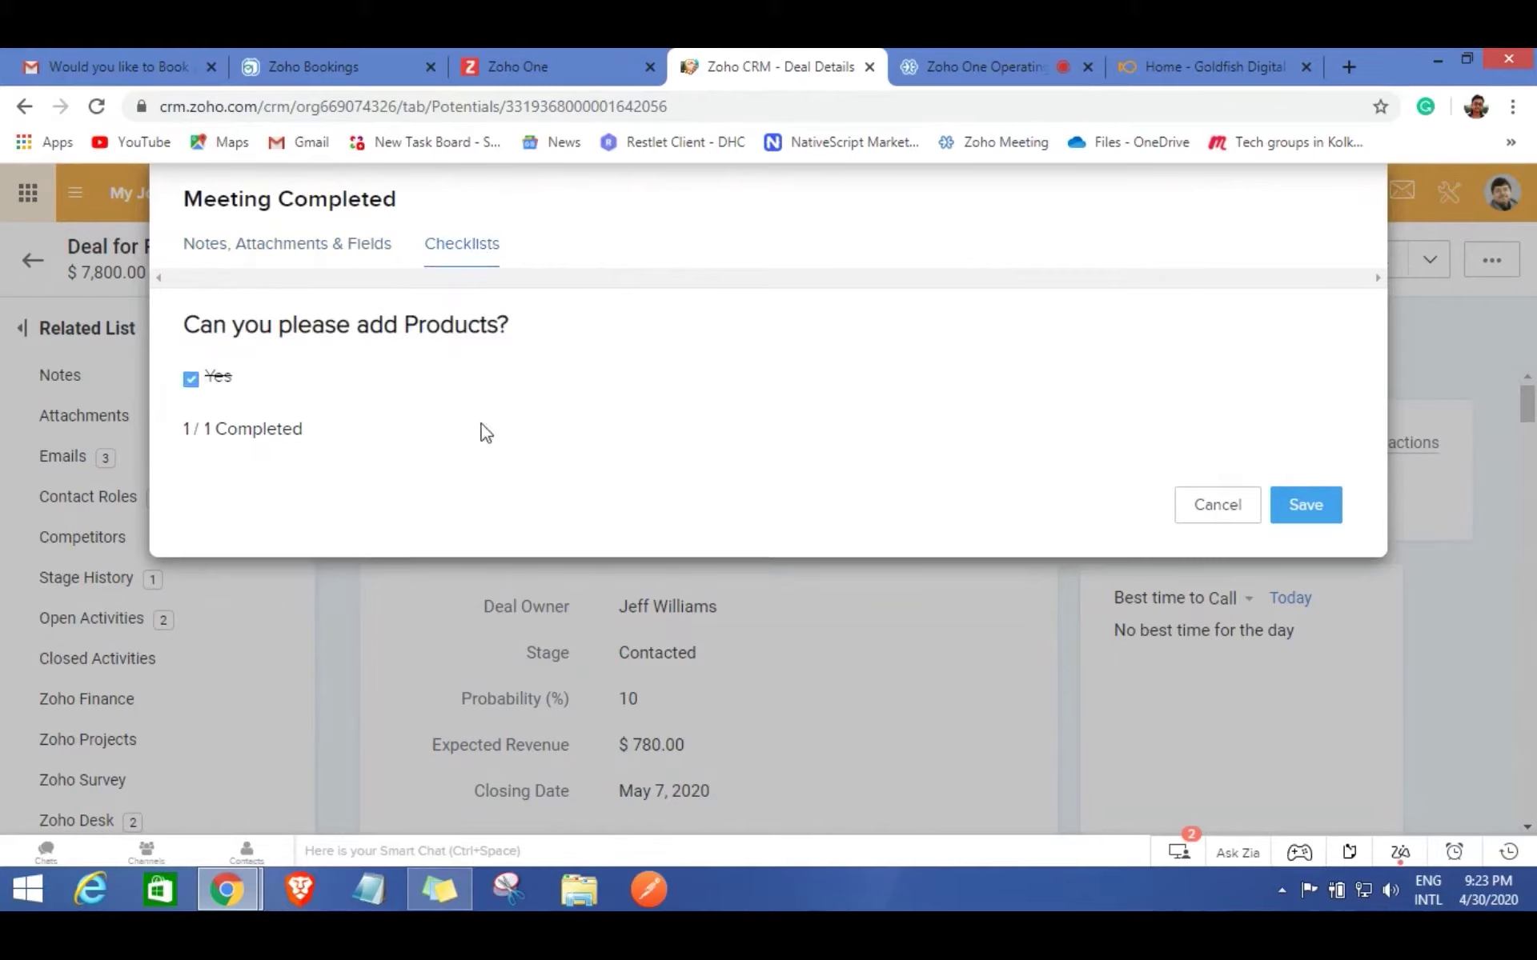
left_click(1307, 507)
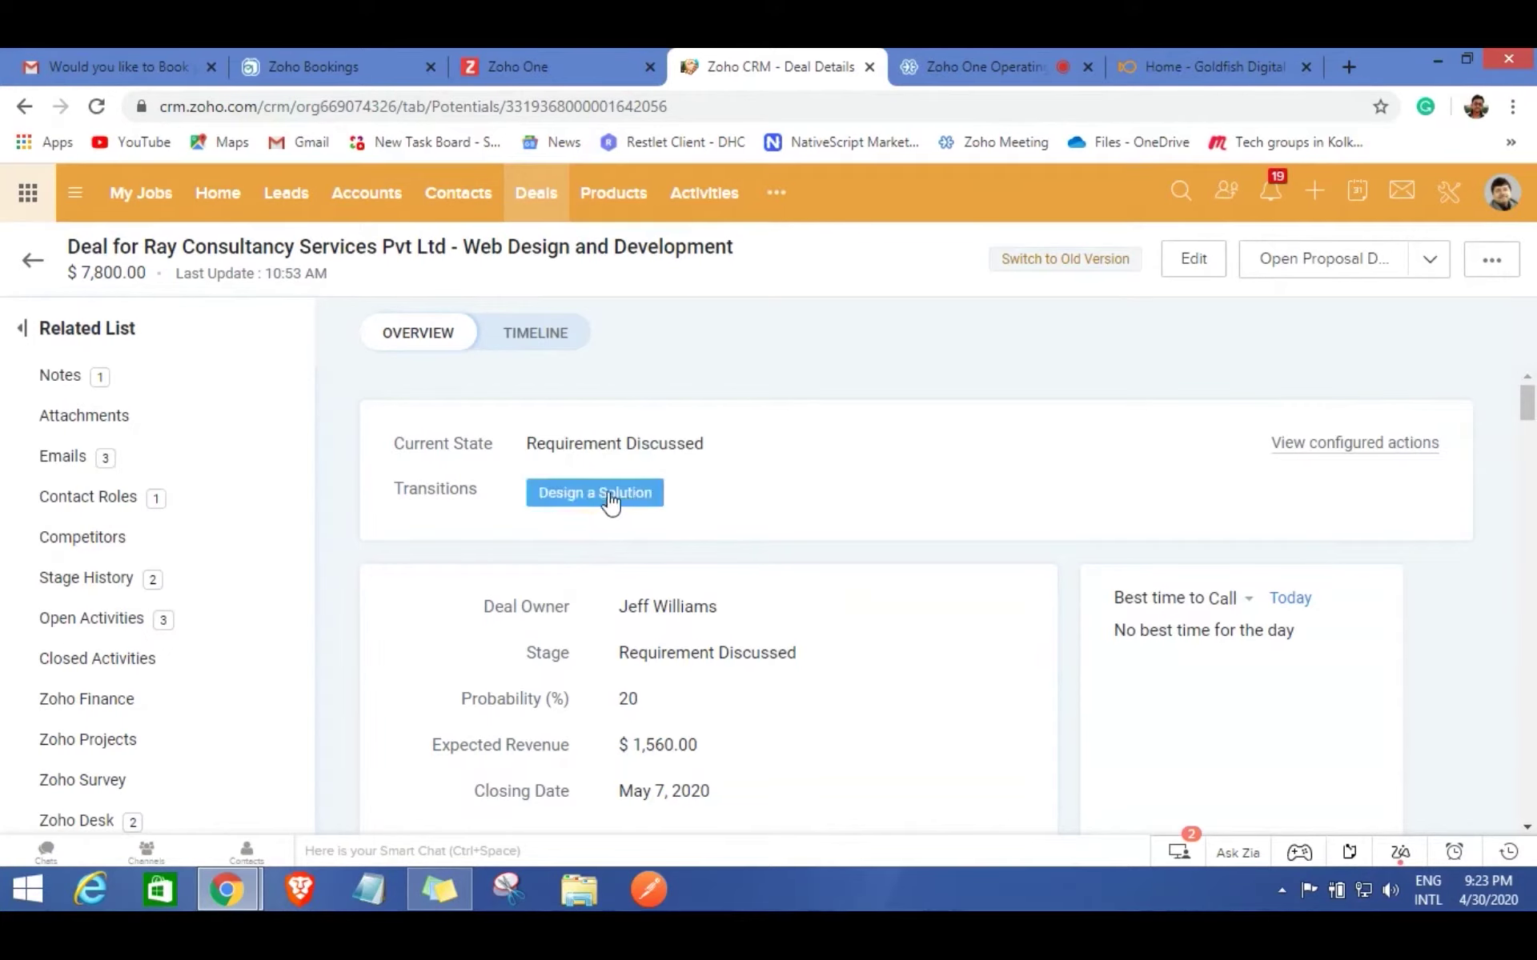
Complete Design a Solution with its company-logo checklist ticked Yes.
left_click(610, 500)
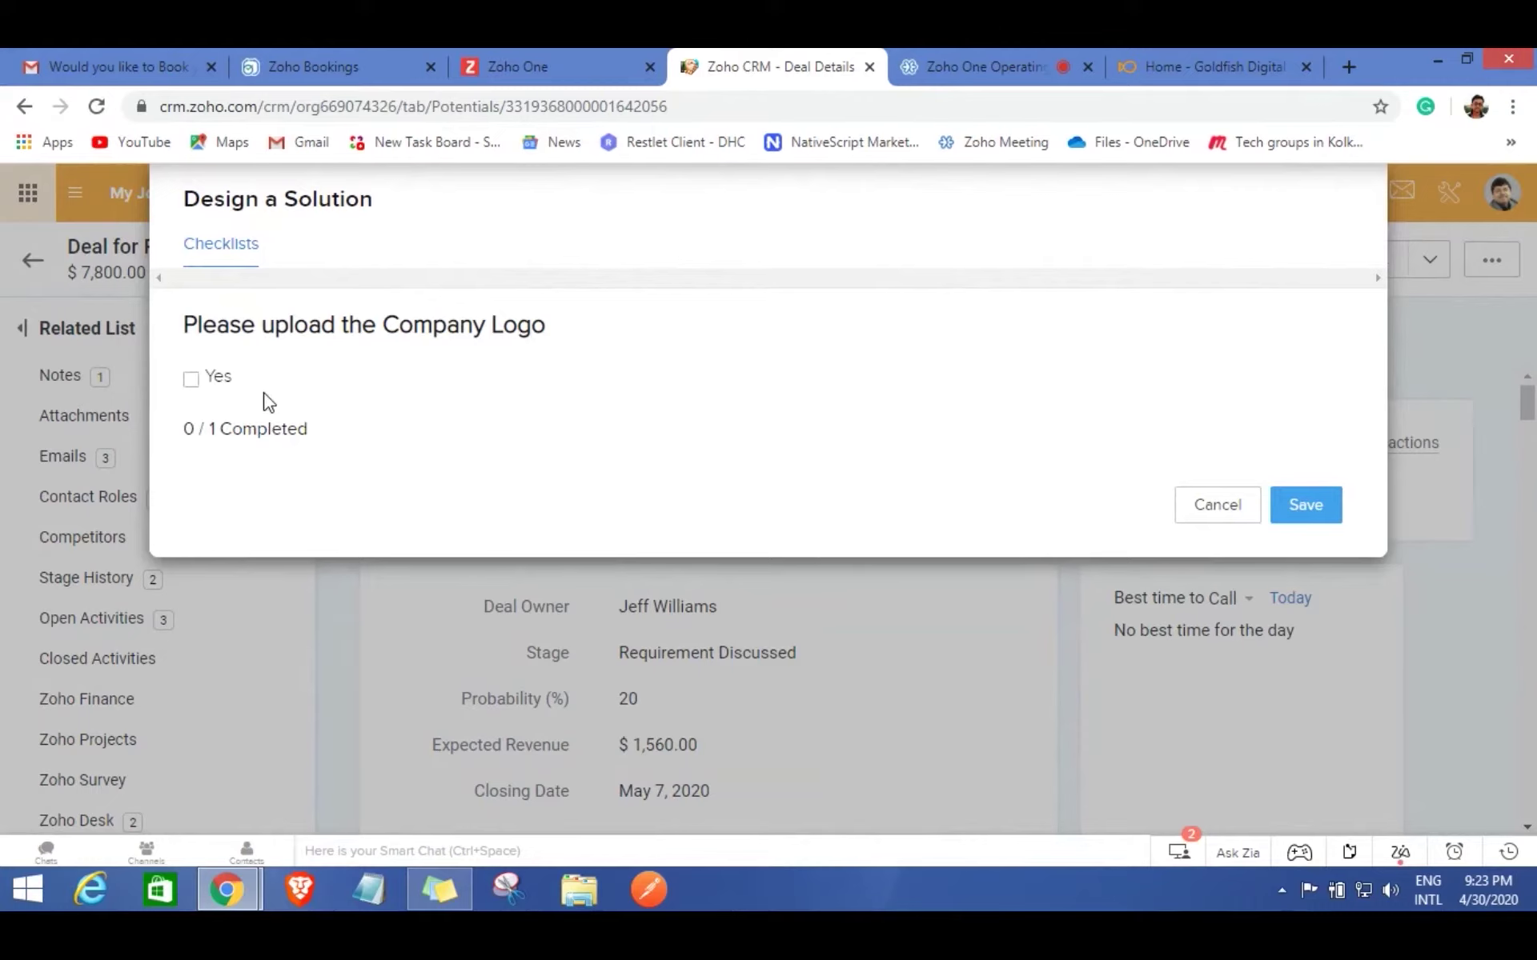
left_click(192, 389)
left_click(1300, 505)
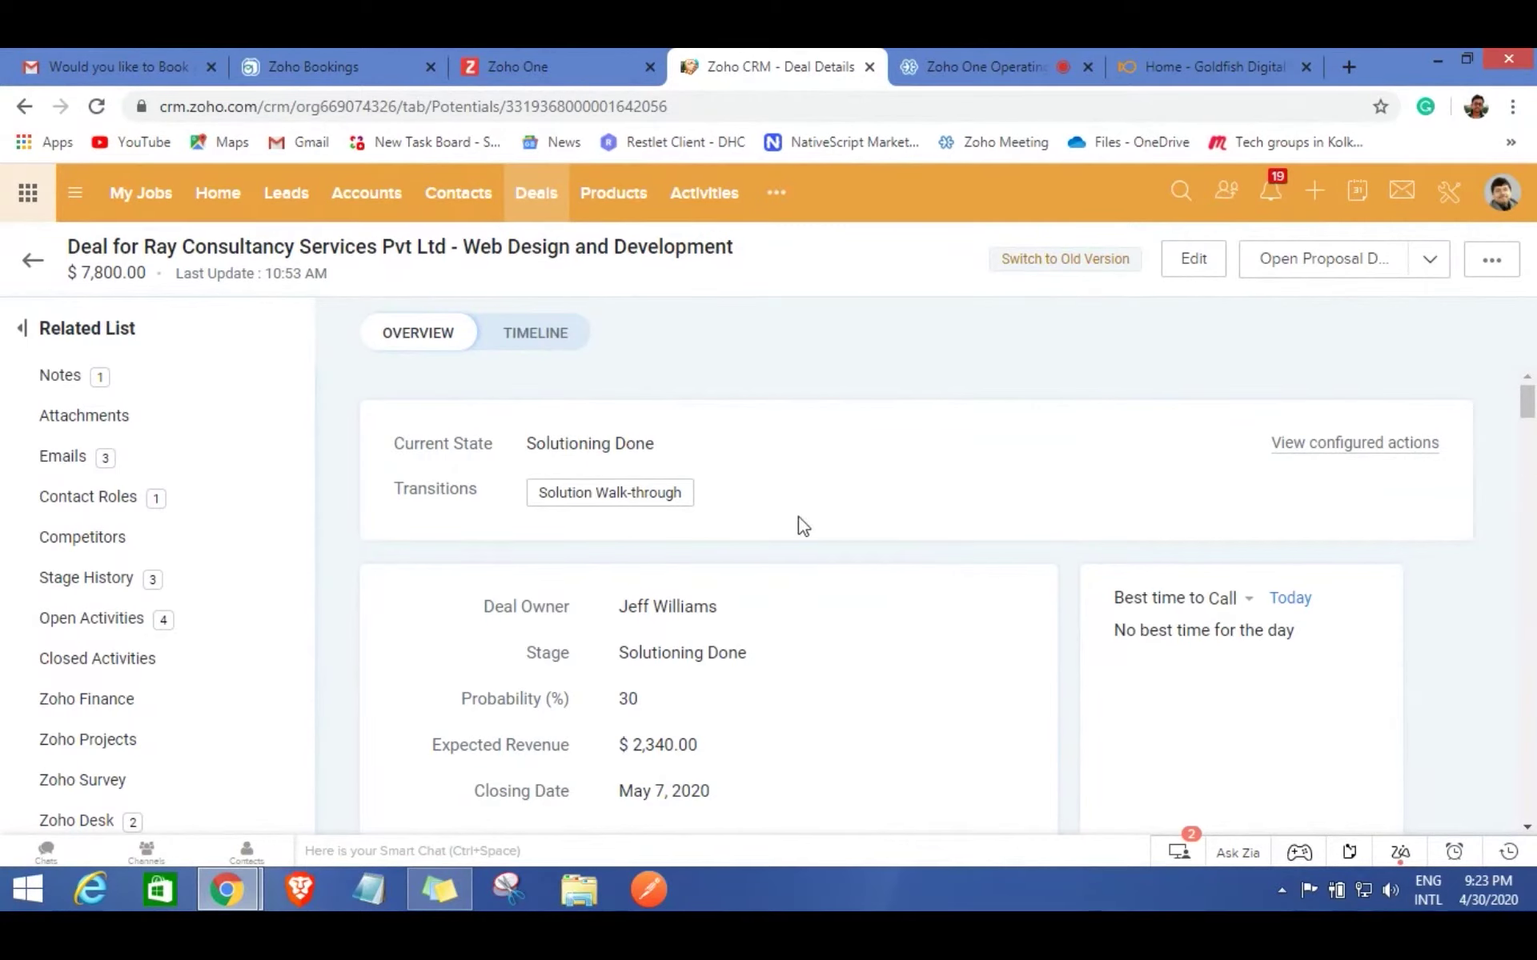
Complete Solution Walk-through with the note 'He really liked it and looking for a proposal'.
left_click(619, 499)
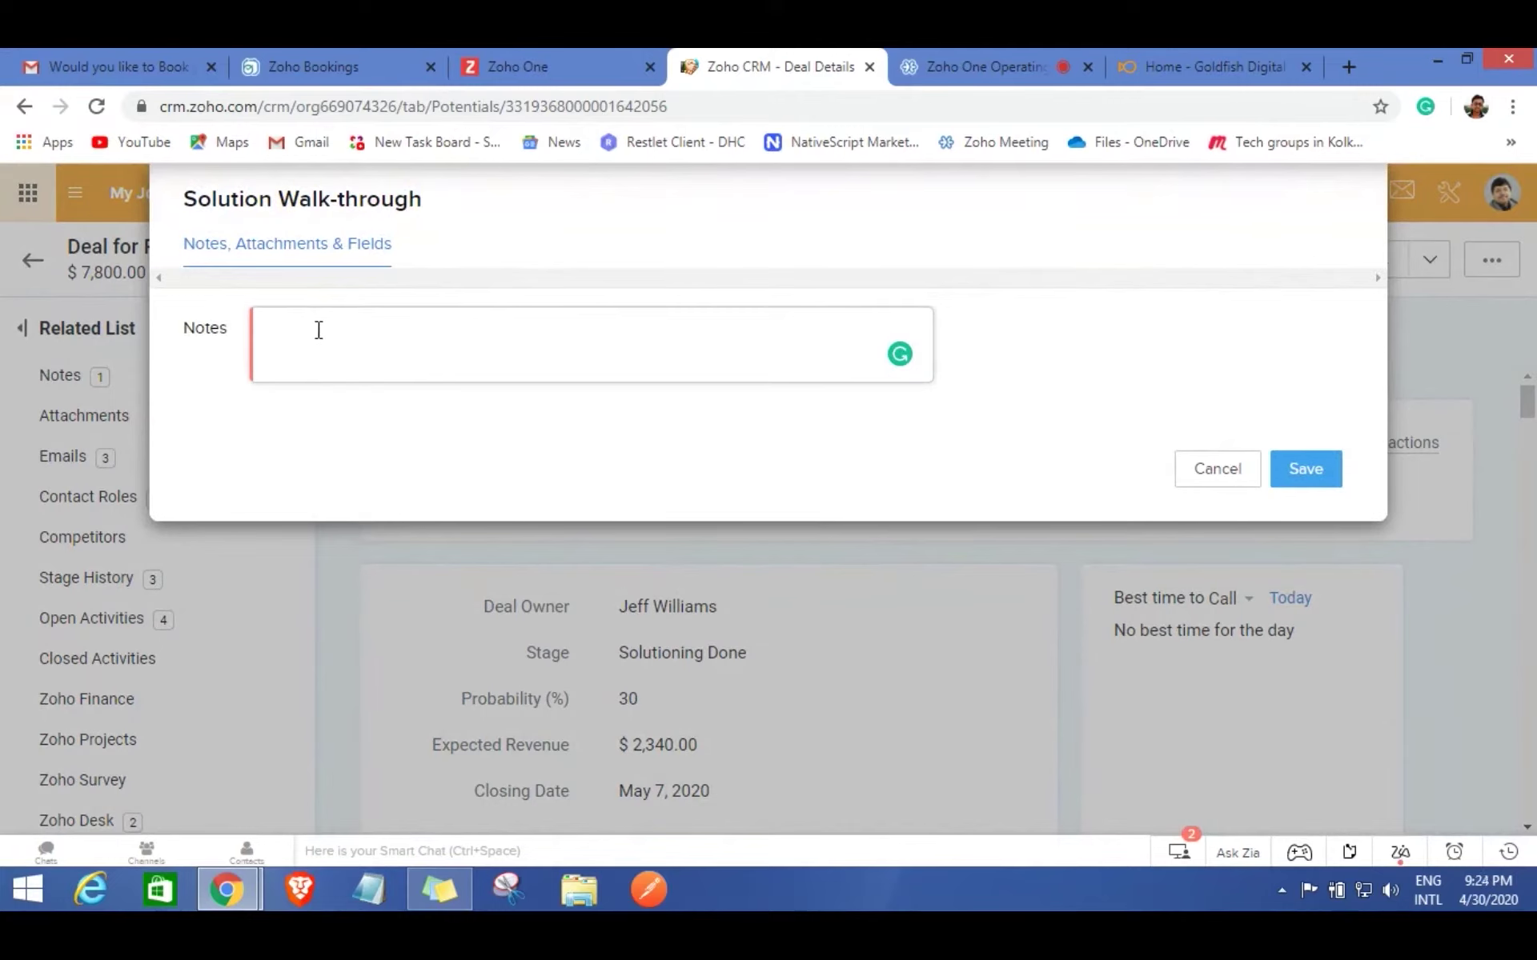
type("He really like")
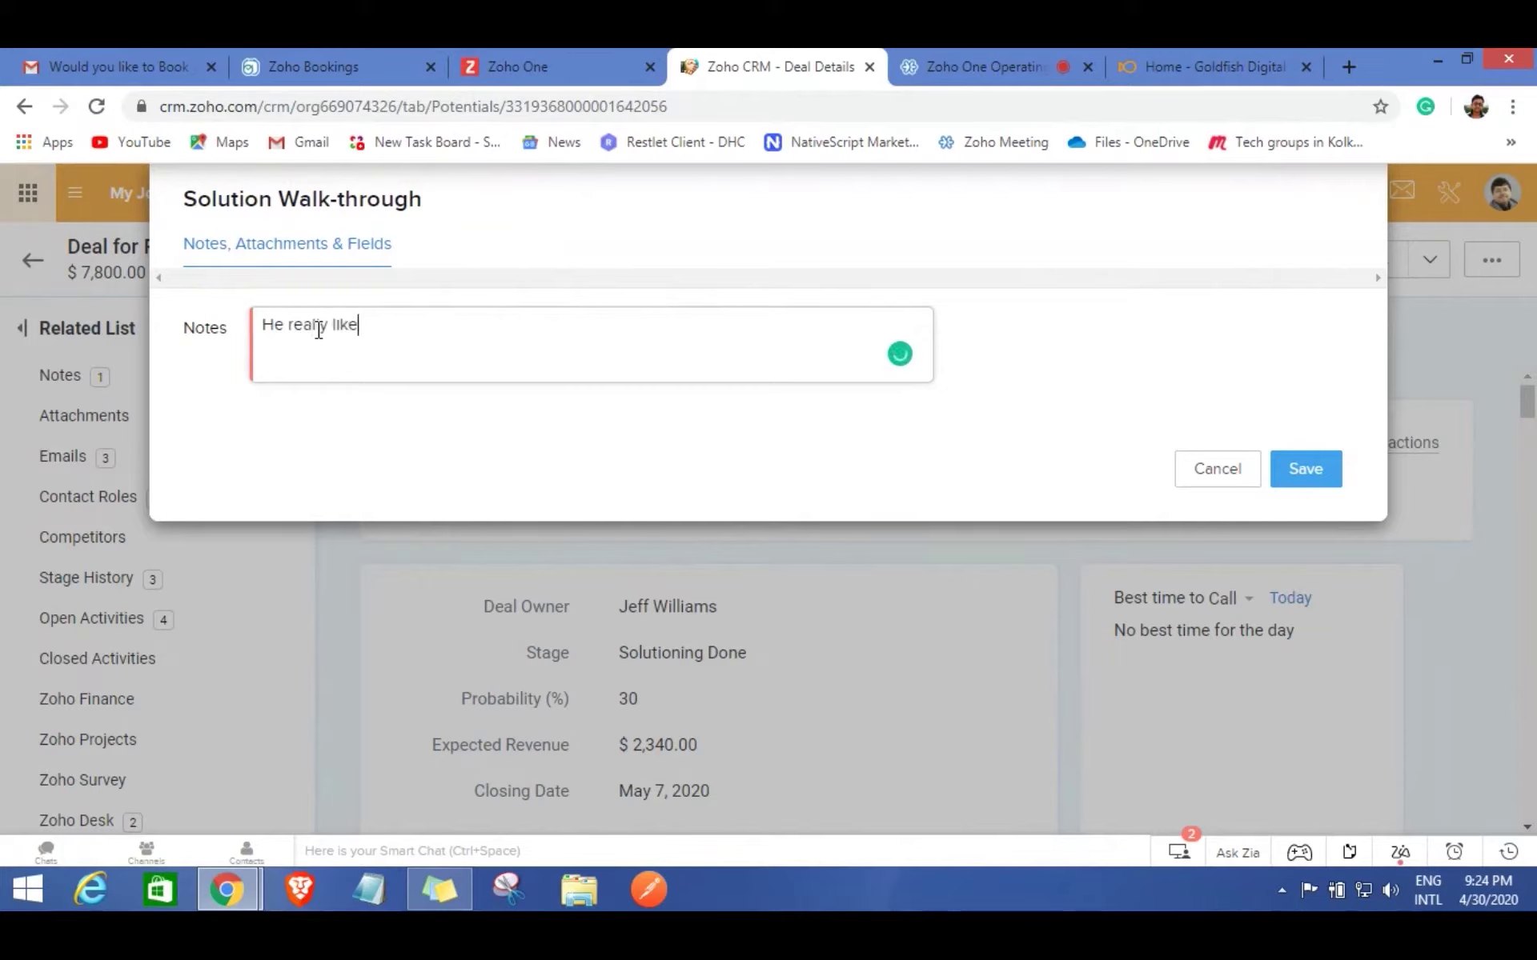
type("d it and looking for ")
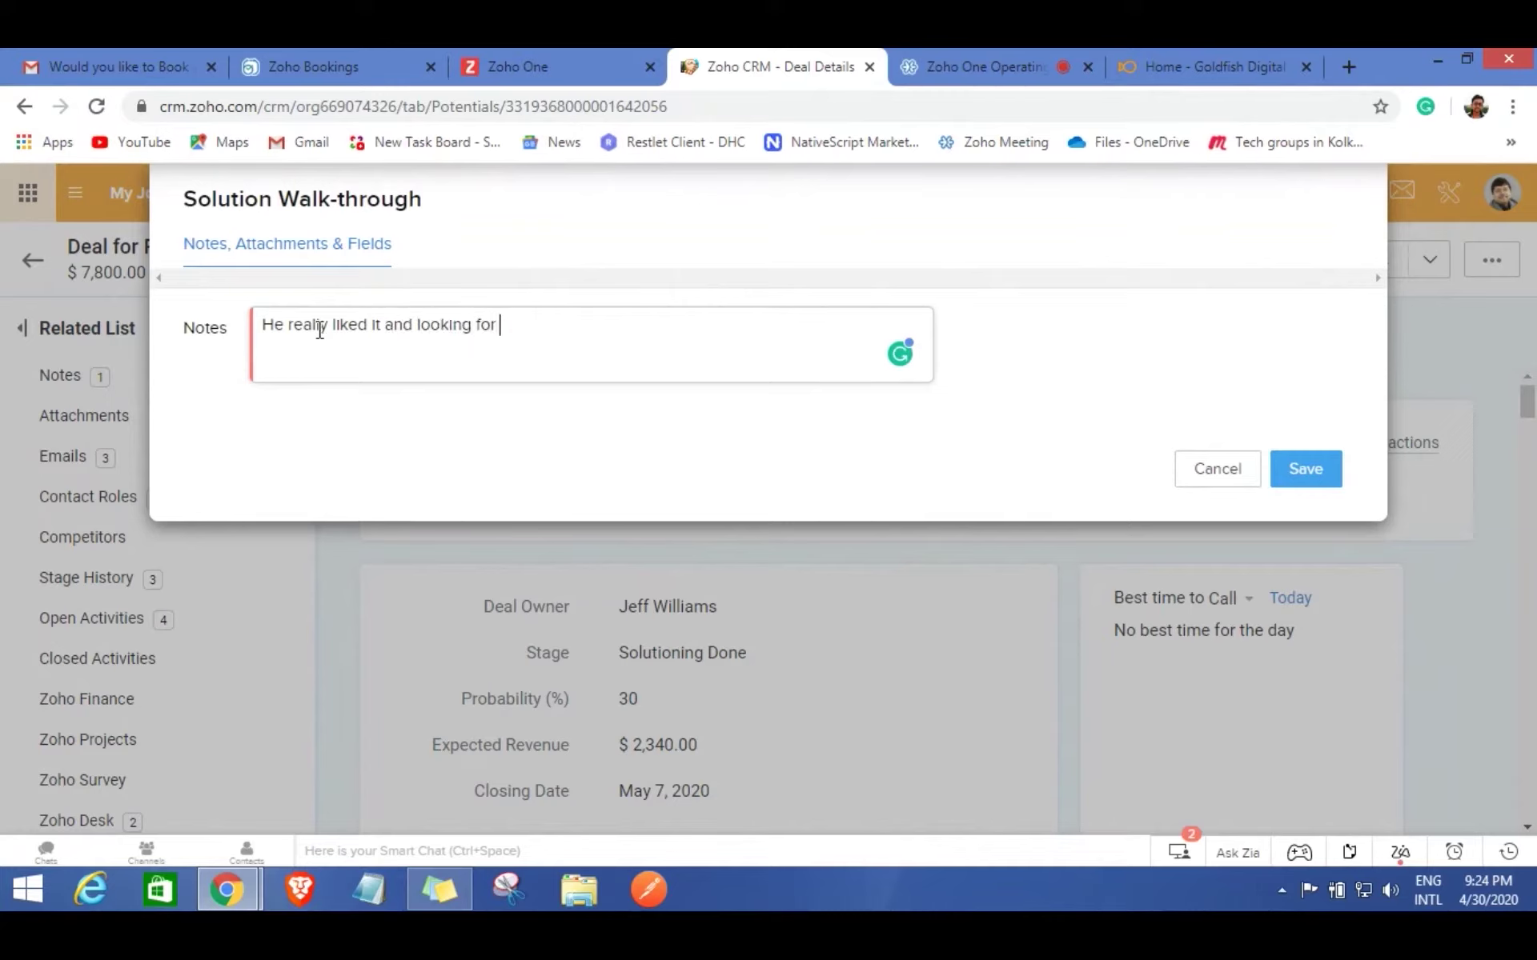
type("a proposal")
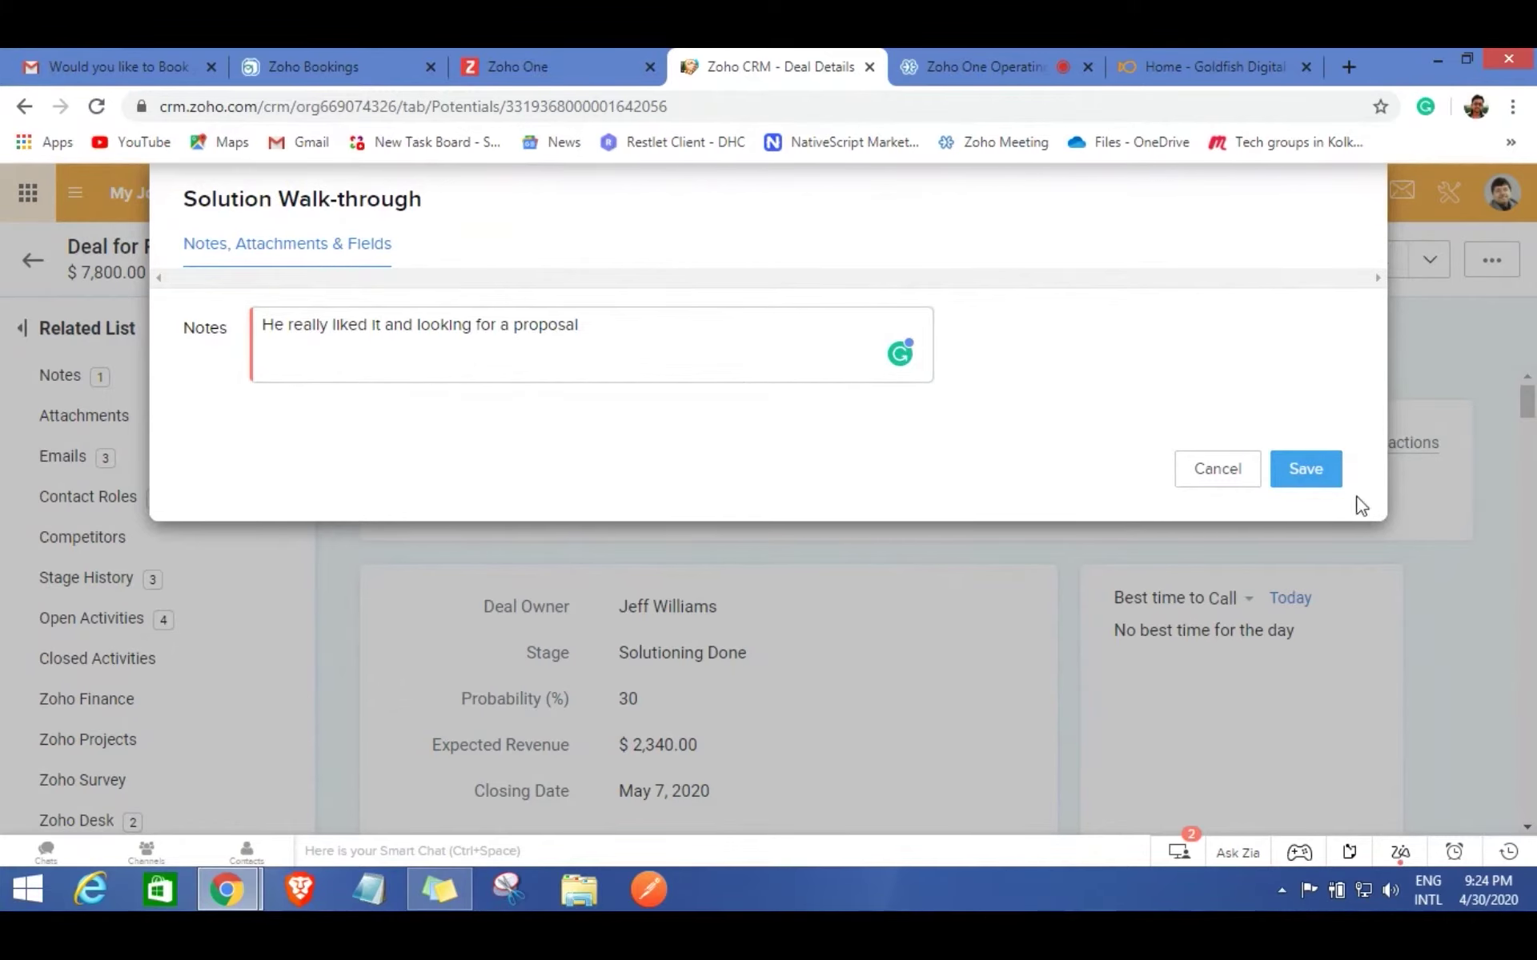
left_click(1314, 471)
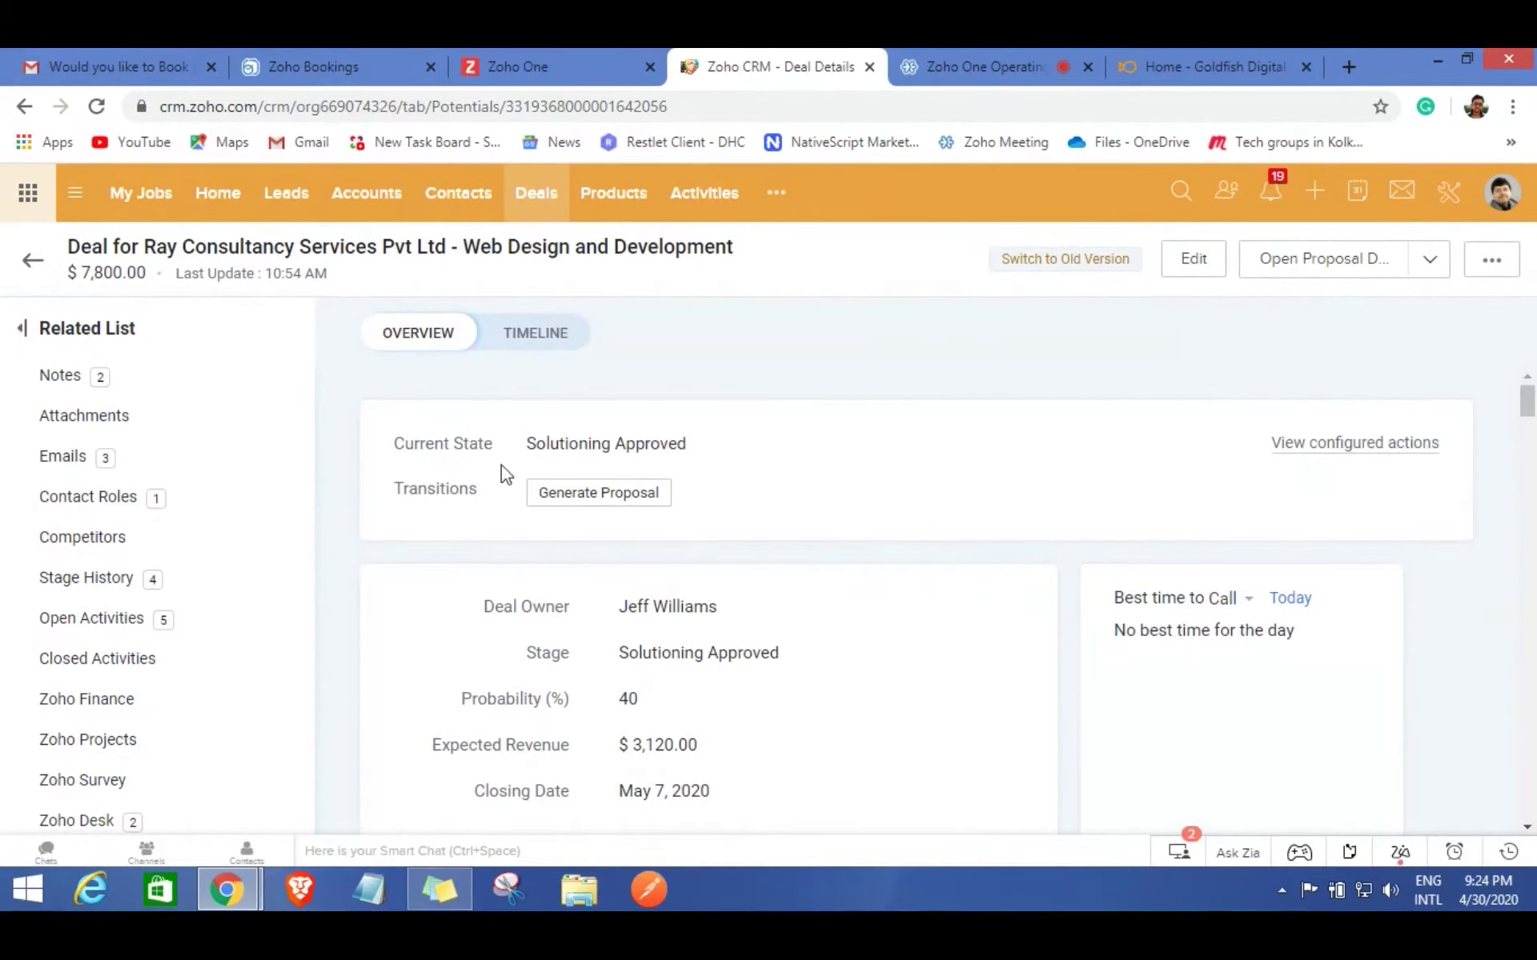
Generate the proposal, reload to see Proposal Prepared, and open the proposal document.
left_click(601, 494)
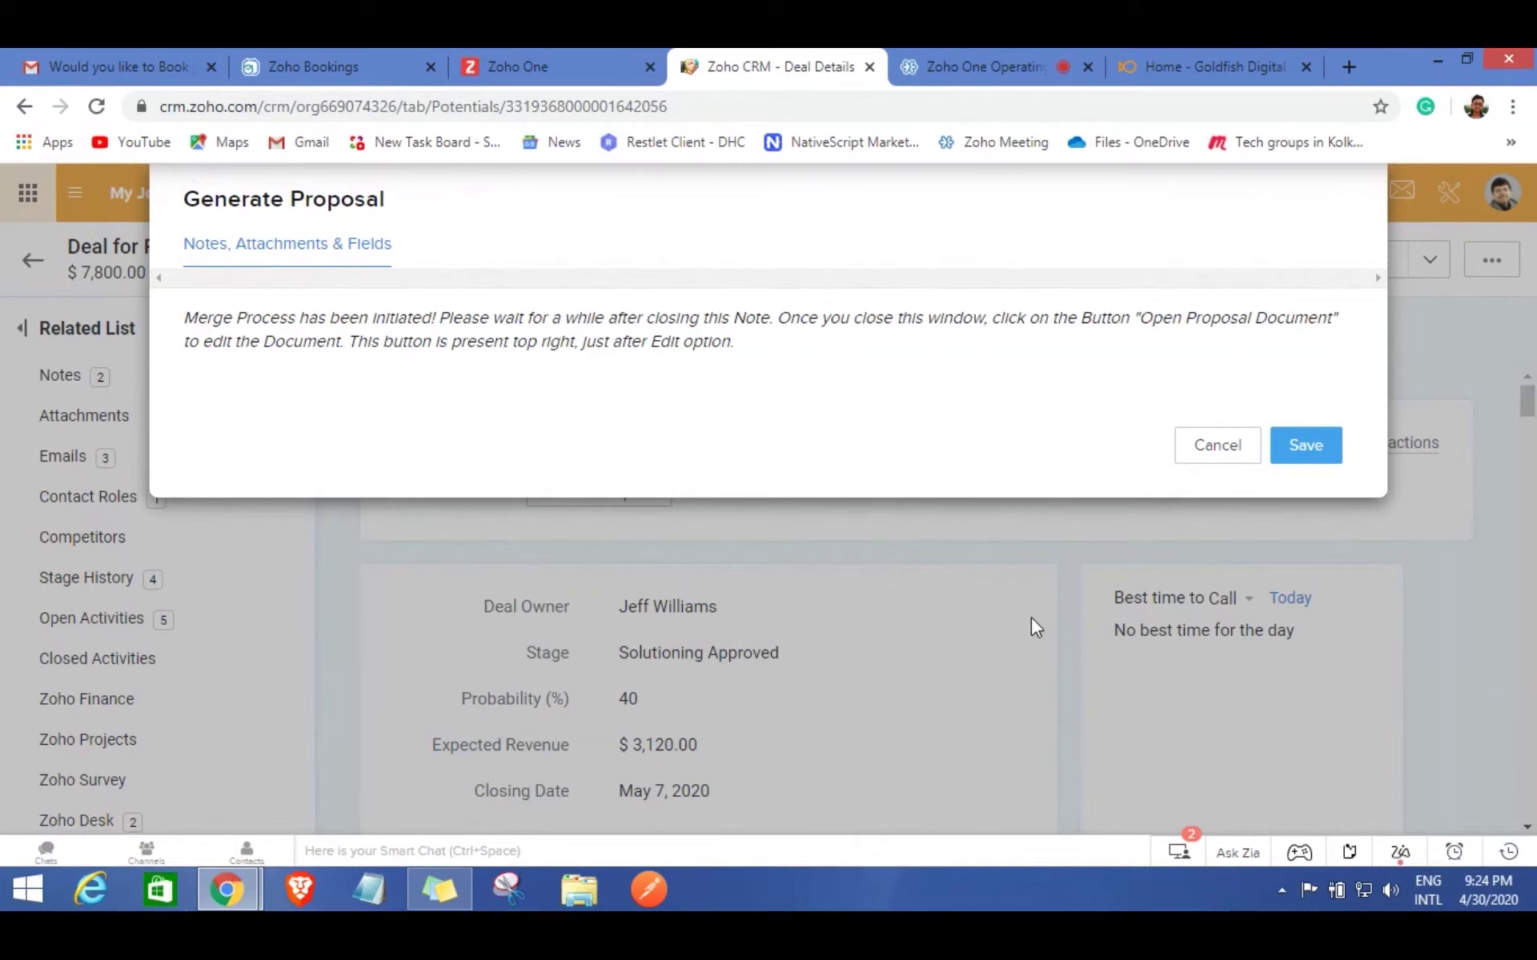
left_click(1307, 446)
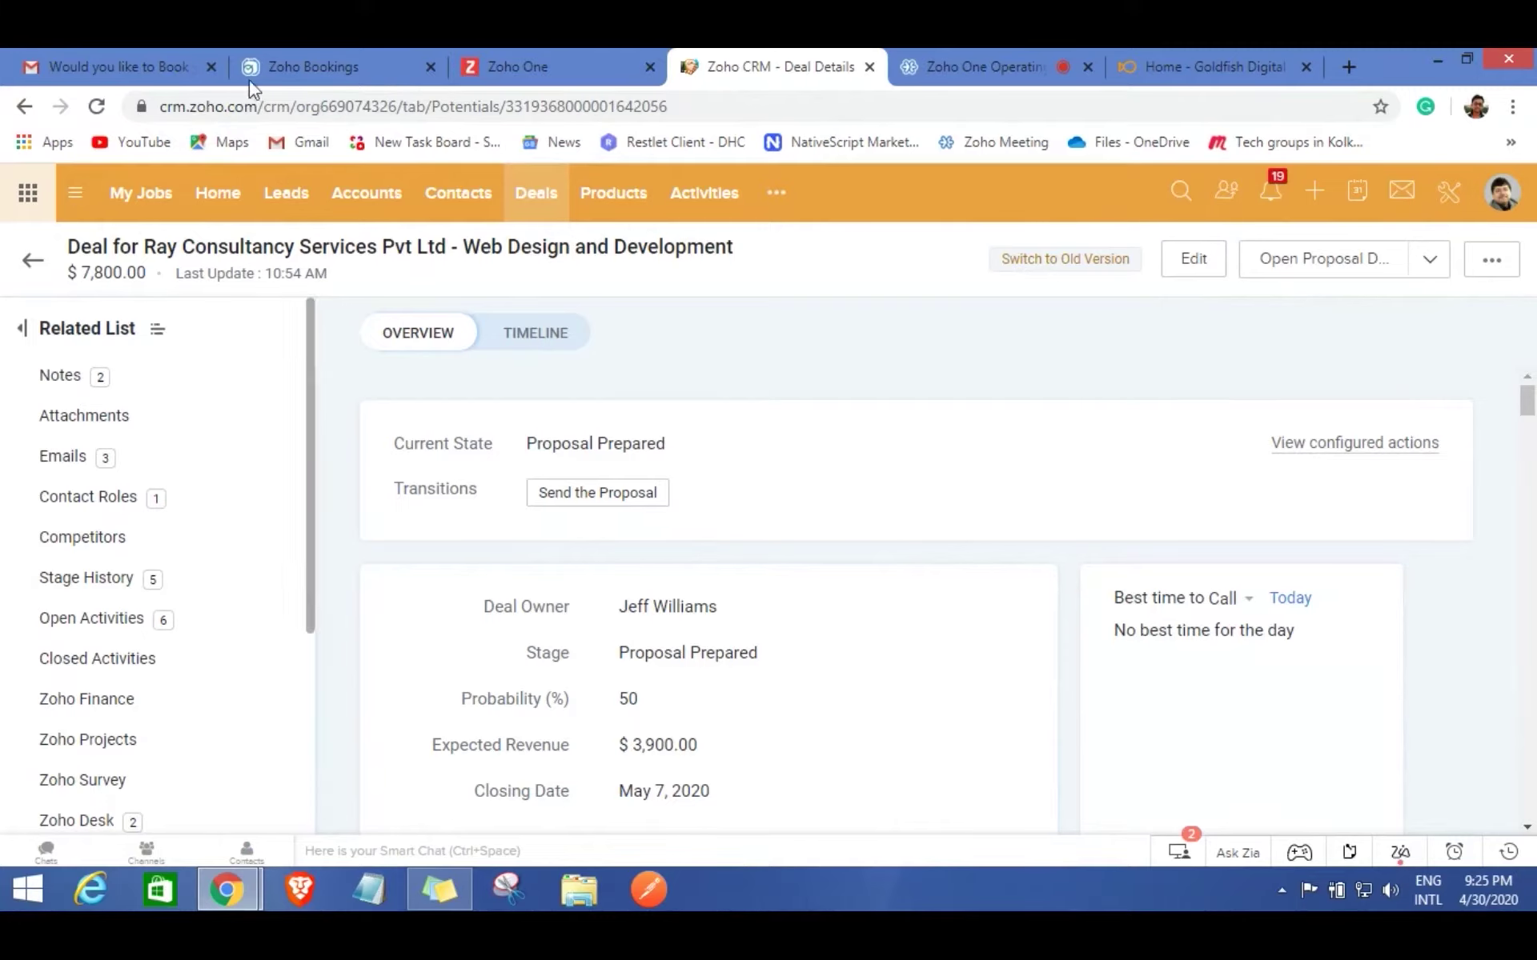
left_click(96, 108)
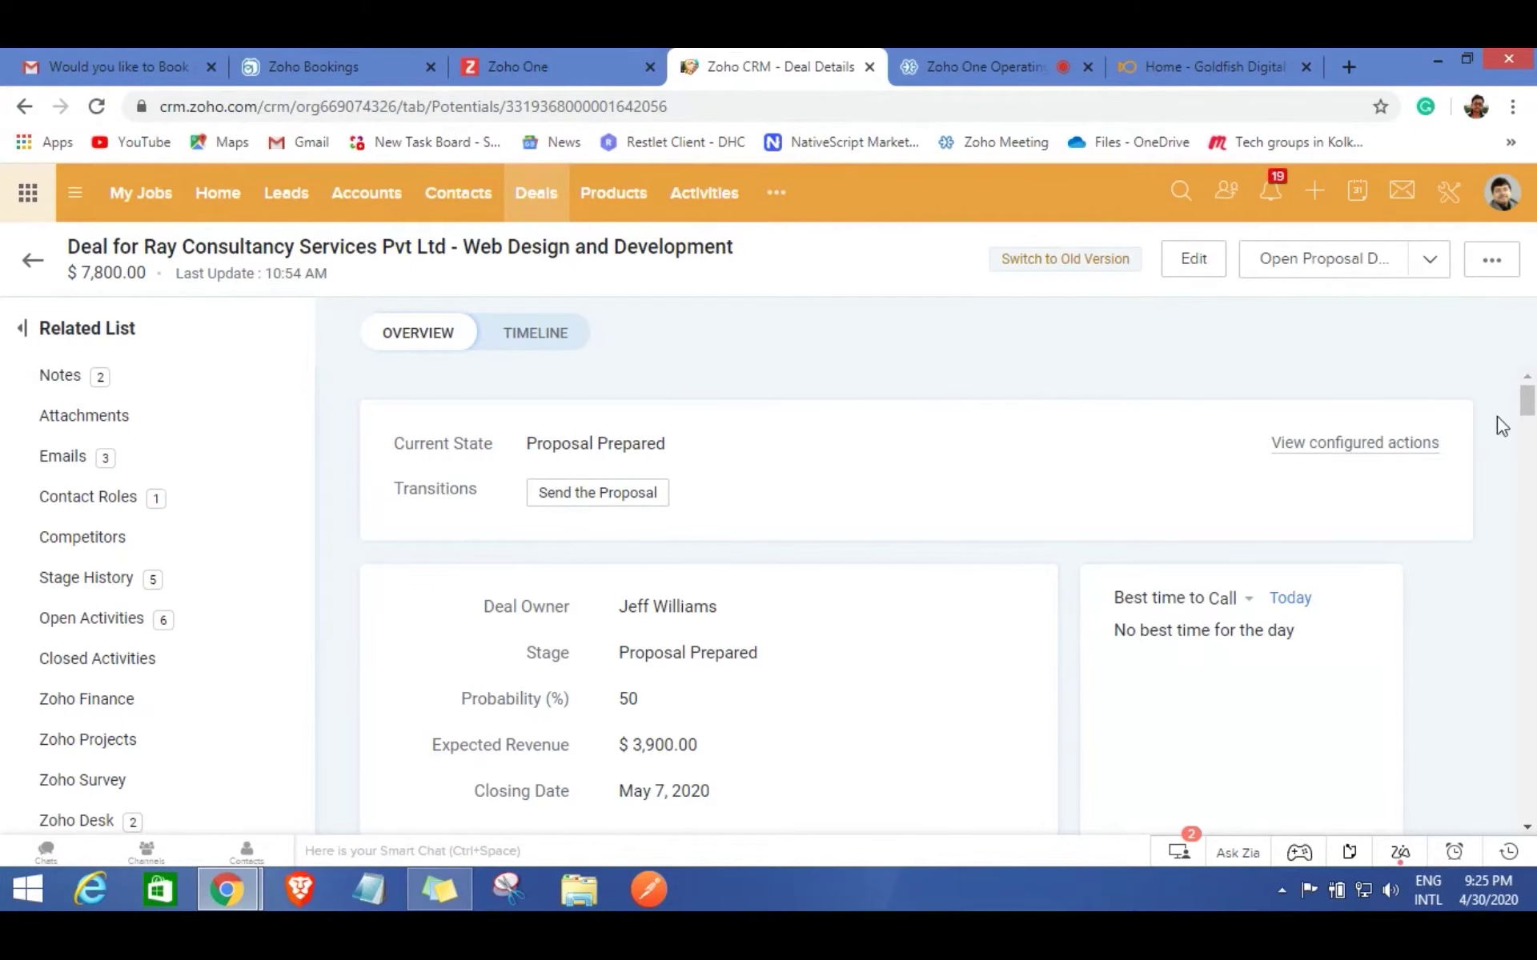
left_click(1315, 268)
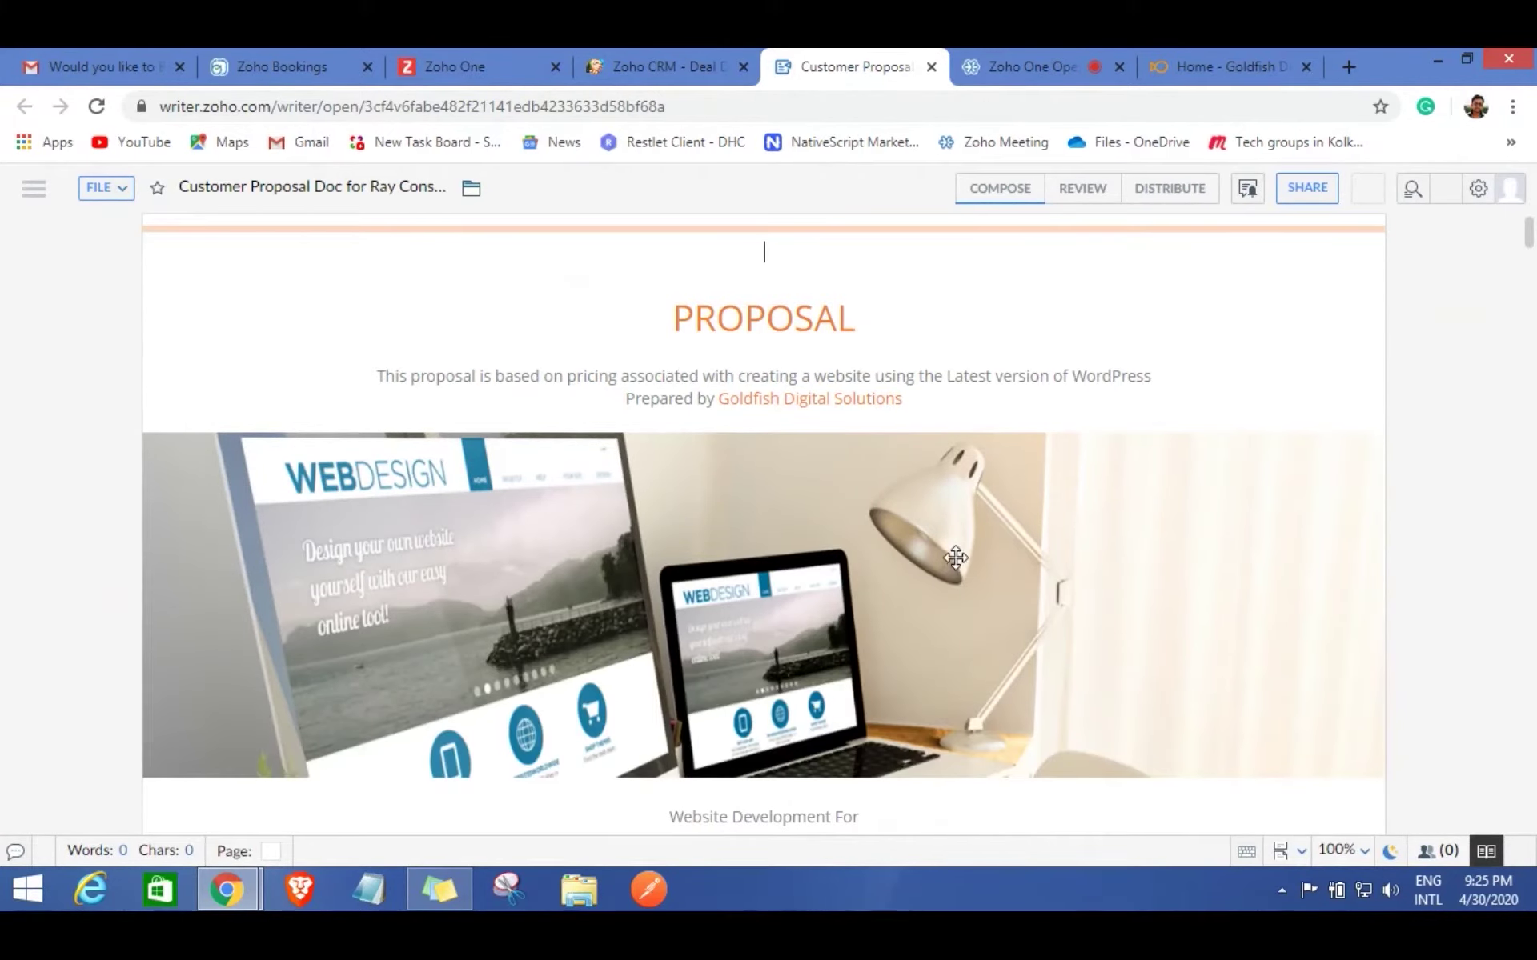
Scroll the proposal down to the $7800 Work Breakdown Structure table, then close it.
scroll(874, 462, "down", 4)
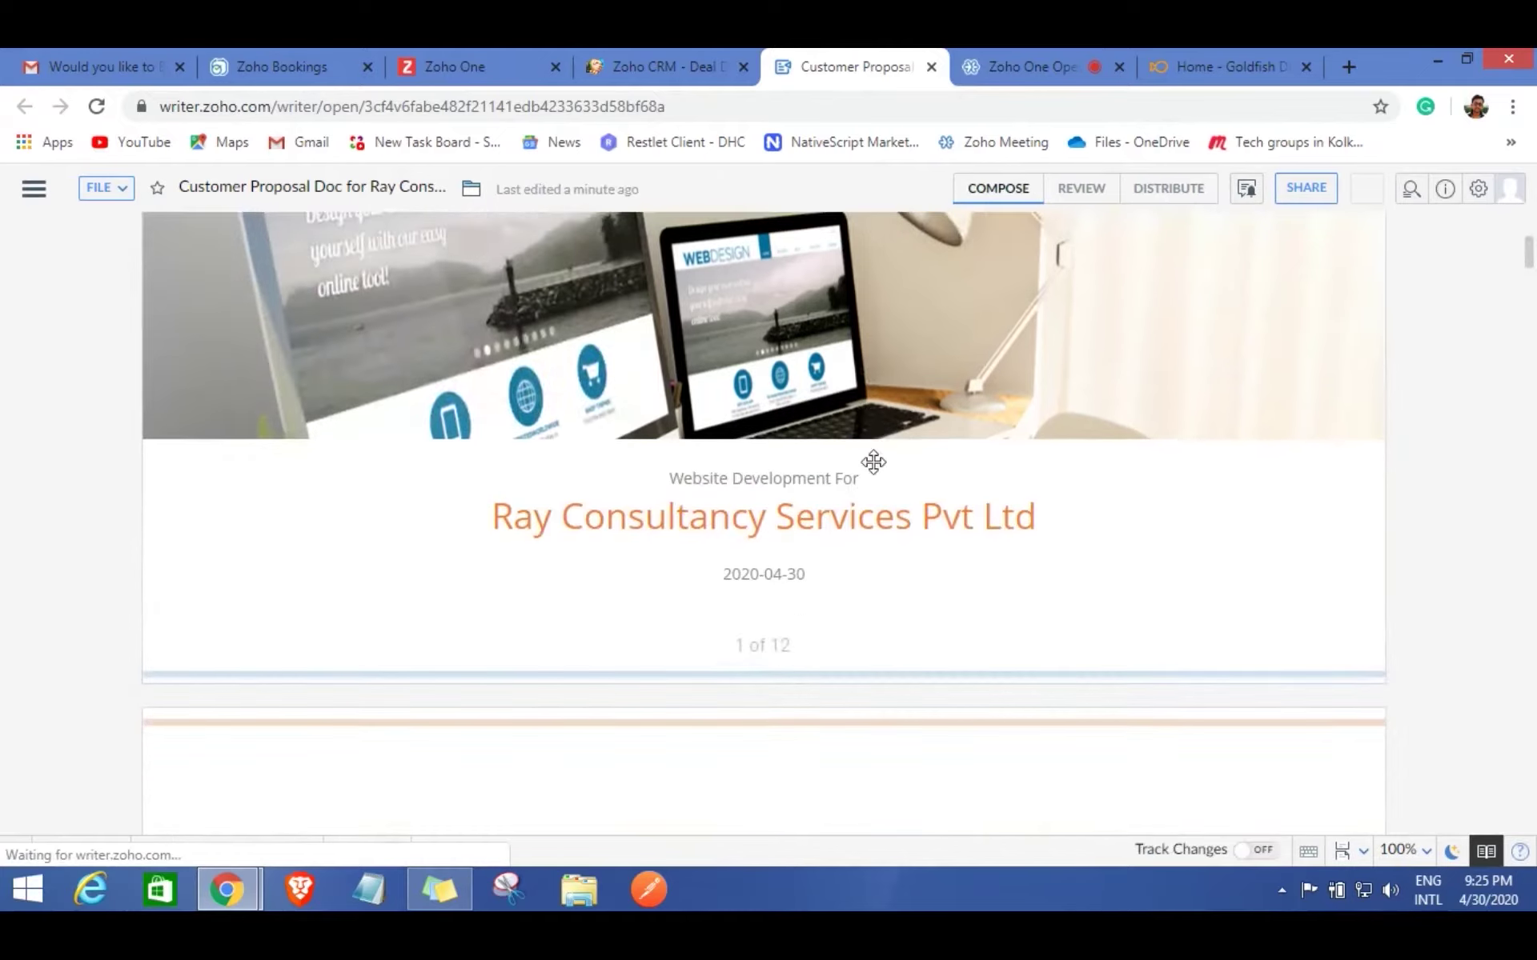
scroll(666, 473, "down", 1)
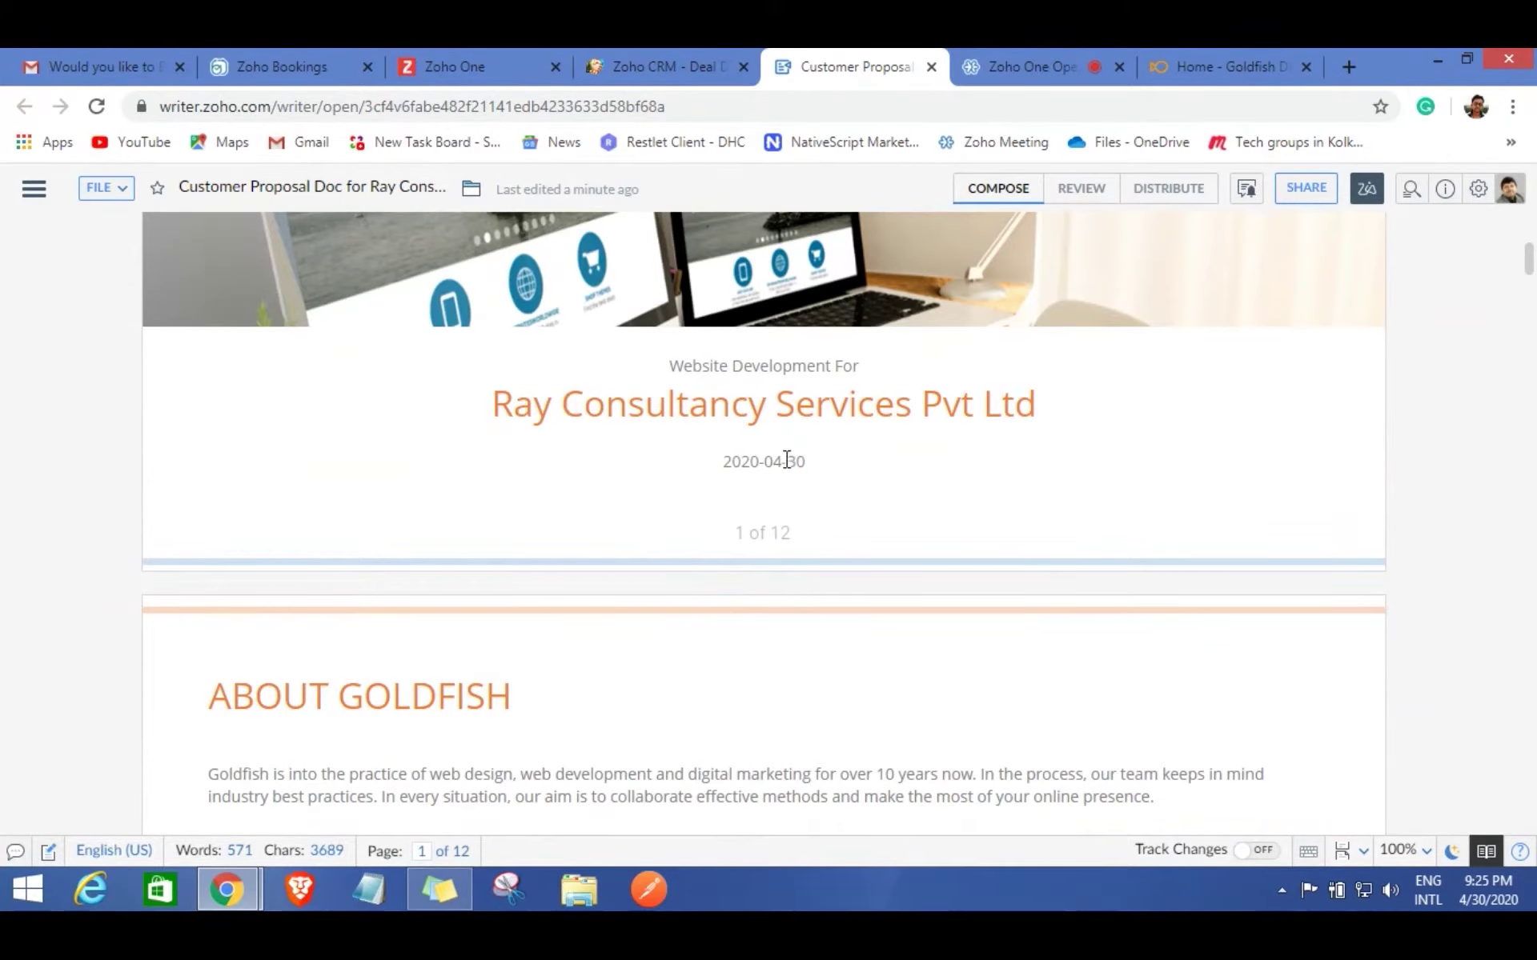
scroll(748, 523, "down", 2)
scroll(748, 522, "down", 3)
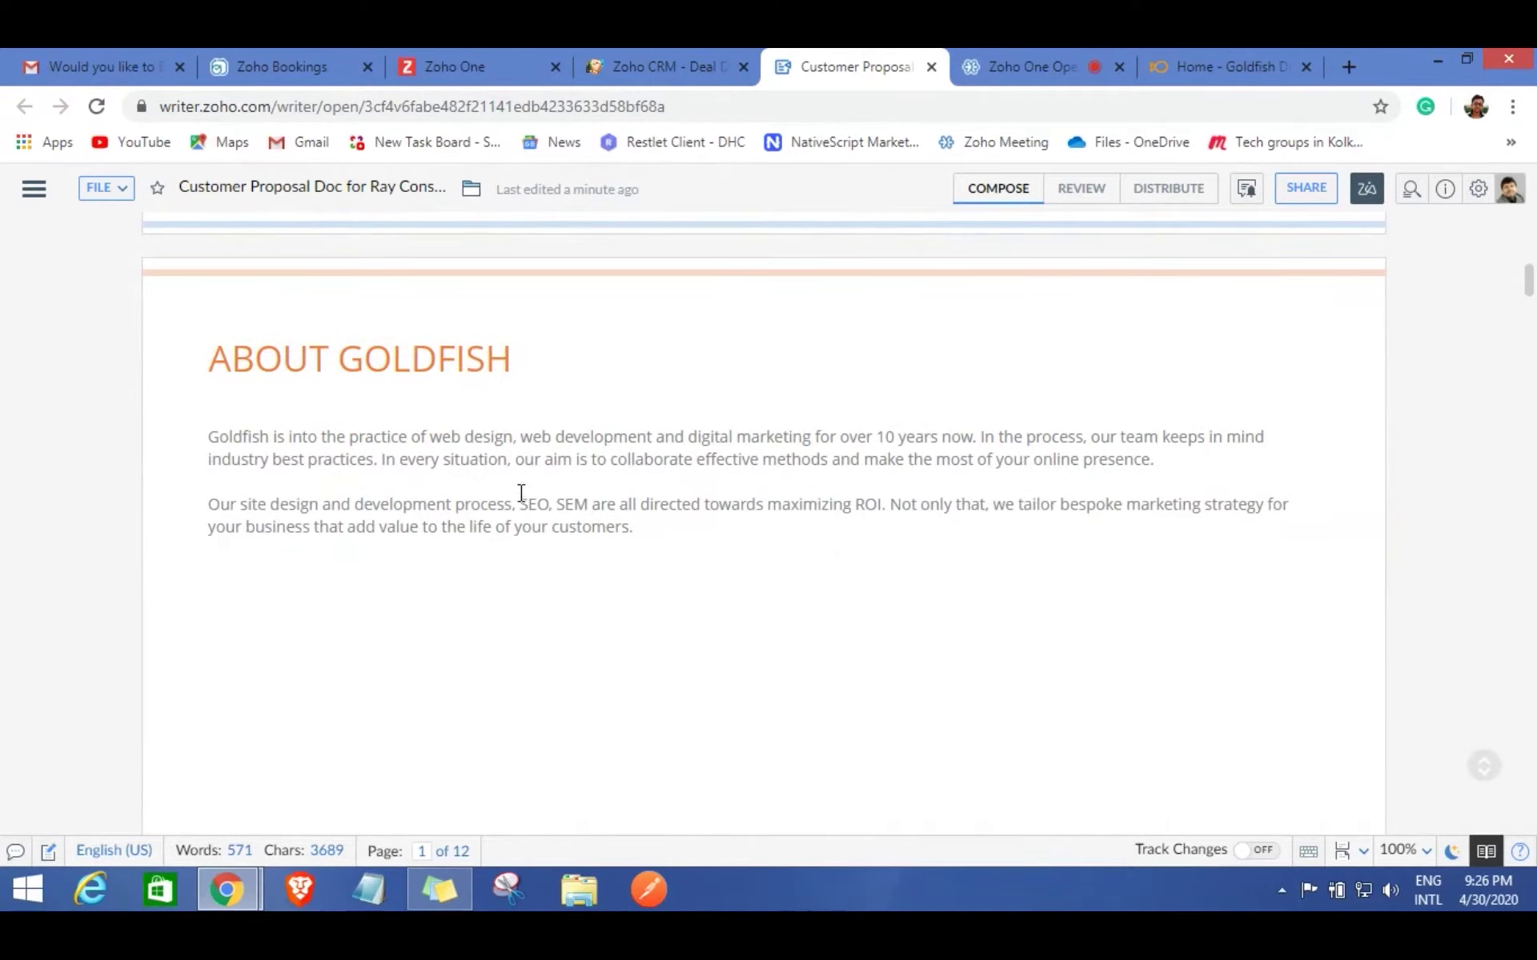
scroll(689, 538, "down", 10)
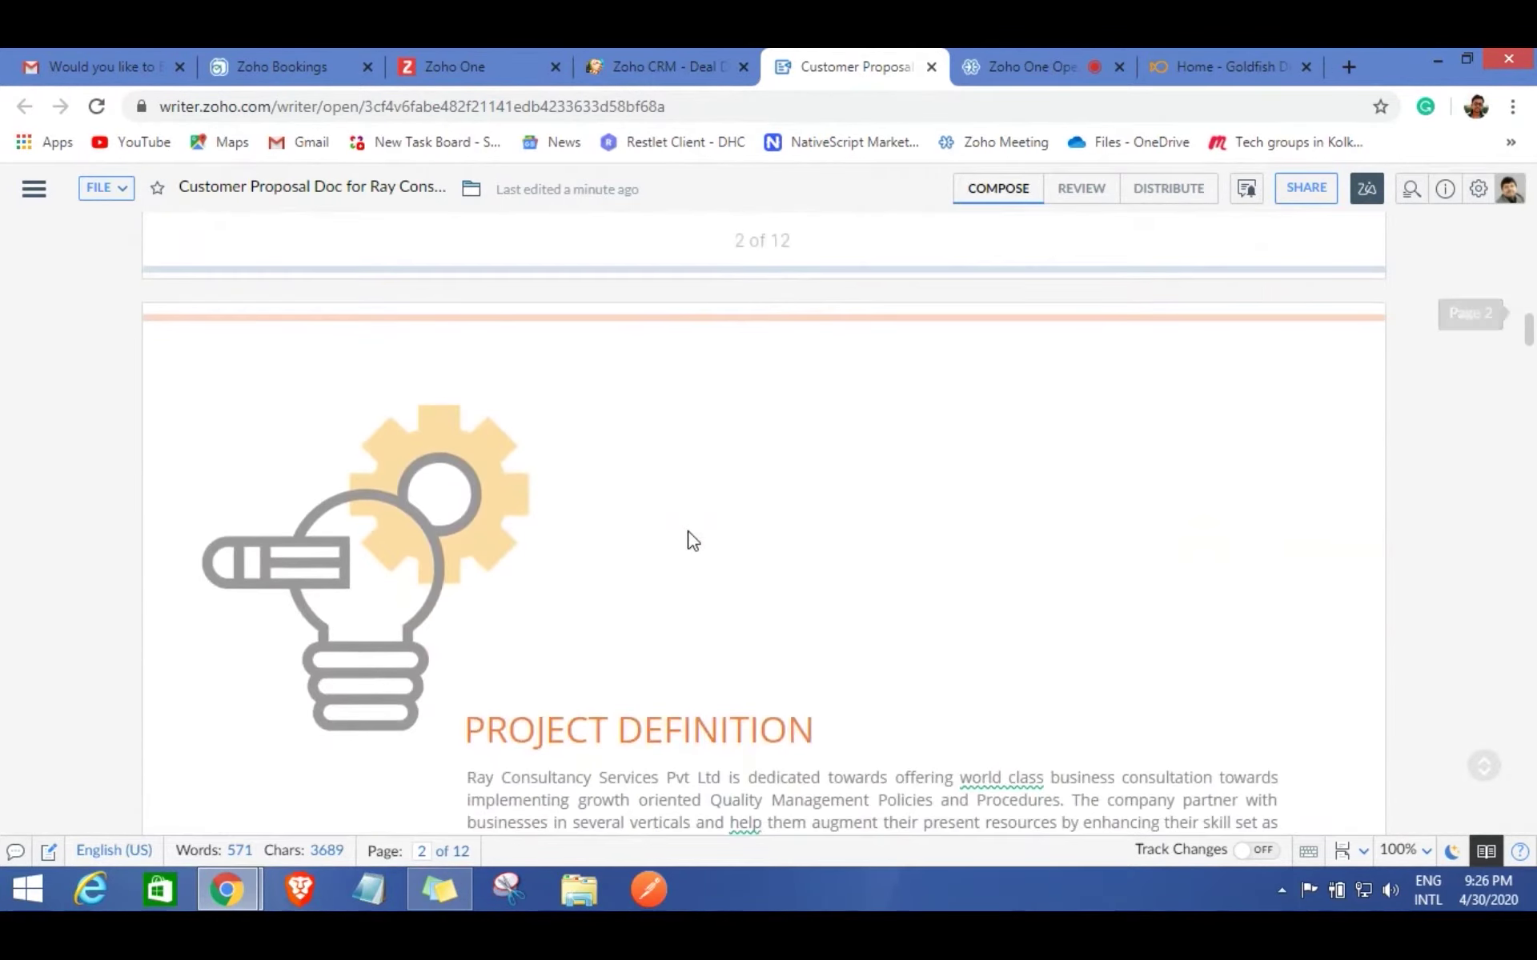
scroll(750, 640, "down", 4)
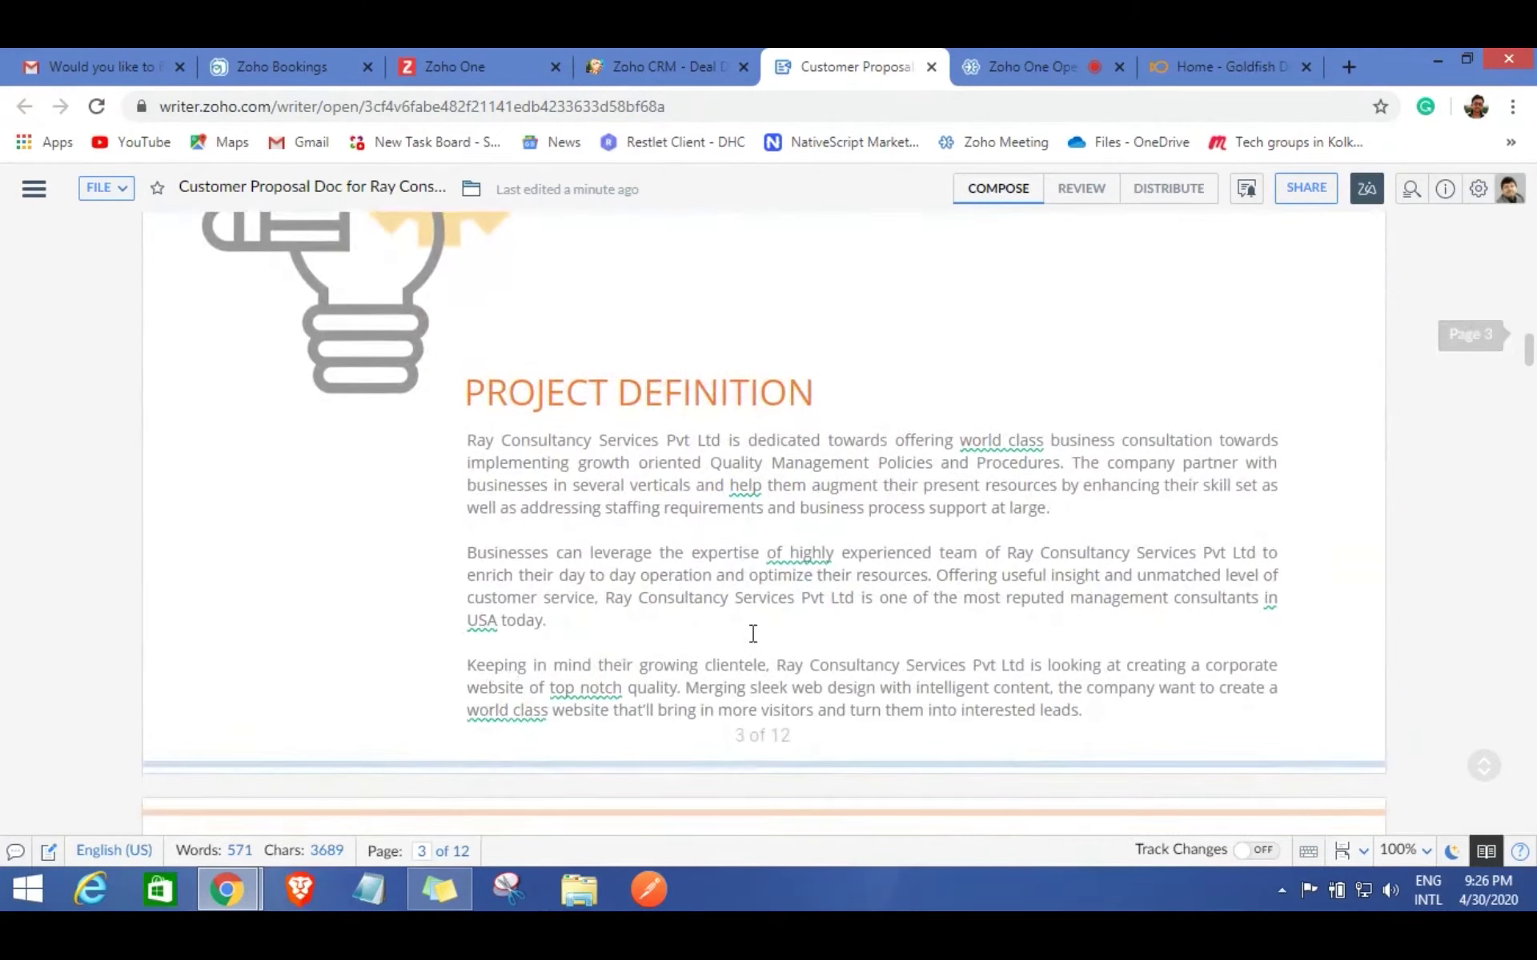
scroll(753, 641, "down", 3)
scroll(751, 633, "down", 3)
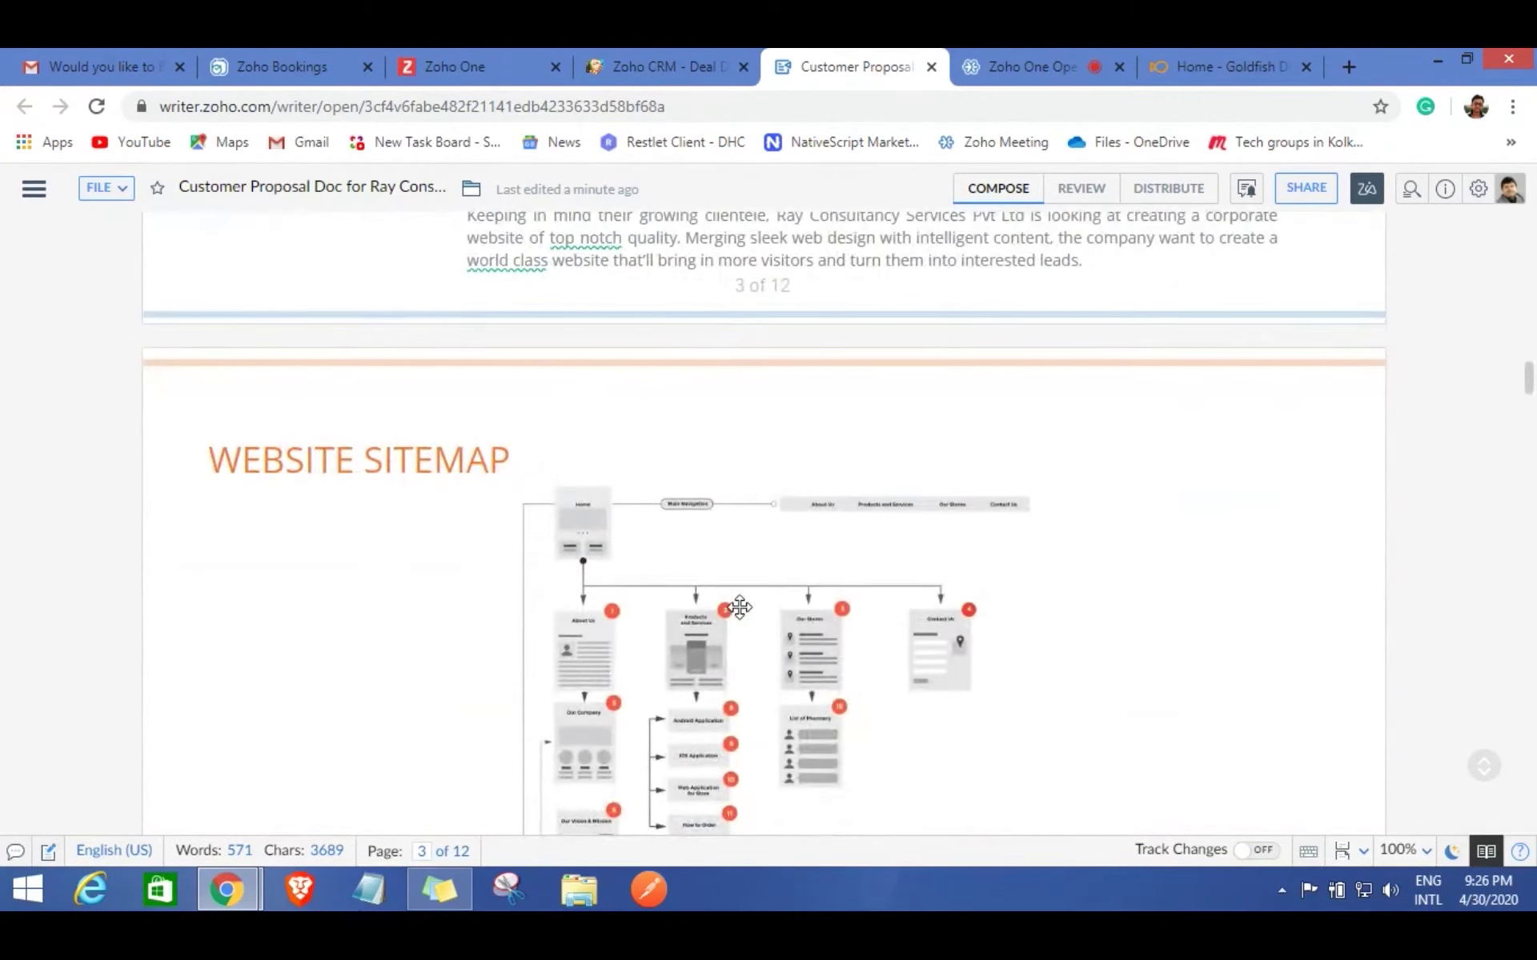
scroll(749, 631, "down", 7)
scroll(743, 618, "down", 4)
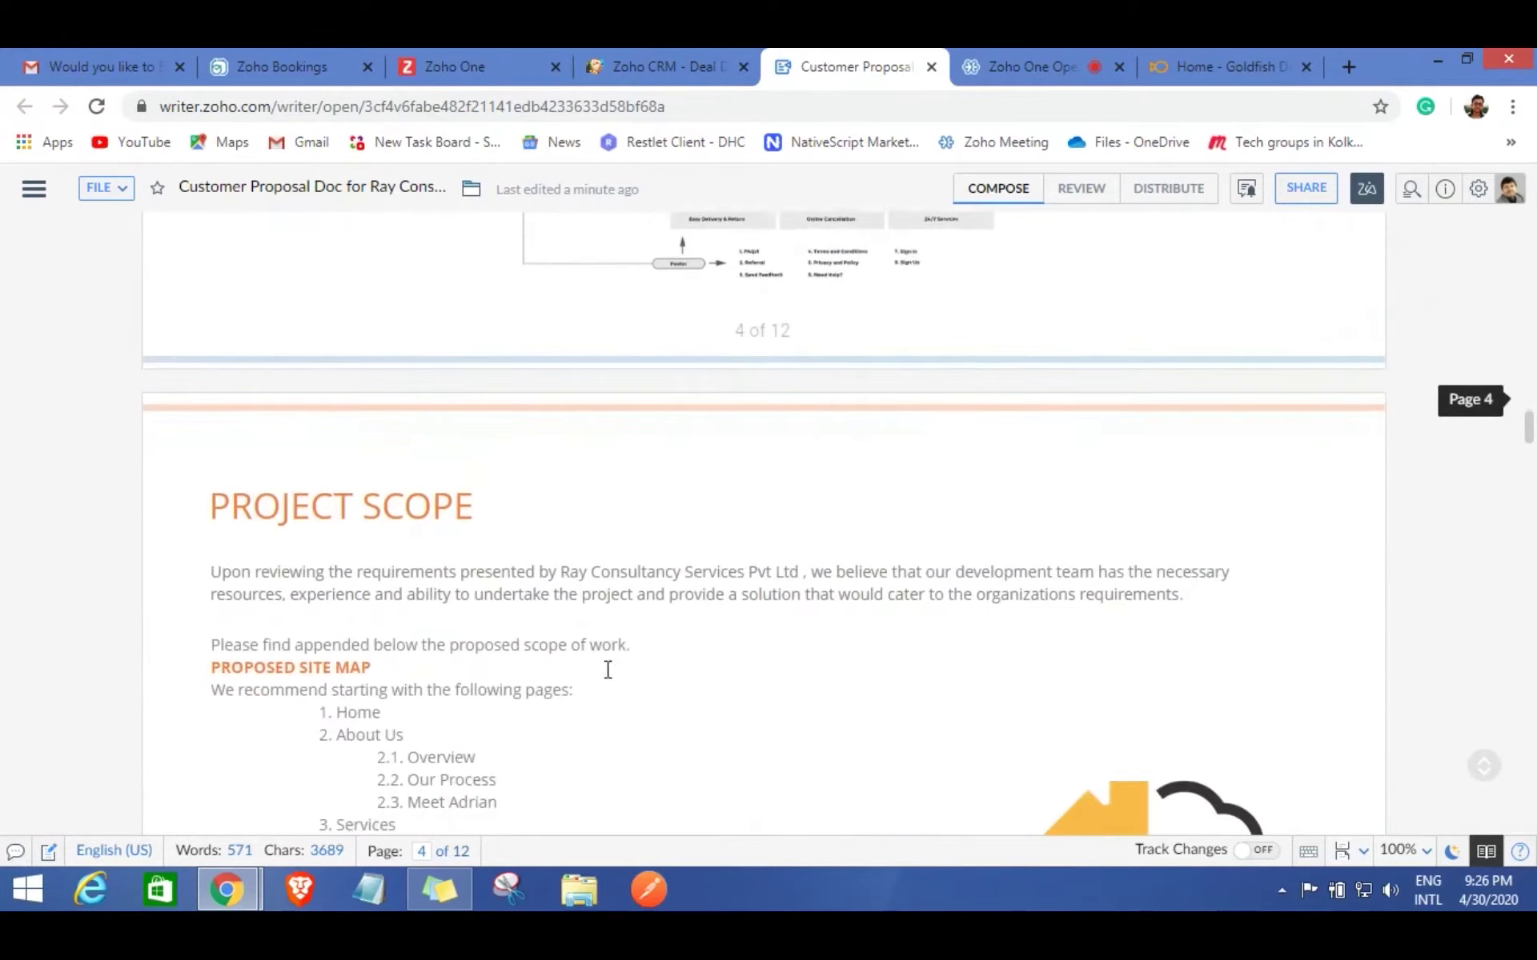
scroll(661, 627, "down", 7)
scroll(662, 627, "down", 12)
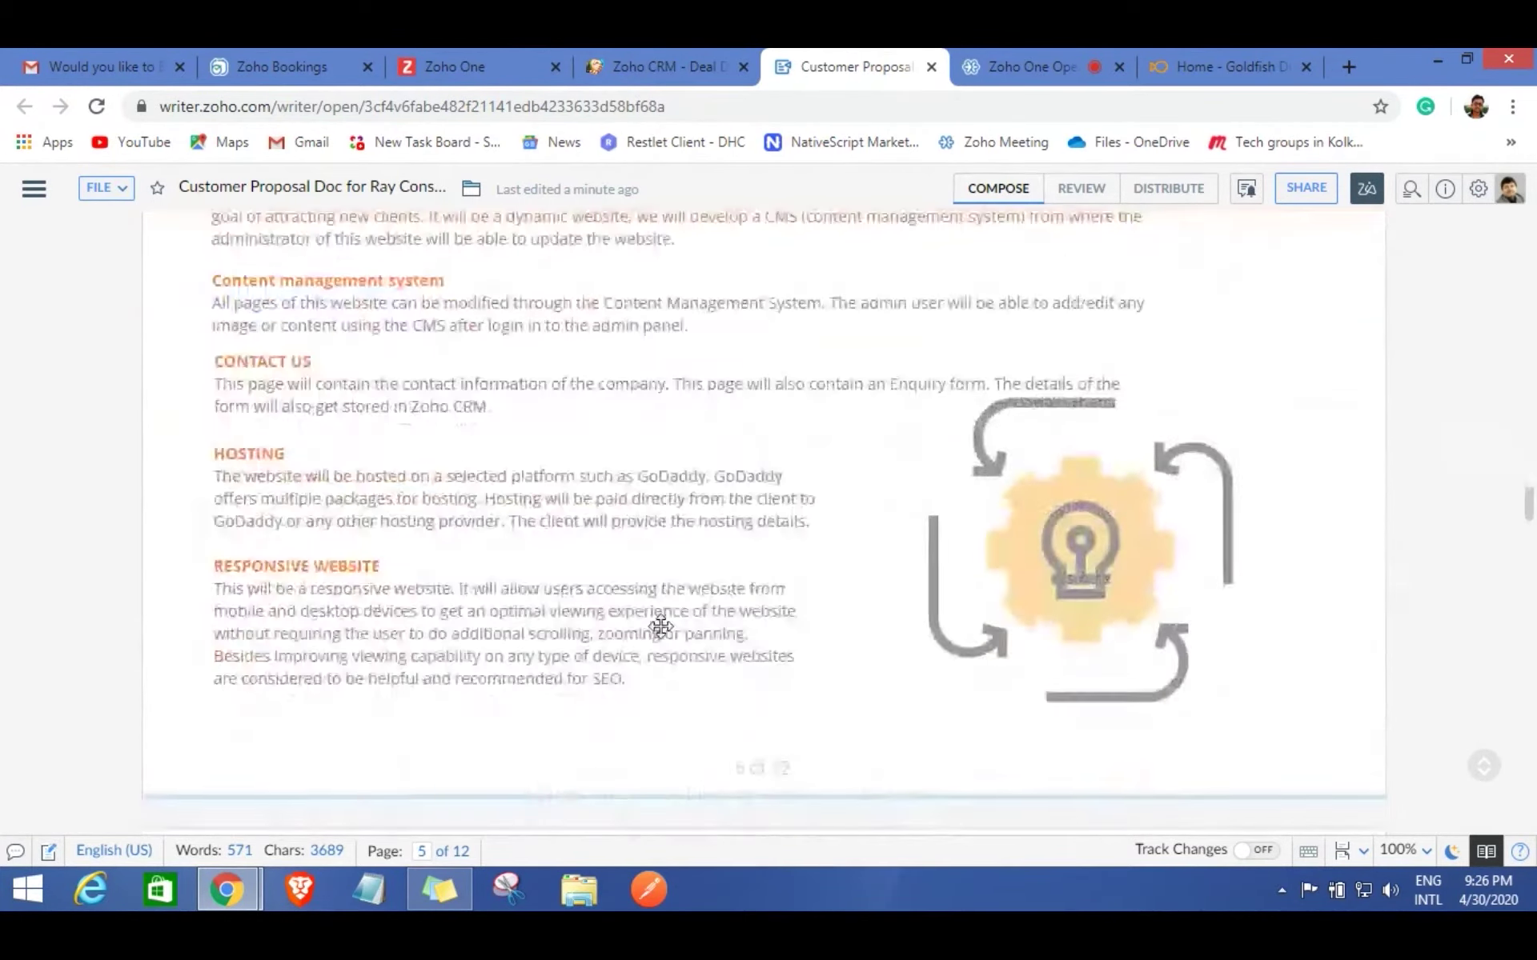
scroll(663, 626, "down", 7)
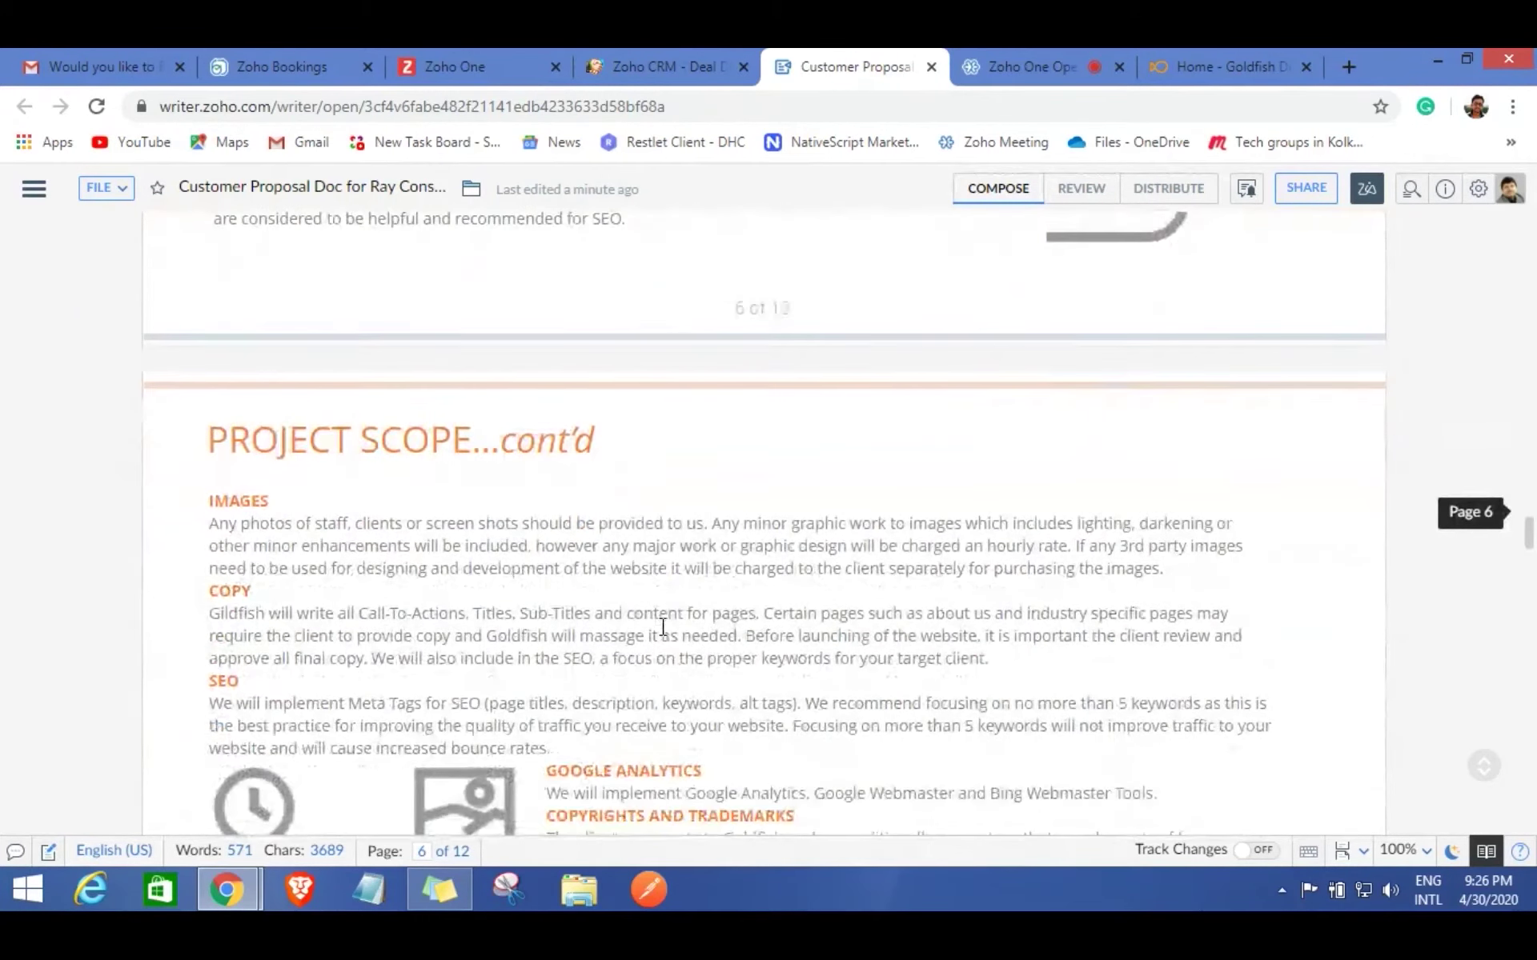
scroll(661, 626, "down", 6)
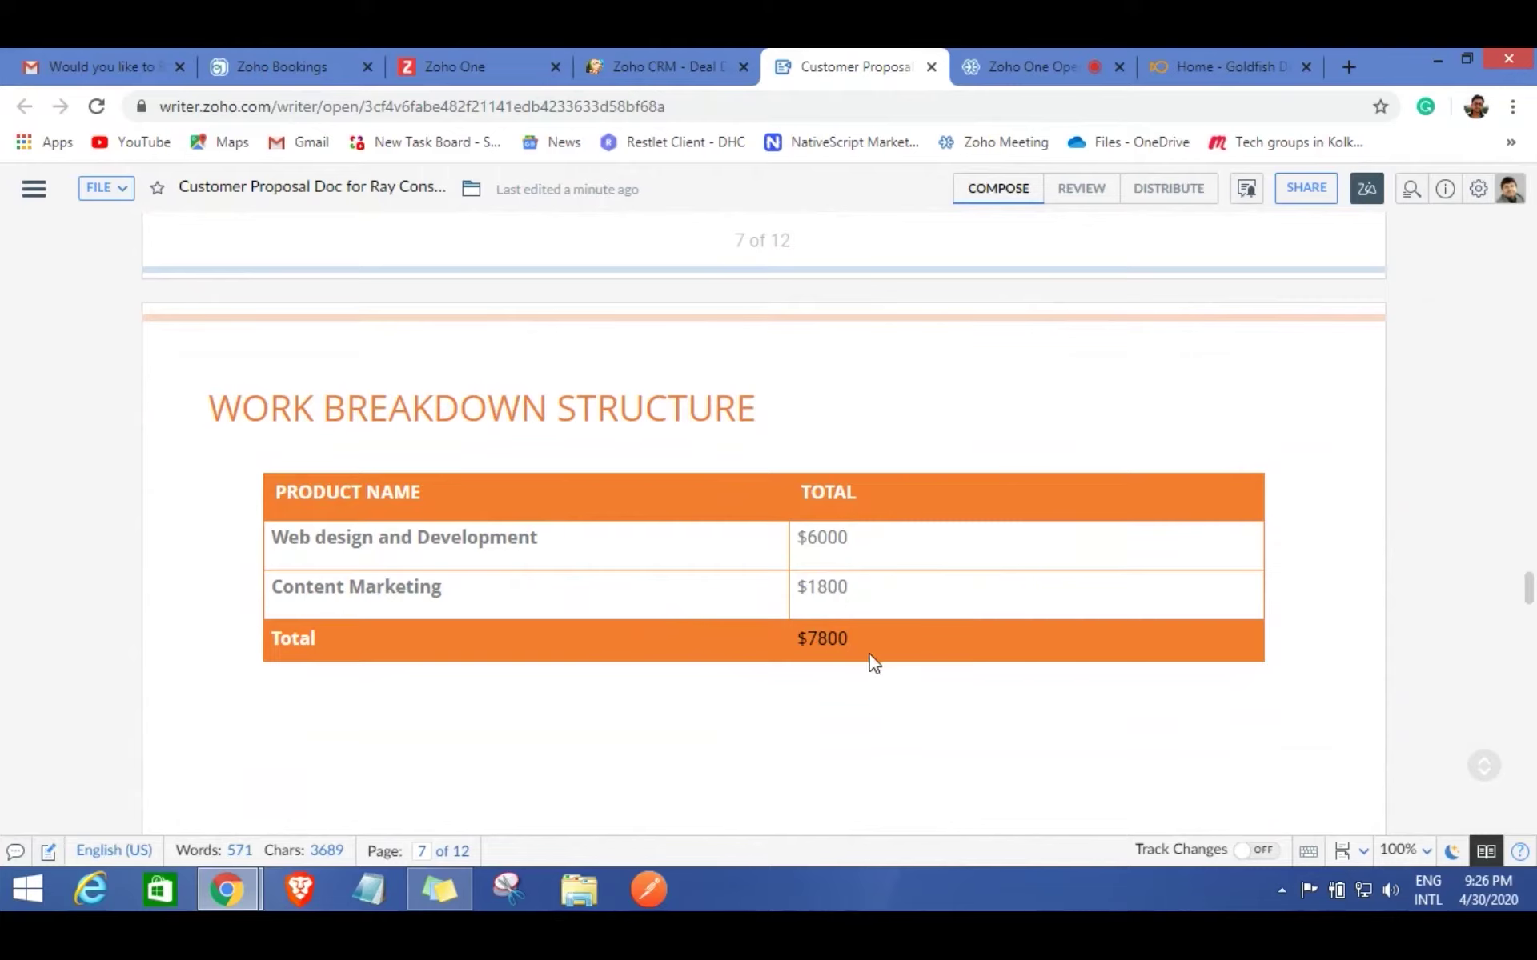
left_click(932, 68)
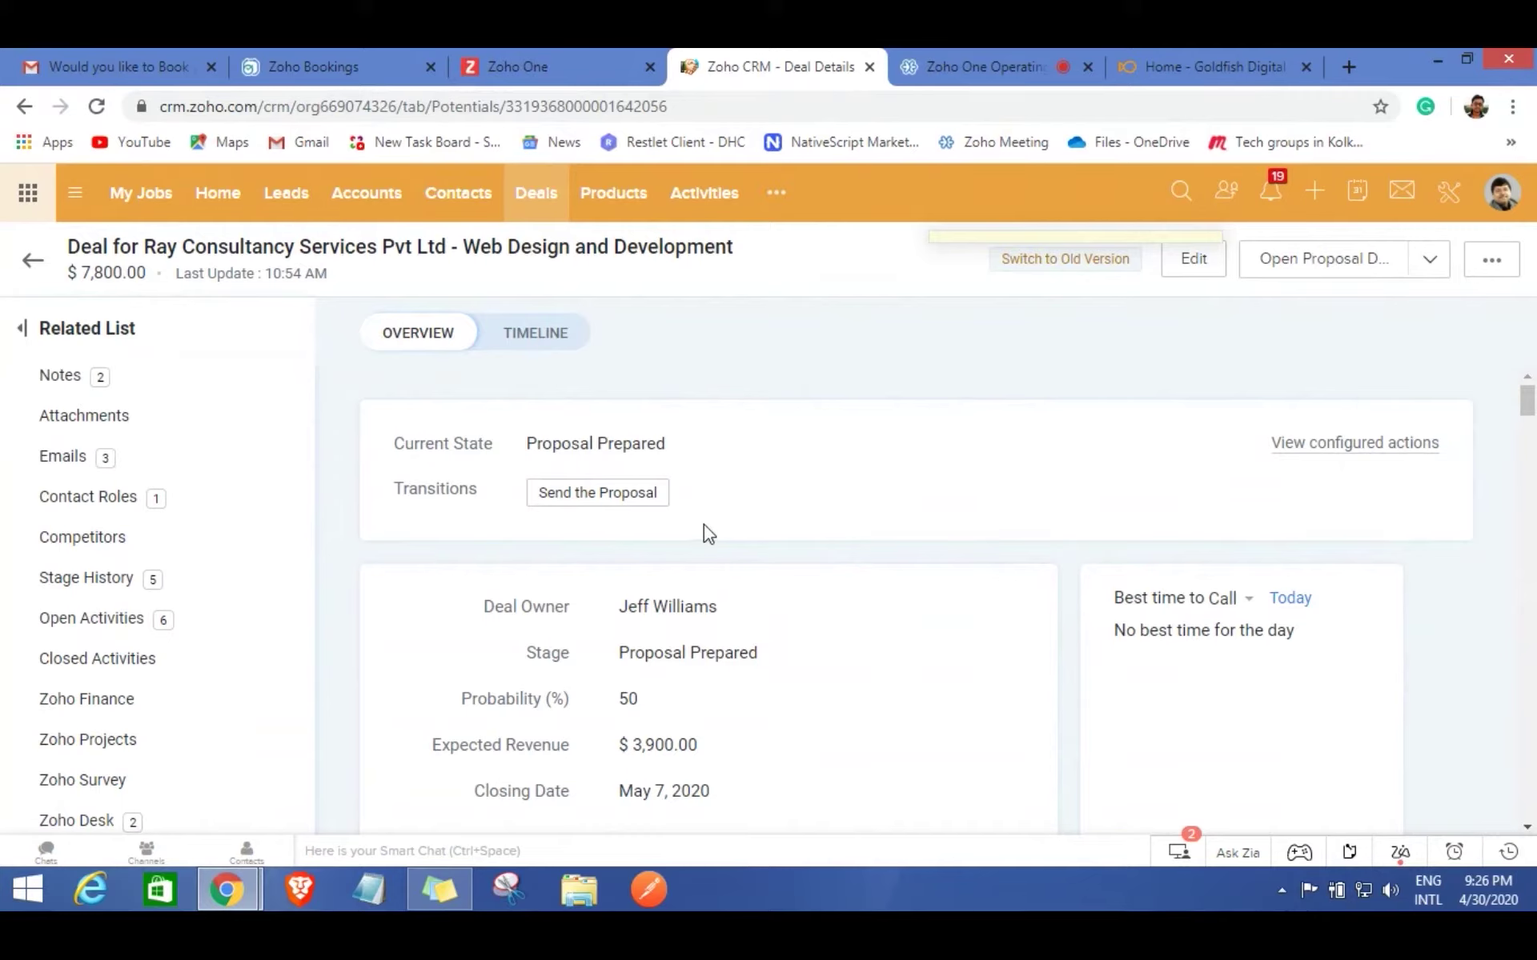
Run the Send the Proposal transition to move the deal to Proposal Sent.
left_click(577, 496)
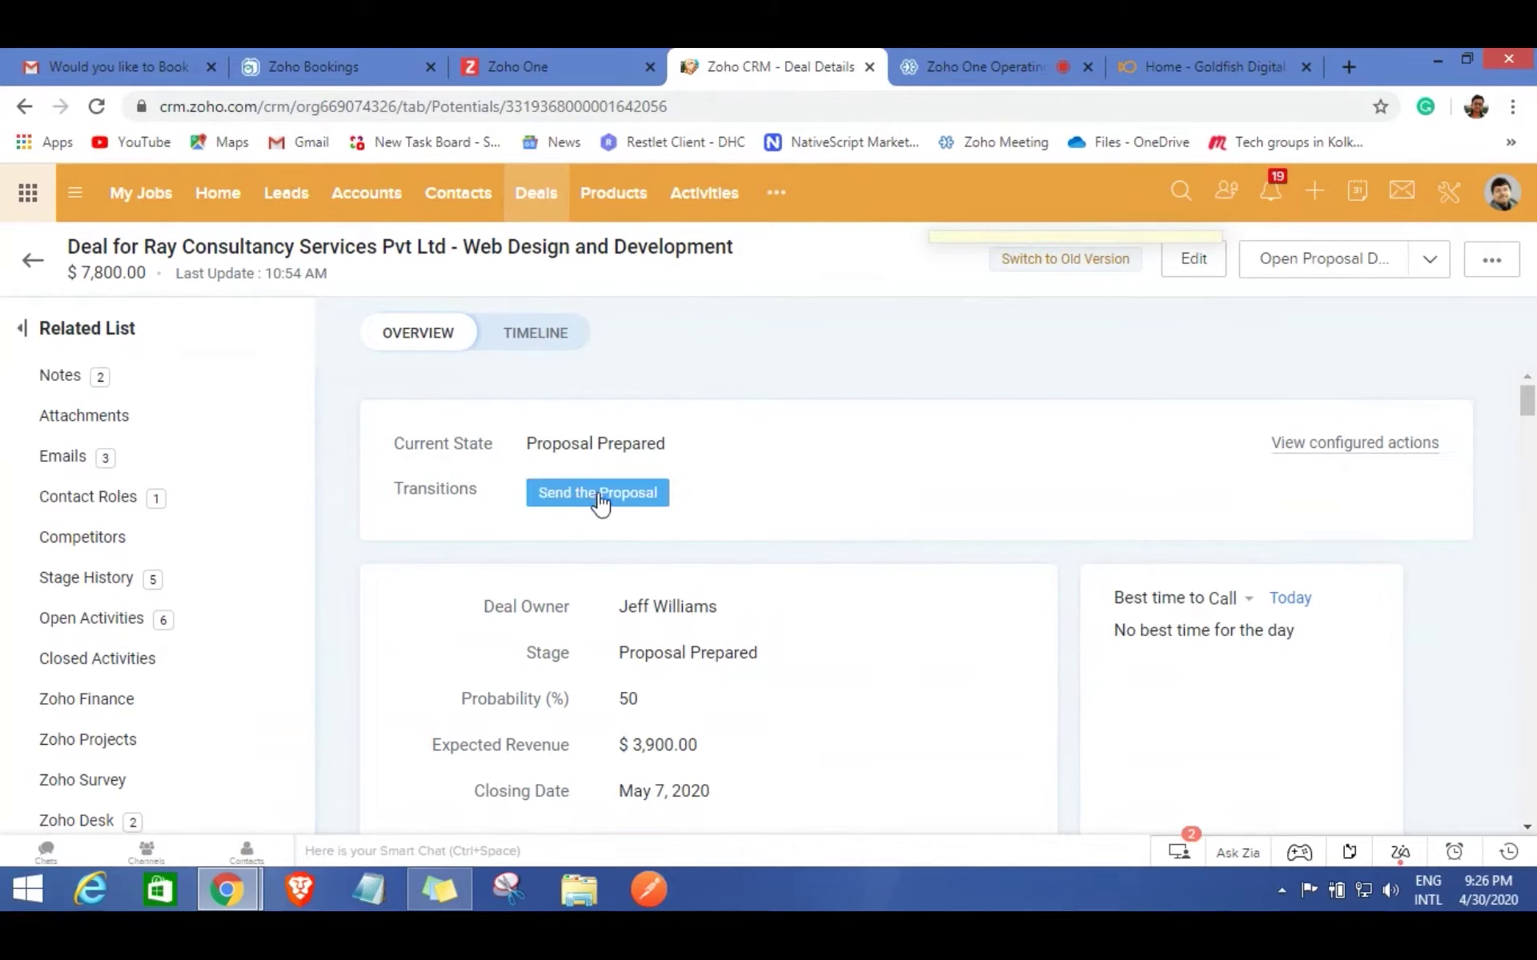
left_click(598, 495)
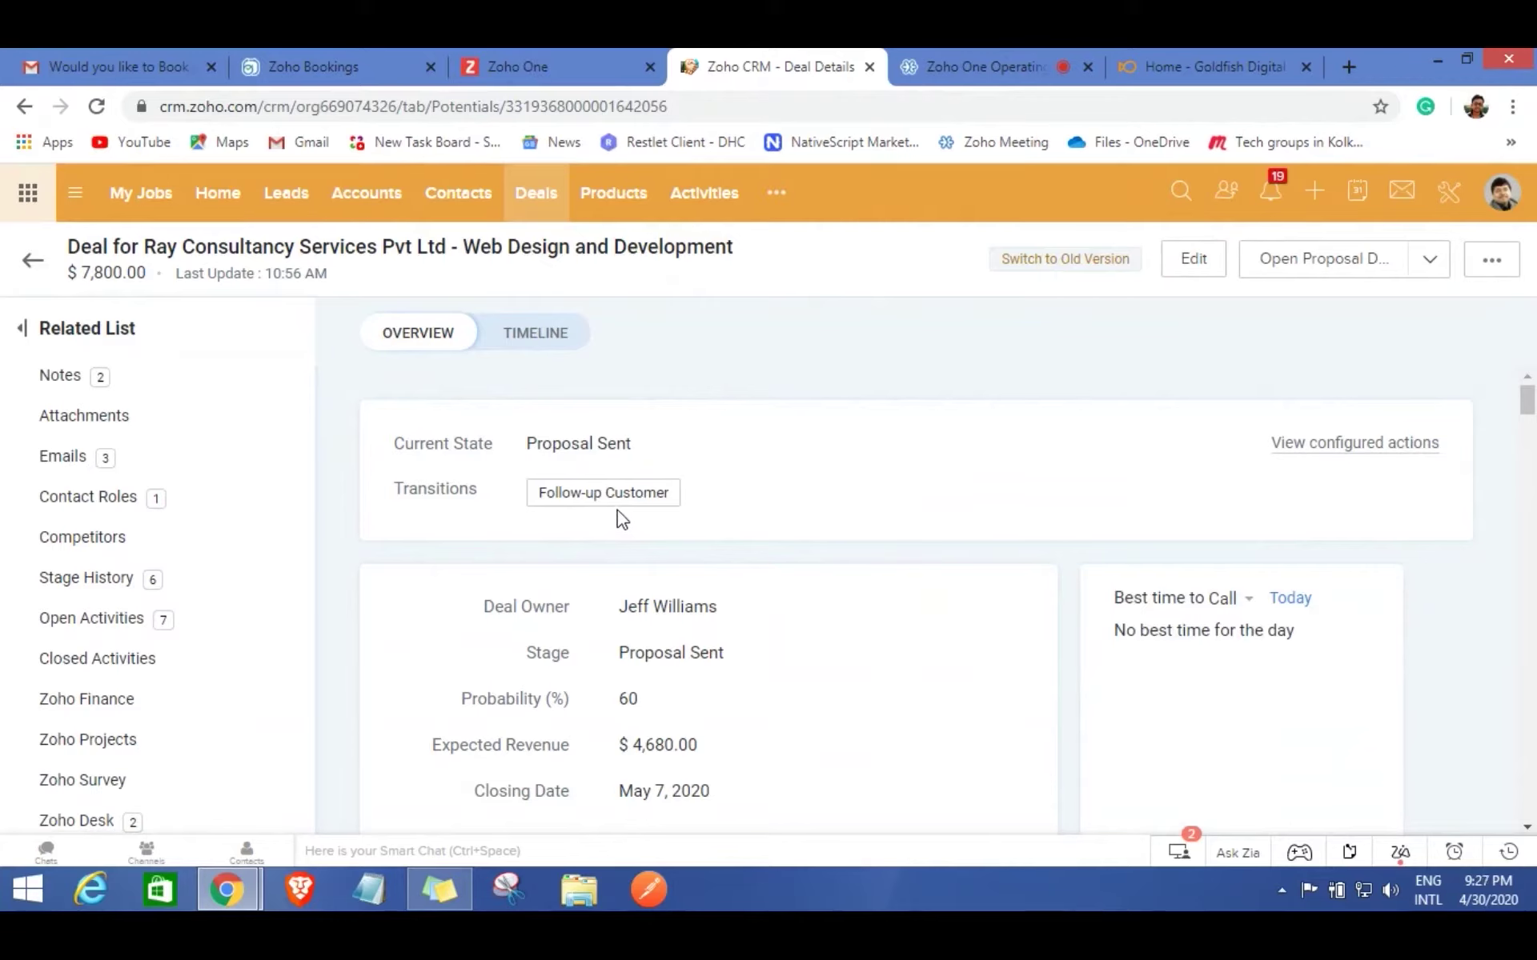
Save the follow-up note 'Need some time to evaluate' on the deal, then switch to Gmail.
left_click(605, 497)
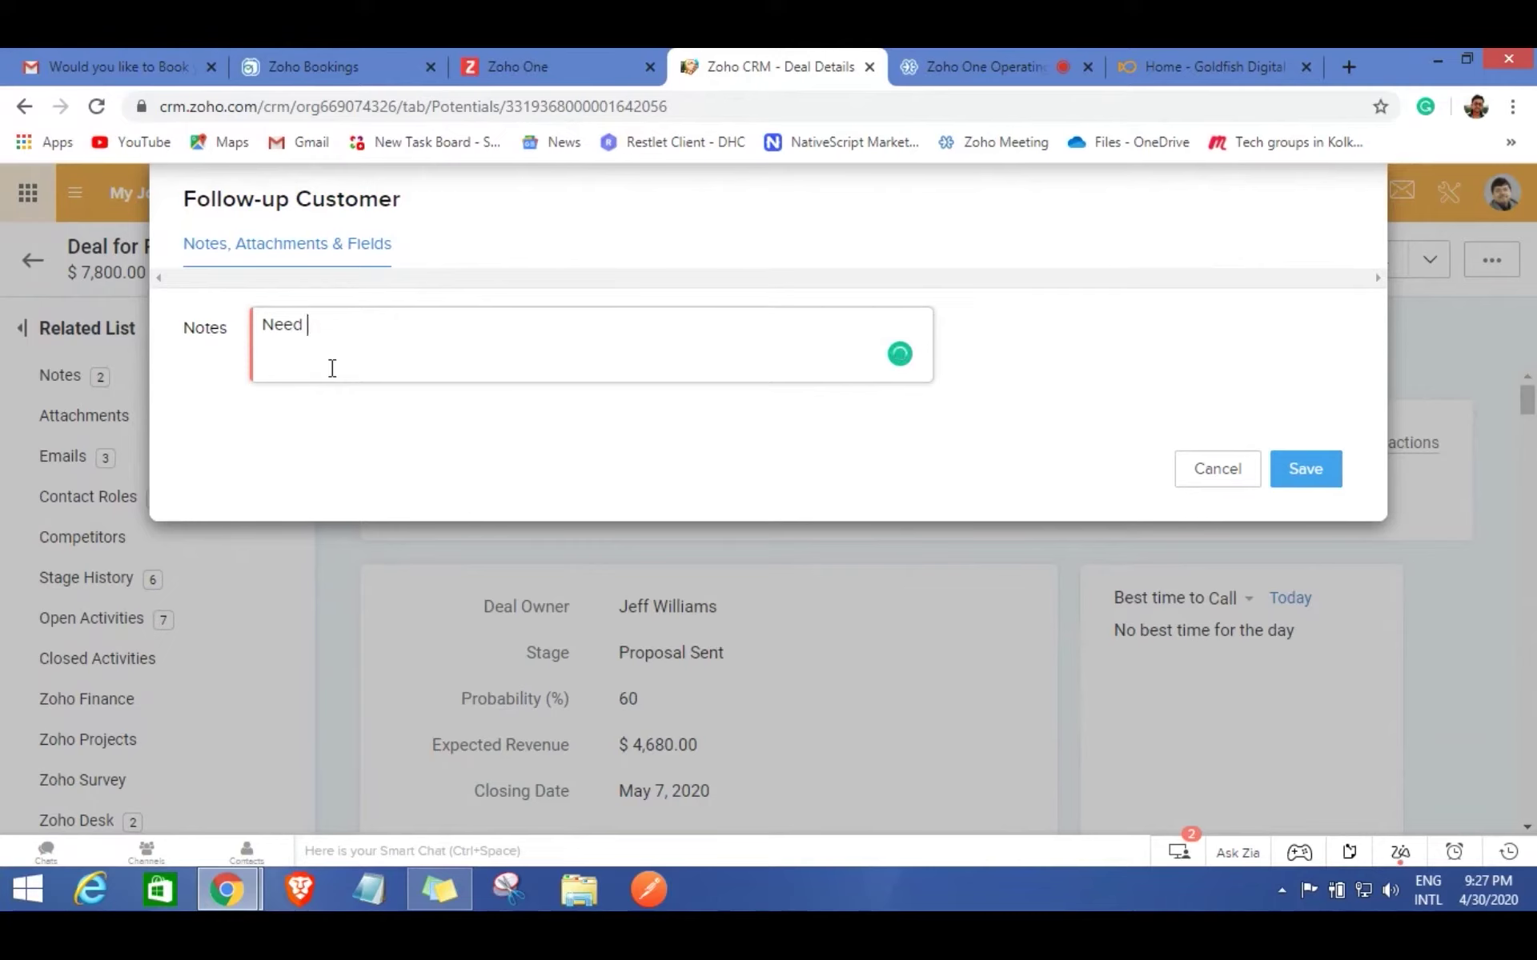
type("me time evaluate")
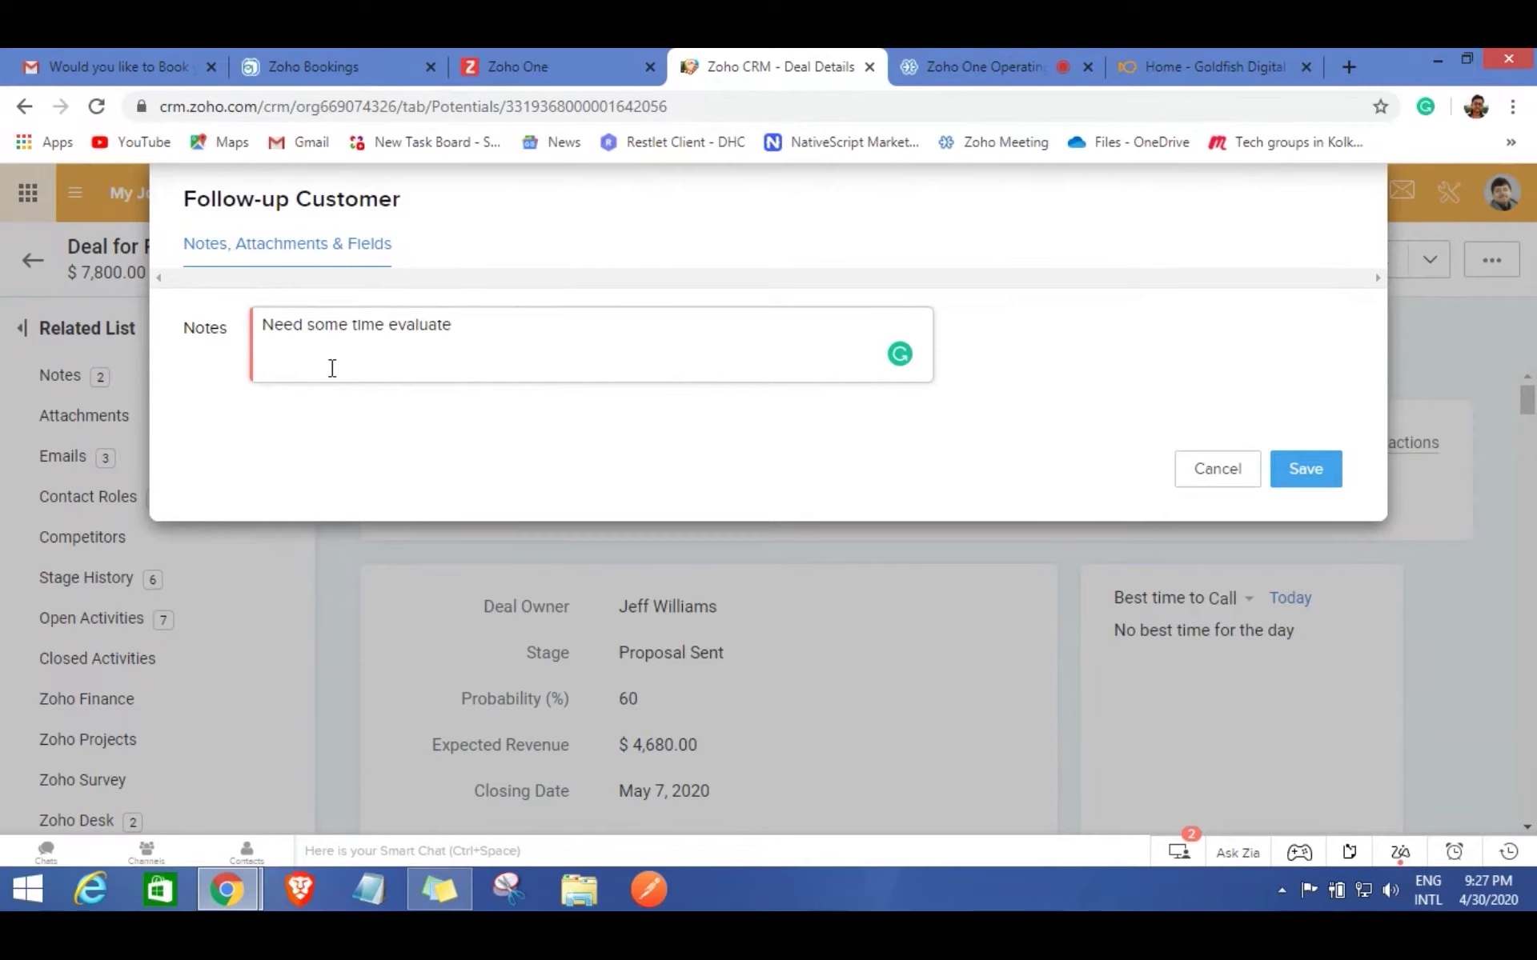
left_click(389, 324)
type("to")
left_click(1294, 458)
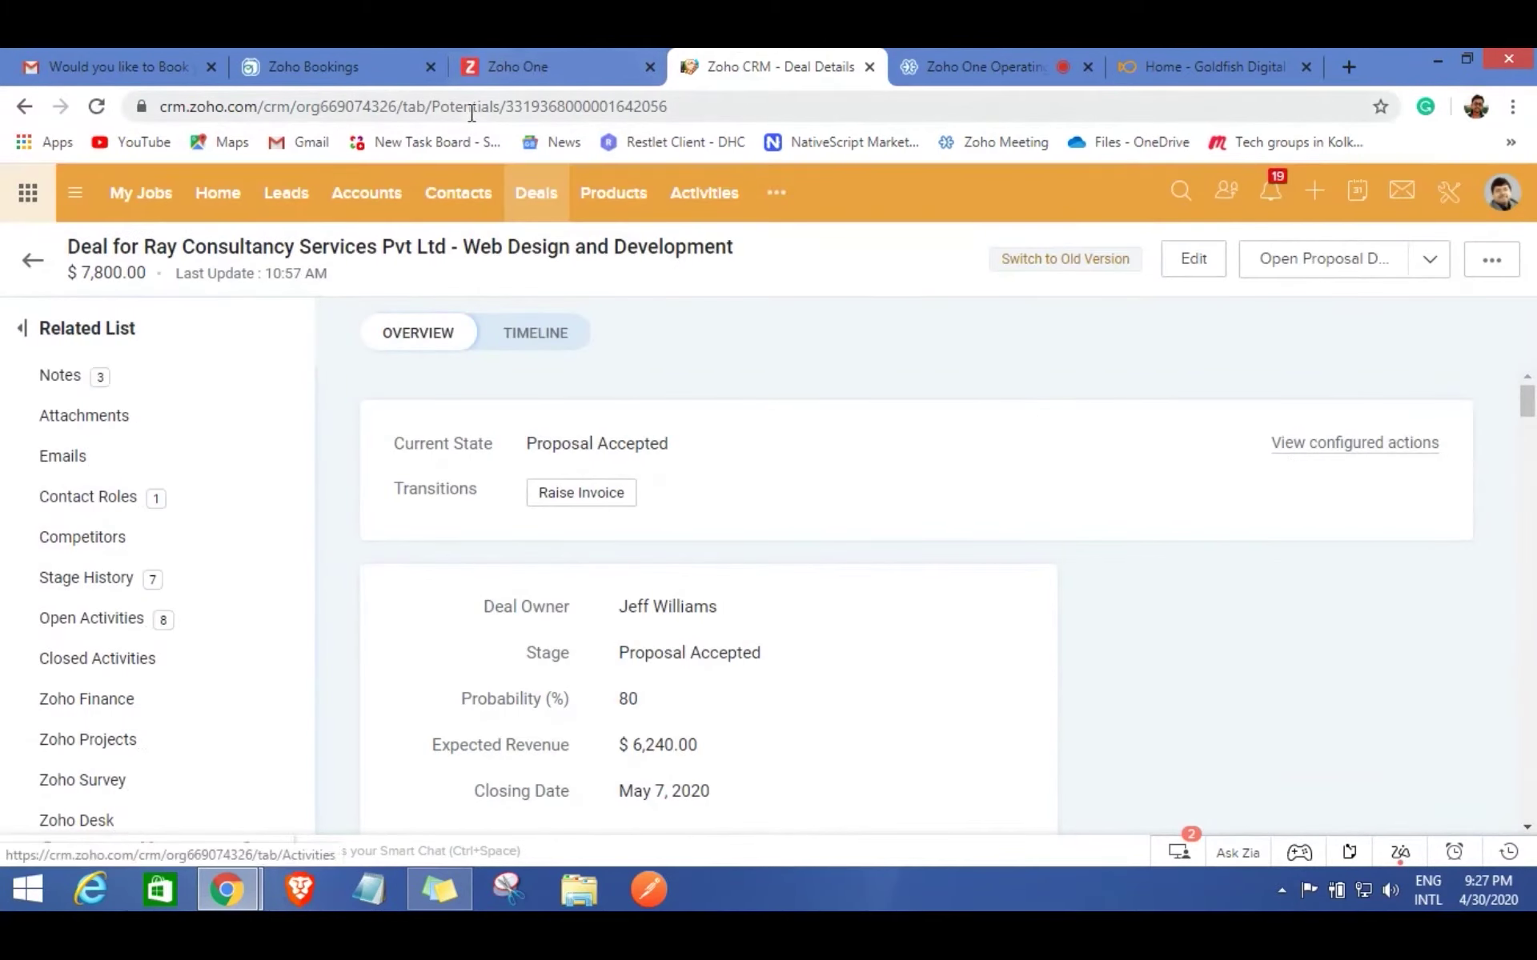
left_click(122, 67)
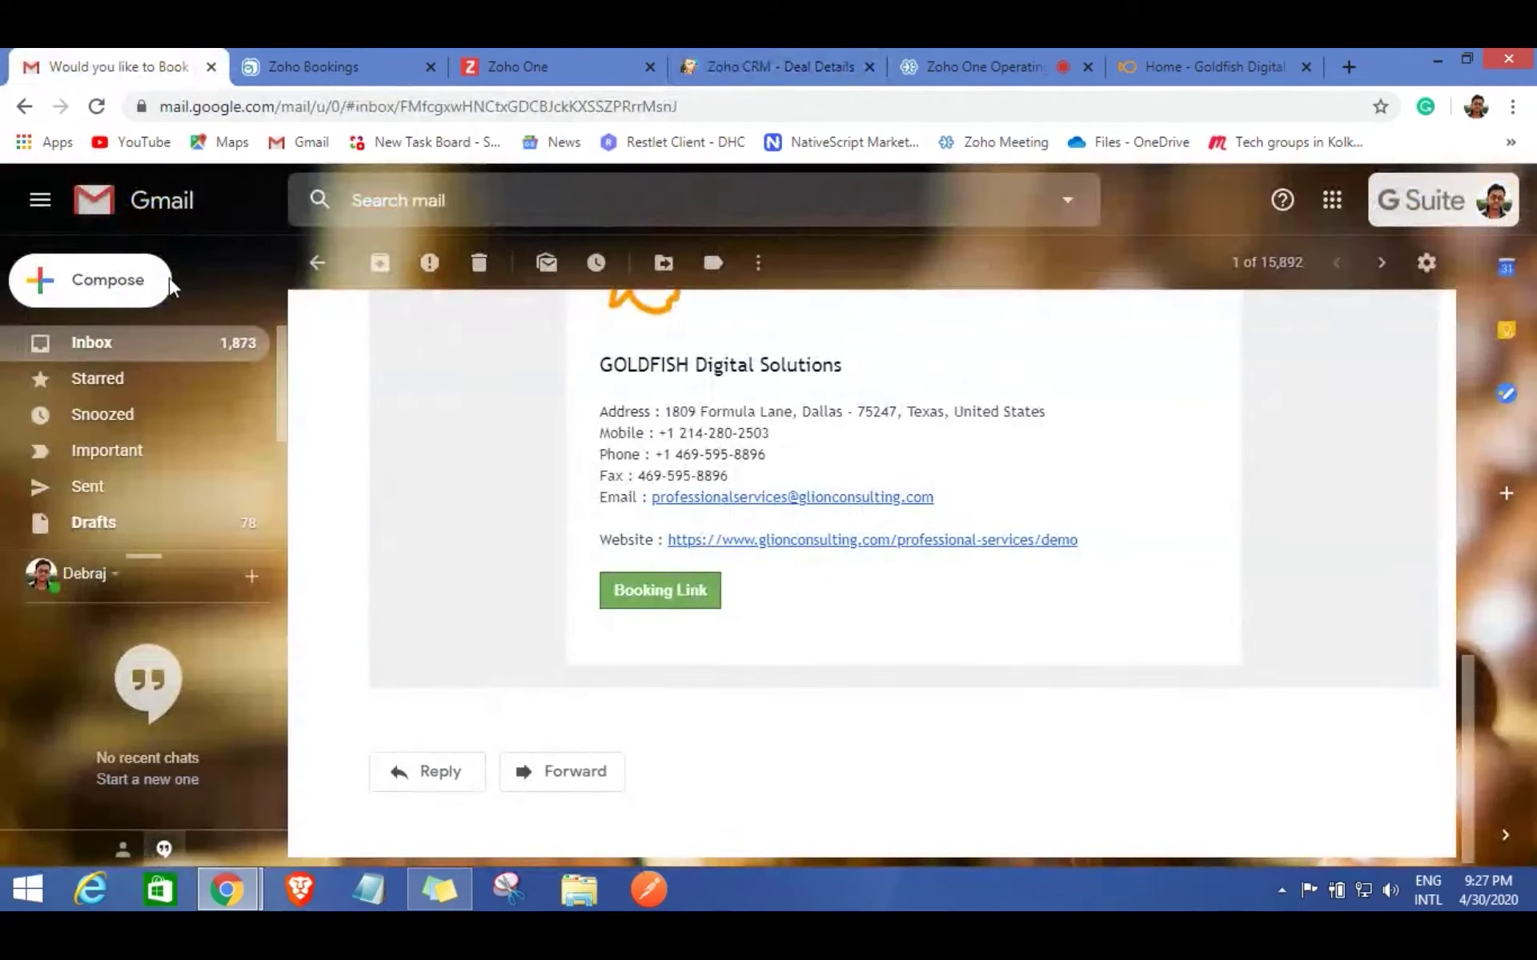
Open the Zoho Sign proposal request e-mail from the inbox and start signing.
left_click(128, 336)
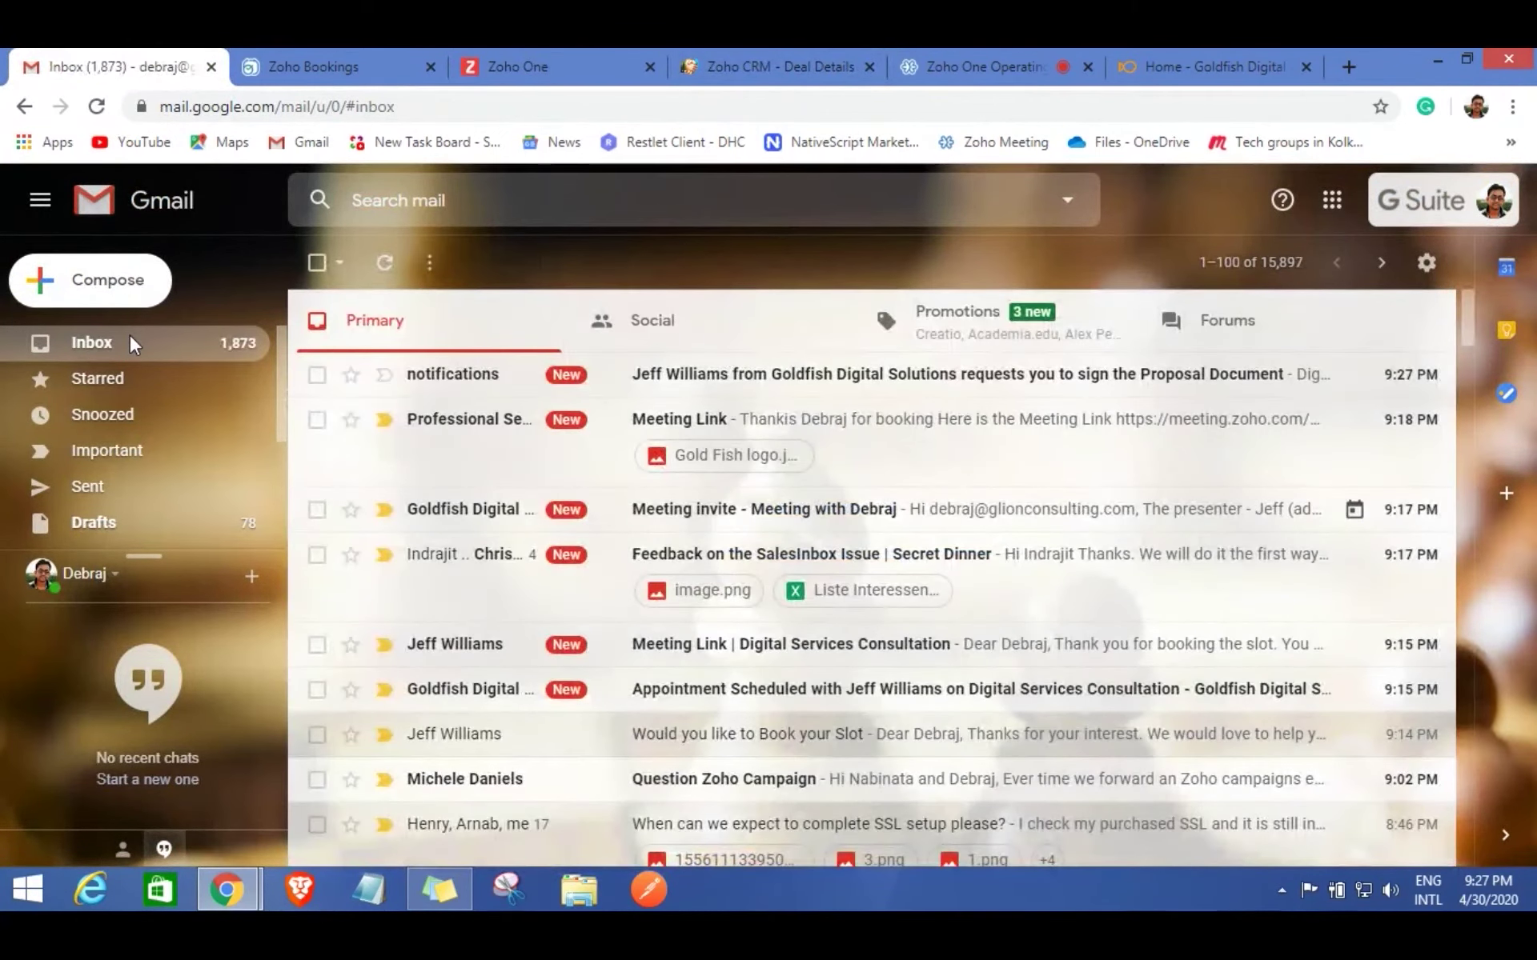
left_click(788, 393)
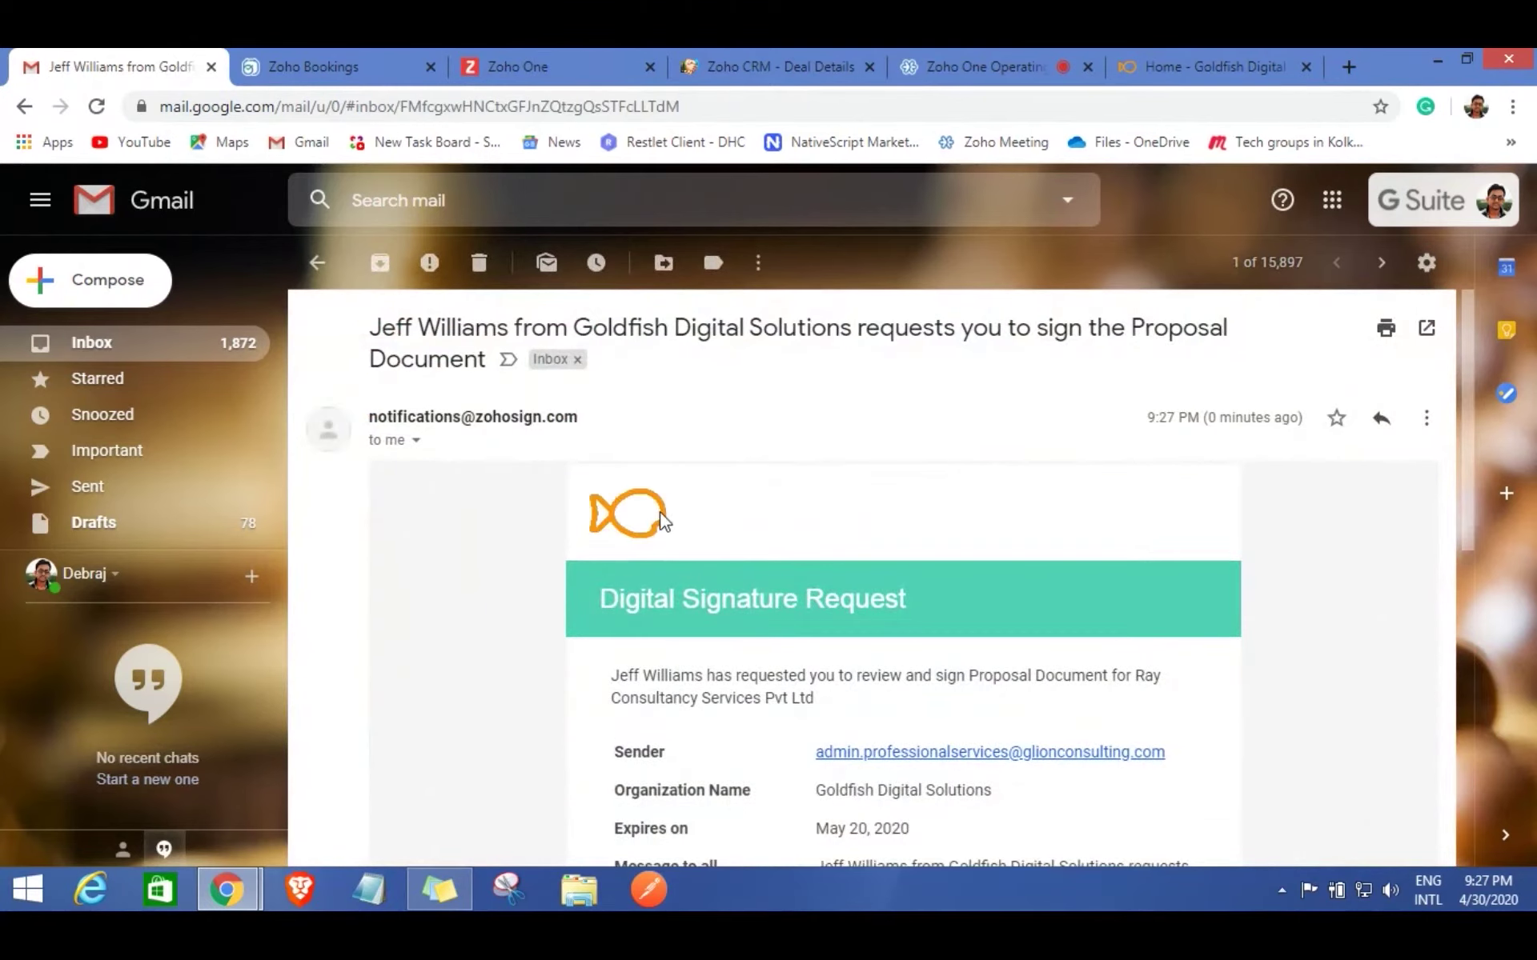
scroll(747, 555, "down", 3)
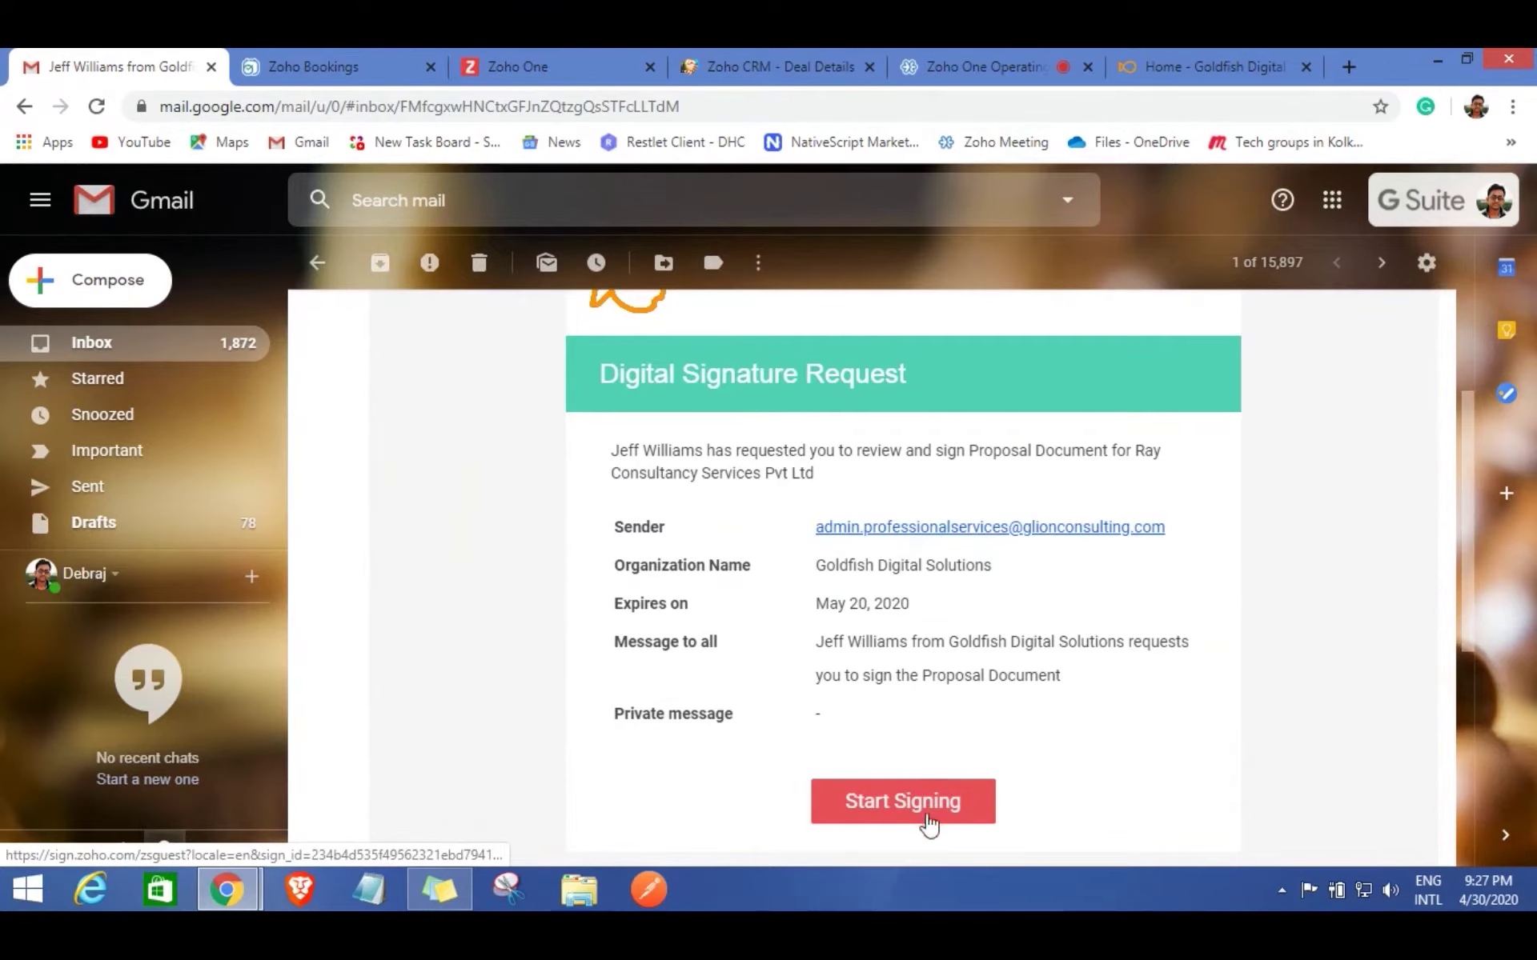
left_click(894, 809)
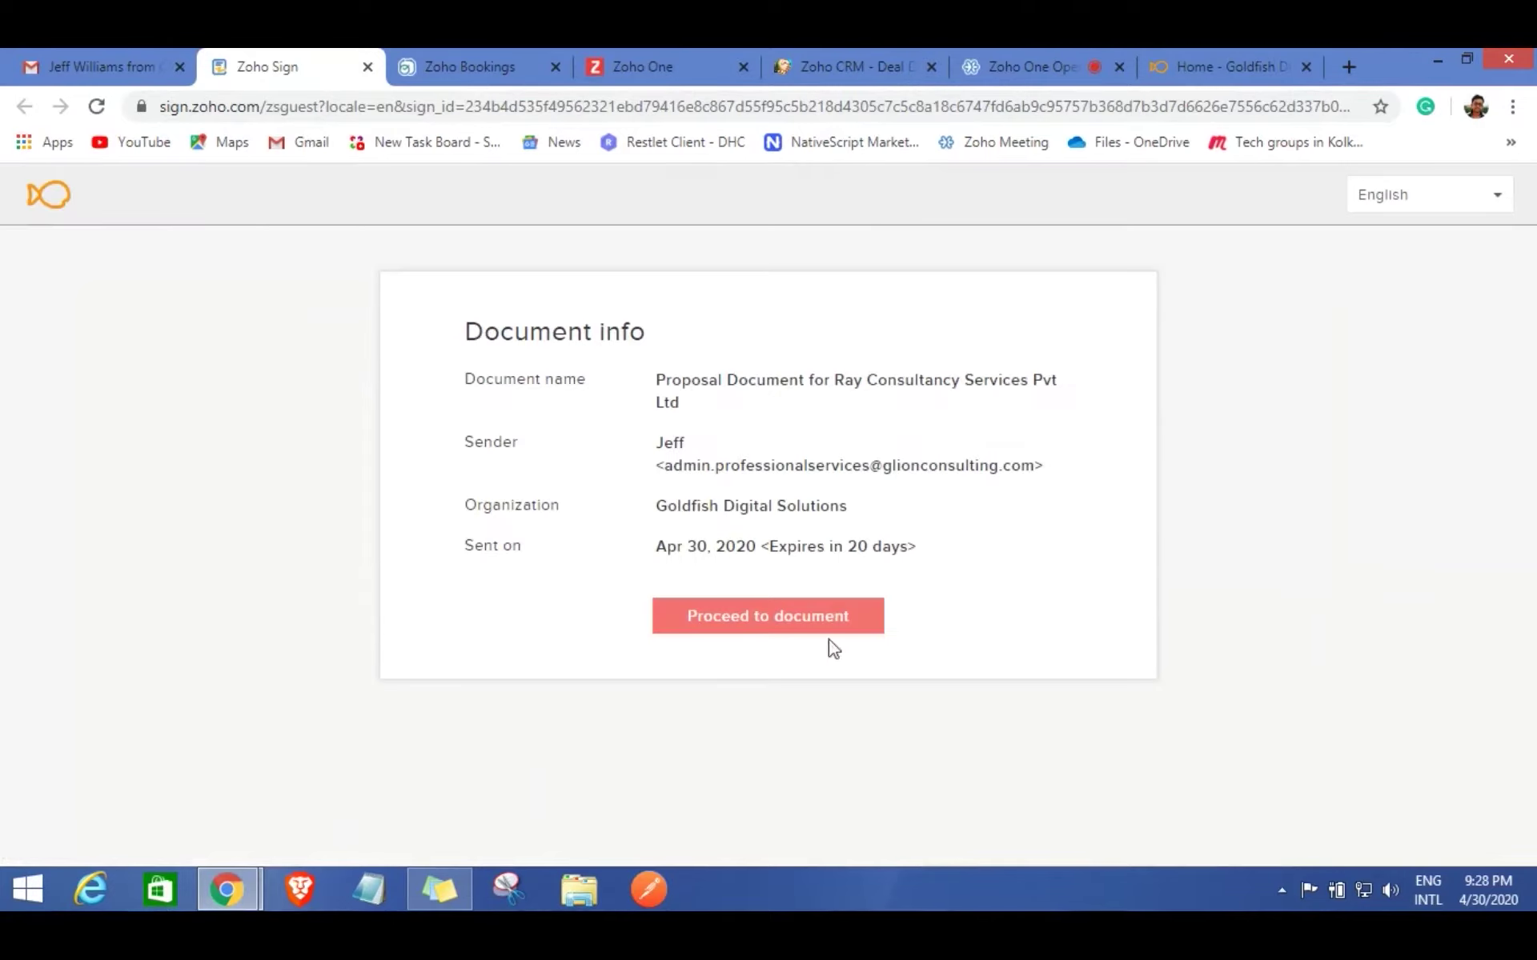
Scroll through all 12 proposal pages and confirm the Electronic Record and Signature Disclosure.
left_click(765, 624)
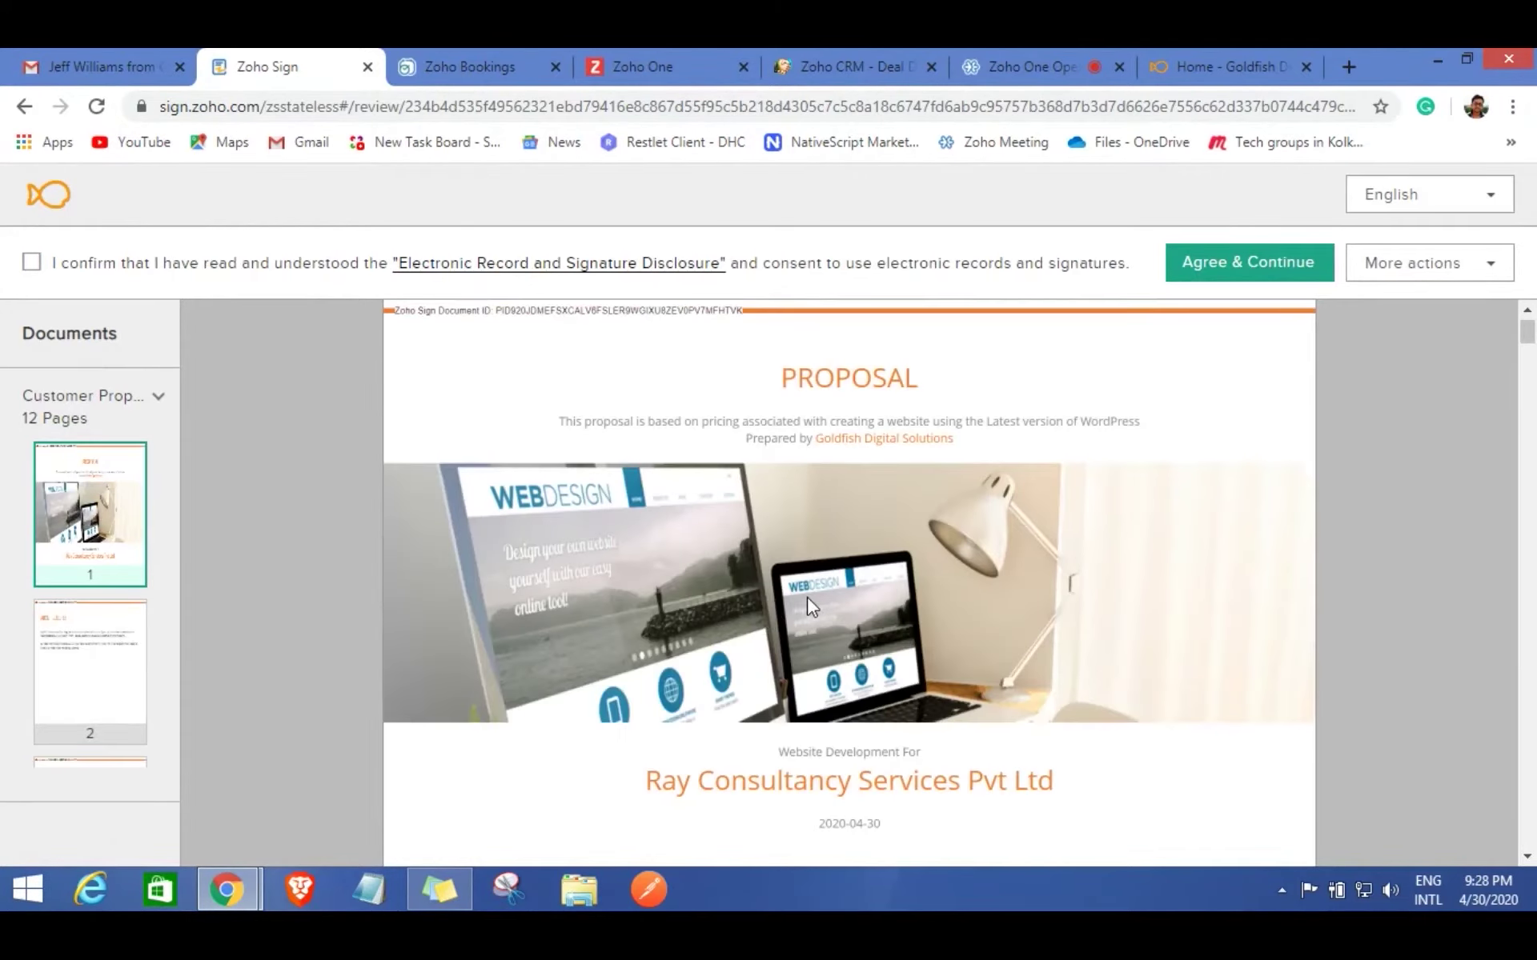
scroll(807, 597, "down", 4)
scroll(810, 606, "down", 12)
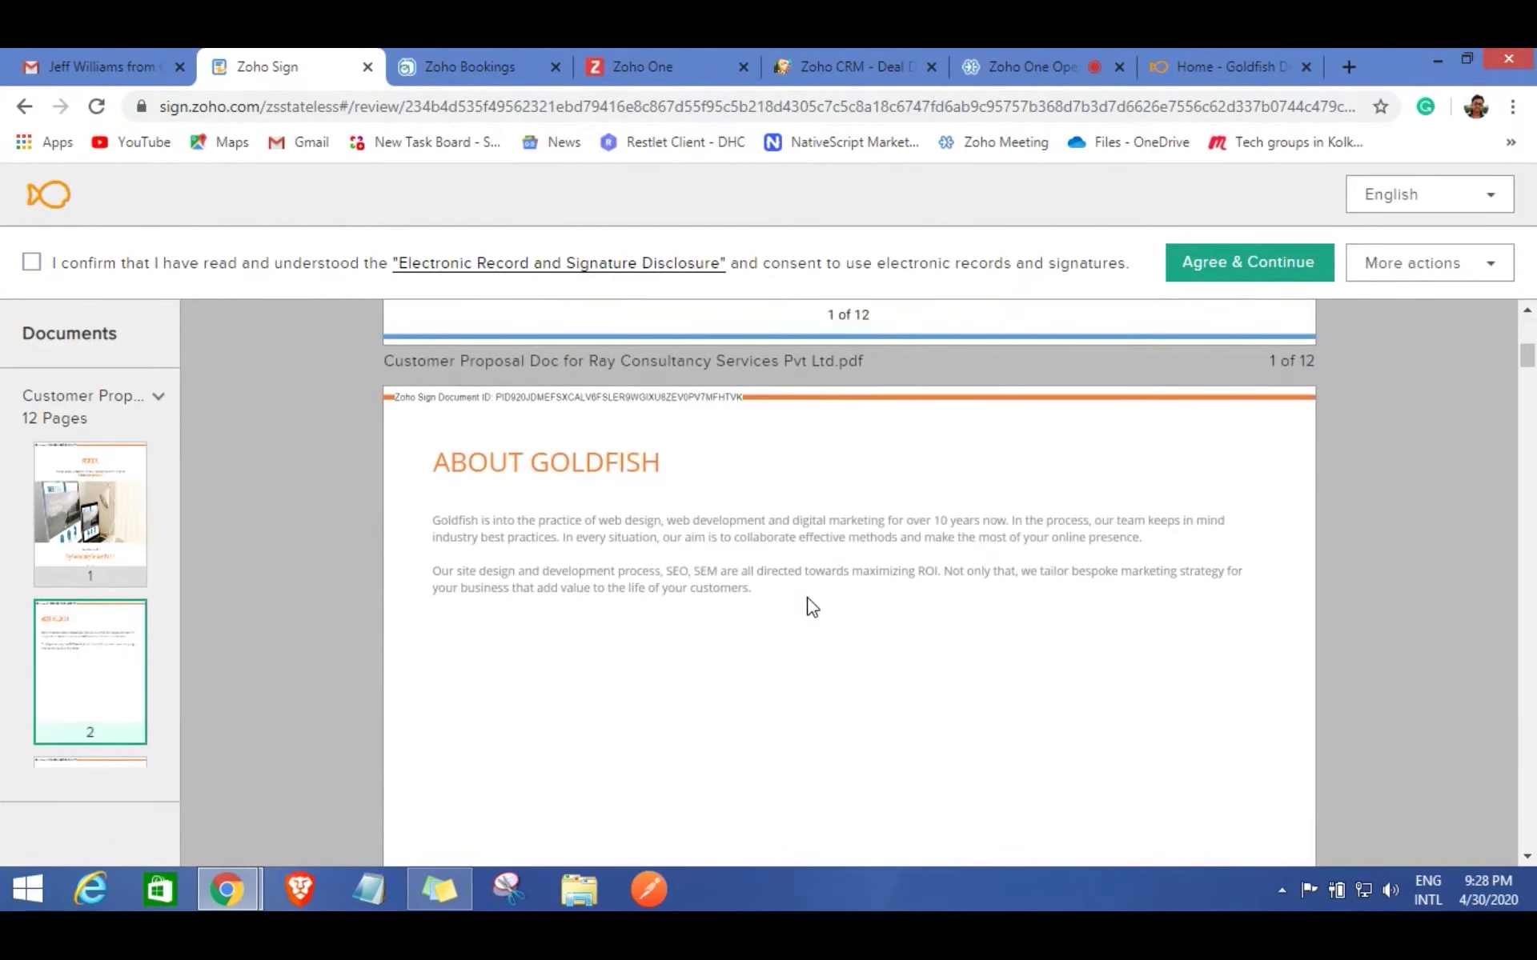
scroll(810, 606, "down", 12)
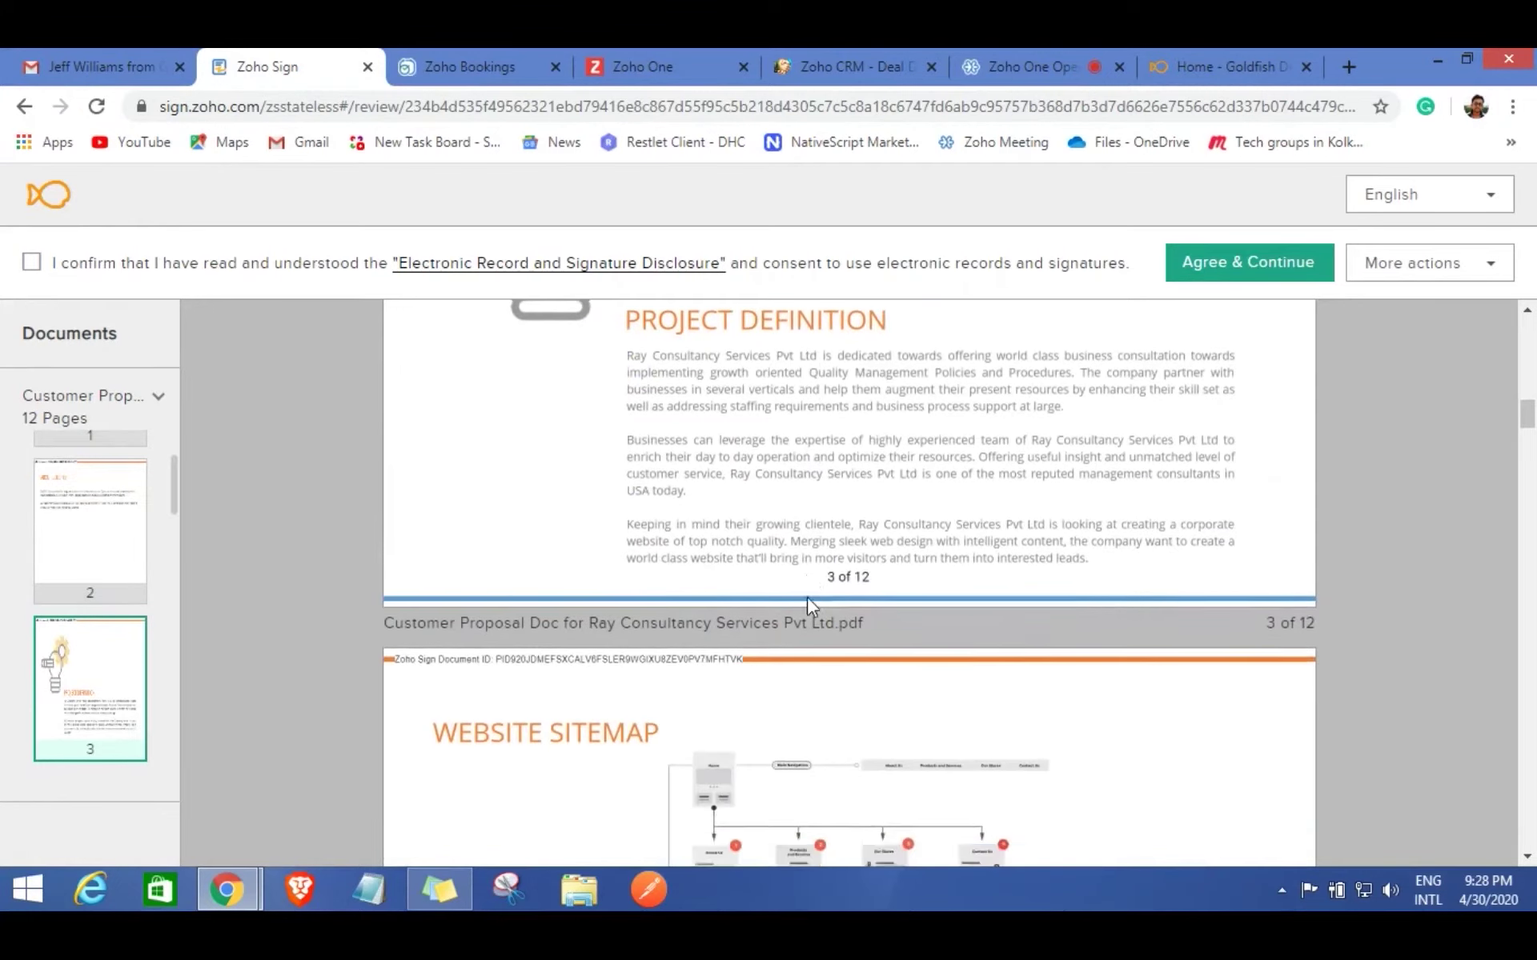
scroll(810, 606, "down", 10)
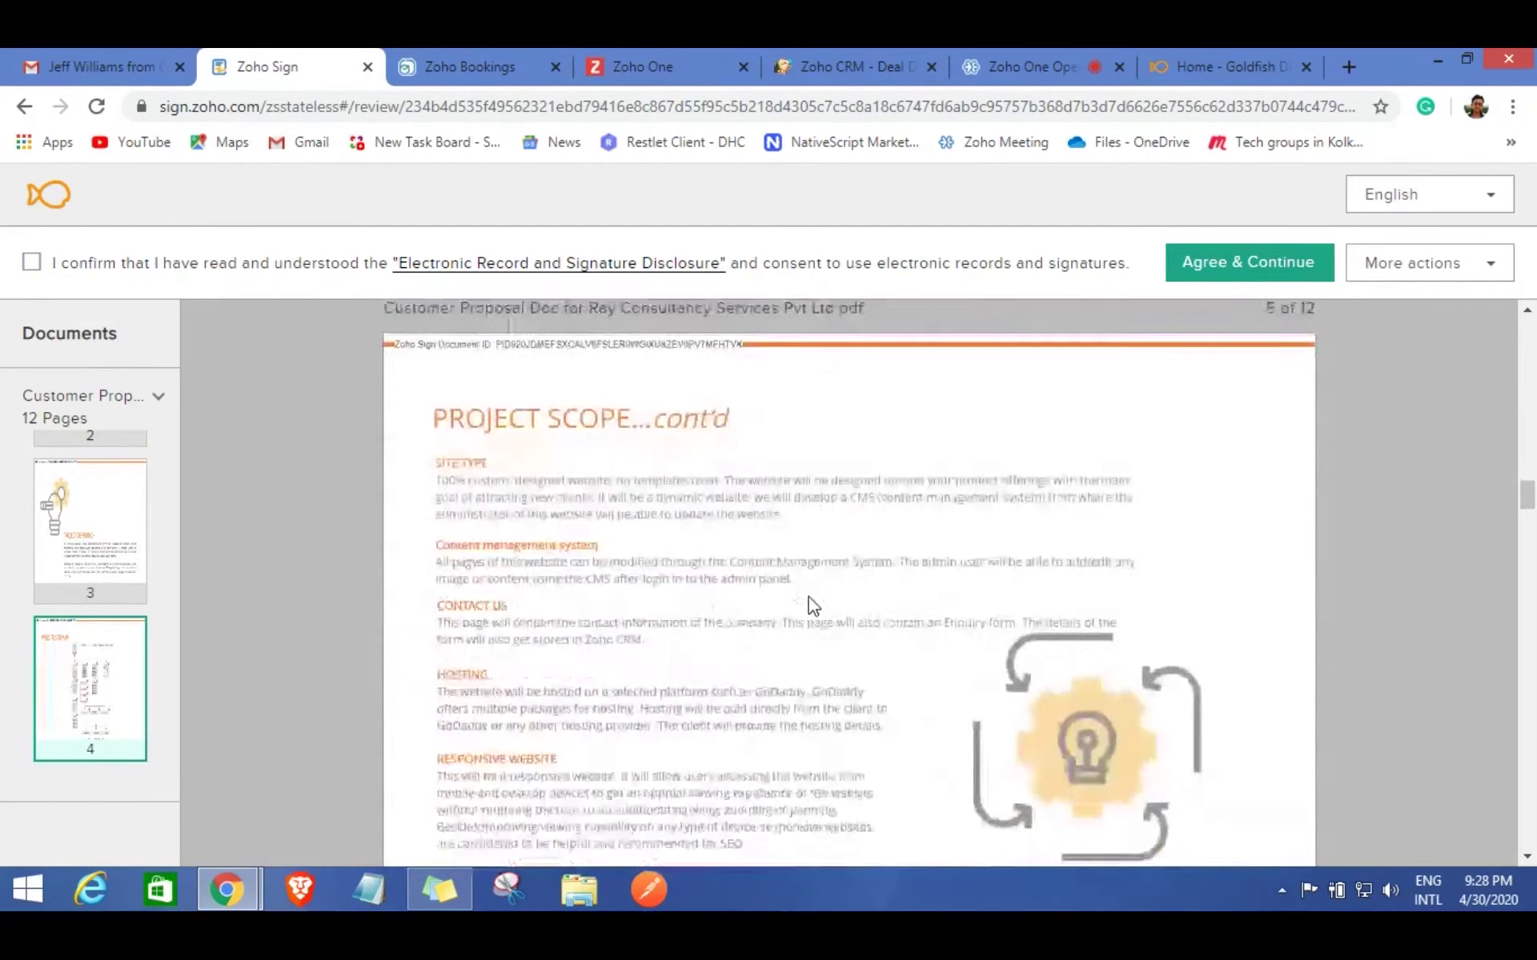
scroll(810, 606, "down", 20)
left_click(31, 261)
scroll(1044, 474, "down", 1)
scroll(1043, 474, "down", 15)
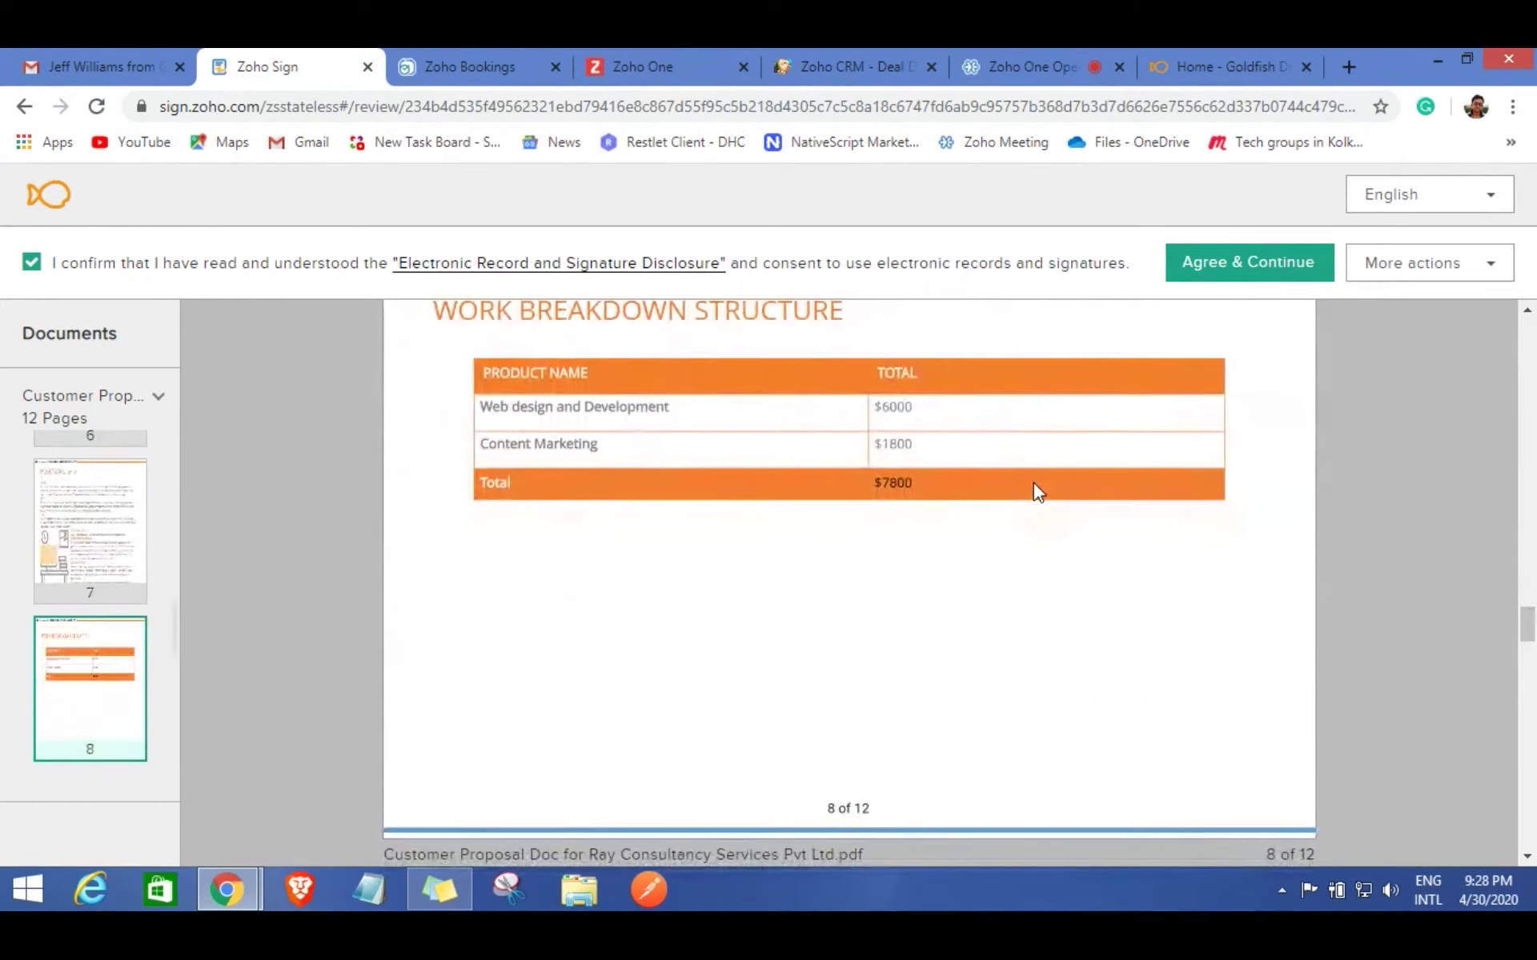
scroll(1032, 483, "down", 12)
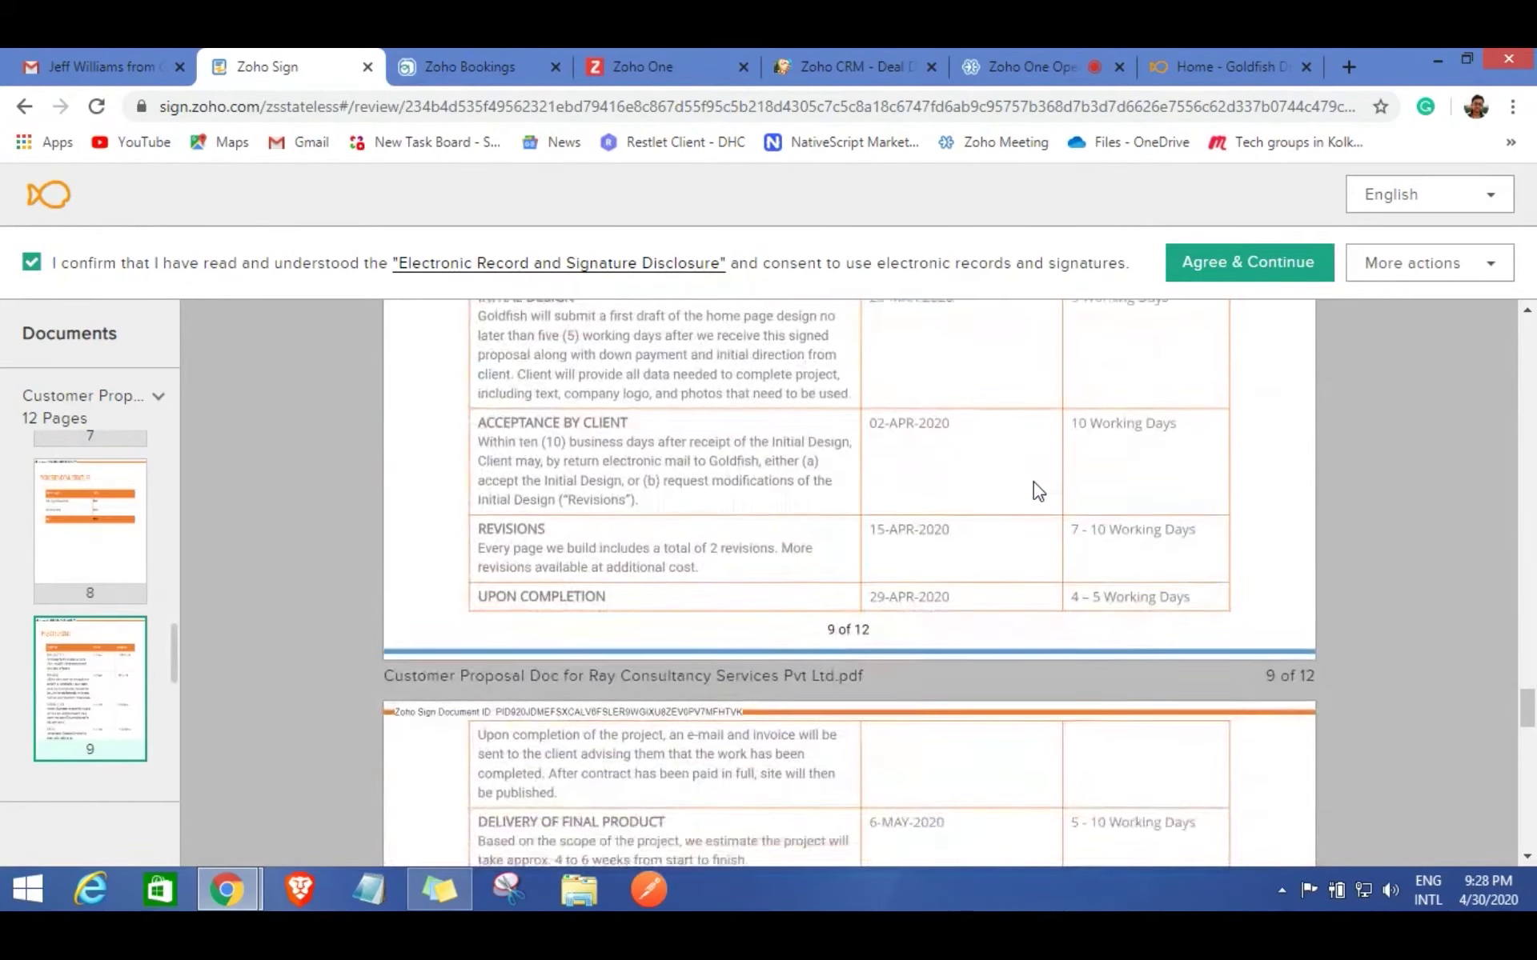
scroll(1034, 482, "down", 5)
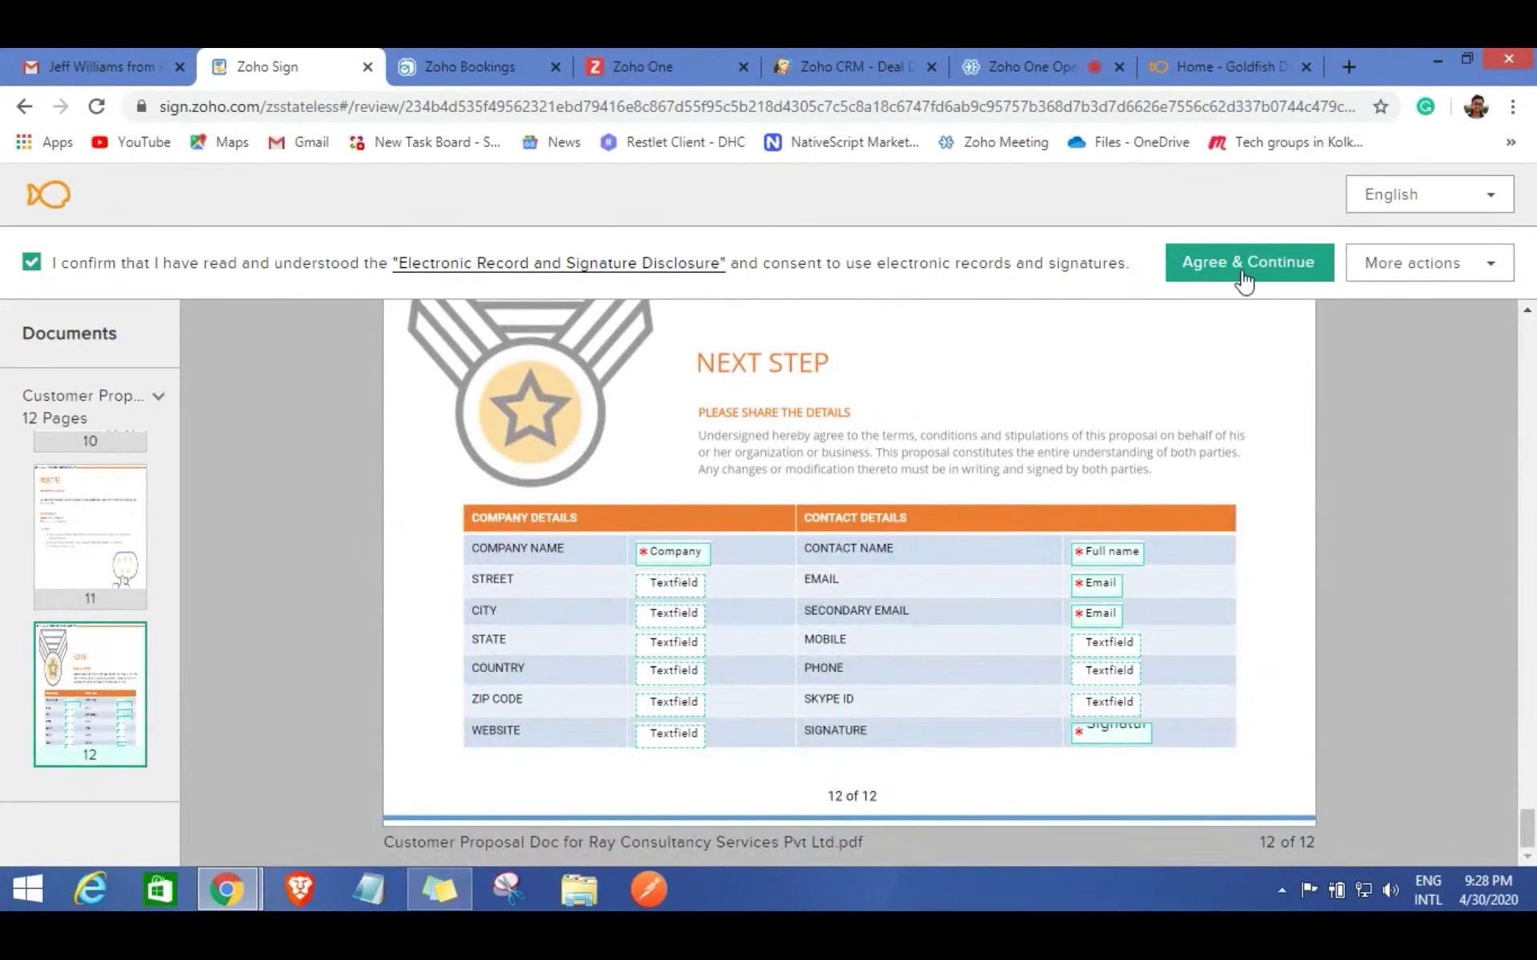
Agree to the disclosure and enter company name 'Ray Consultancy Services Pvt Ltd'.
left_click(1244, 273)
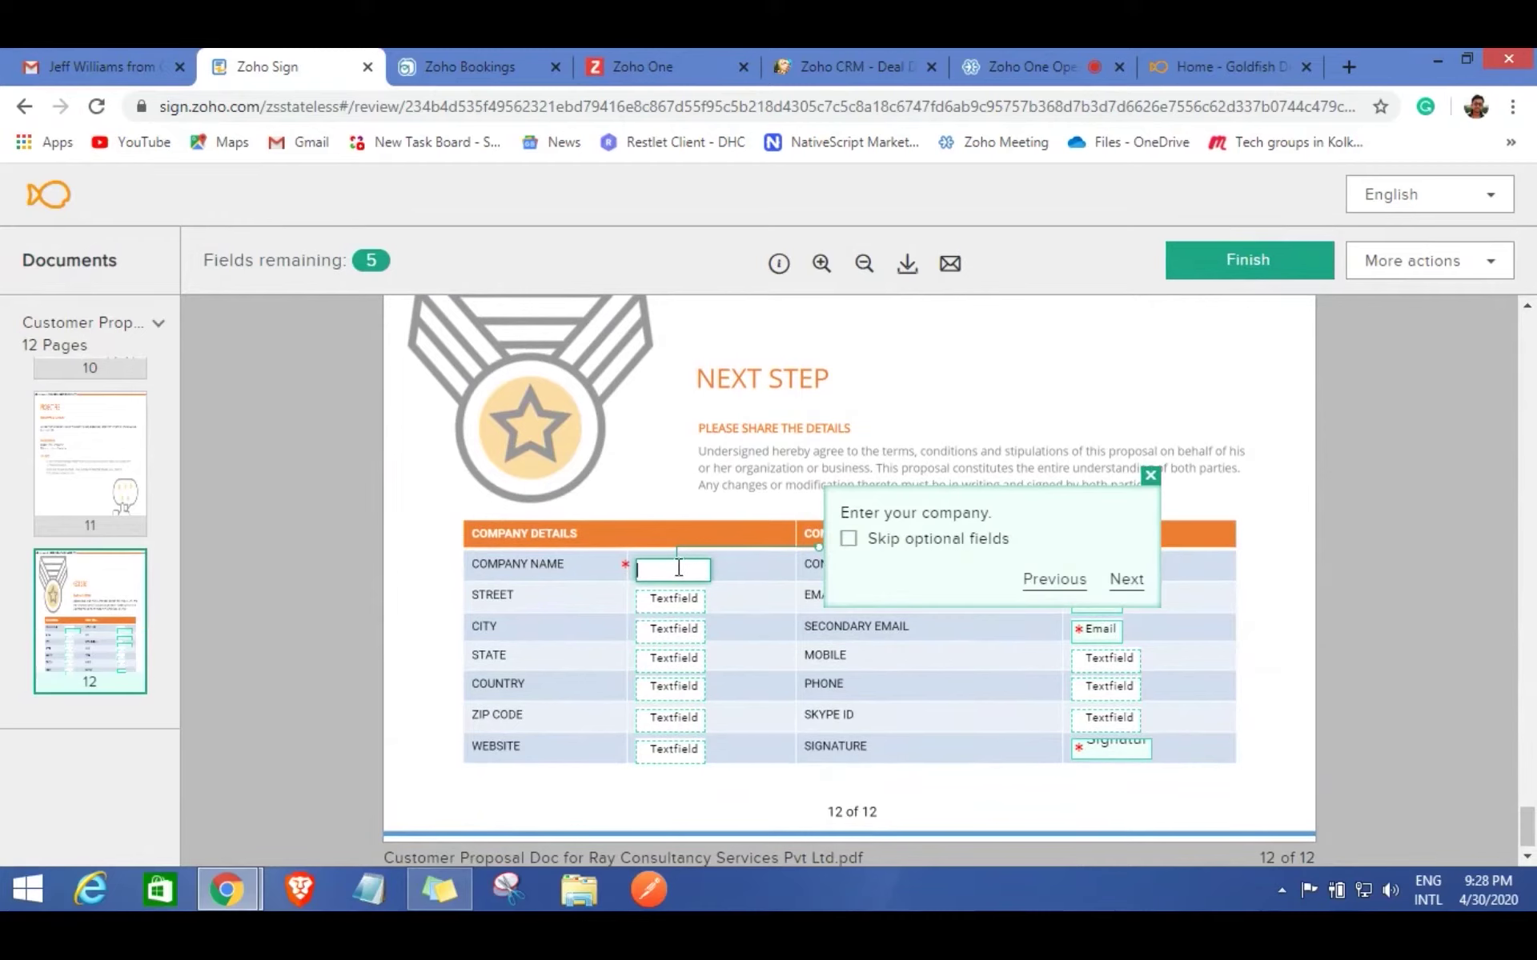
type("Ray Consuta")
key("BackSpace")
key("BackSpace")
type("ltancy")
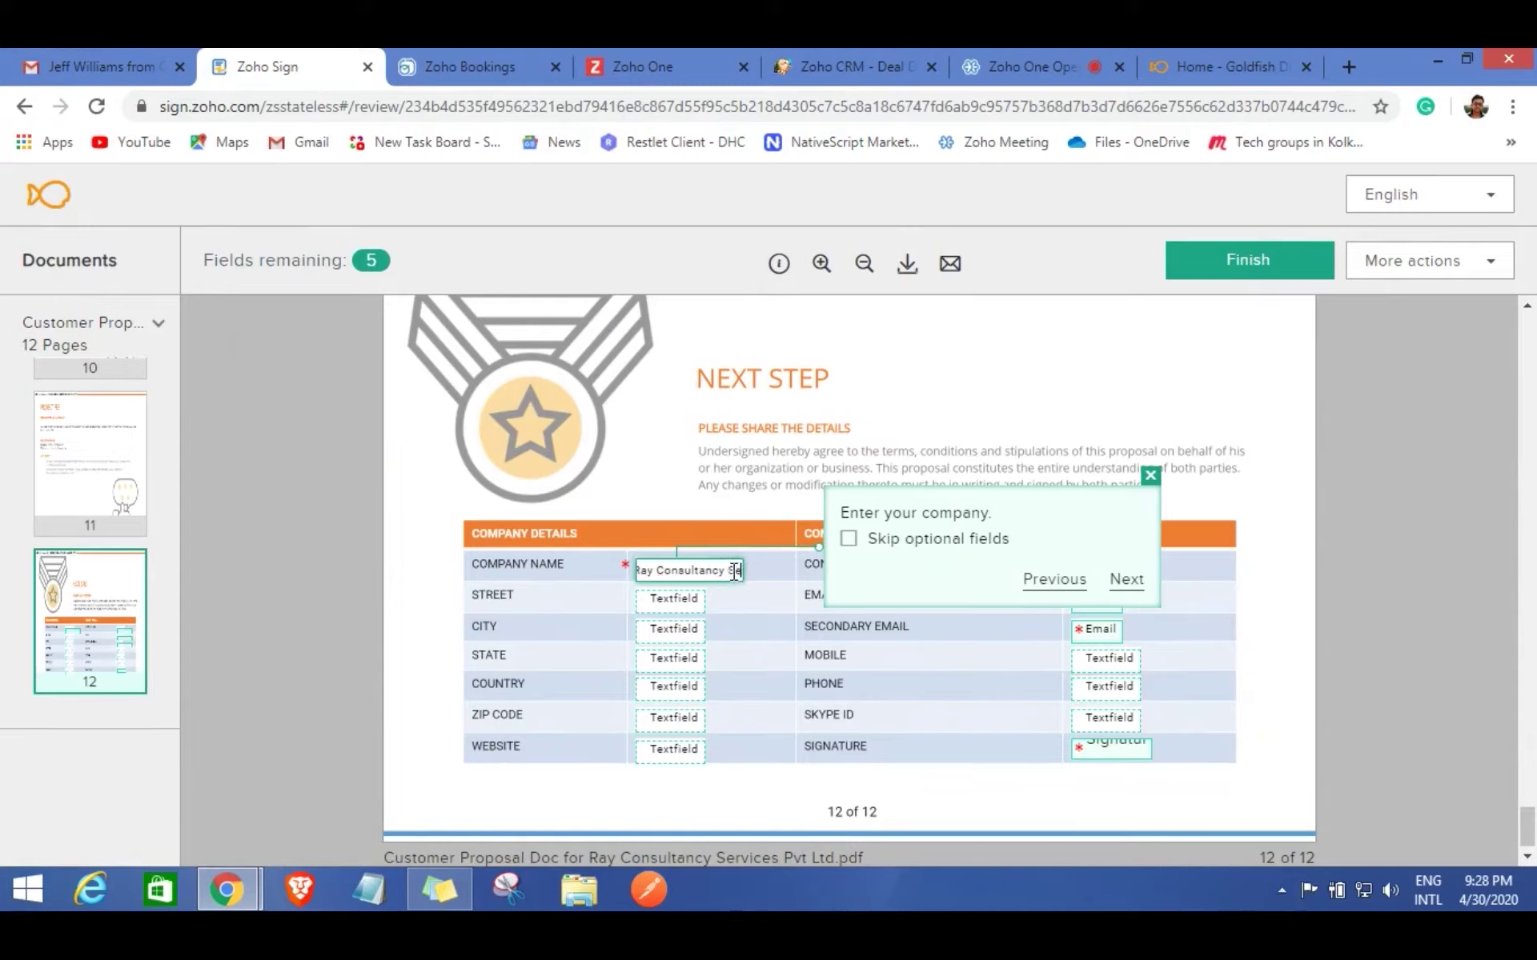
type("Serv")
type("ices")
type(" Pv")
type("t Ltd")
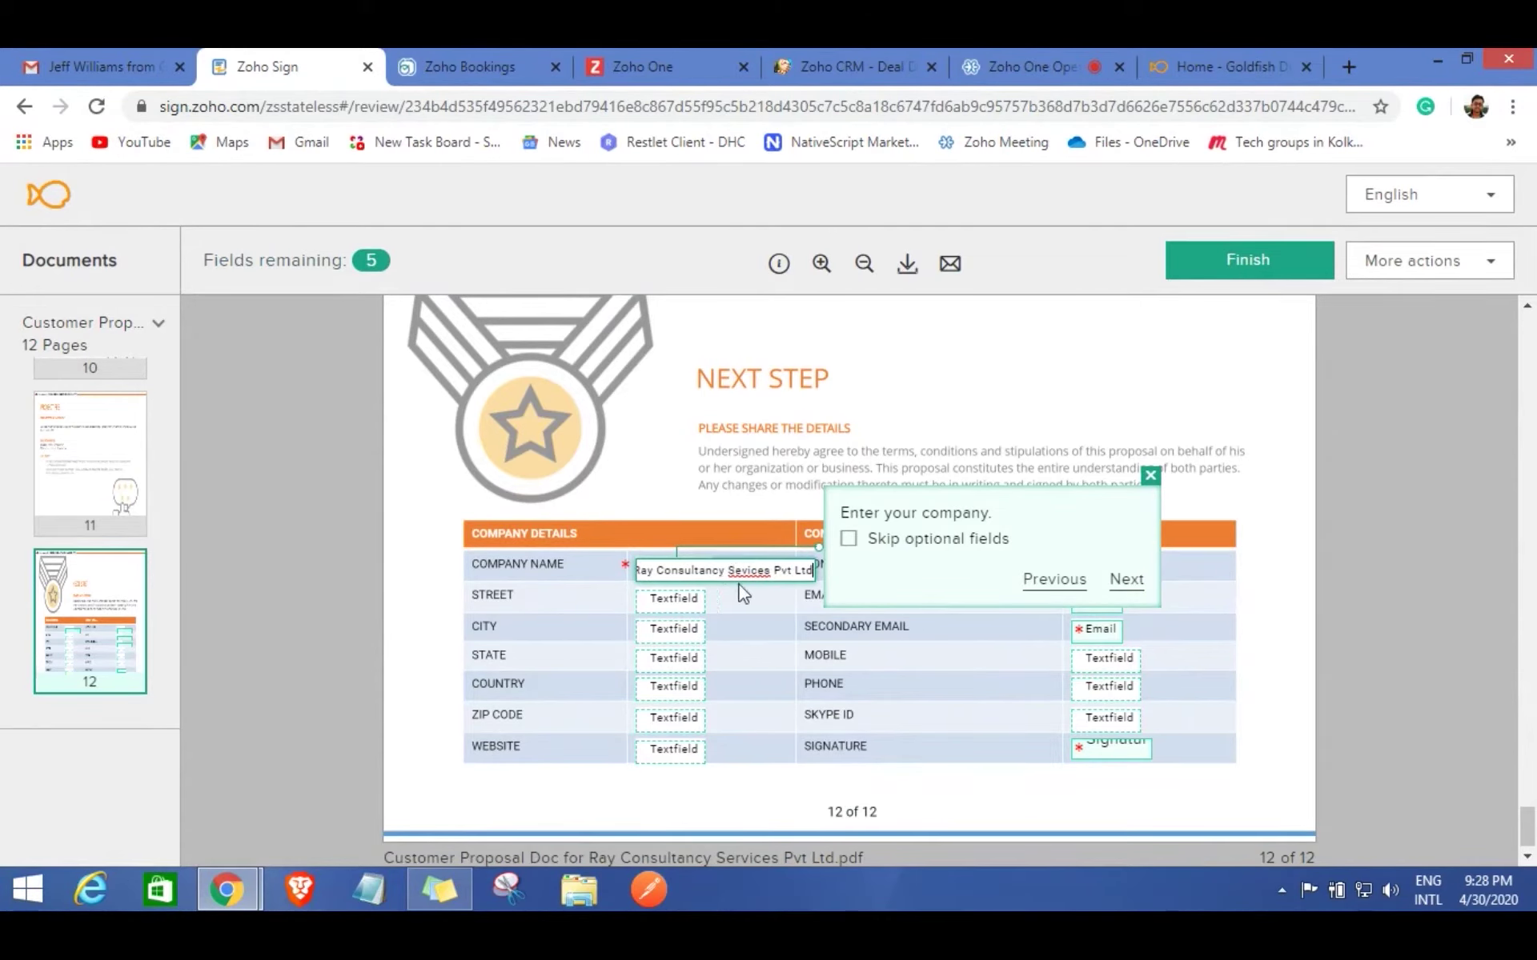
left_click(1127, 583)
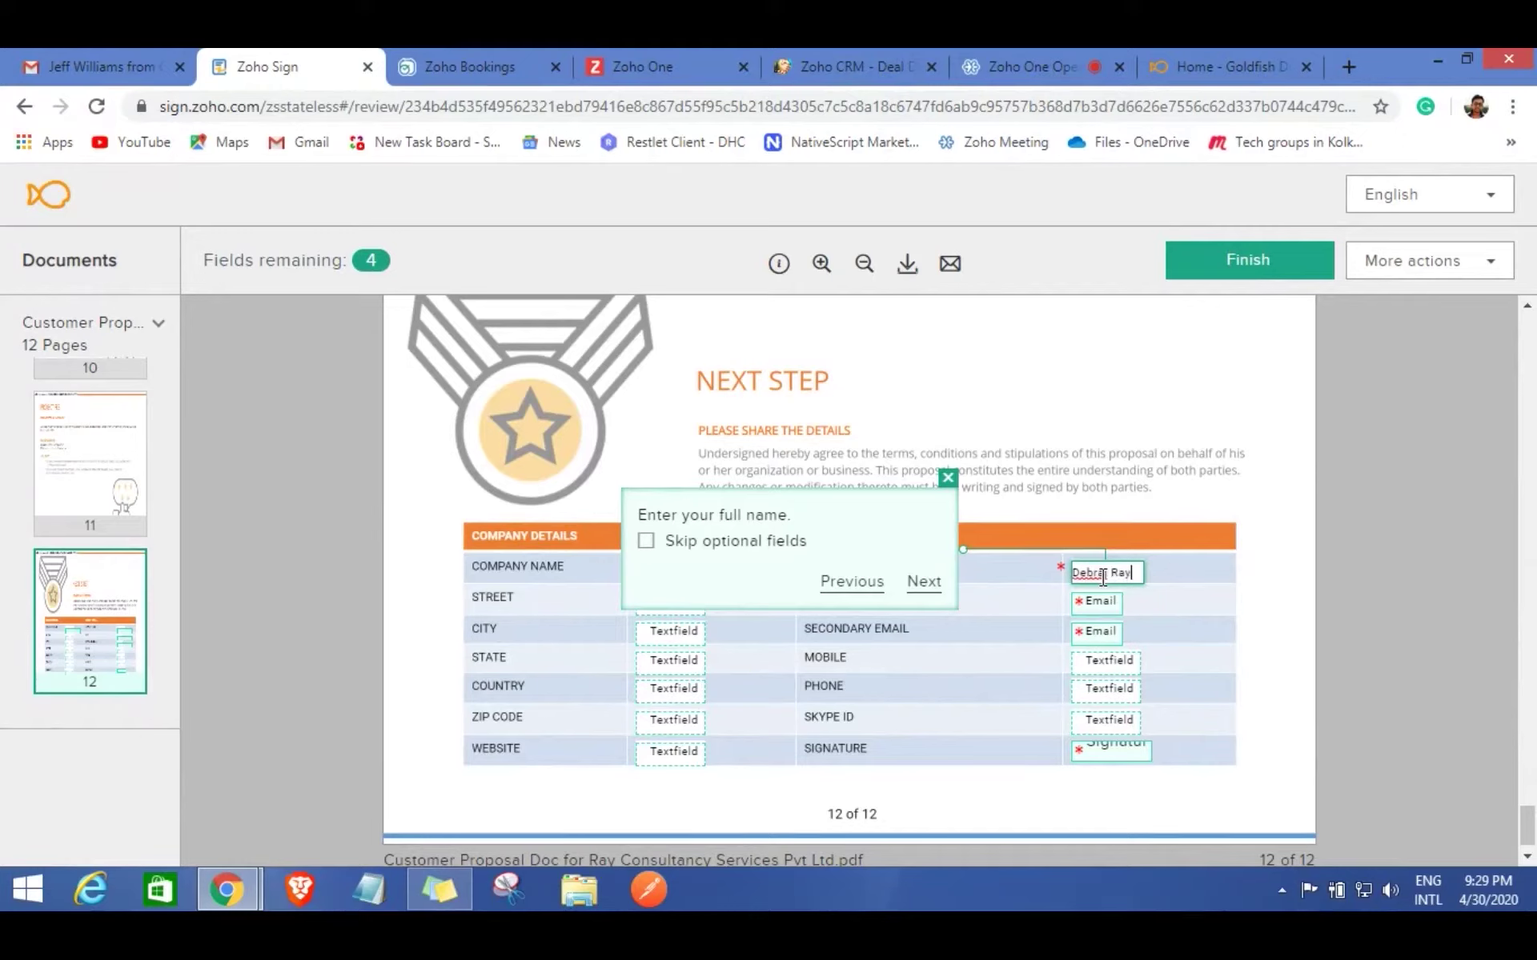
Accept the autofilled contact name and both e-mail addresses, then bring up signature entry.
left_click(924, 581)
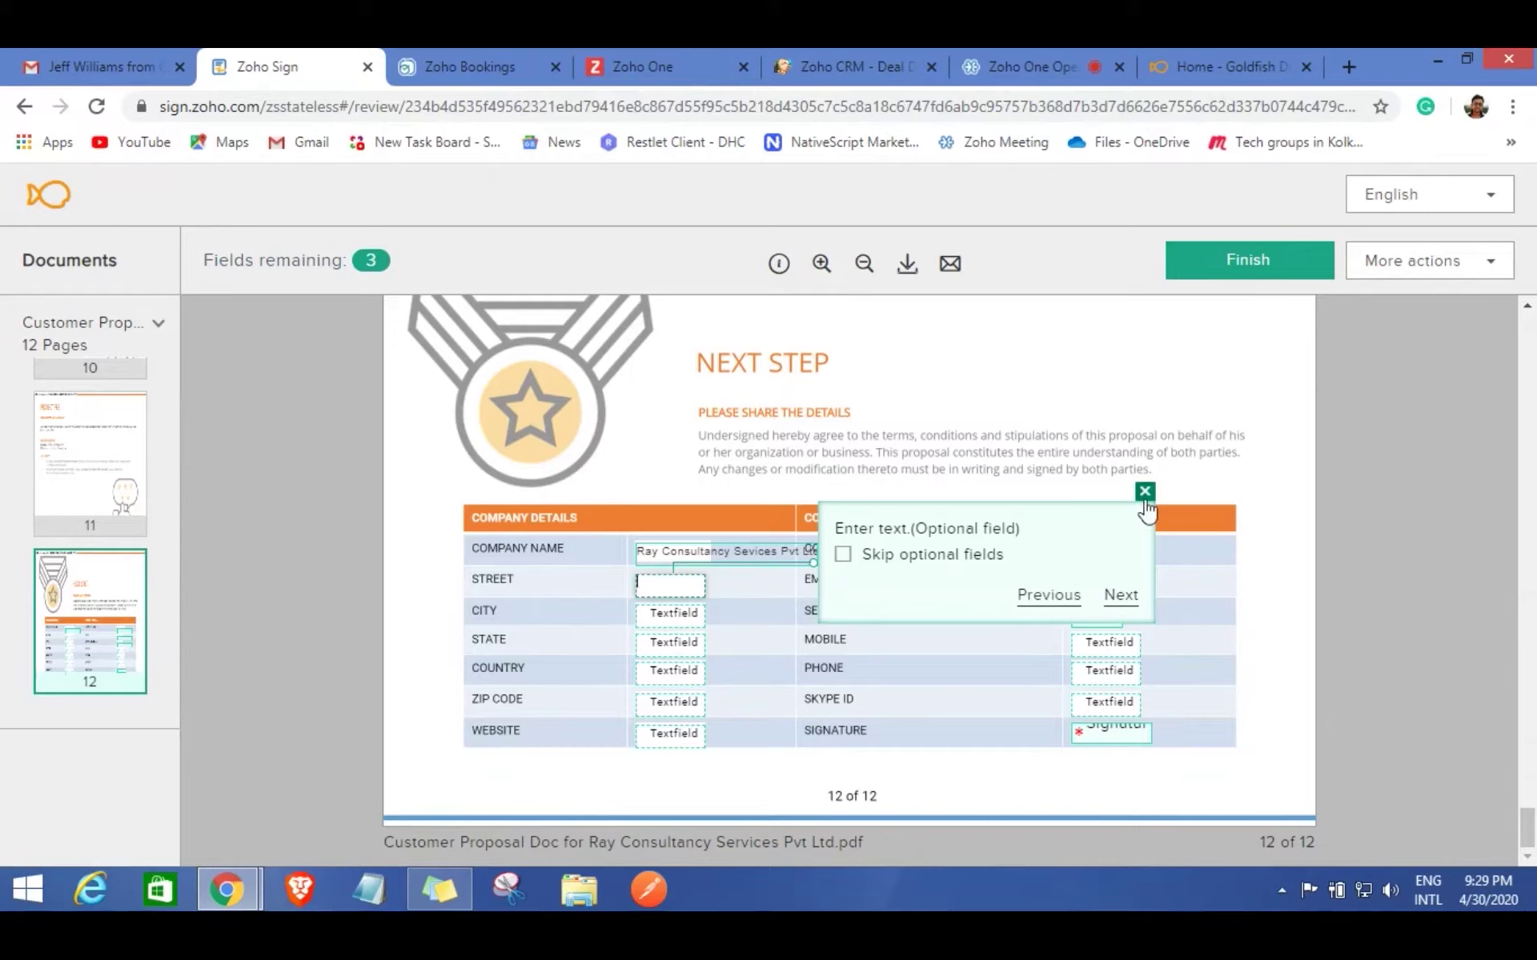
left_click(1145, 492)
left_click(1111, 590)
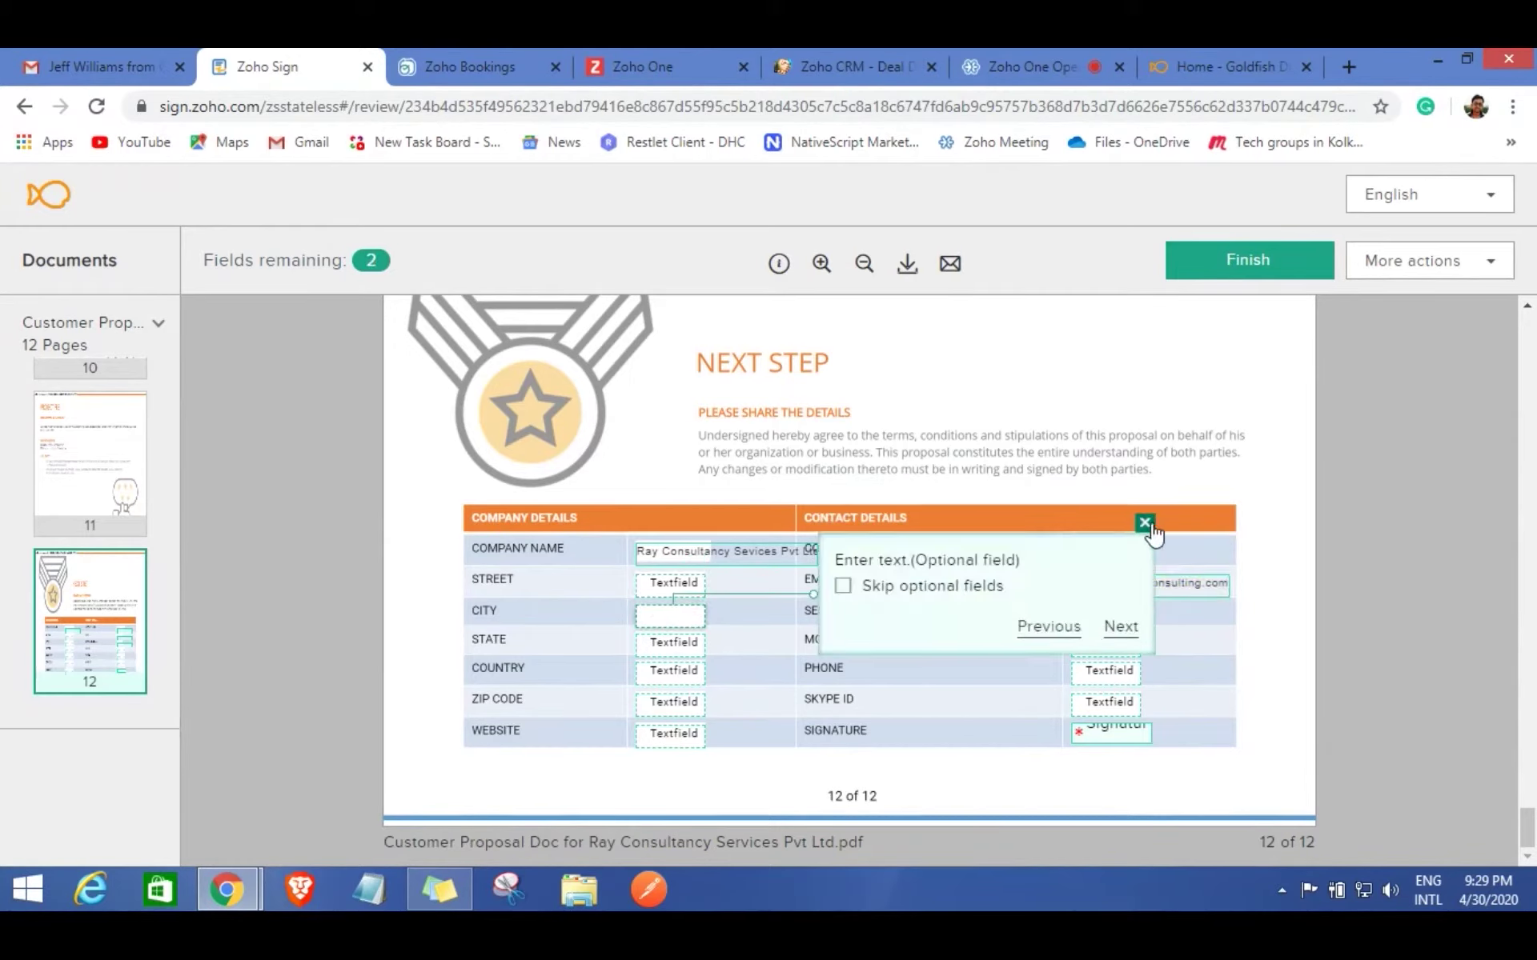
left_click(1145, 525)
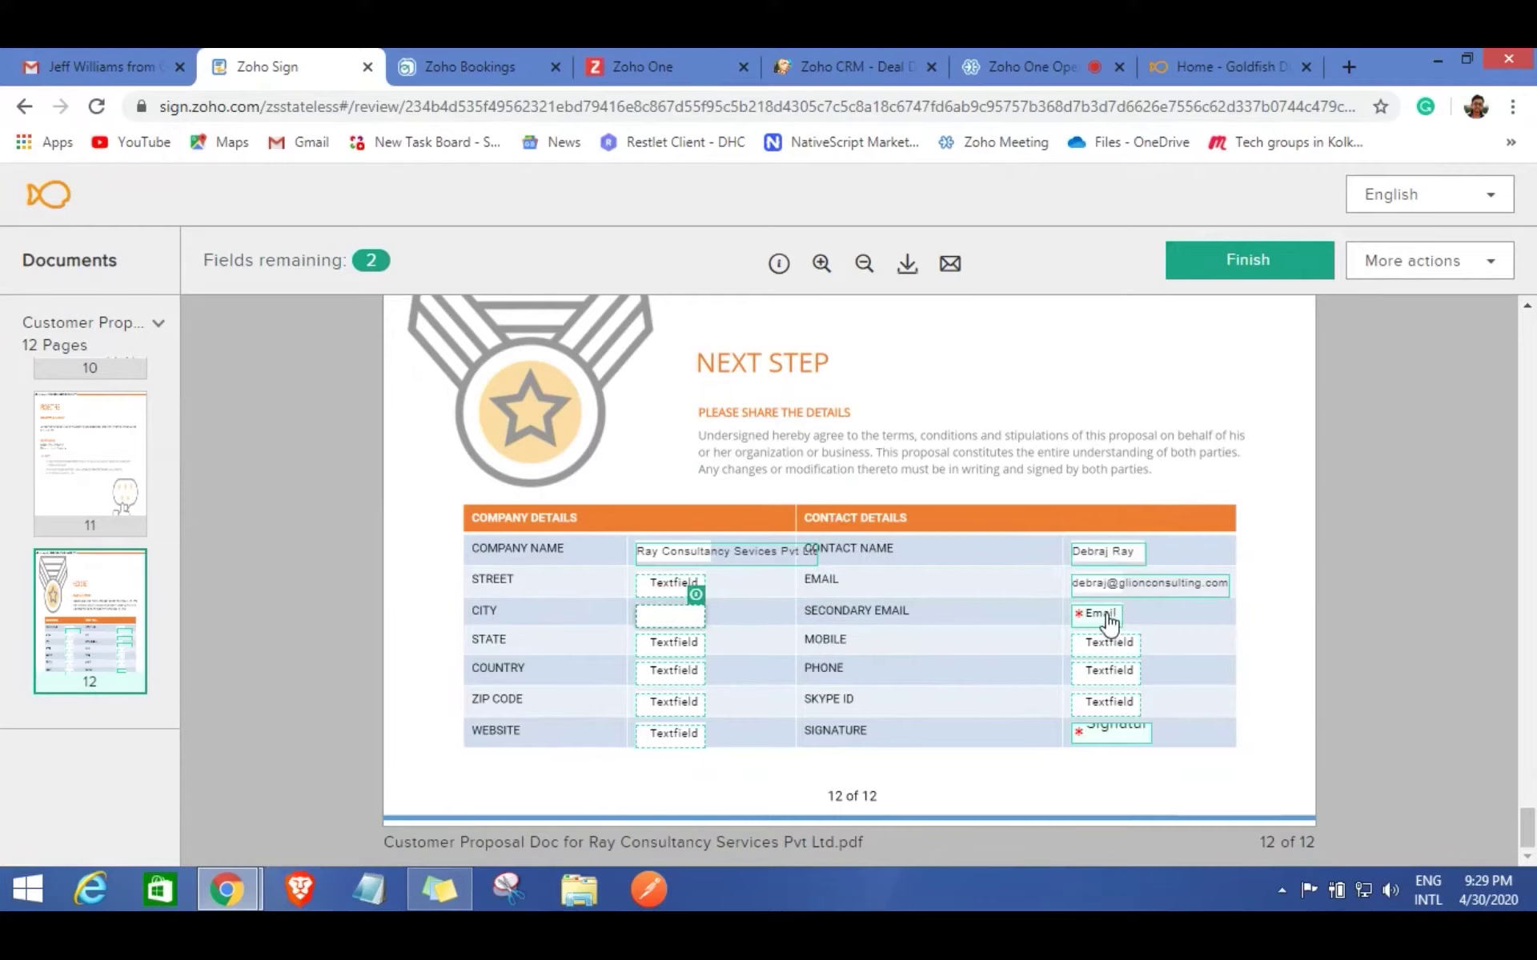
left_click(1108, 625)
left_click(1112, 636)
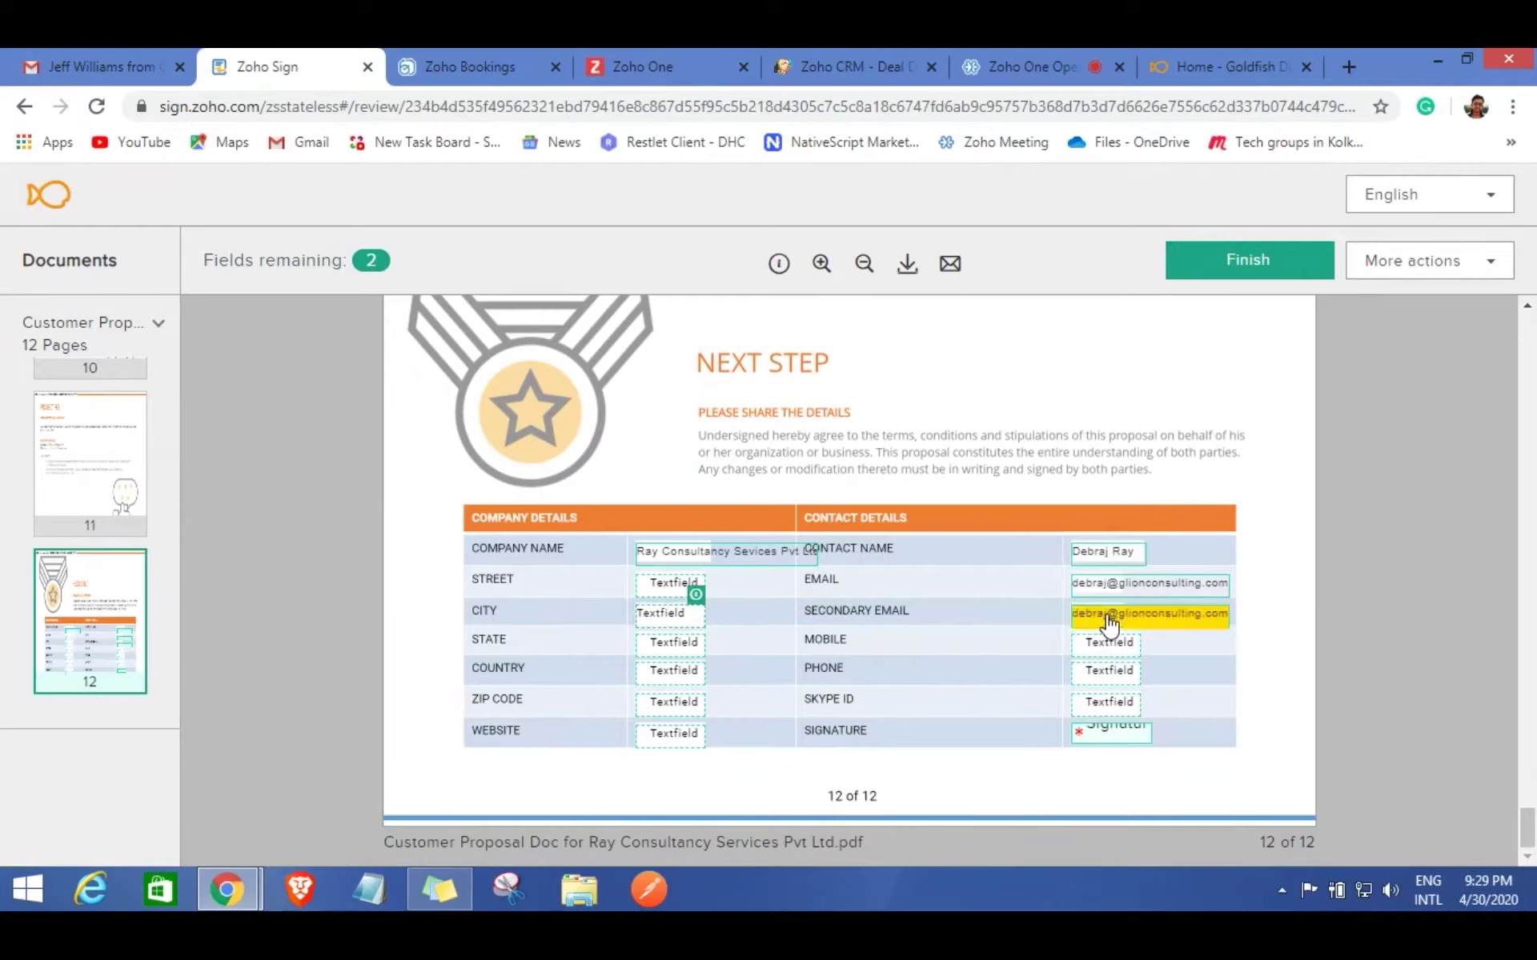
left_click(1113, 734)
left_click(449, 417)
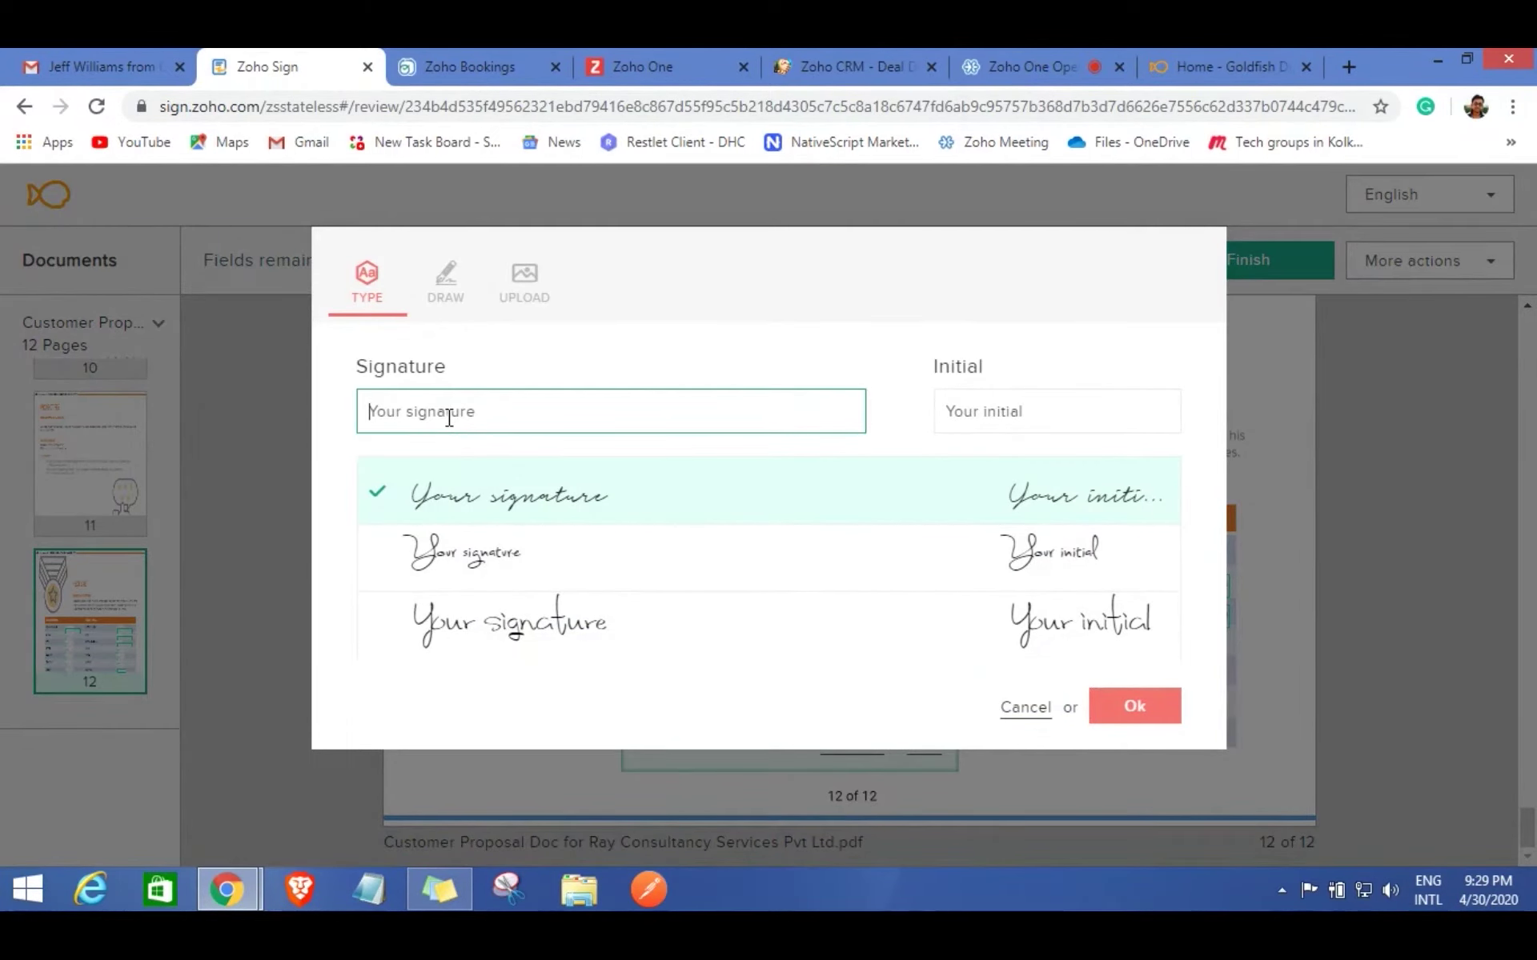
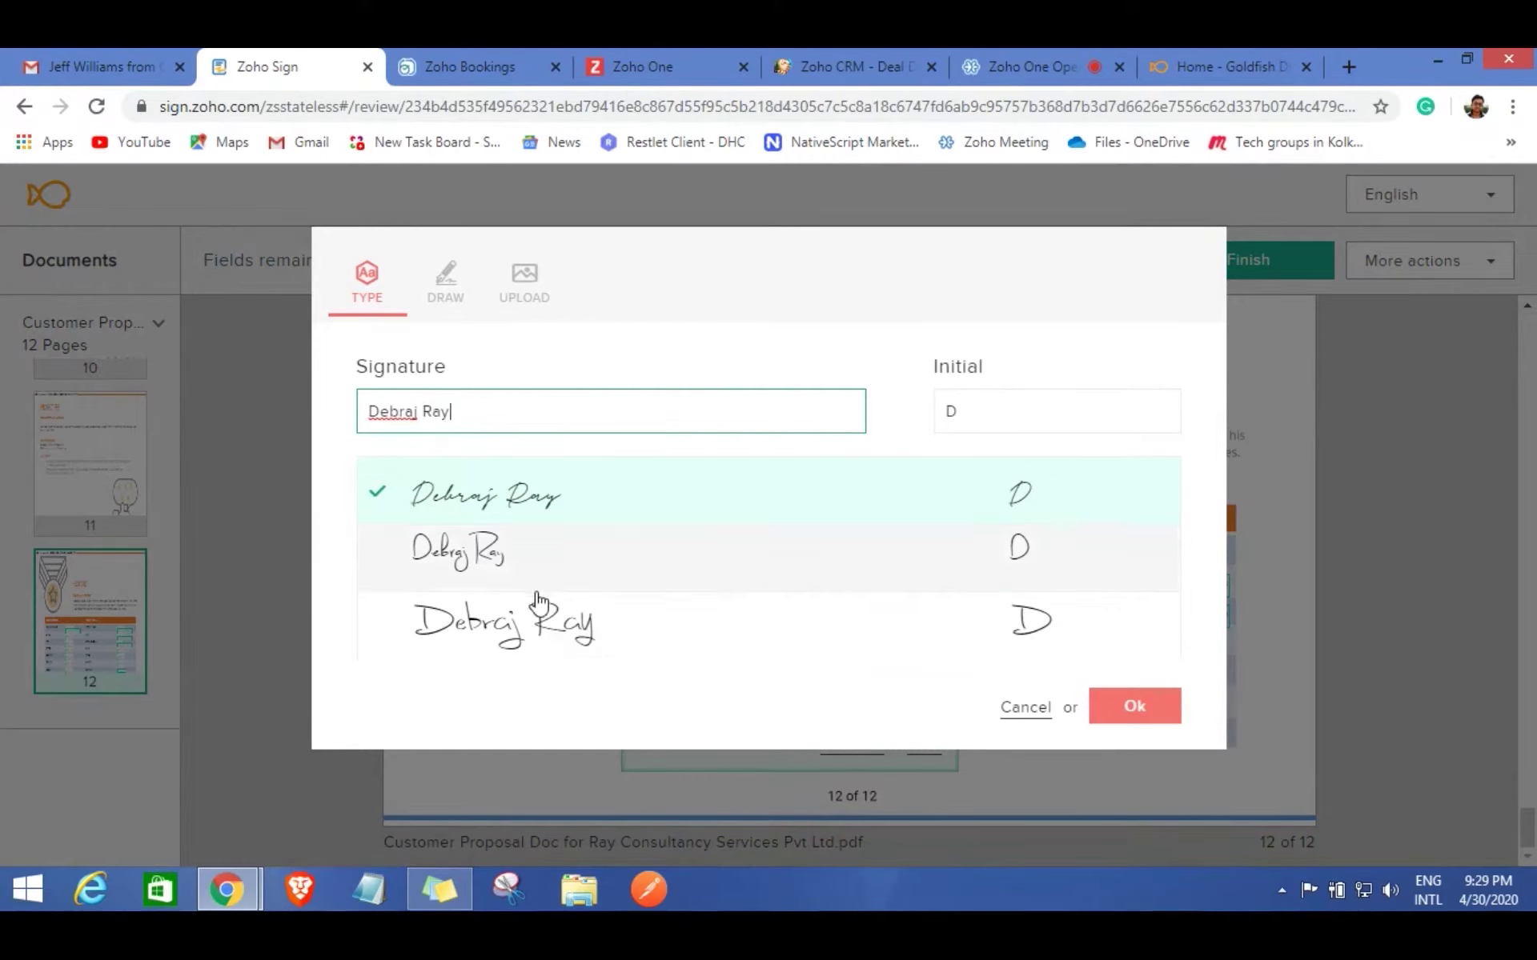
Apply a typed signature of the signer's name in the third handwriting style.
left_click(530, 635)
left_click(1135, 706)
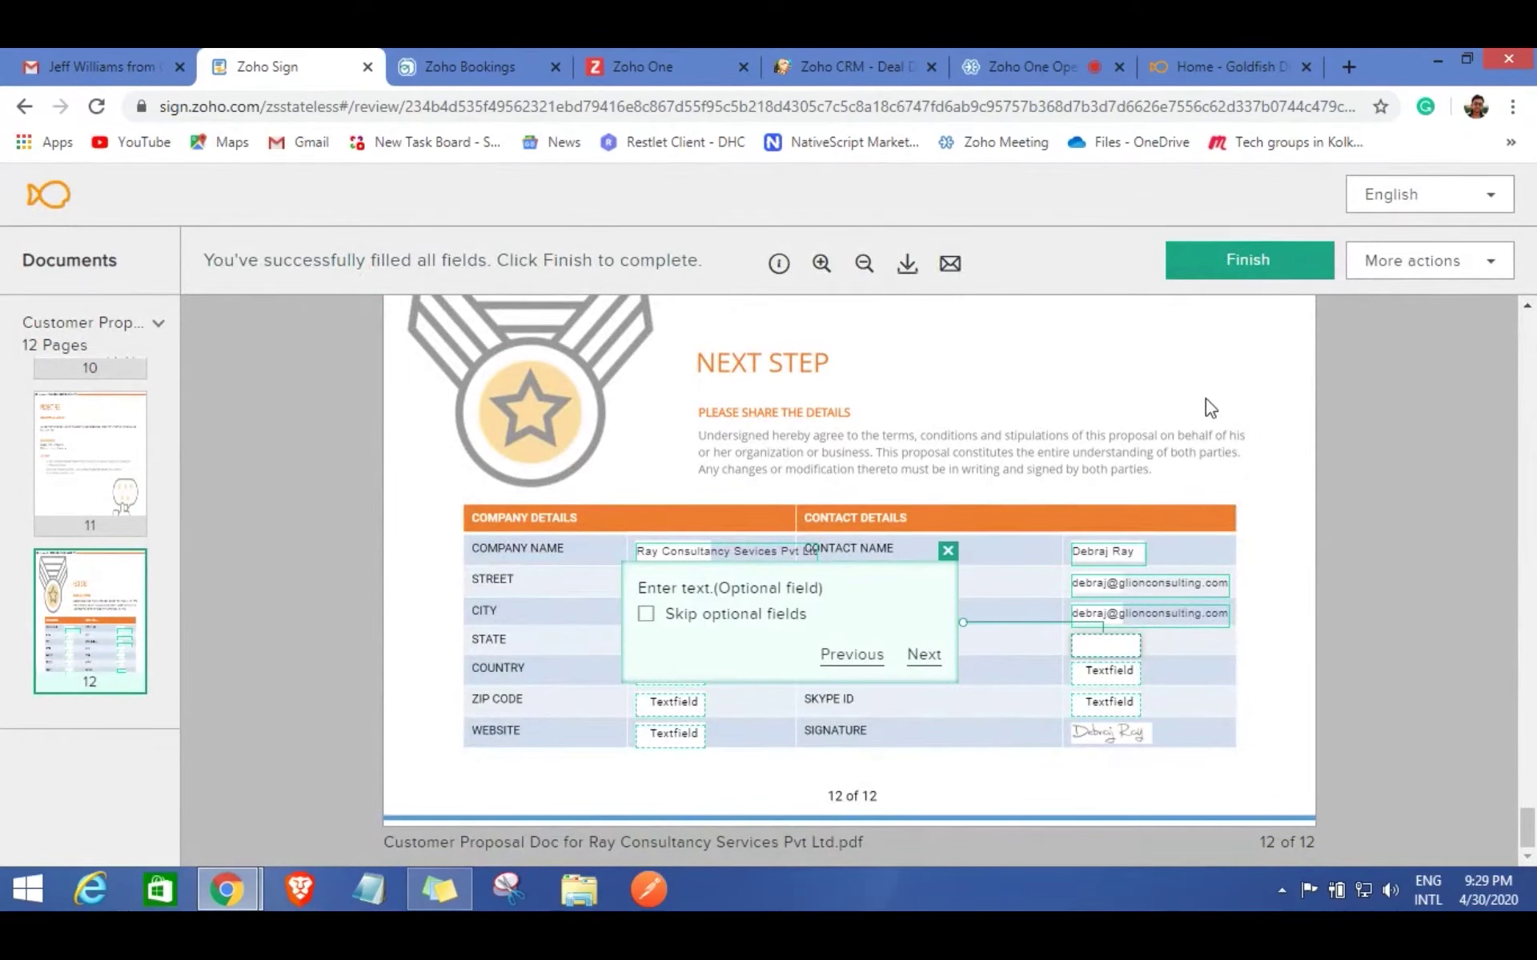
Finish signing, e-mail yourself the signed copy, and return to Gmail.
left_click(1246, 272)
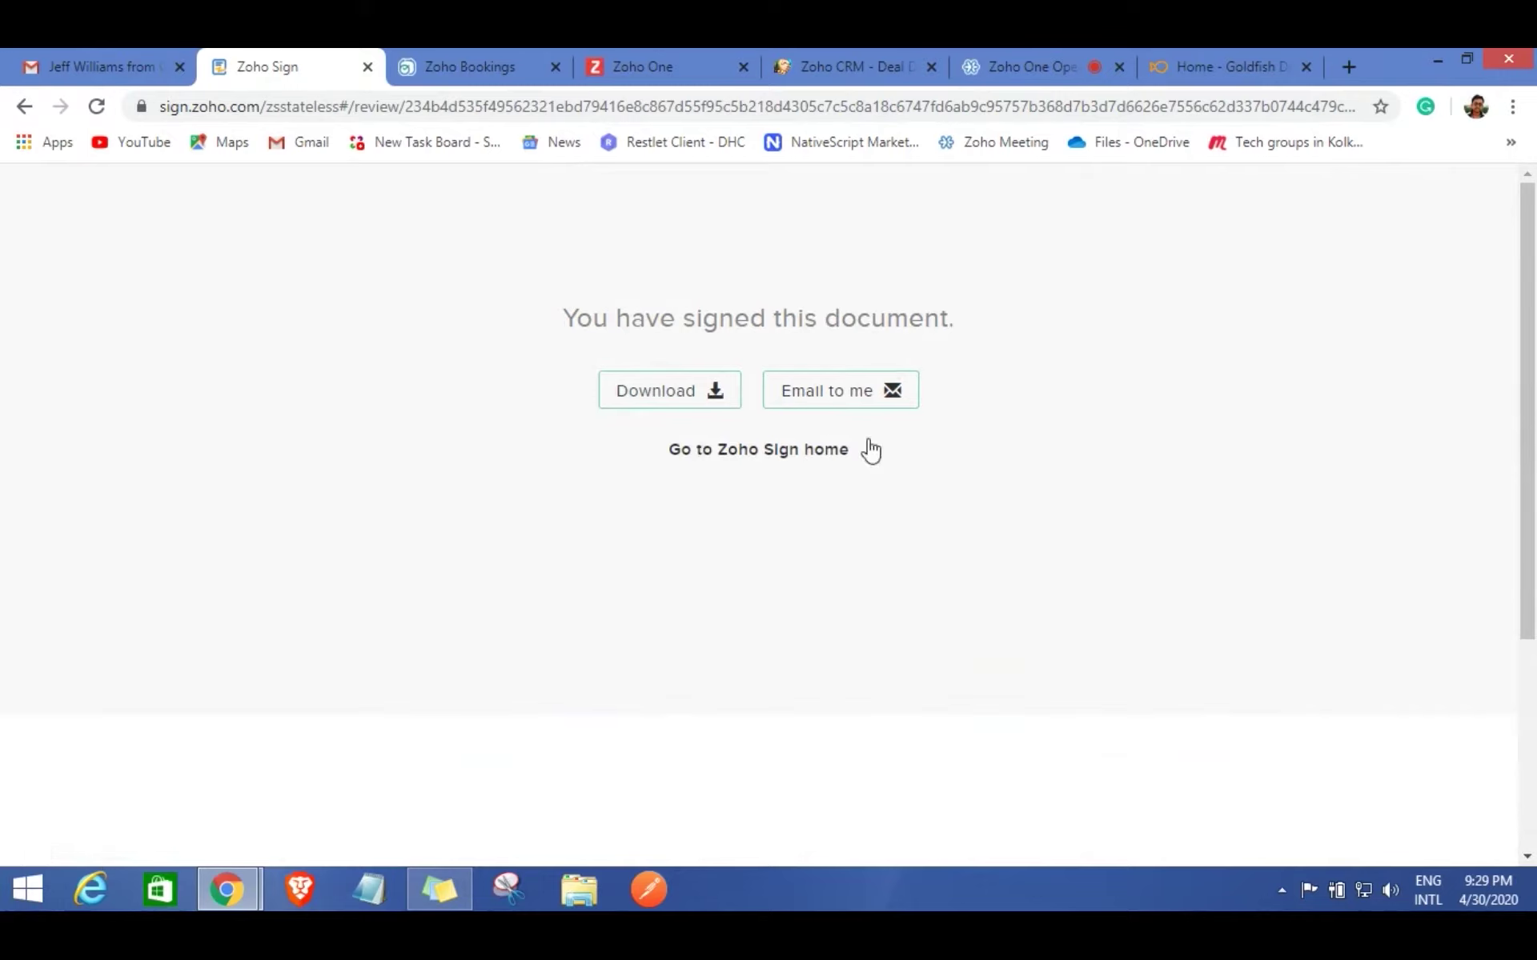
left_click(885, 400)
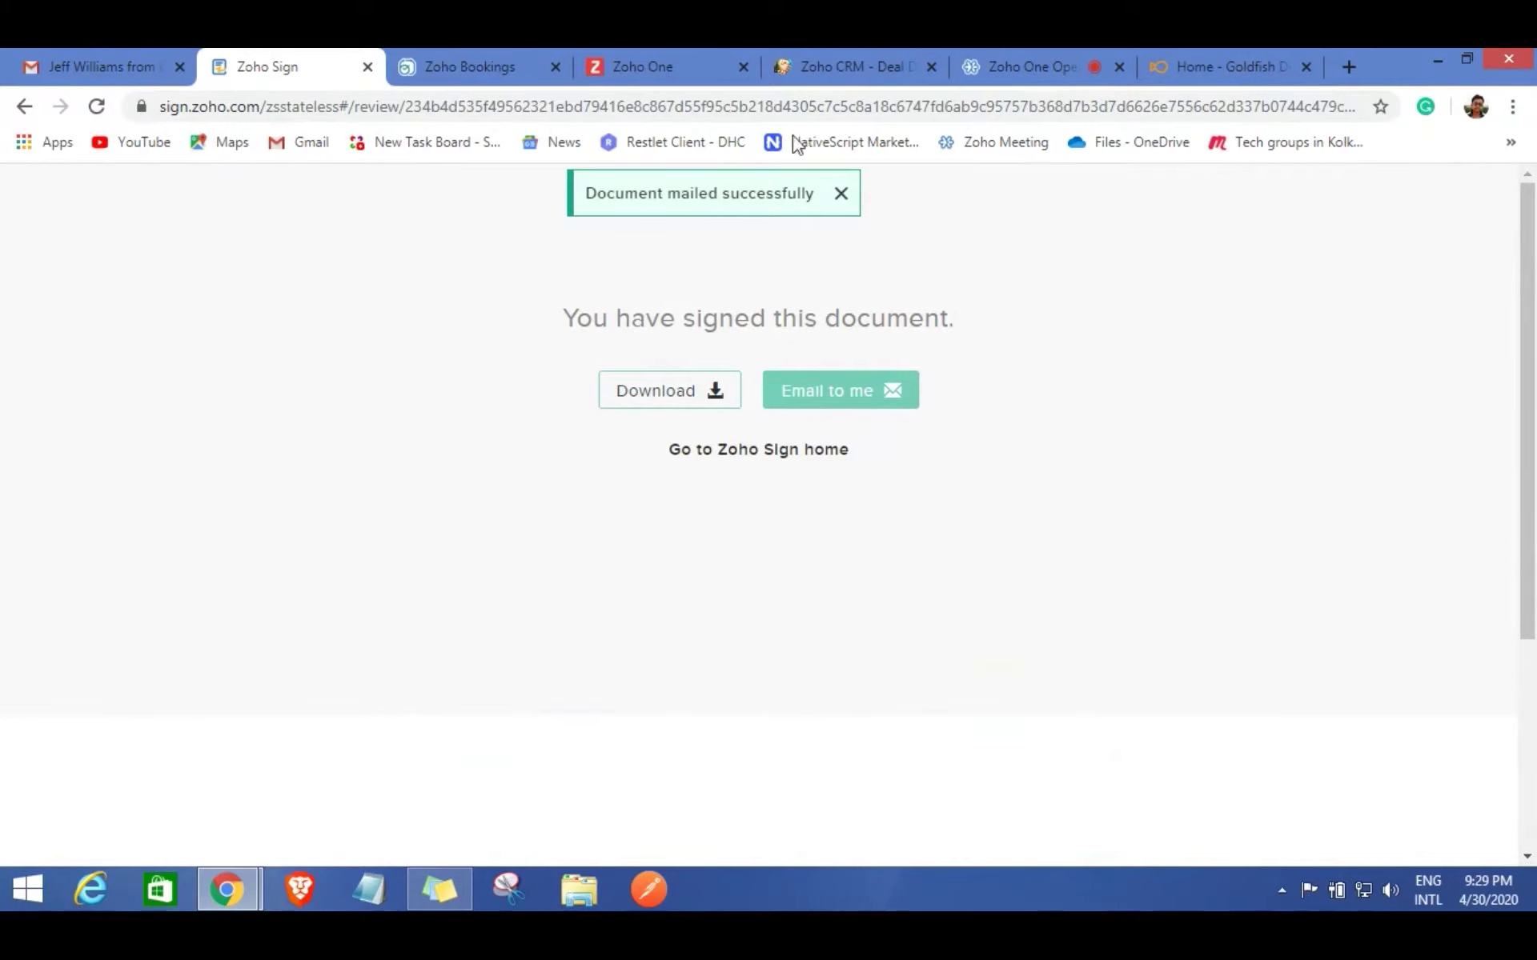
left_click(74, 51)
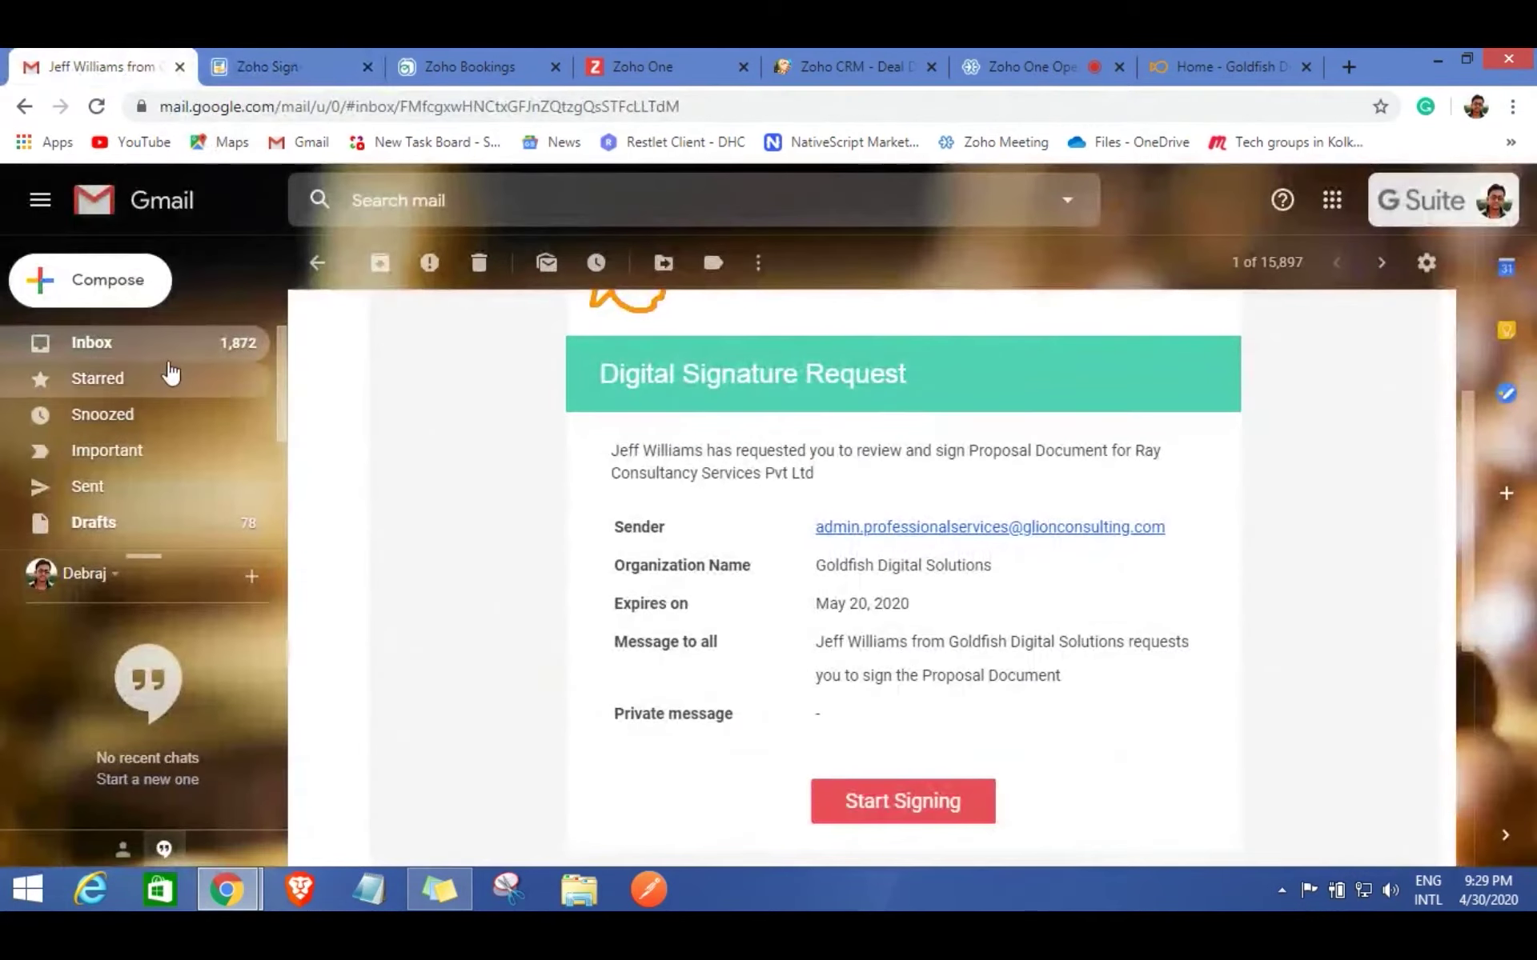
Refresh the inbox, open the 'Copy of the document' e-mail and preview its PDF to page 12.
left_click(248, 343)
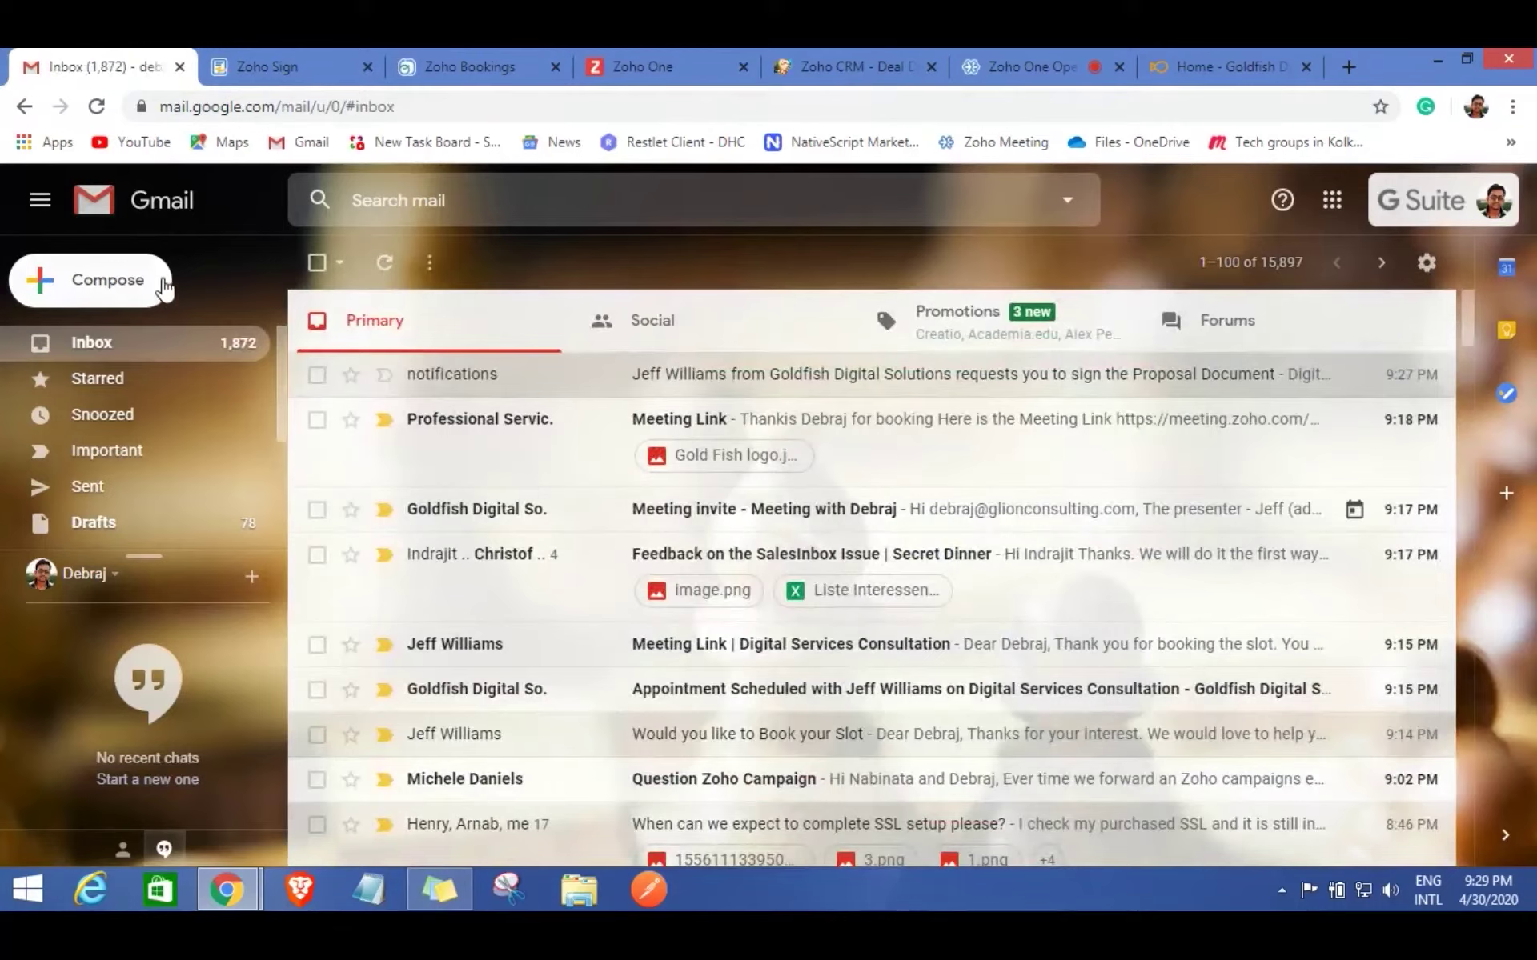
left_click(98, 107)
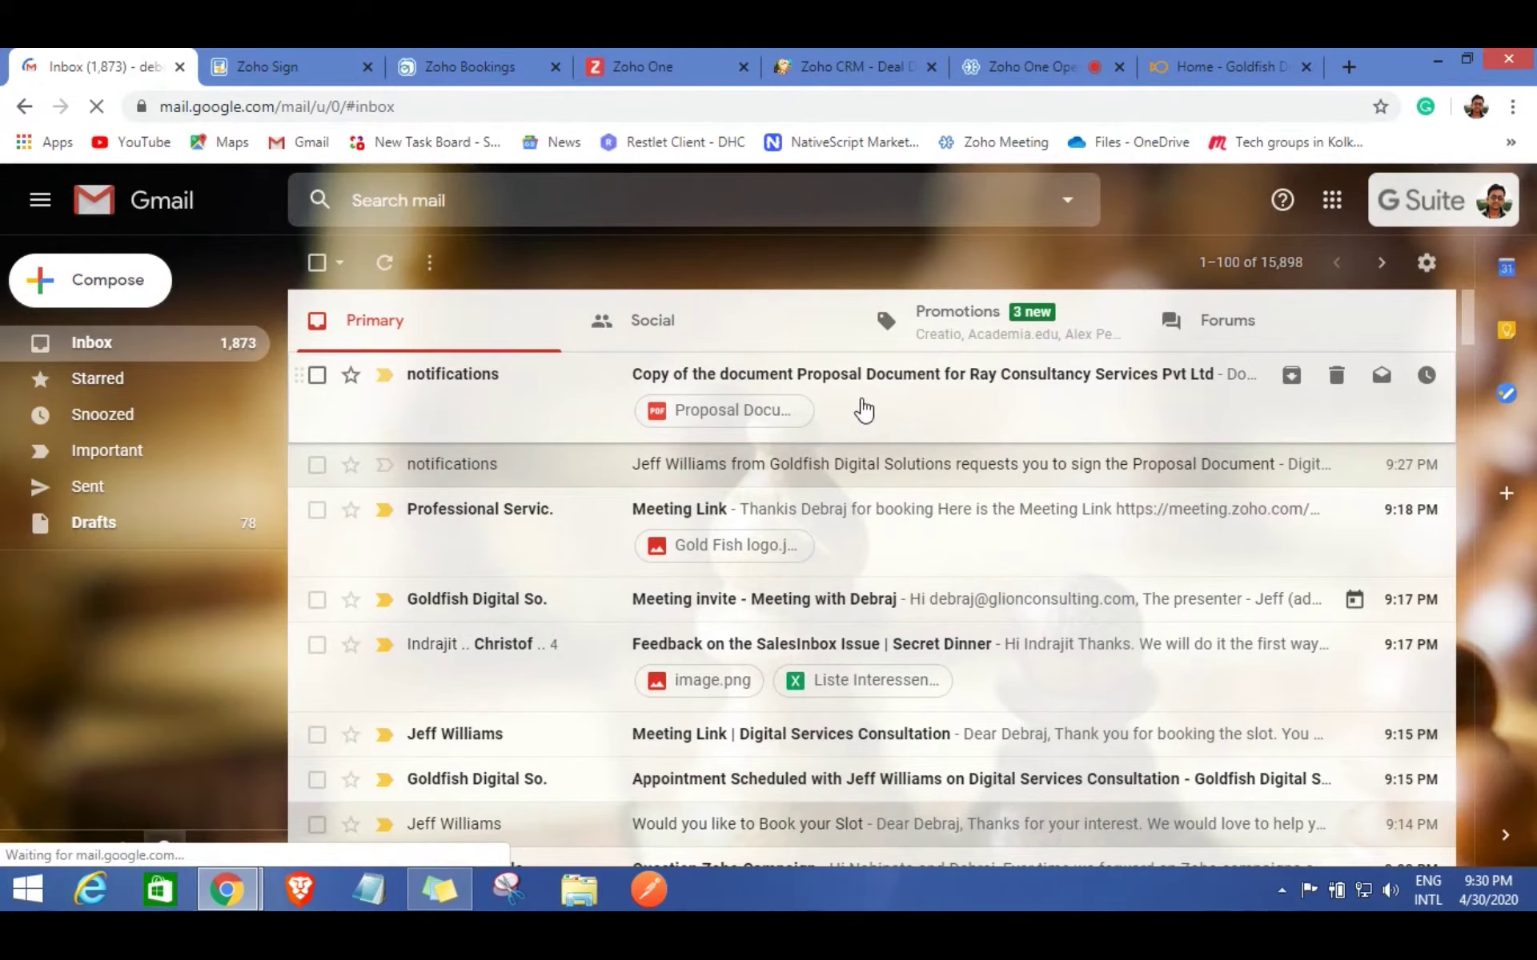
left_click(861, 404)
scroll(782, 597, "down", 5)
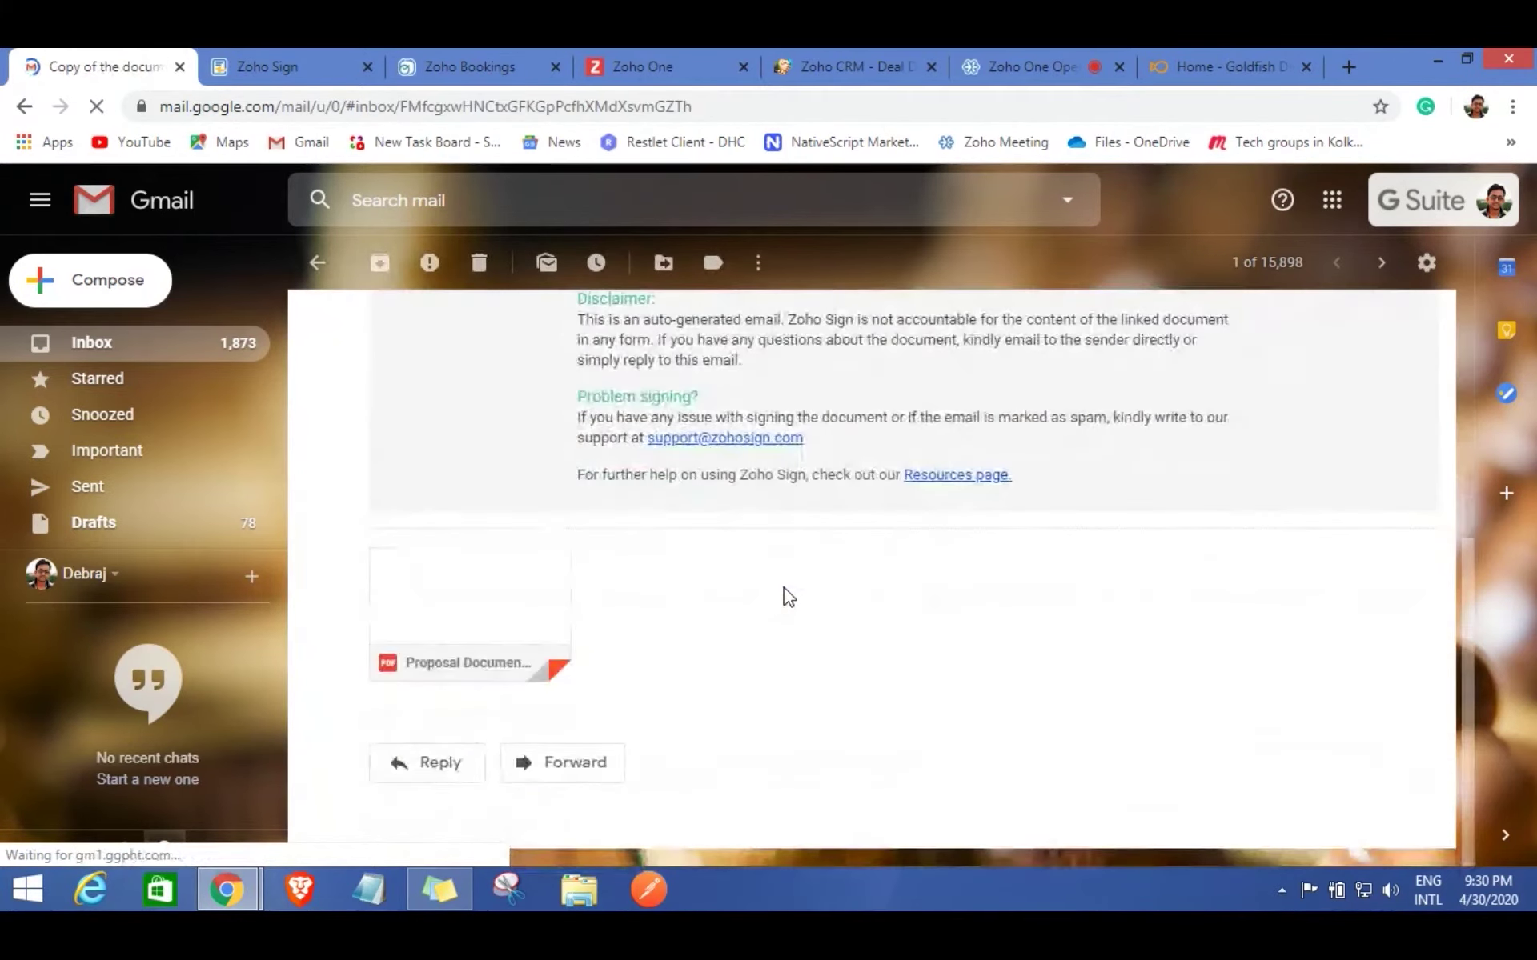
left_click(494, 666)
scroll(771, 652, "down", 15)
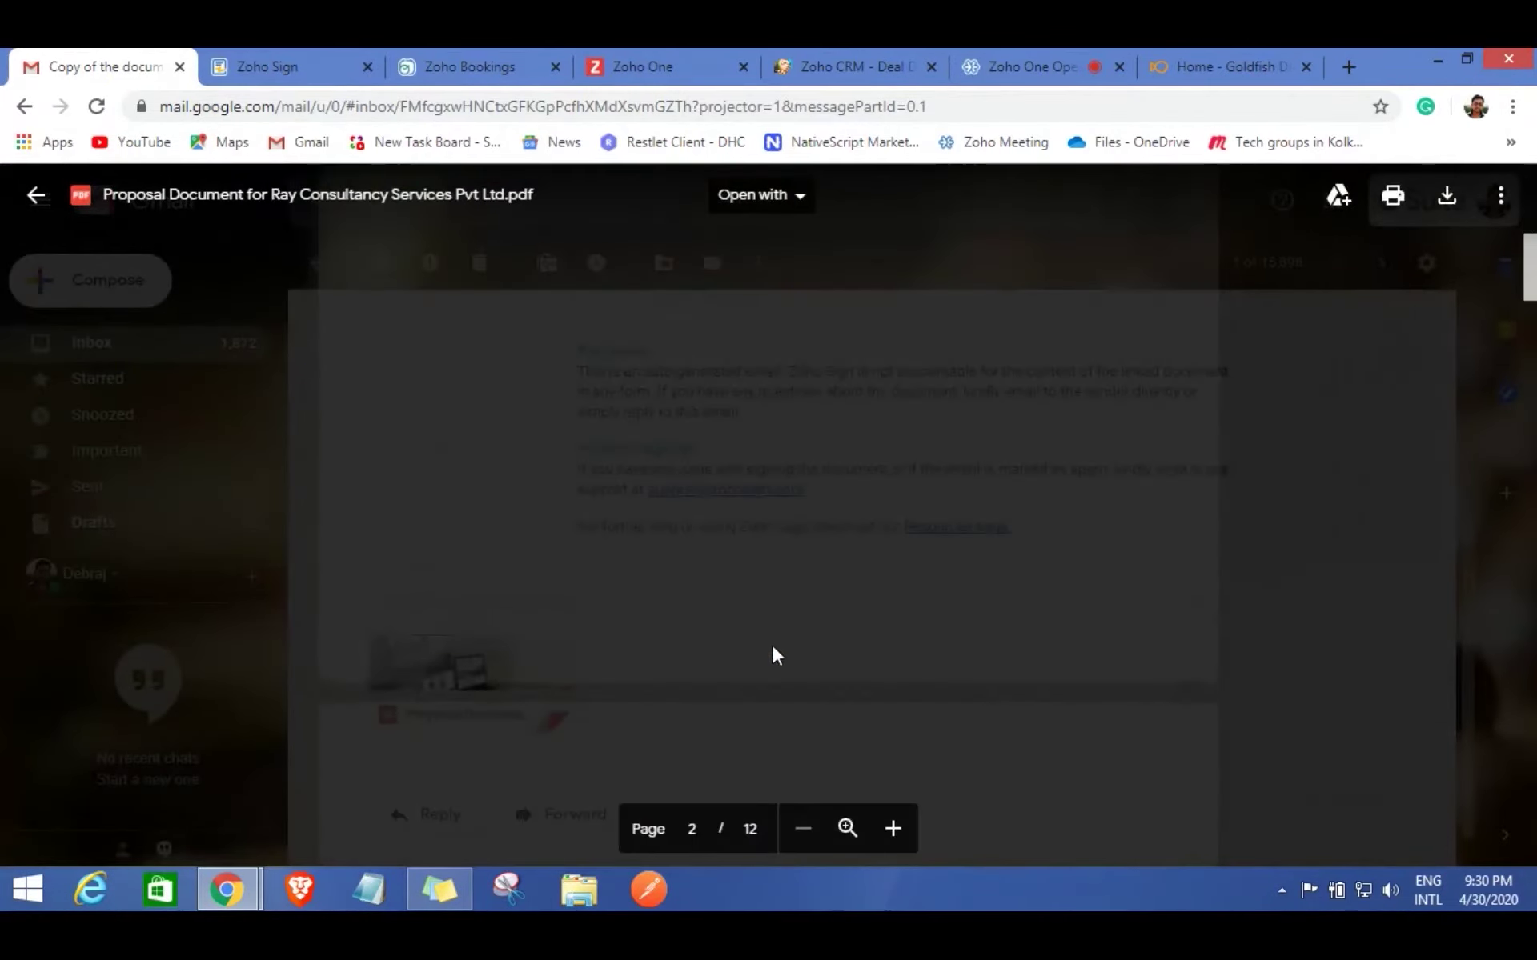
scroll(774, 646, "down", 20)
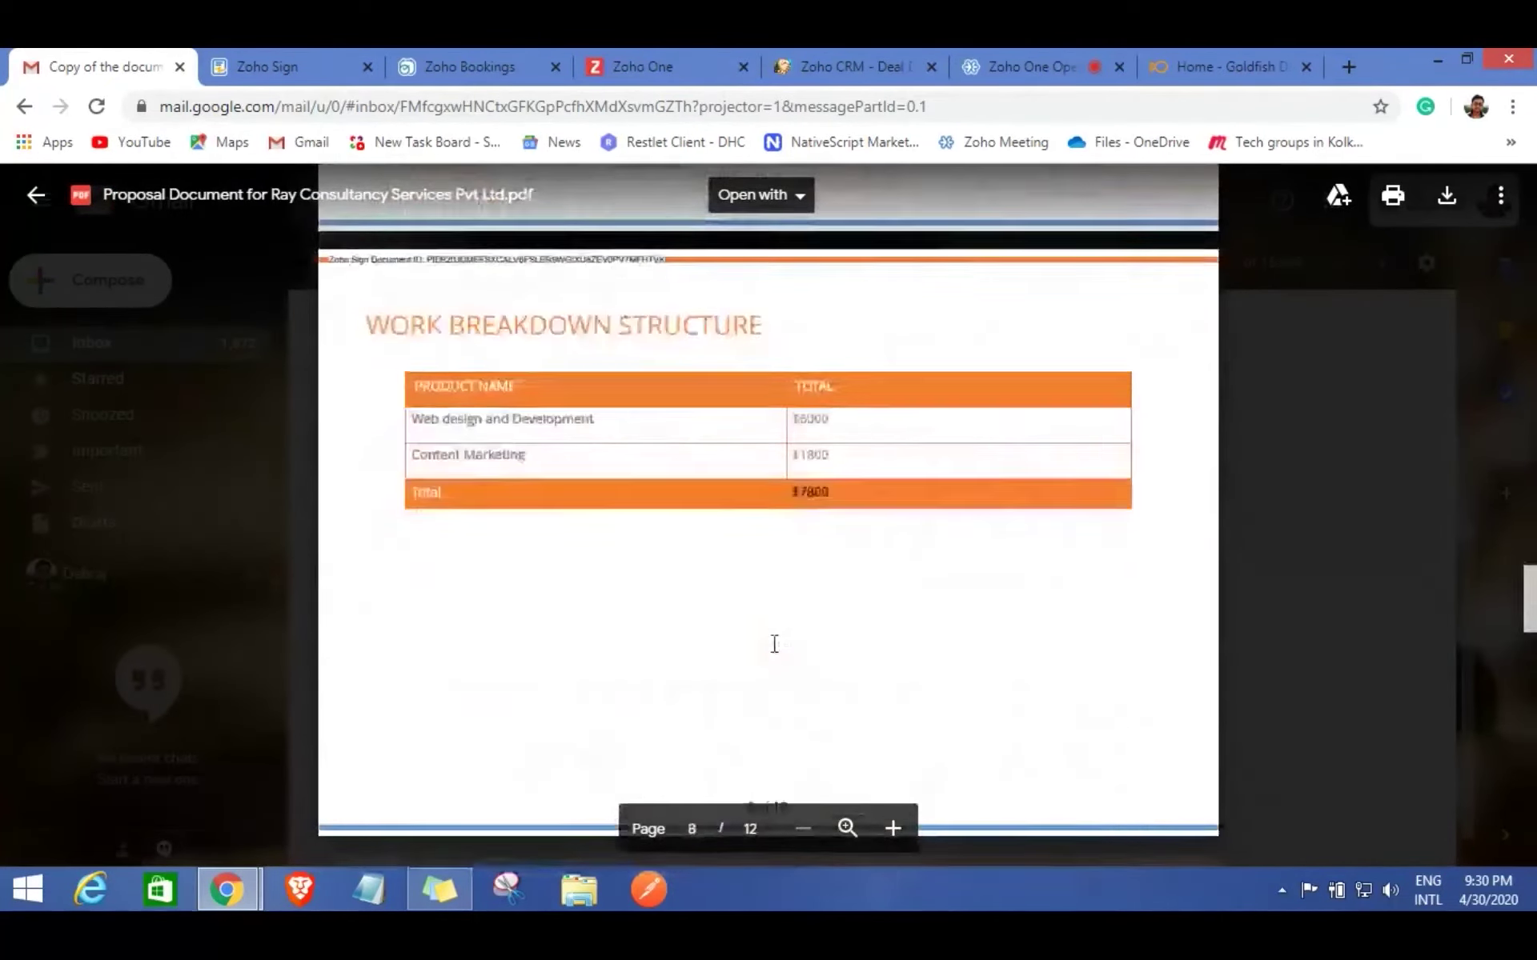
scroll(774, 643, "down", 8)
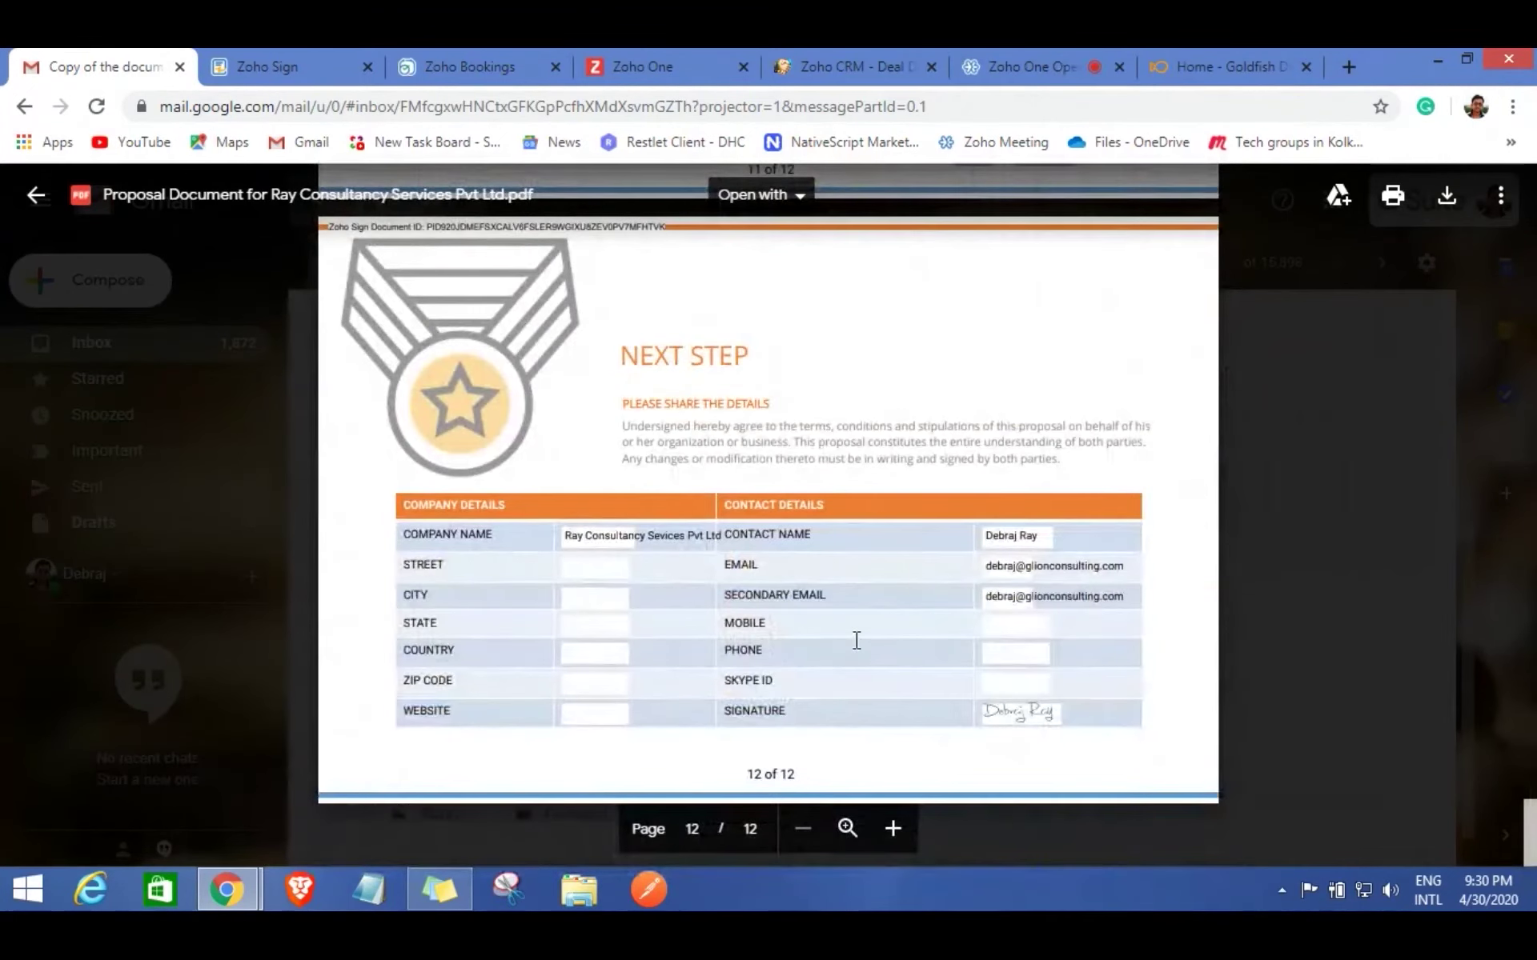
left_click(850, 67)
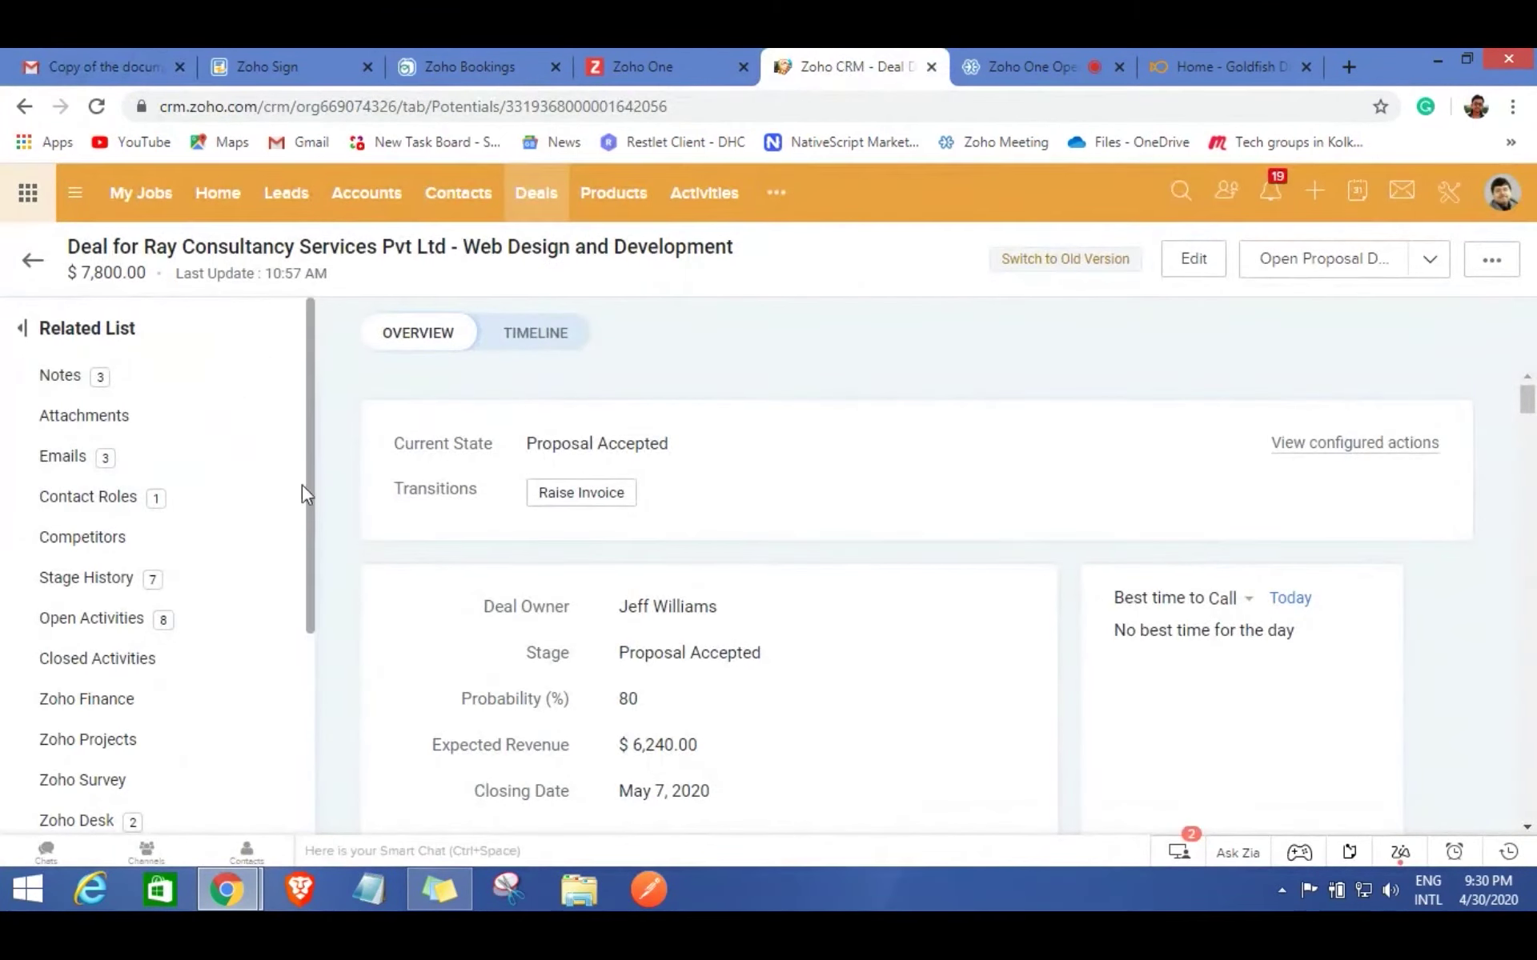
Reload the deal, open its 1.31 MB signed proposal attachment and read to page 12.
left_click(98, 107)
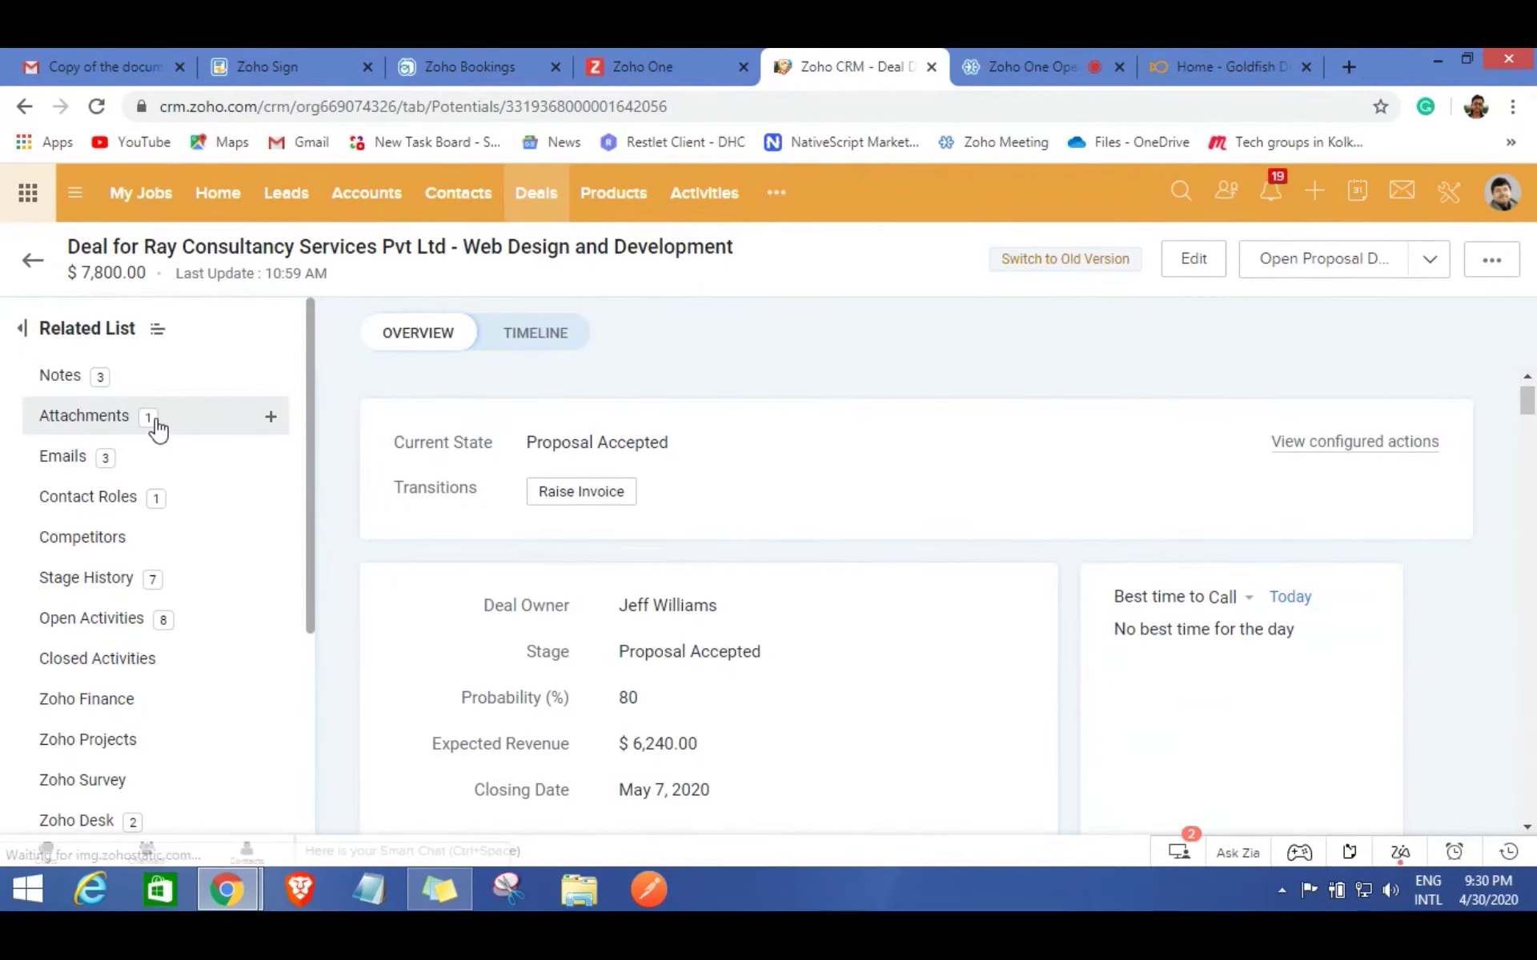
left_click(172, 432)
left_click(593, 622)
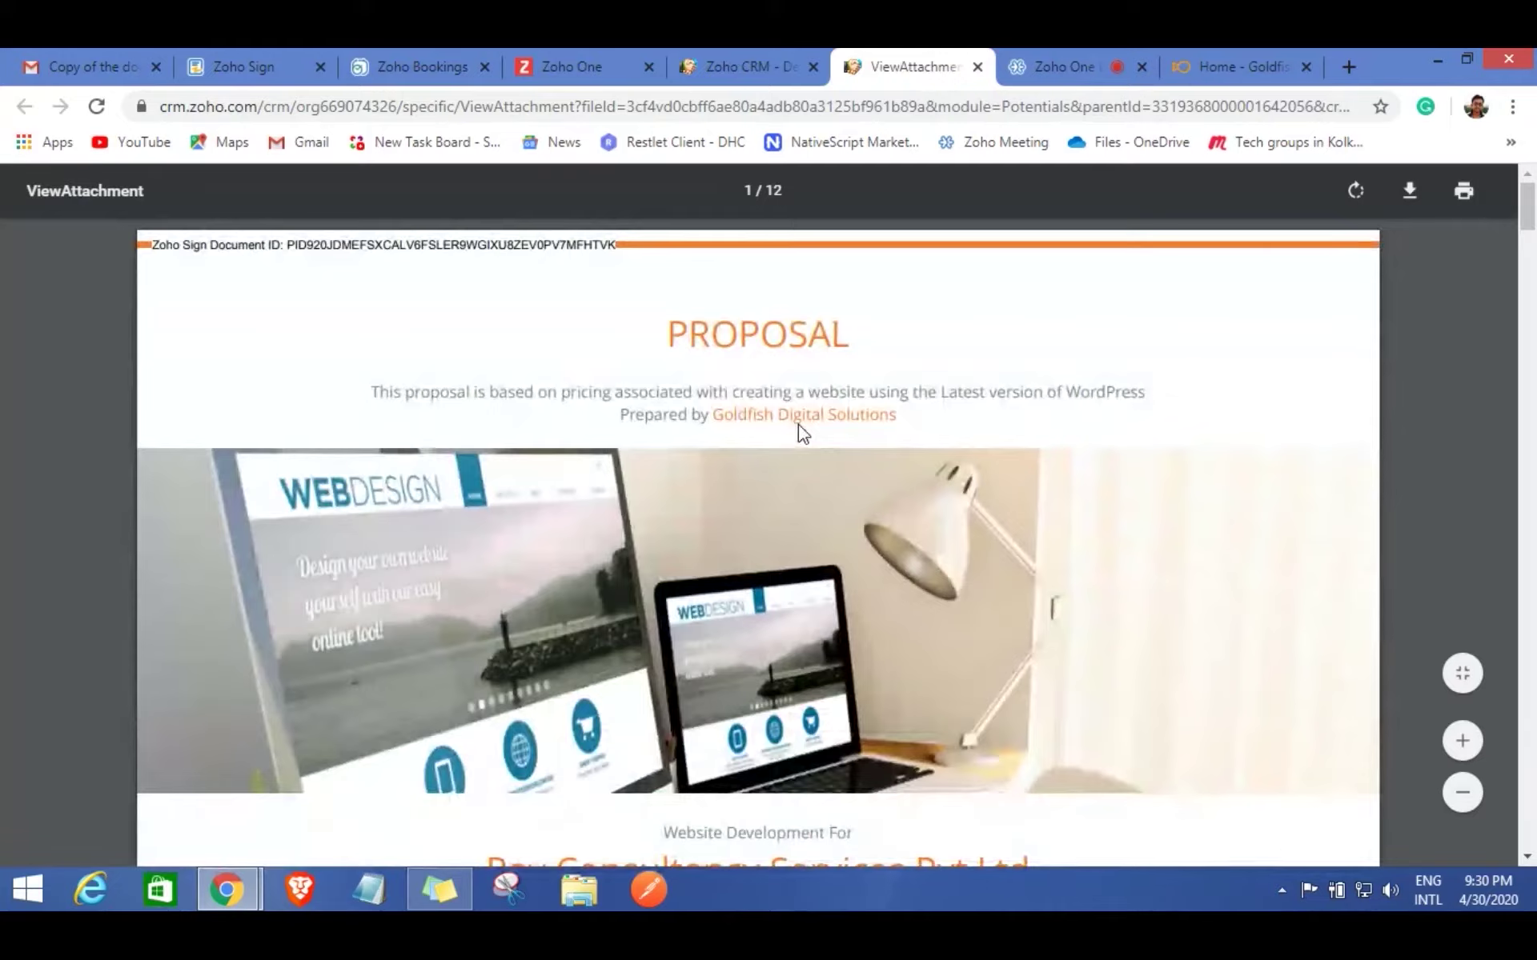
scroll(798, 425, "down", 10)
scroll(798, 425, "down", 15)
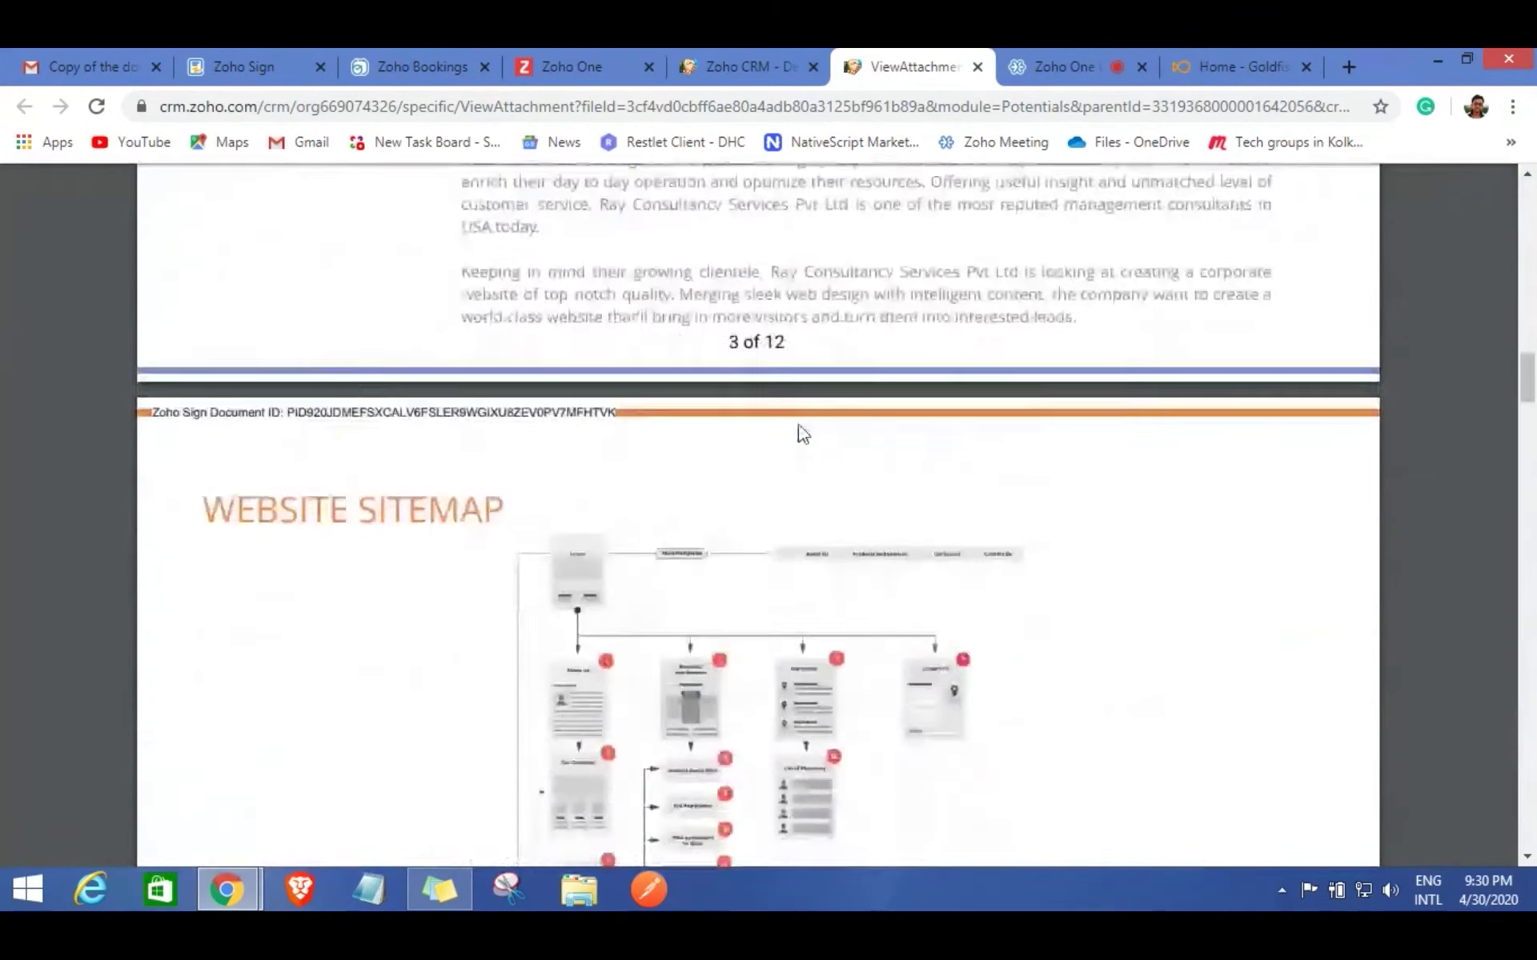
scroll(803, 433, "down", 15)
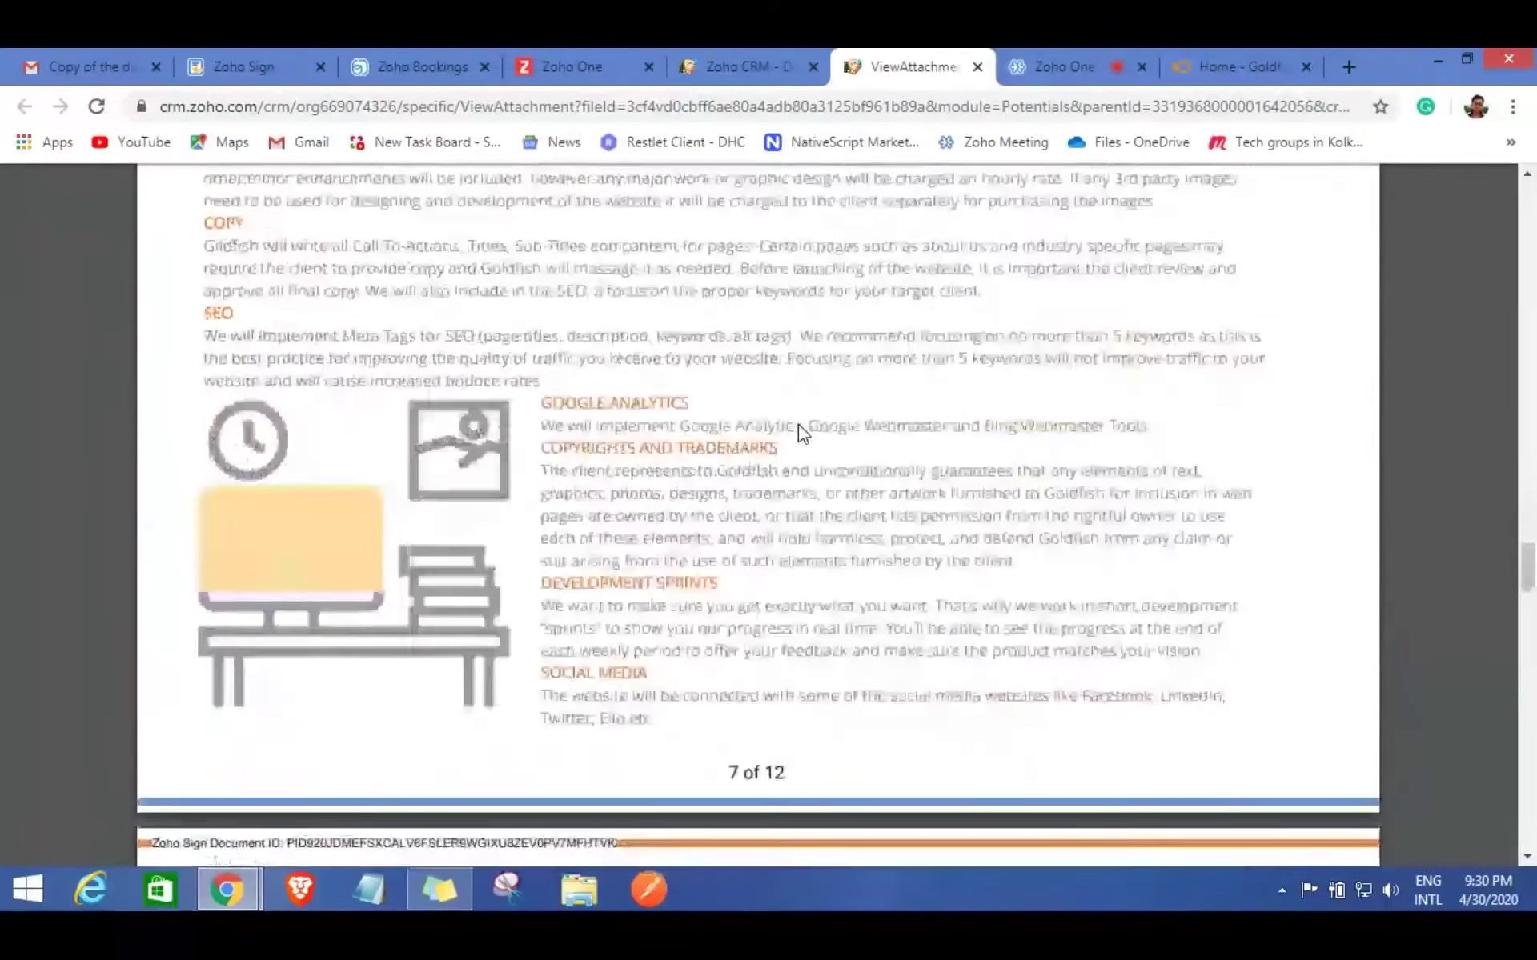
scroll(798, 430, "down", 15)
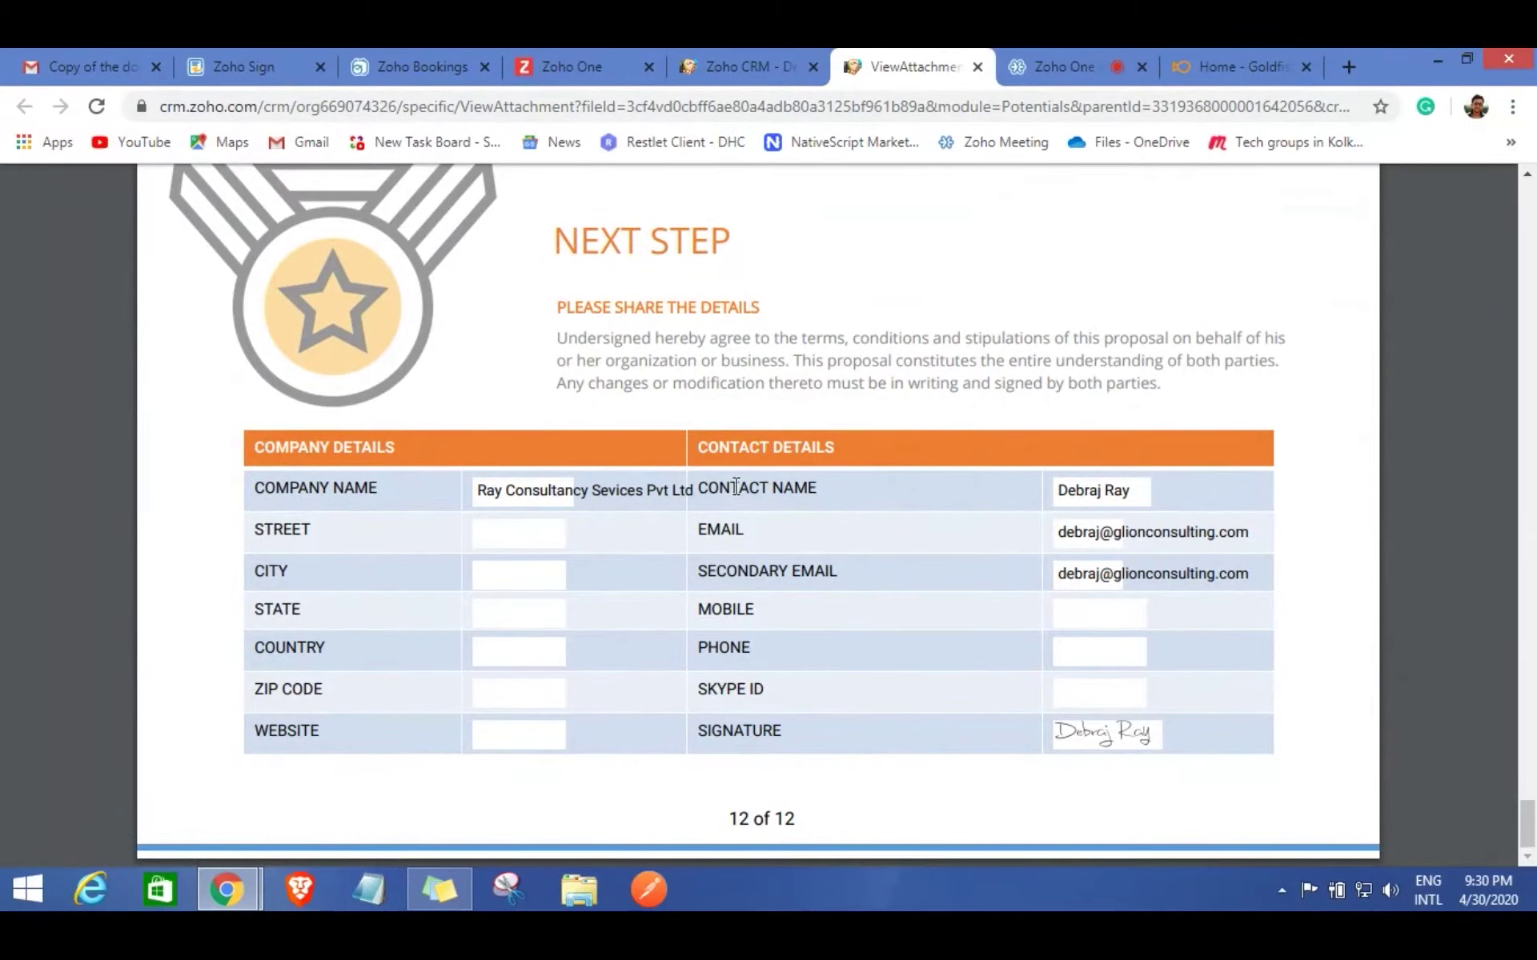
left_click(740, 60)
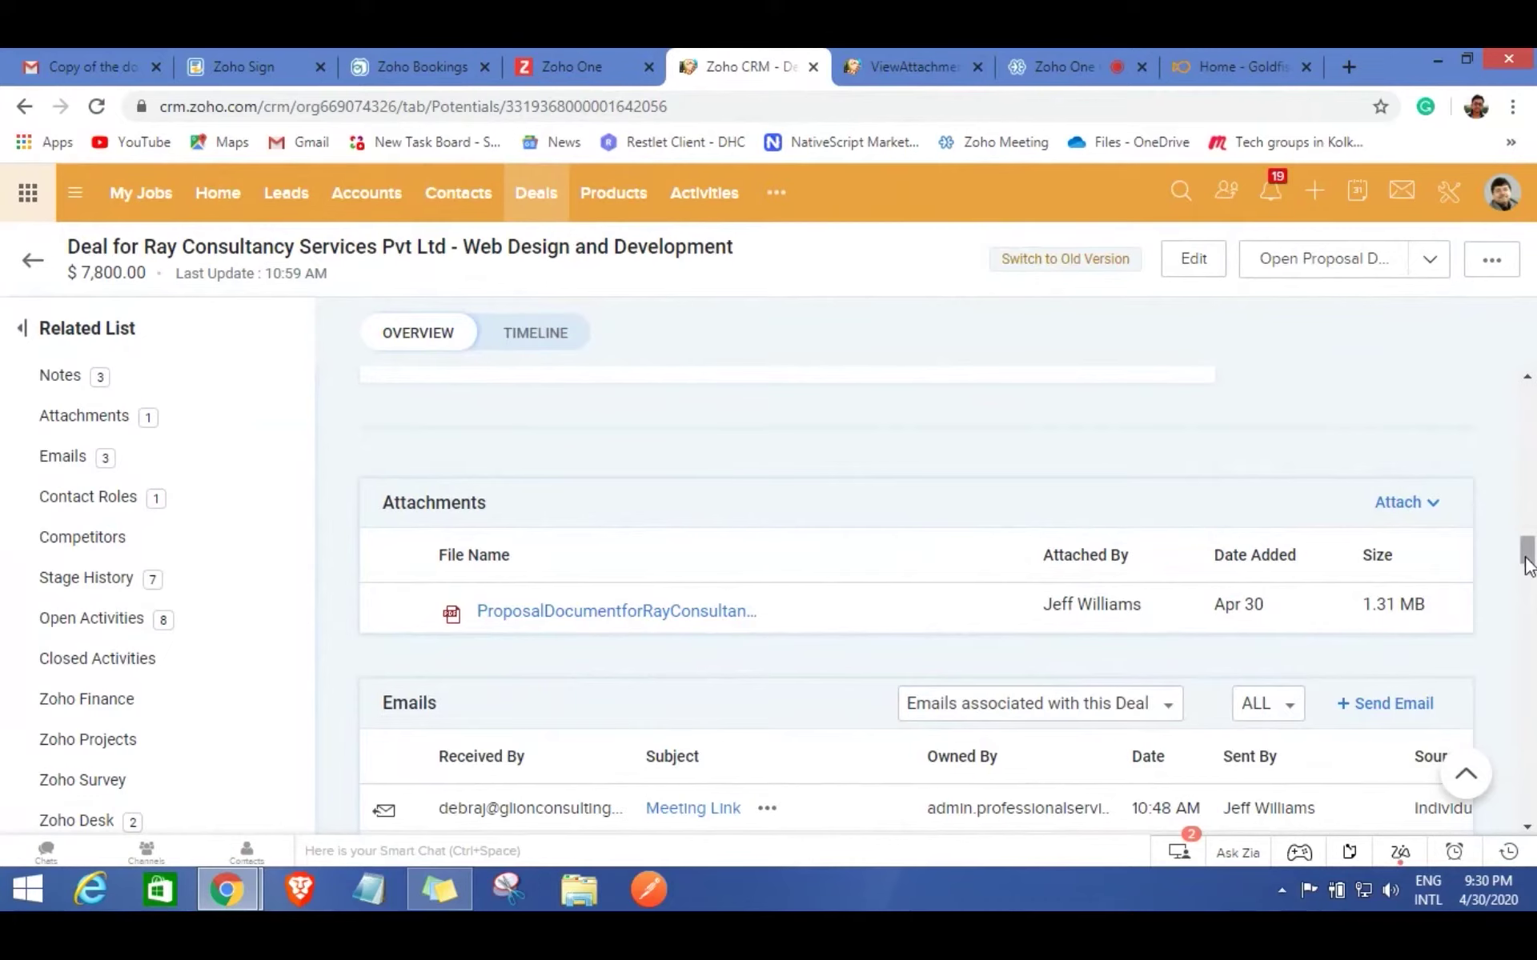
Raise Invoice on the deal, moving it to Invoice Raised at 85% and $6,630 expected revenue.
left_click_drag(1527, 564, 1527, 404)
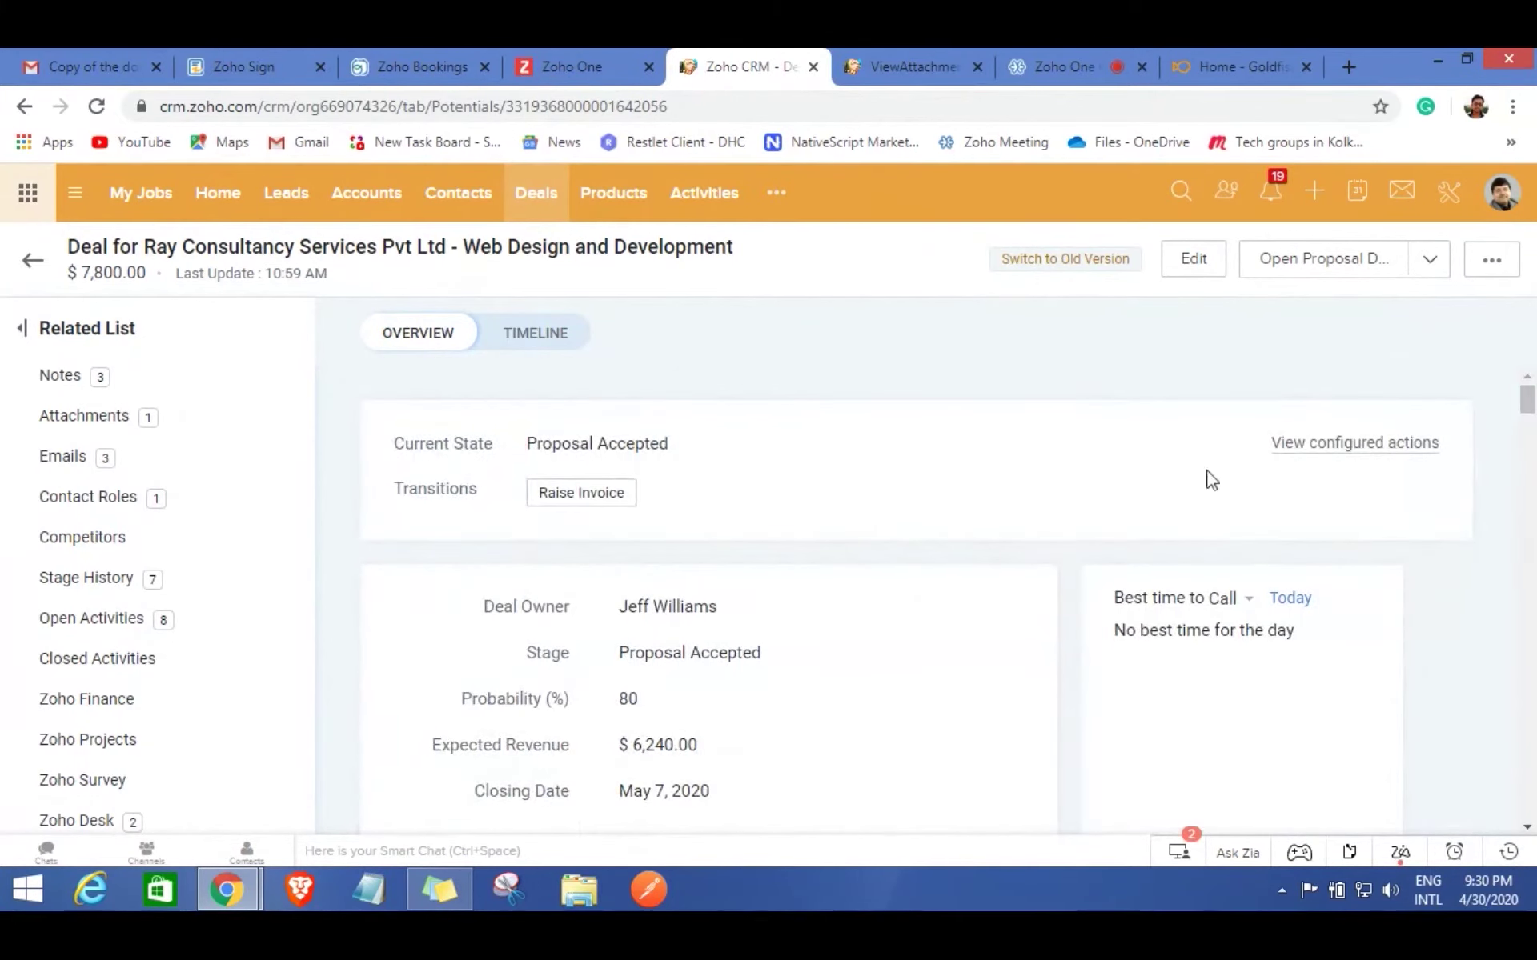
left_click(575, 496)
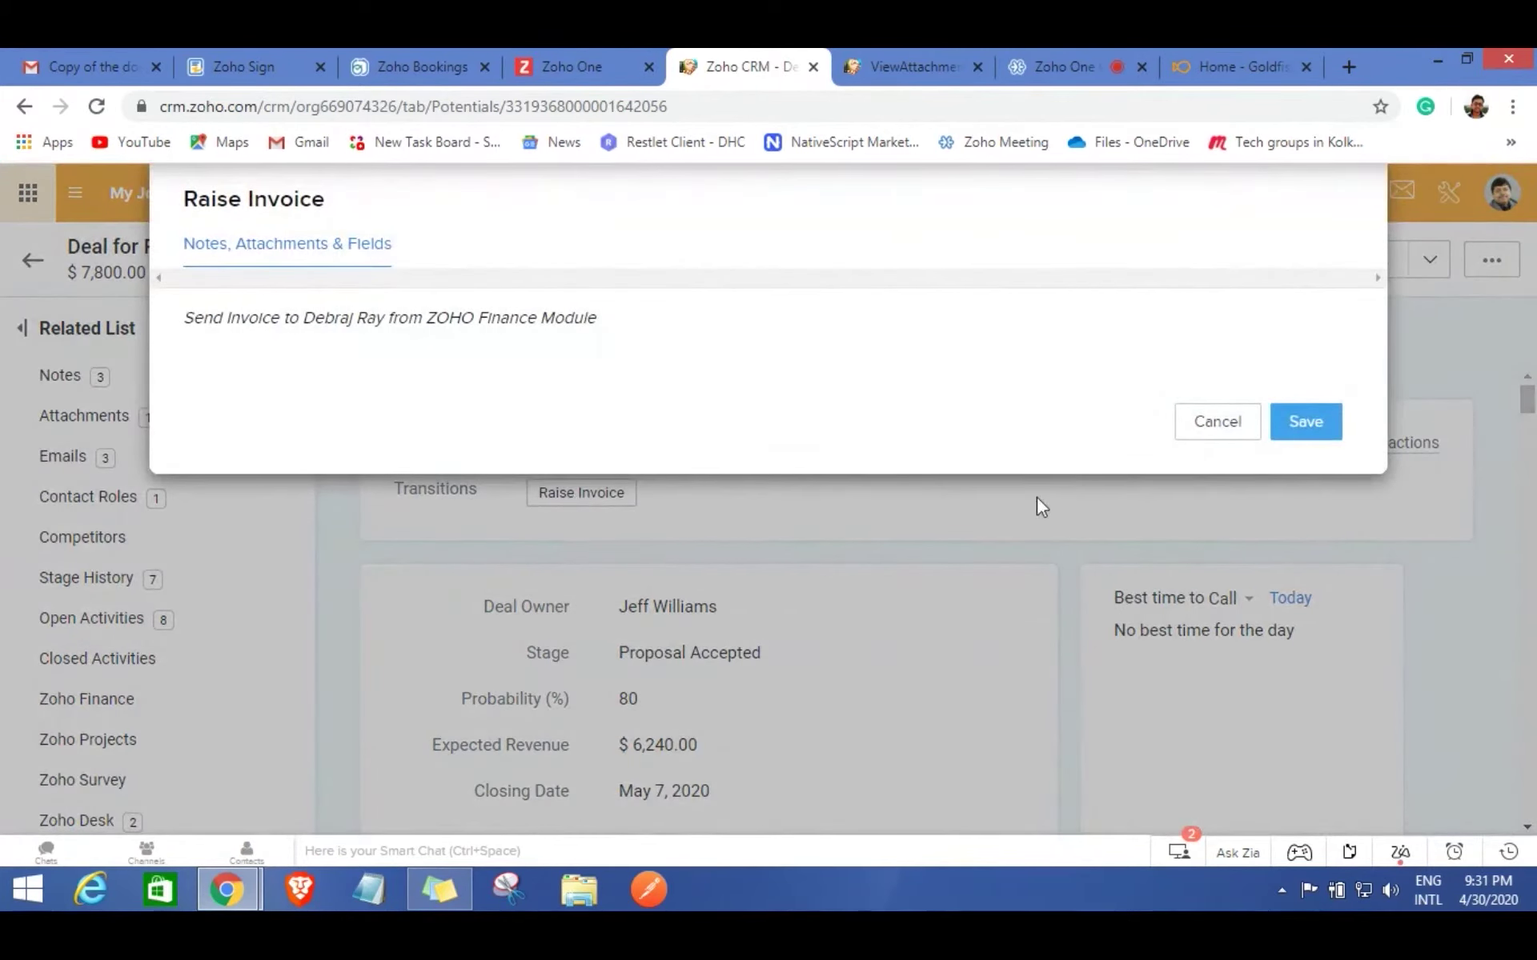
left_click(1306, 424)
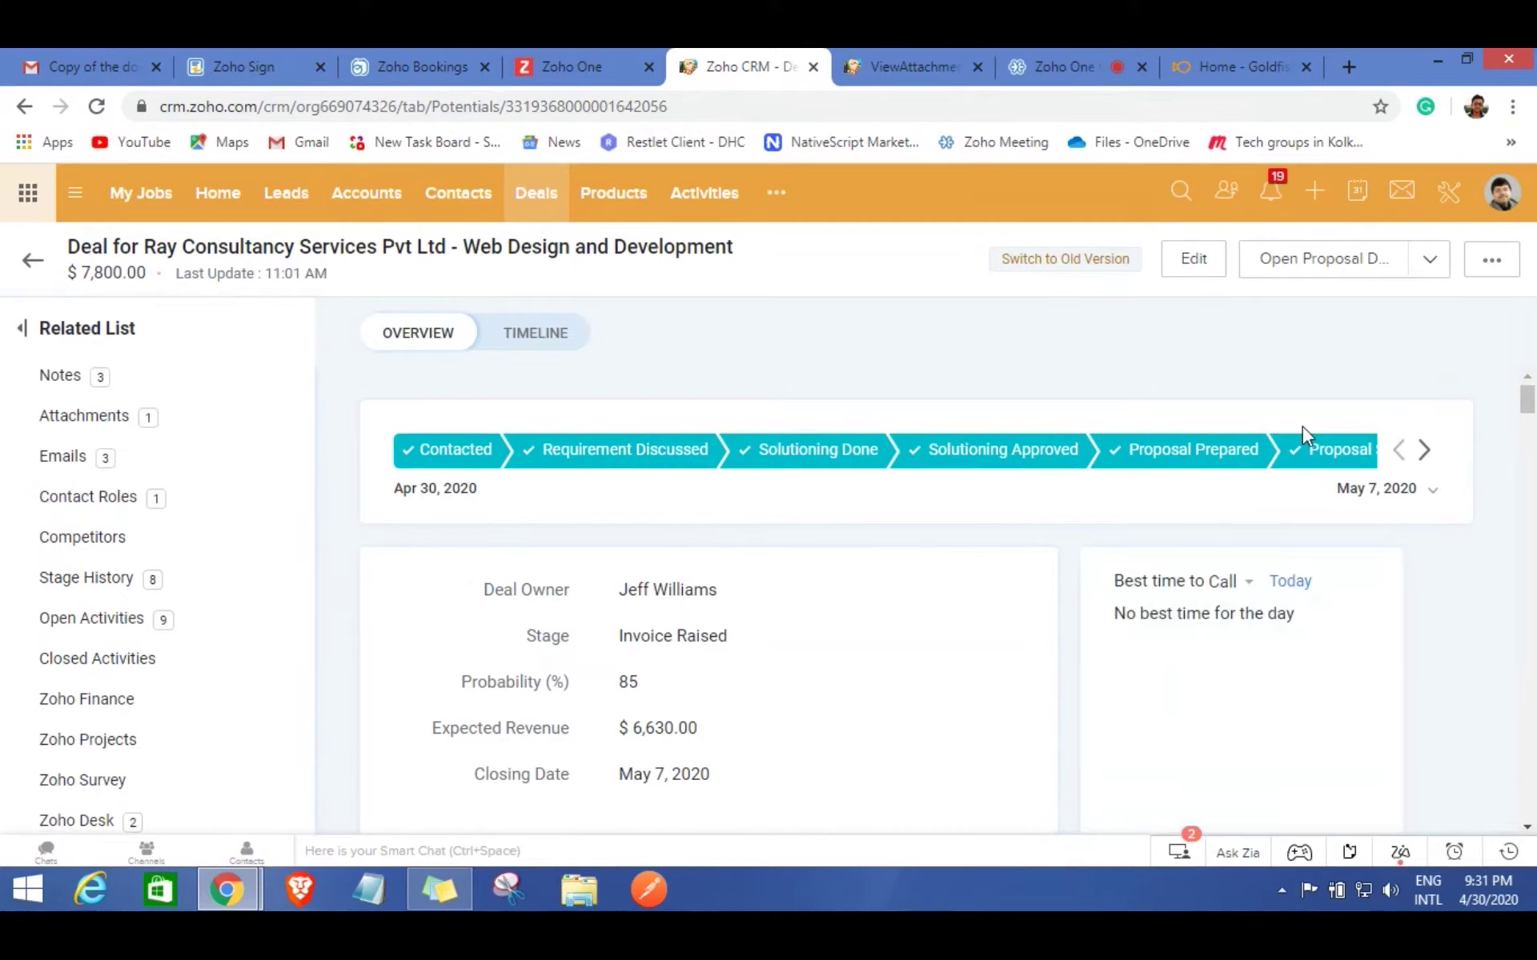
left_click(97, 108)
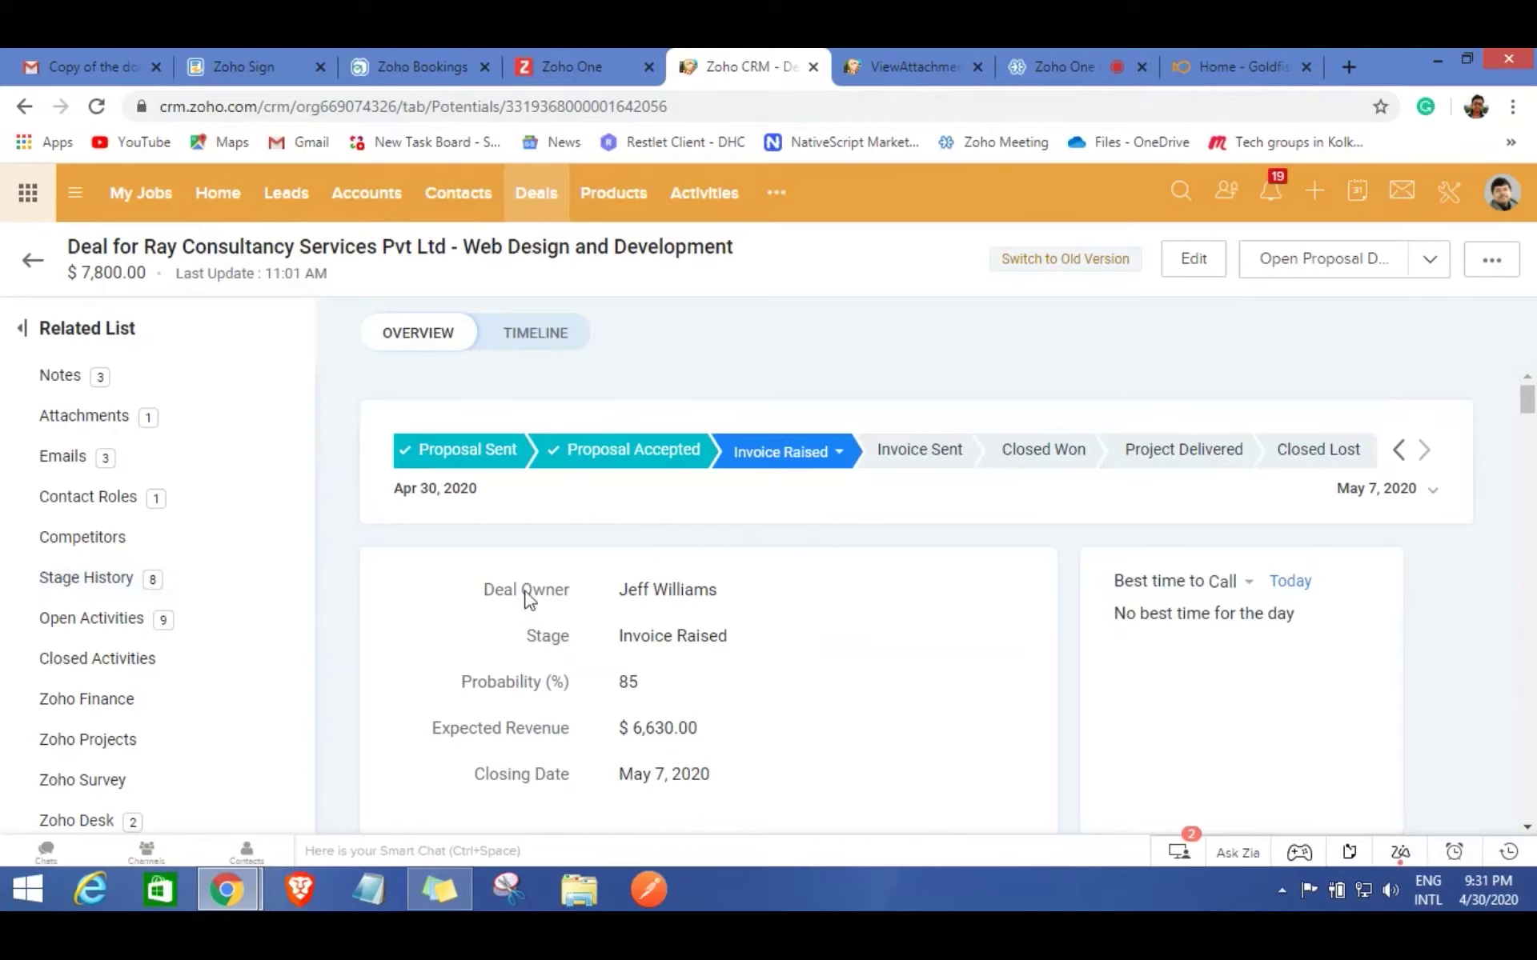
Open draft invoice INV-000027 ($8,463.00) from the deal's Zoho Finance list for editing.
left_click(155, 707)
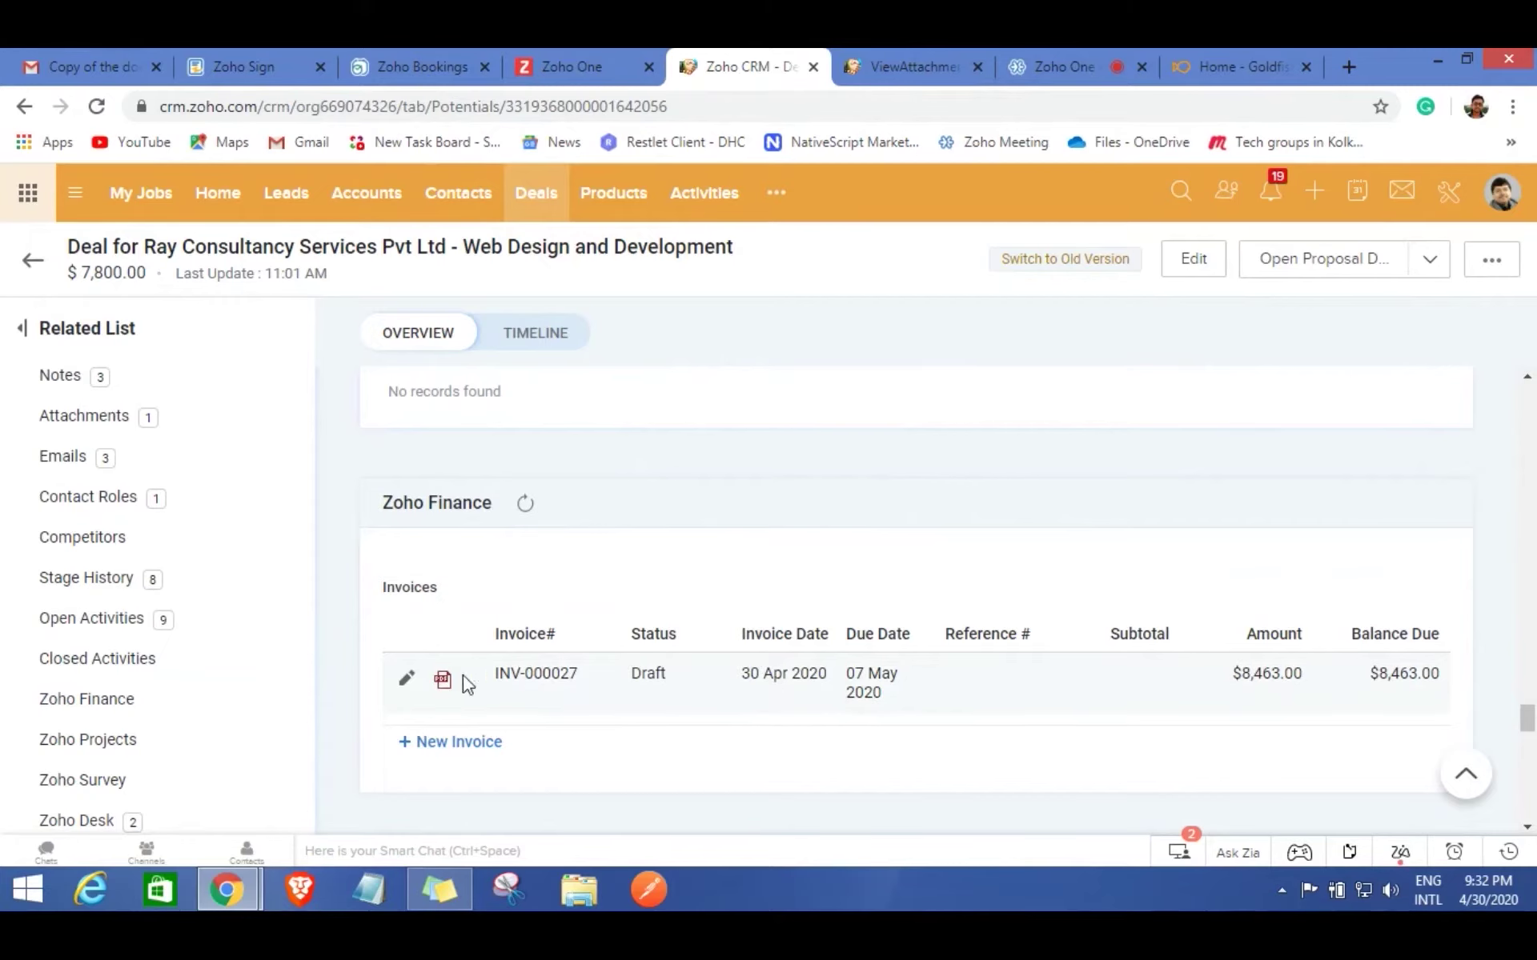
left_click(406, 680)
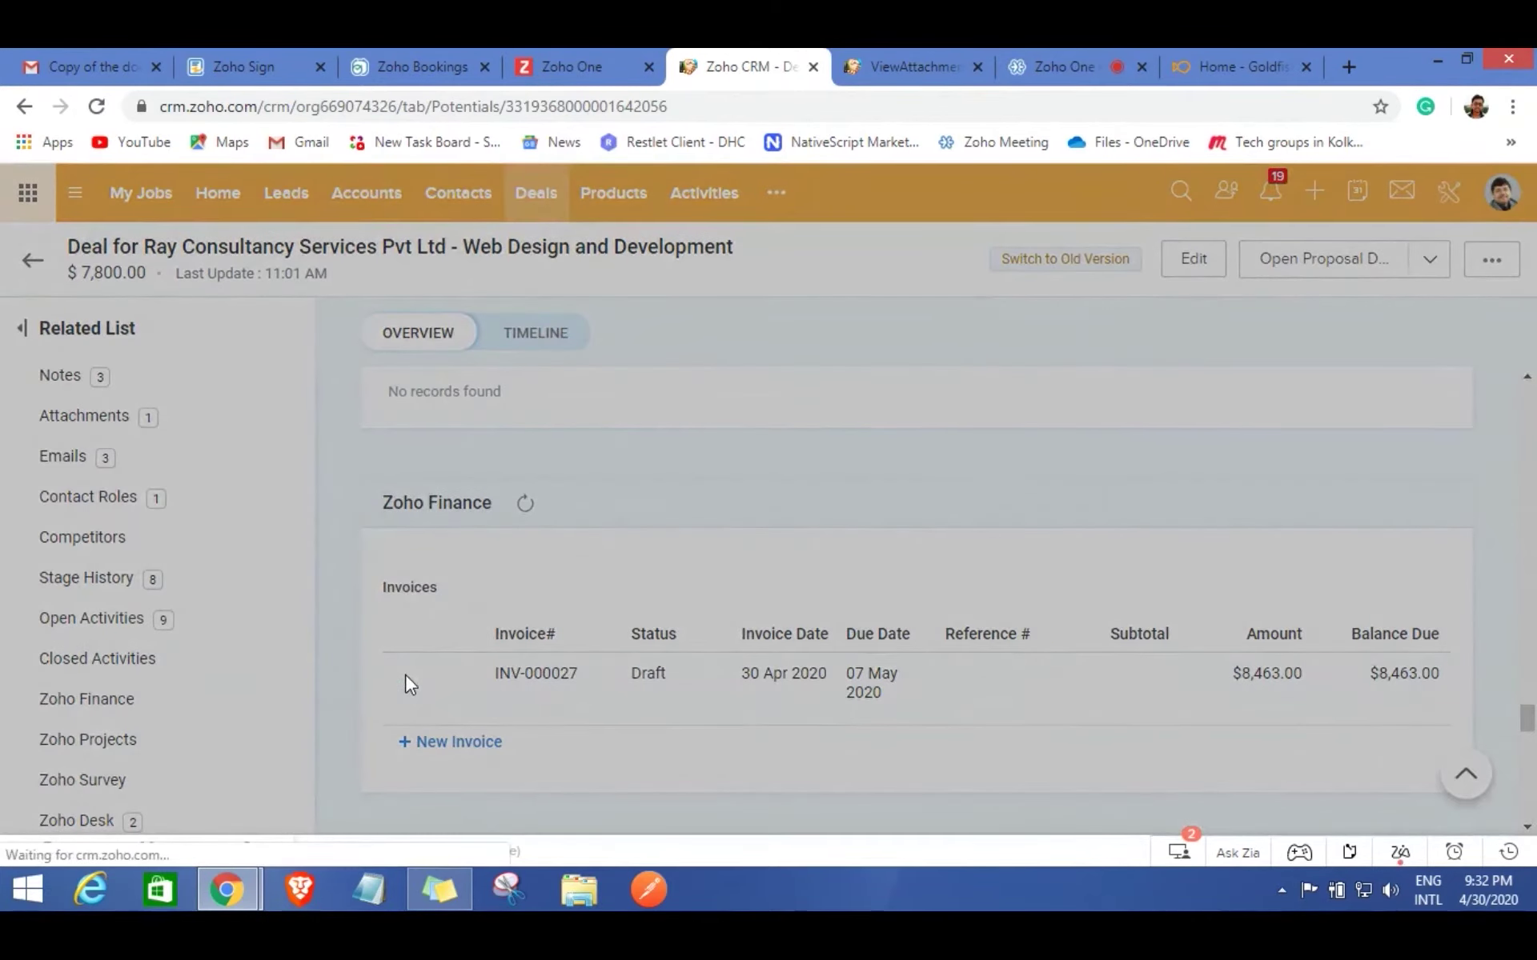
Review invoice INV-000027's line items and its 8463.00 total.
left_click(405, 673)
scroll(809, 473, "down", 4)
scroll(950, 472, "down", 8)
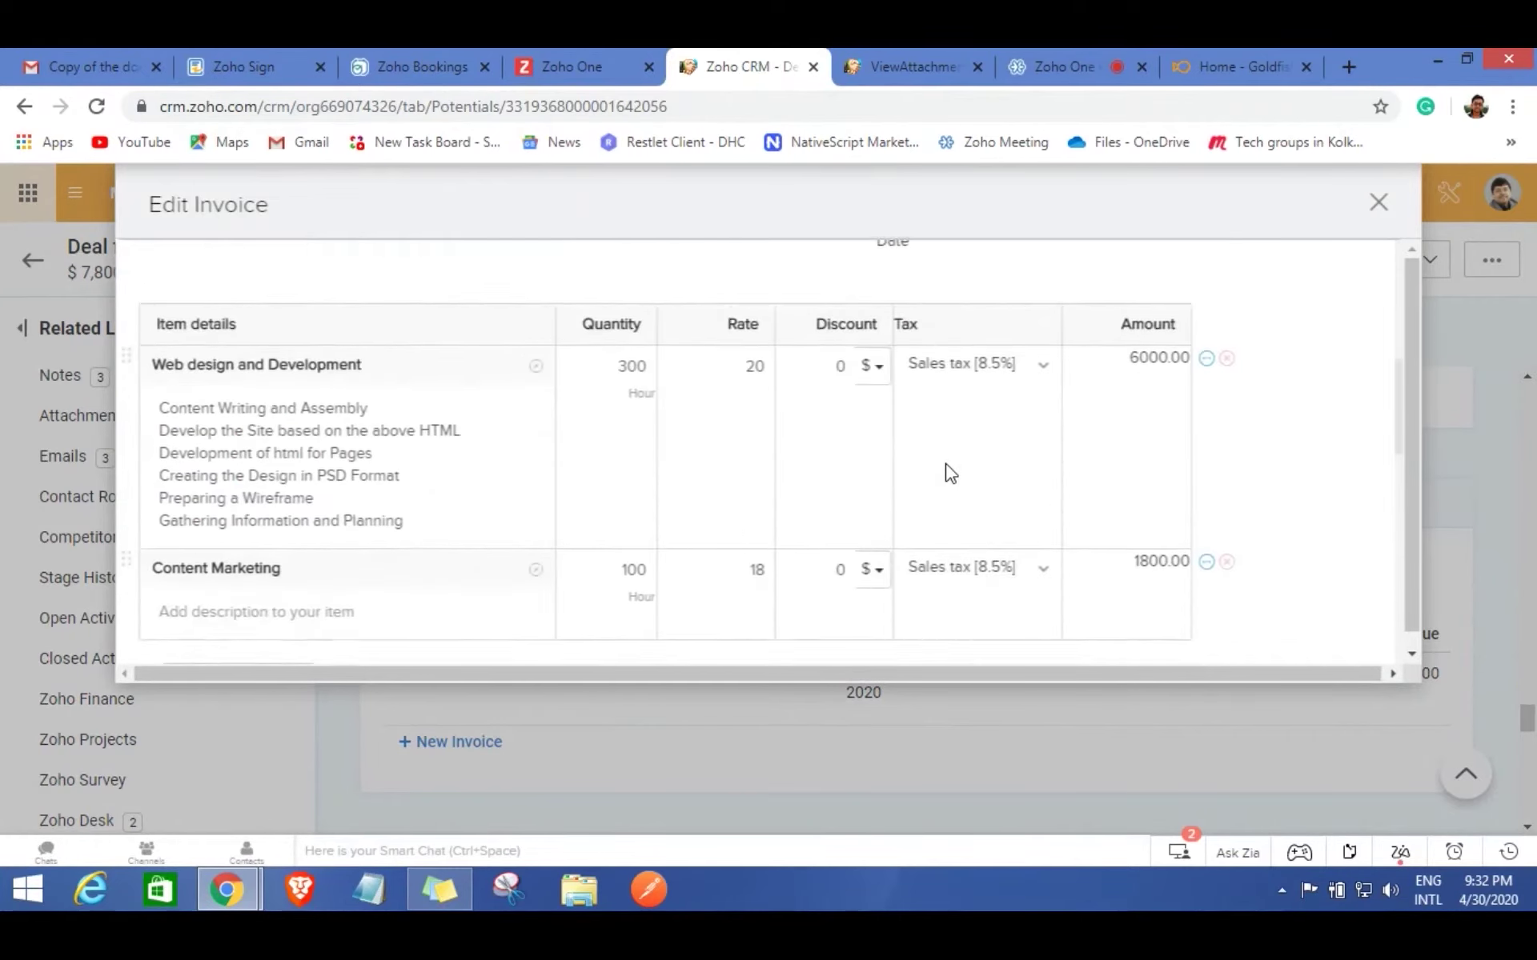
scroll(950, 470, "up", 10)
scroll(950, 471, "down", 3)
scroll(607, 435, "down", 3)
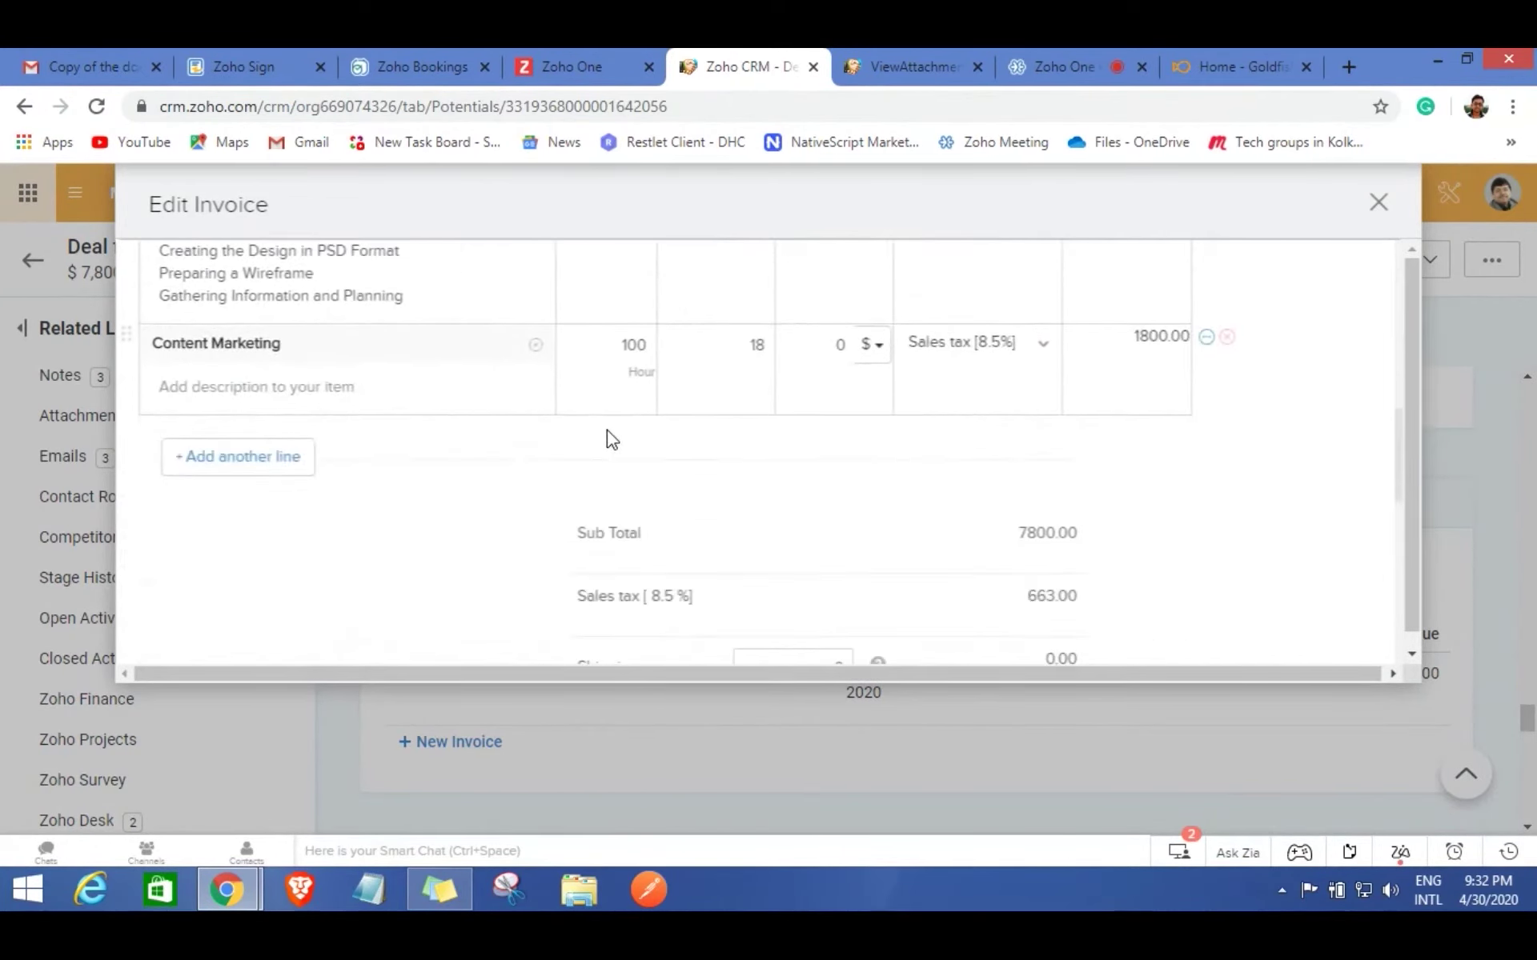
scroll(995, 436, "down", 2)
scroll(996, 436, "down", 2)
scroll(996, 436, "up", 3)
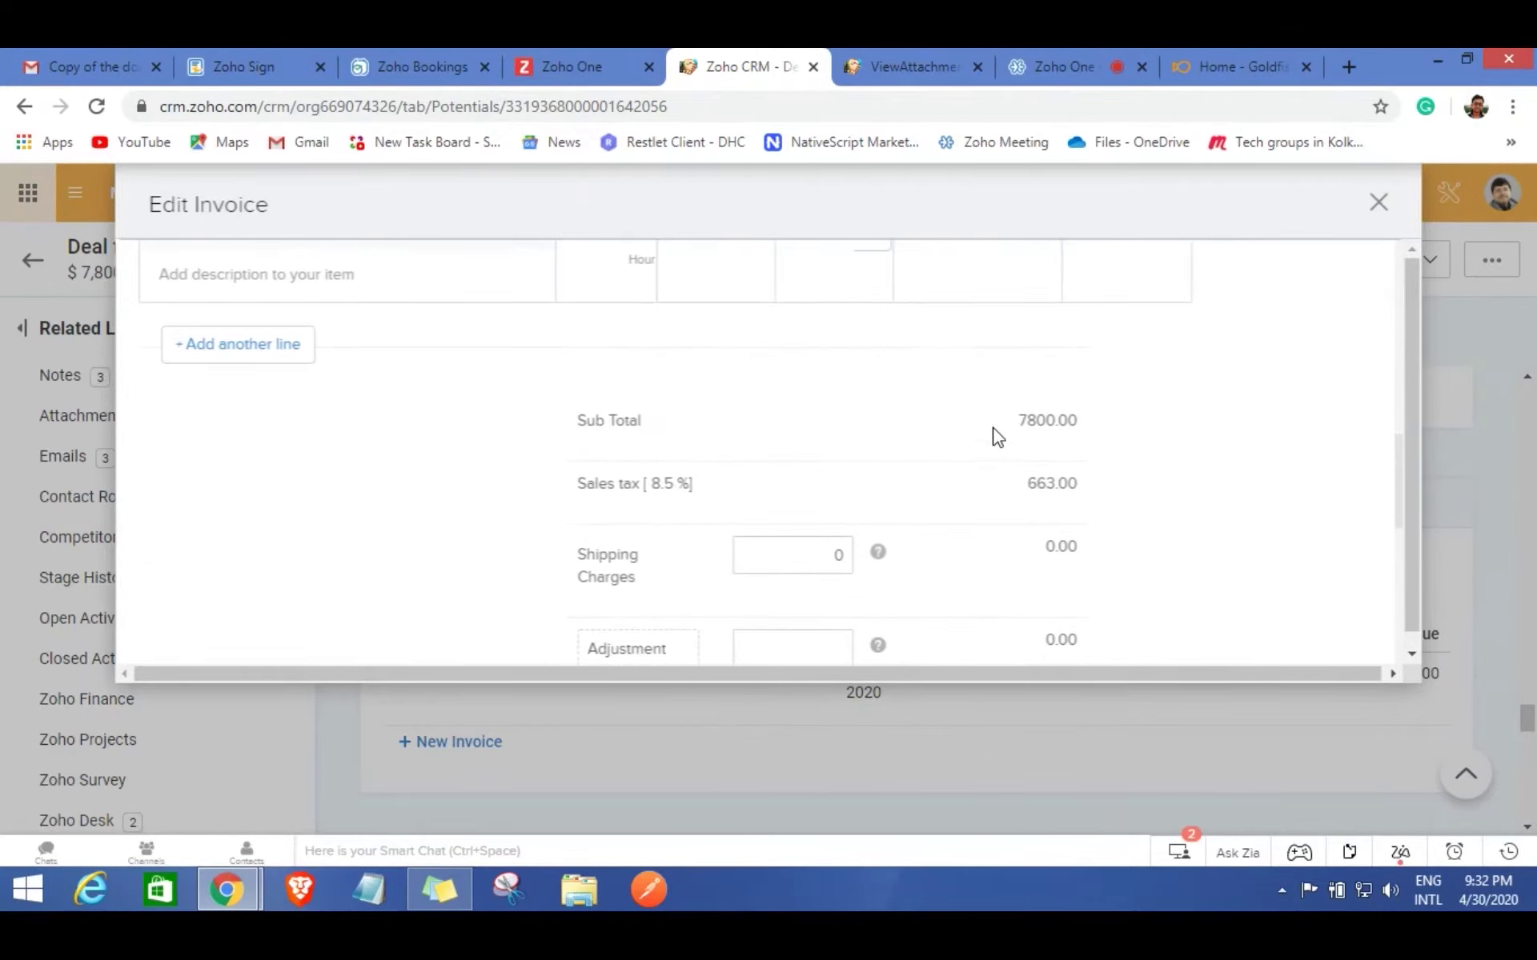
scroll(997, 437, "down", 3)
scroll(995, 436, "down", 5)
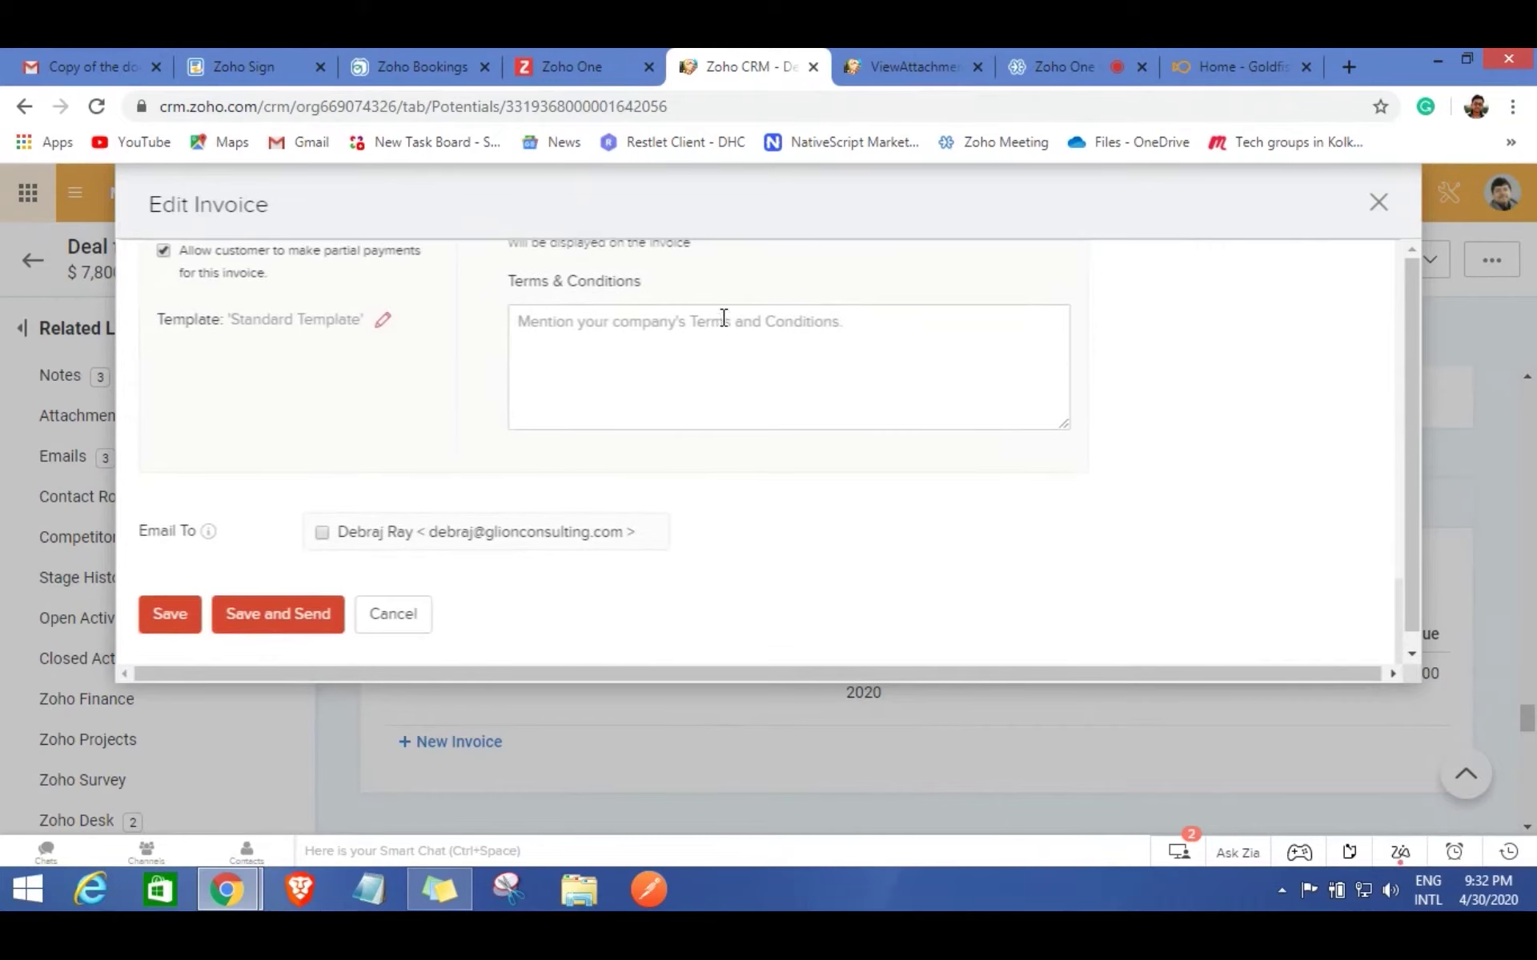
scroll(721, 324, "up", 3)
scroll(665, 432, "up", 6)
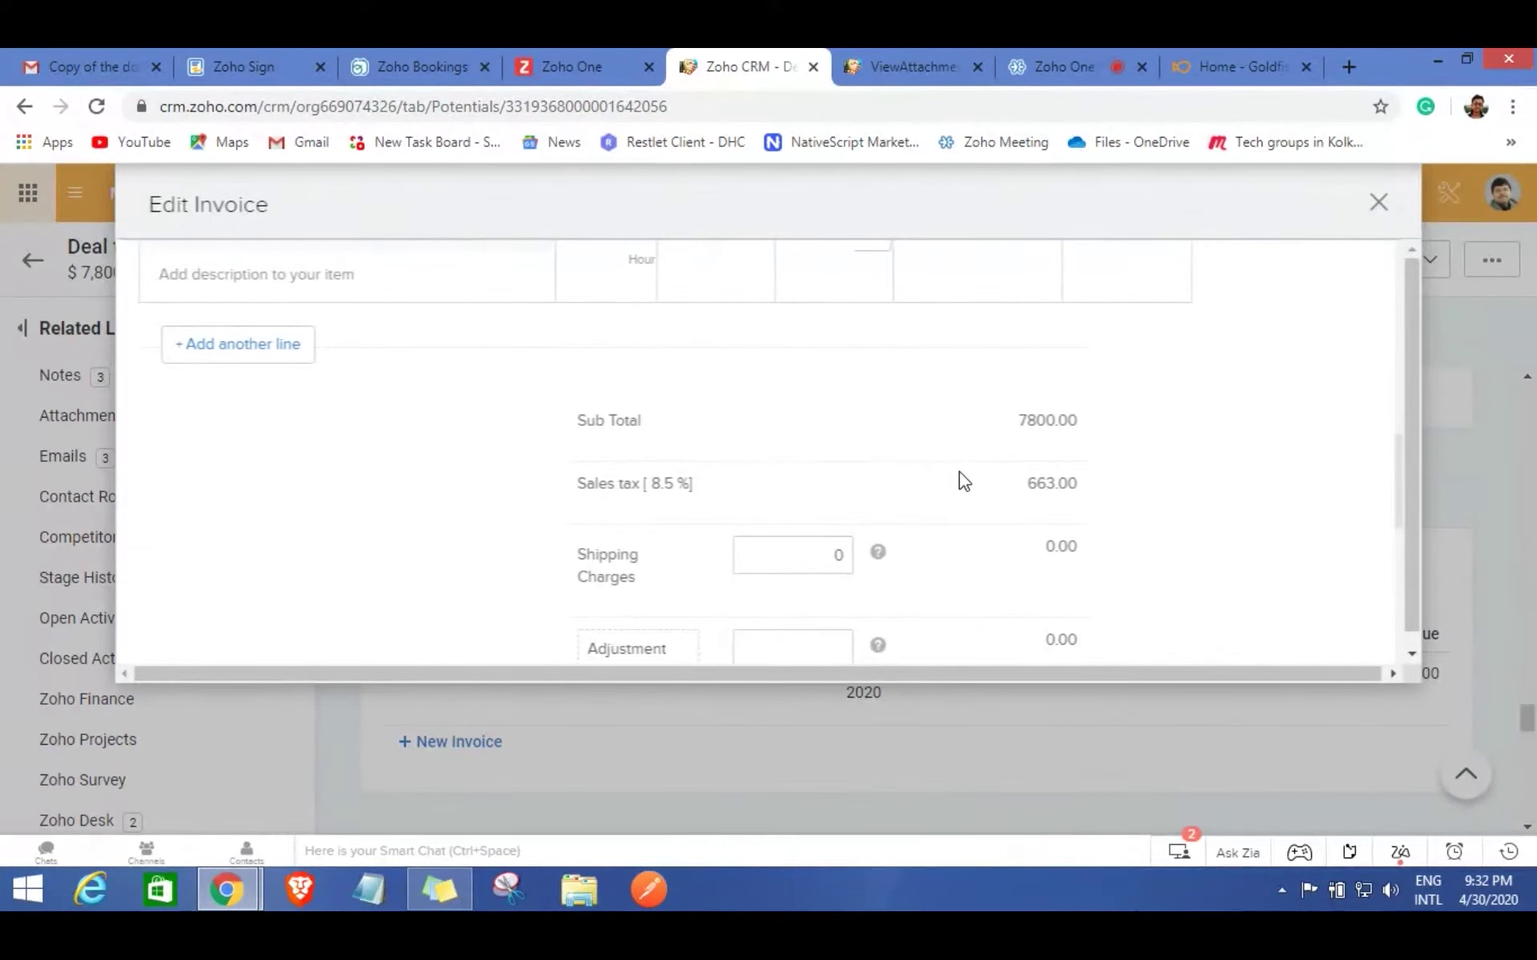
scroll(964, 481, "up", 2)
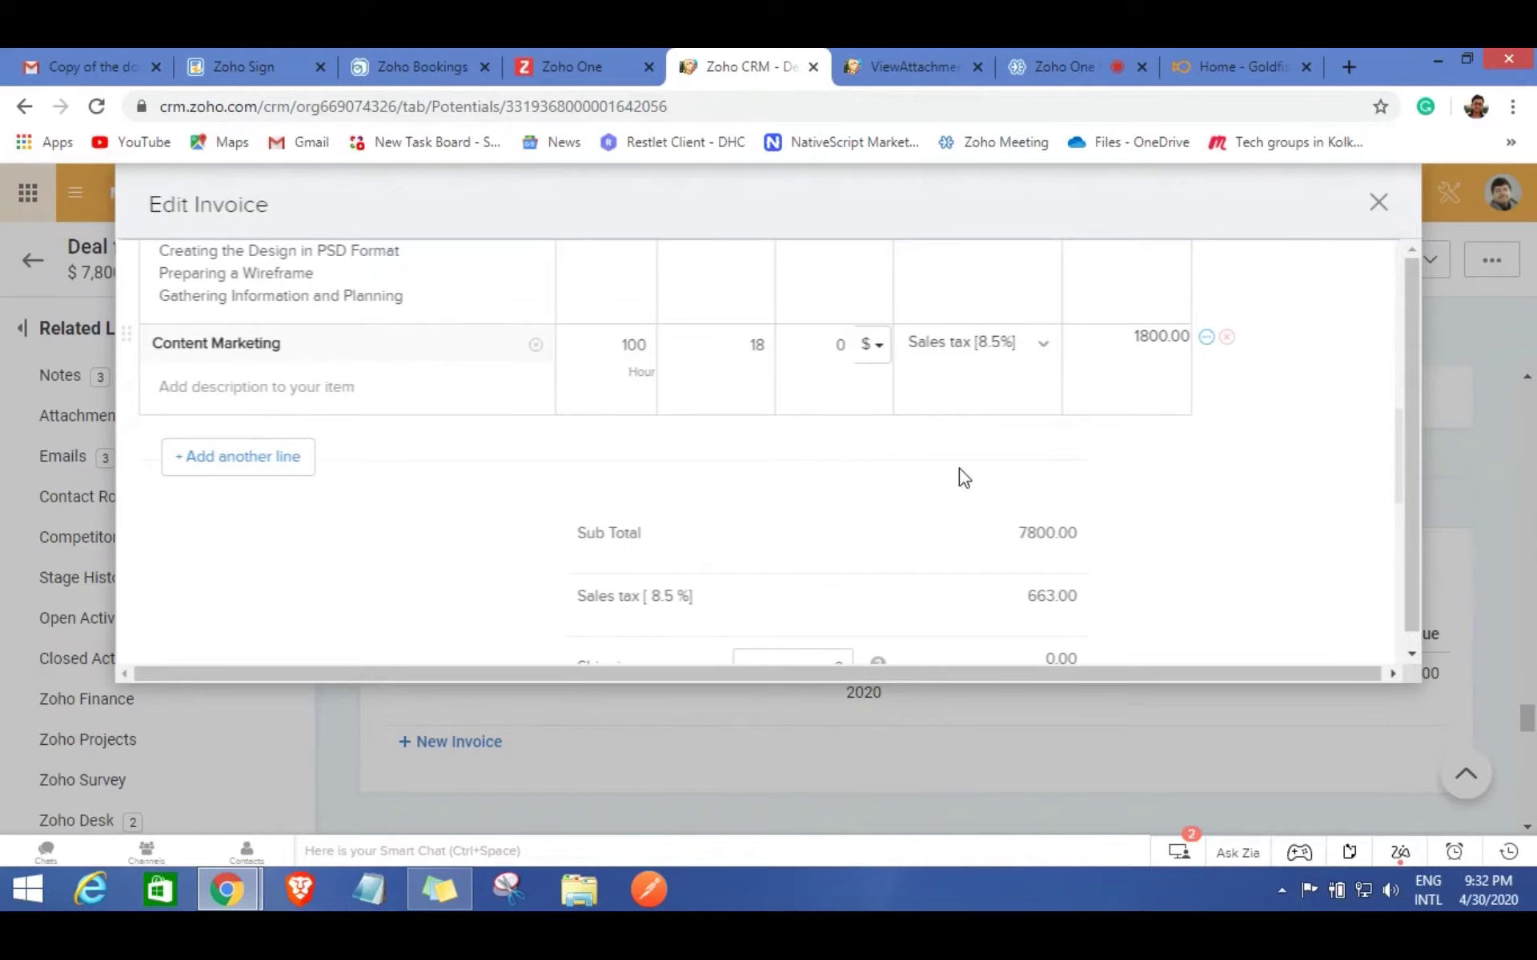
scroll(963, 478, "down", 3)
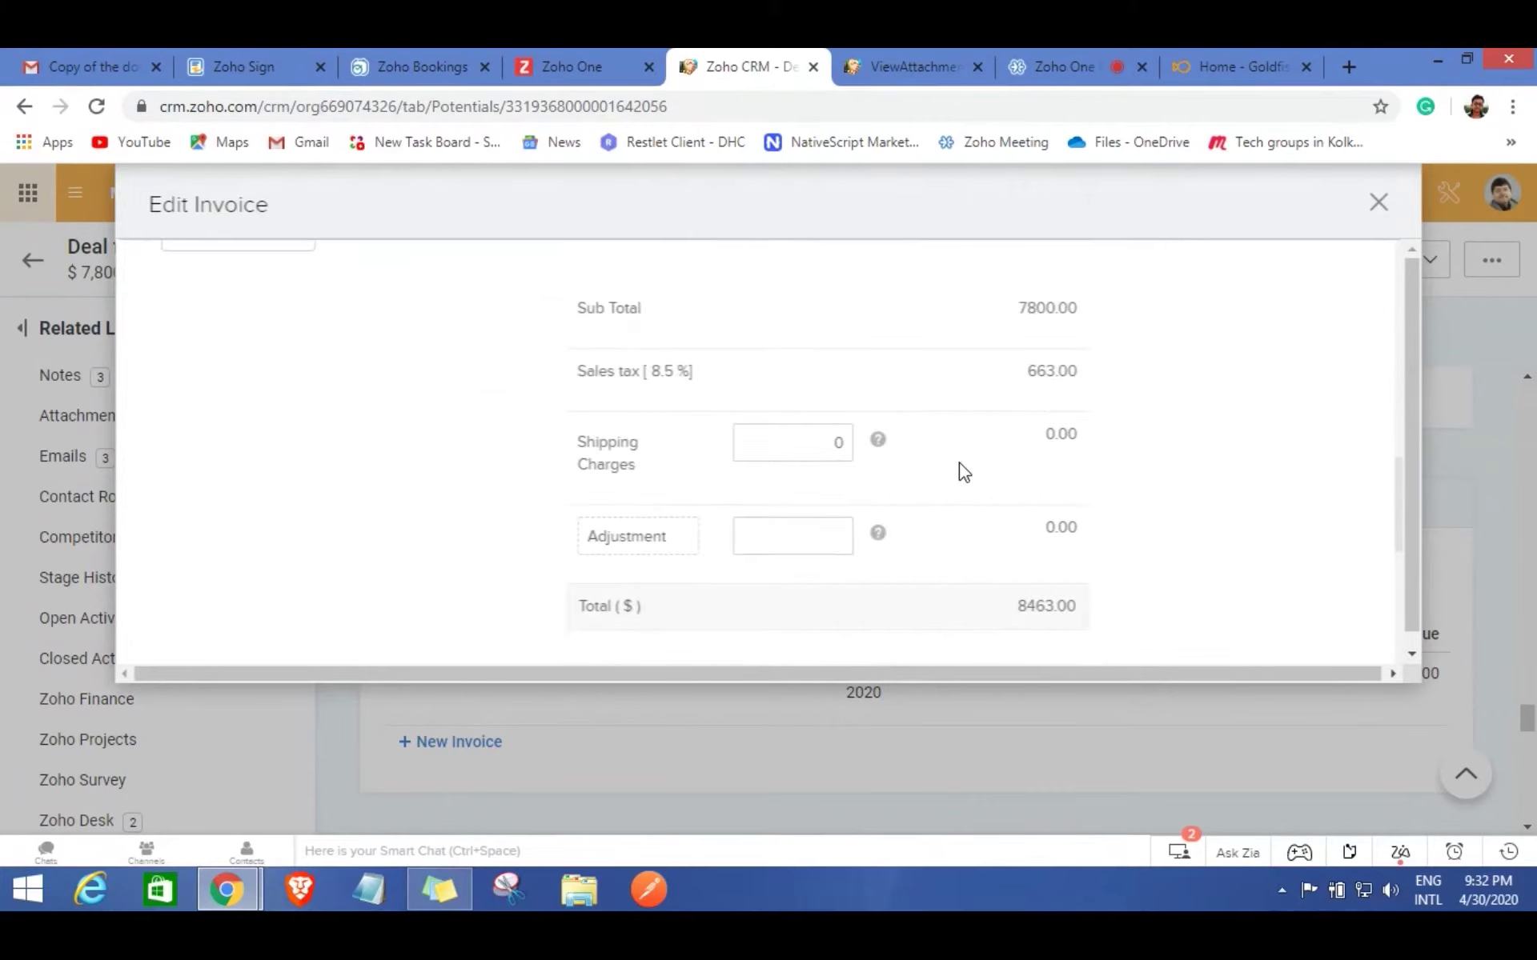
scroll(964, 472, "down", 4)
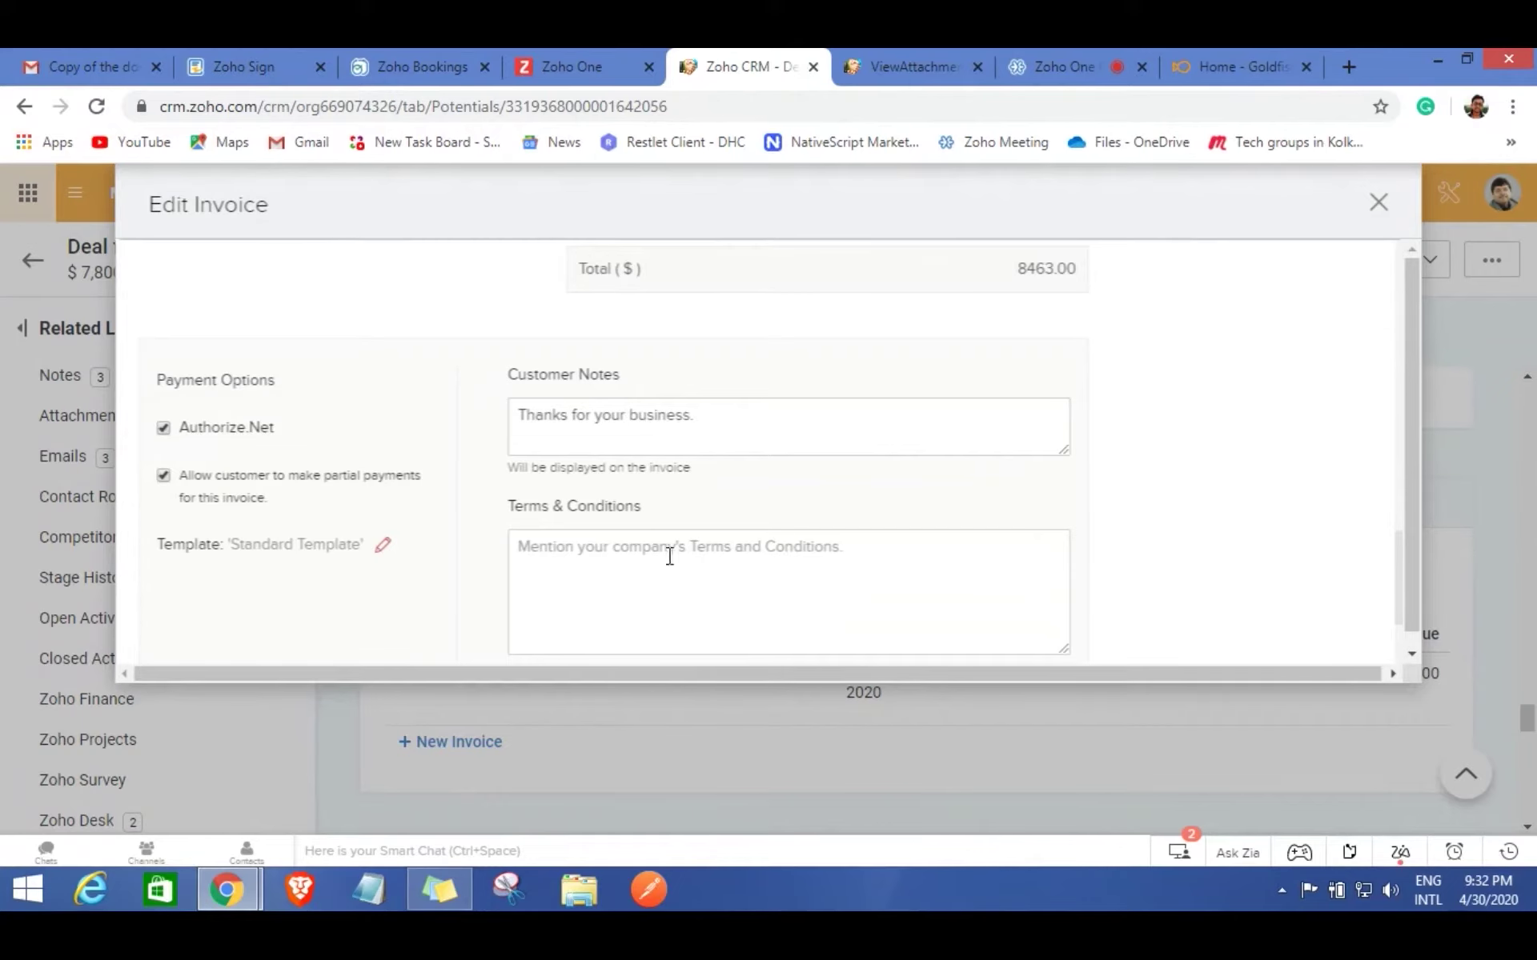
scroll(673, 521, "down", 3)
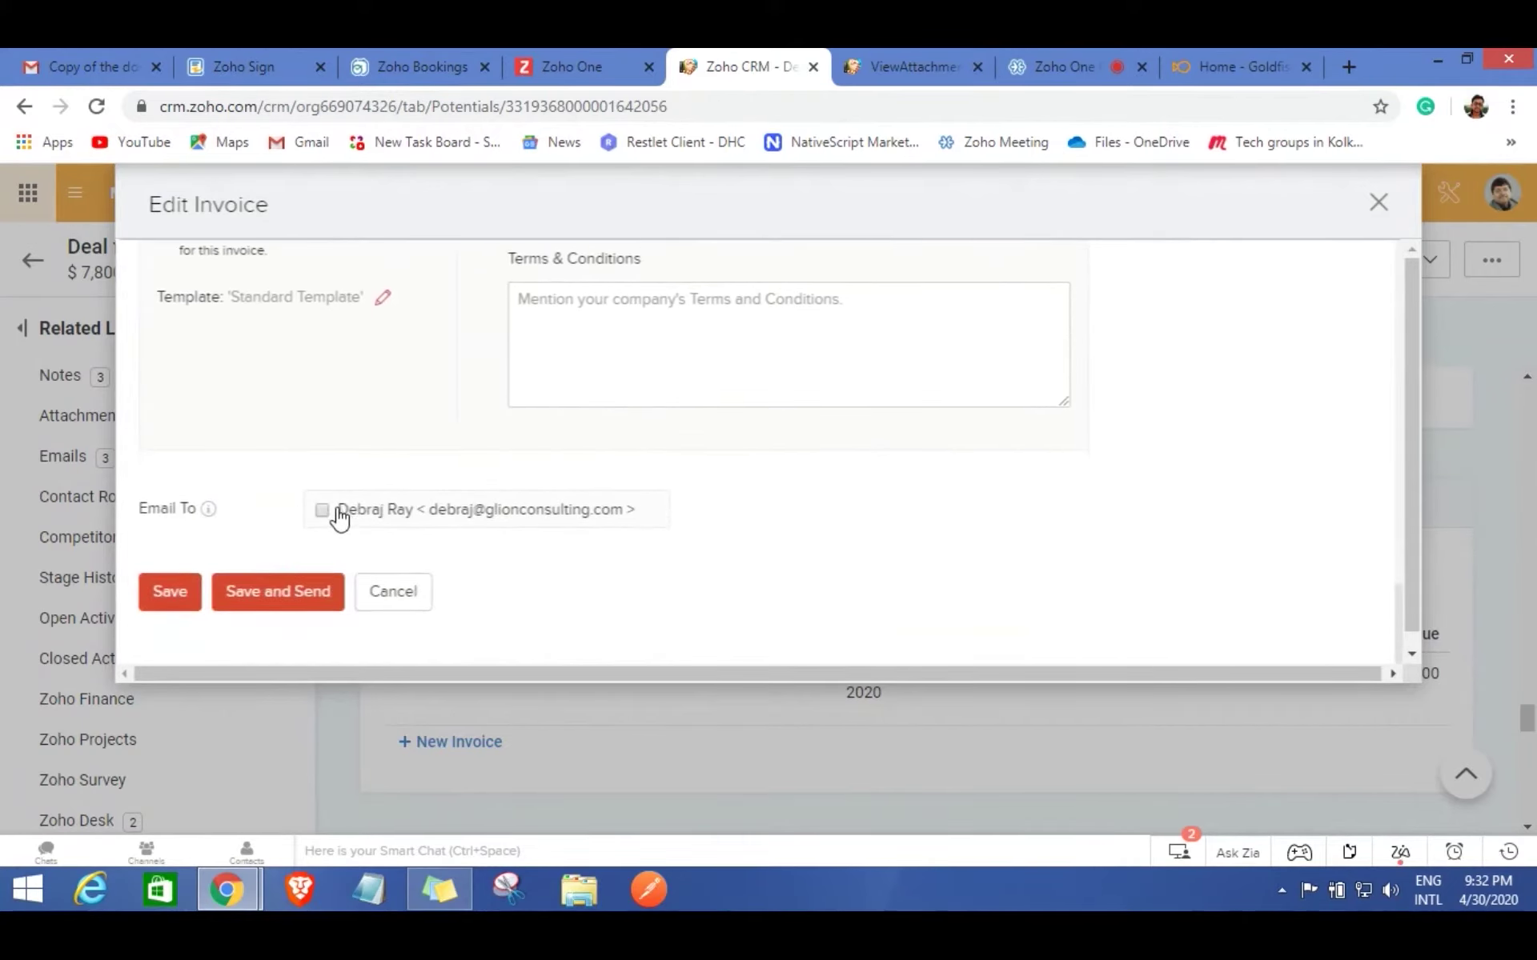
Add the deal's contact as recipient, then save and send the invoice.
left_click(323, 512)
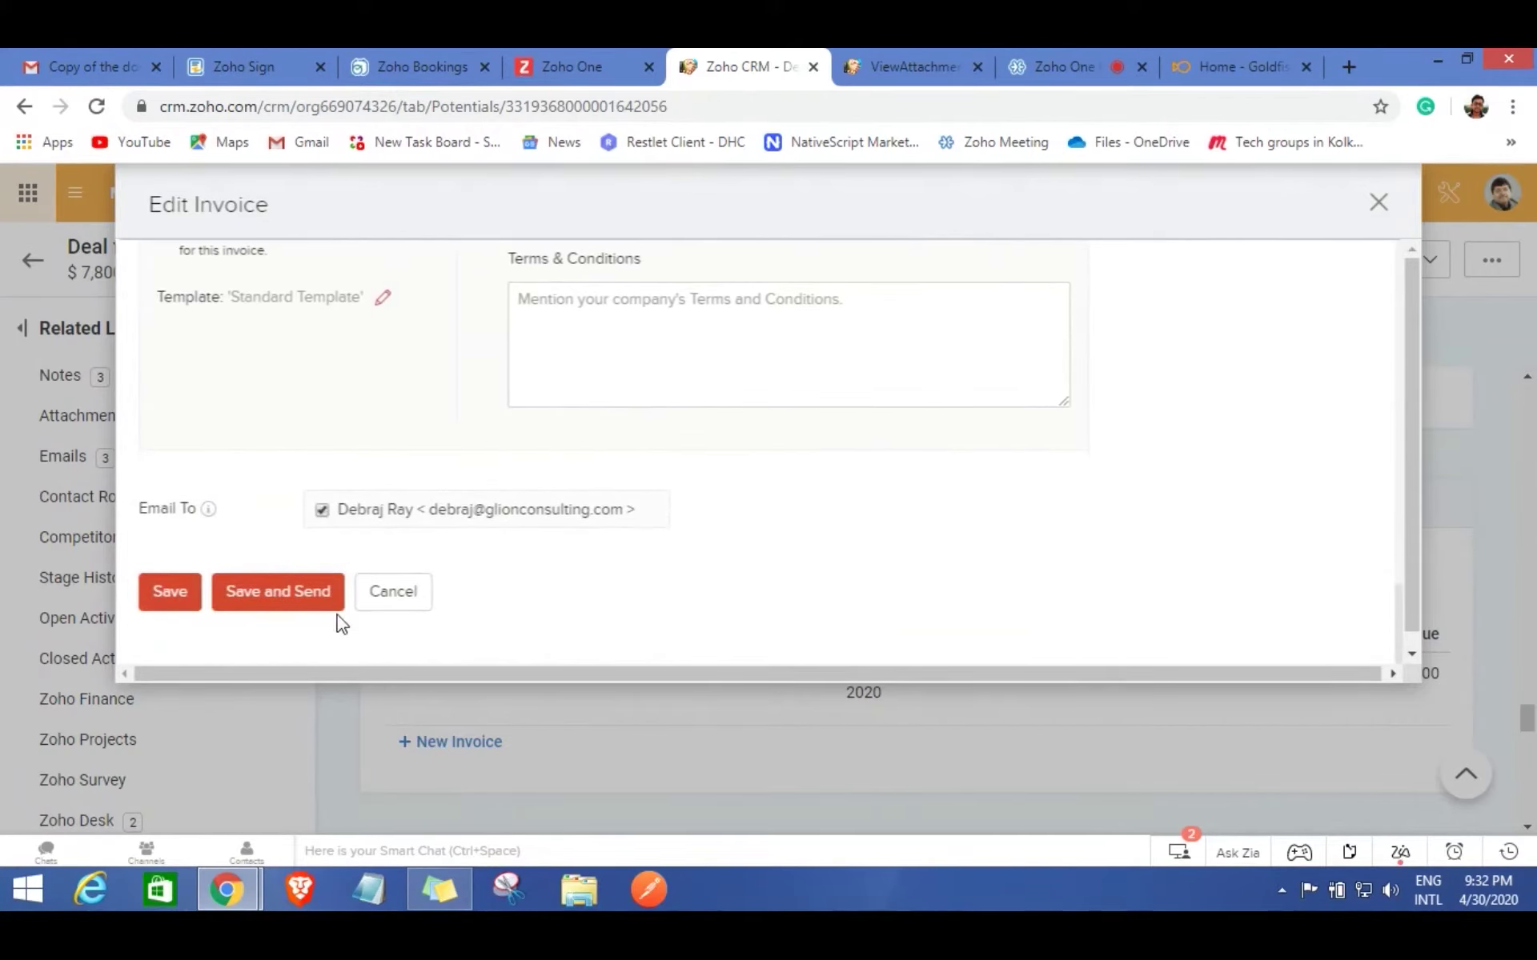
left_click(282, 596)
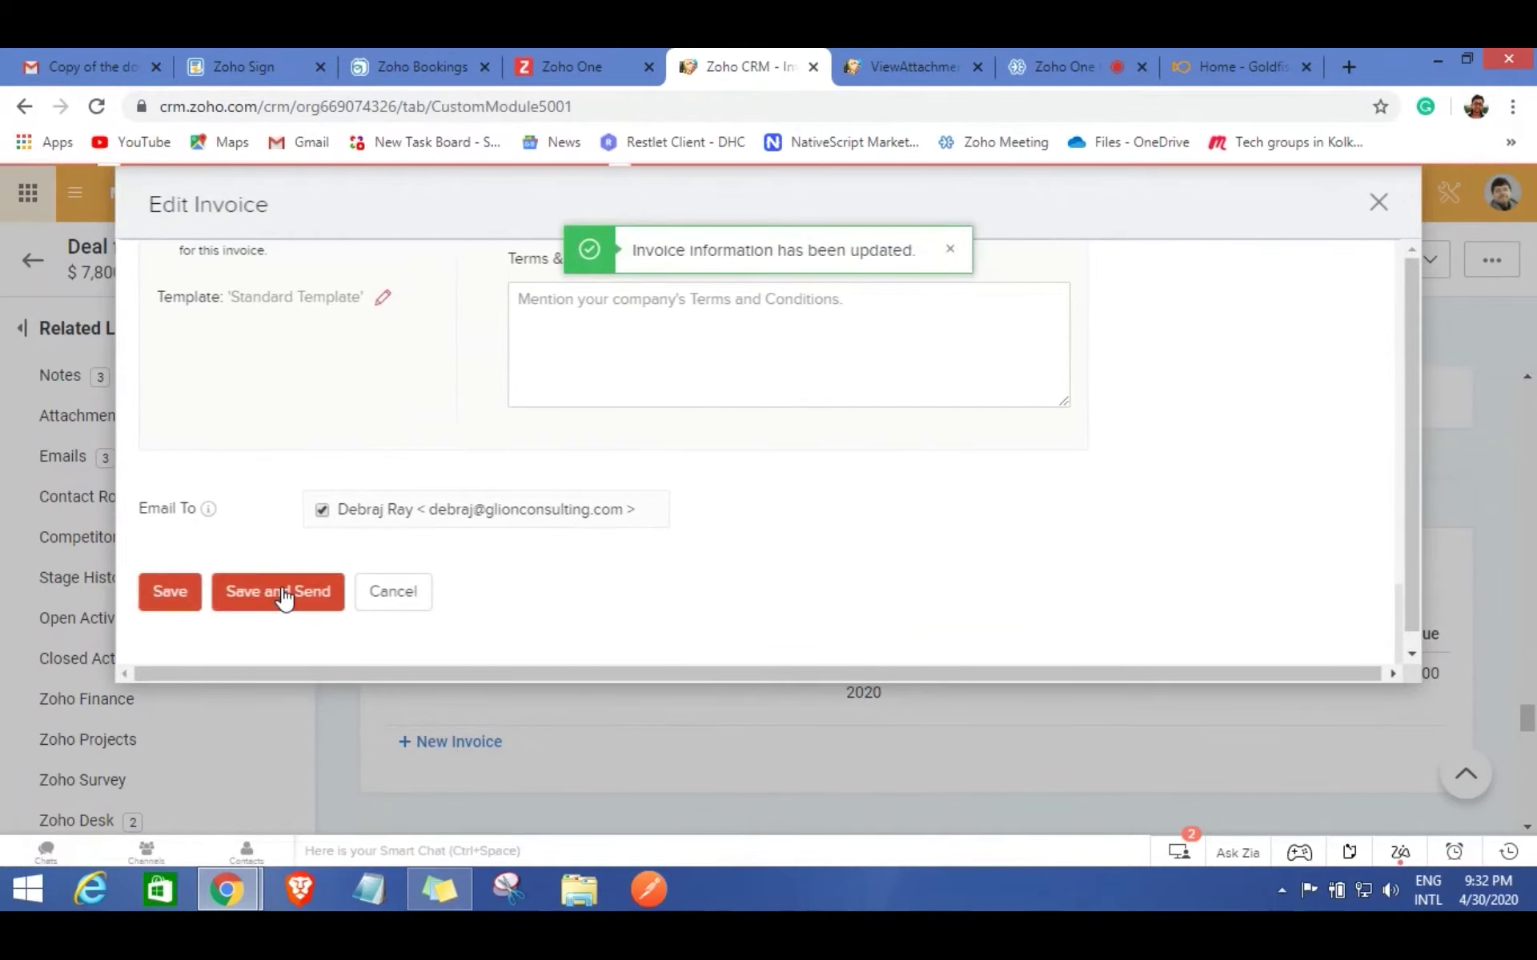
left_click(1380, 204)
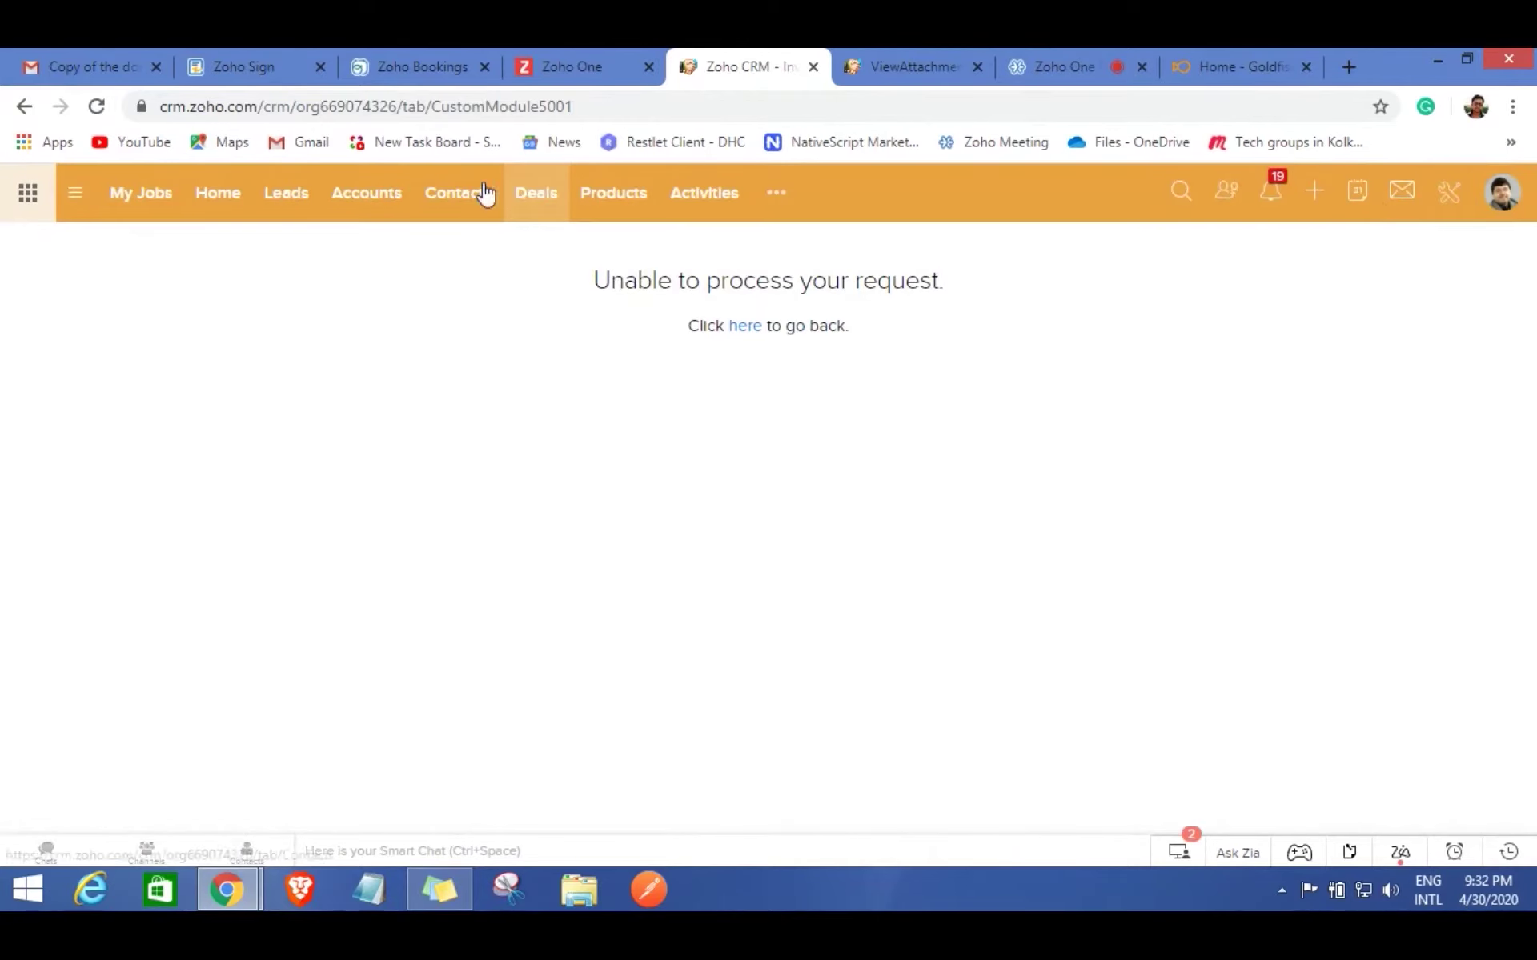
Download invoice INV-000027 from the Ray Consultancy deal as a PDF, then open the All Invoices list (15).
left_click(518, 195)
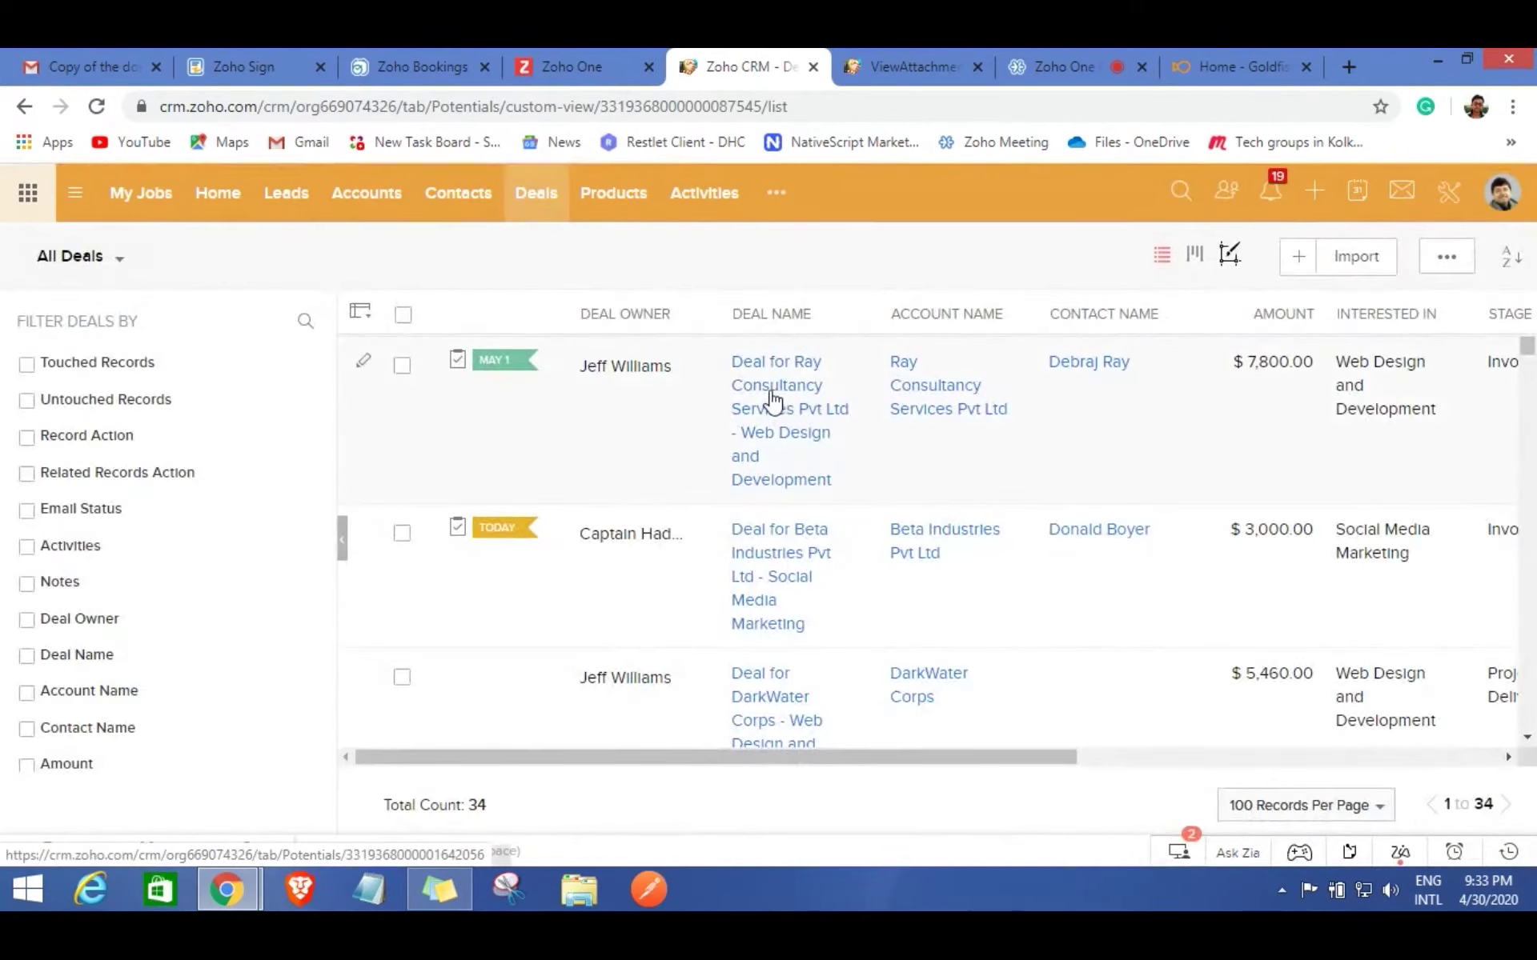
left_click(773, 400)
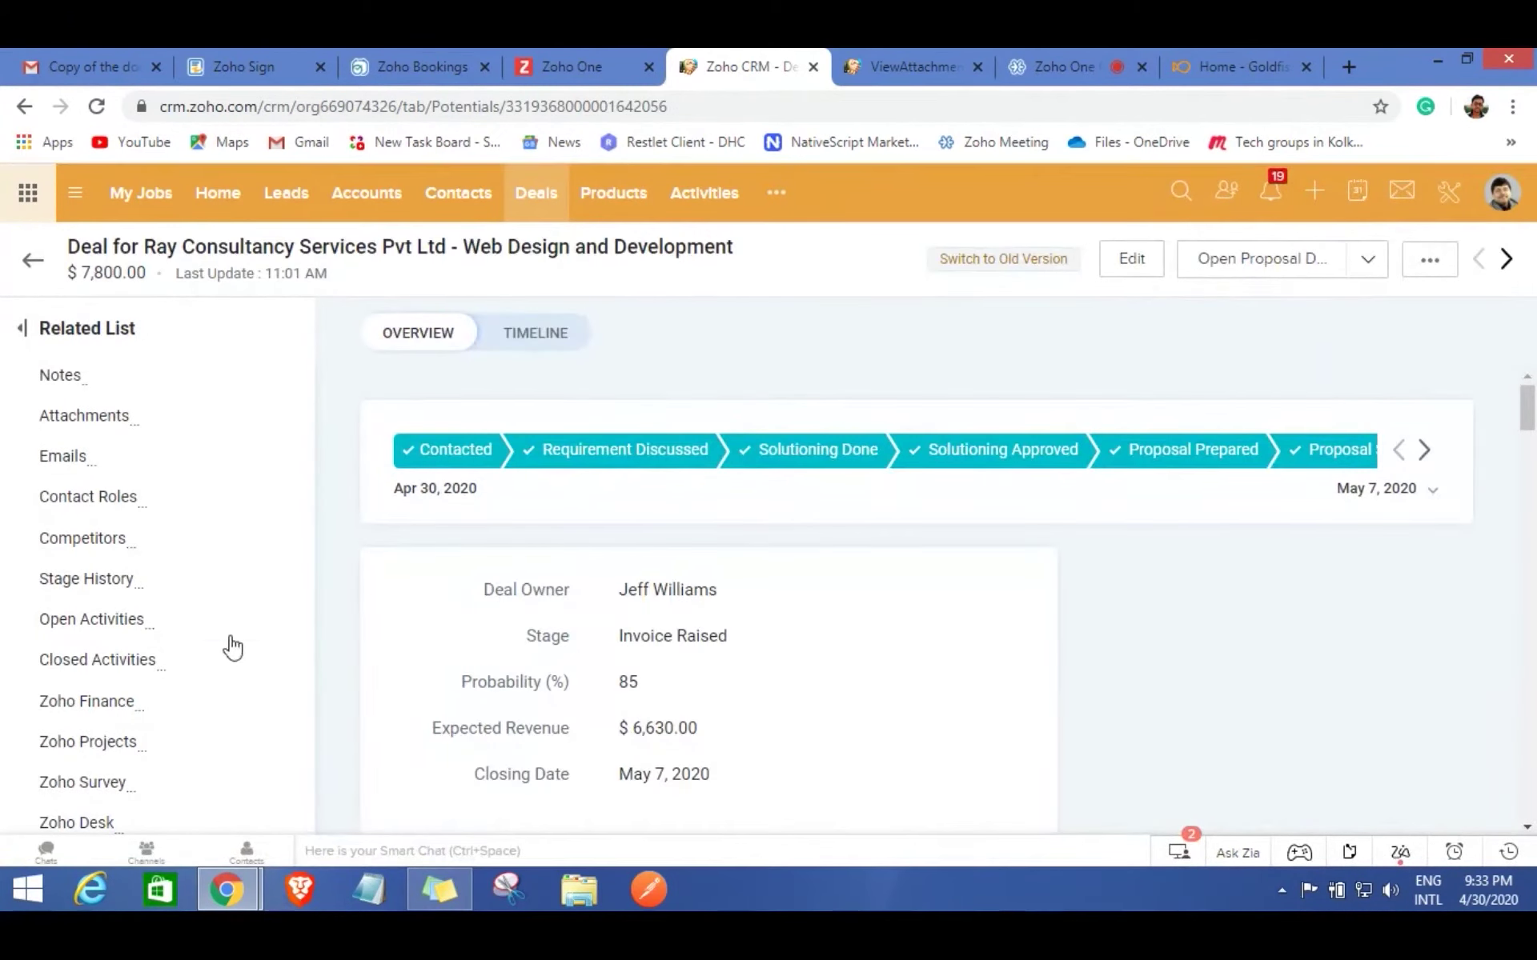
left_click(132, 710)
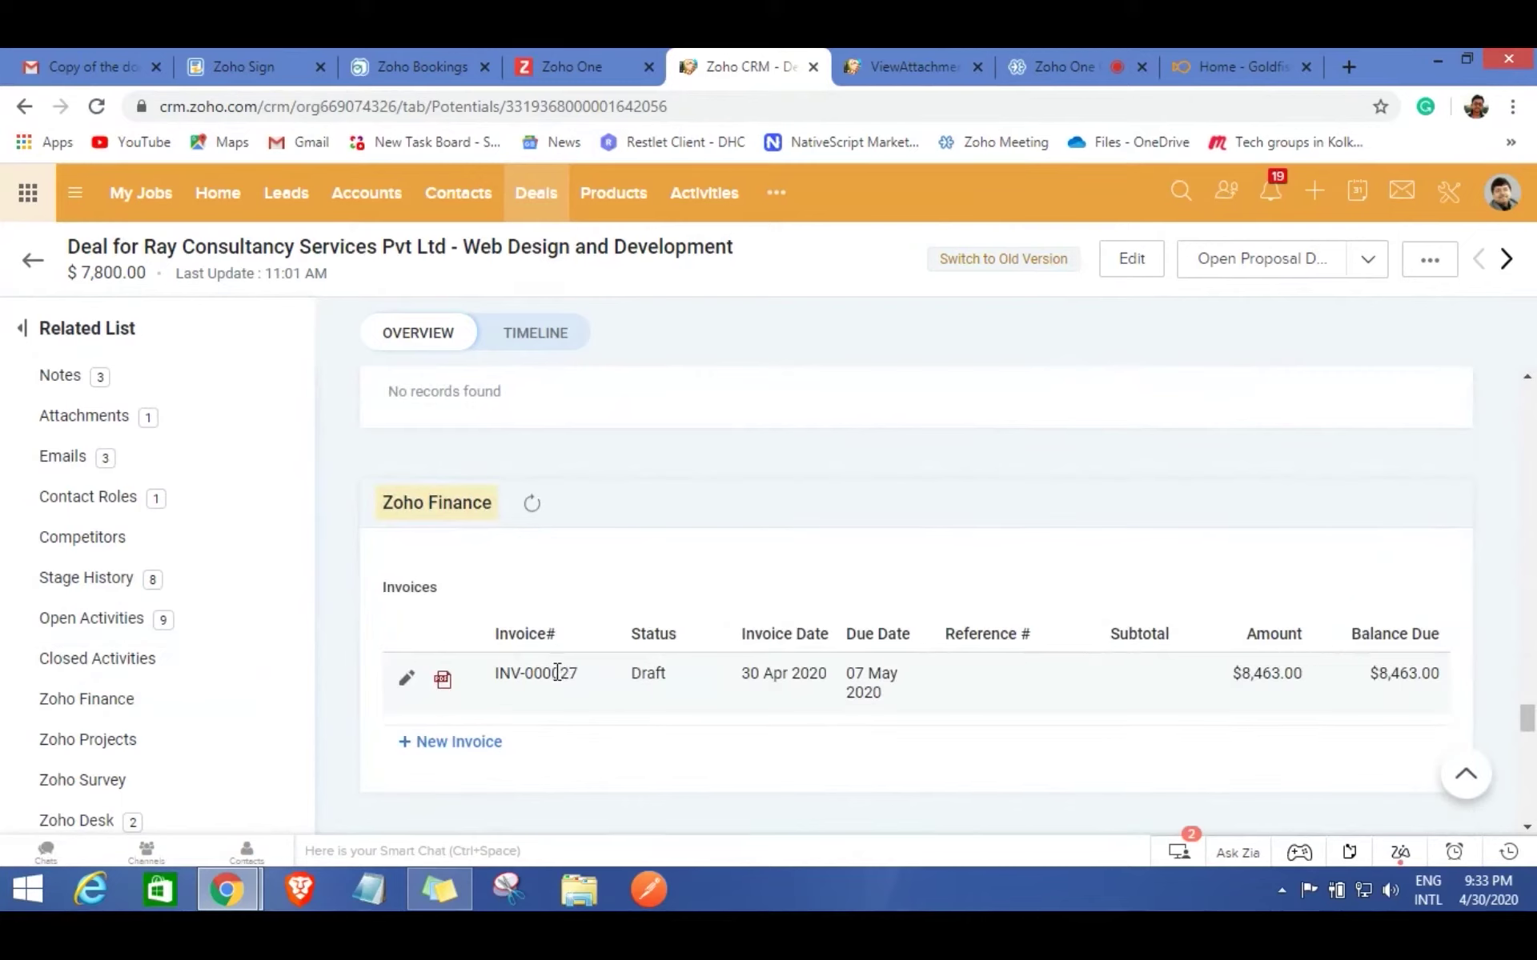
left_click(445, 680)
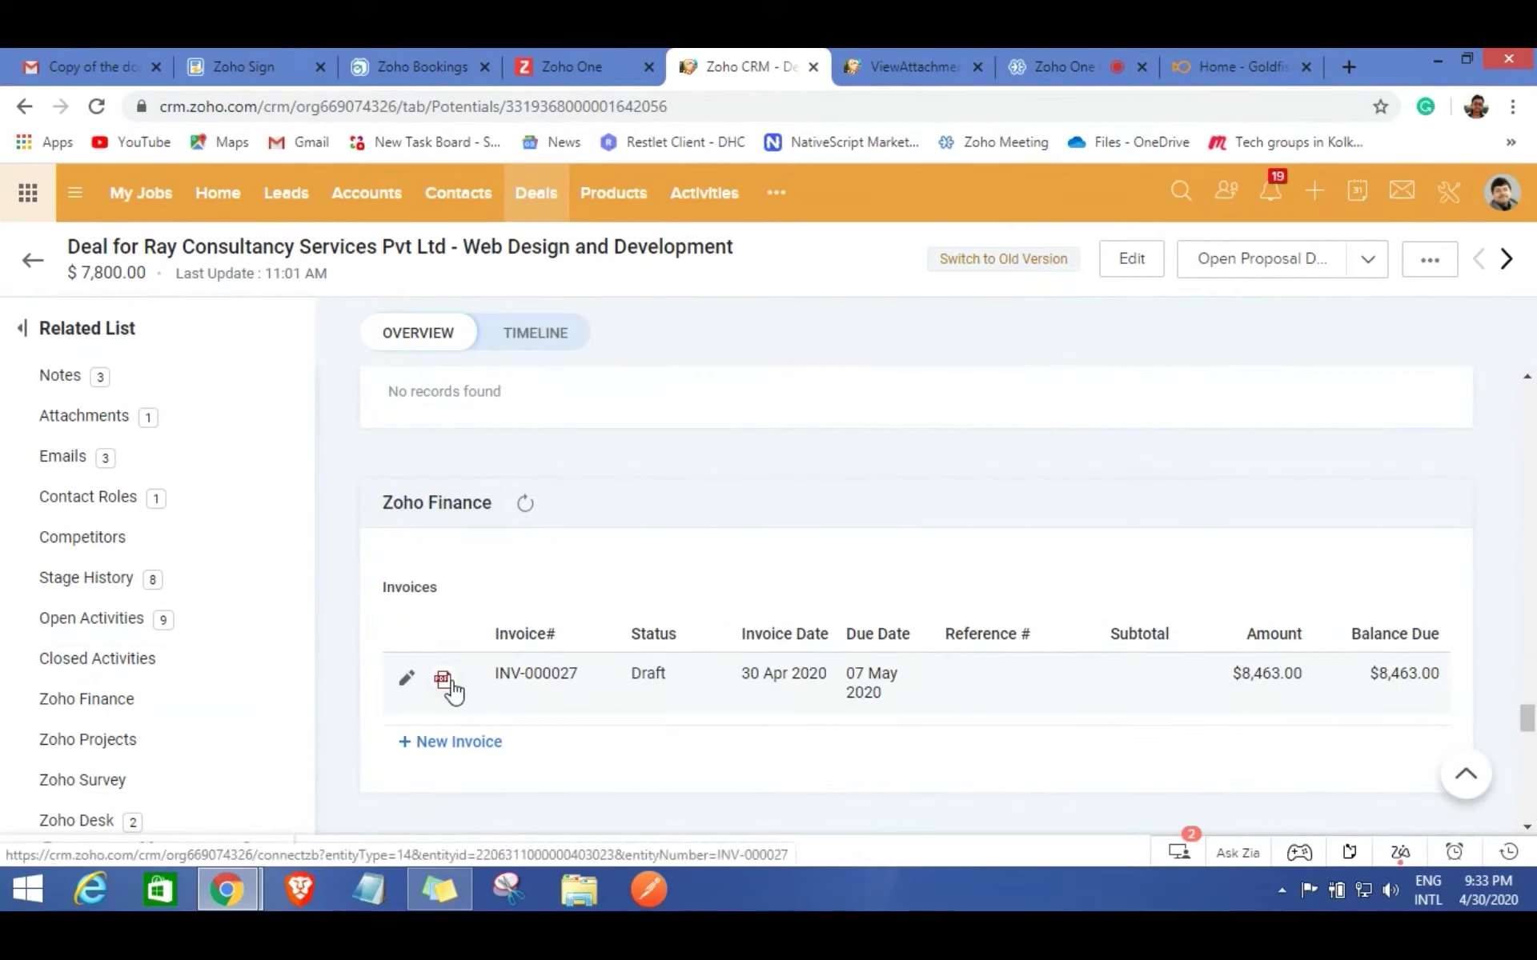
left_click(776, 192)
left_click(870, 481)
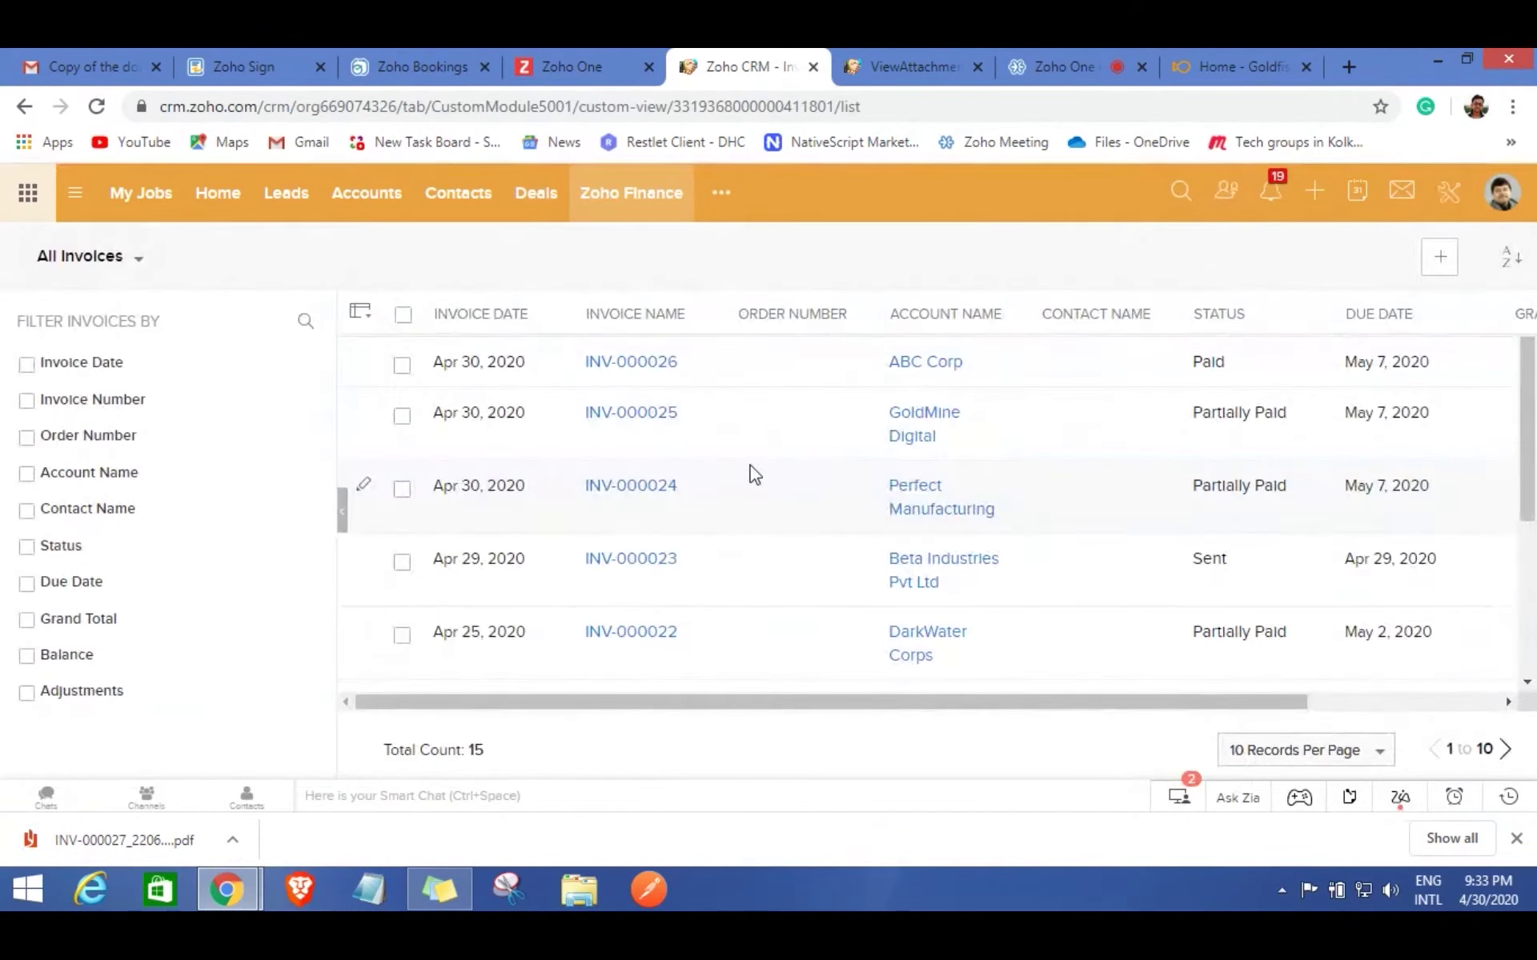
Search CRM records for the contact's name, review the results, and close the search.
scroll(687, 510, "down", 3)
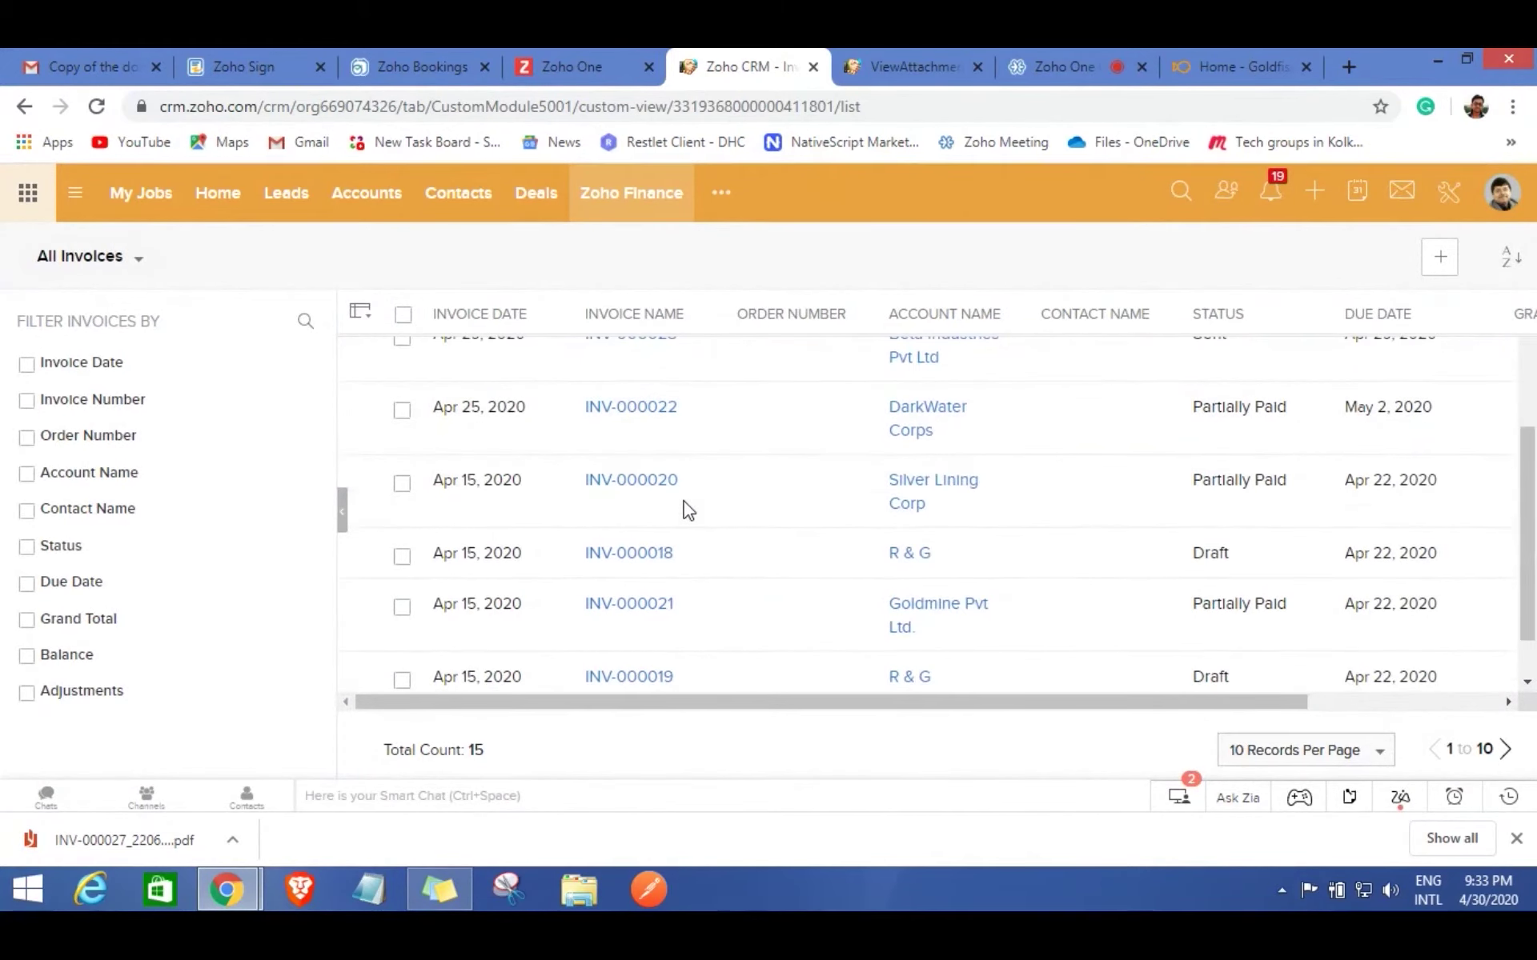
scroll(816, 384, "up", 3)
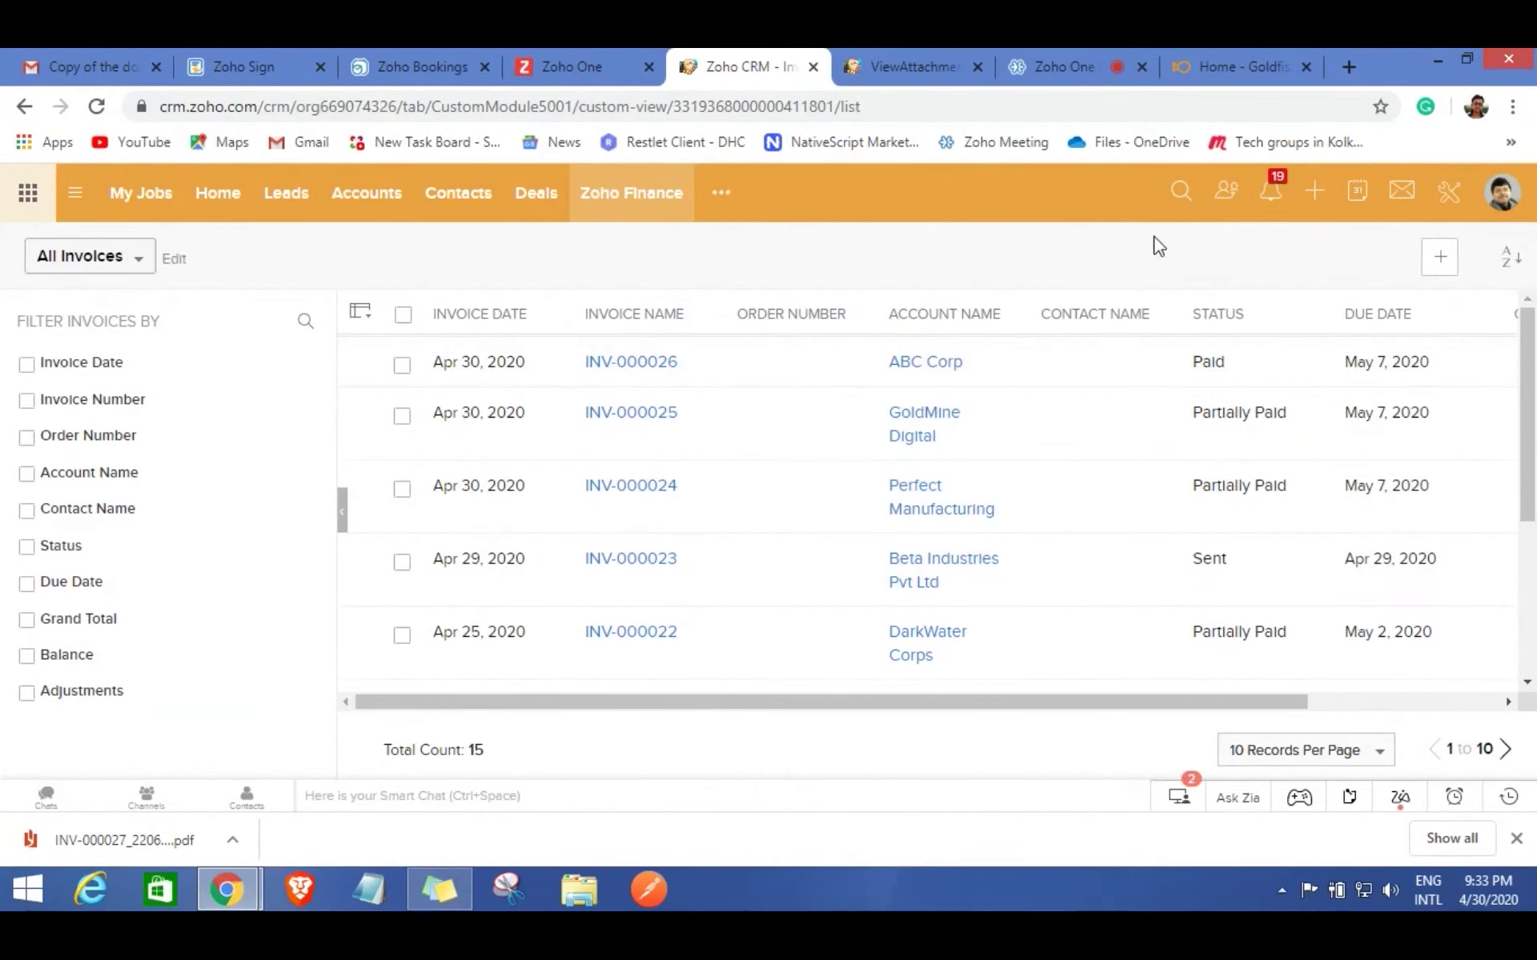
left_click(1179, 194)
type("Debra")
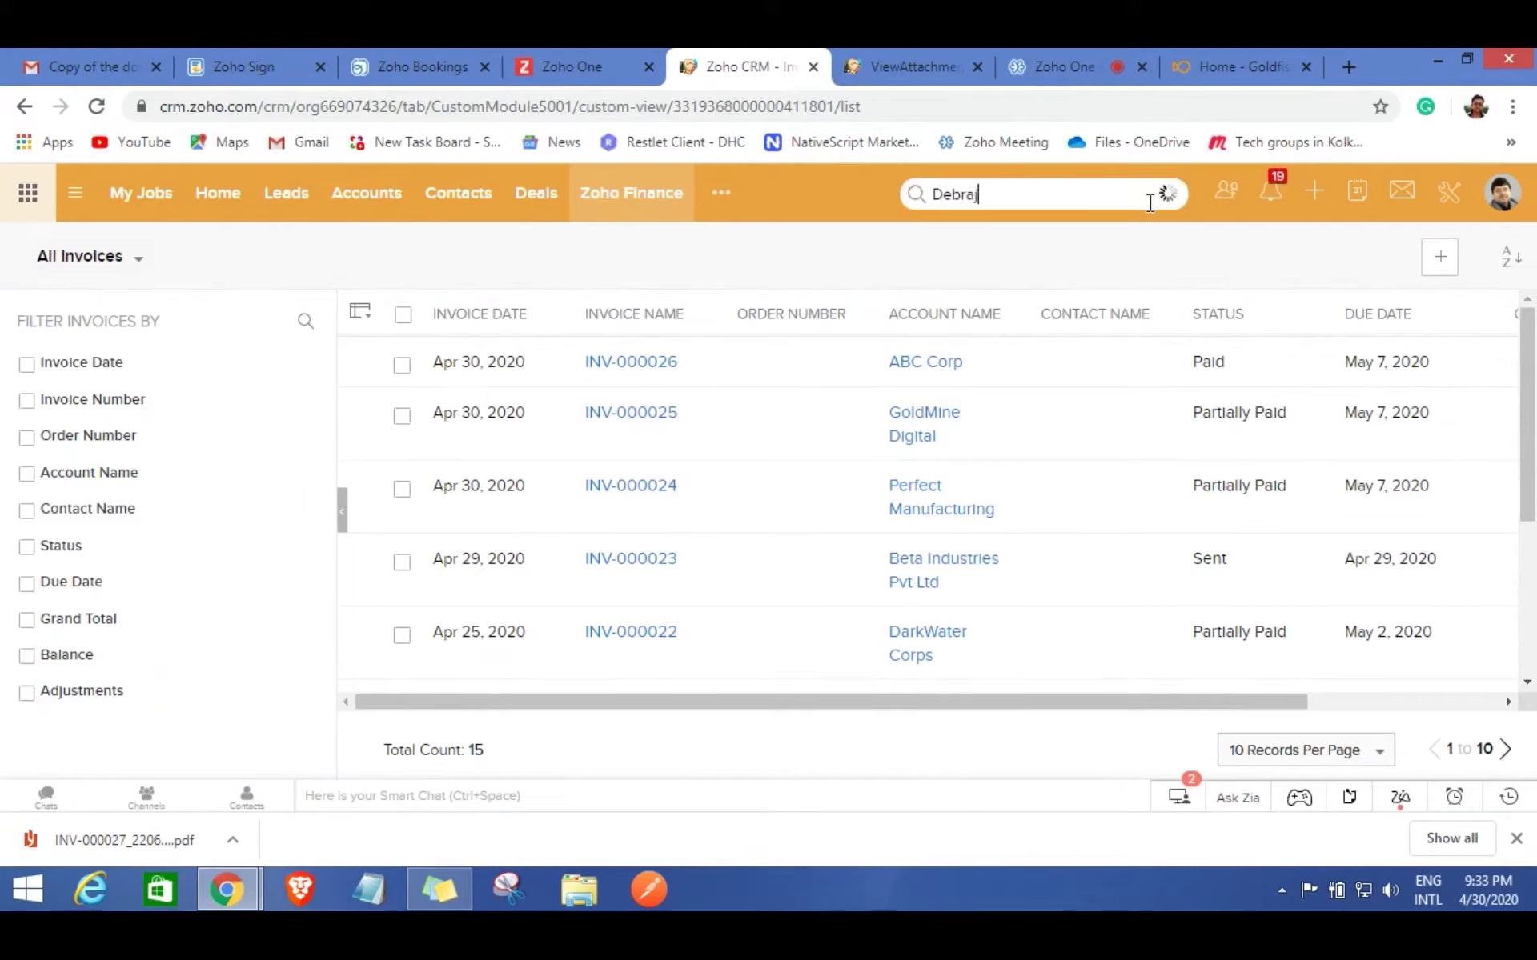
type("j")
key("Return")
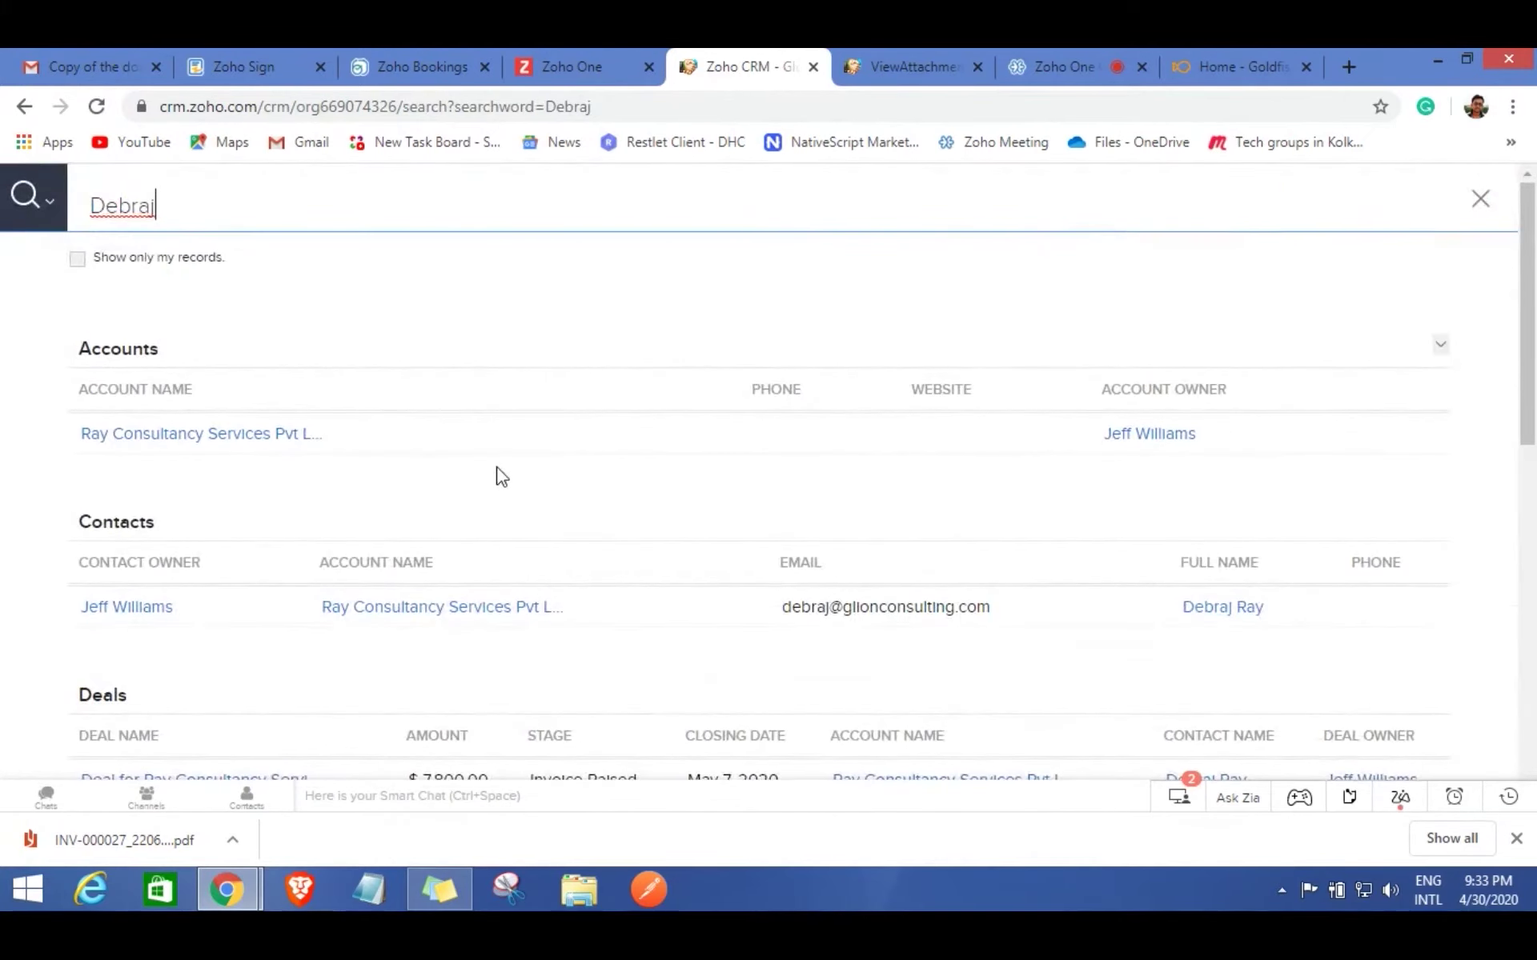
scroll(498, 481, "down", 10)
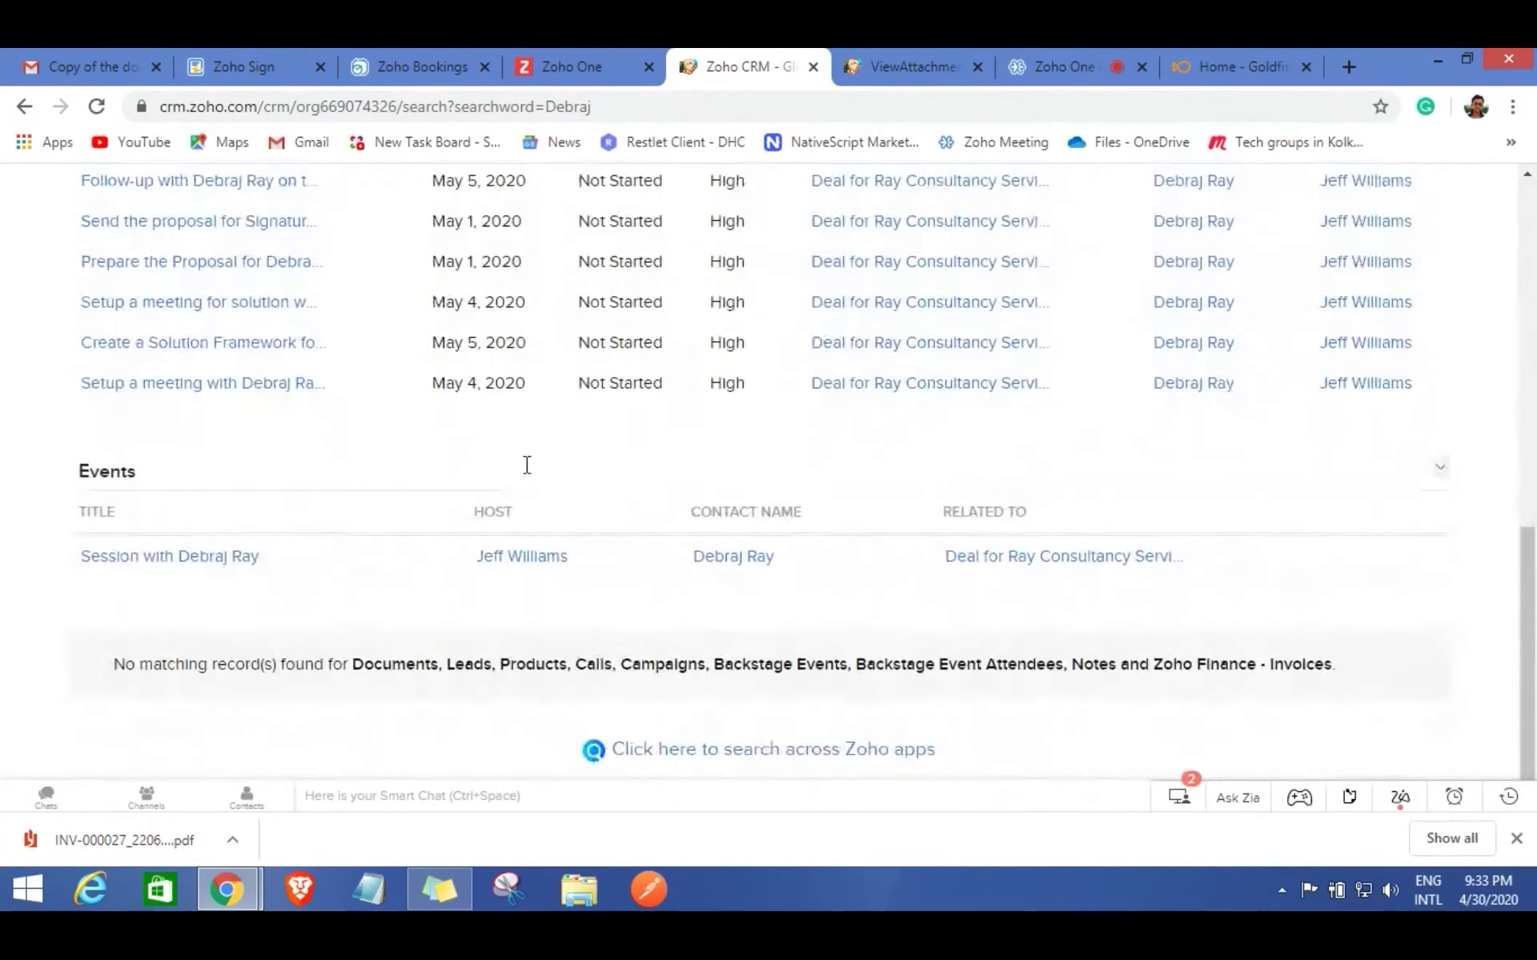
scroll(527, 465, "up", 10)
left_click(1481, 202)
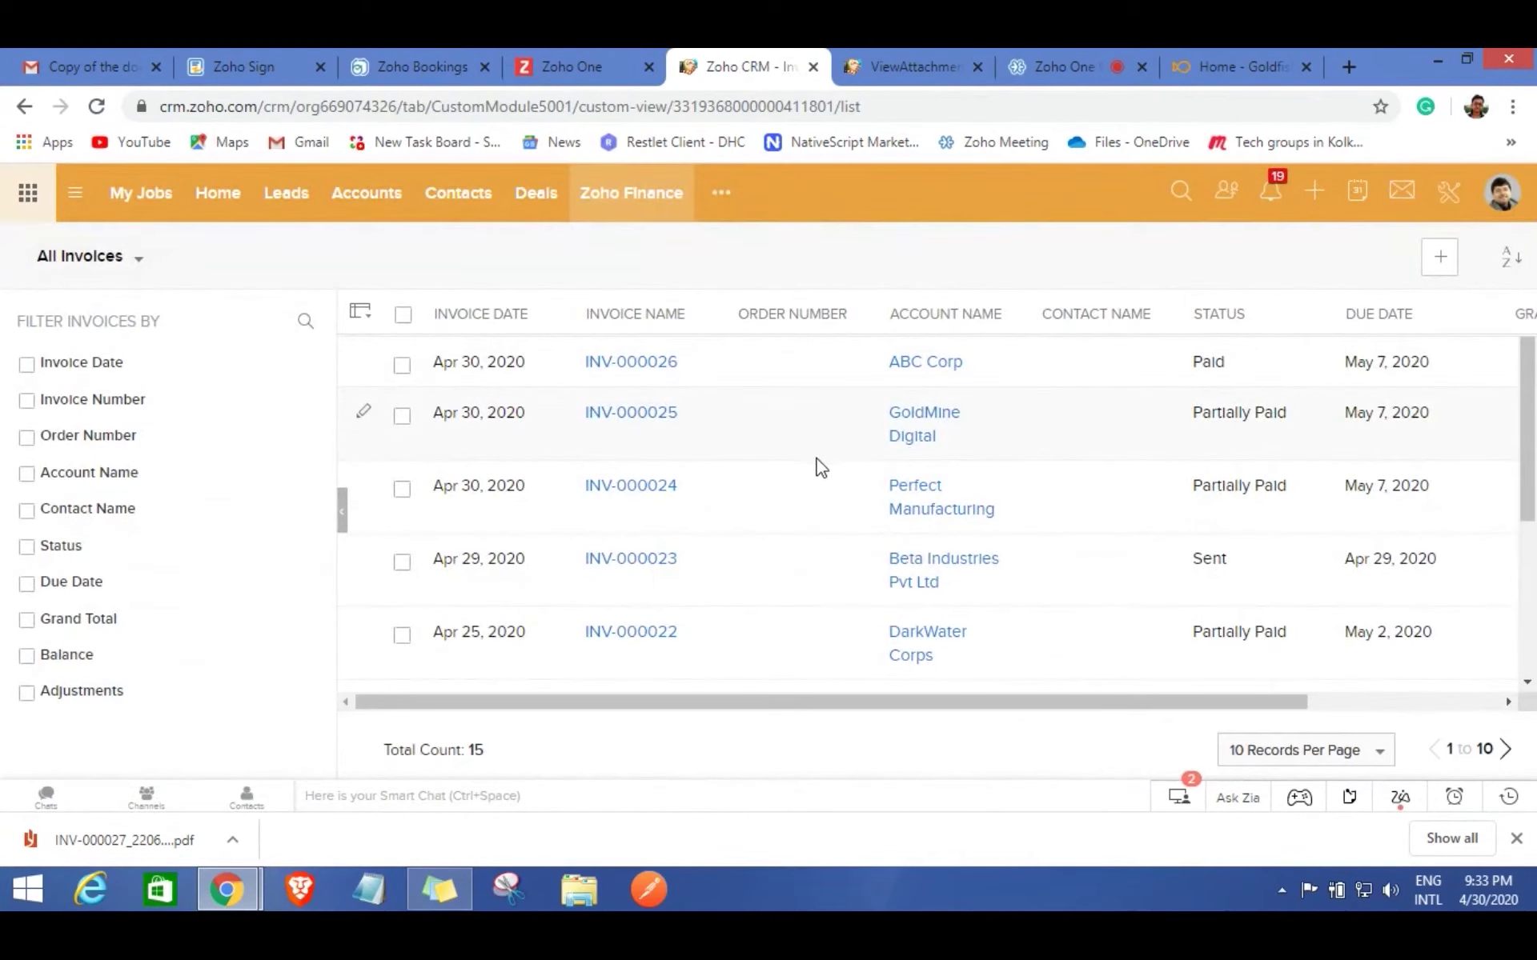
Return to the All Deals list showing 34 deals.
scroll(645, 489, "down", 3)
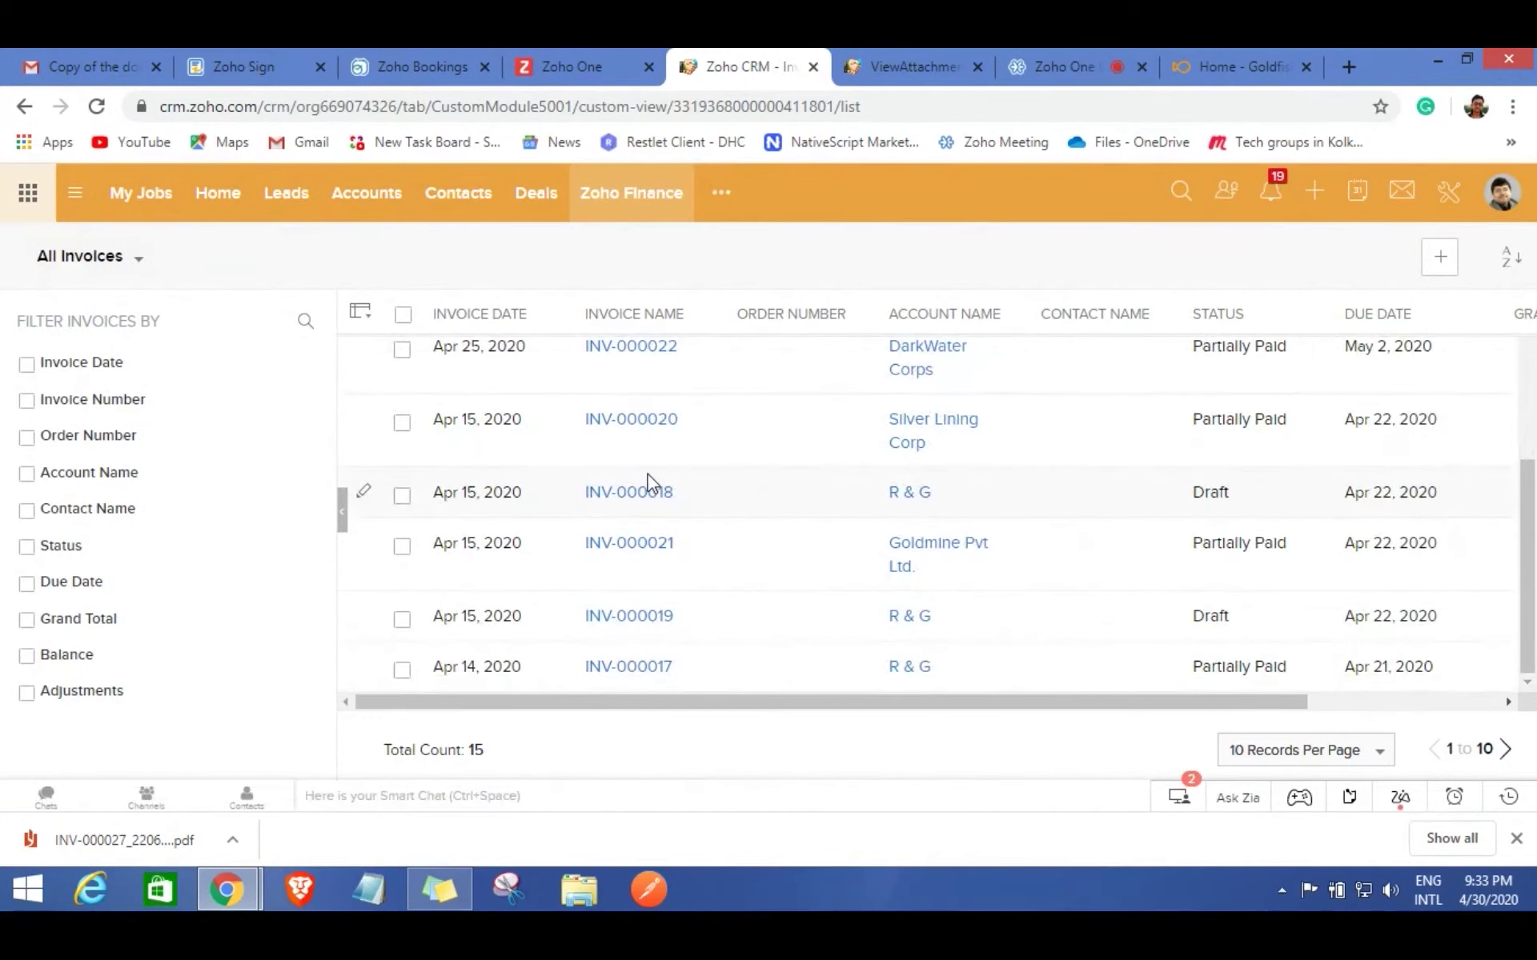
scroll(733, 490, "up", 3)
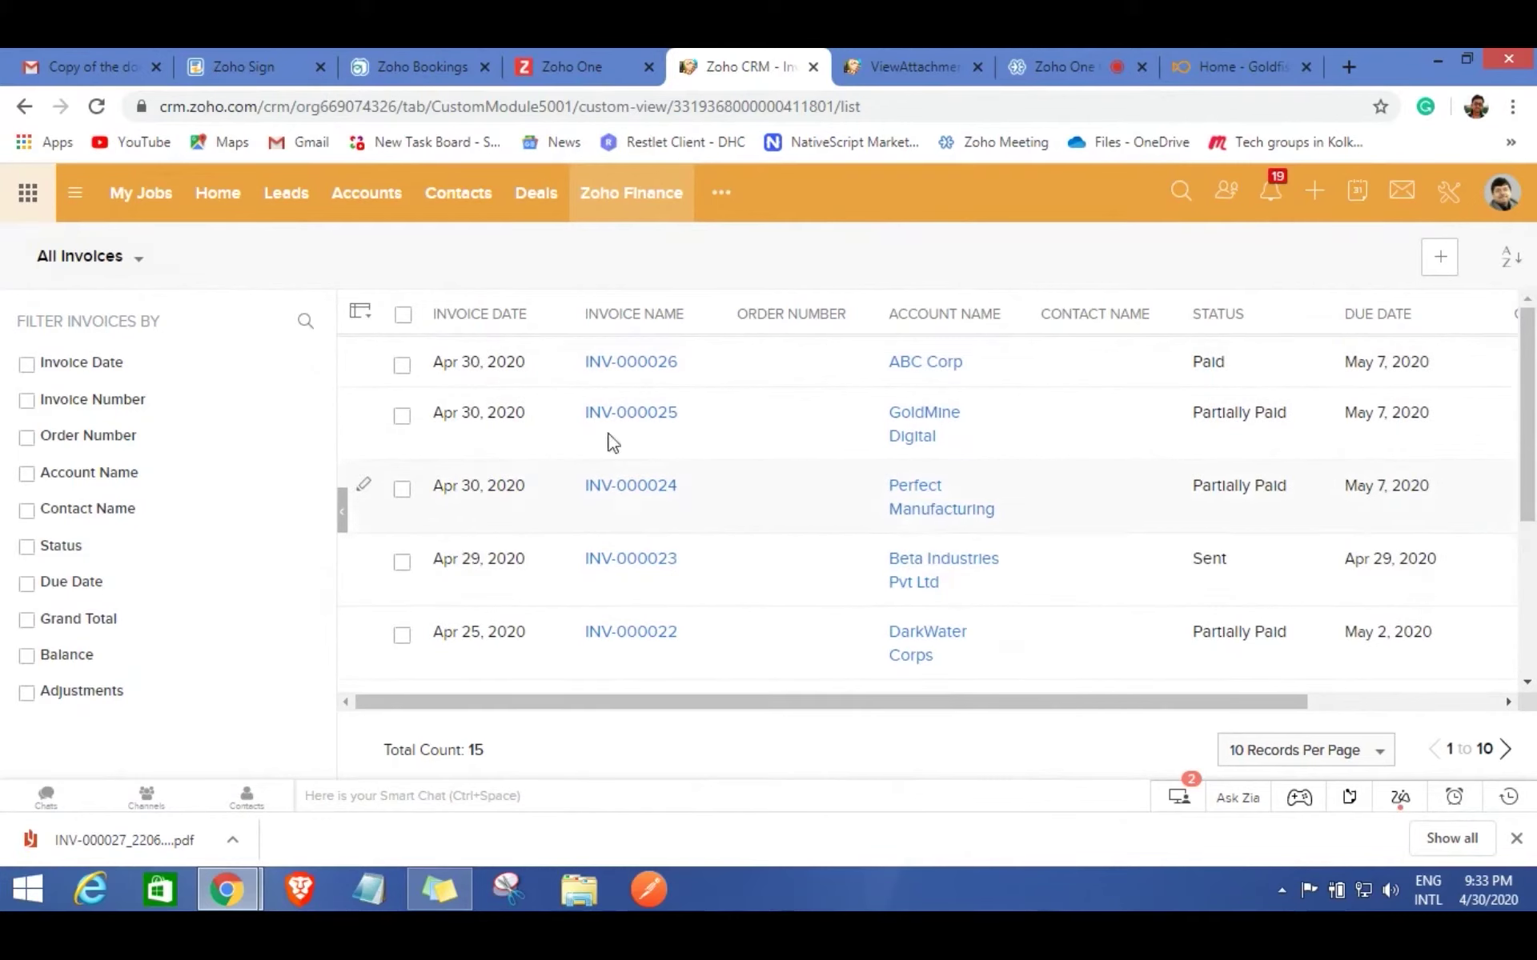
left_click(722, 200)
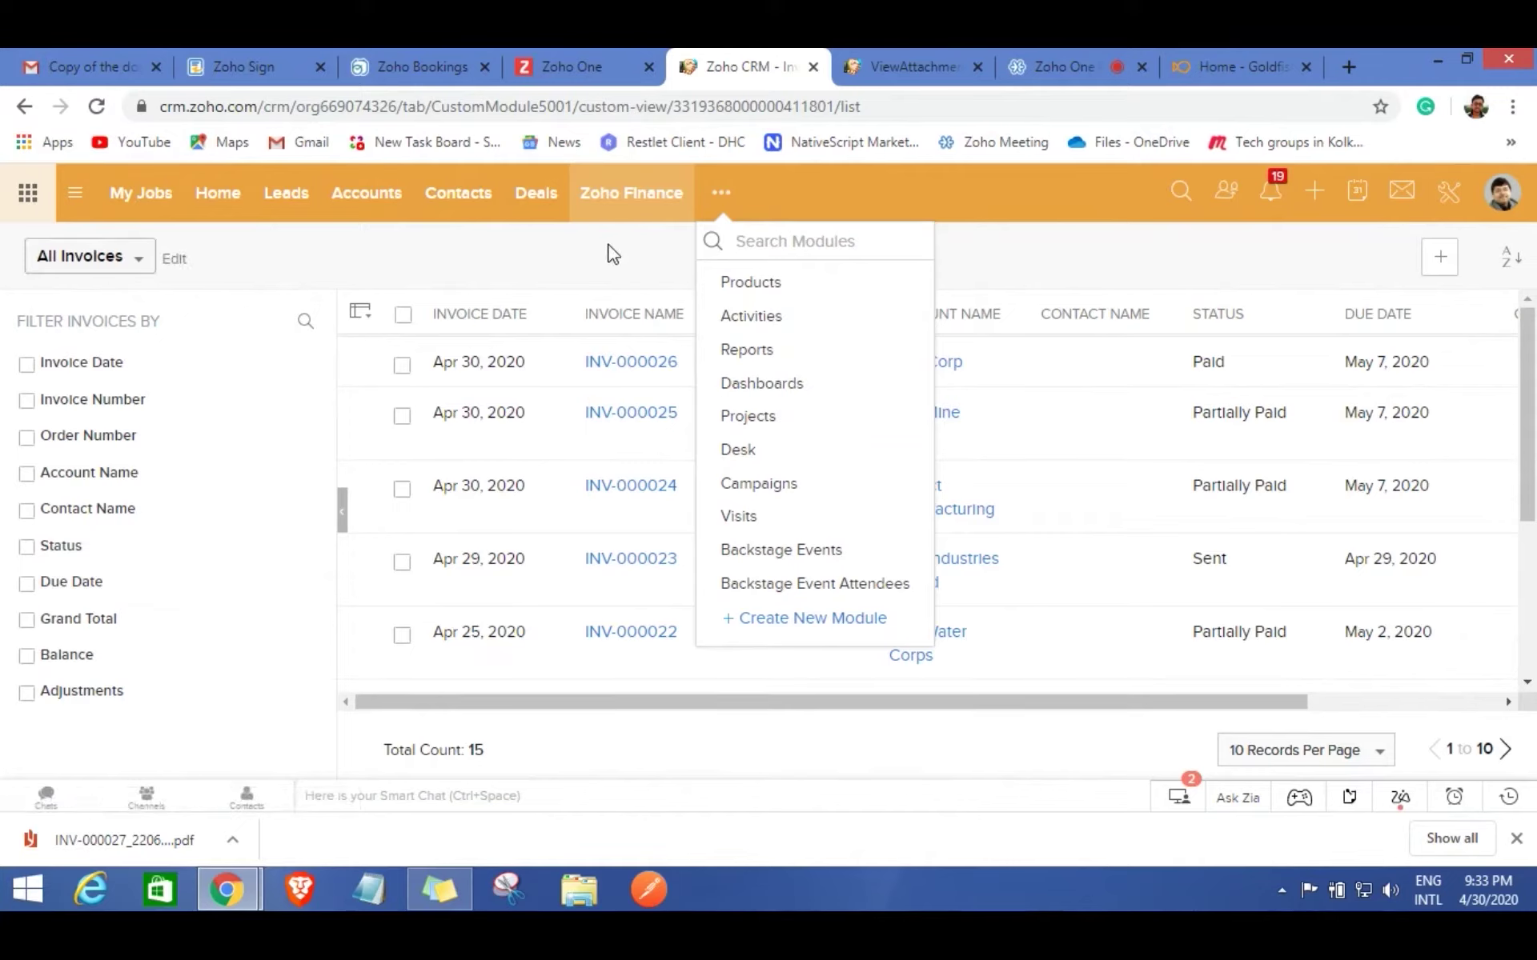
left_click(546, 196)
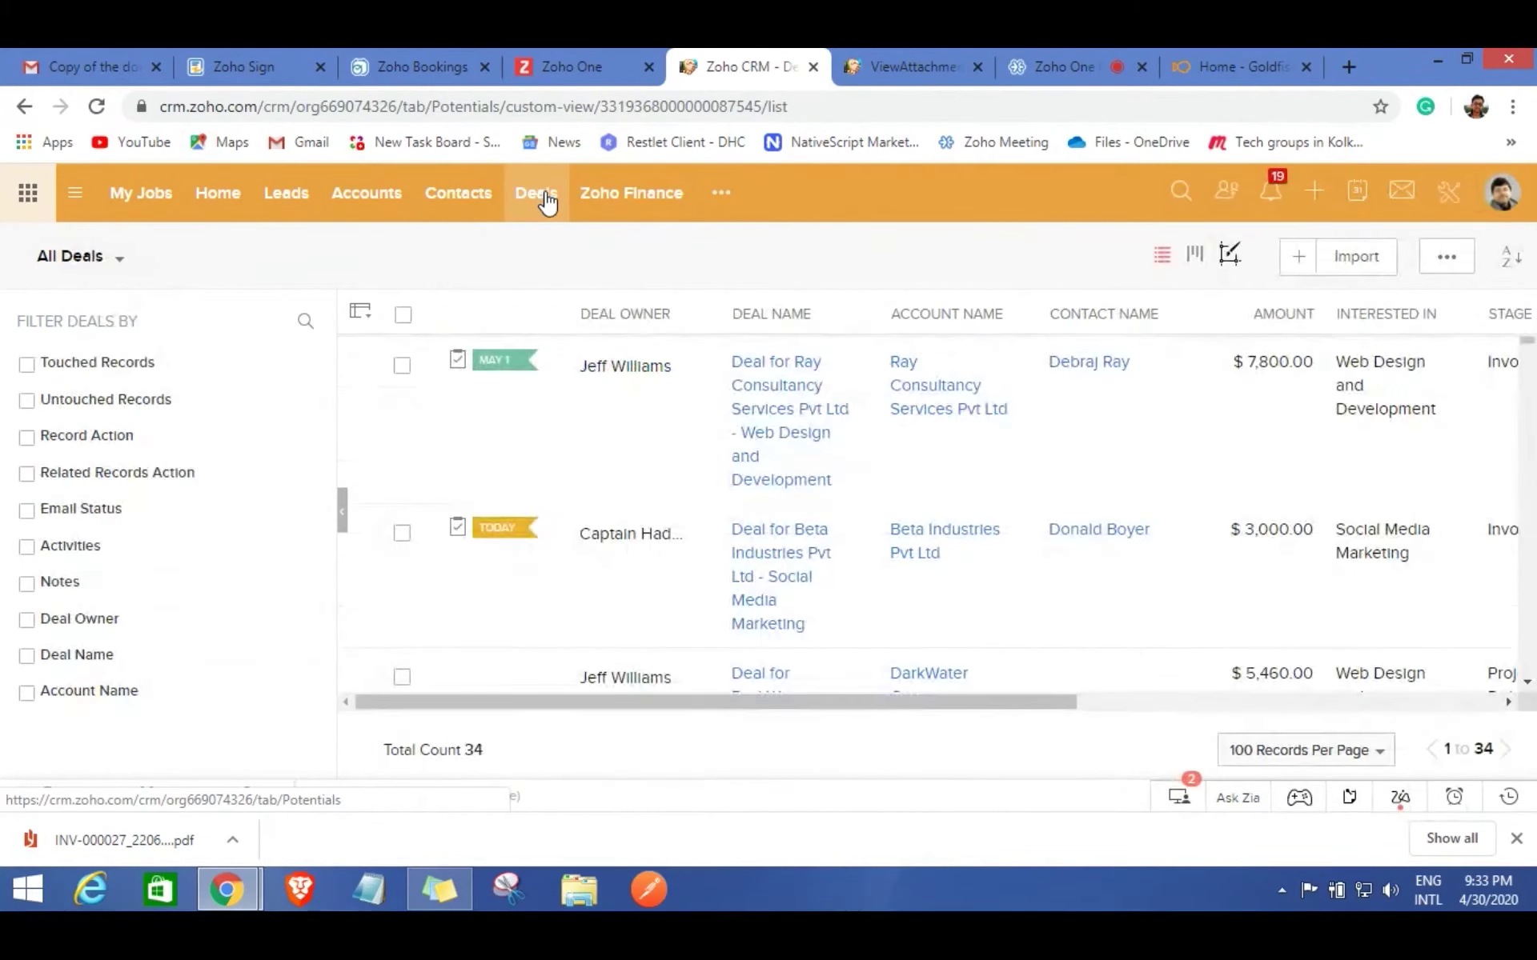
Open the Ray Consultancy Services web design deal and scroll to its Zoho Projects related section.
left_click(772, 428)
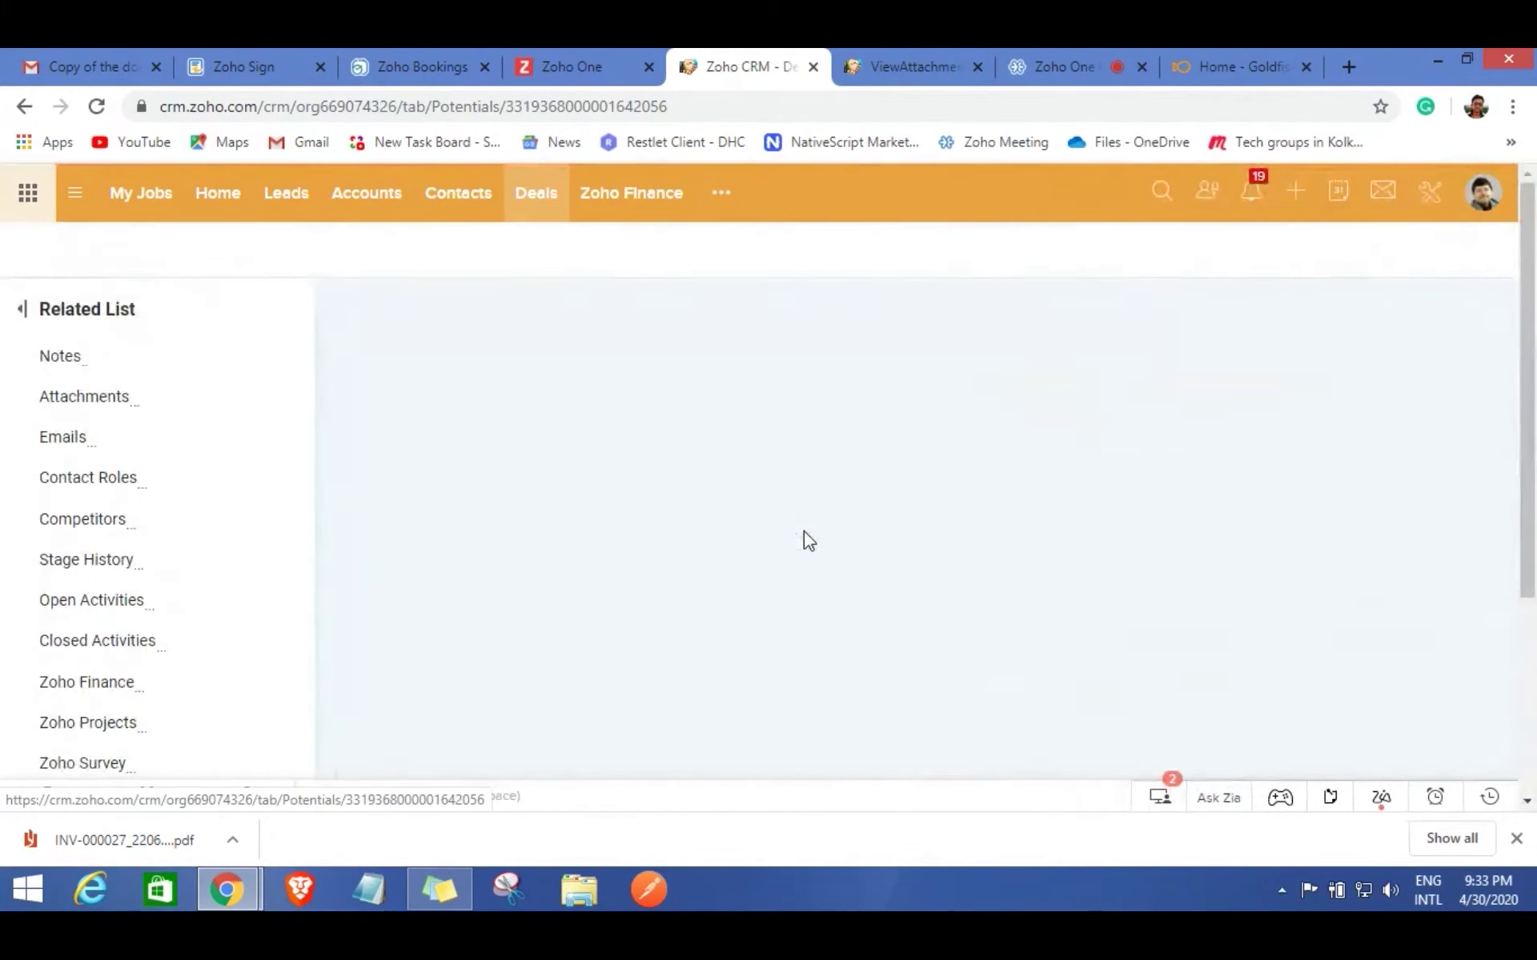
scroll(907, 640, "down", 3)
scroll(903, 637, "down", 5)
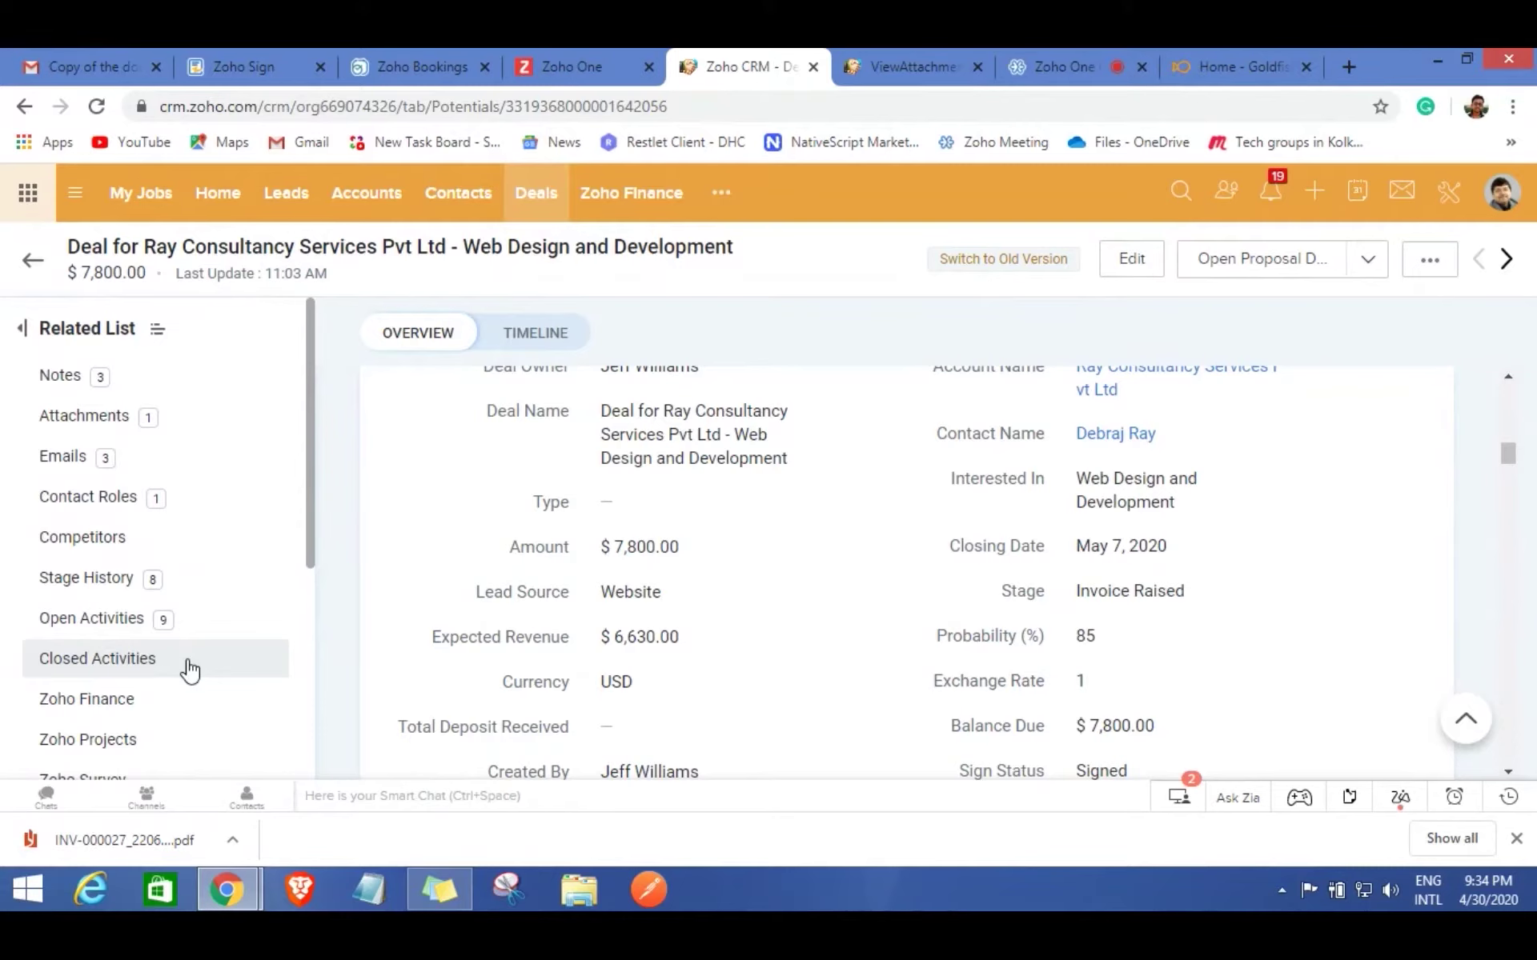
scroll(206, 631, "down", 3)
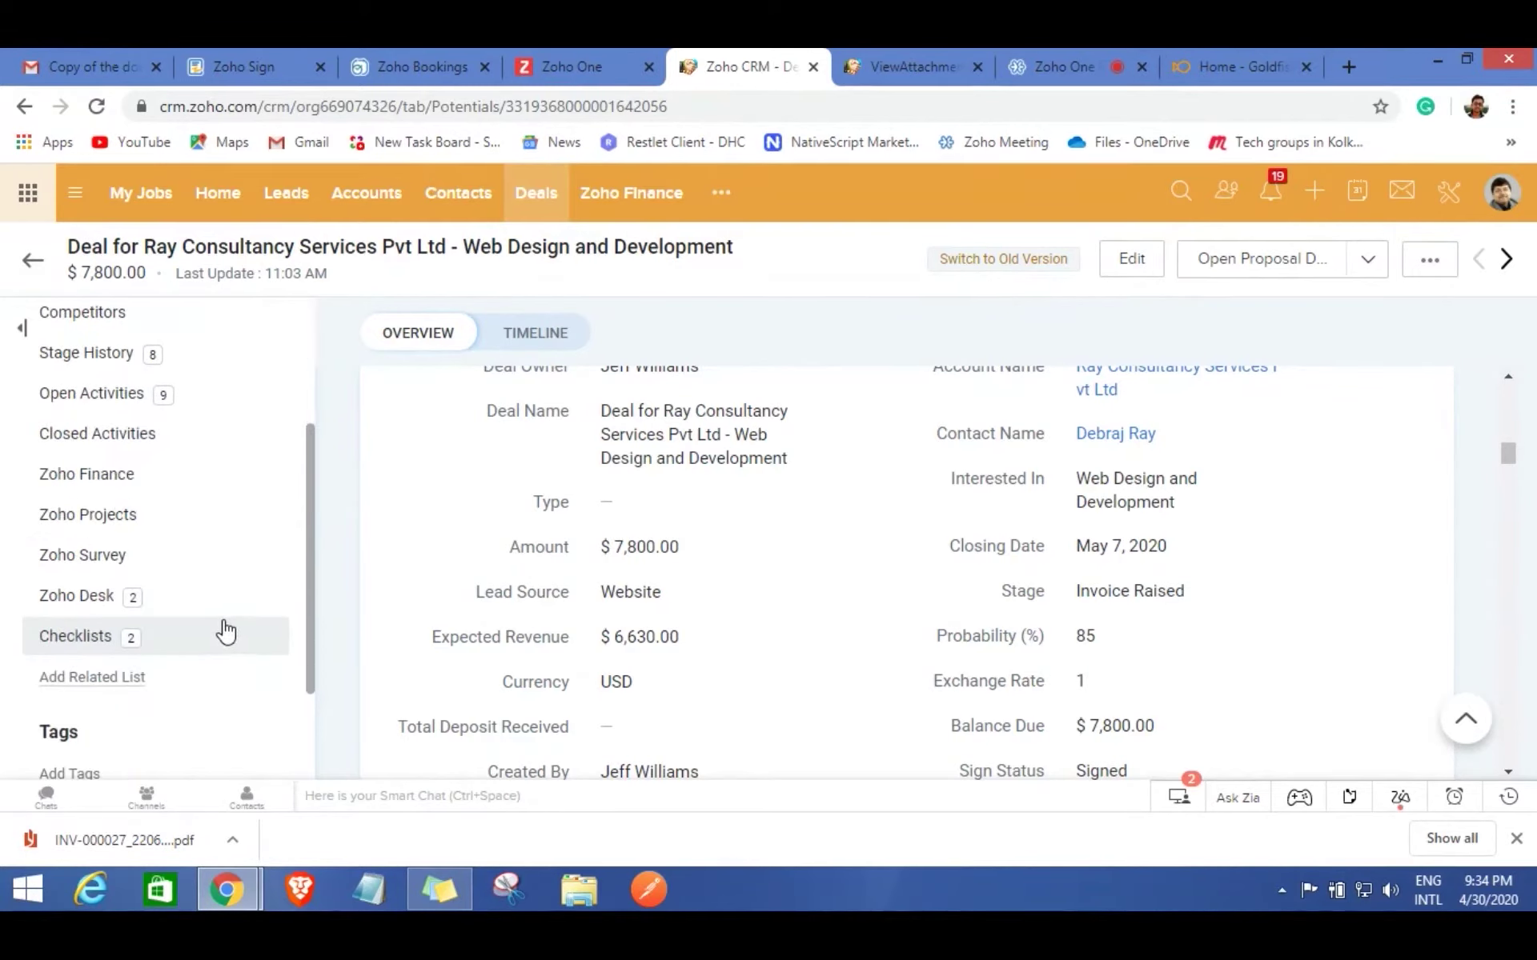
left_click(154, 522)
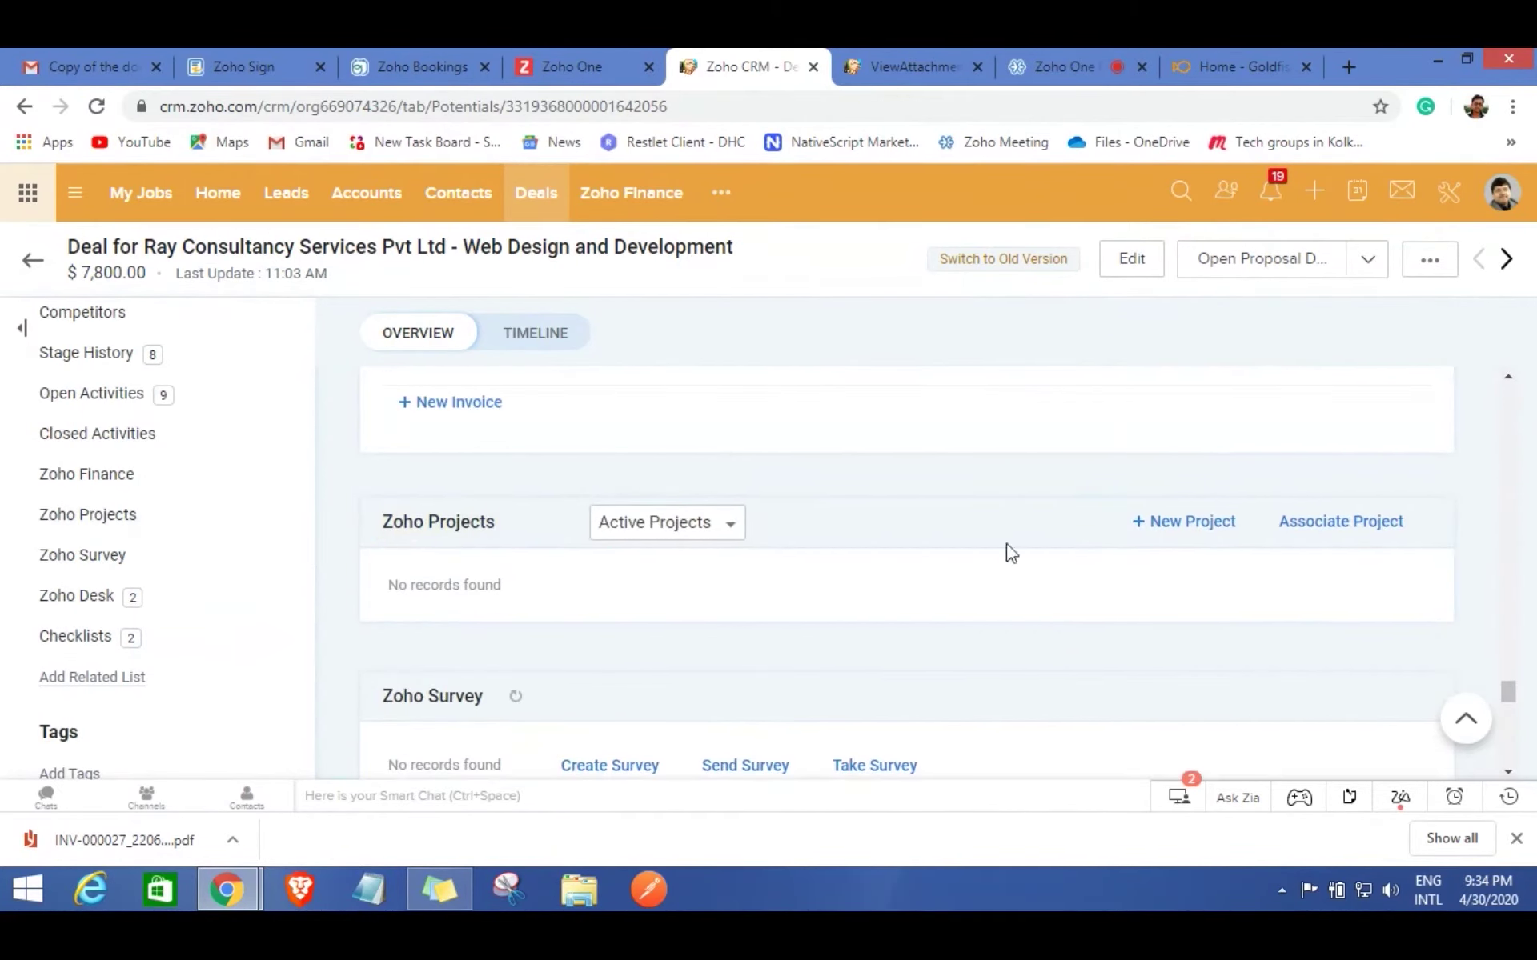
Associate the existing Web Design and Development project with the deal and save.
left_click(1319, 528)
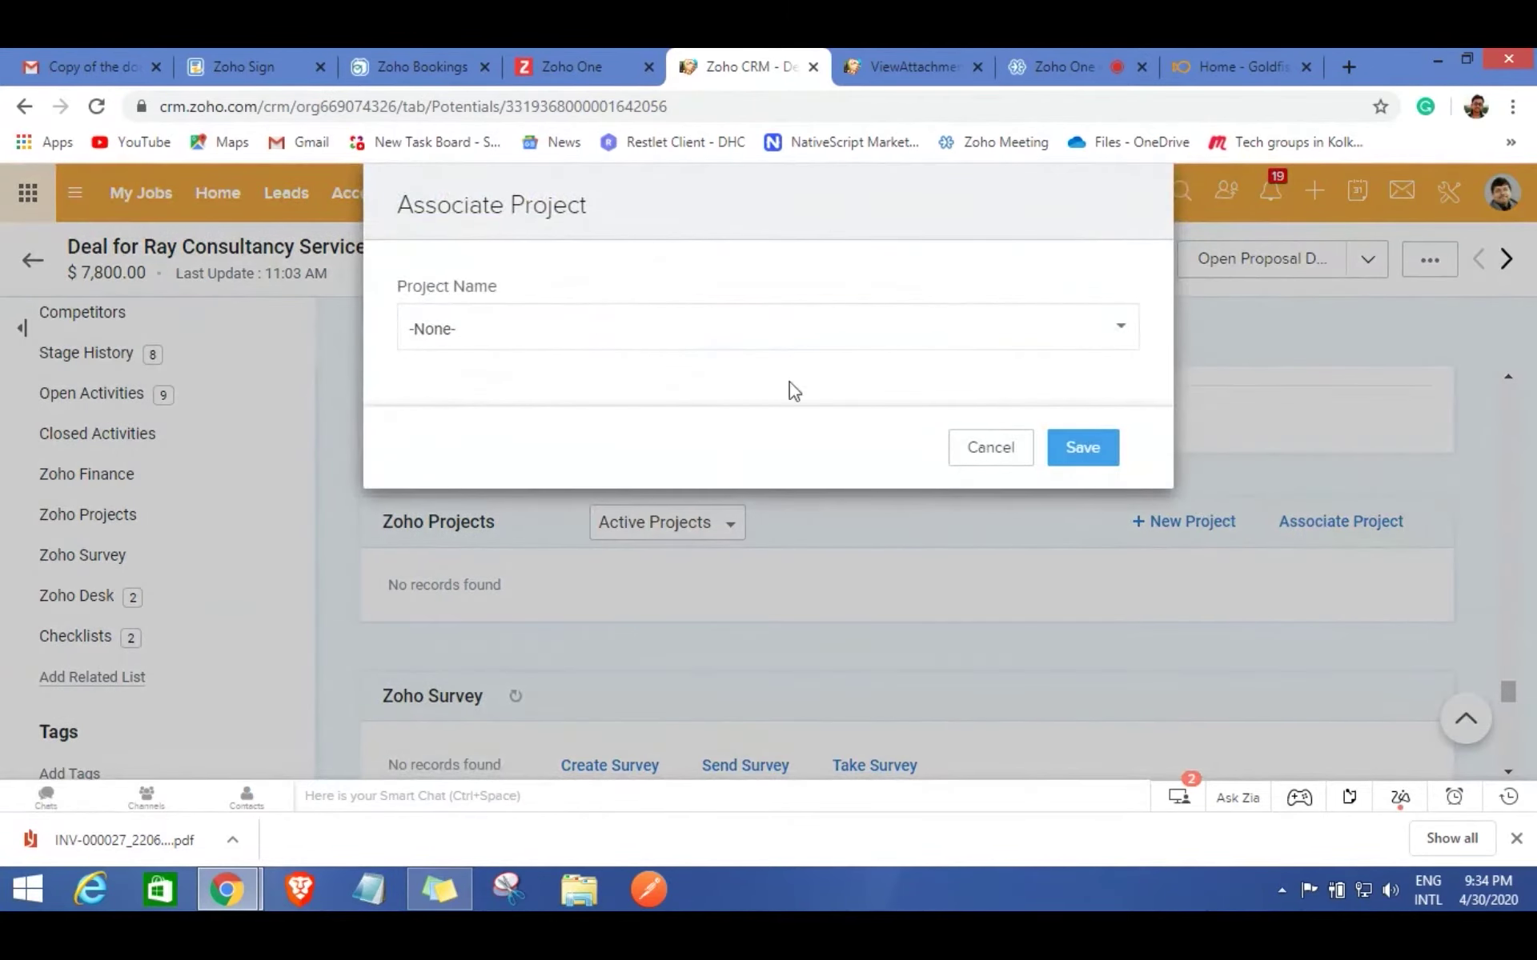
left_click(1011, 456)
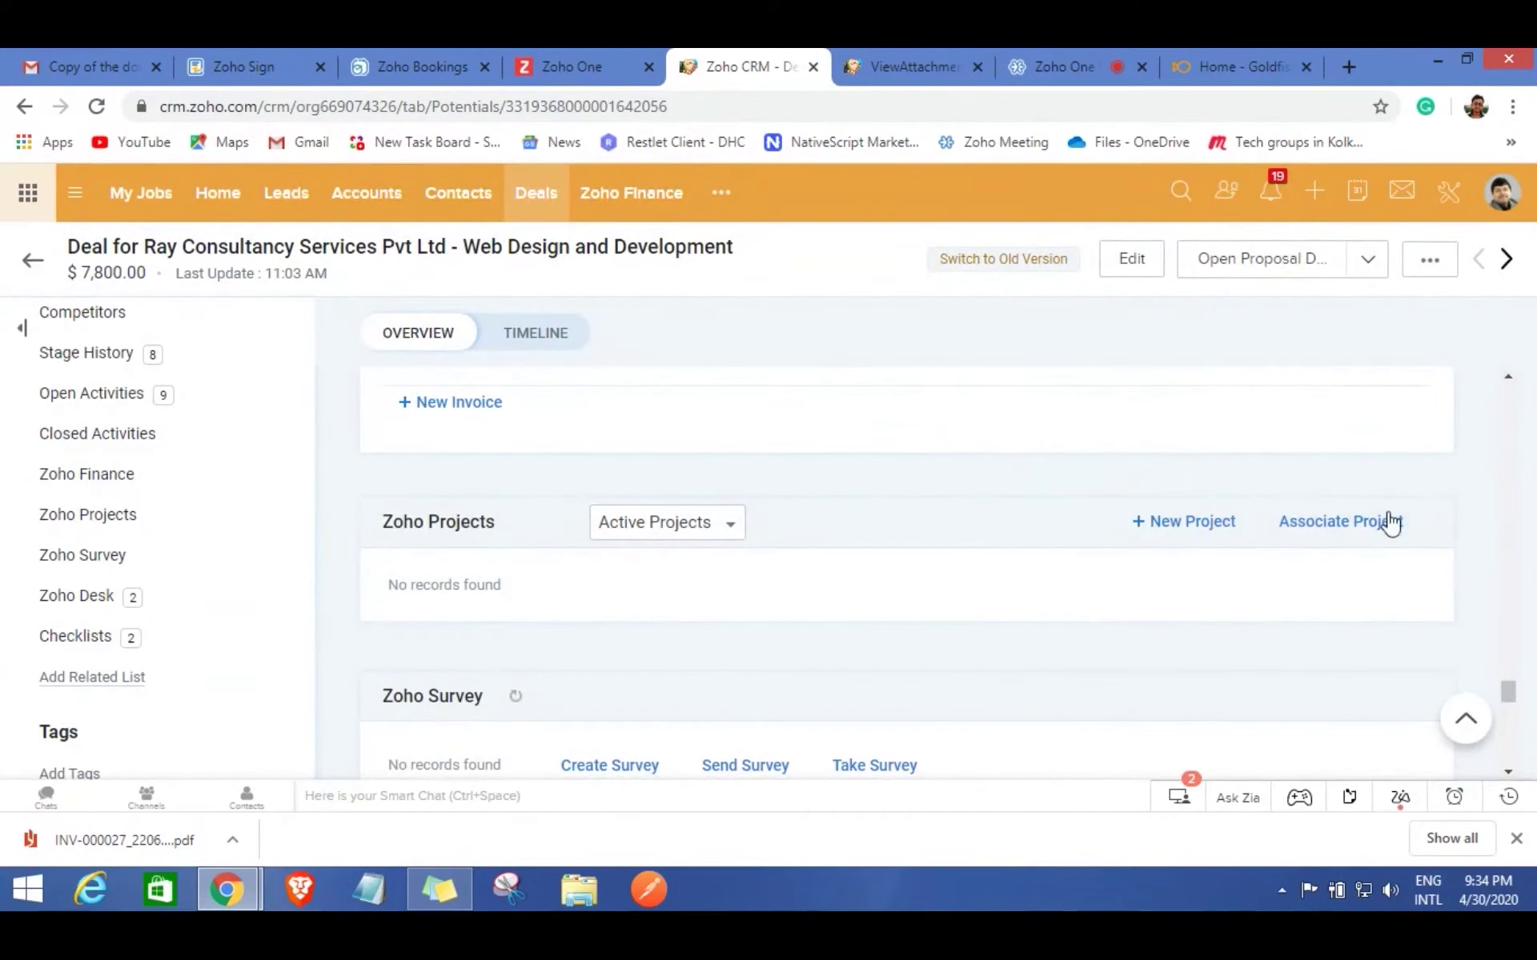
left_click(1331, 533)
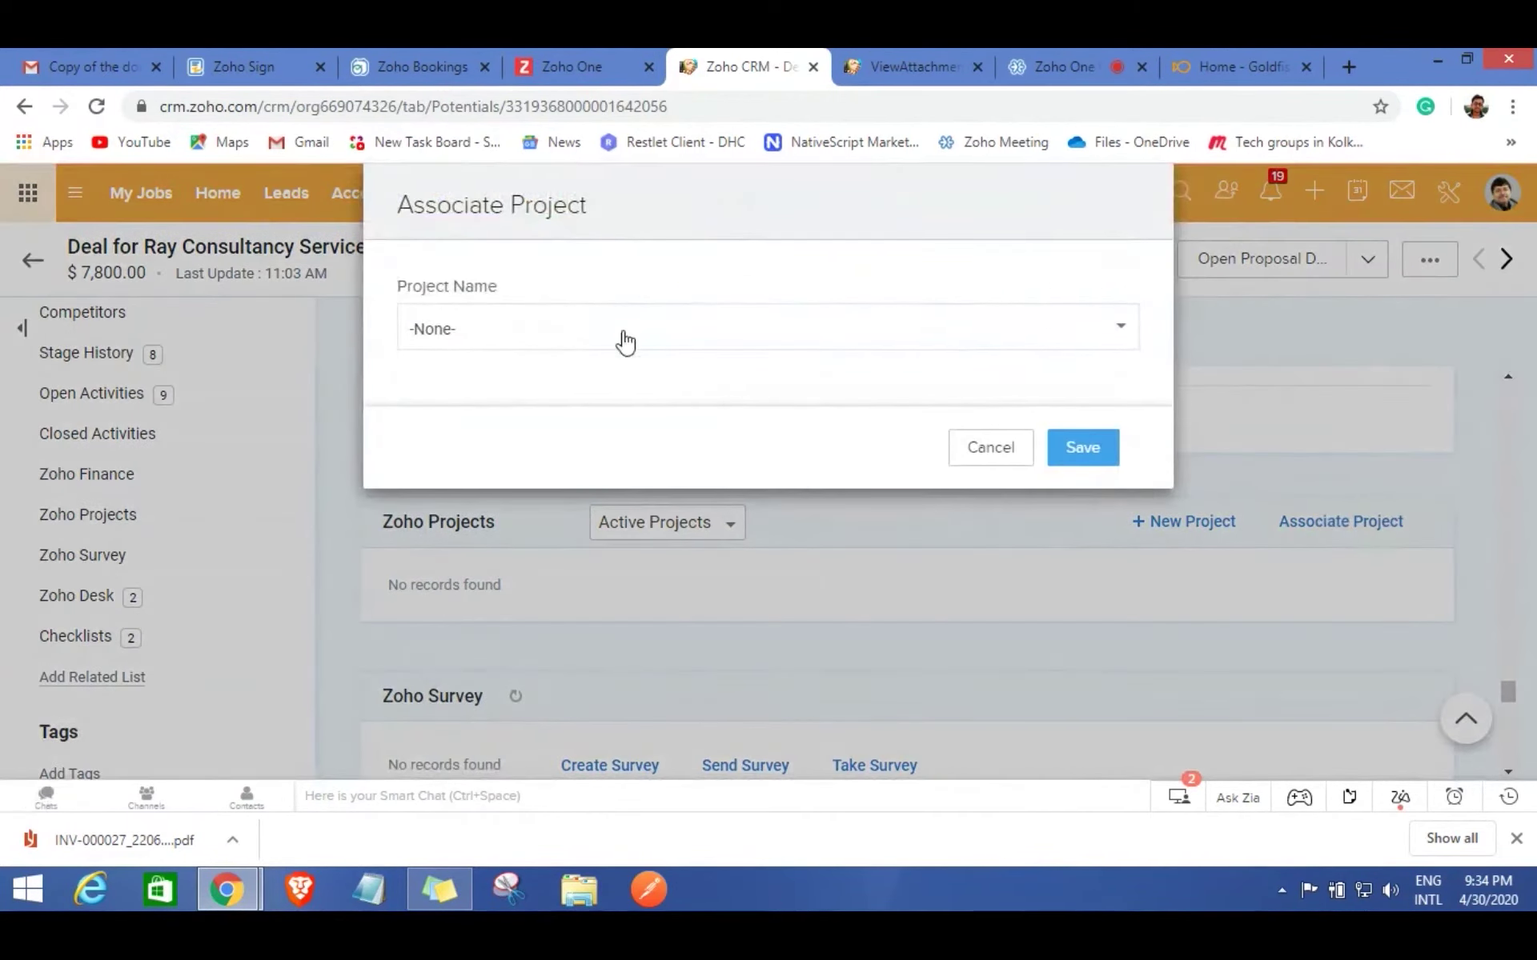
left_click(574, 329)
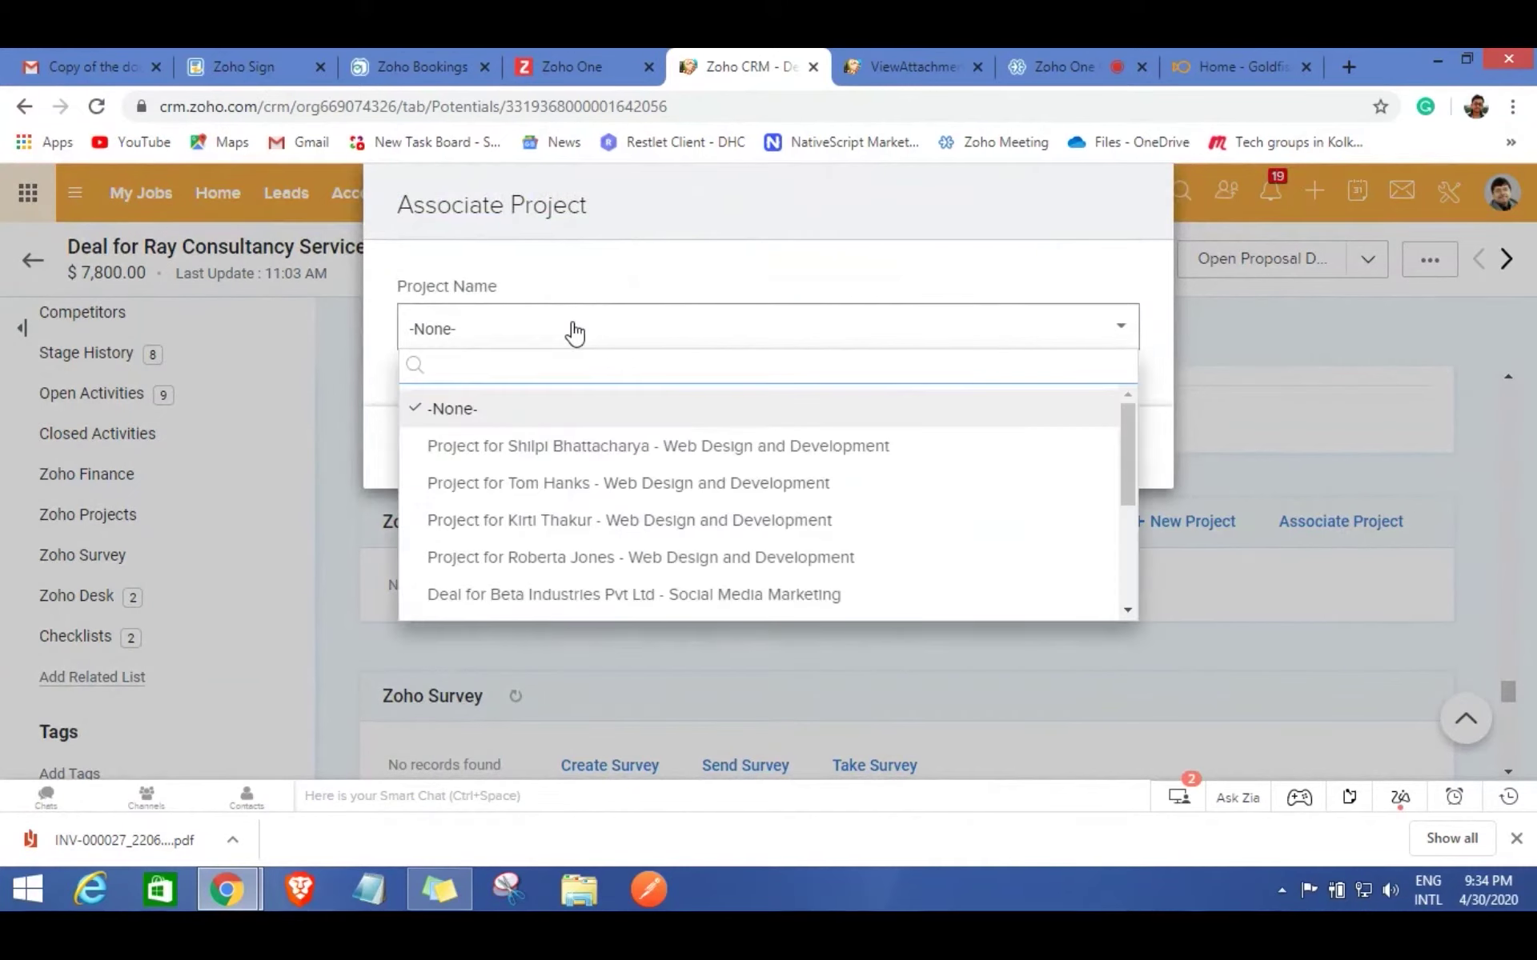
scroll(638, 505, "down", 3)
scroll(638, 505, "up", 2)
scroll(638, 505, "down", 2)
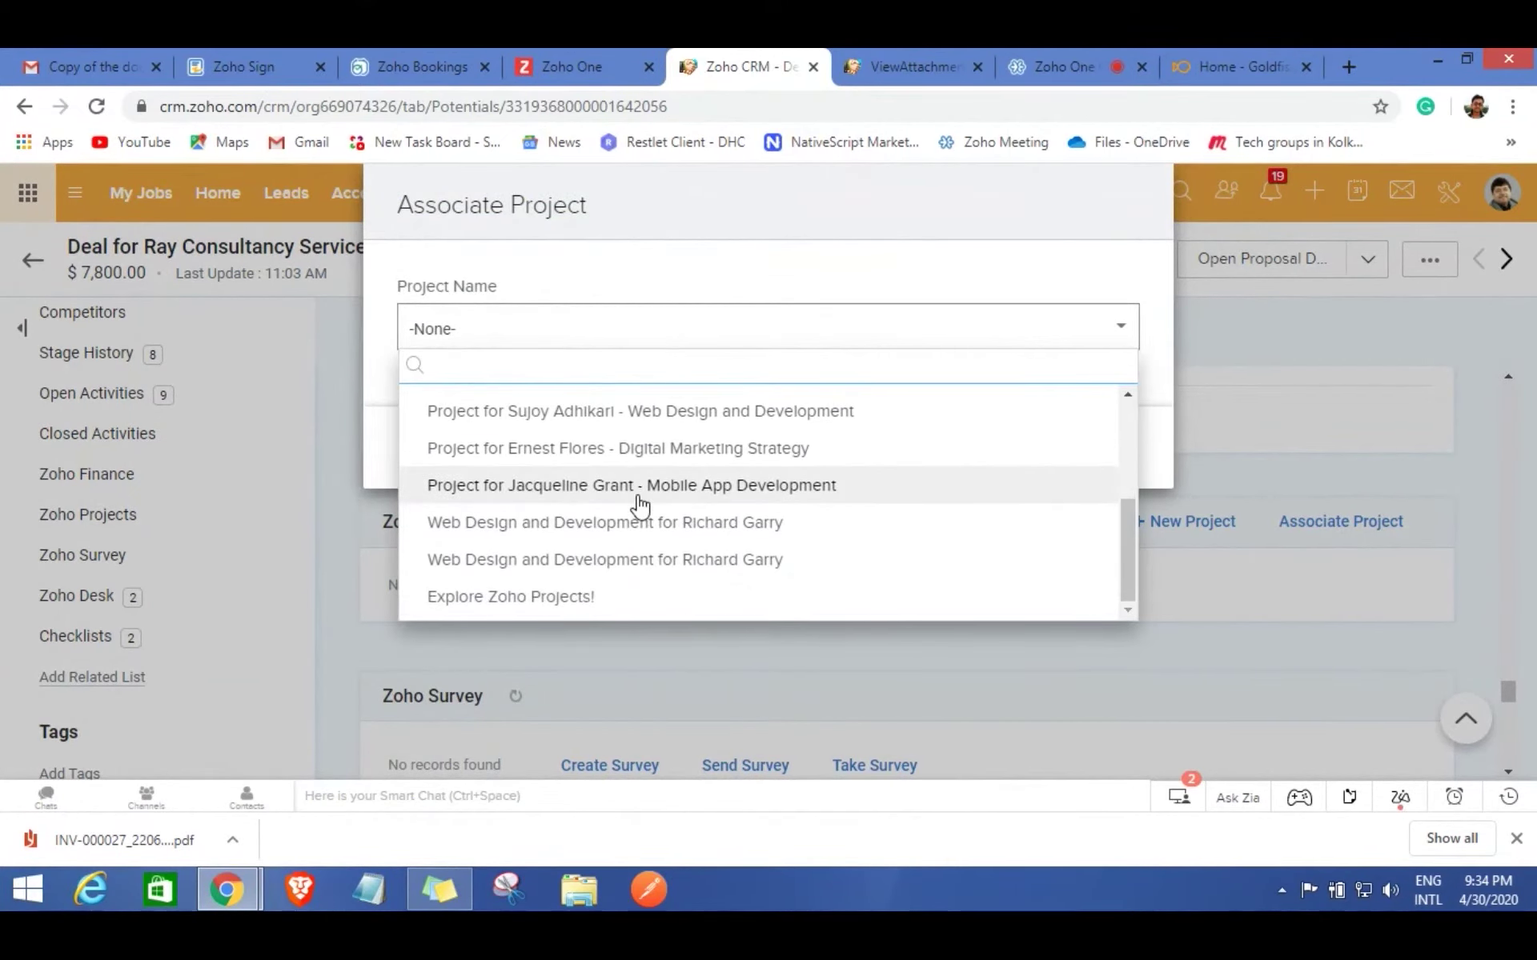
left_click(649, 560)
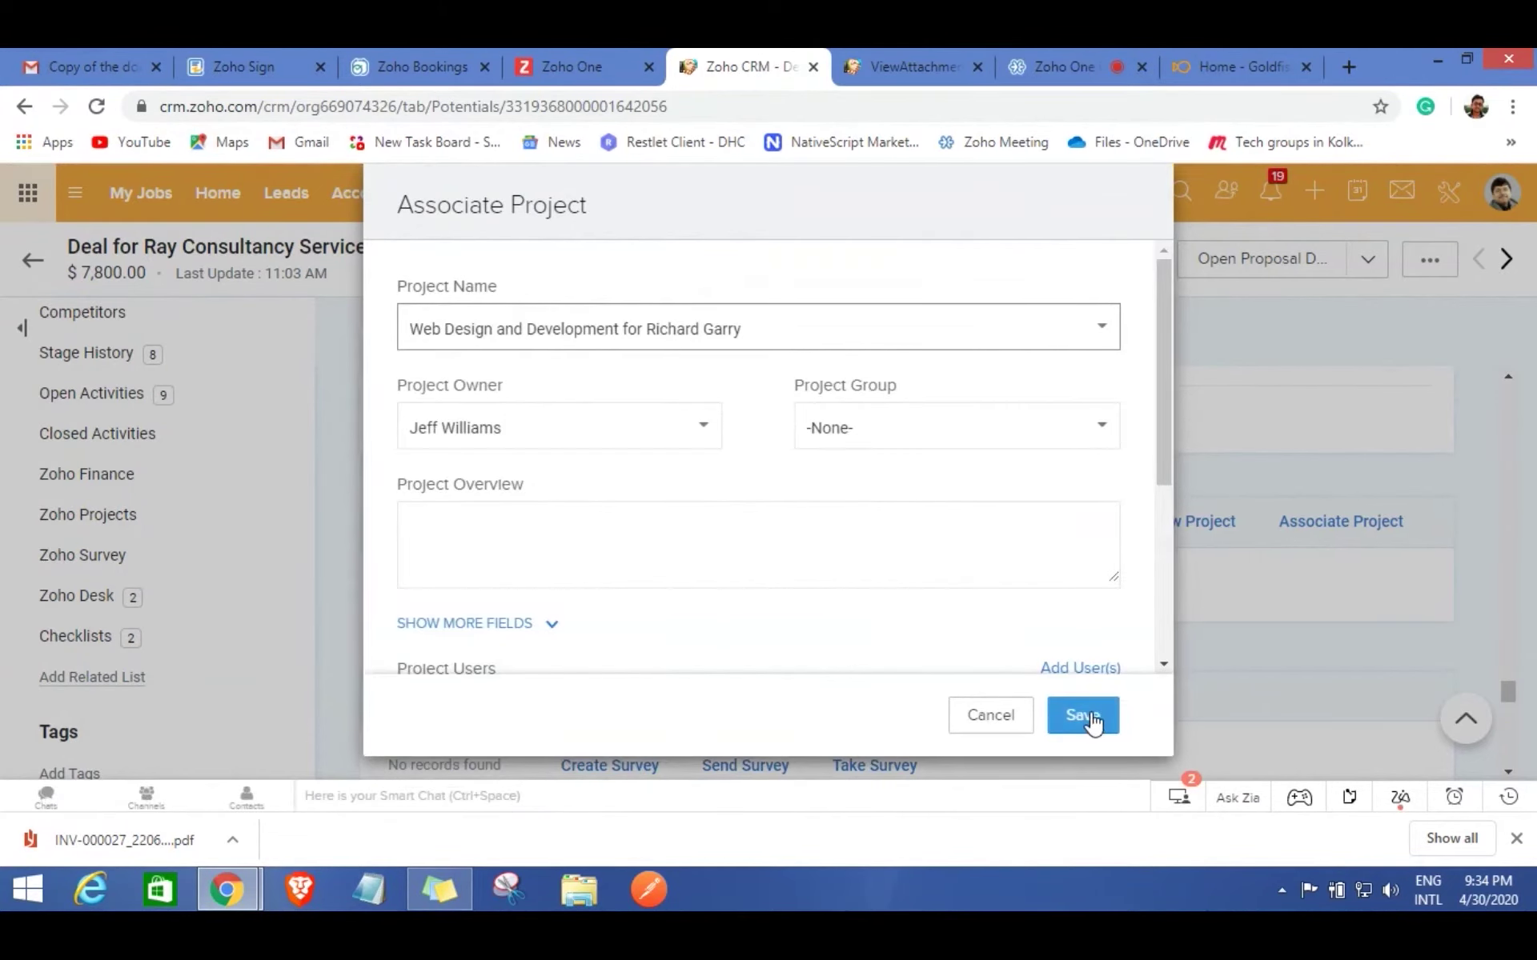
left_click(1082, 721)
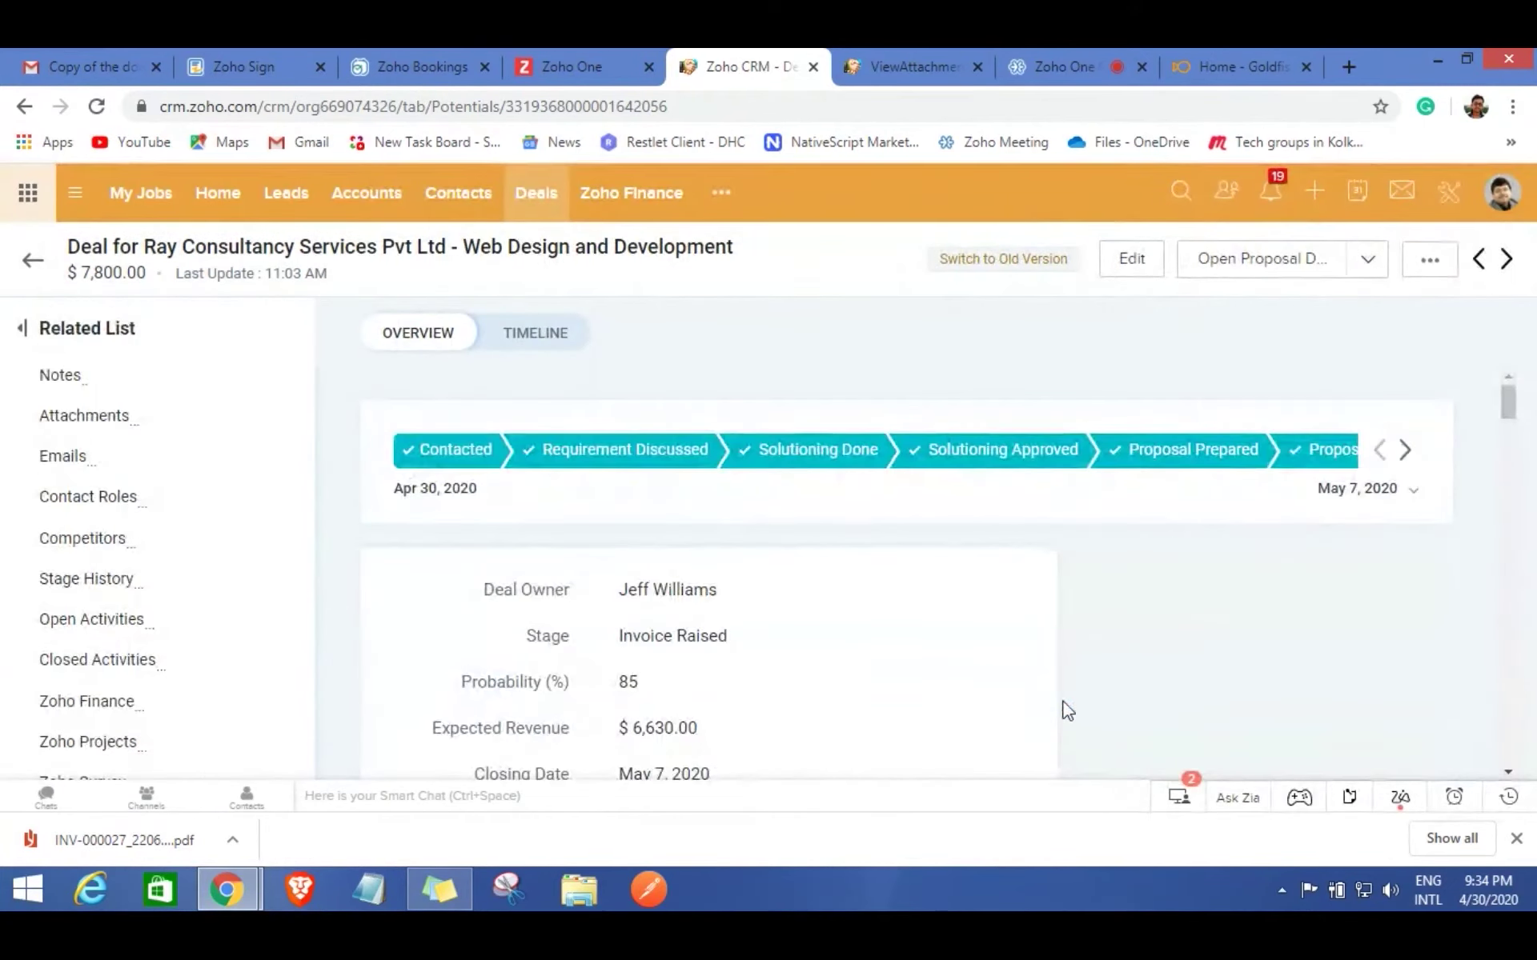
Confirm the Zoho Projects related list now counts 1 linked project.
left_click(264, 702)
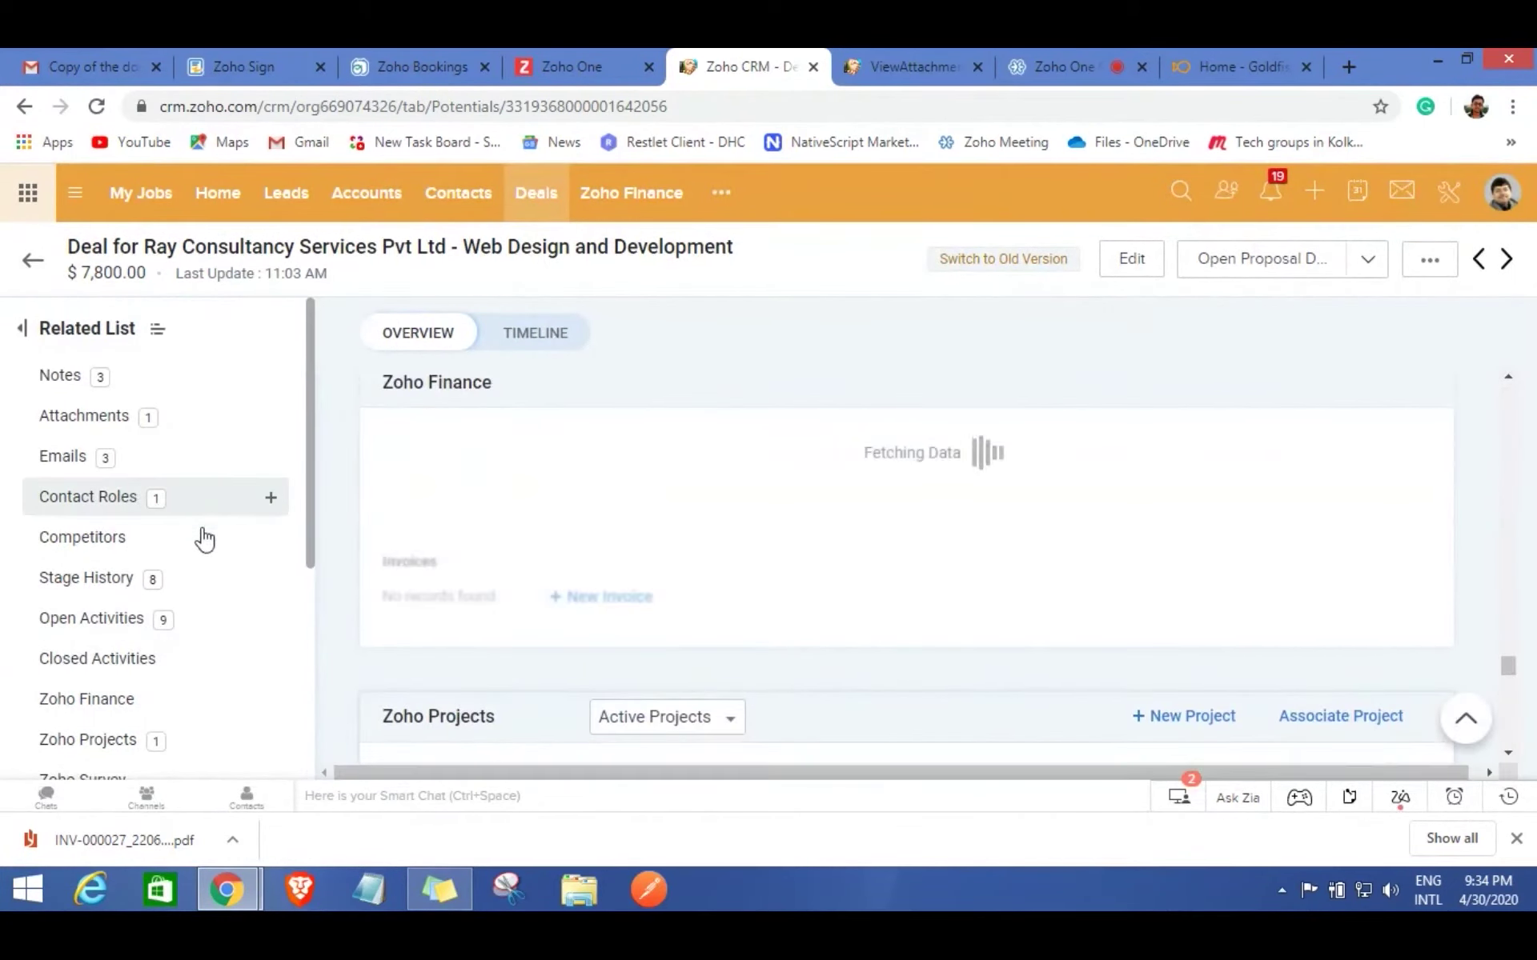
scroll(201, 560, "down", 4)
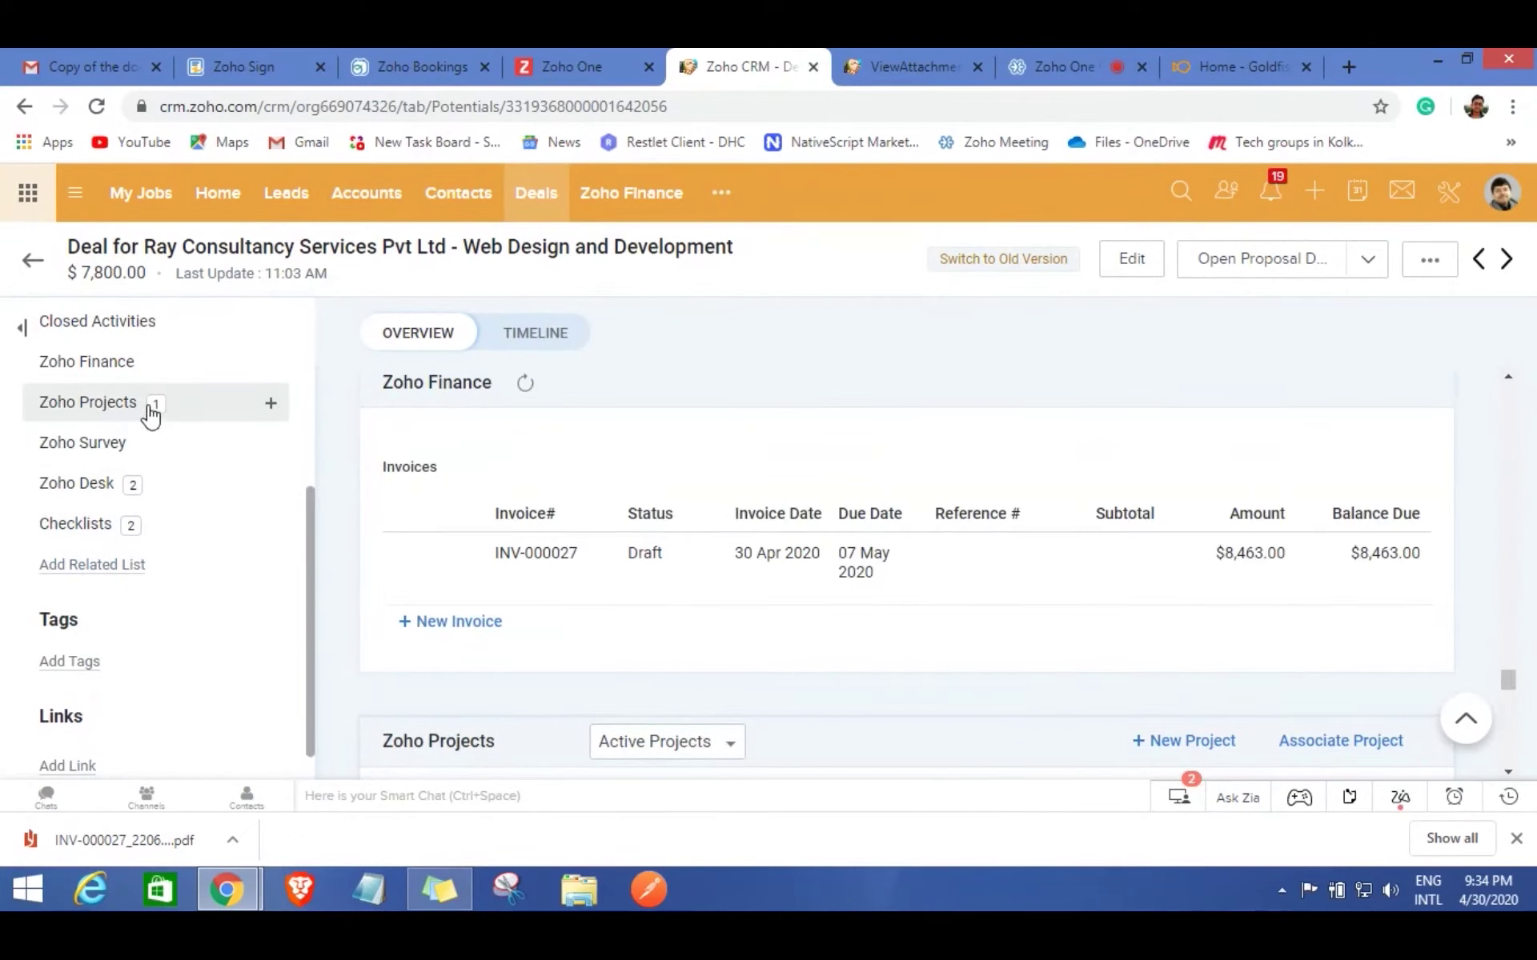
left_click(150, 413)
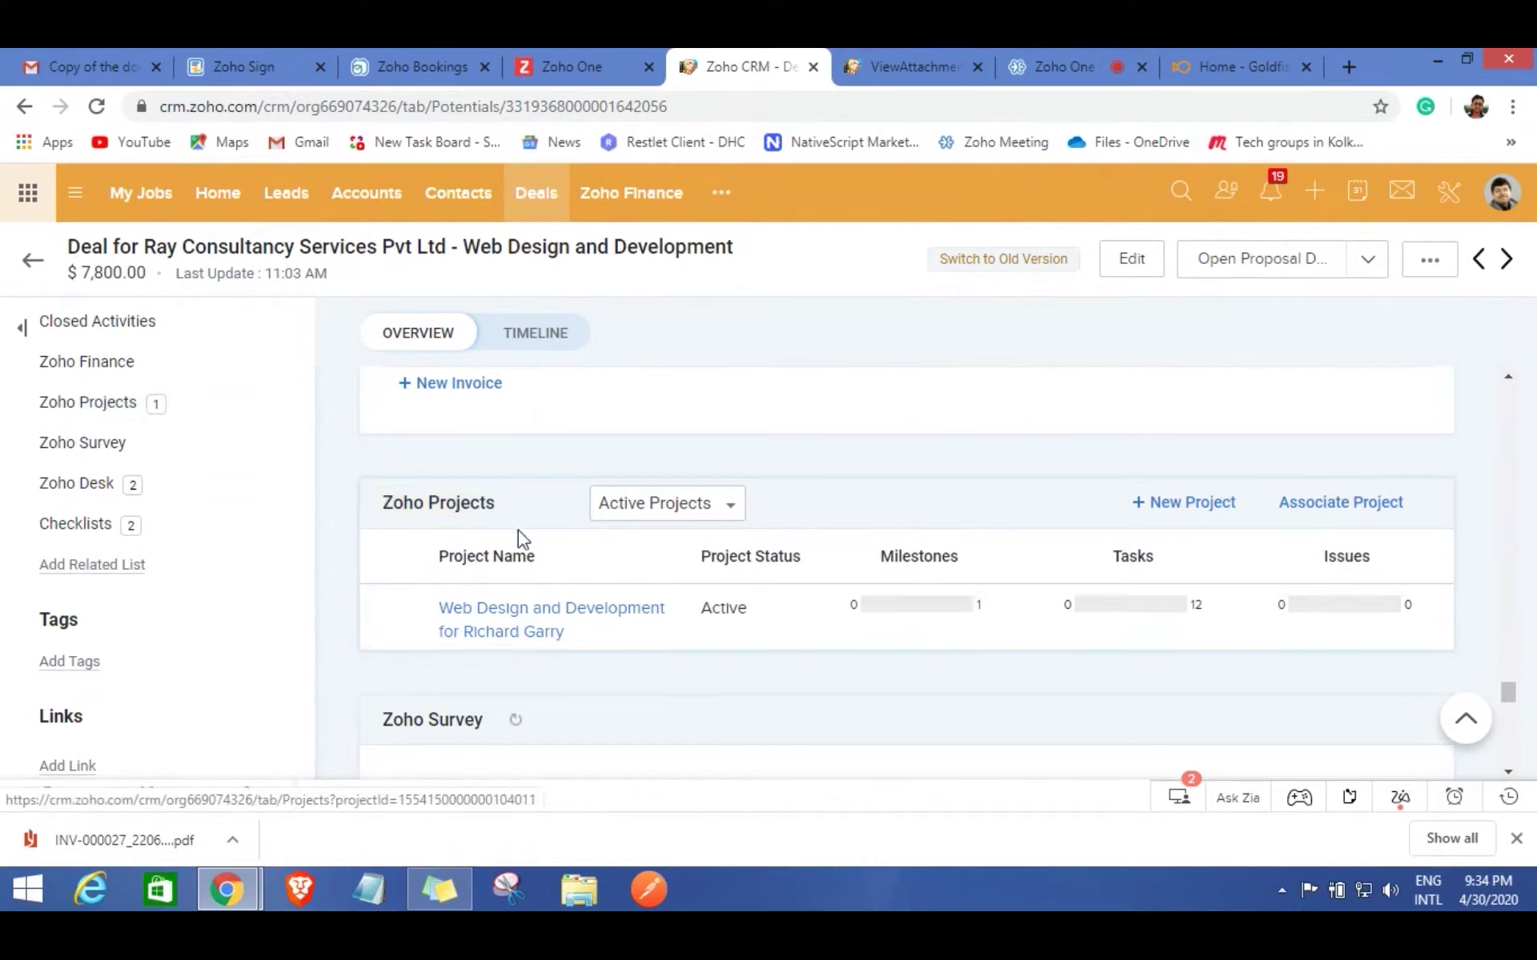
Open the Web Design and Development project and view its open Testing and Coding tasks.
left_click(522, 616)
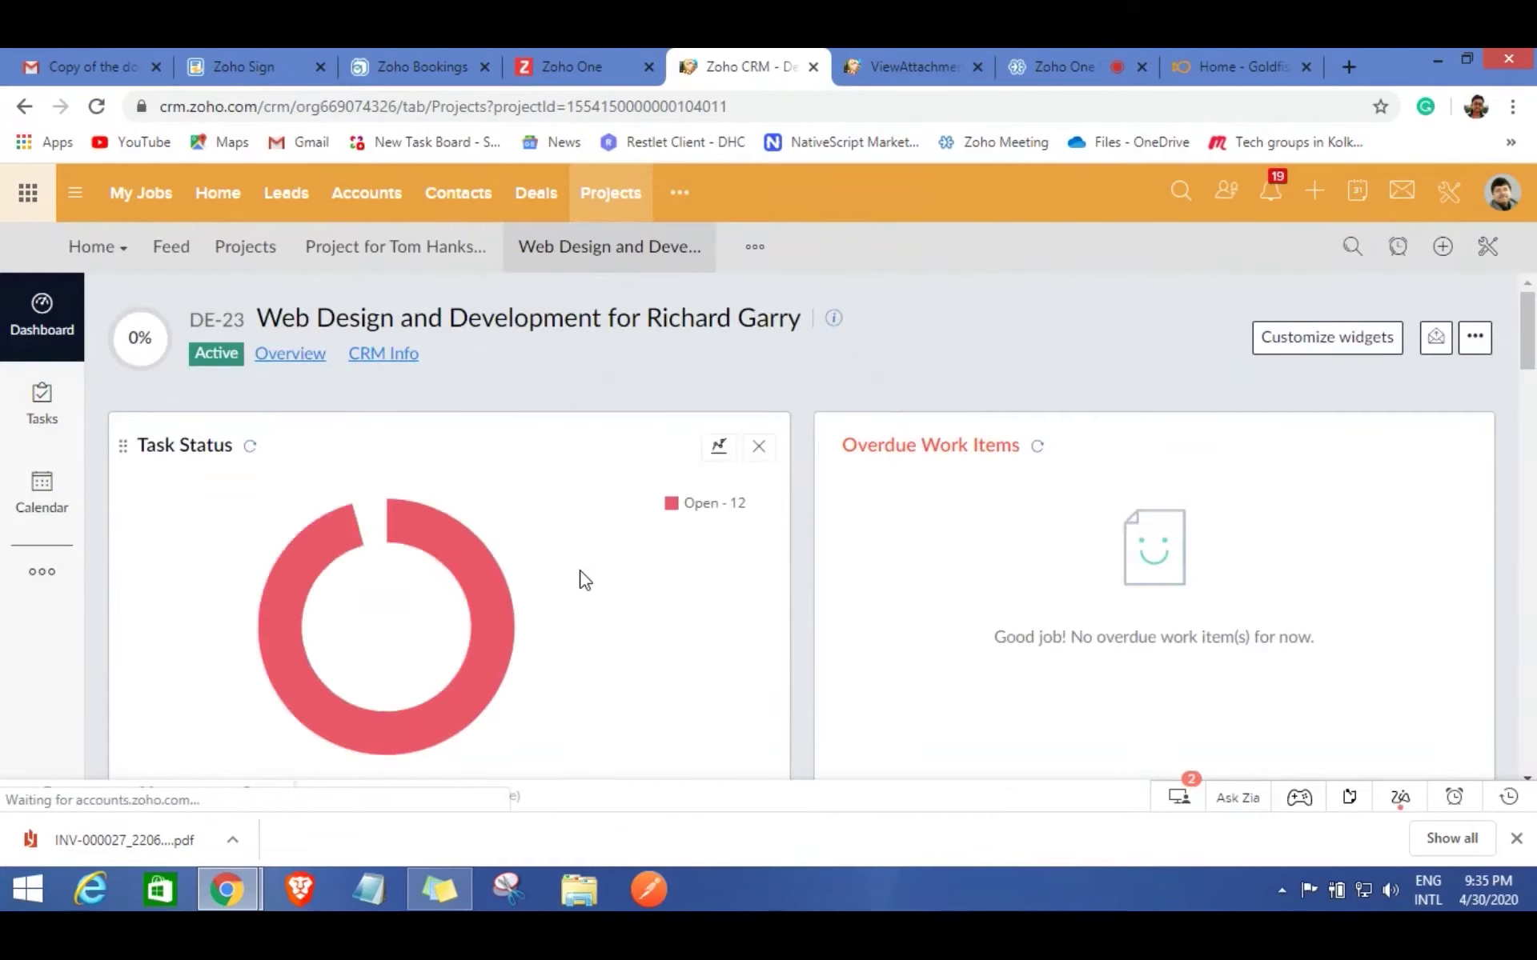
left_click(52, 414)
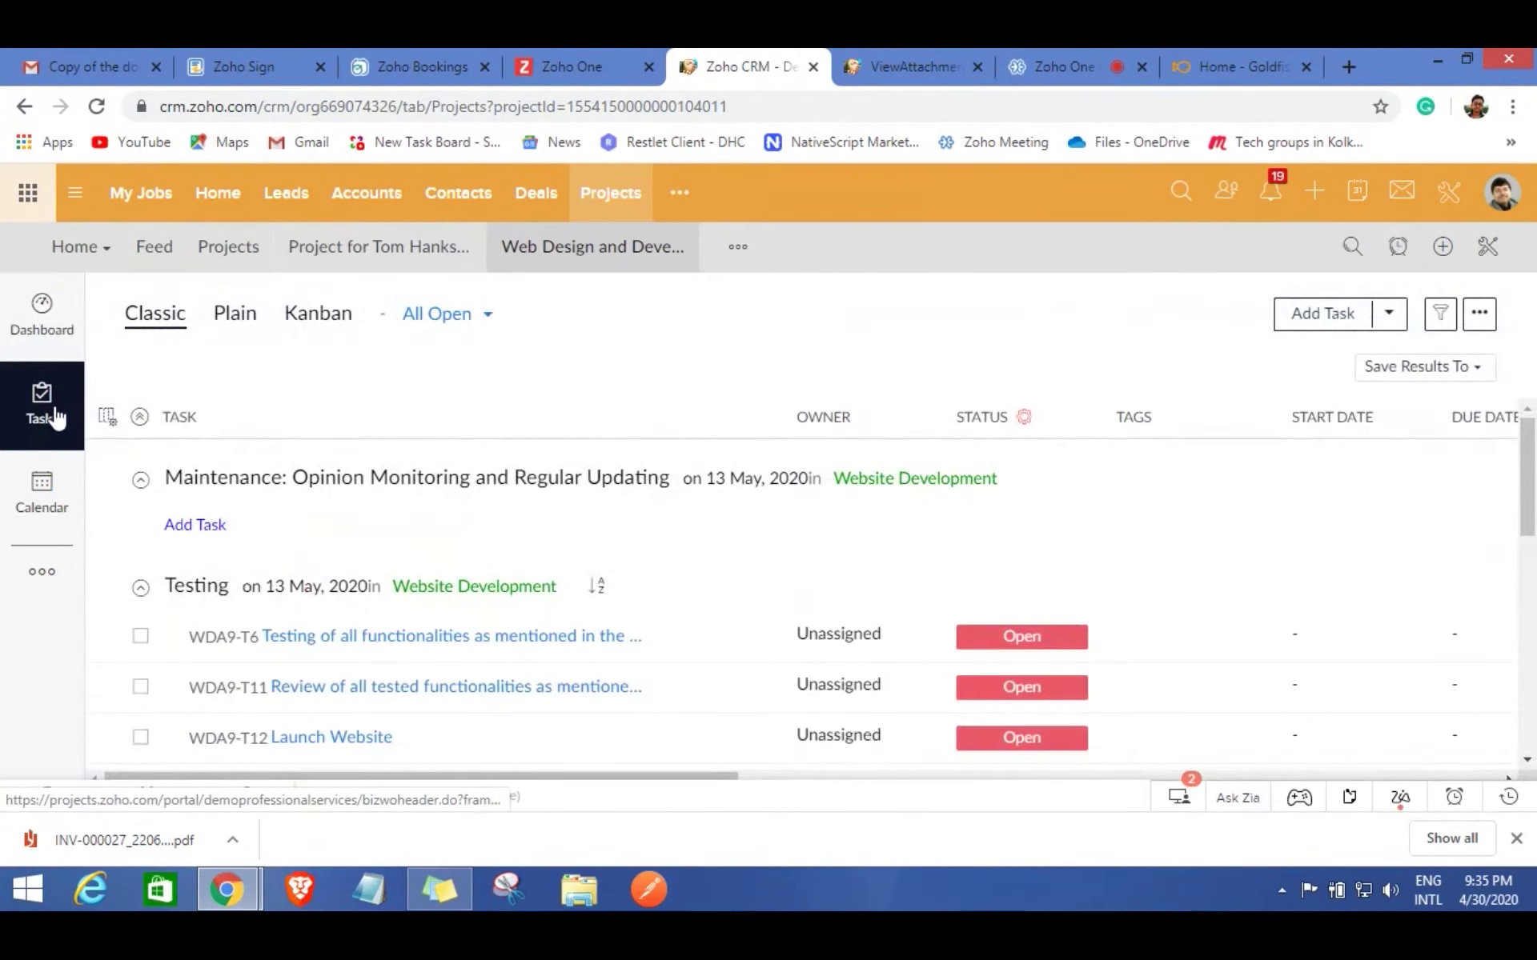
scroll(537, 503, "down", 5)
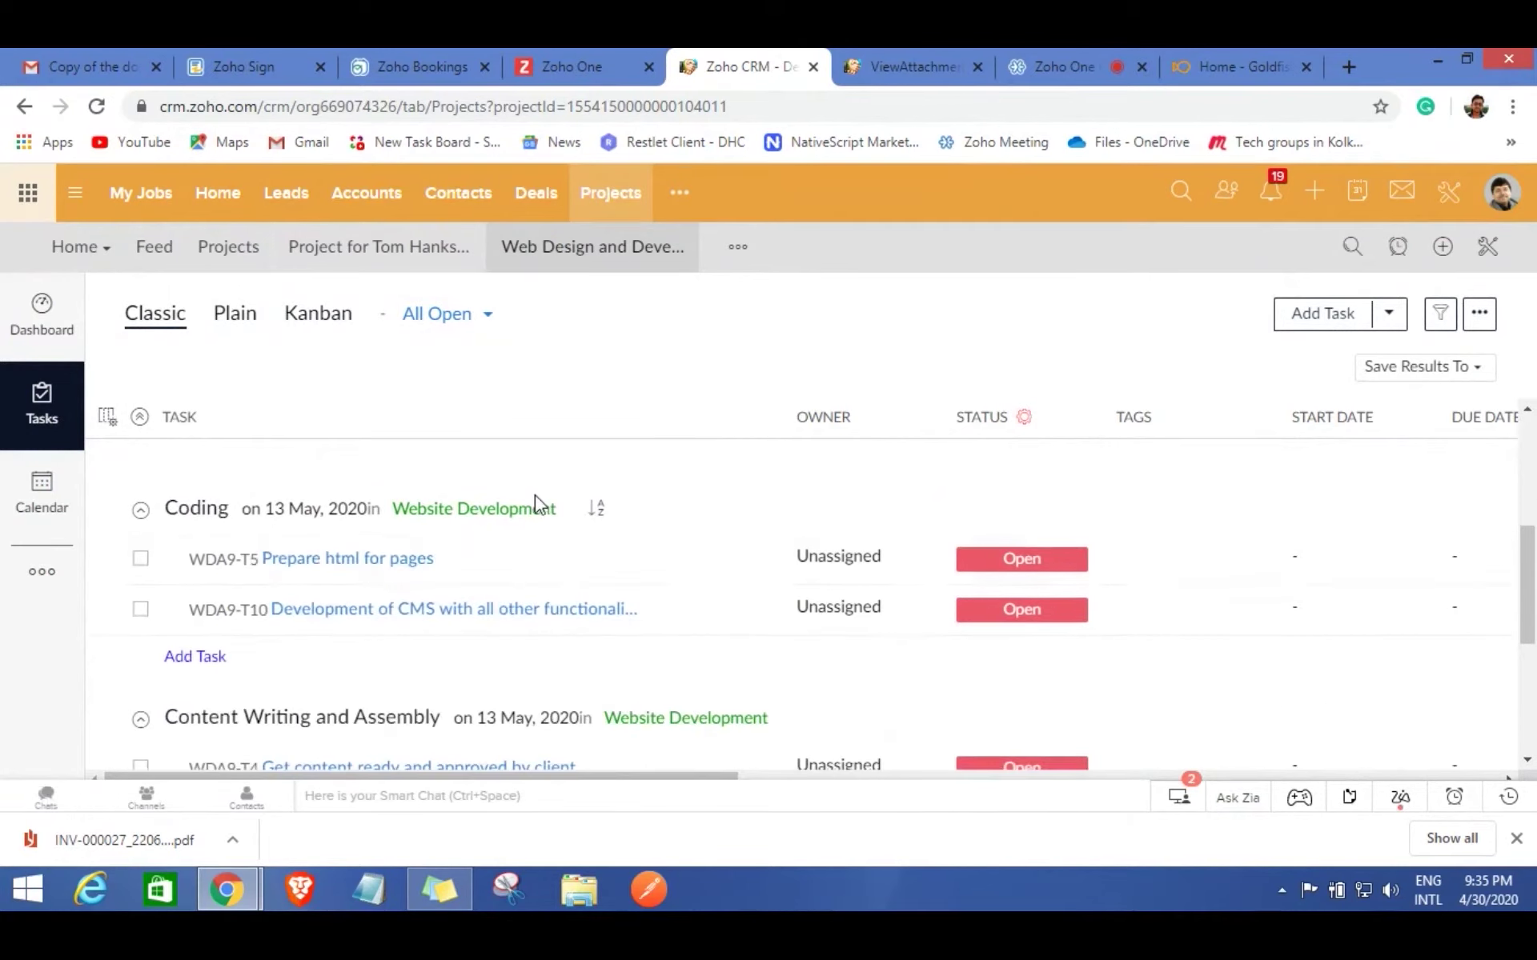
scroll(641, 607, "up", 4)
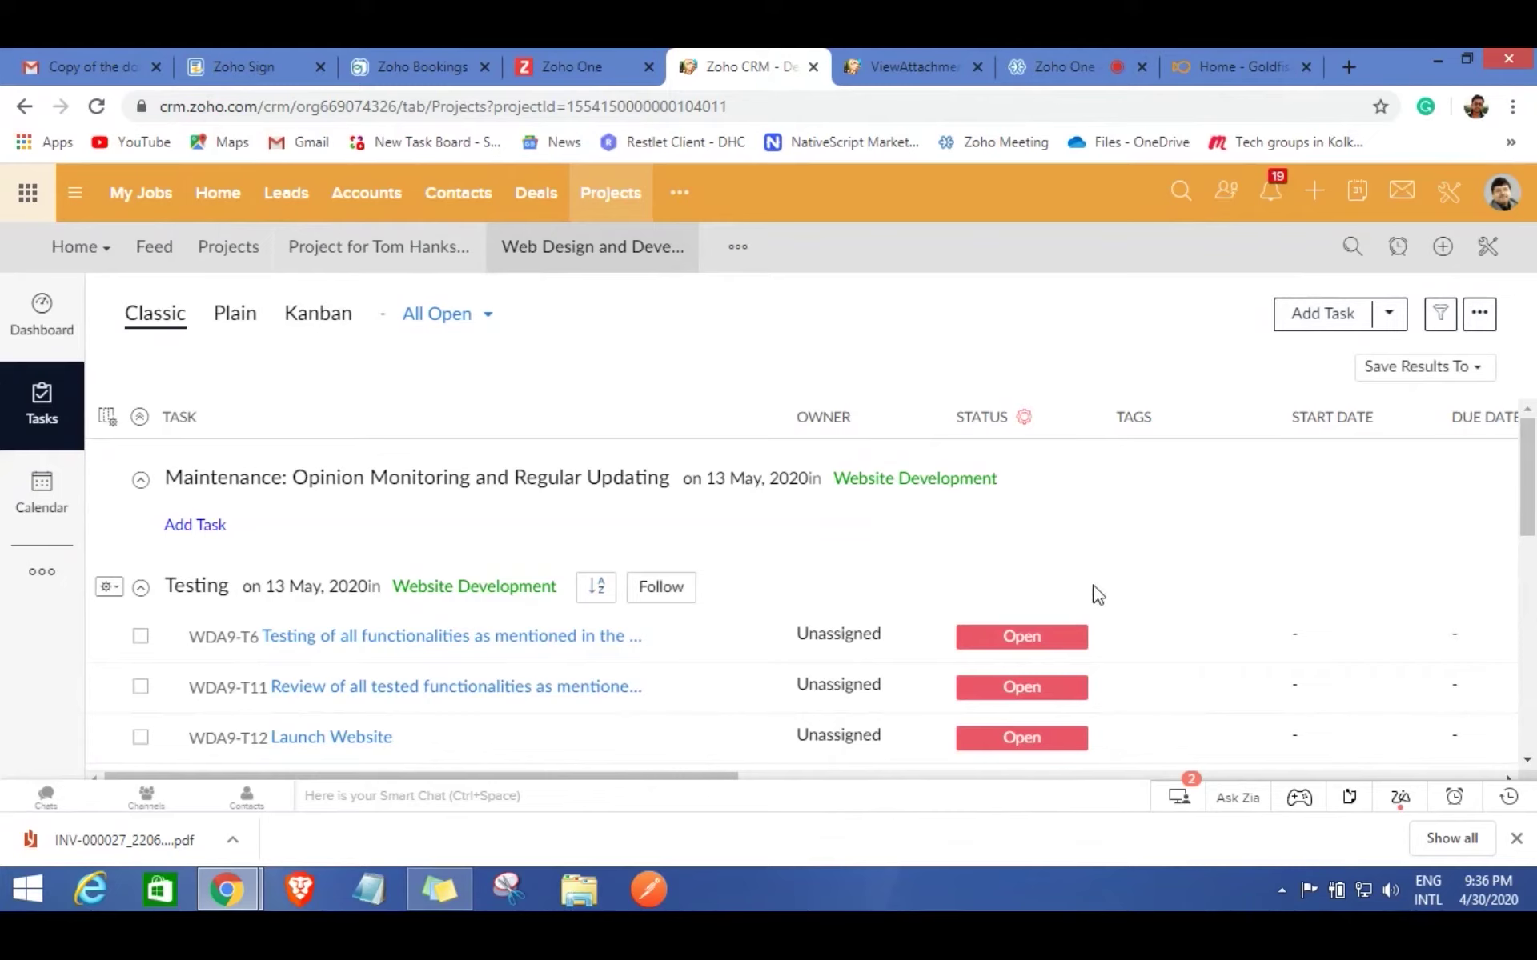
Replace Unassigned on WDA9-T6 with a project user and set its start date to April 3, 2020.
scroll(835, 603, "down", 1)
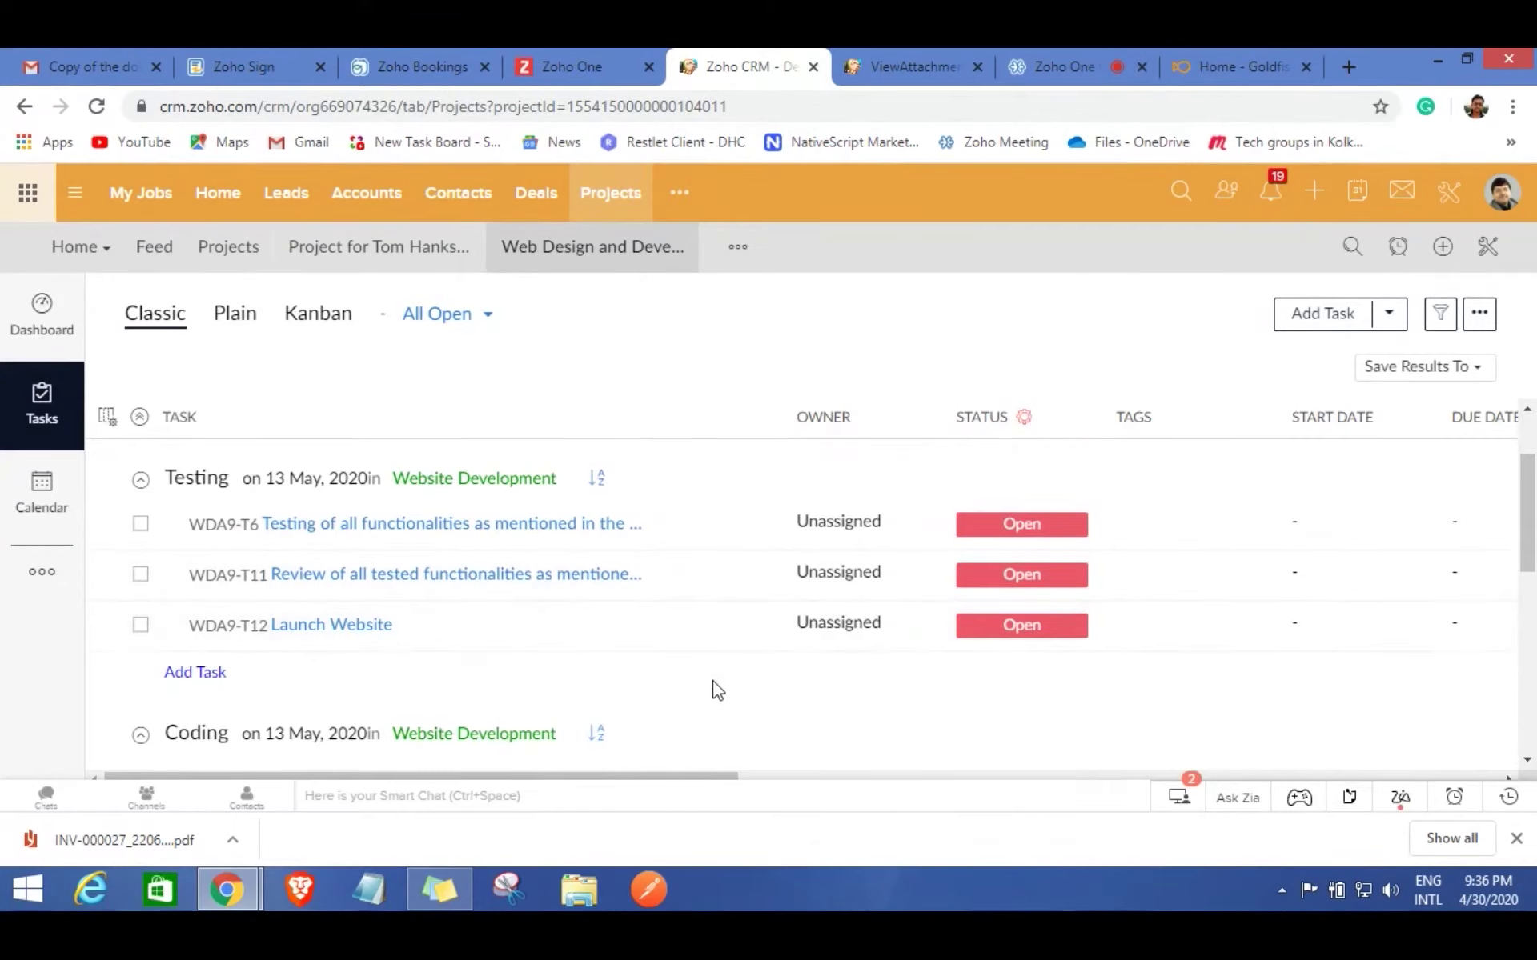
scroll(539, 669, "up", 1)
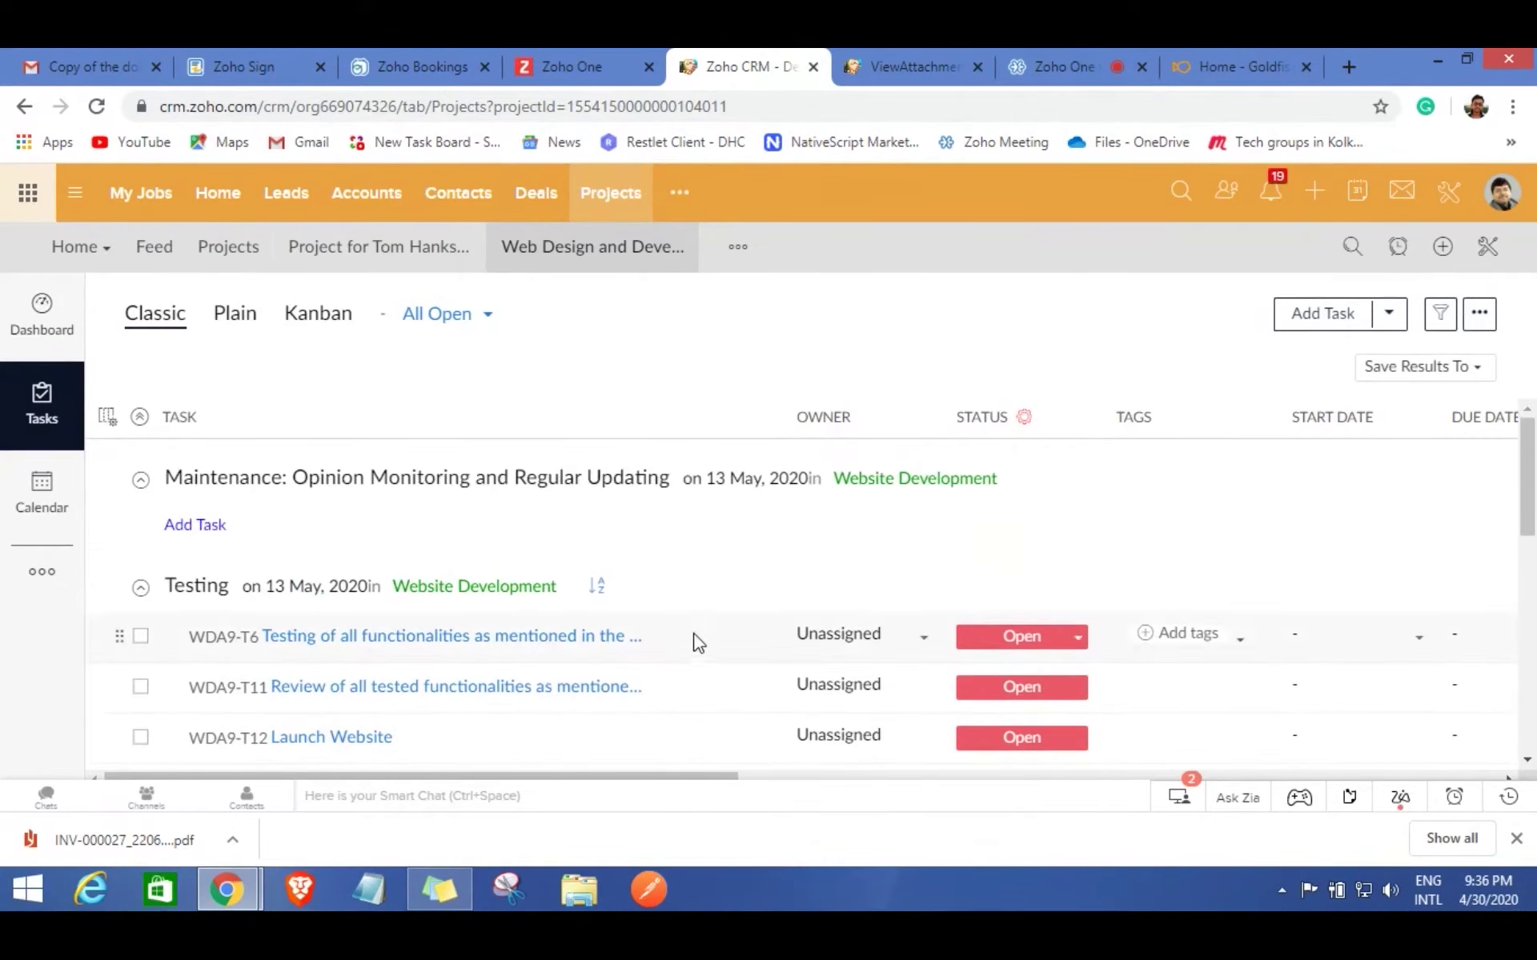
scroll(679, 635, "down", 1)
scroll(497, 645, "down", 1)
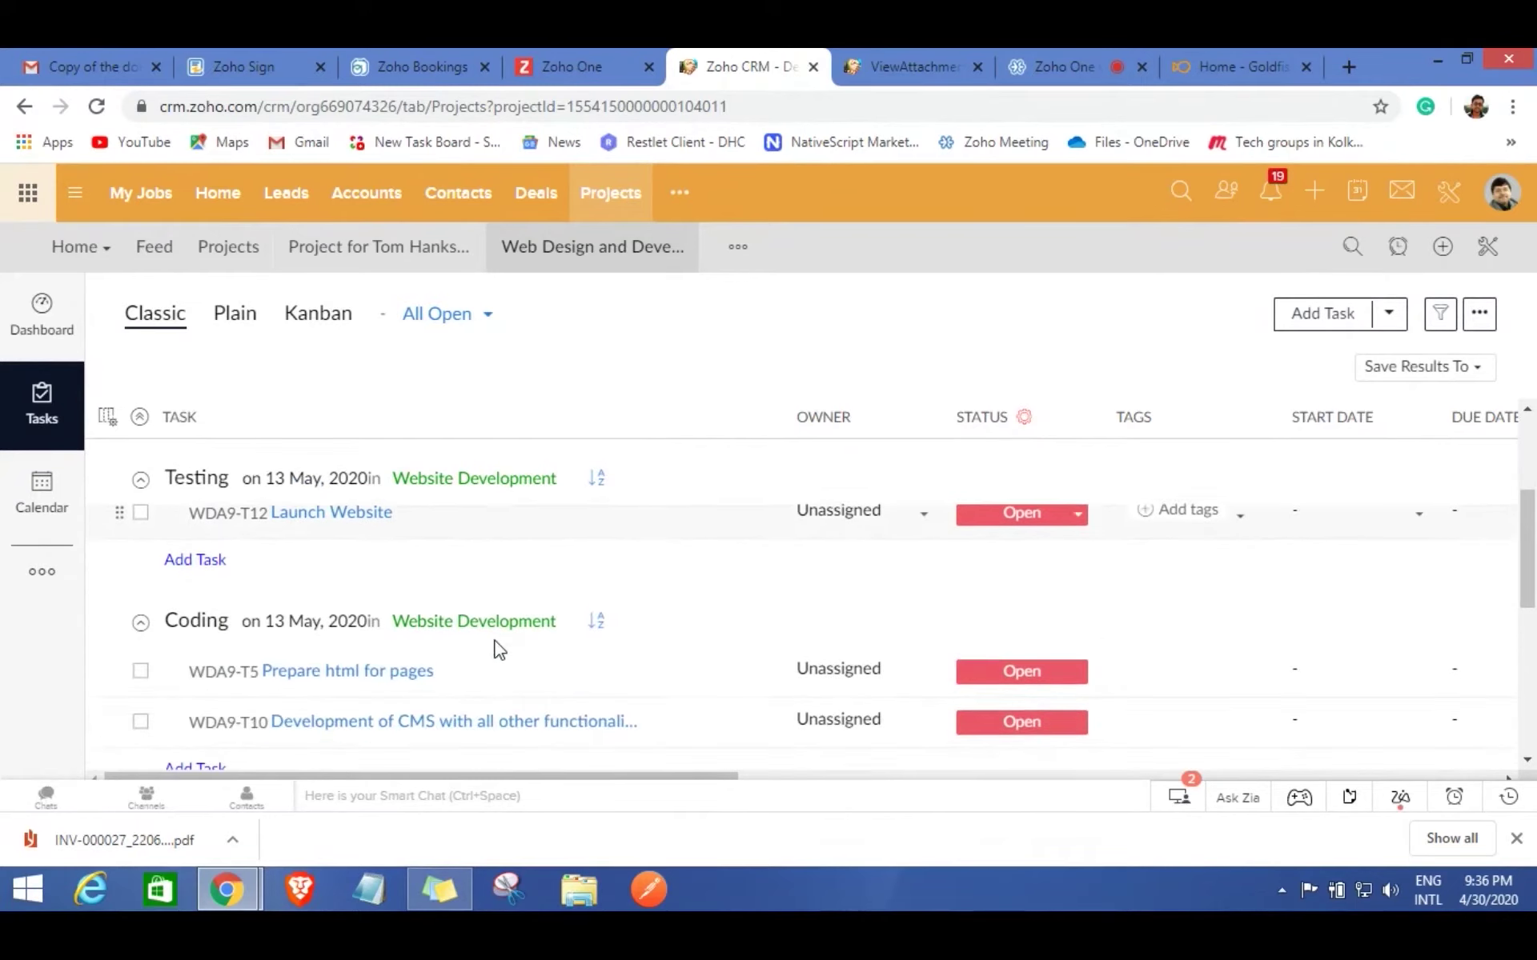
scroll(880, 612, "up", 1)
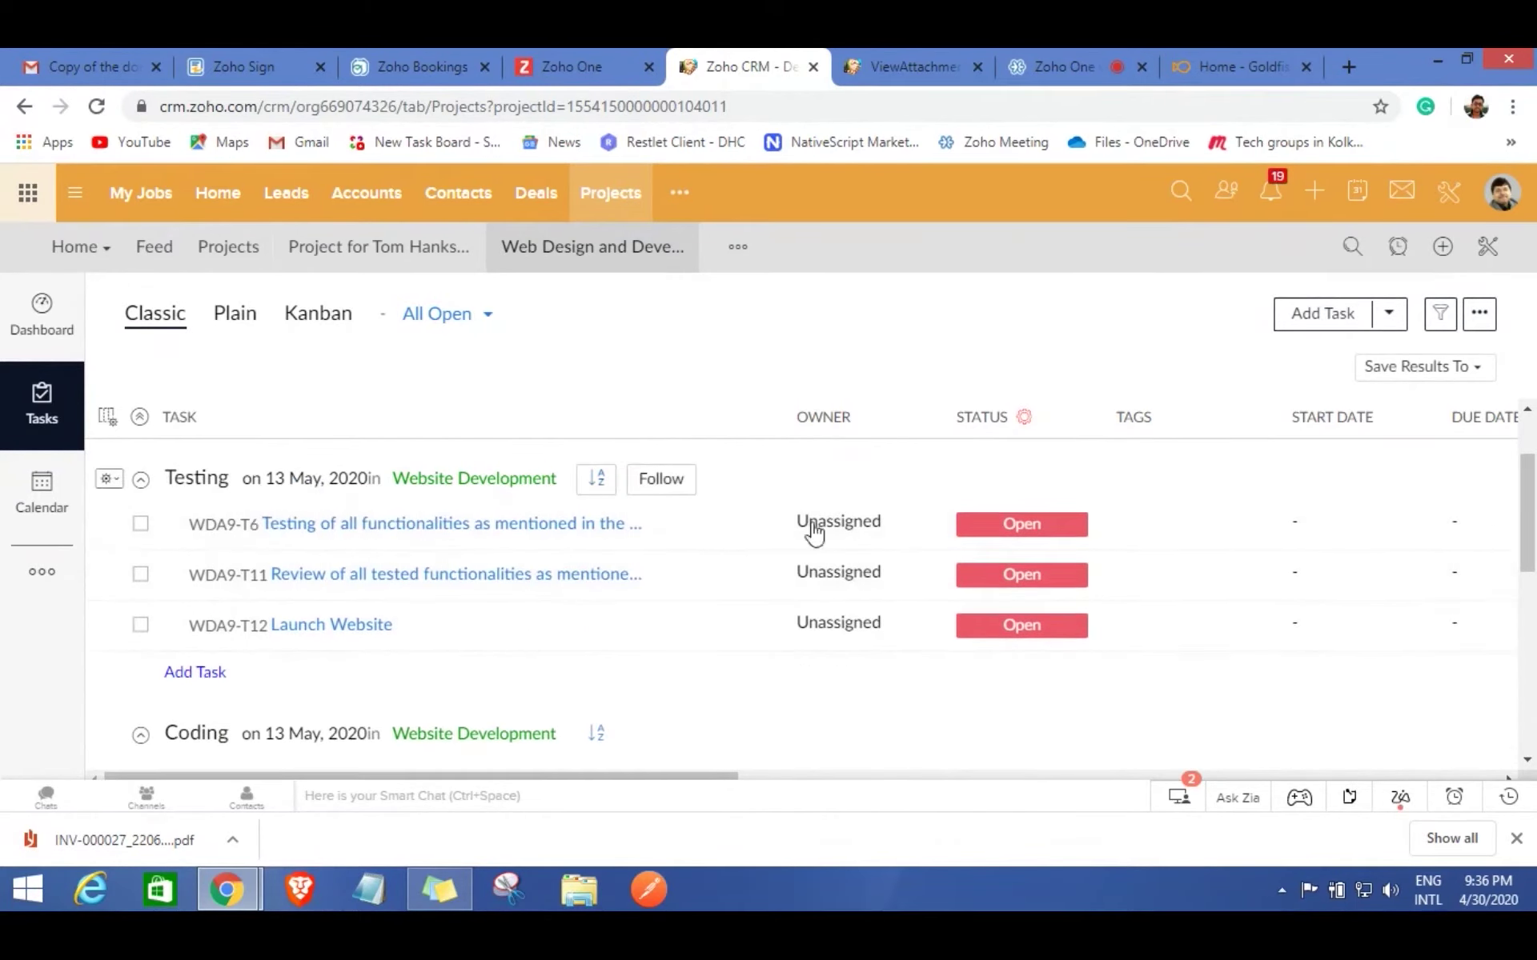
left_click(858, 532)
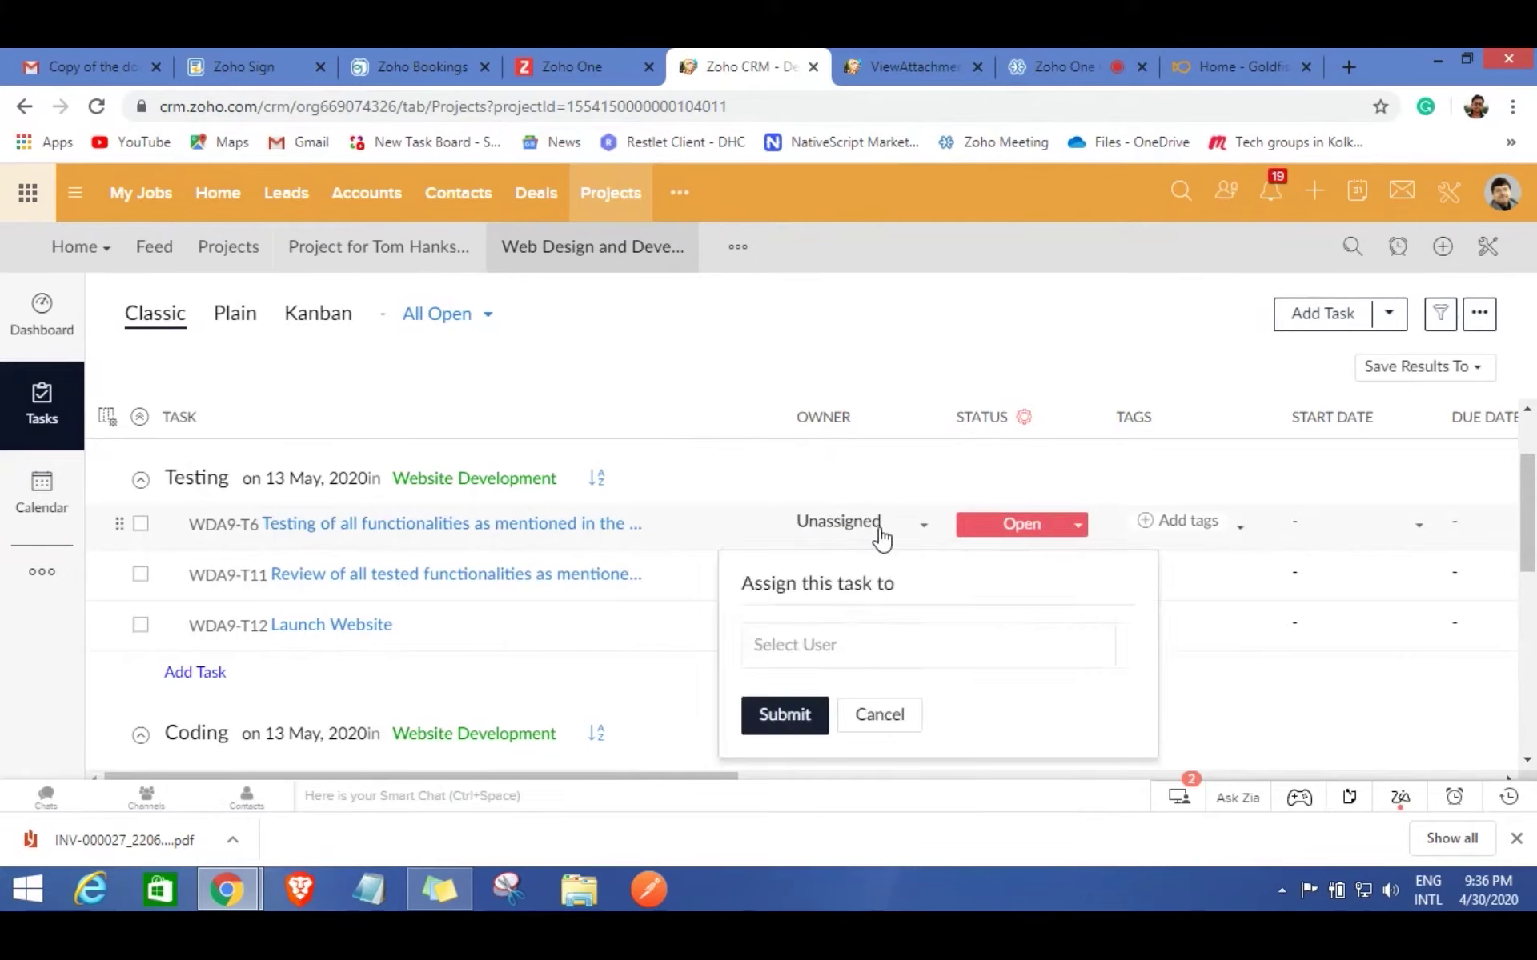
left_click(832, 644)
left_click(833, 613)
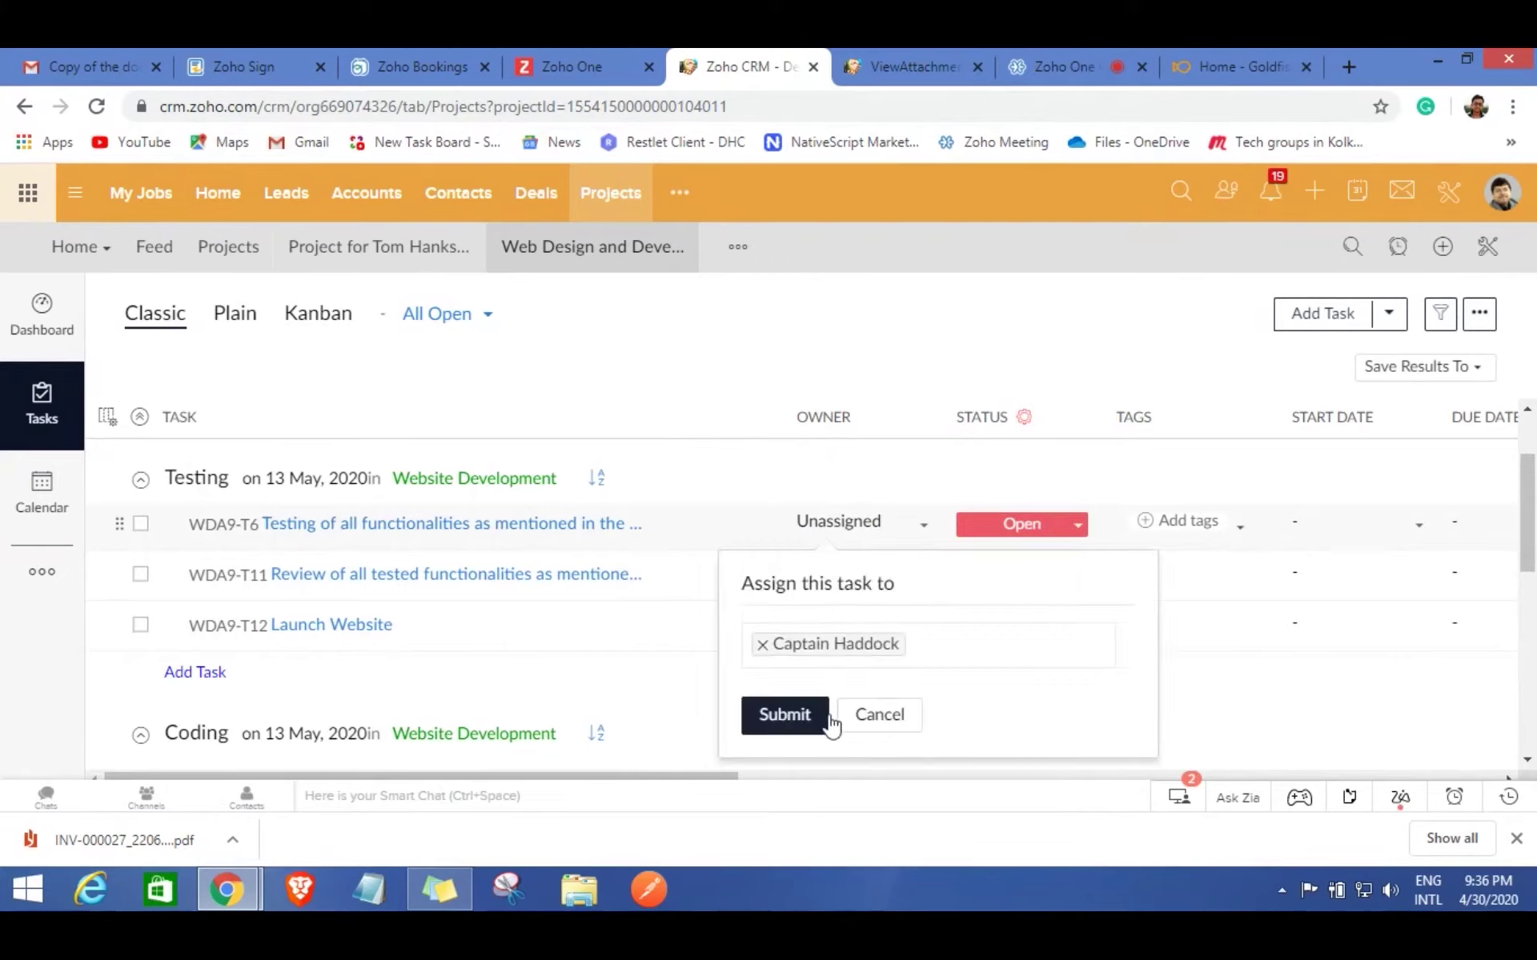
left_click(784, 715)
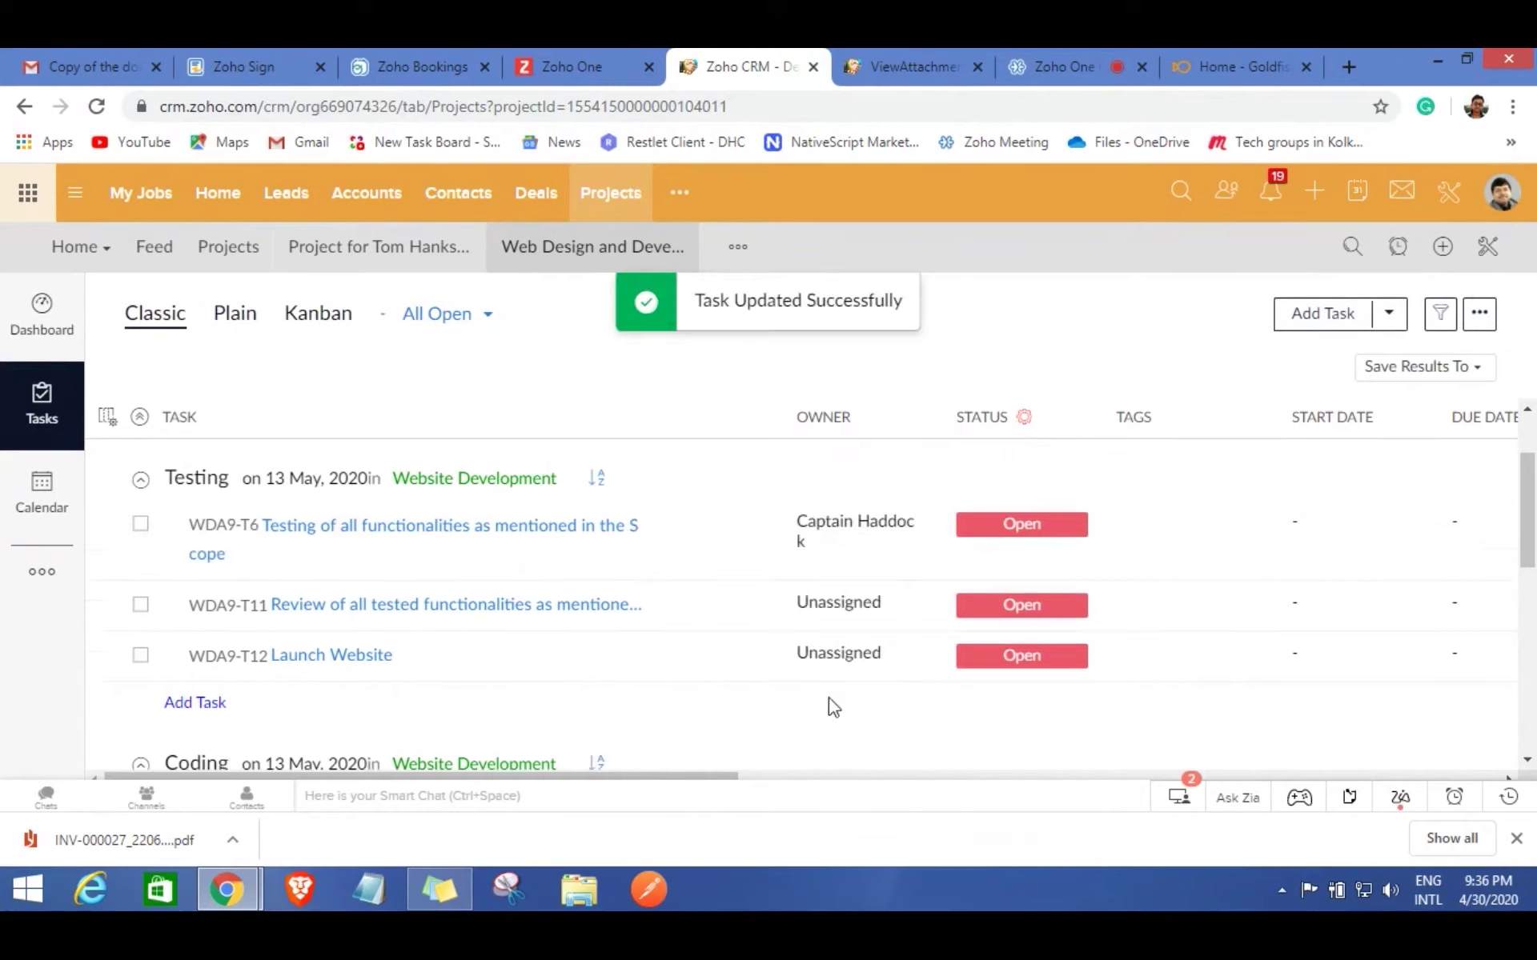
left_click(1336, 525)
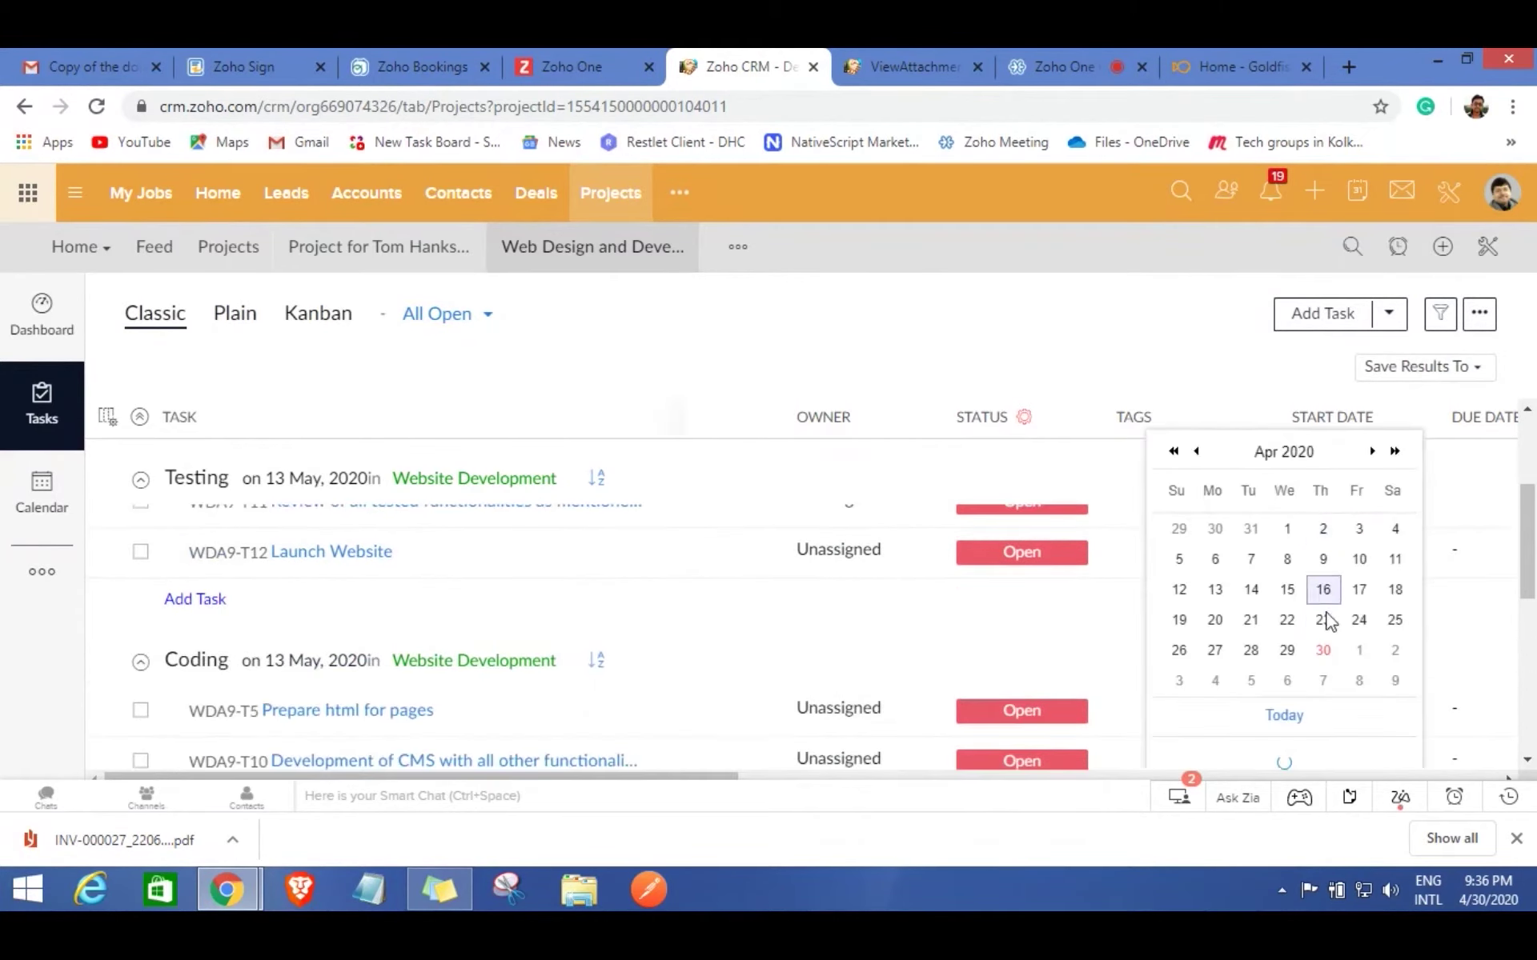
left_click(1361, 554)
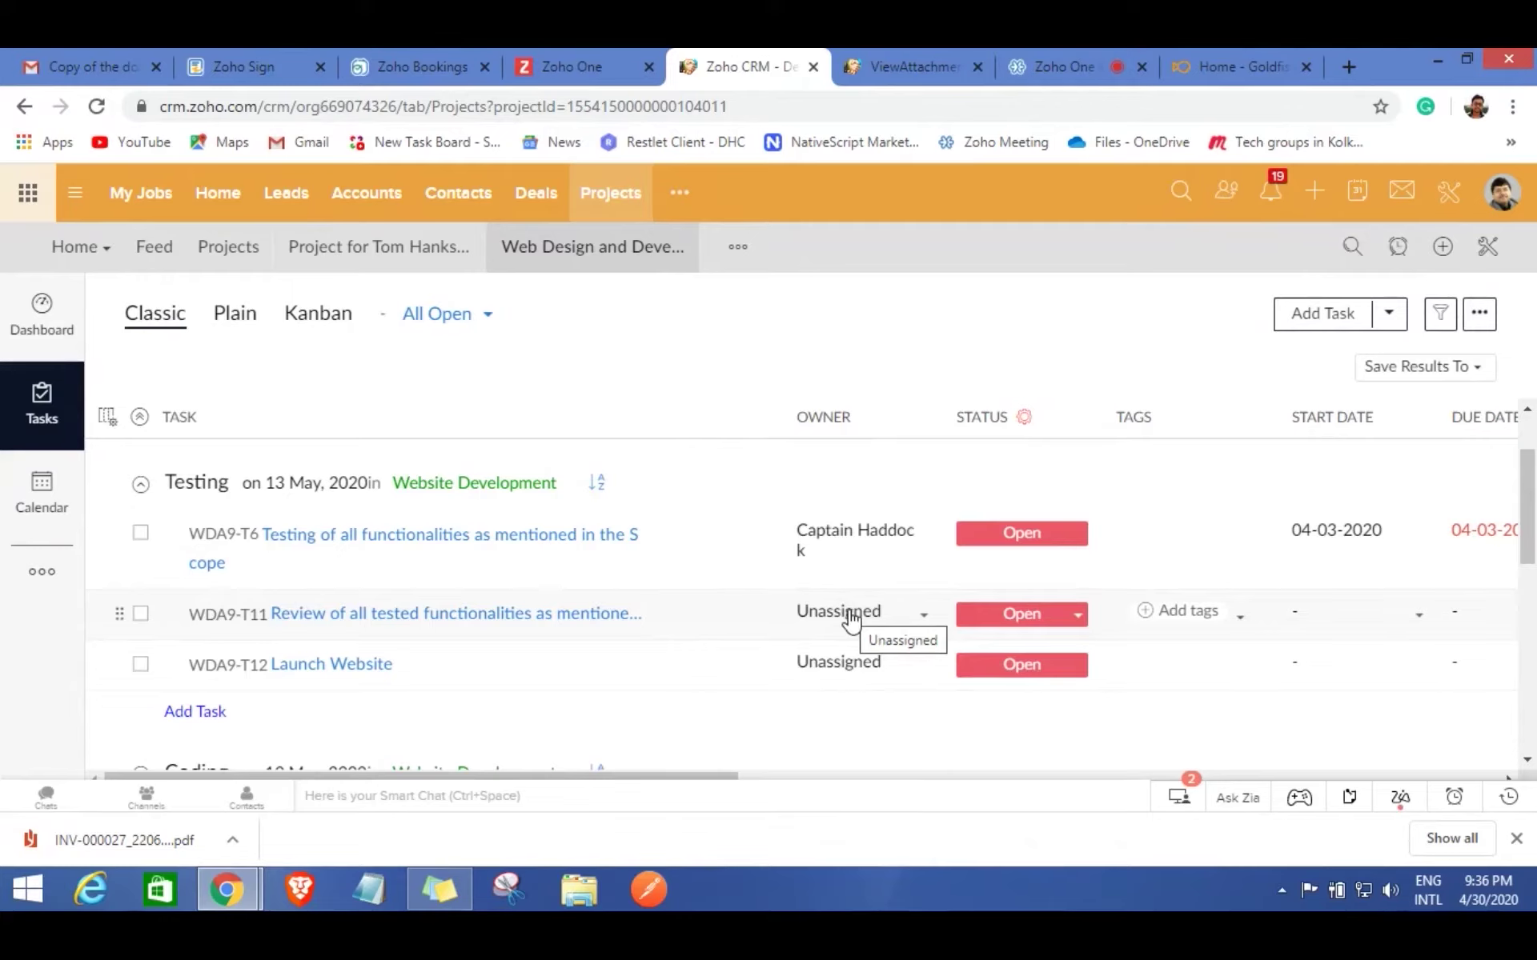
Open task WDA9-T6 and start a new time log under Log Hours.
left_click(496, 539)
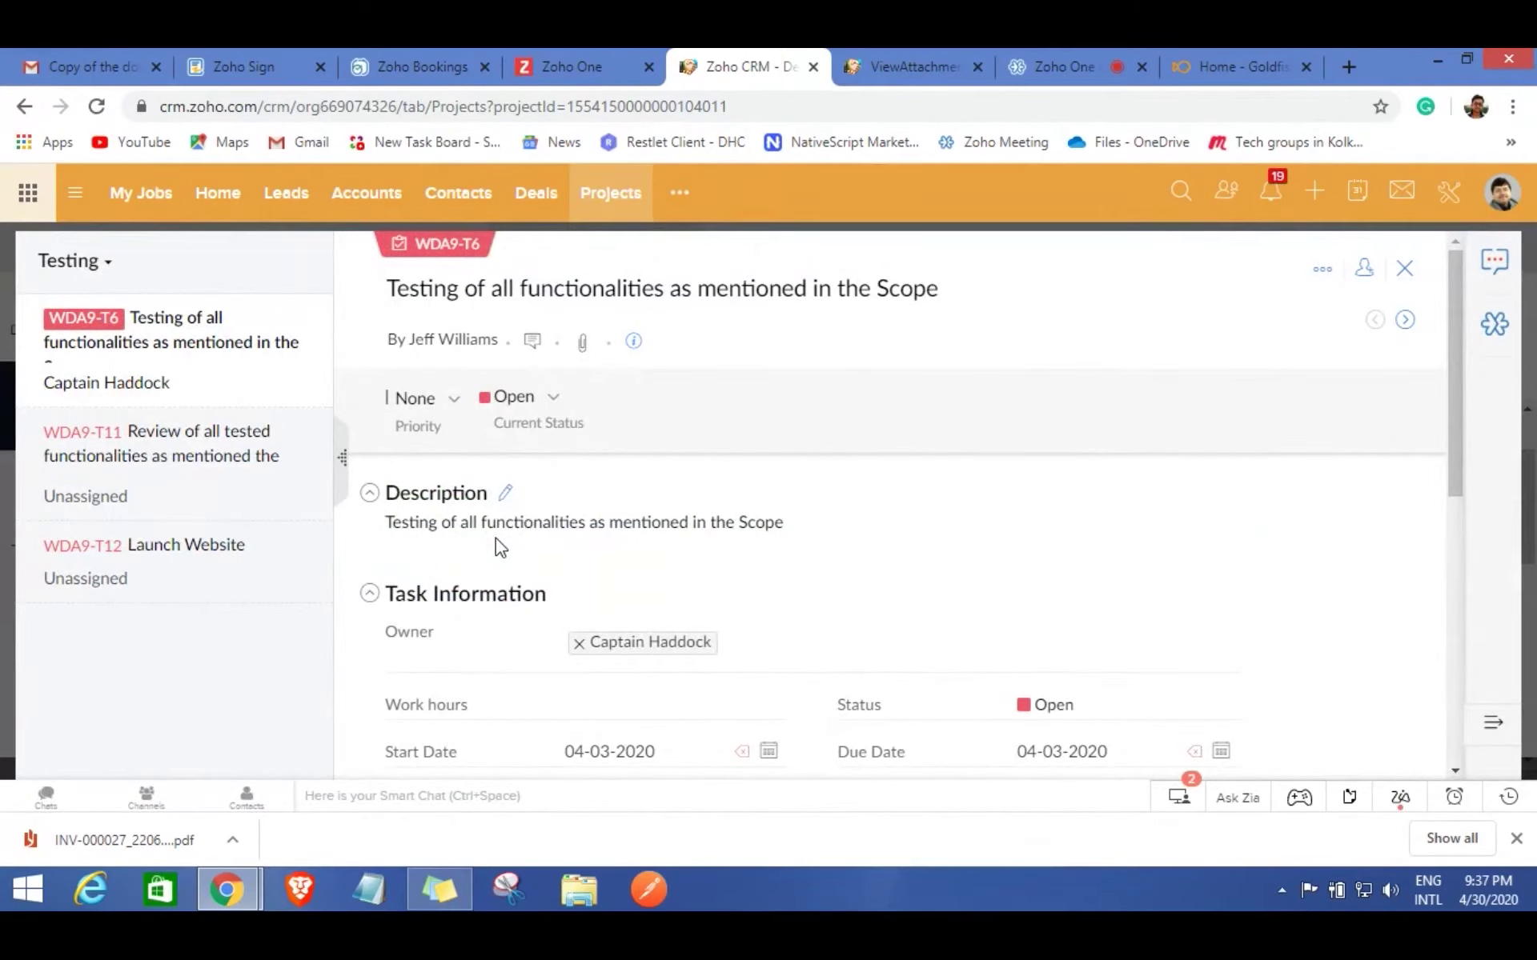
scroll(737, 581, "down", 3)
scroll(737, 580, "down", 3)
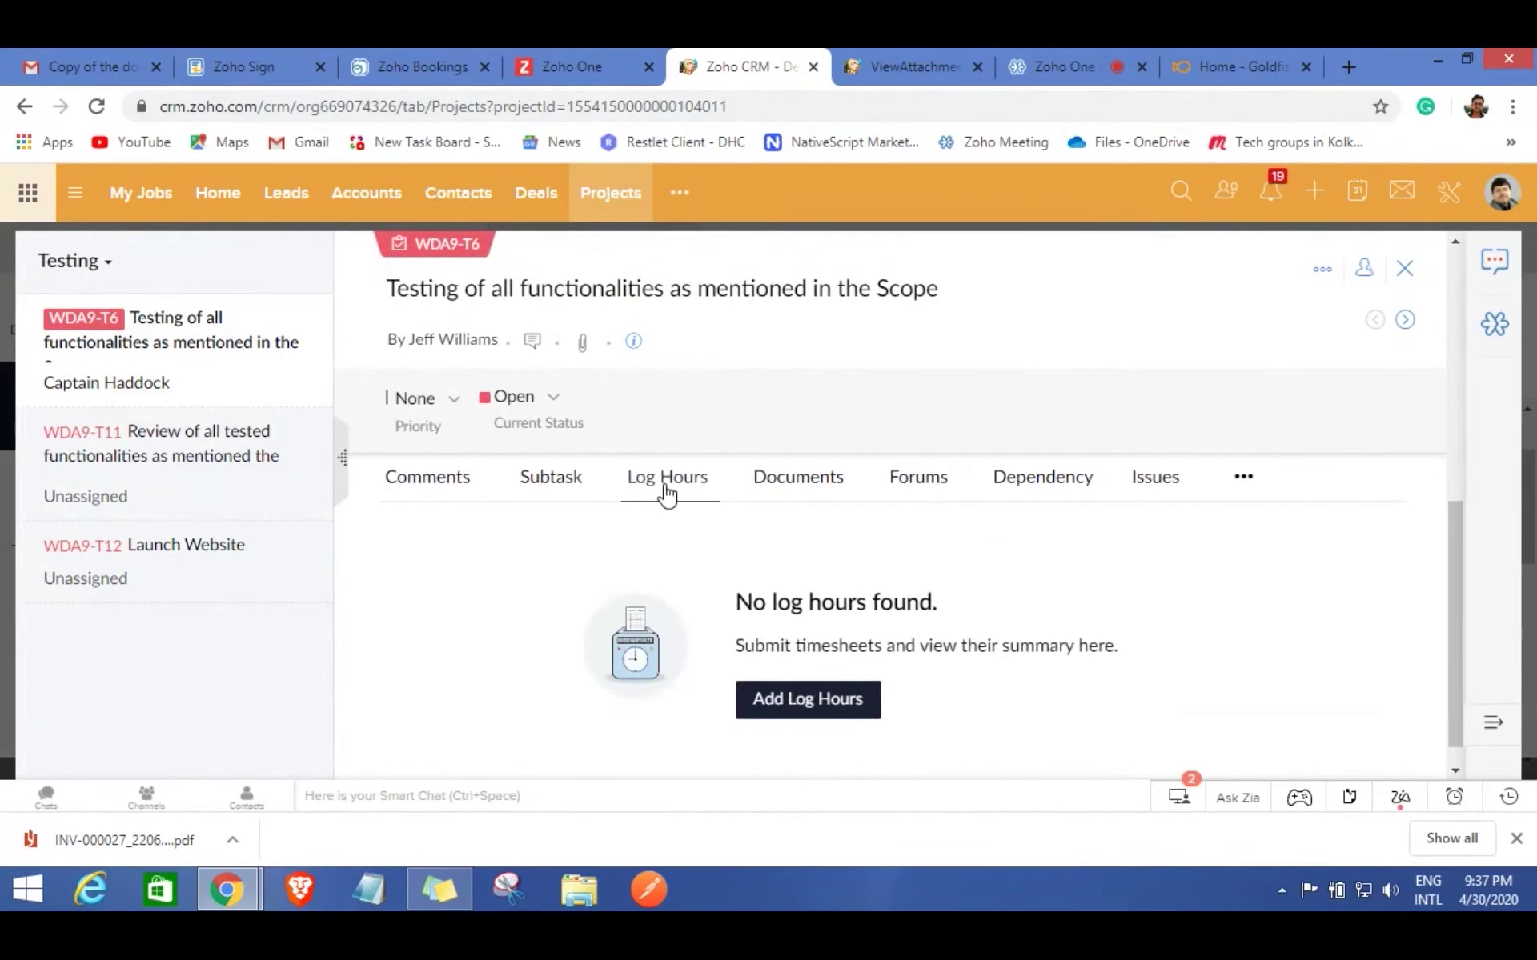
left_click(801, 709)
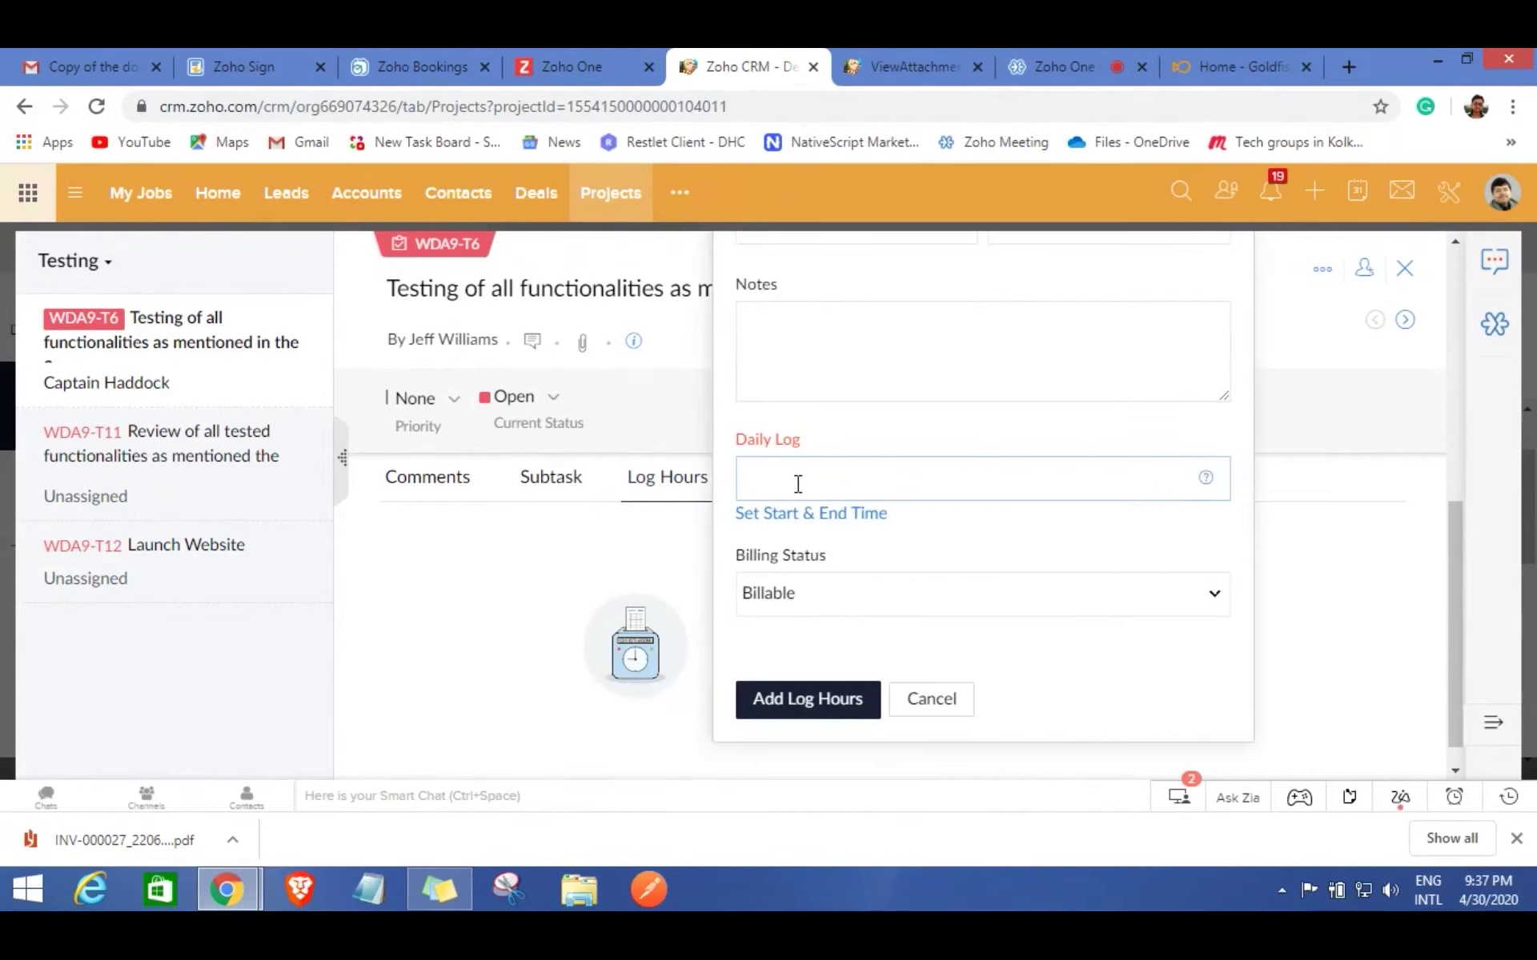
scroll(796, 484, "up", 4)
scroll(808, 638, "down", 3)
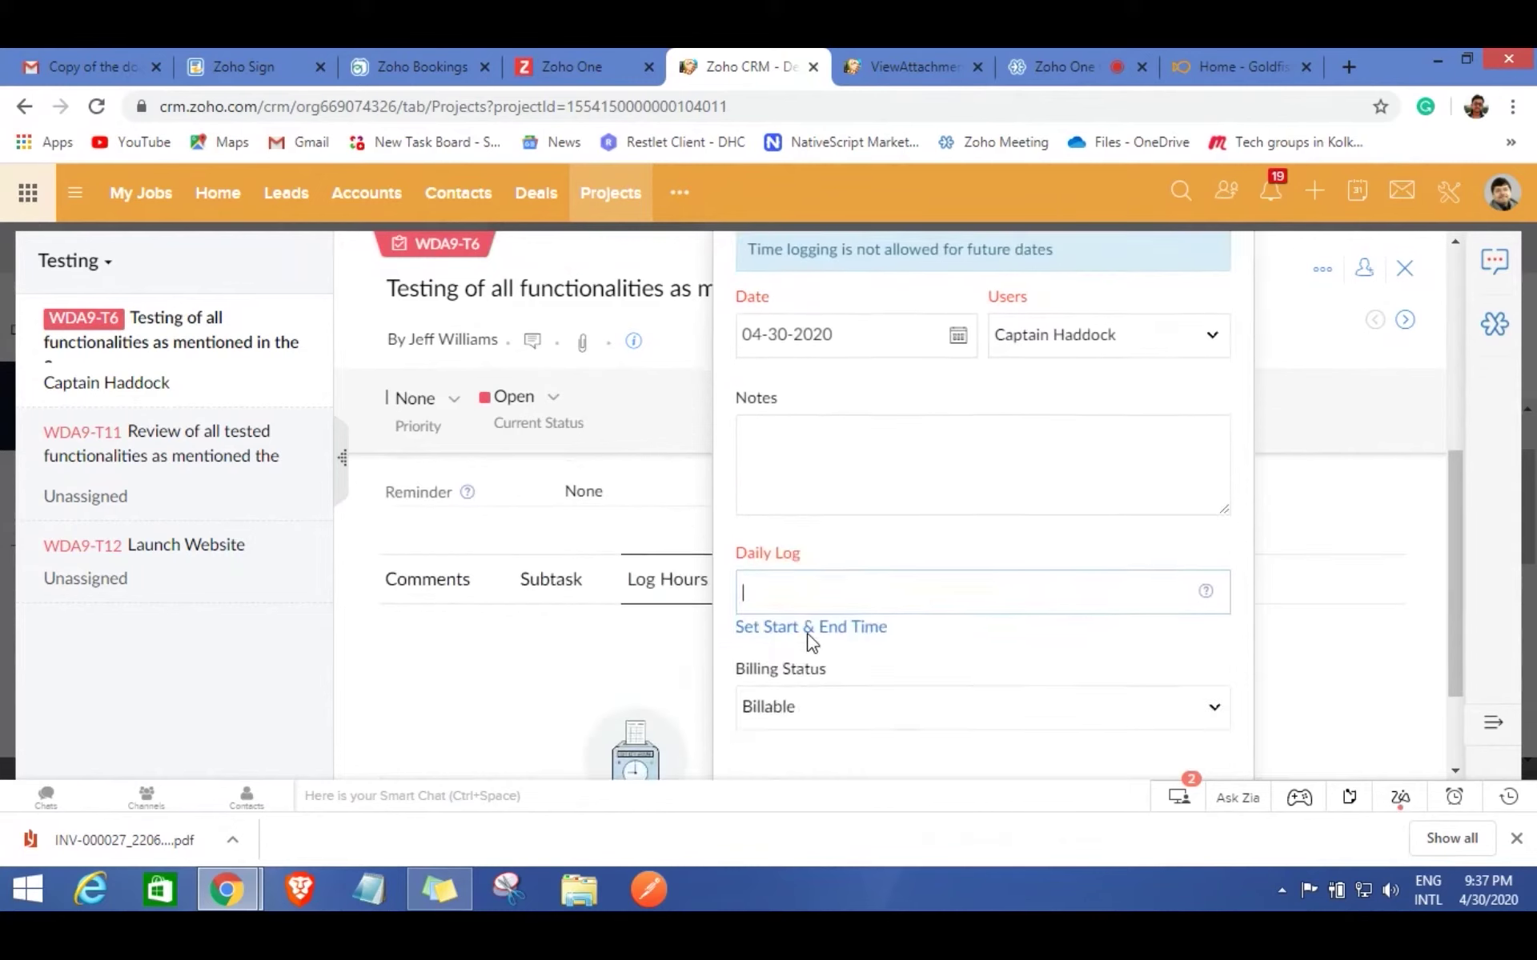
Log 4 billable hours in Daily Log, save, and return to the task list.
left_click(805, 605)
type("4")
left_click(786, 644)
scroll(951, 630, "down", 2)
left_click(796, 680)
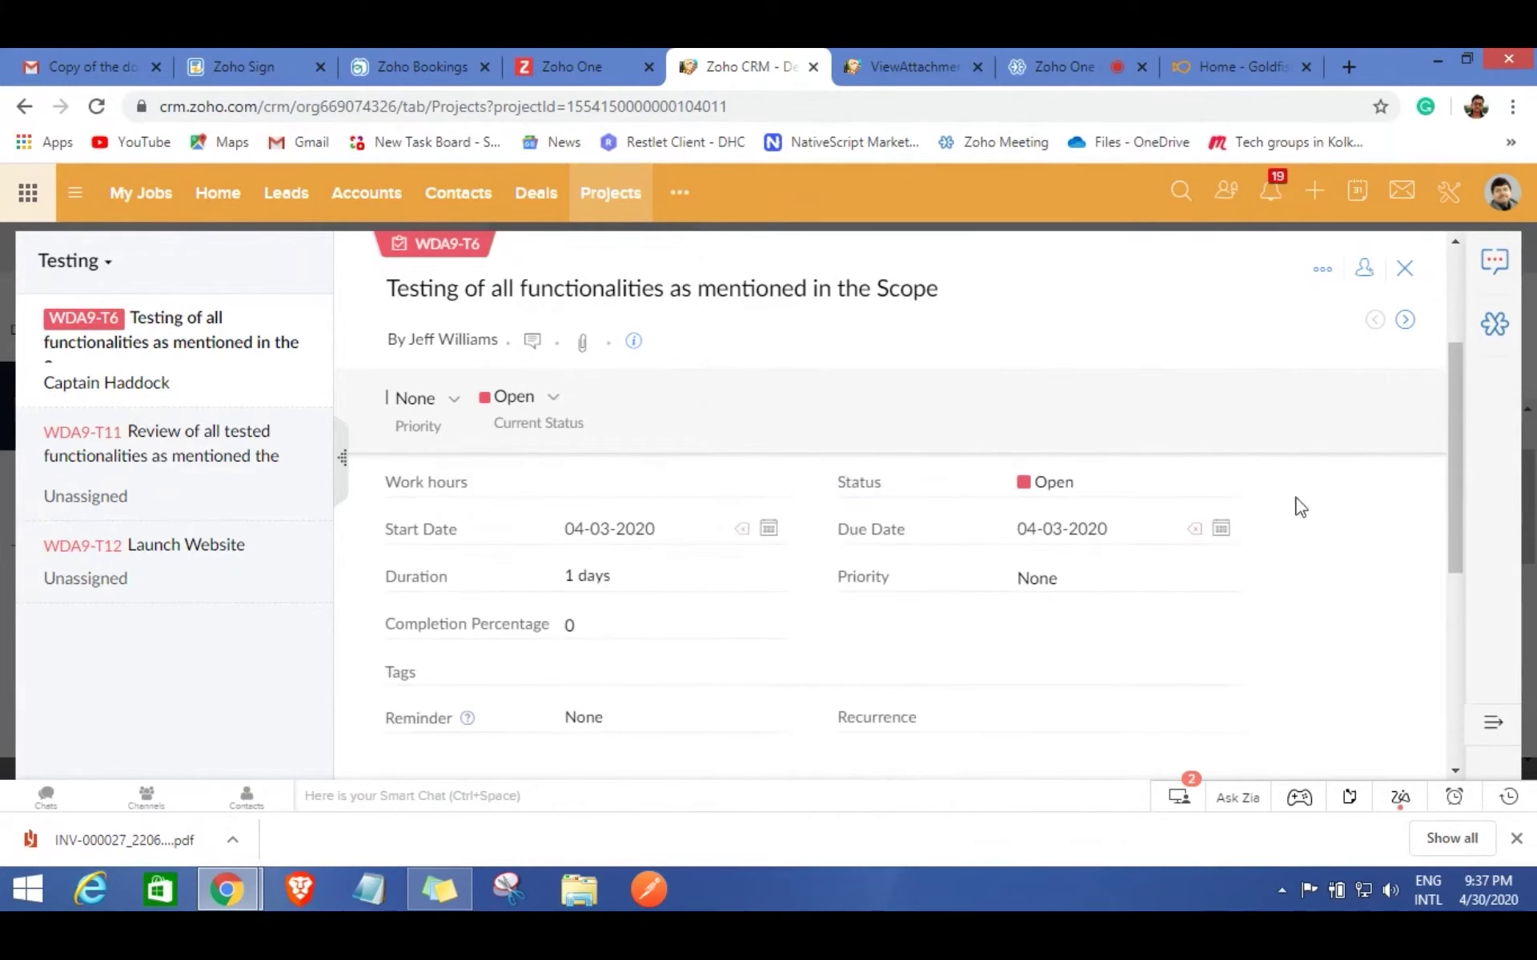
left_click(1406, 273)
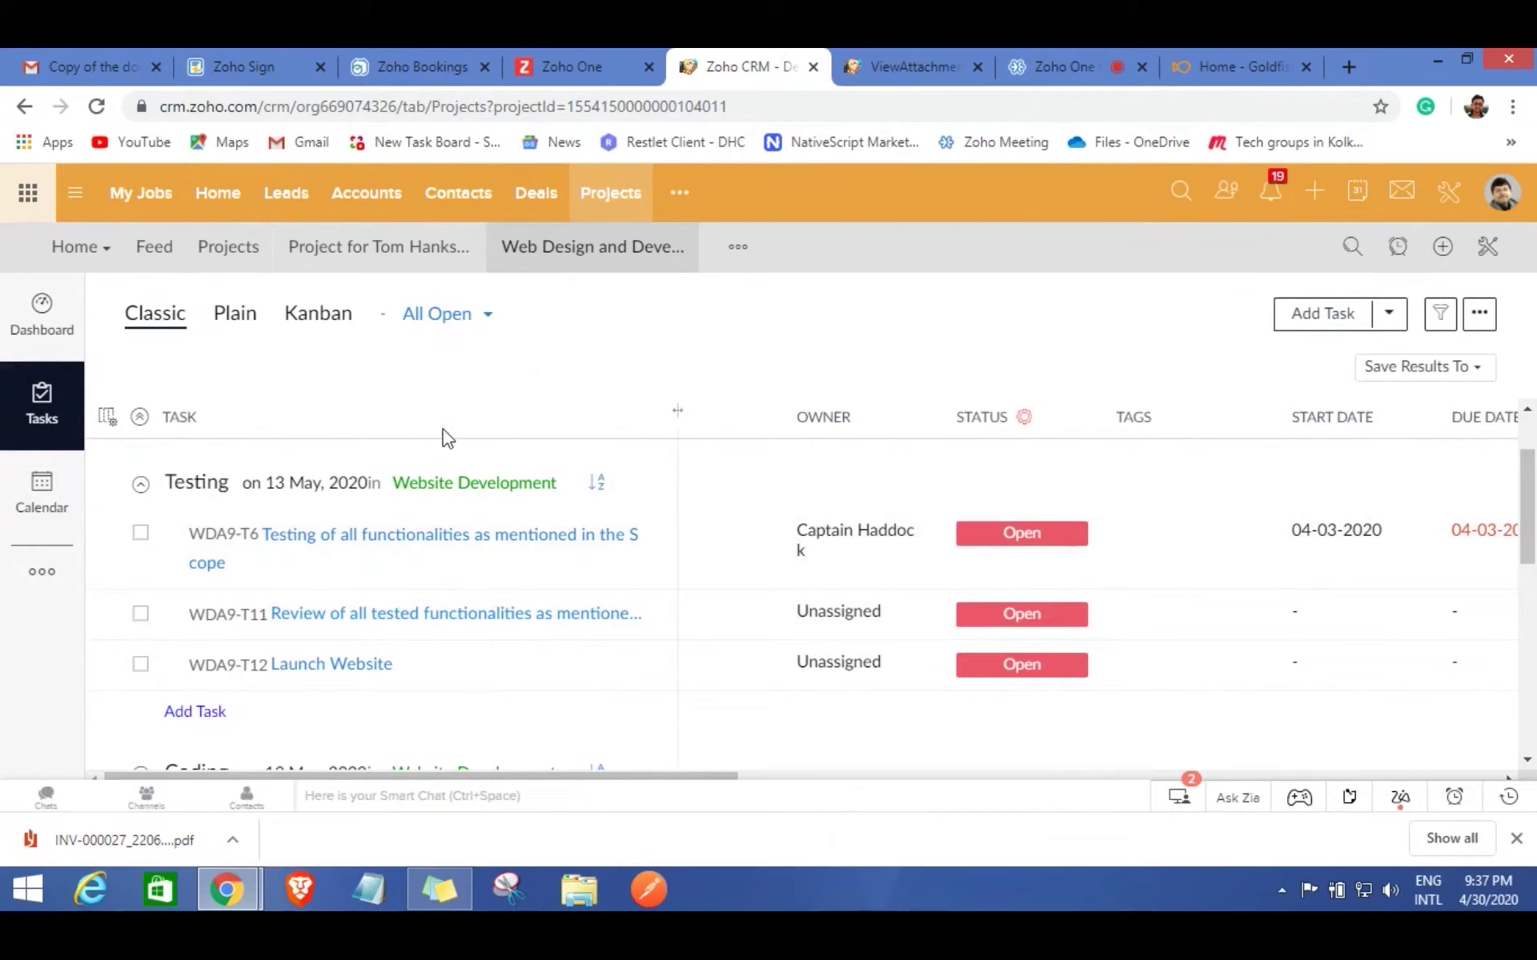
Open the project Timesheet and filter it to Project Span, showing the 04:00 billable entry.
left_click(42, 572)
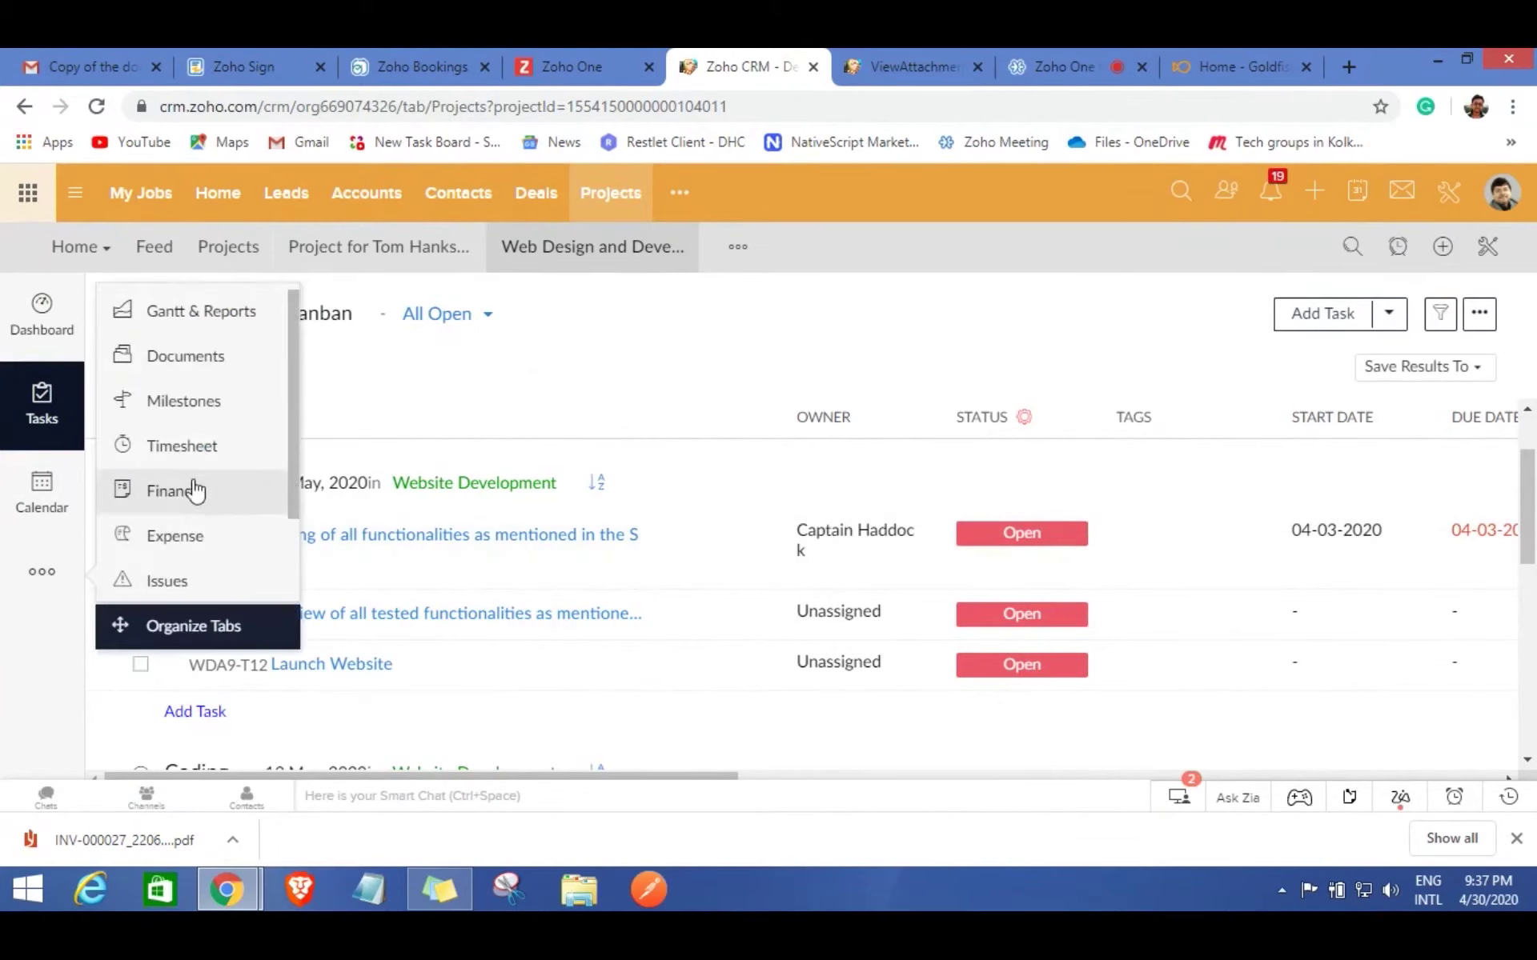
left_click(198, 445)
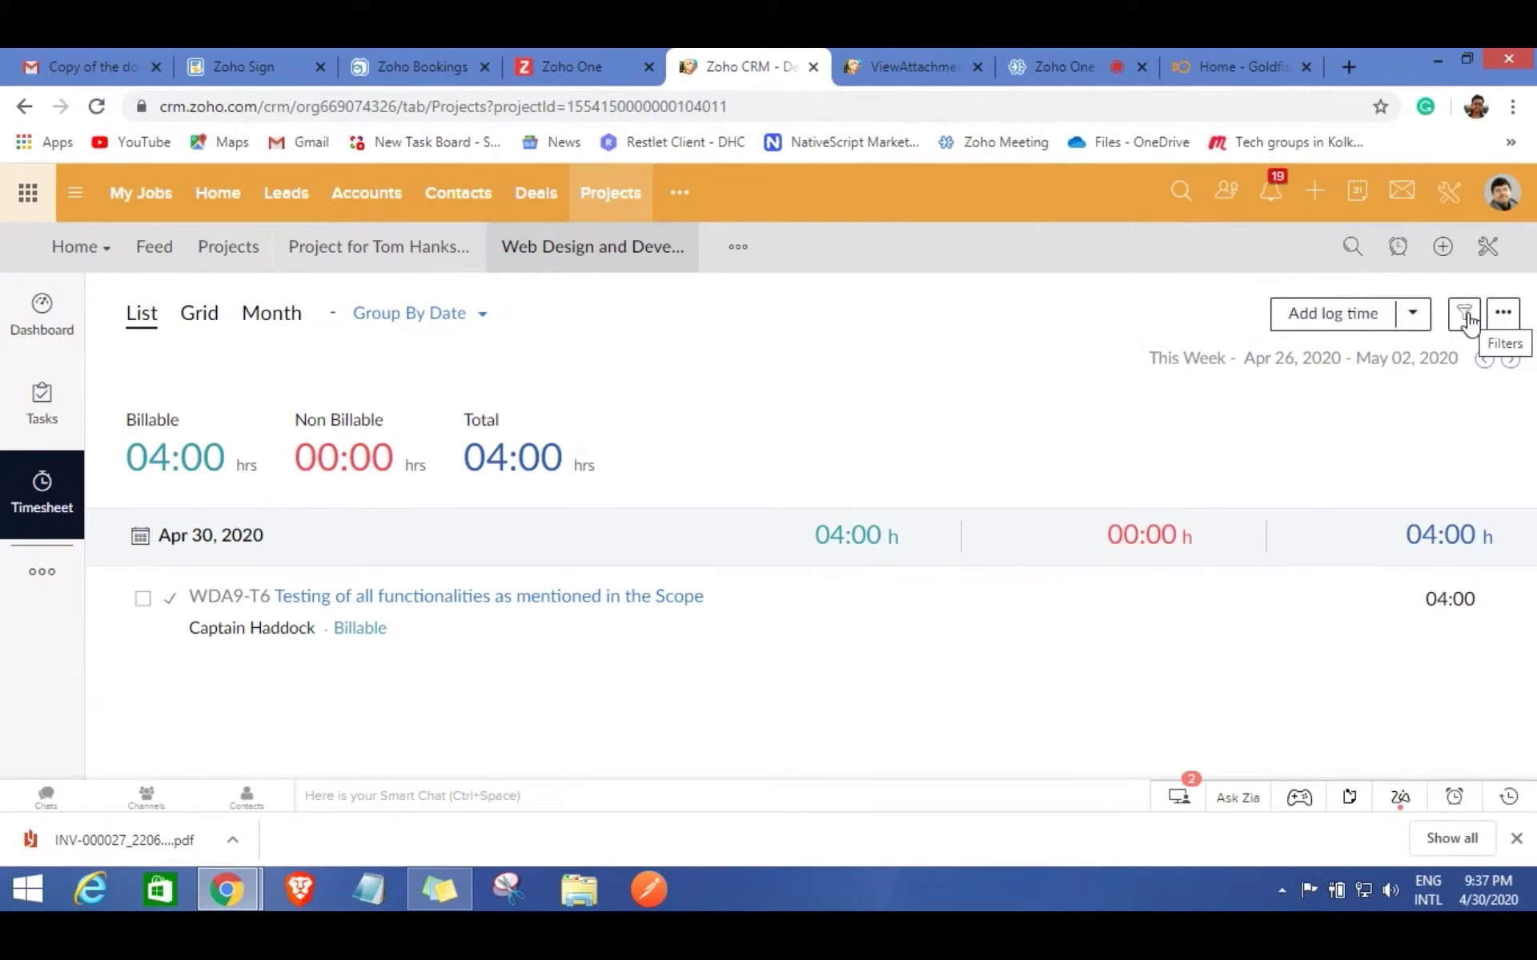
left_click(1465, 315)
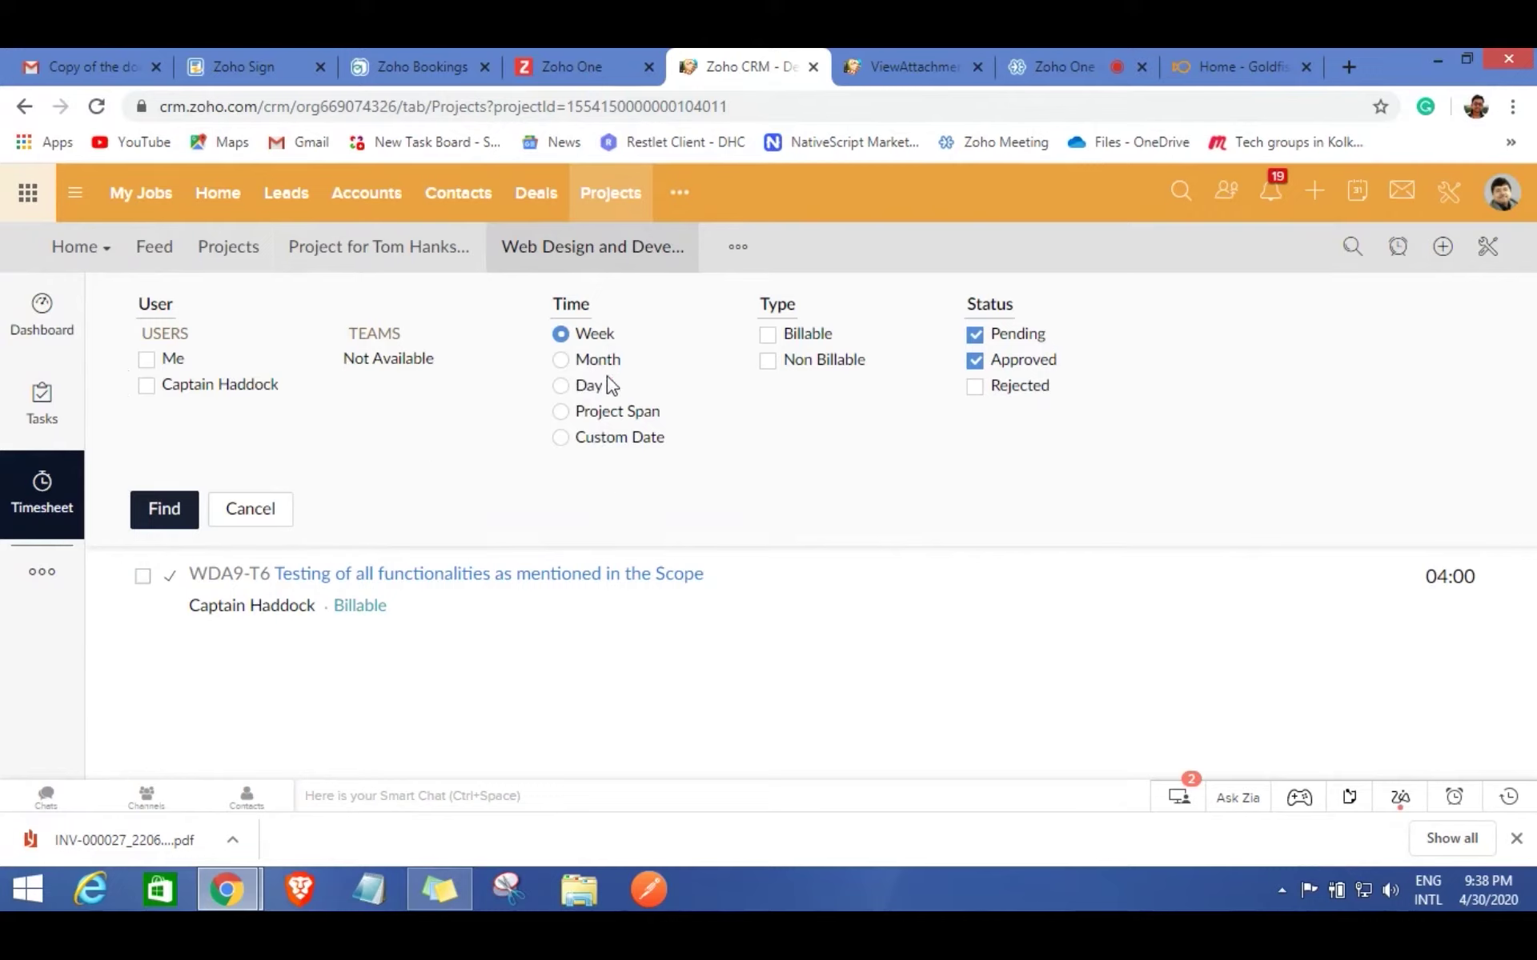
left_click(561, 412)
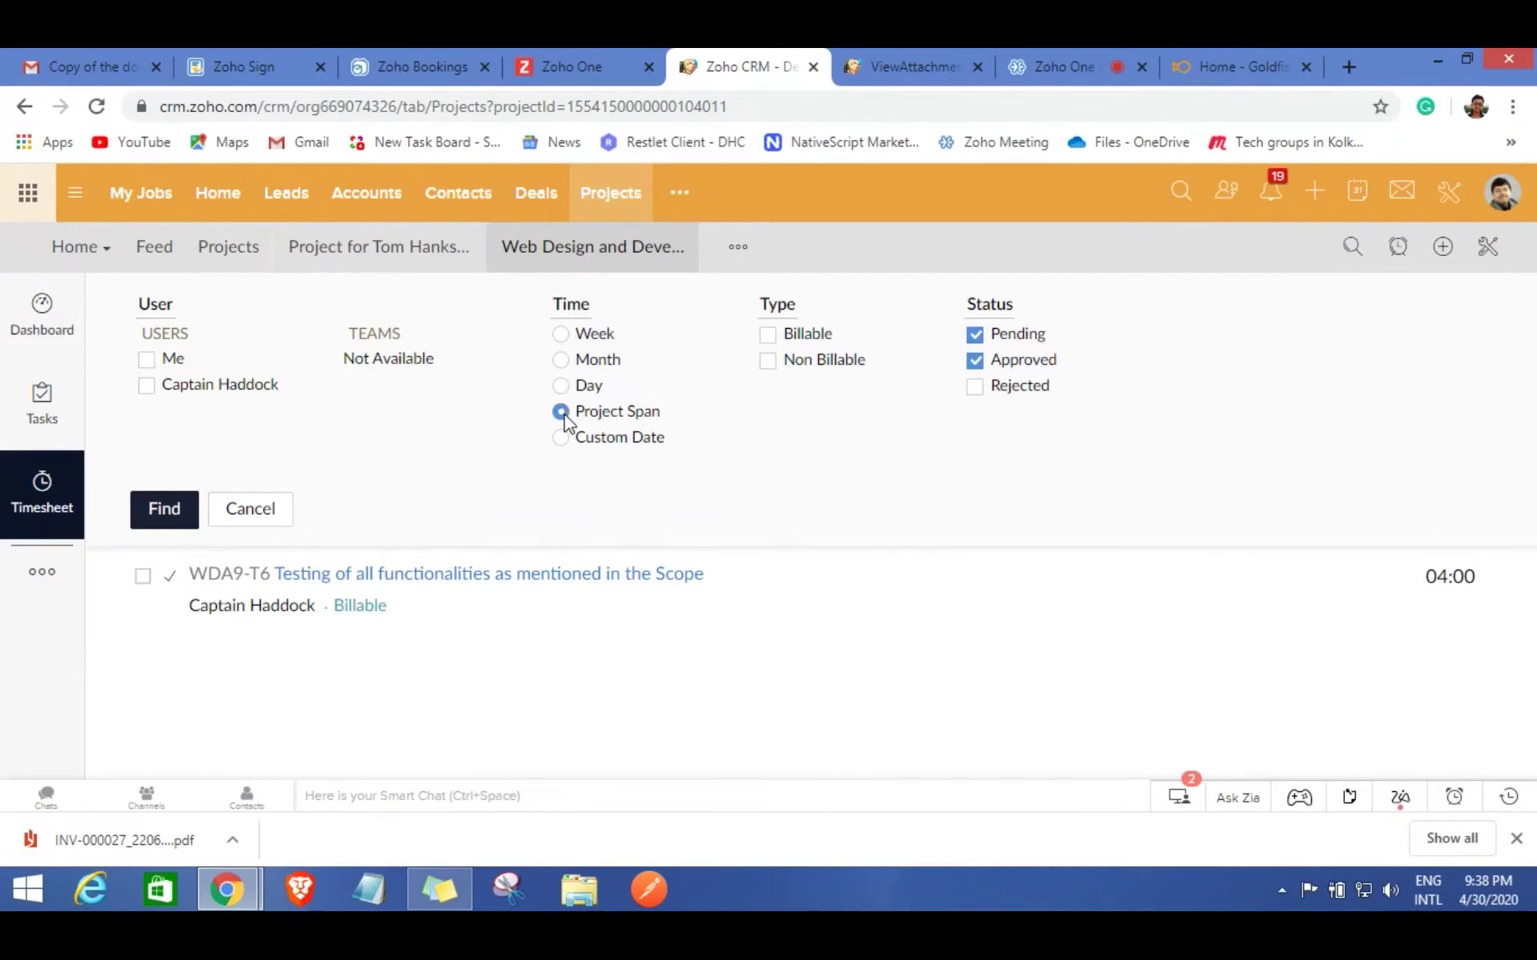
left_click(174, 512)
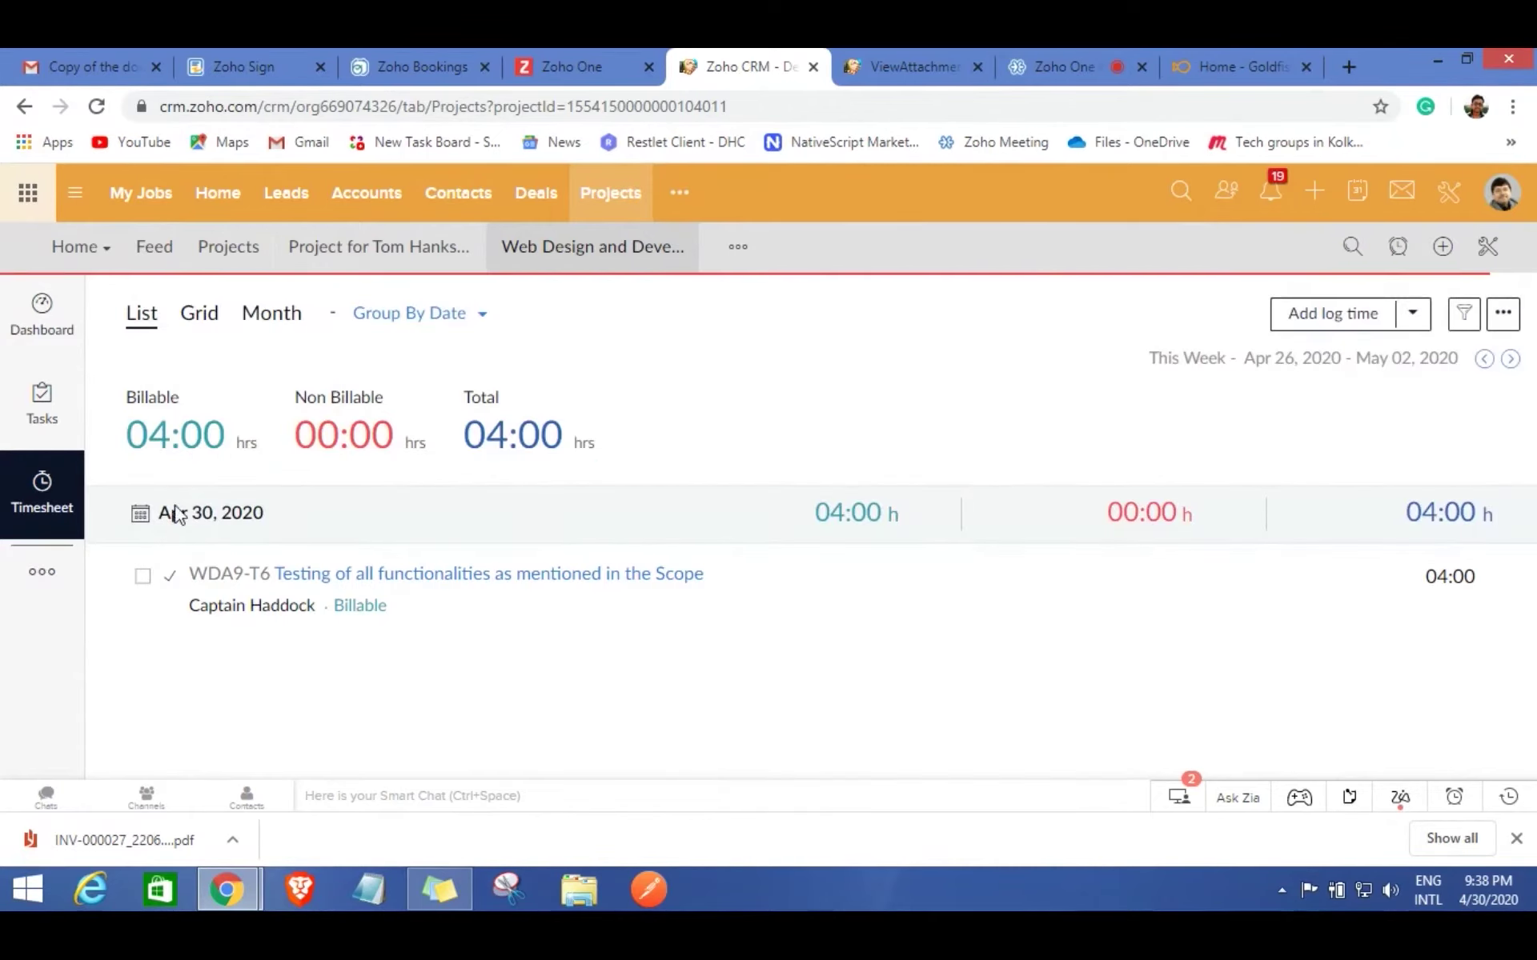
left_click(409, 313)
left_click(385, 357)
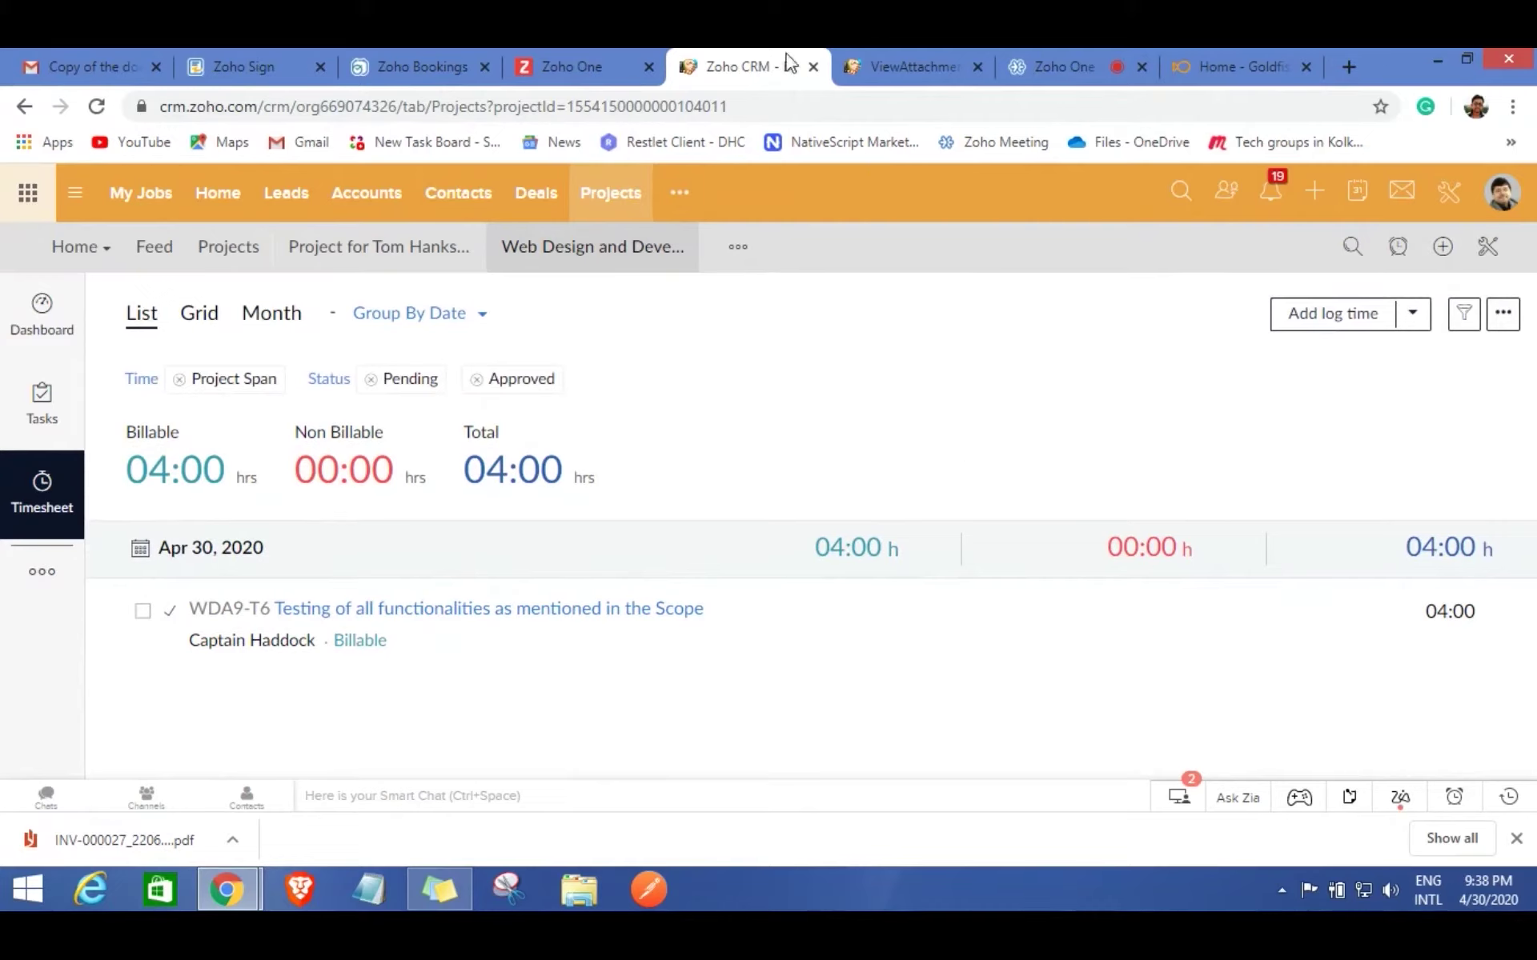
Open the Ray Consultancy deal from Deals and move it to Project Delivered, saving the verified details.
left_click(536, 200)
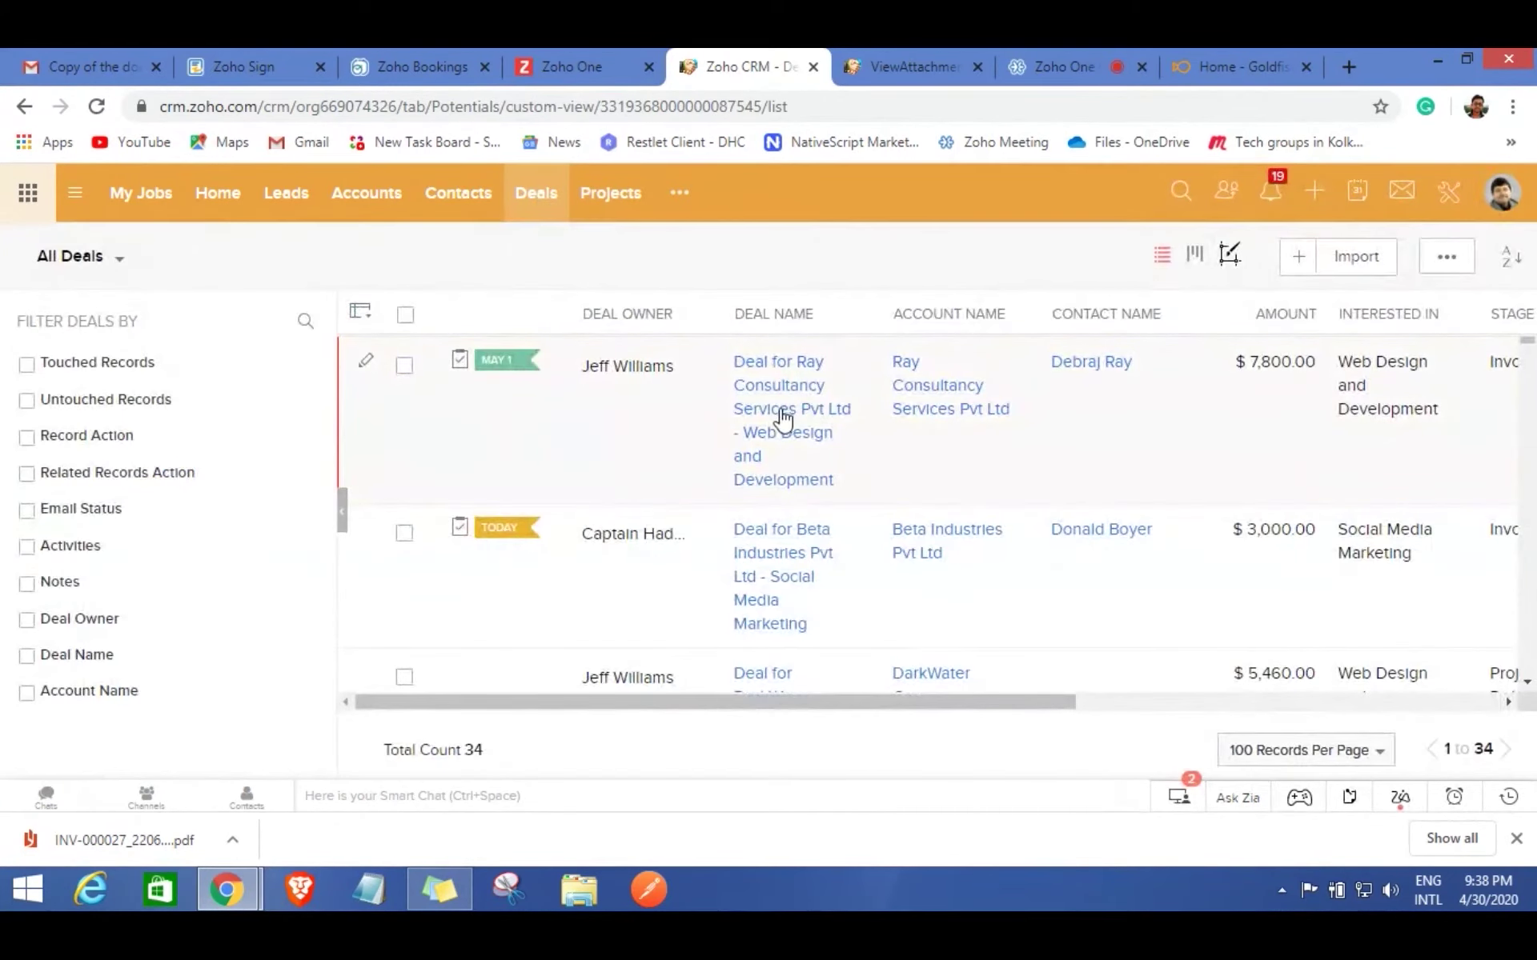
left_click(780, 409)
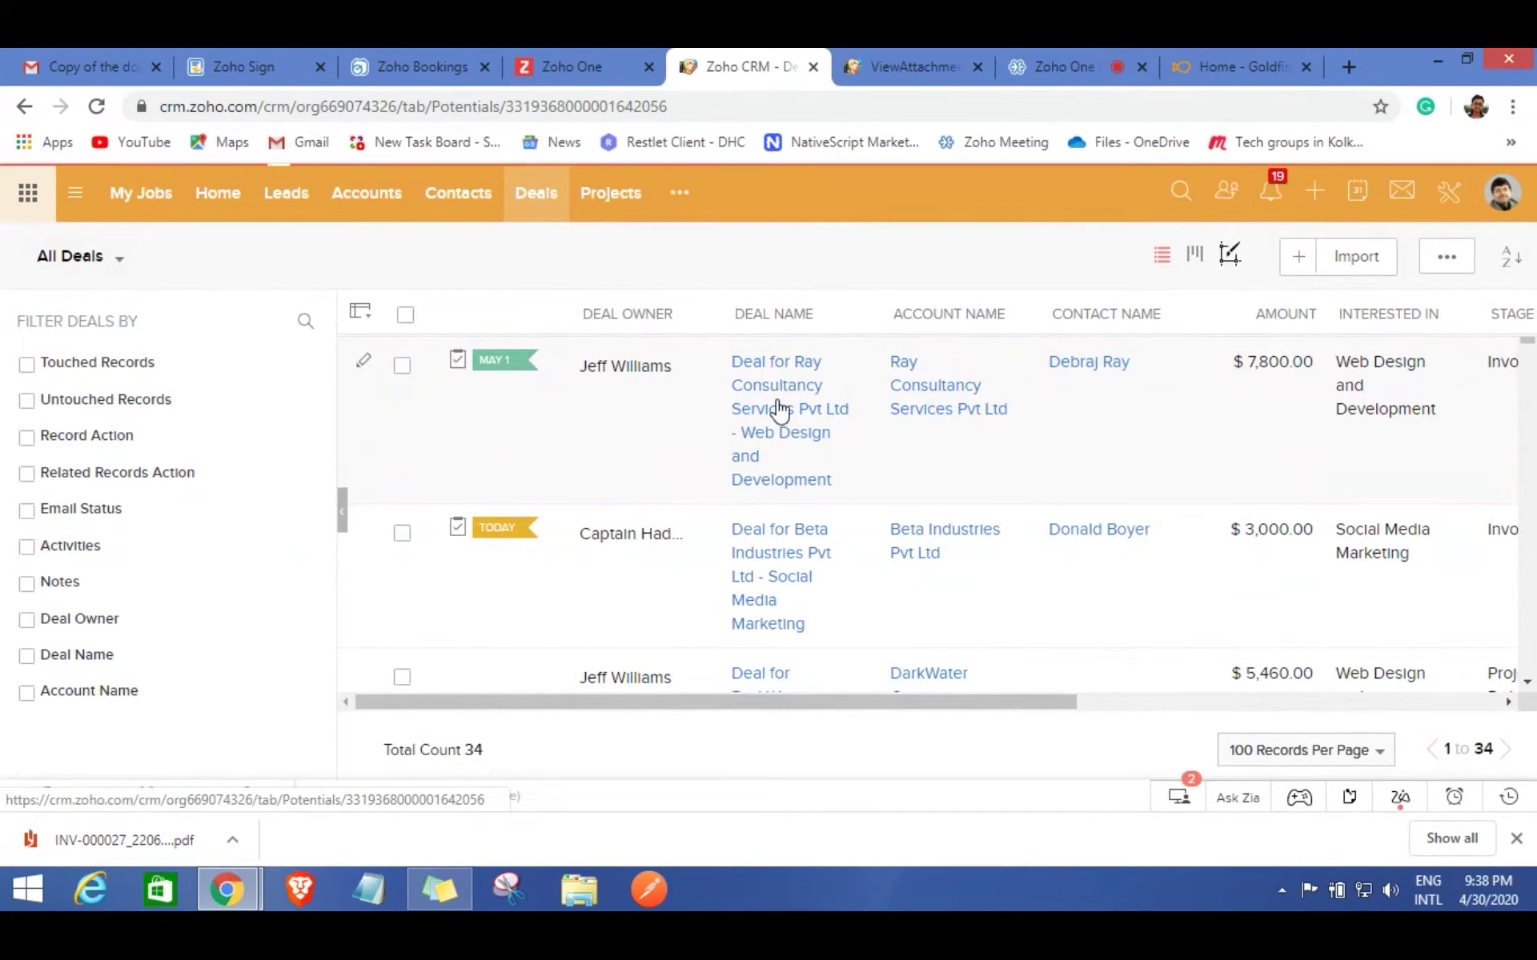
left_click(1403, 450)
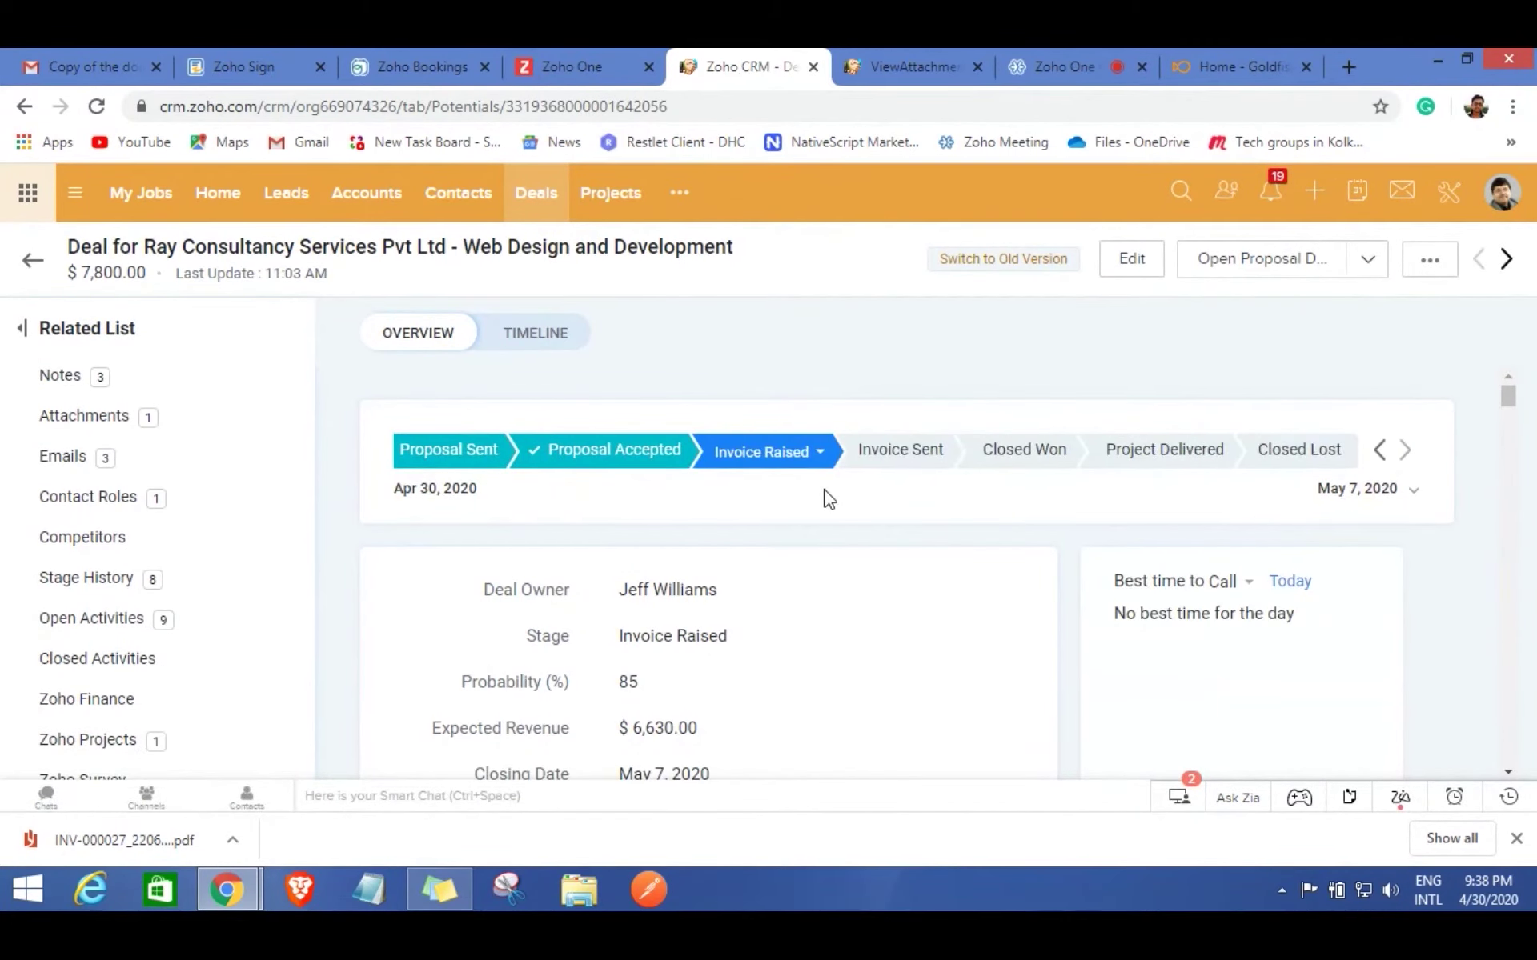
left_click(1164, 452)
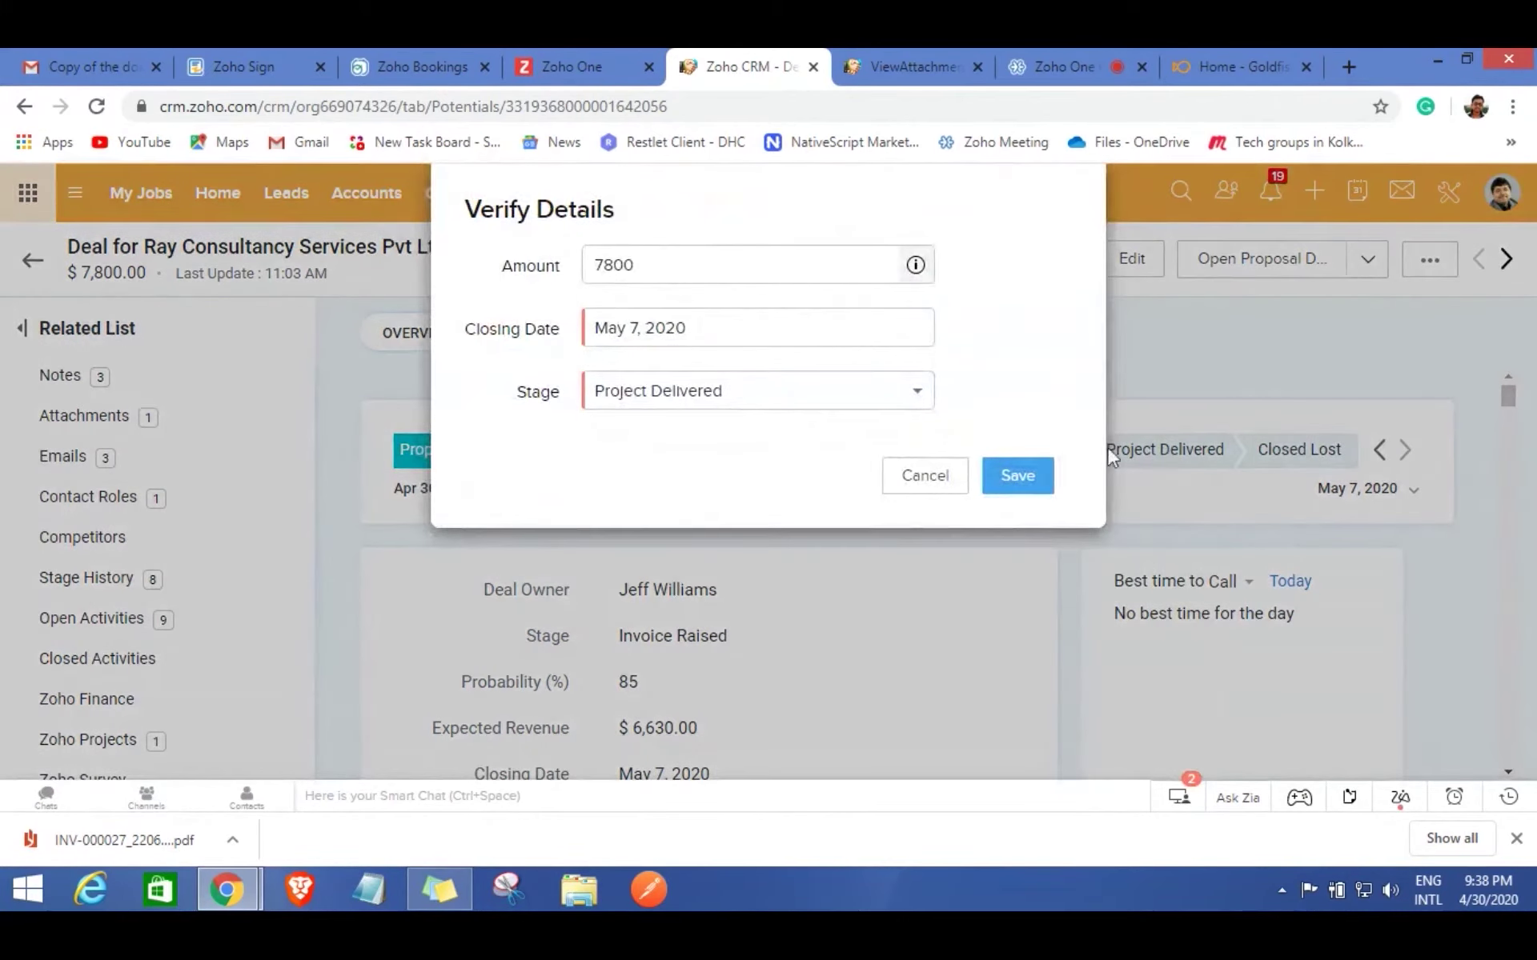
left_click(1018, 477)
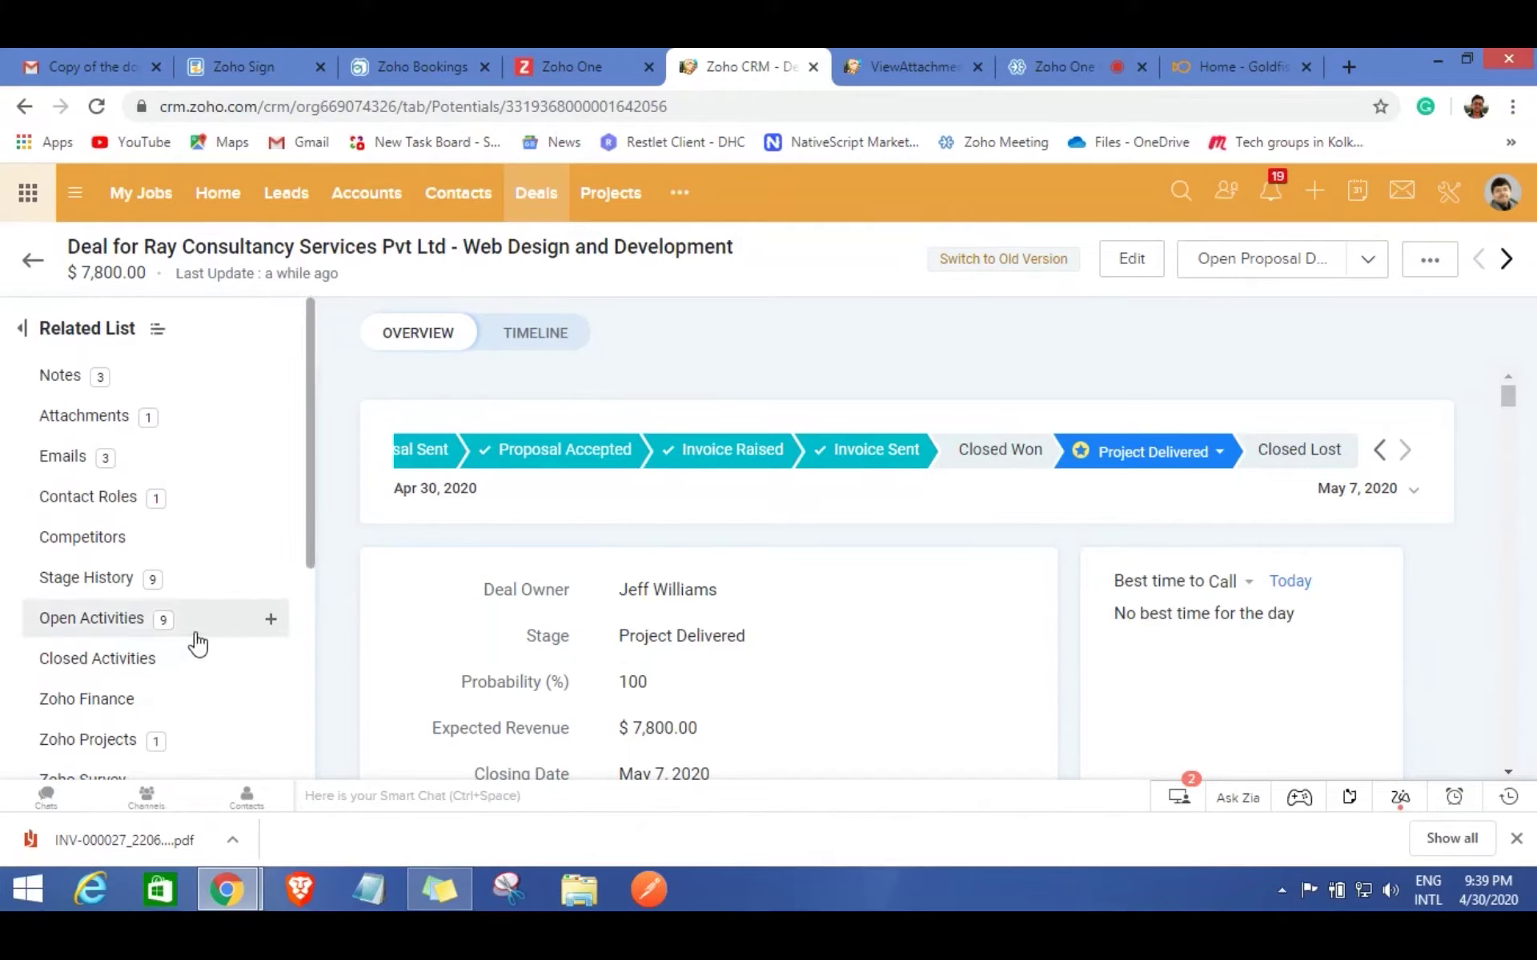
scroll(198, 643, "down", 2)
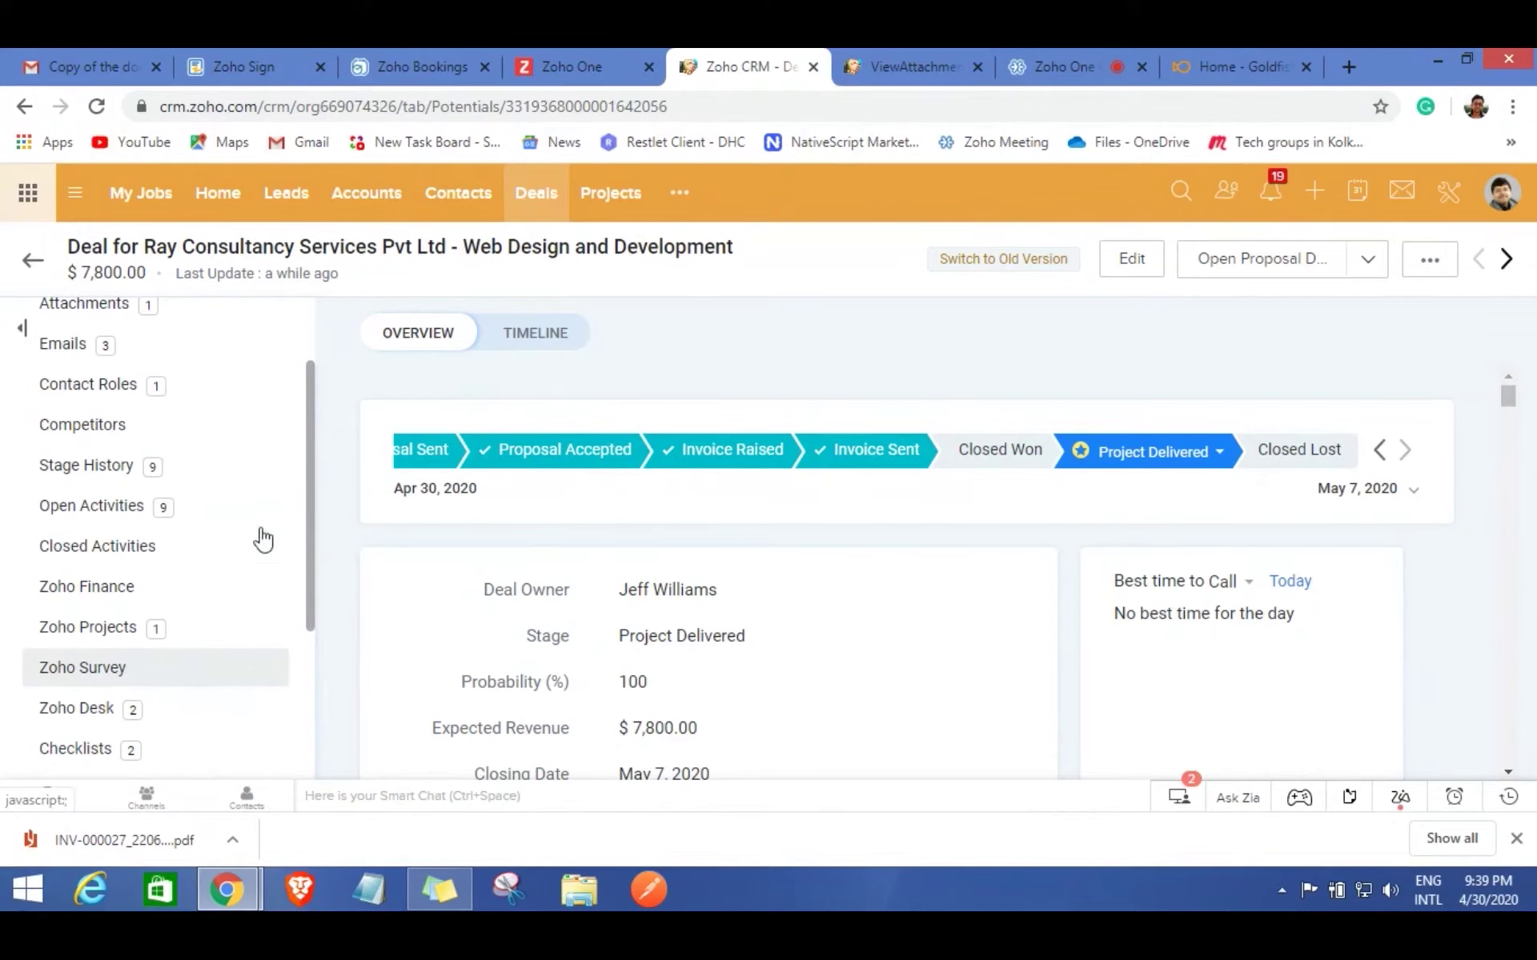
Choose the Customer Feedback Form survey and correct its link text, capitalising 'Submit'.
left_click(87, 674)
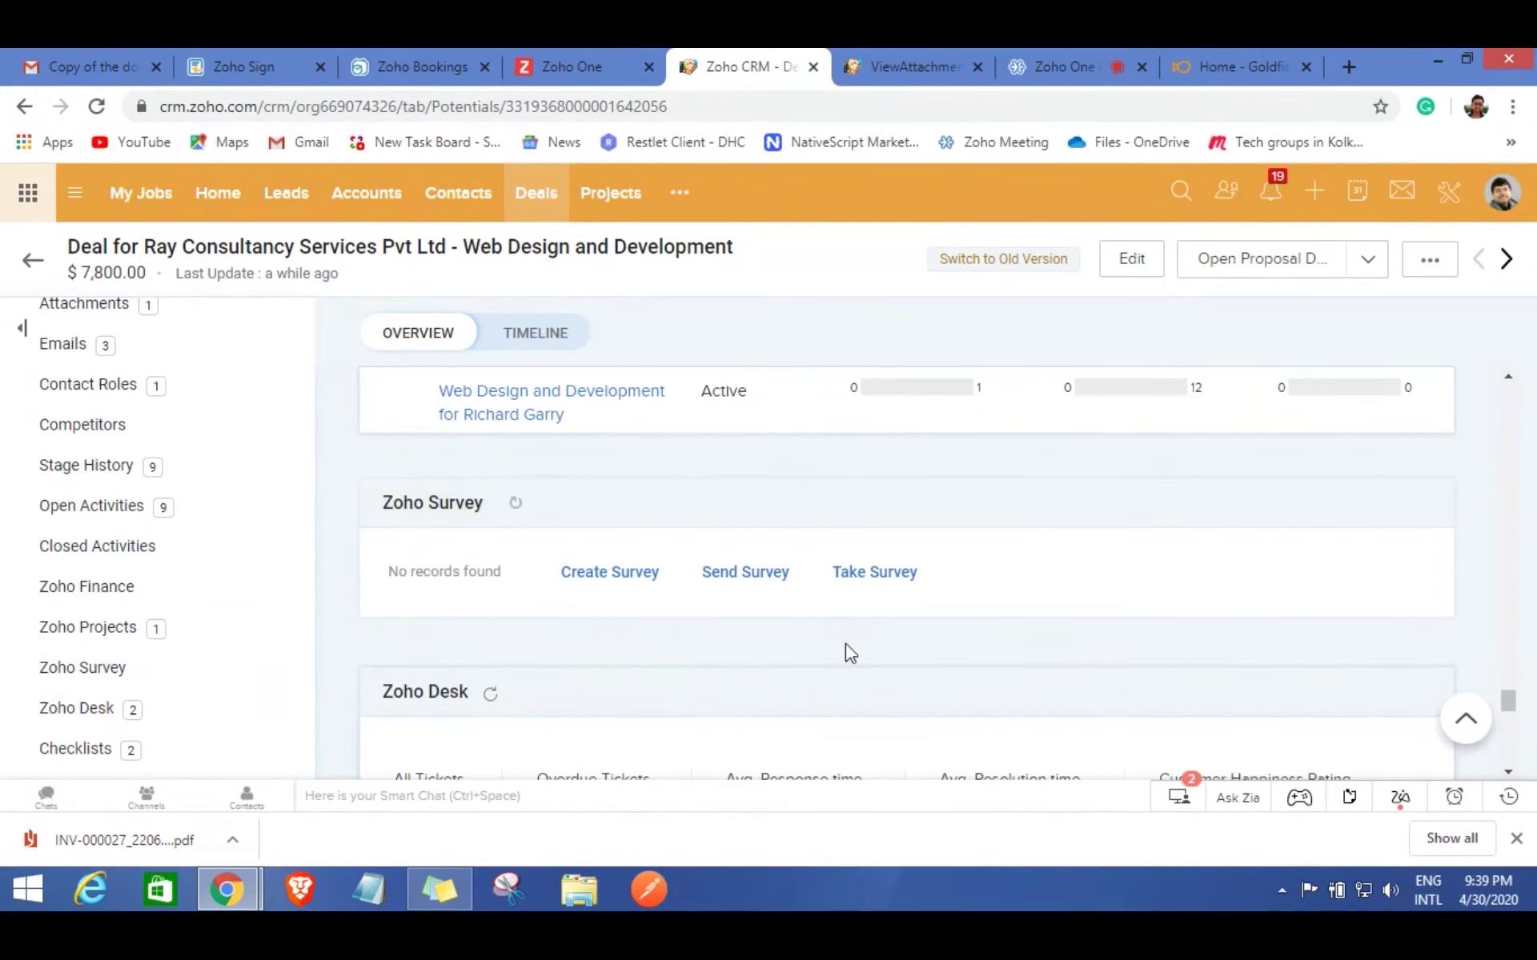
left_click(749, 576)
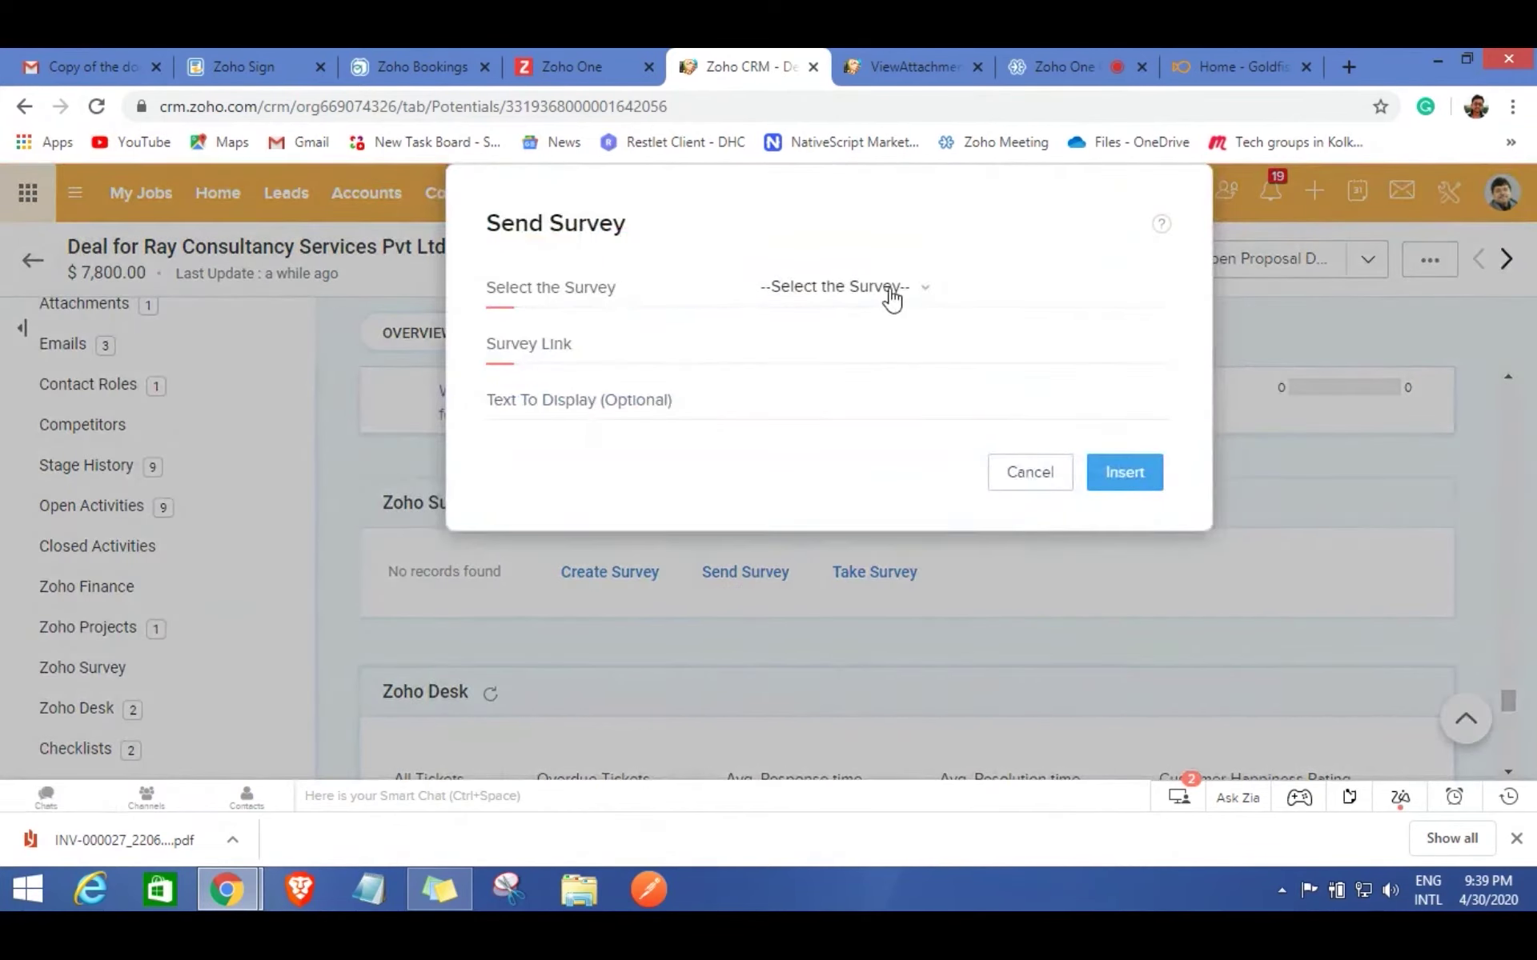
left_click(887, 292)
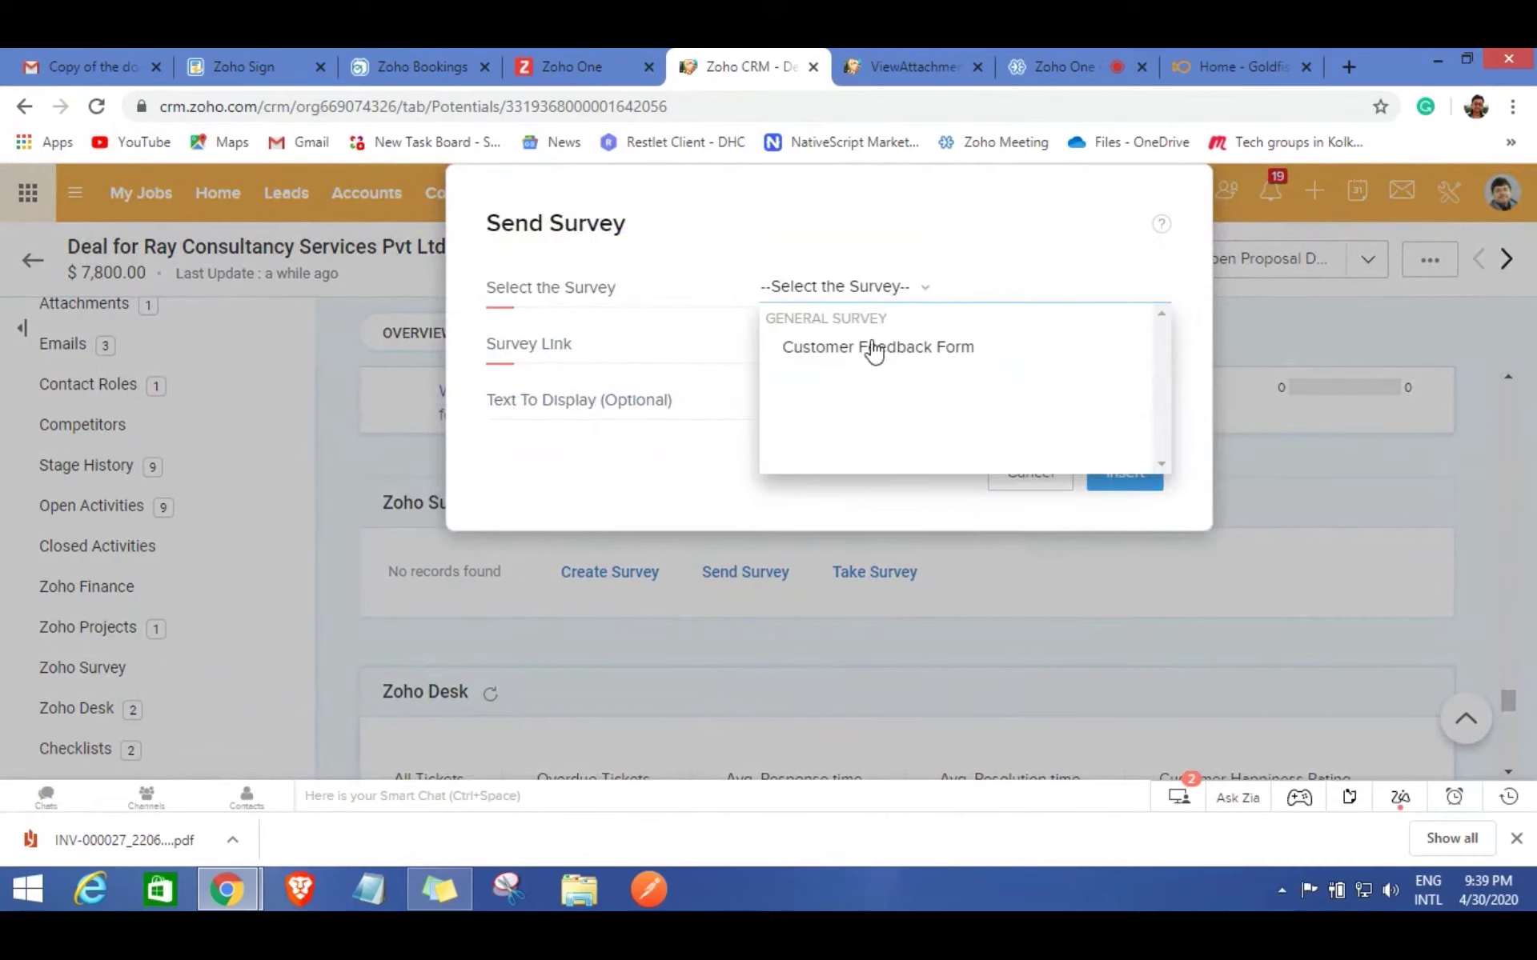
left_click(872, 350)
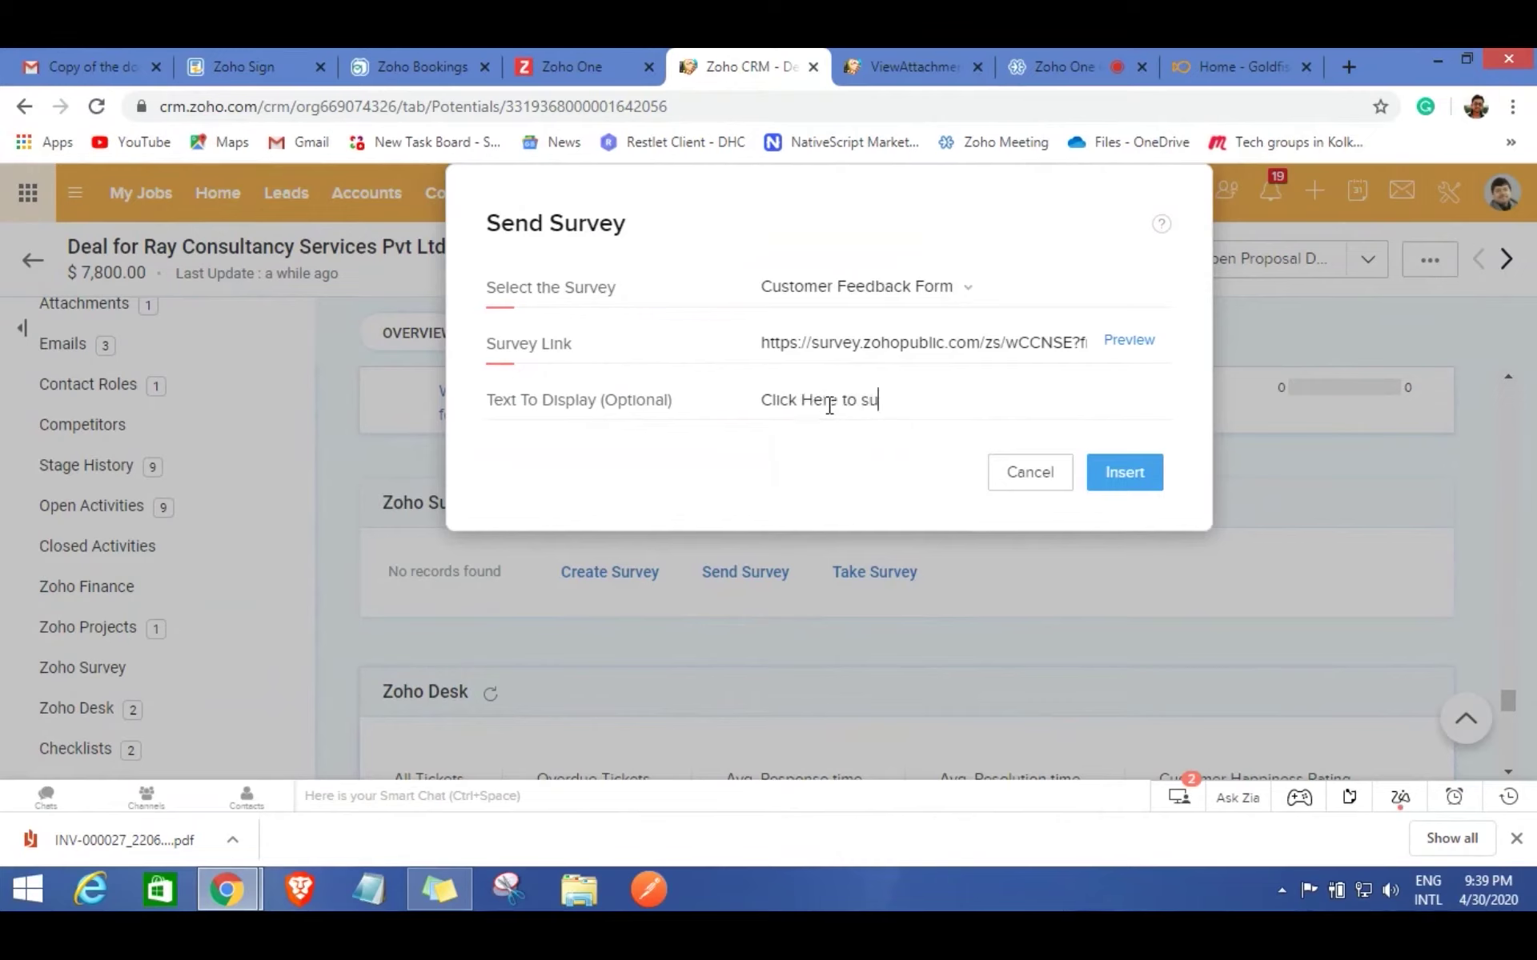
key("BackSpace")
left_click(870, 403)
key("BackSpace")
type("S")
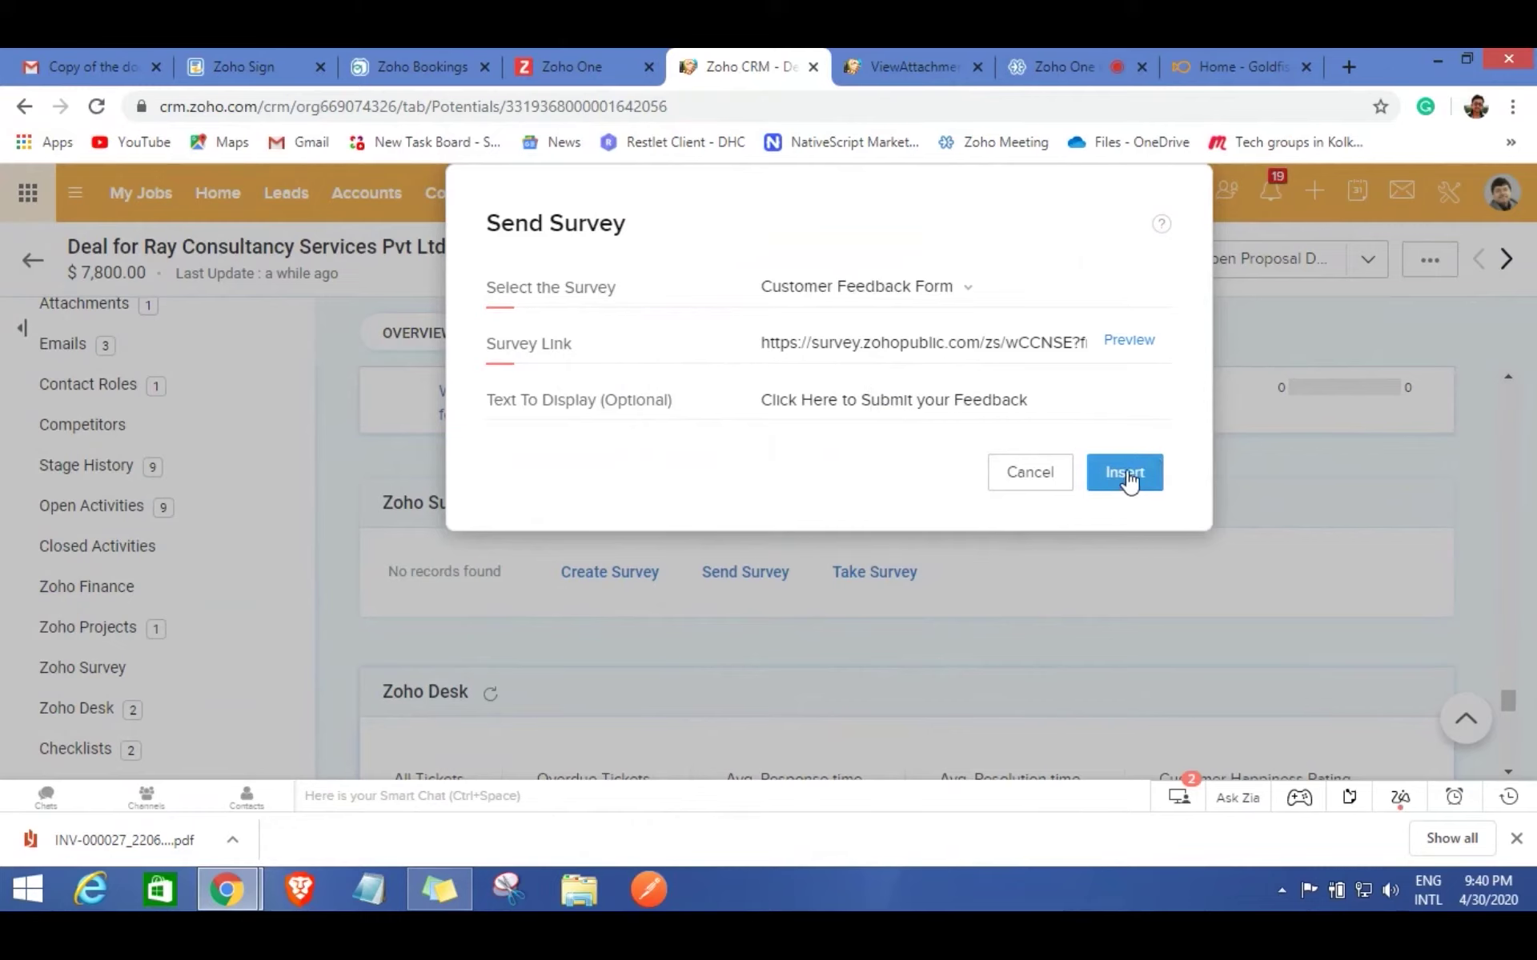
Insert the survey link into an email with subject 'Feedback' and send it.
left_click(1127, 474)
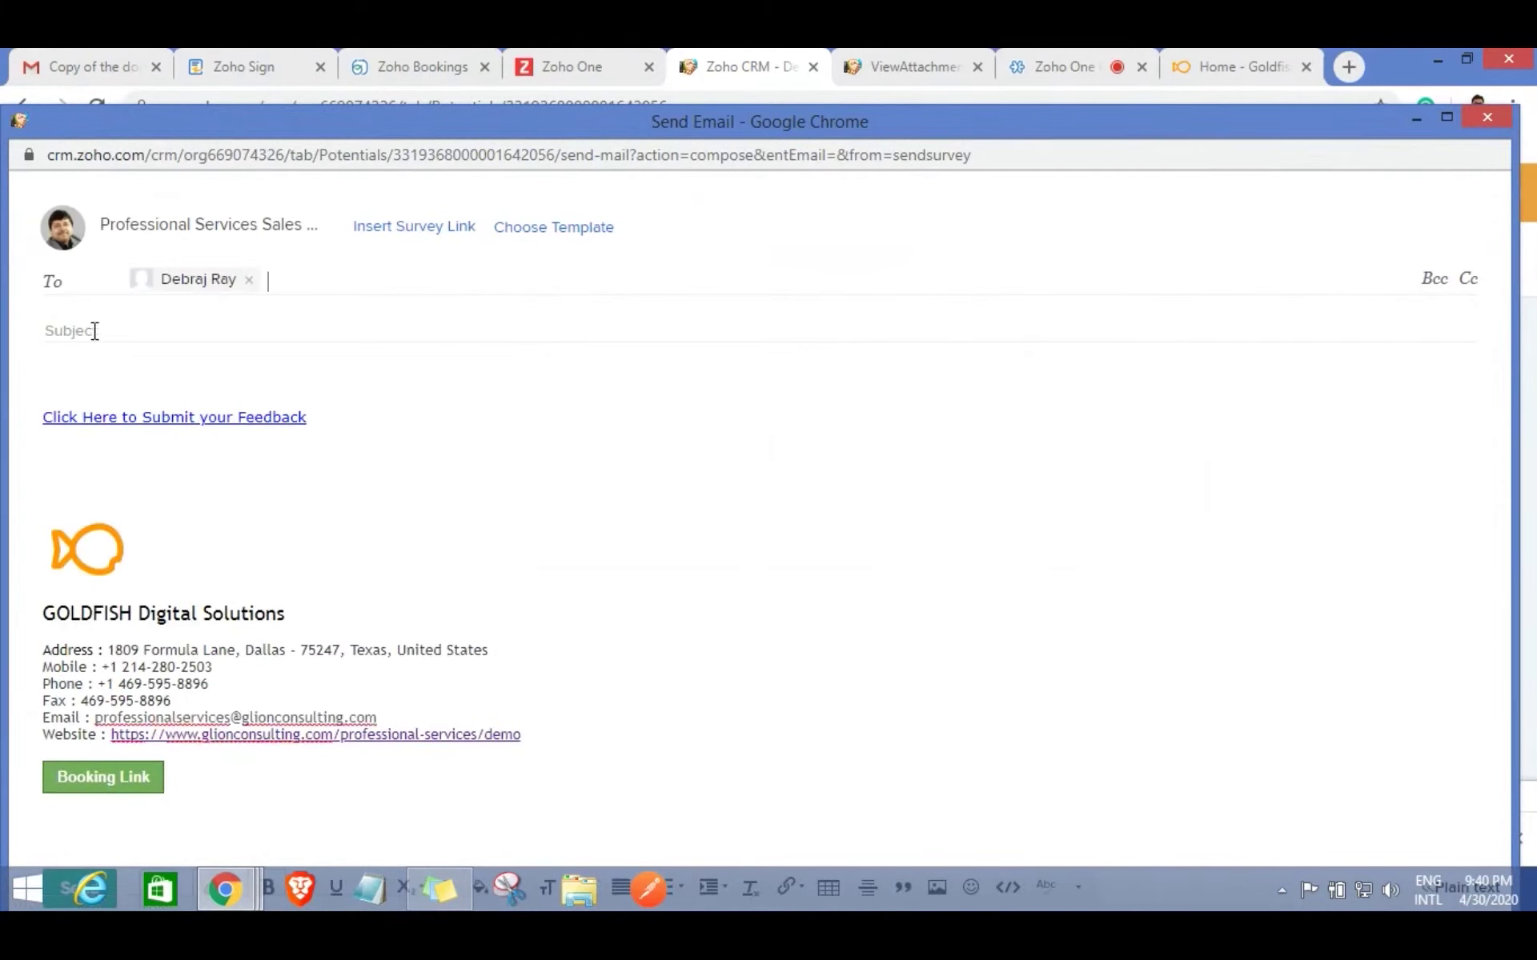
type("Feedback")
left_click_drag(1137, 115, 1140, 50)
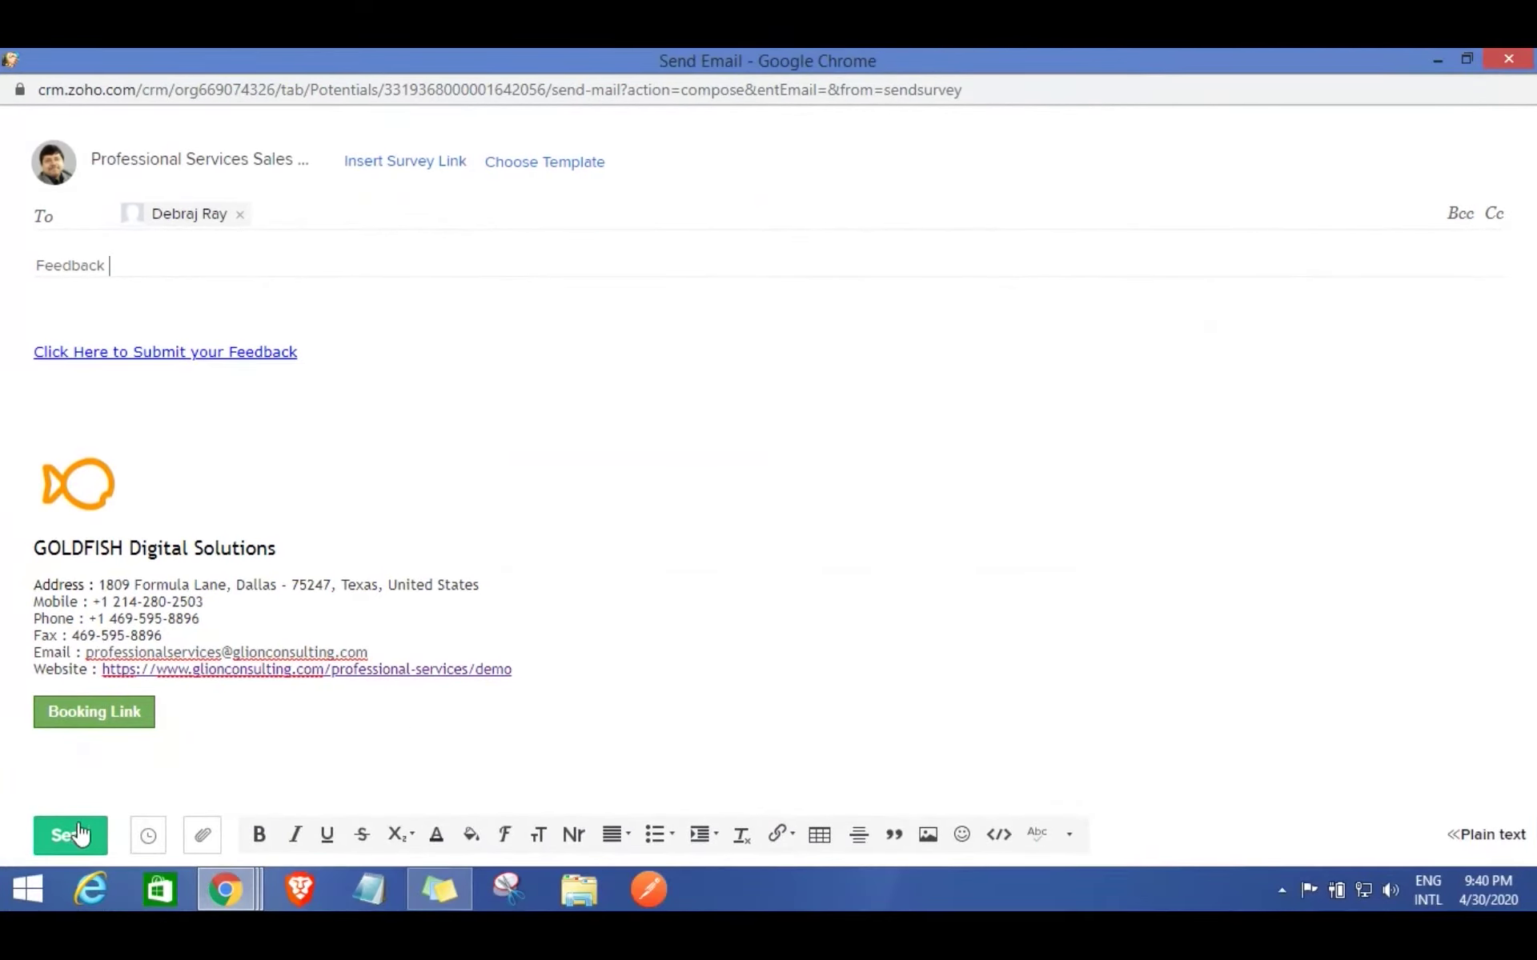
left_click(79, 835)
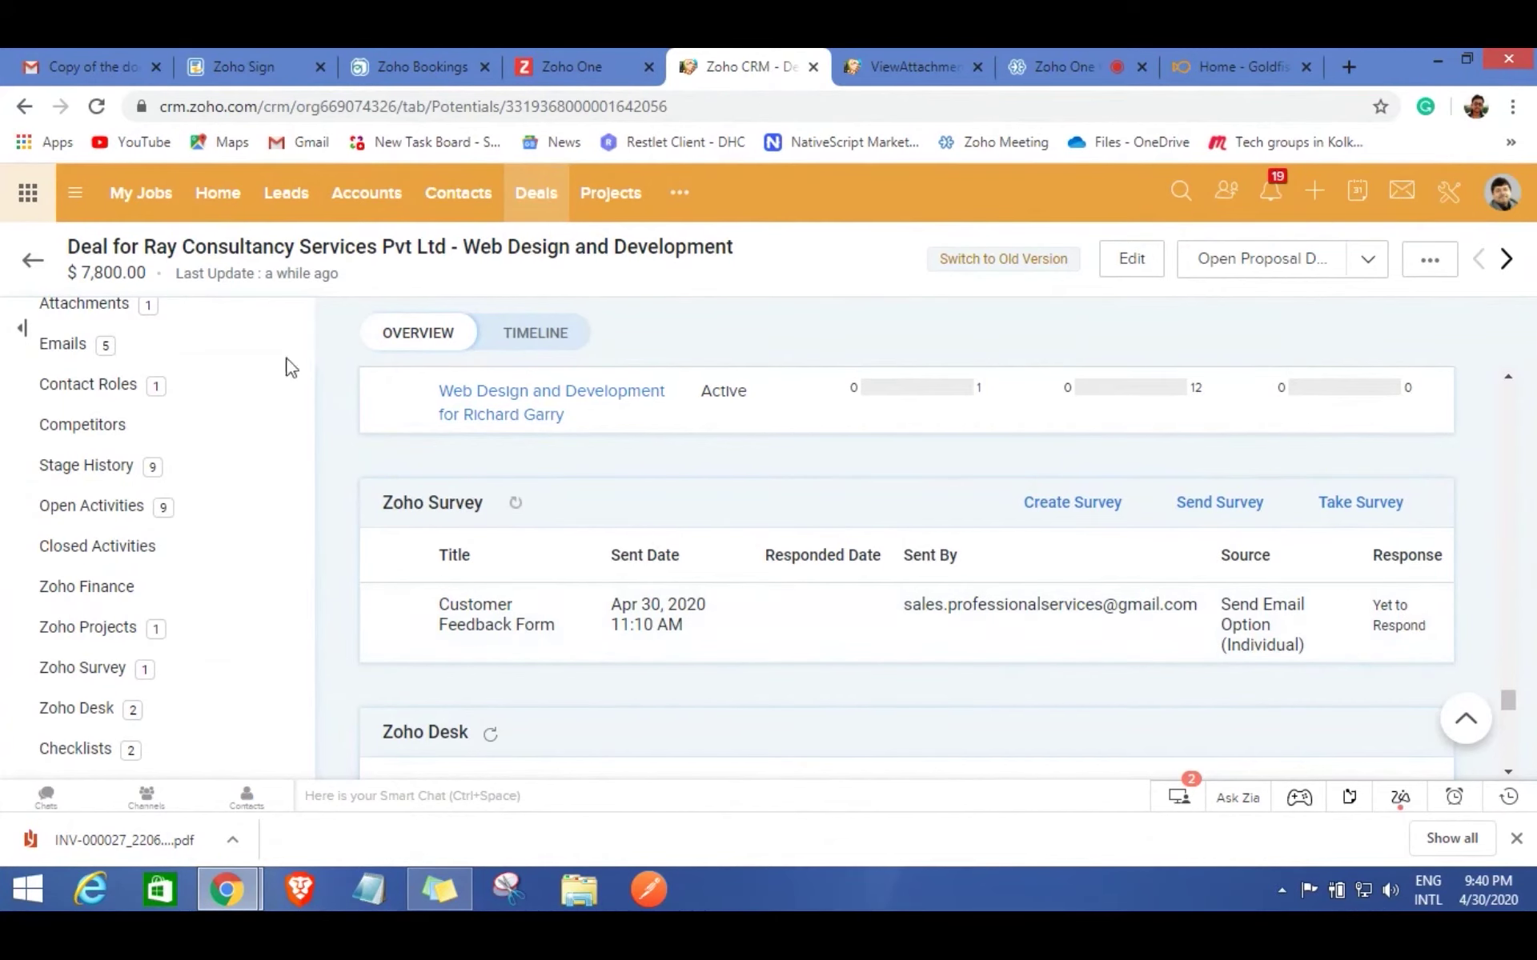
left_click(70, 57)
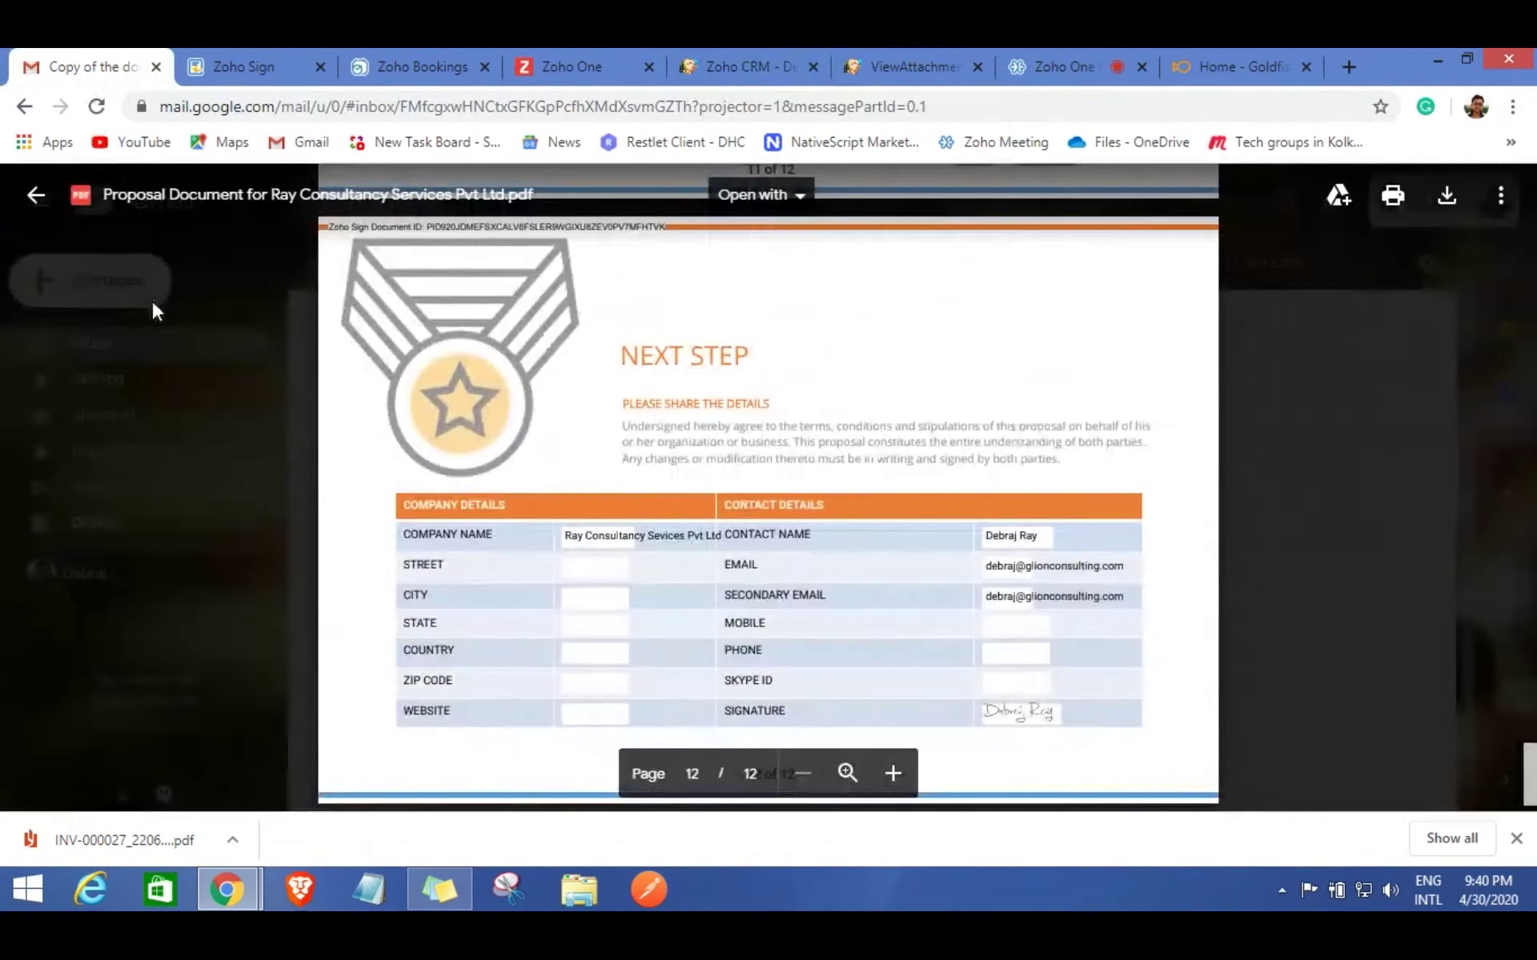
Close the proposal preview, open the Feedback email from the inbox, and follow its survey link.
left_click(35, 195)
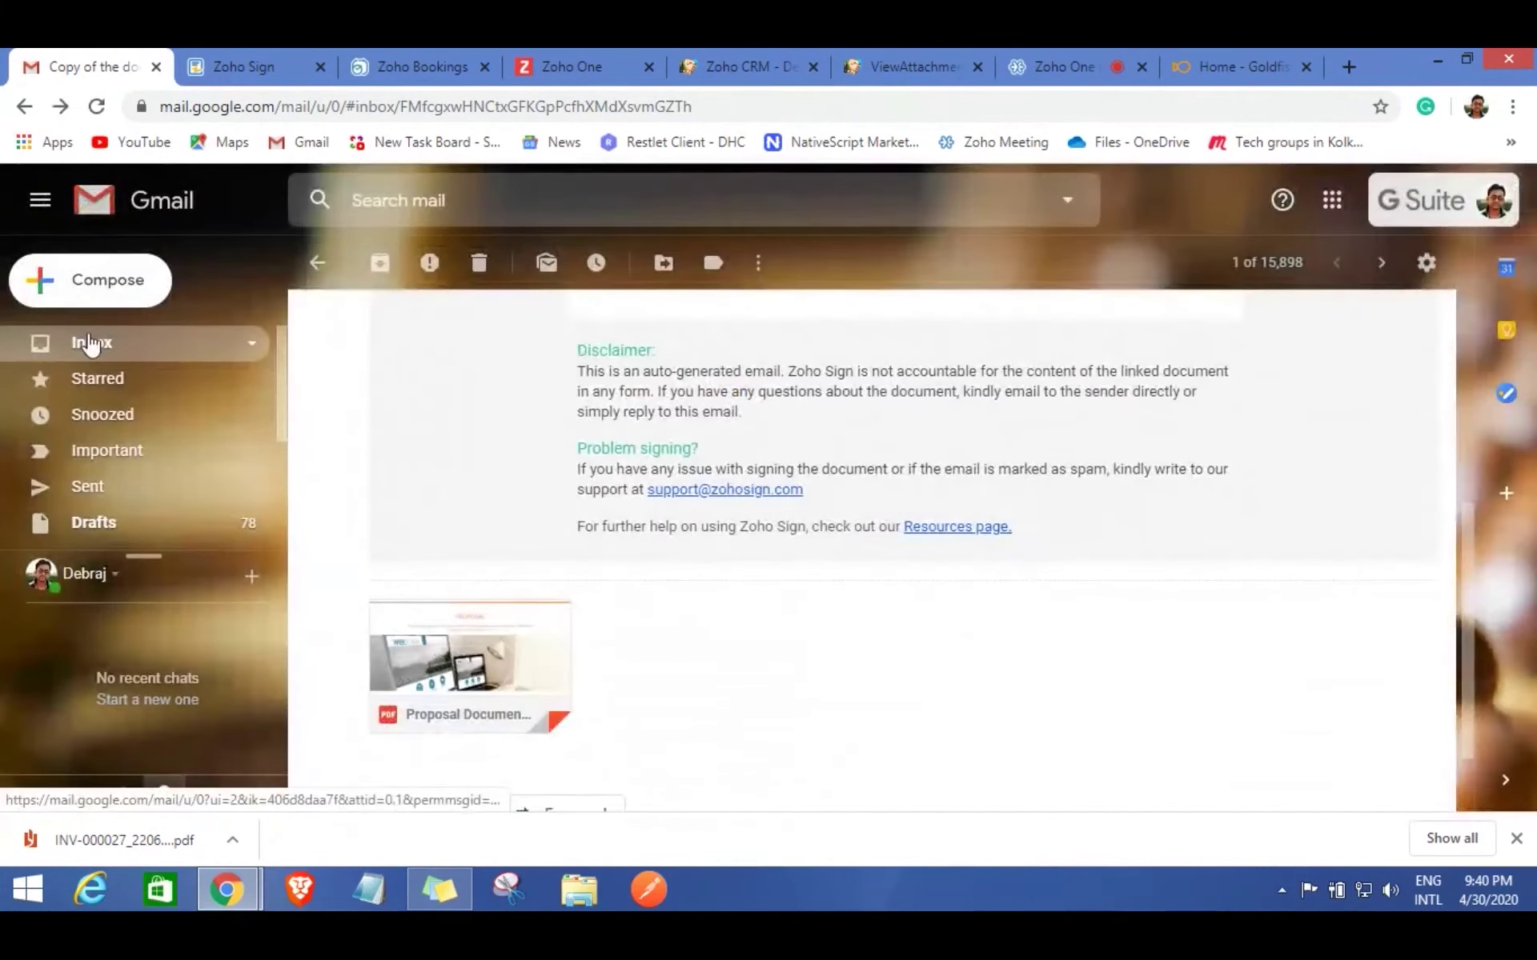
left_click(86, 342)
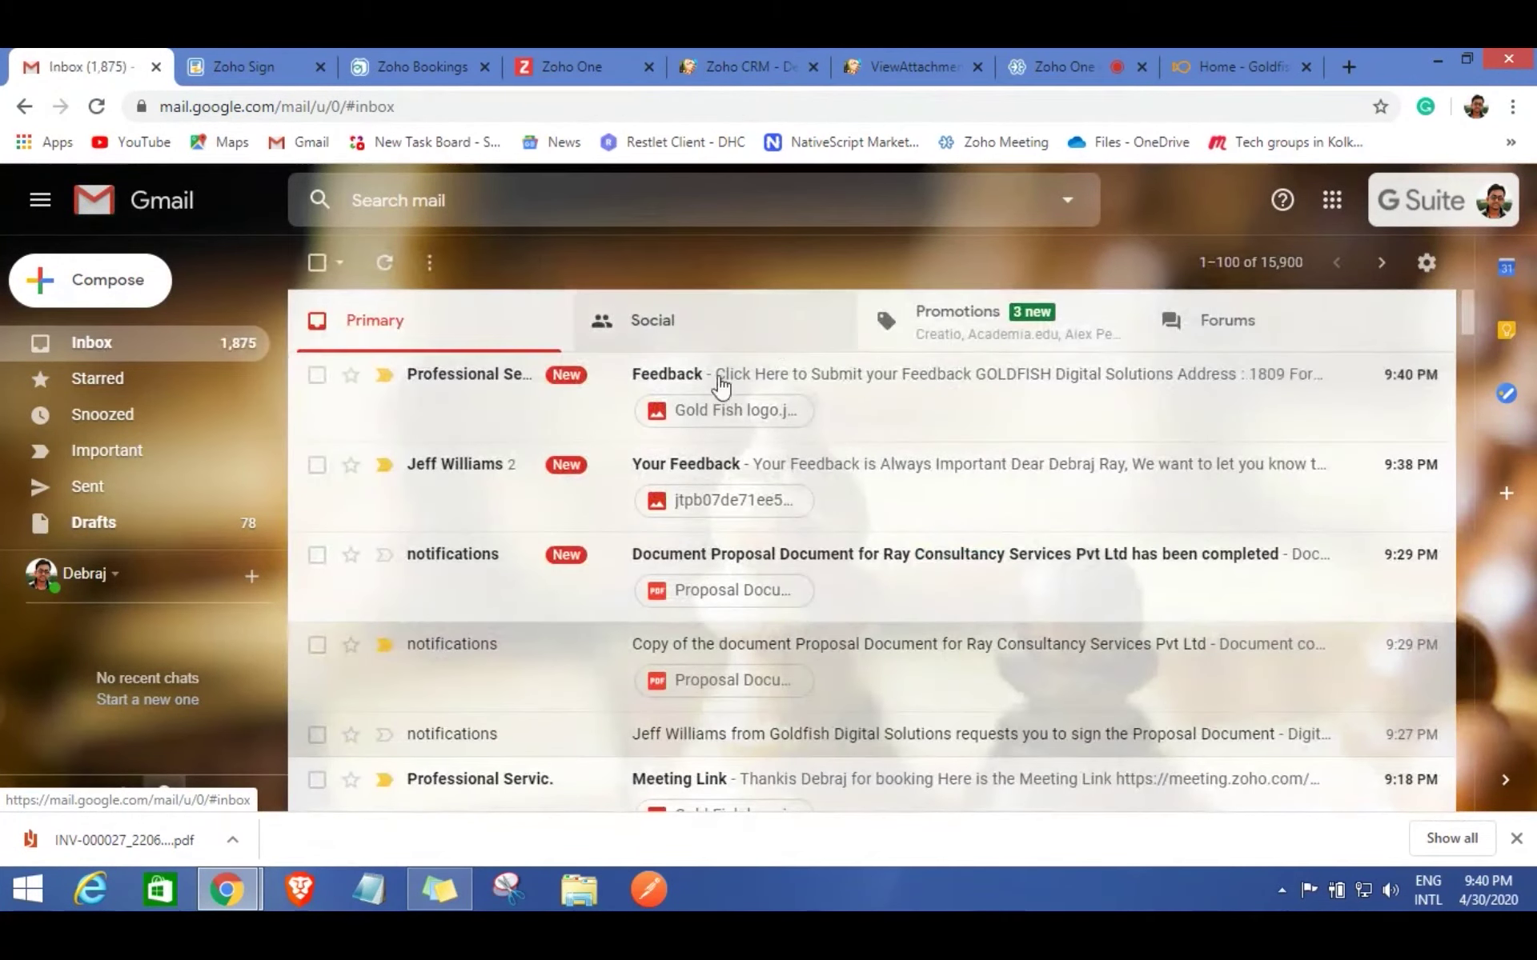
left_click(759, 385)
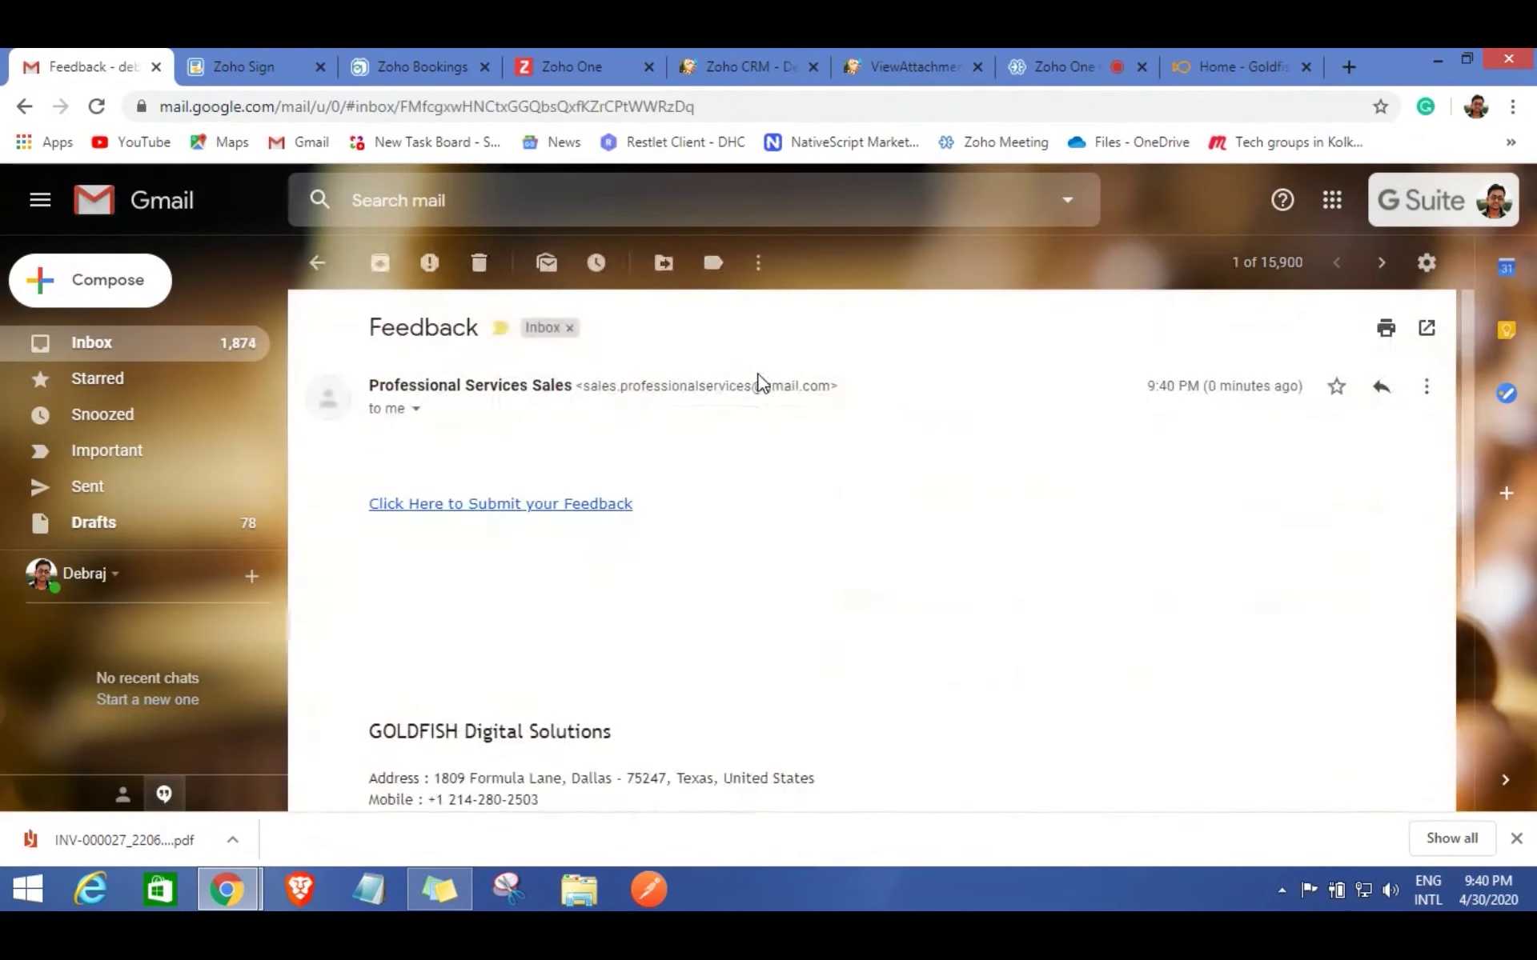
left_click(542, 506)
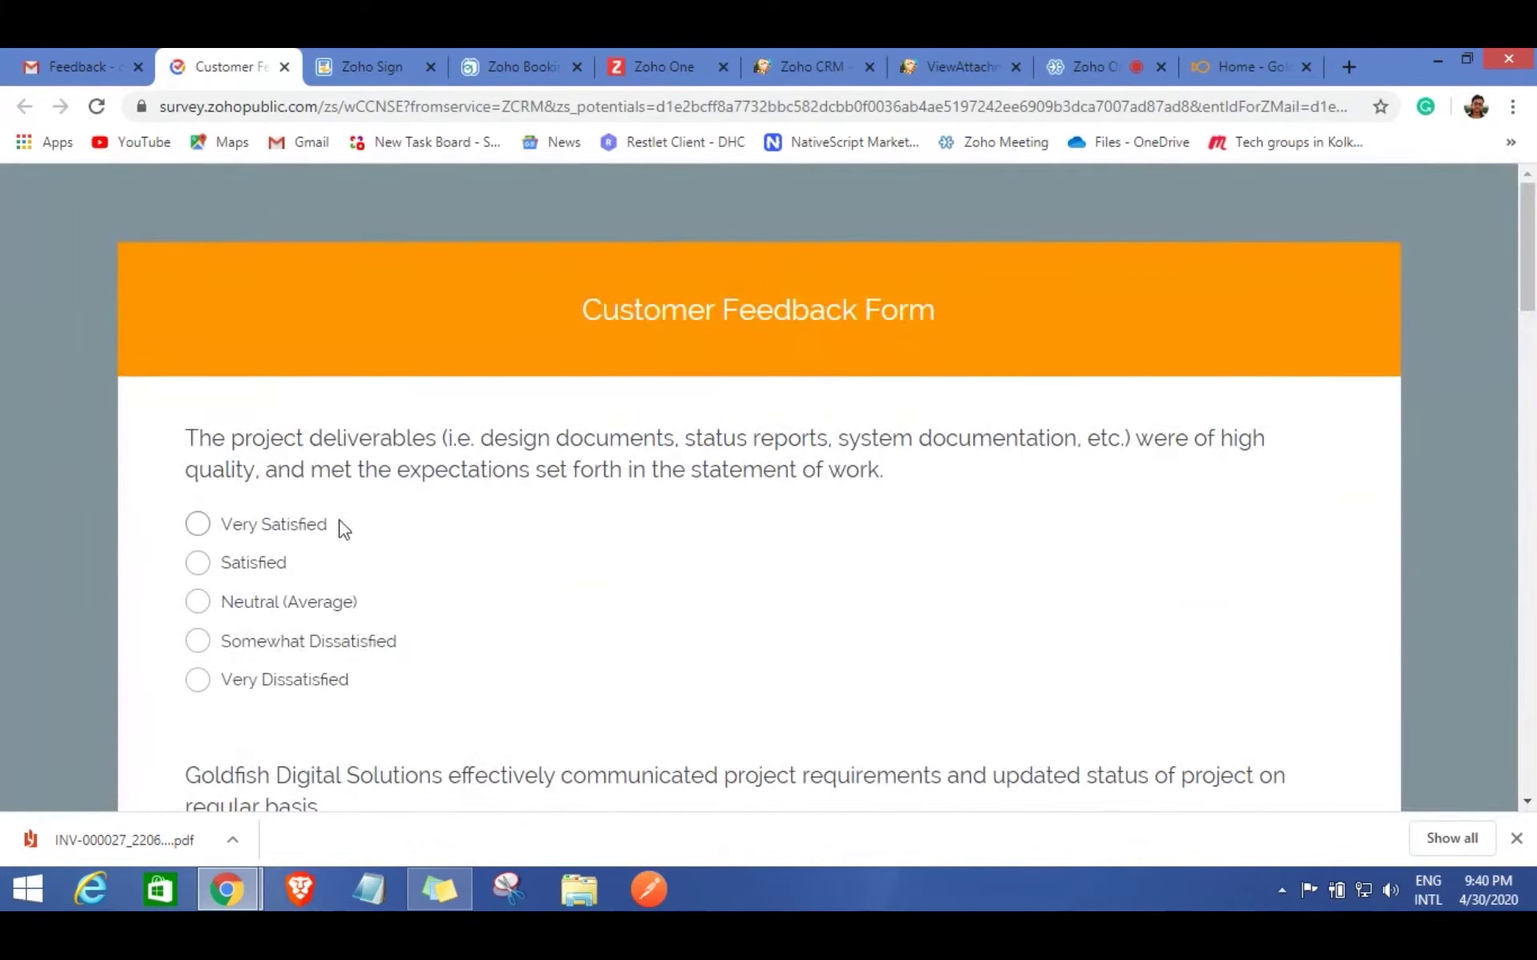
Rate deliverables, communication, teamwork, expertise and knowledge transfer as Very Satisfied.
left_click(200, 528)
scroll(547, 605, "down", 3)
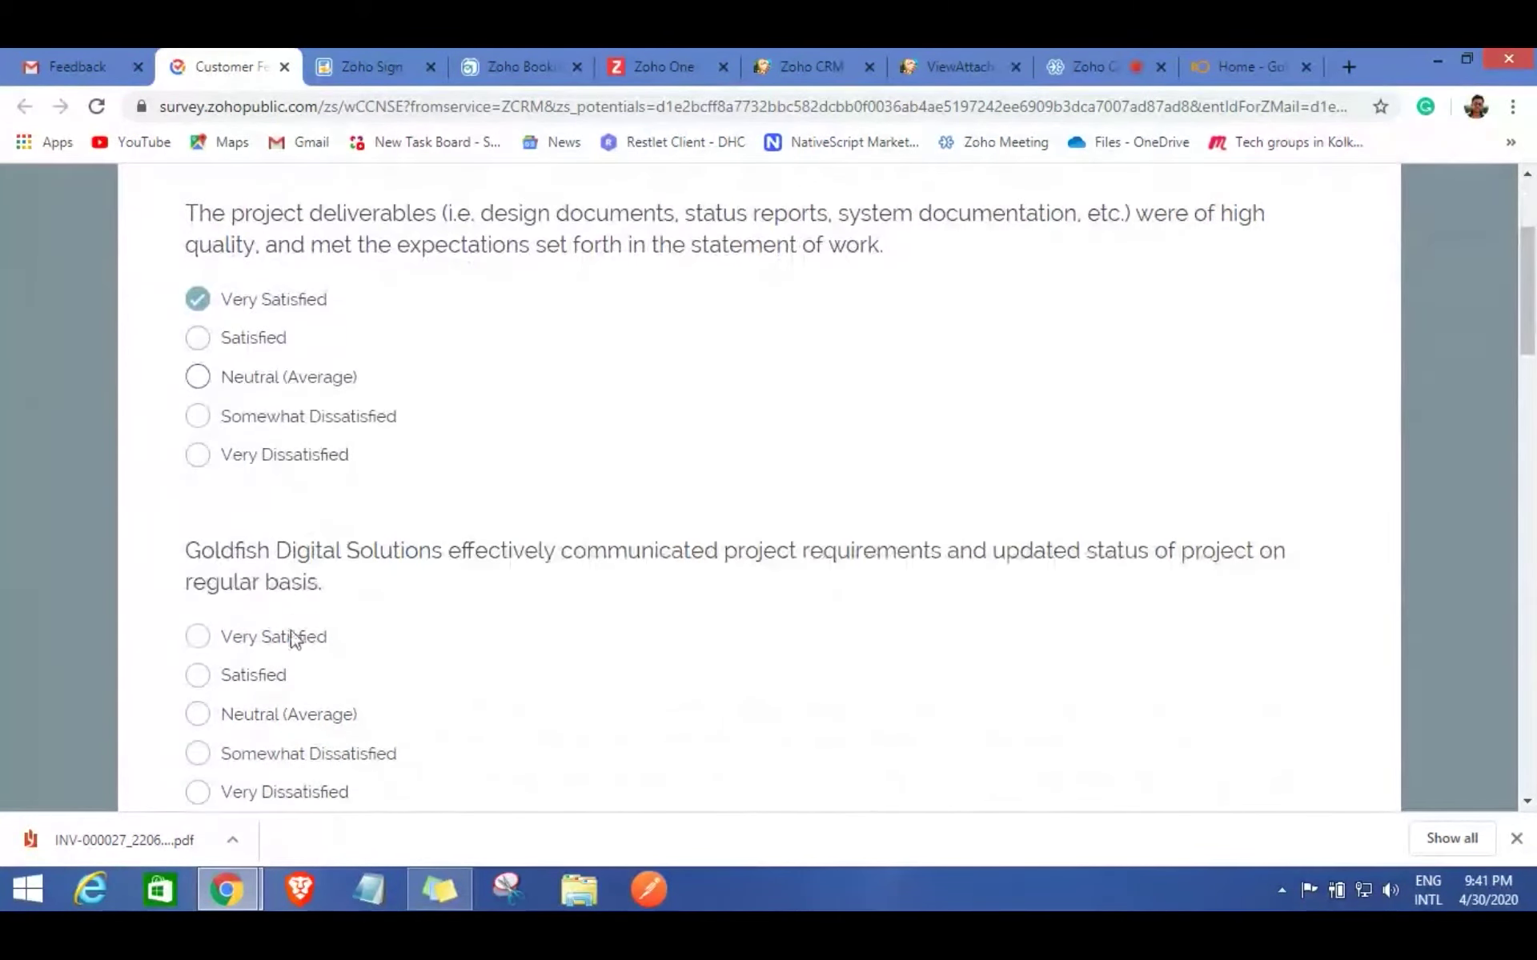
left_click(198, 636)
scroll(567, 628, "down", 4)
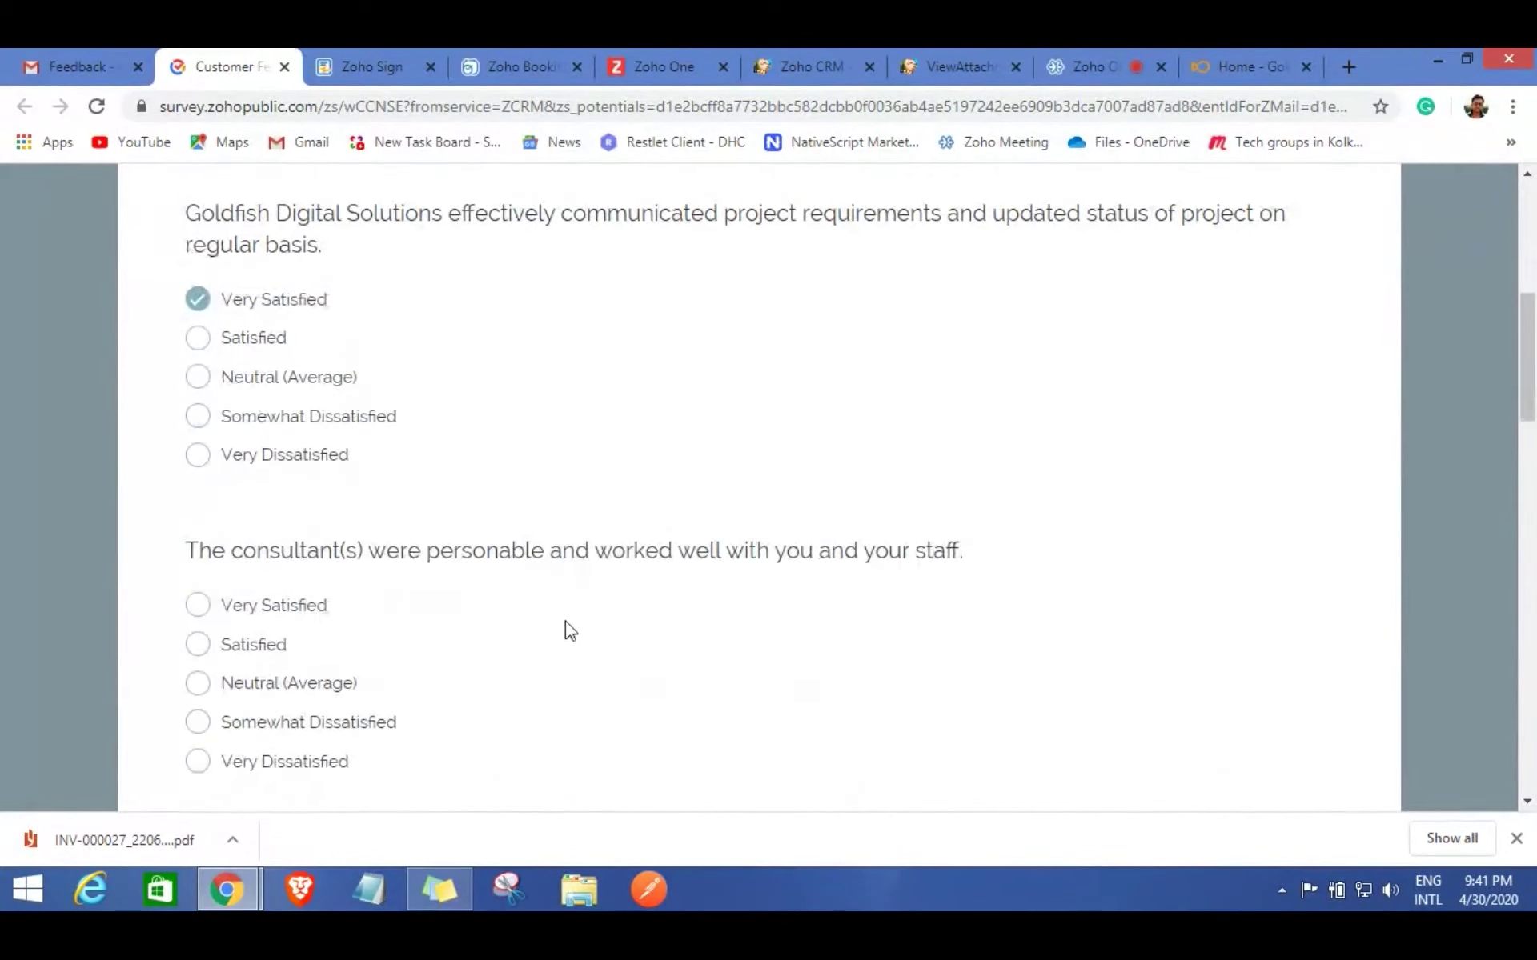
left_click(196, 612)
scroll(604, 597, "down", 4)
left_click(196, 574)
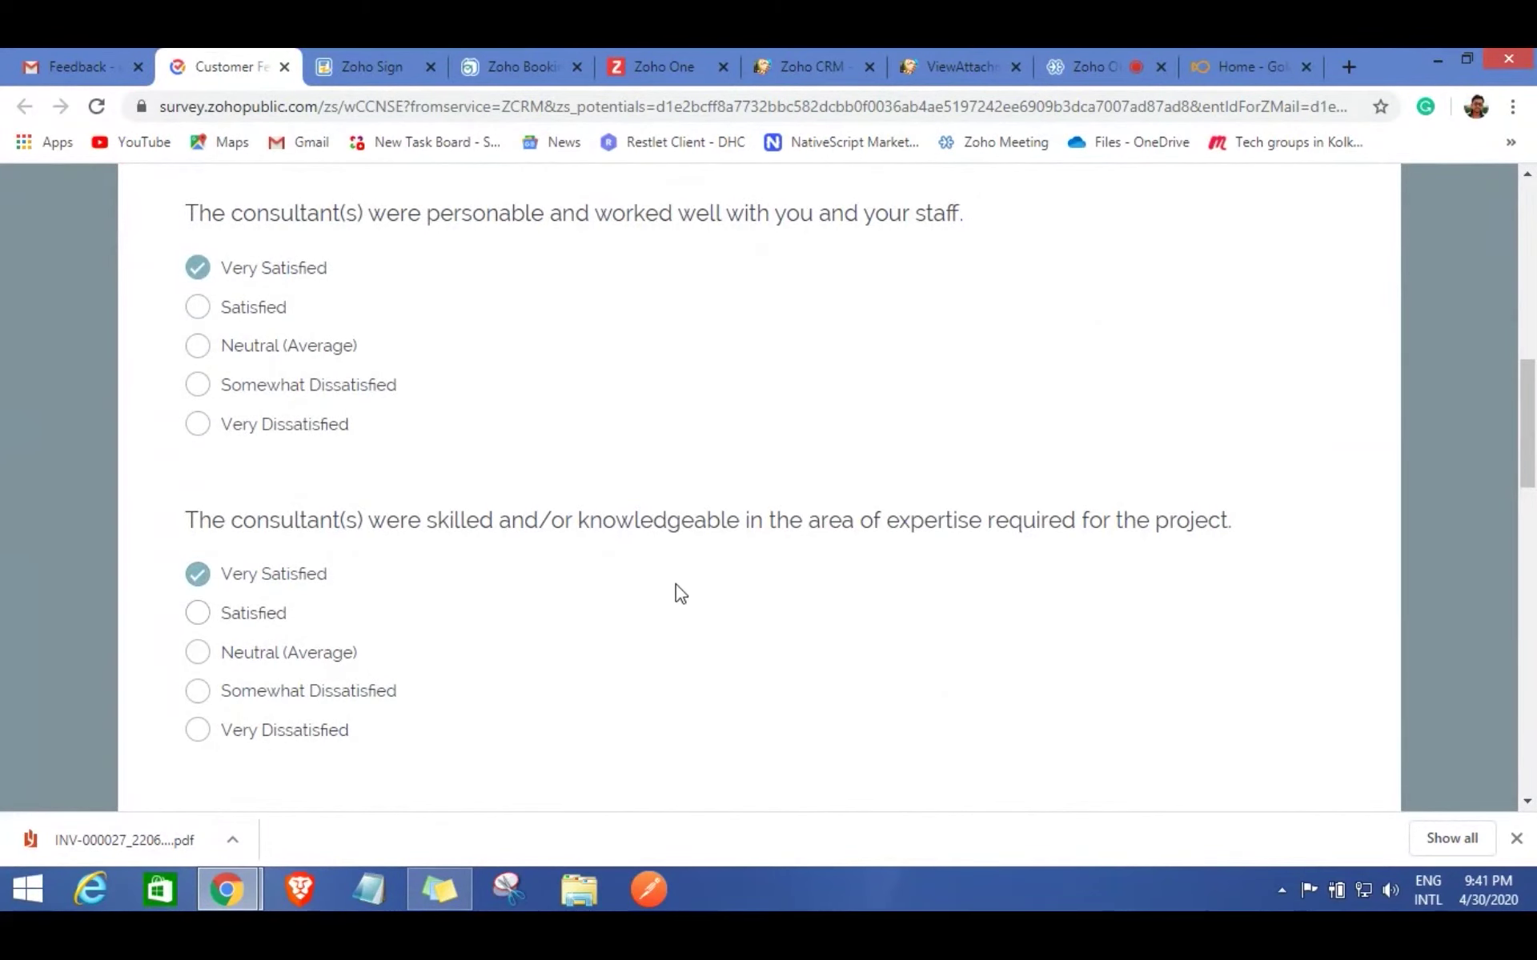
scroll(676, 593, "down", 4)
left_click(212, 546)
scroll(909, 552, "down", 4)
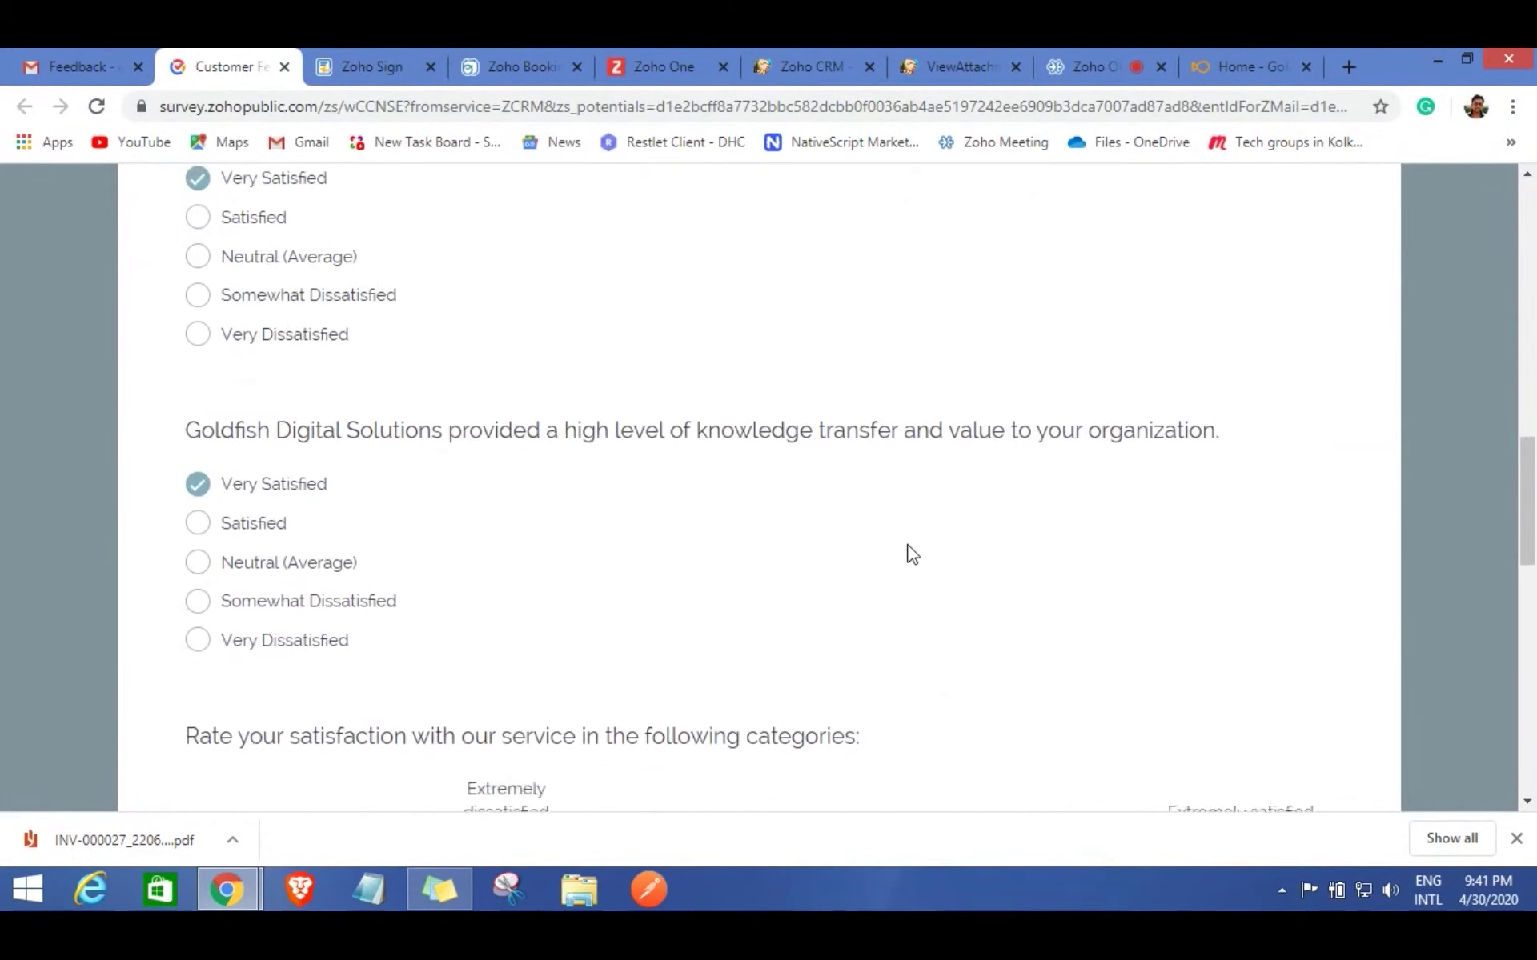
scroll(833, 602, "down", 2)
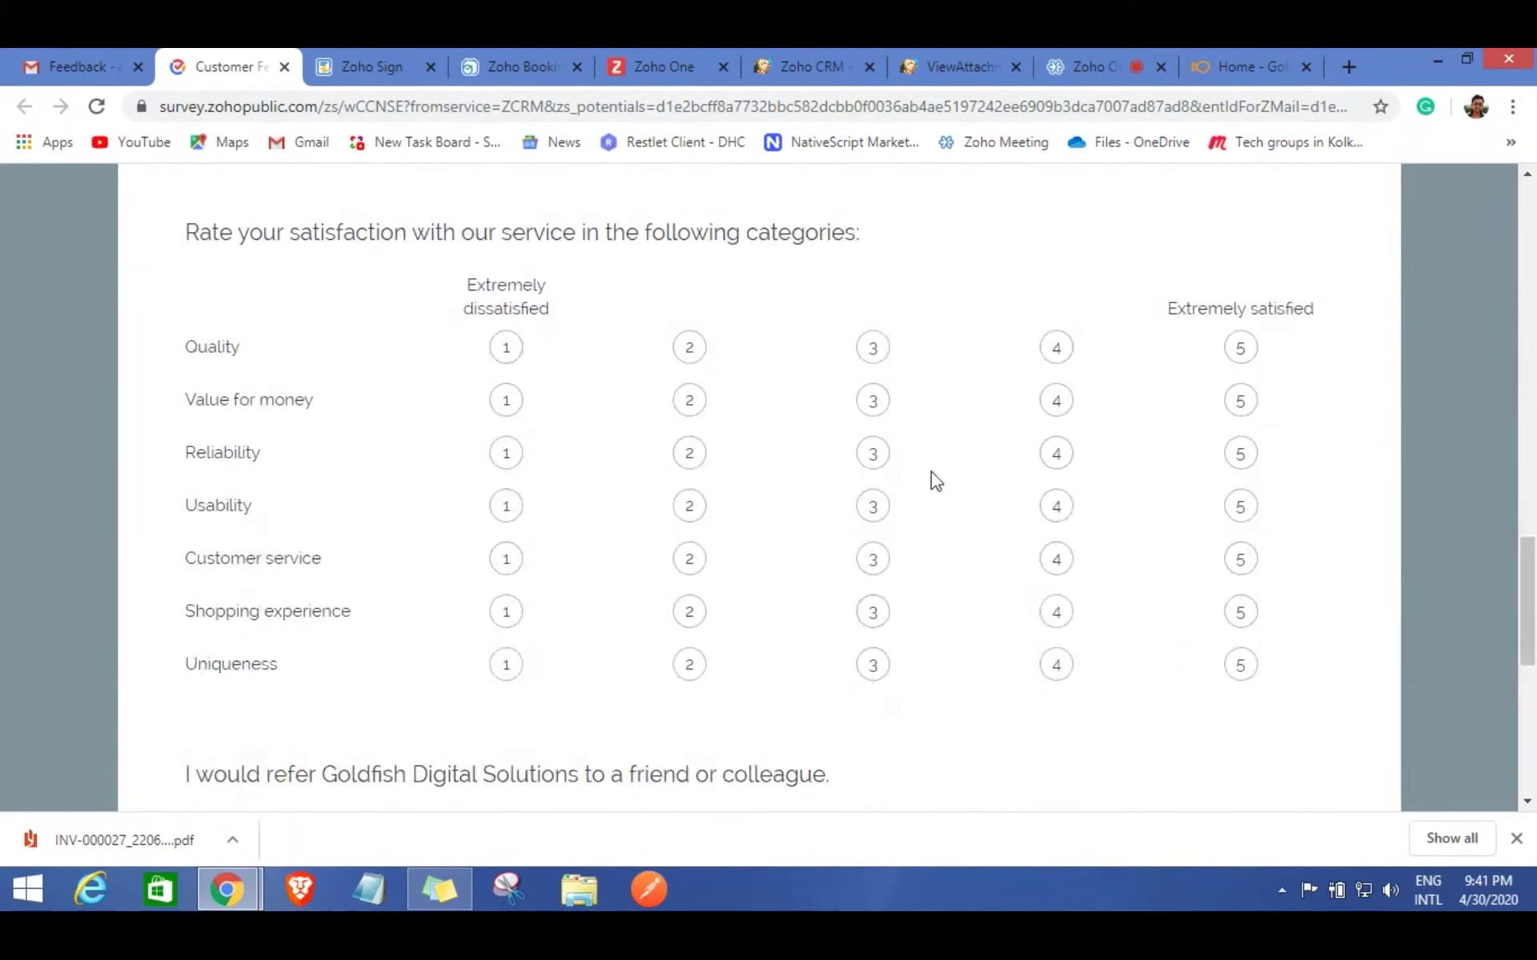
Give Quality, Value for money, Reliability, Usability, Customer service, Shopping experience and Uniqueness a 5.
left_click(1241, 352)
left_click(1241, 400)
left_click(1240, 453)
left_click(1240, 507)
left_click(1241, 559)
left_click(1241, 612)
left_click(1240, 664)
scroll(808, 476, "down", 4)
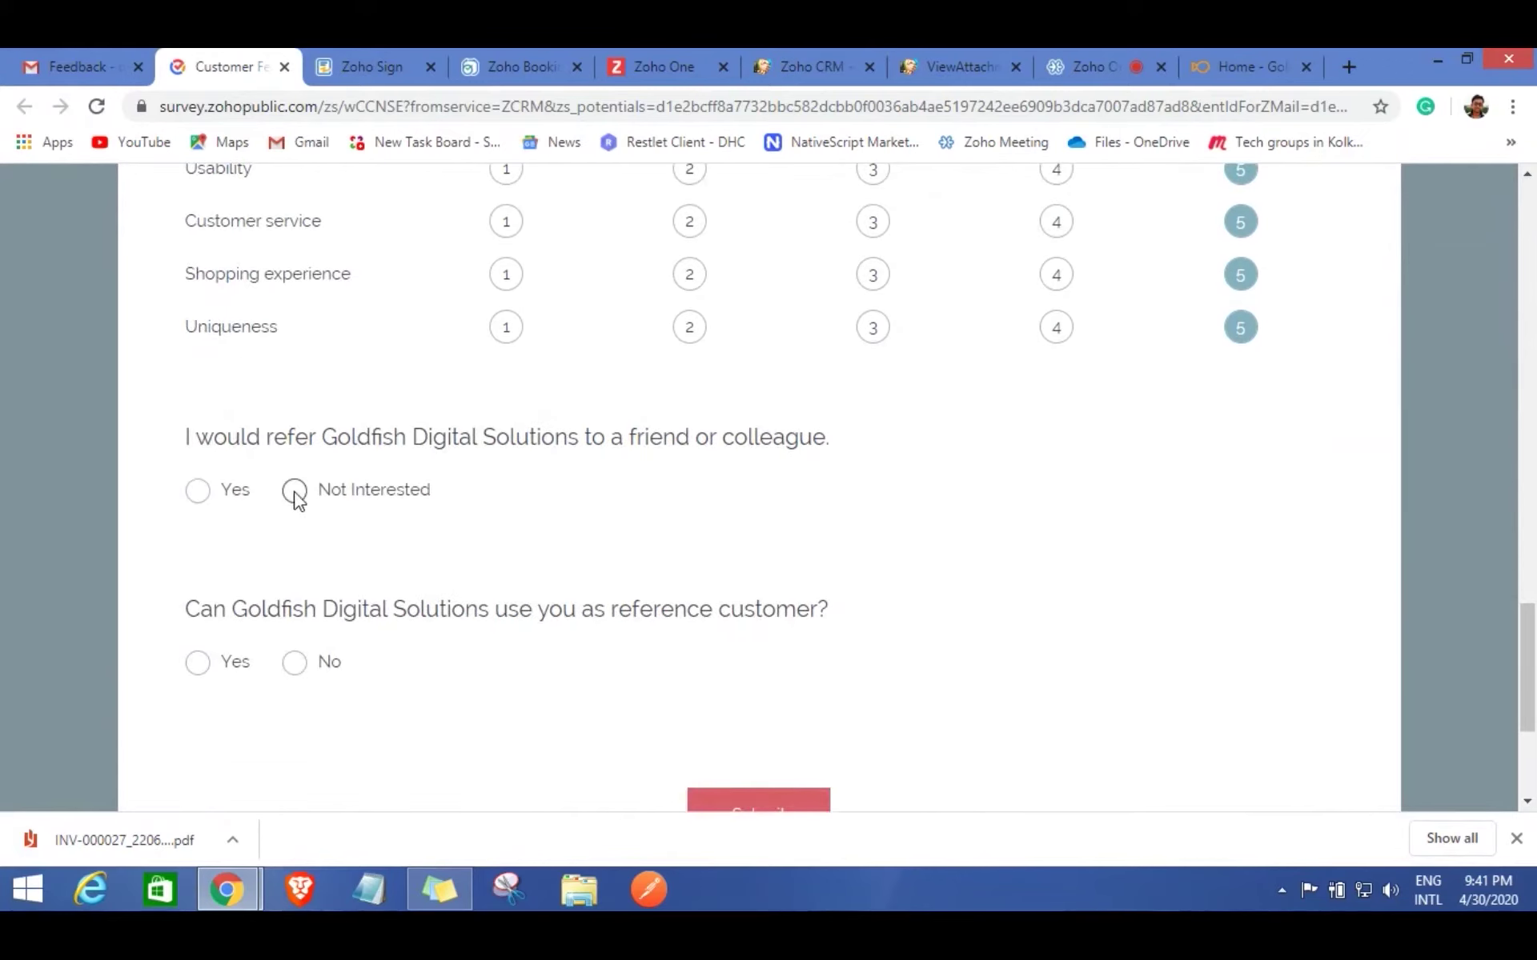
Answer Yes to referring and being a reference, give a score of 10, and submit.
left_click(199, 492)
scroll(561, 573, "down", 1)
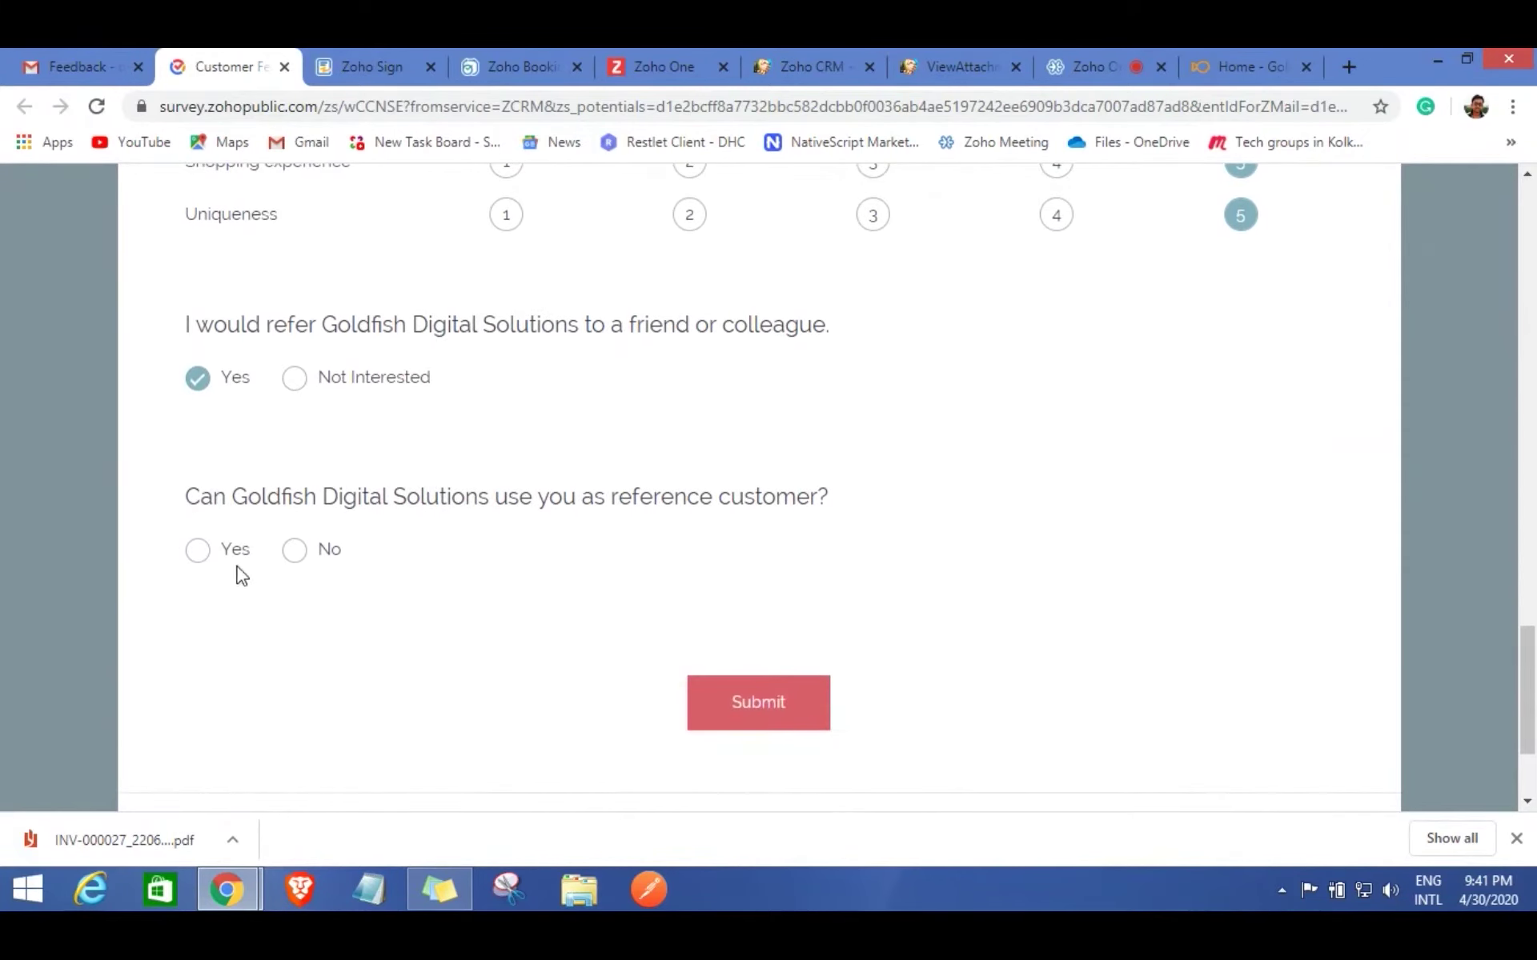
left_click(197, 550)
scroll(865, 675, "down", 2)
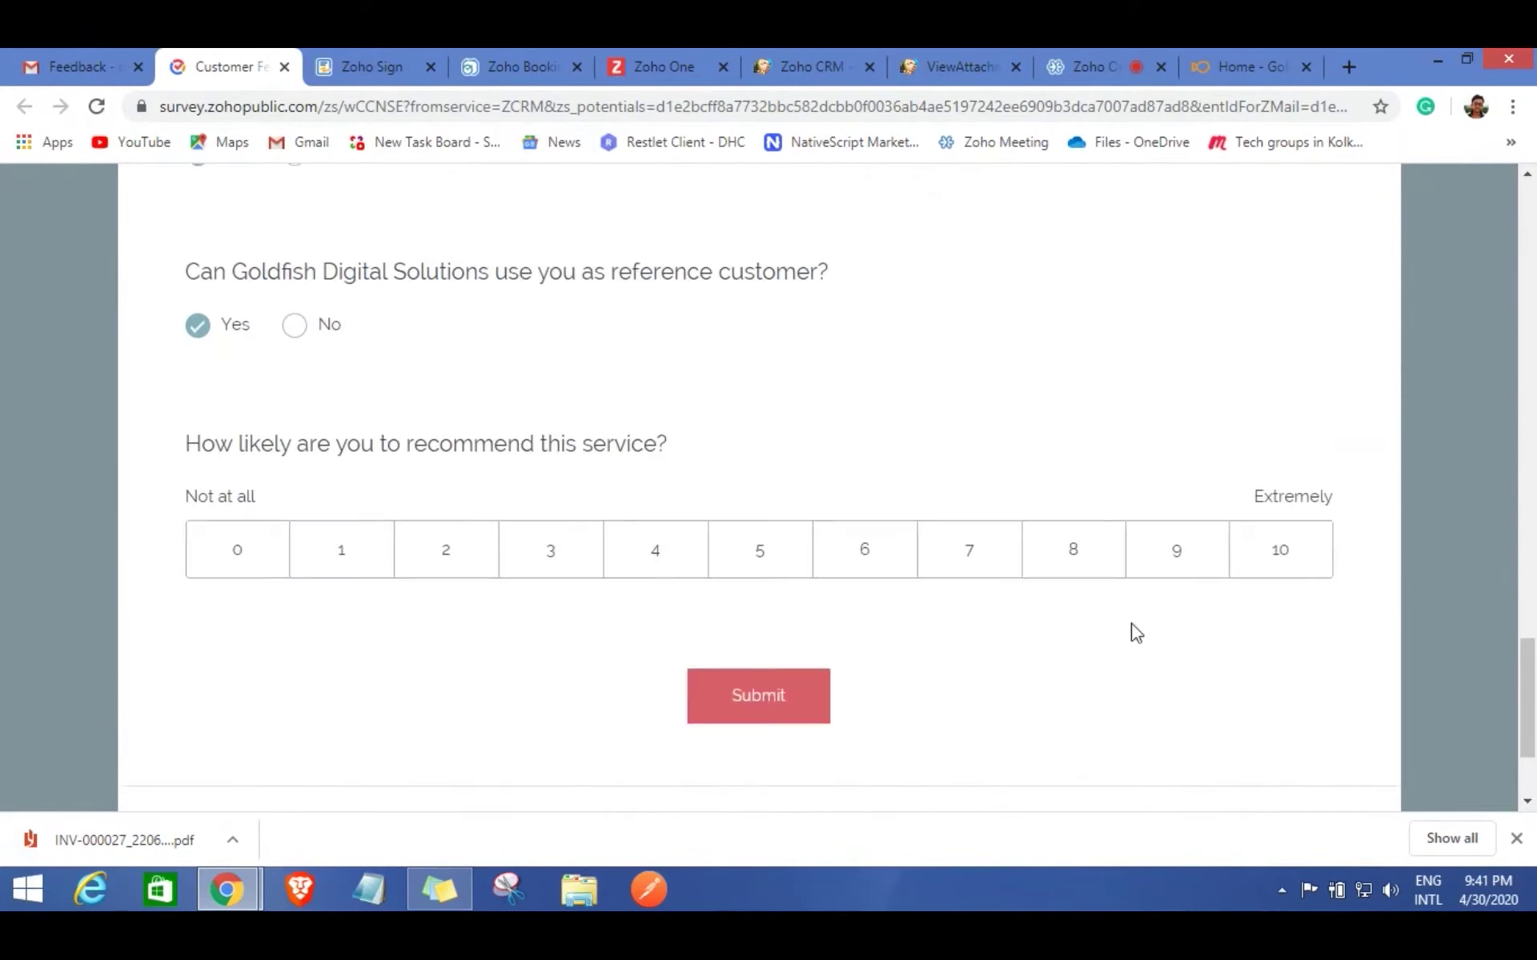
left_click(1275, 553)
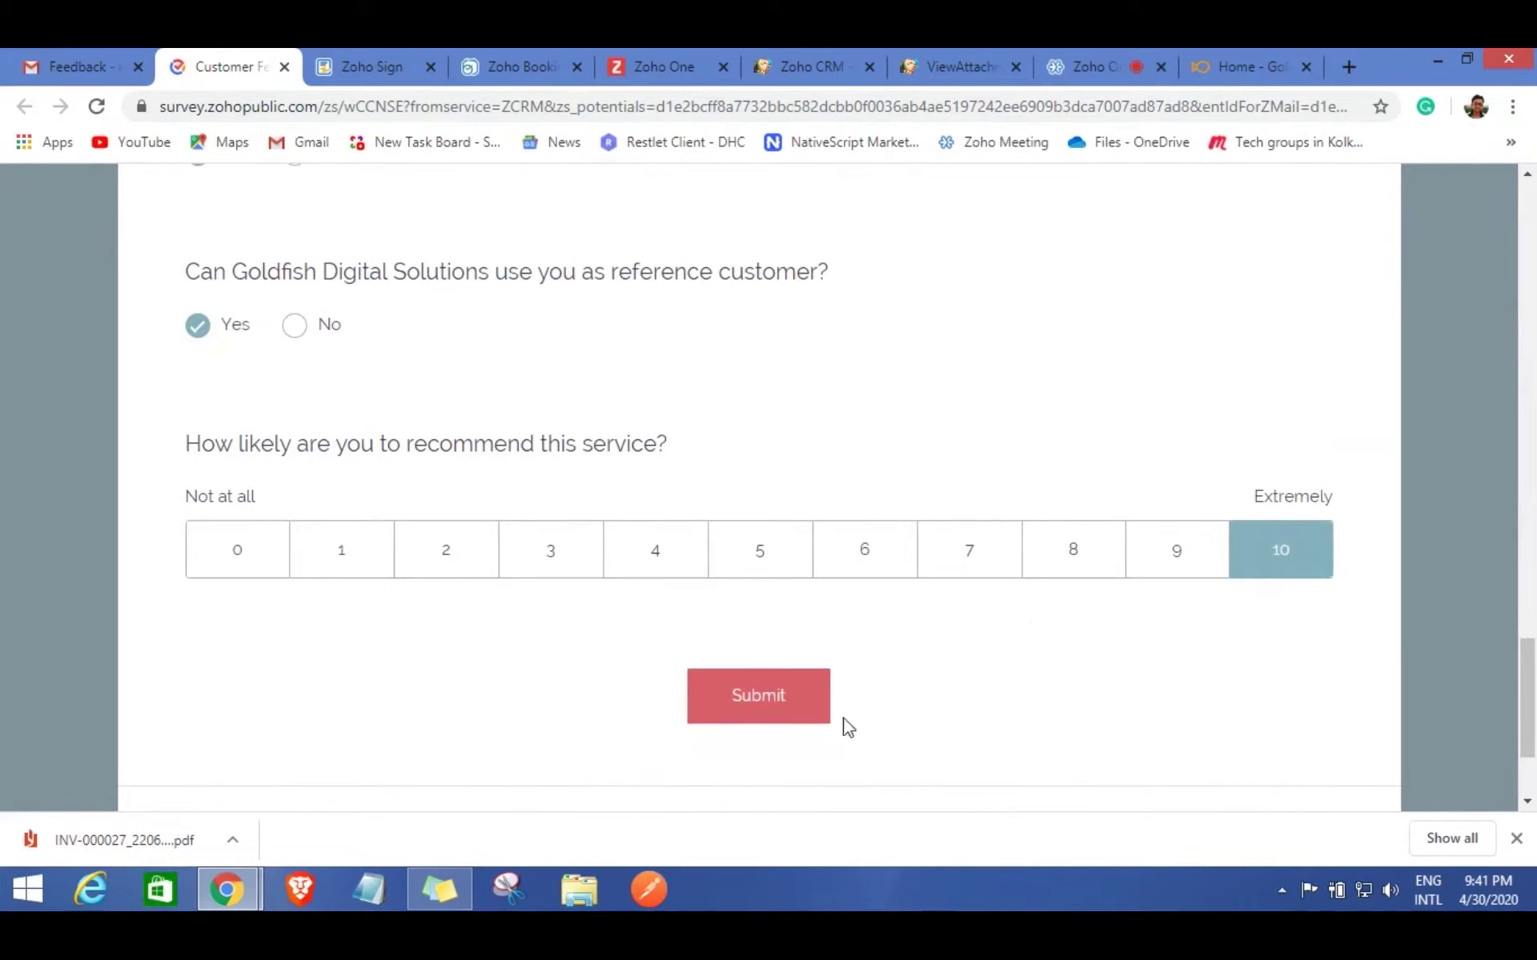
left_click(790, 709)
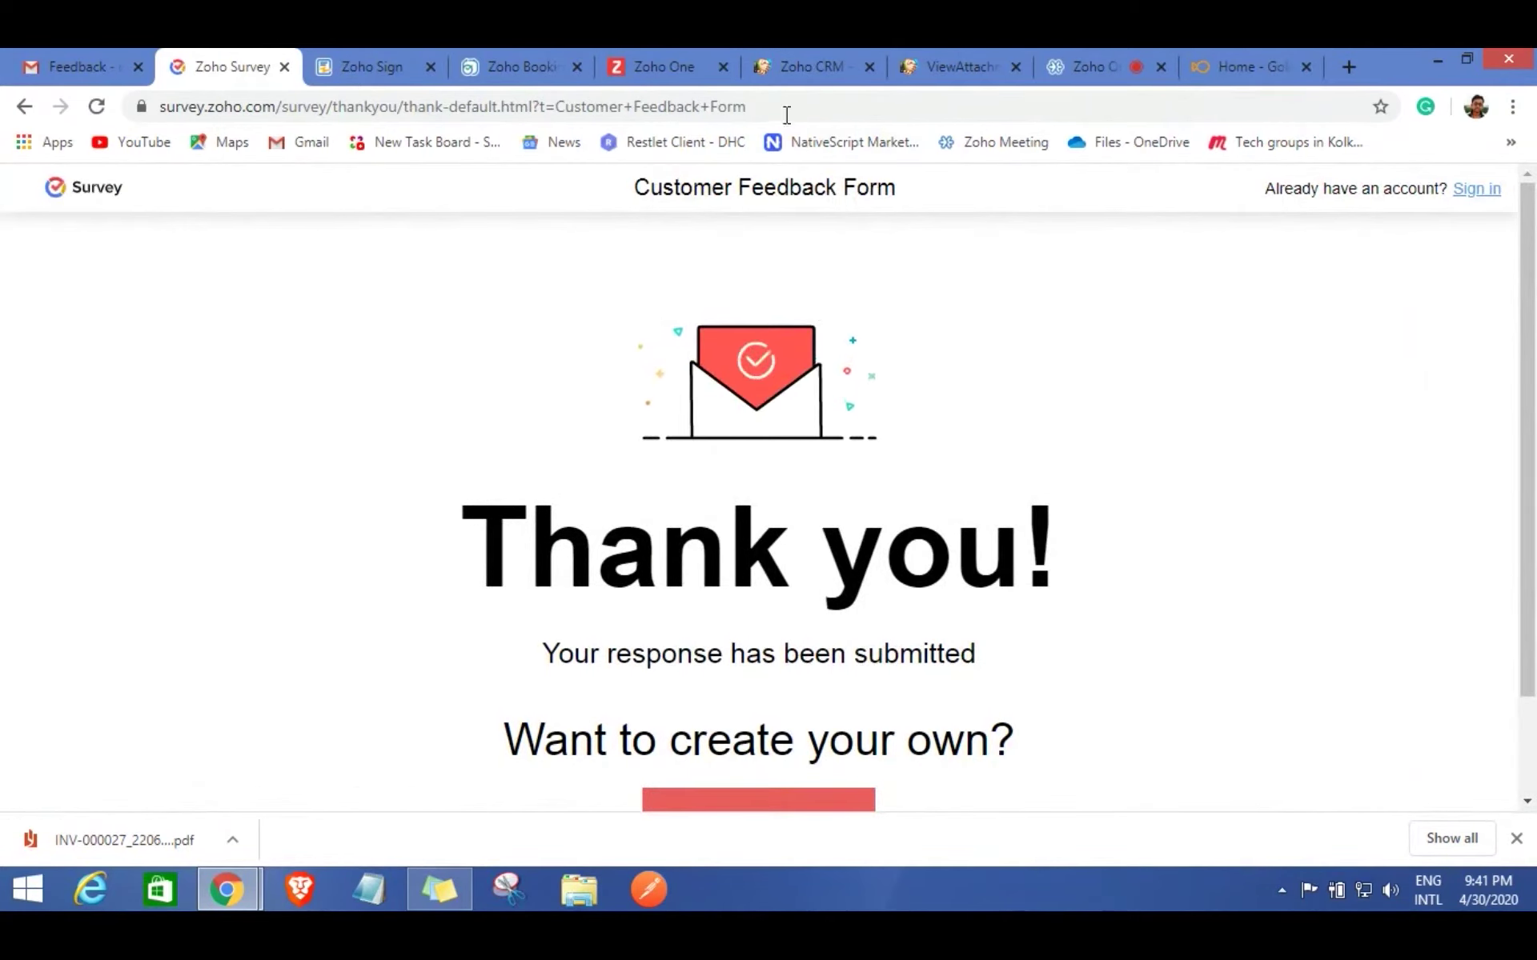
left_click(808, 64)
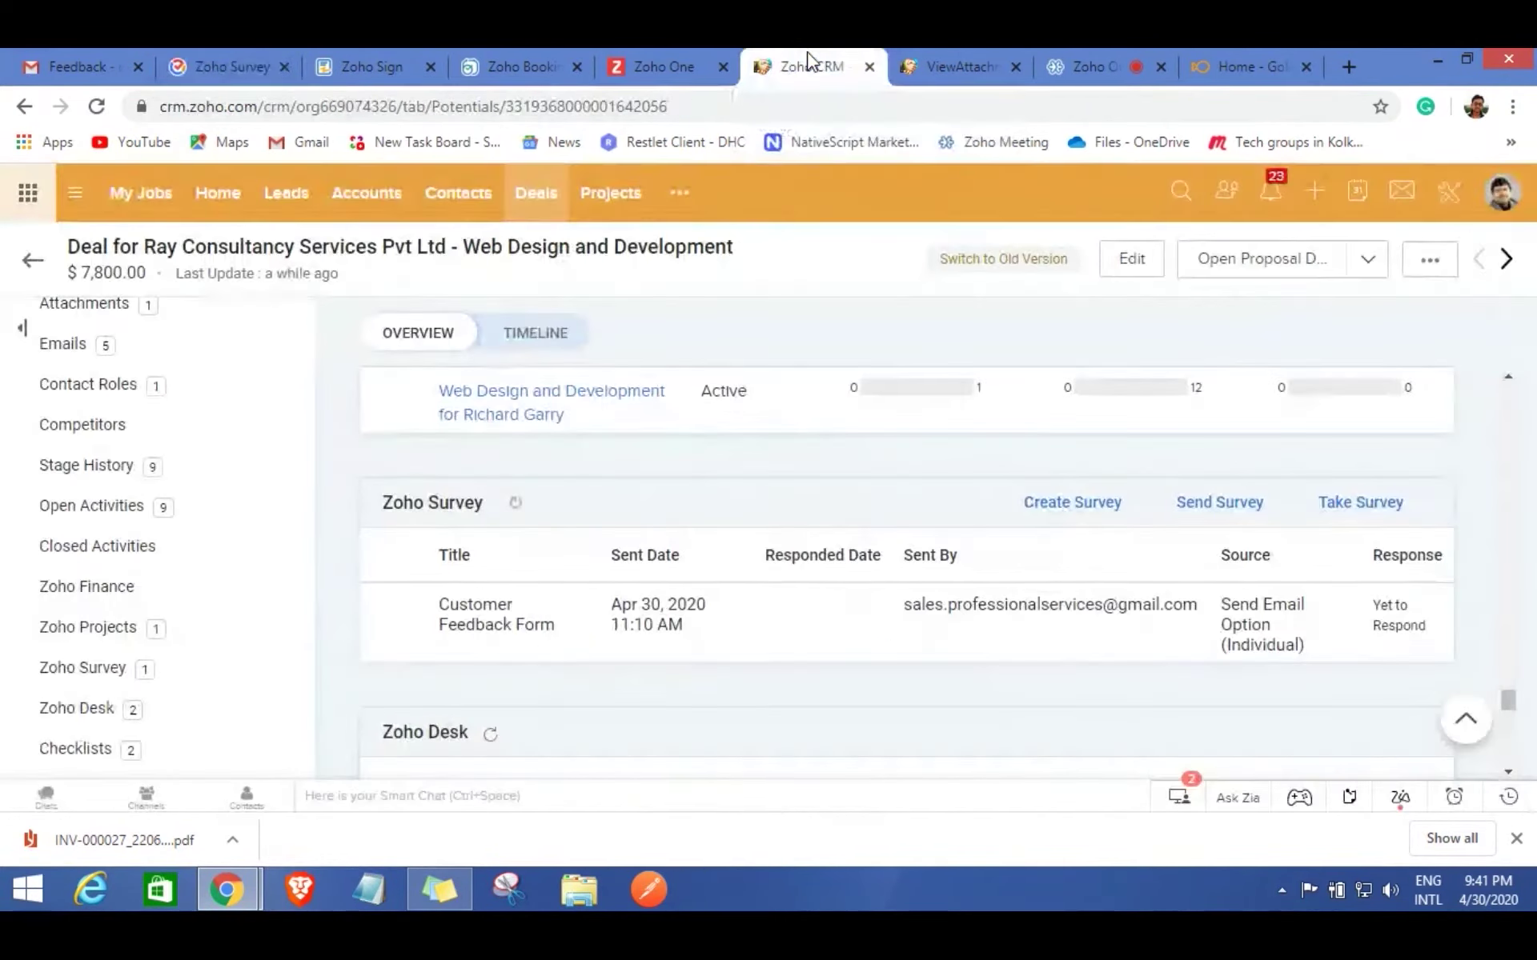
Reload the deal and open View Response for the Customer Feedback Form in its Zoho Survey list.
left_click(96, 106)
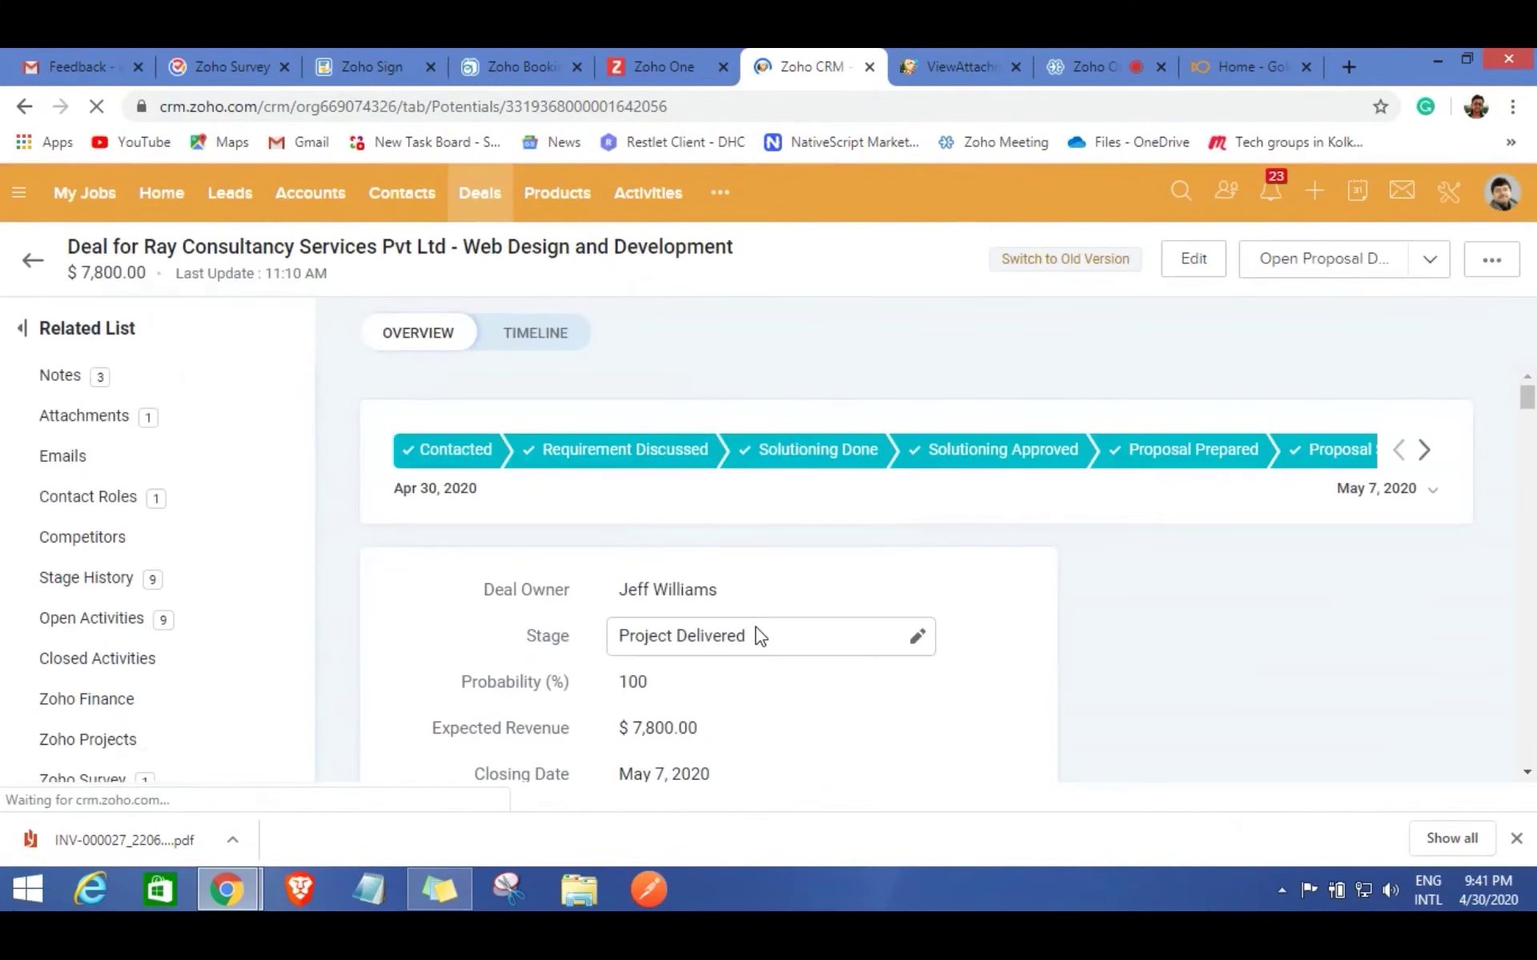
scroll(1031, 564, "down", 5)
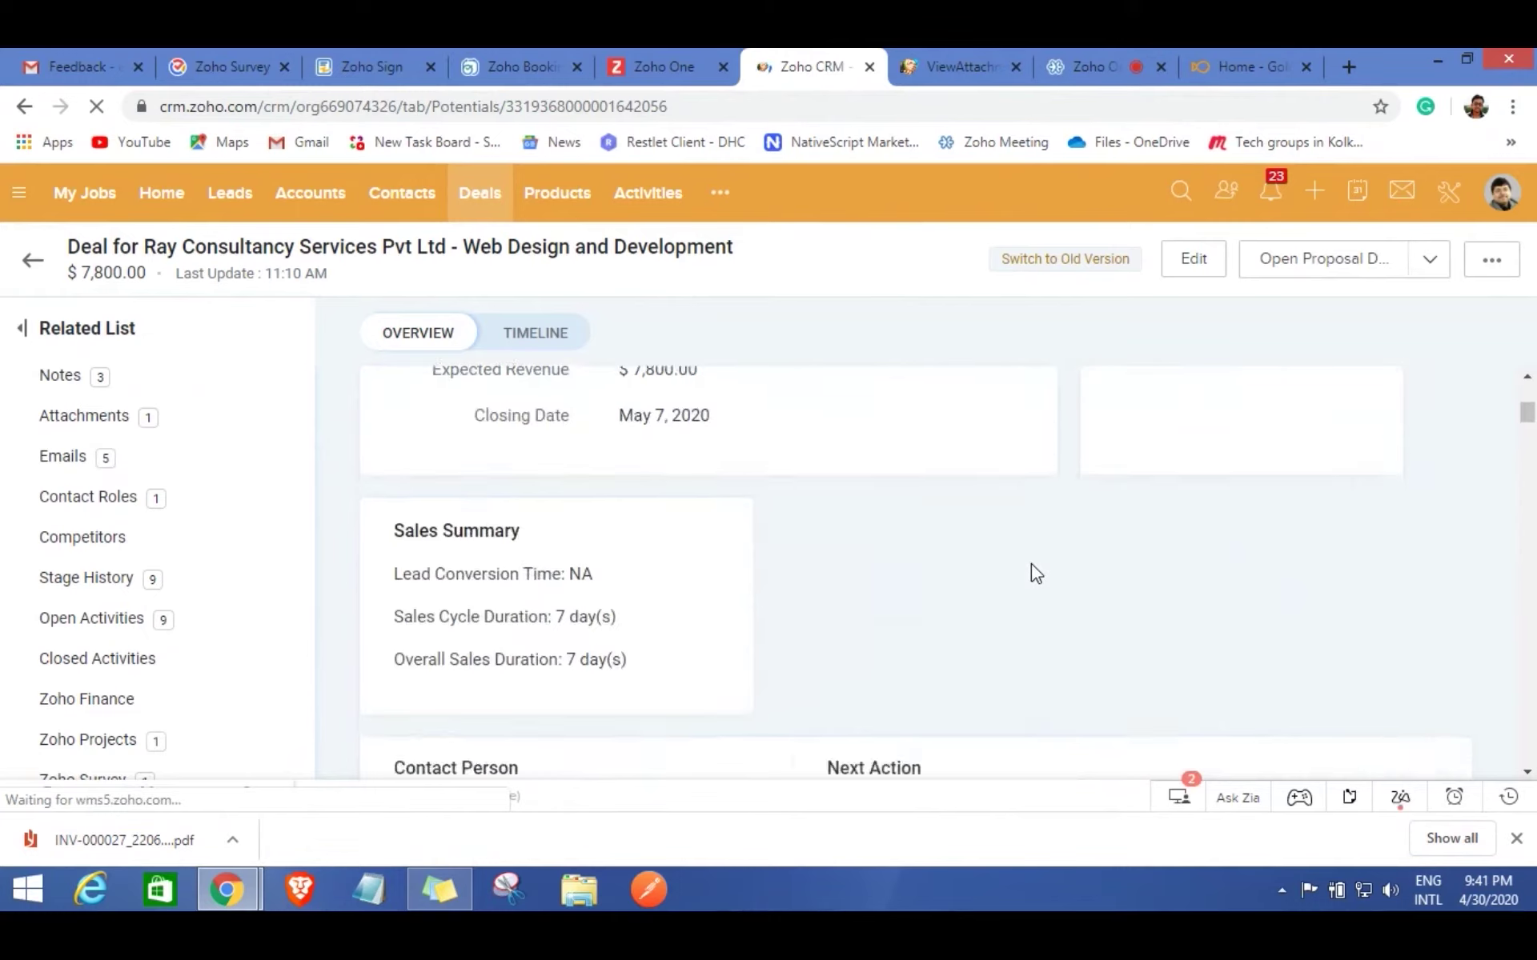
scroll(1030, 569, "down", 6)
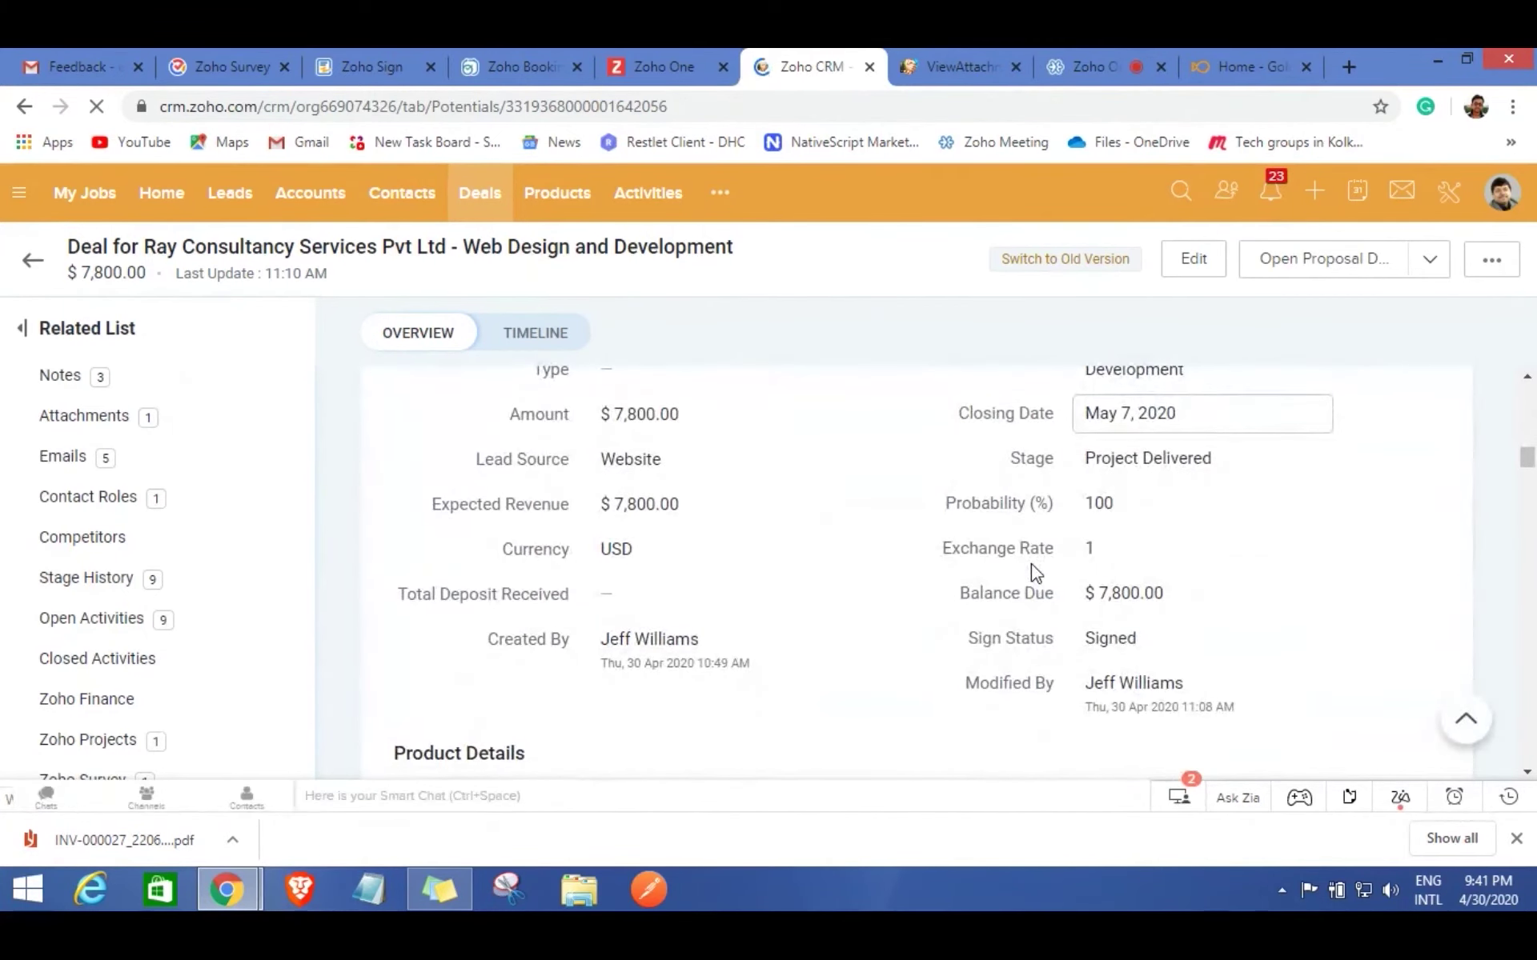
scroll(124, 704, "down", 4)
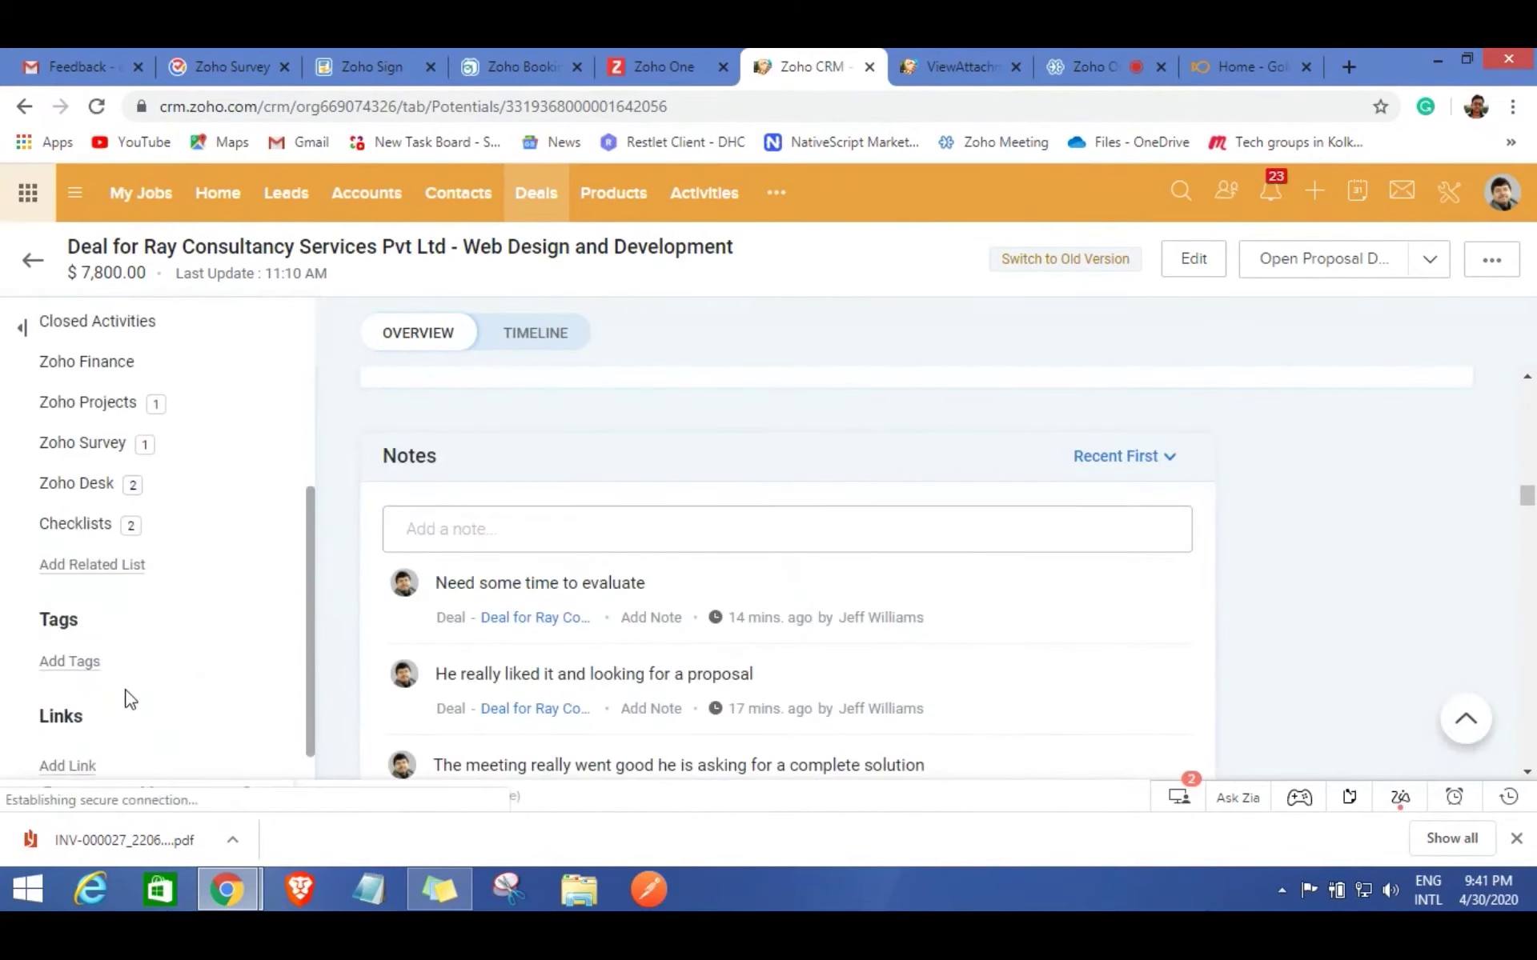
left_click(143, 448)
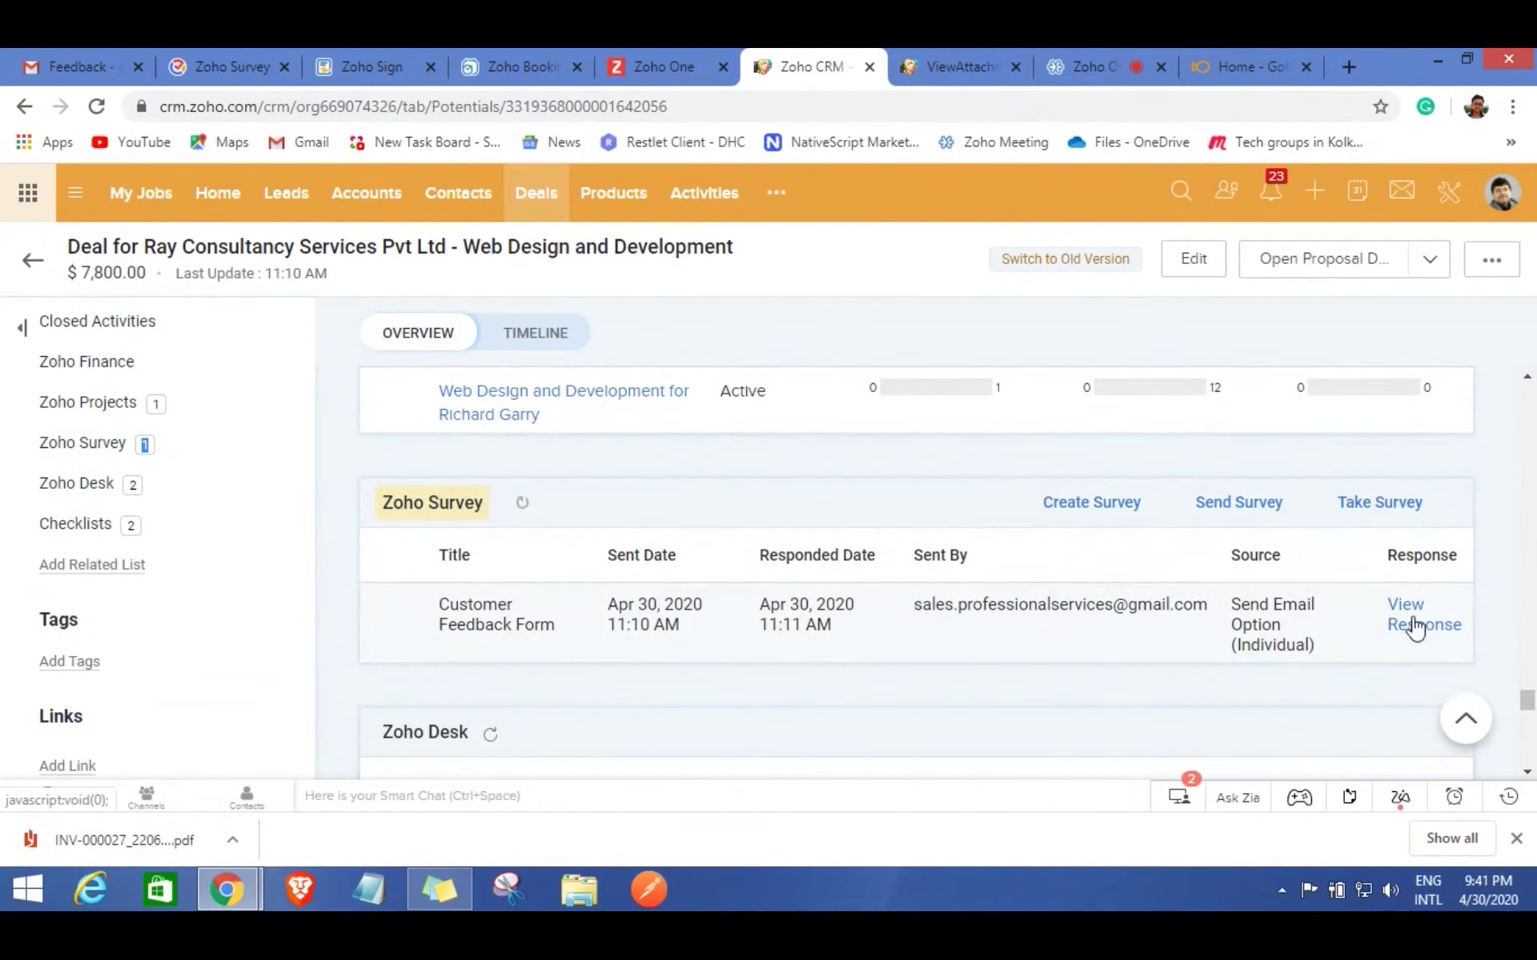
left_click(1411, 639)
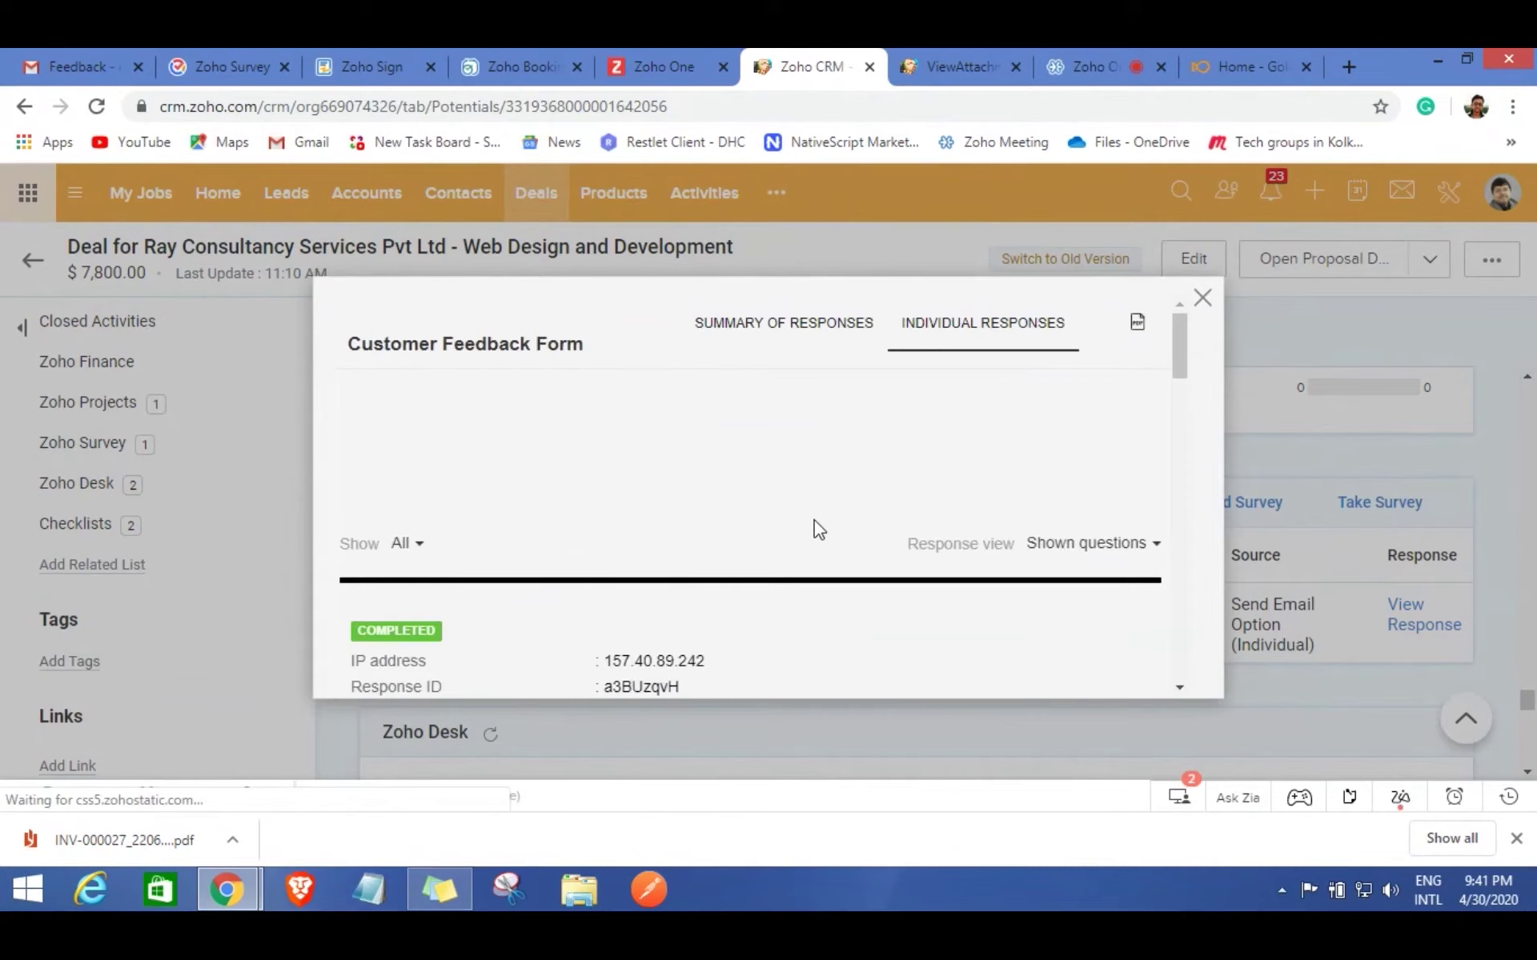
Scroll through the individual feedback responses, close them, and go to the GoldFish website tab.
left_click_drag(1180, 344, 1166, 664)
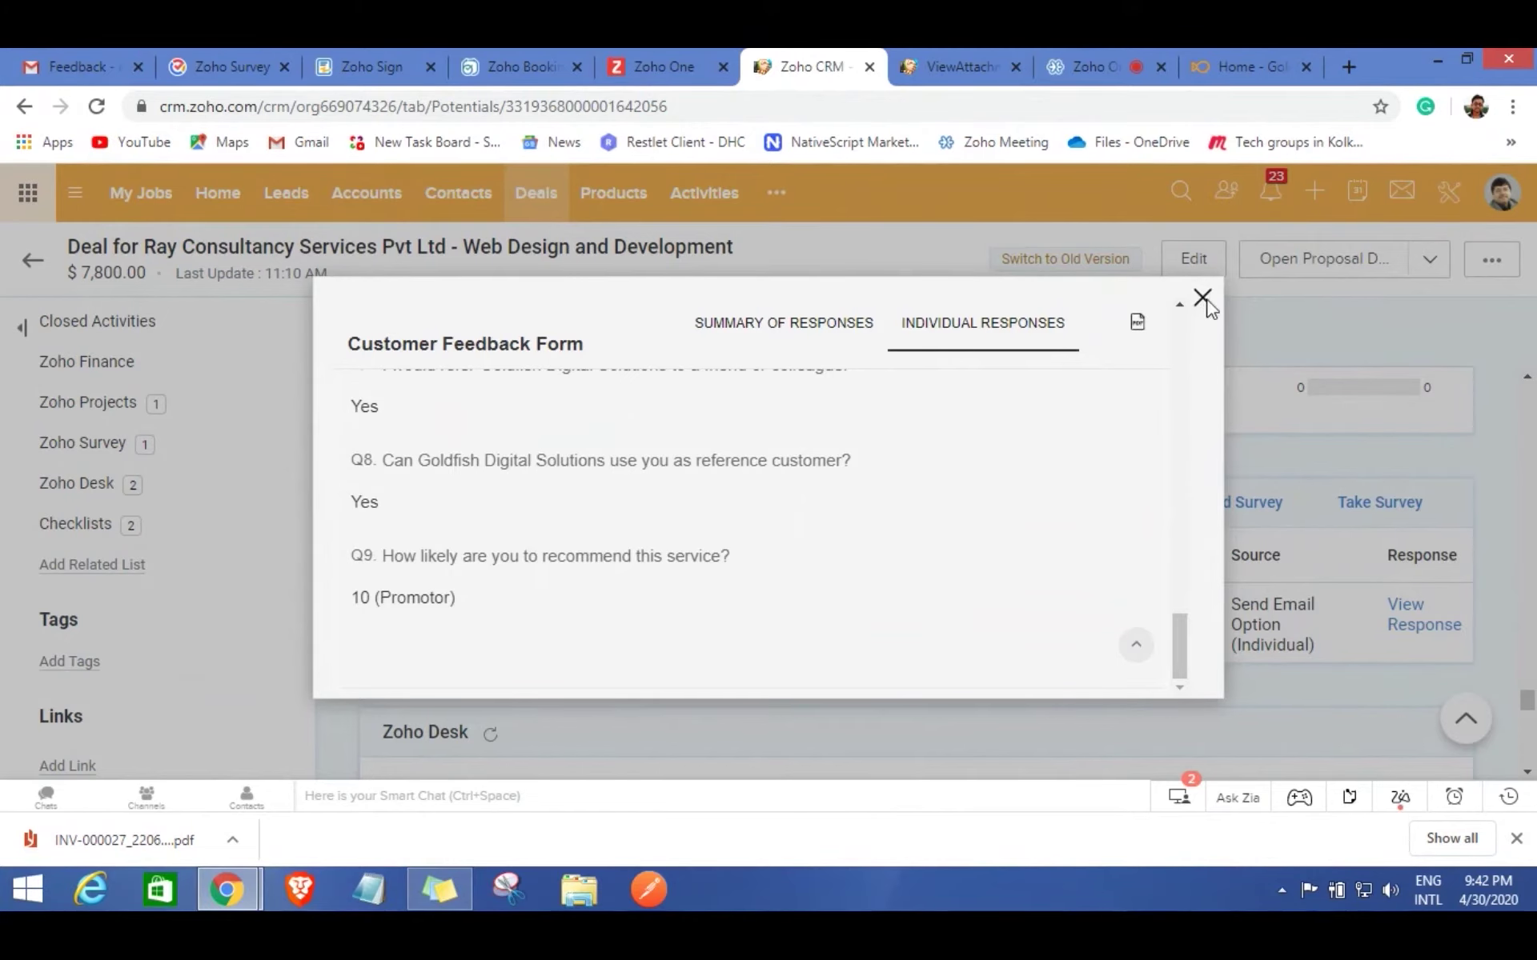
left_click(1203, 301)
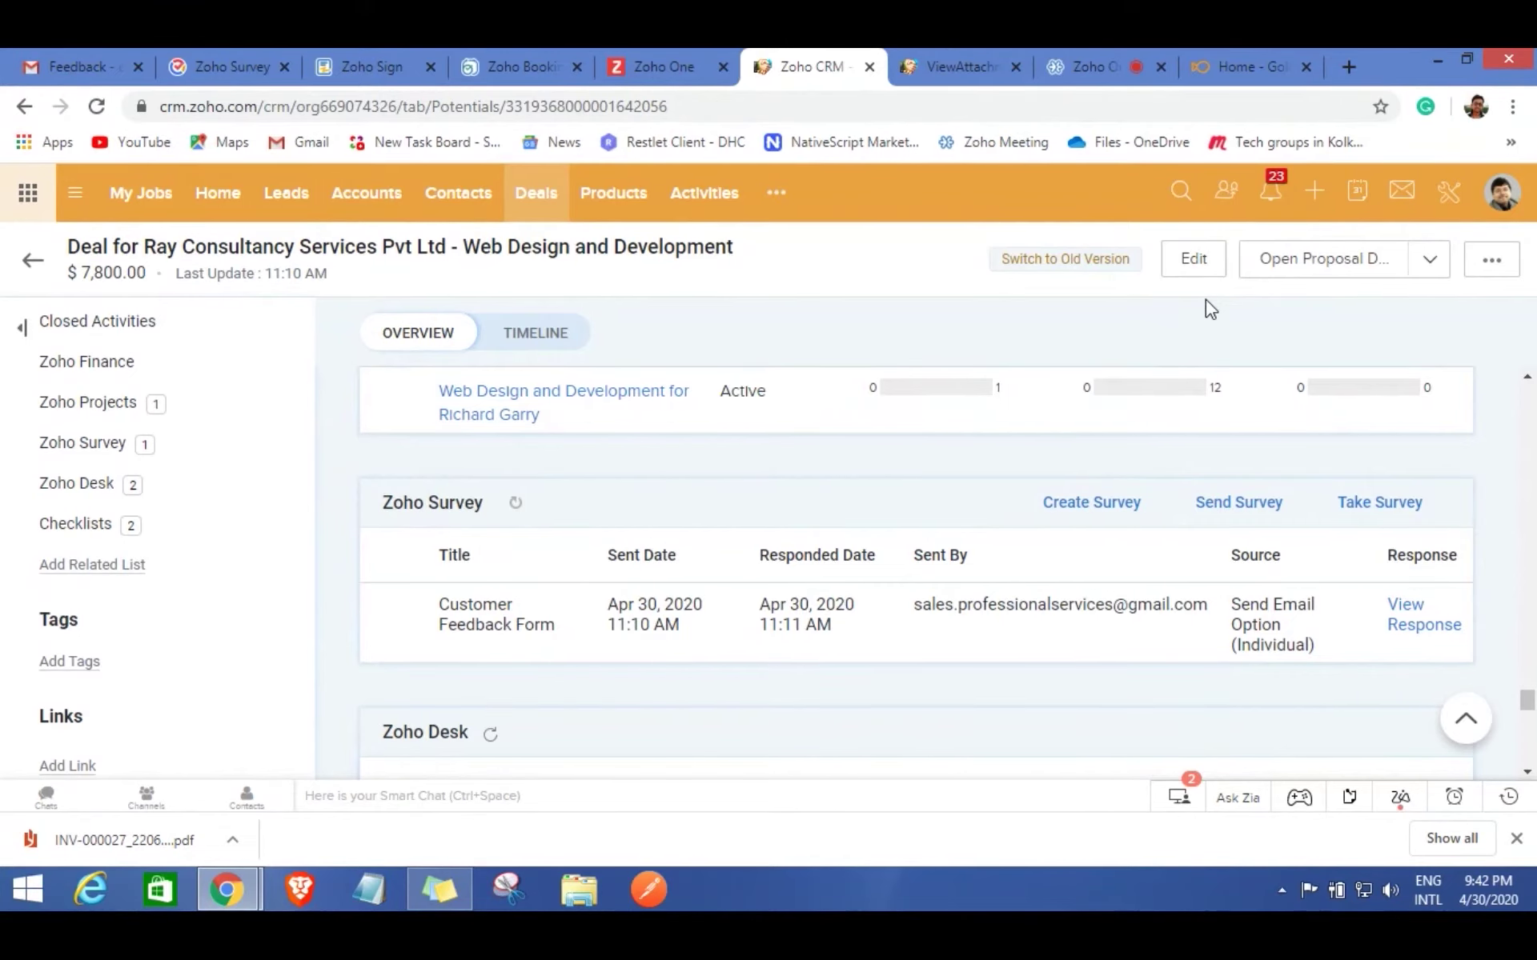
left_click(1231, 68)
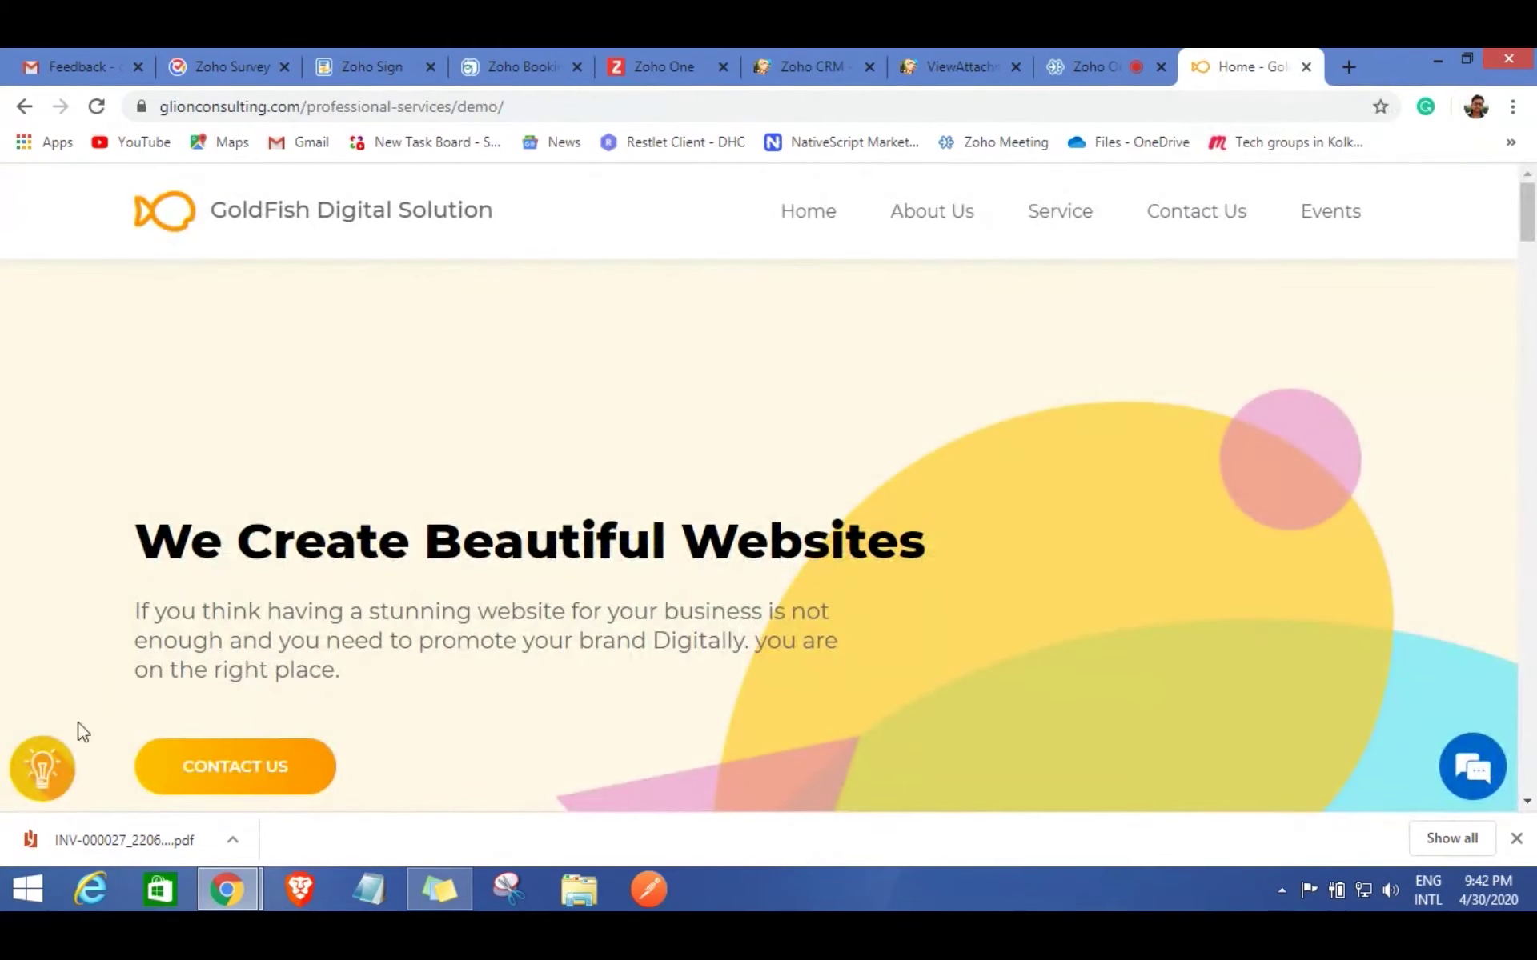
Open the GoldFish help portal from the website's help widget and choose Add Ticket.
left_click(46, 777)
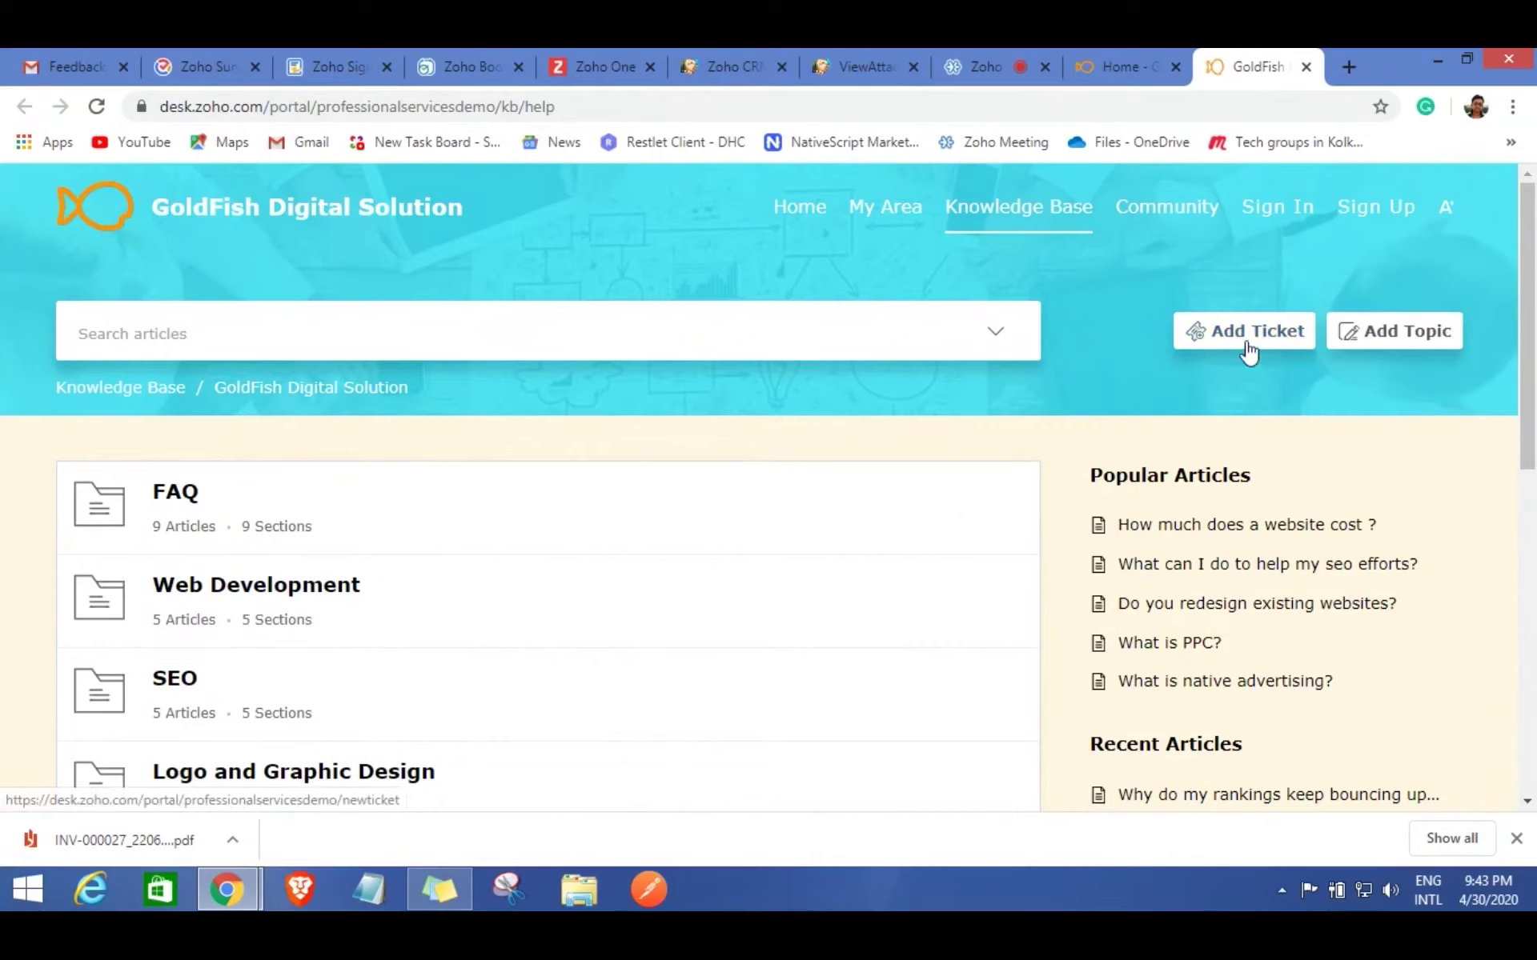
left_click(1248, 349)
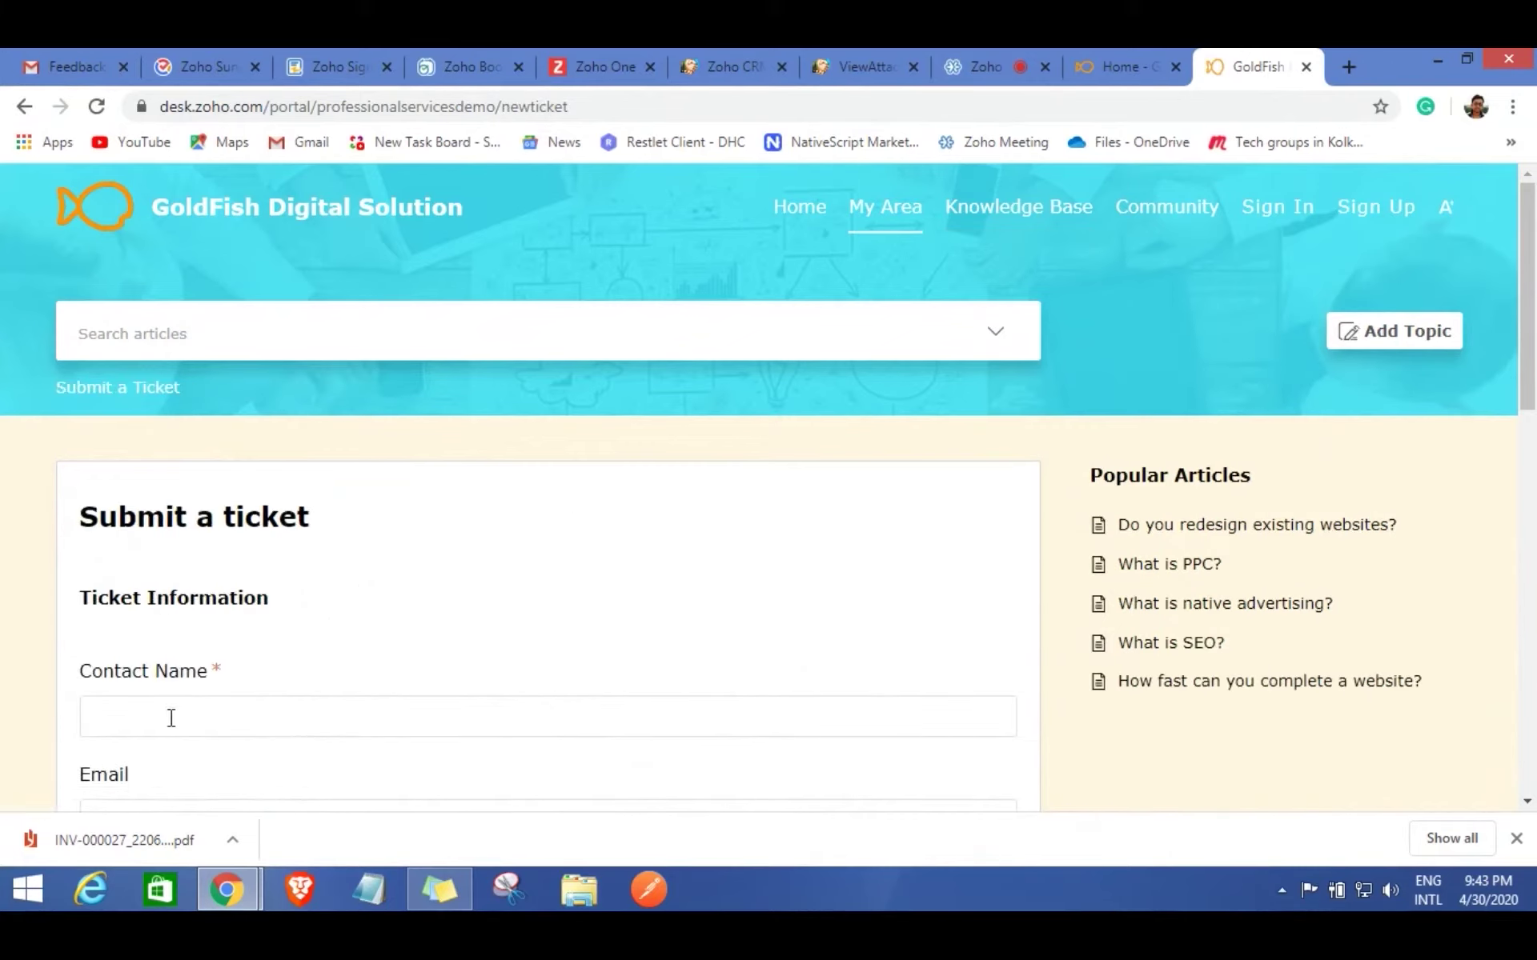
Enter the contact's name and pick their saved e-mail address on the ticket form.
left_click(171, 717)
scroll(114, 696, "down", 1)
left_click(113, 711)
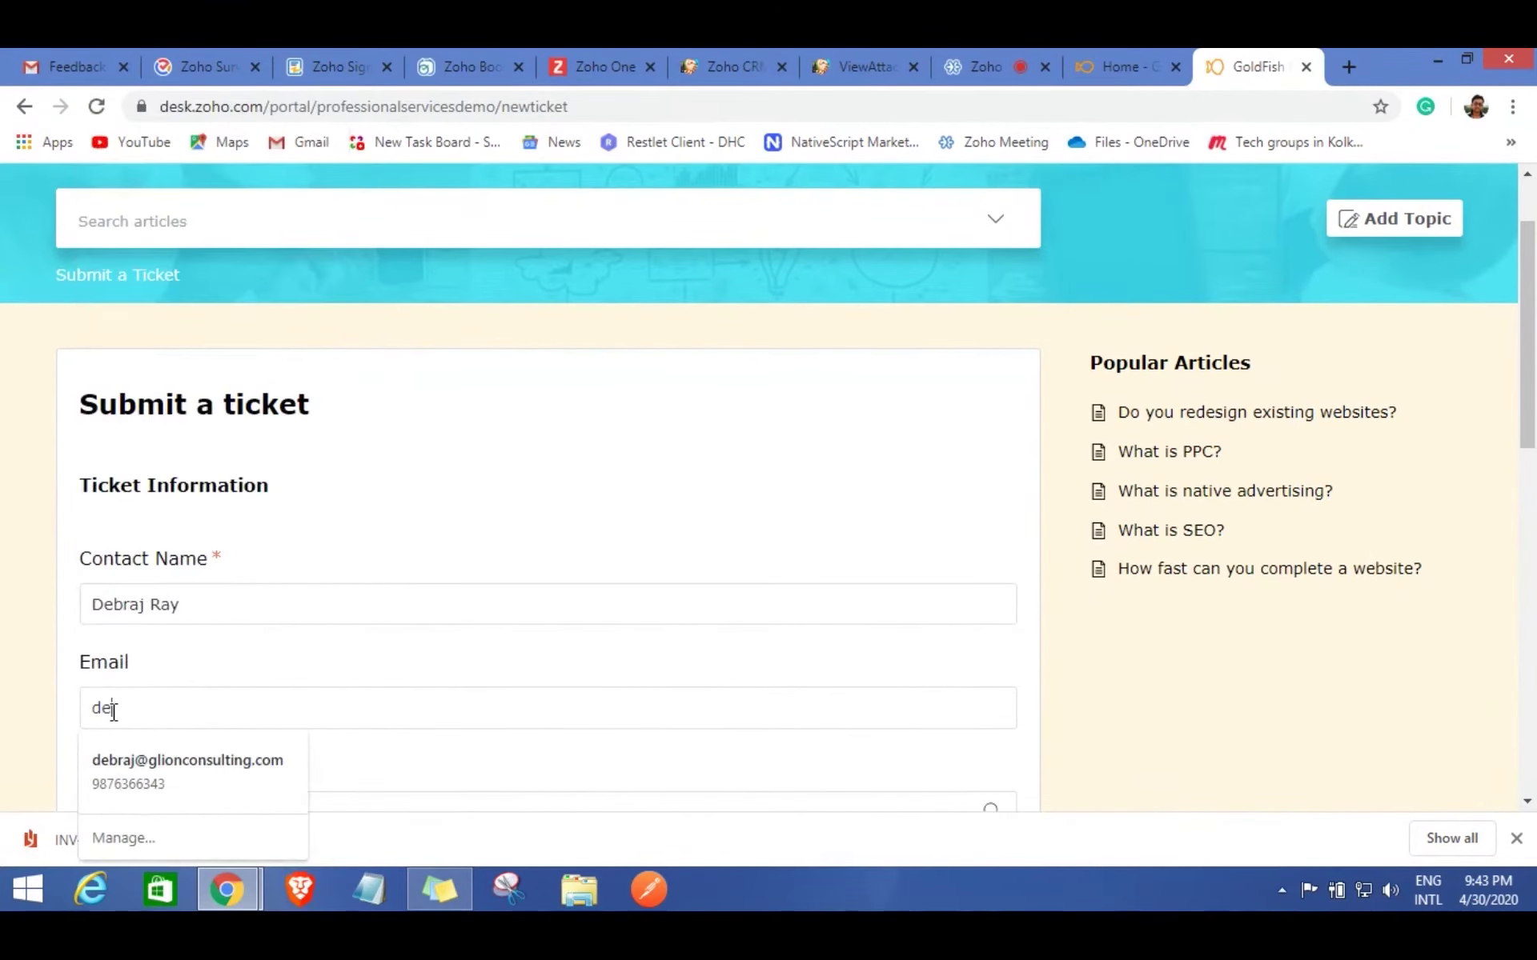
left_click(229, 780)
scroll(353, 765, "down", 1)
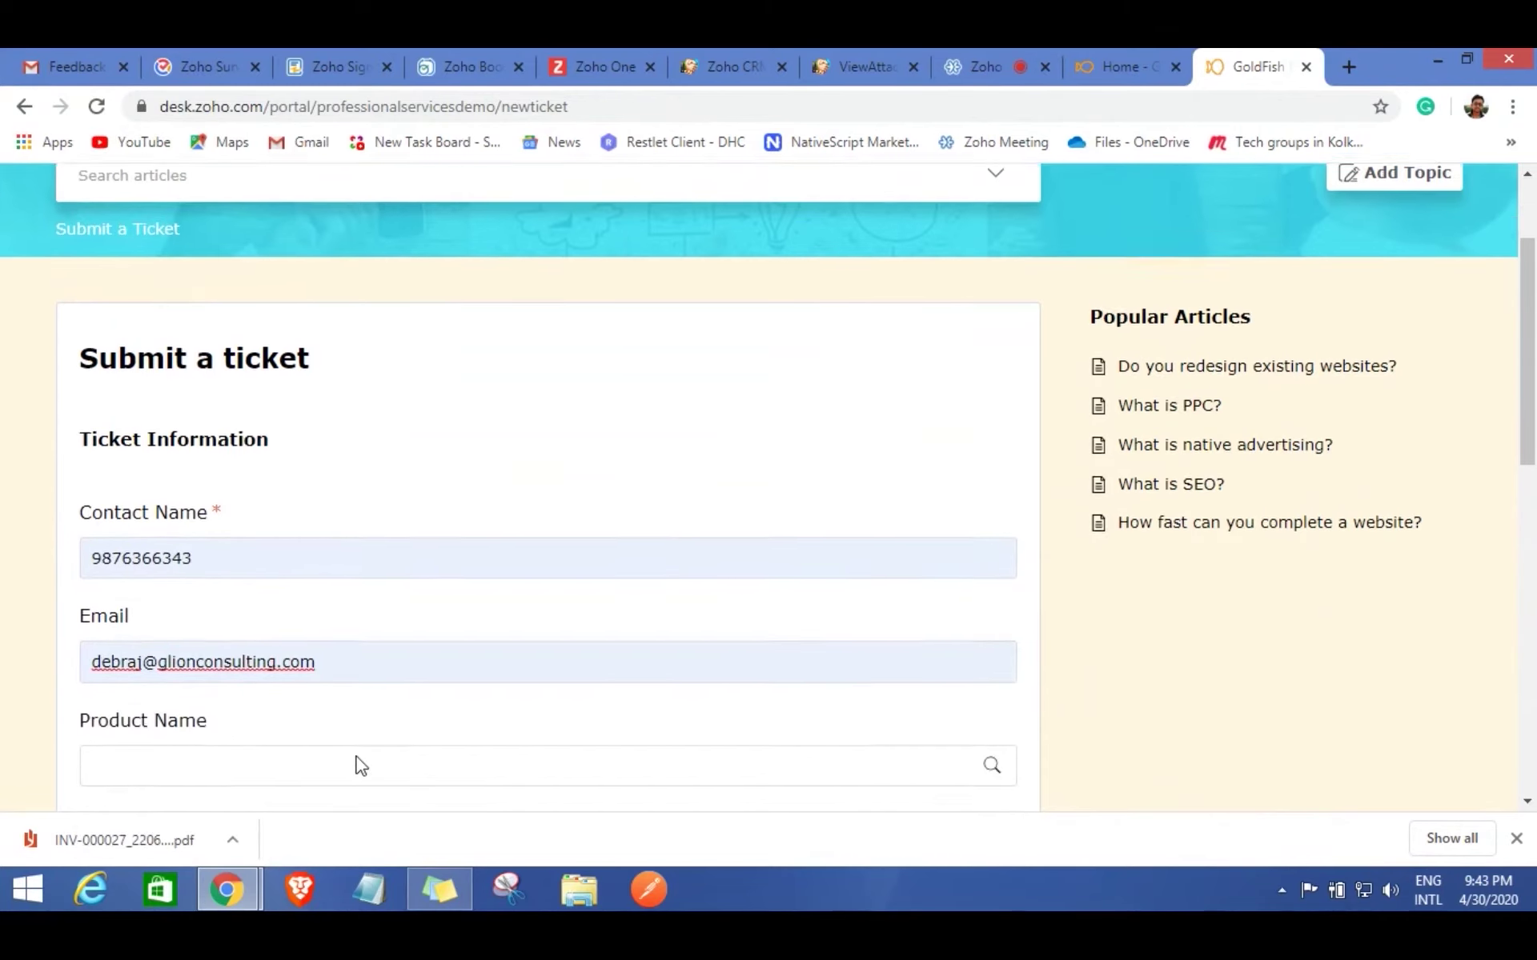
Choose Web Design and Development as the product and enter the subject 'Loading Issue'.
left_click(148, 698)
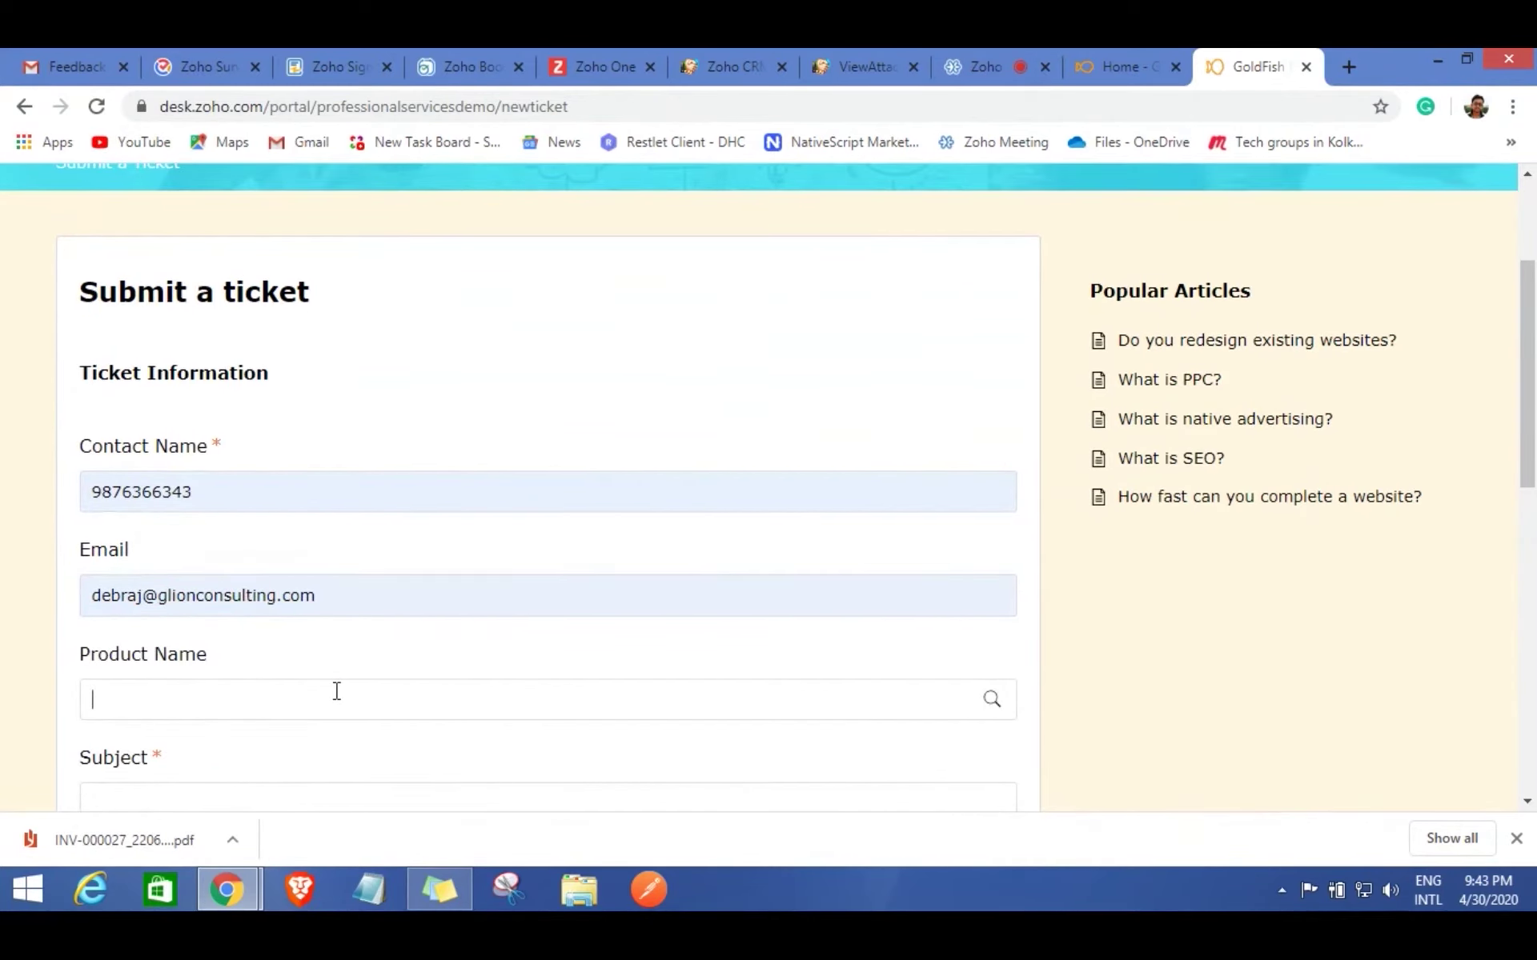
type("We")
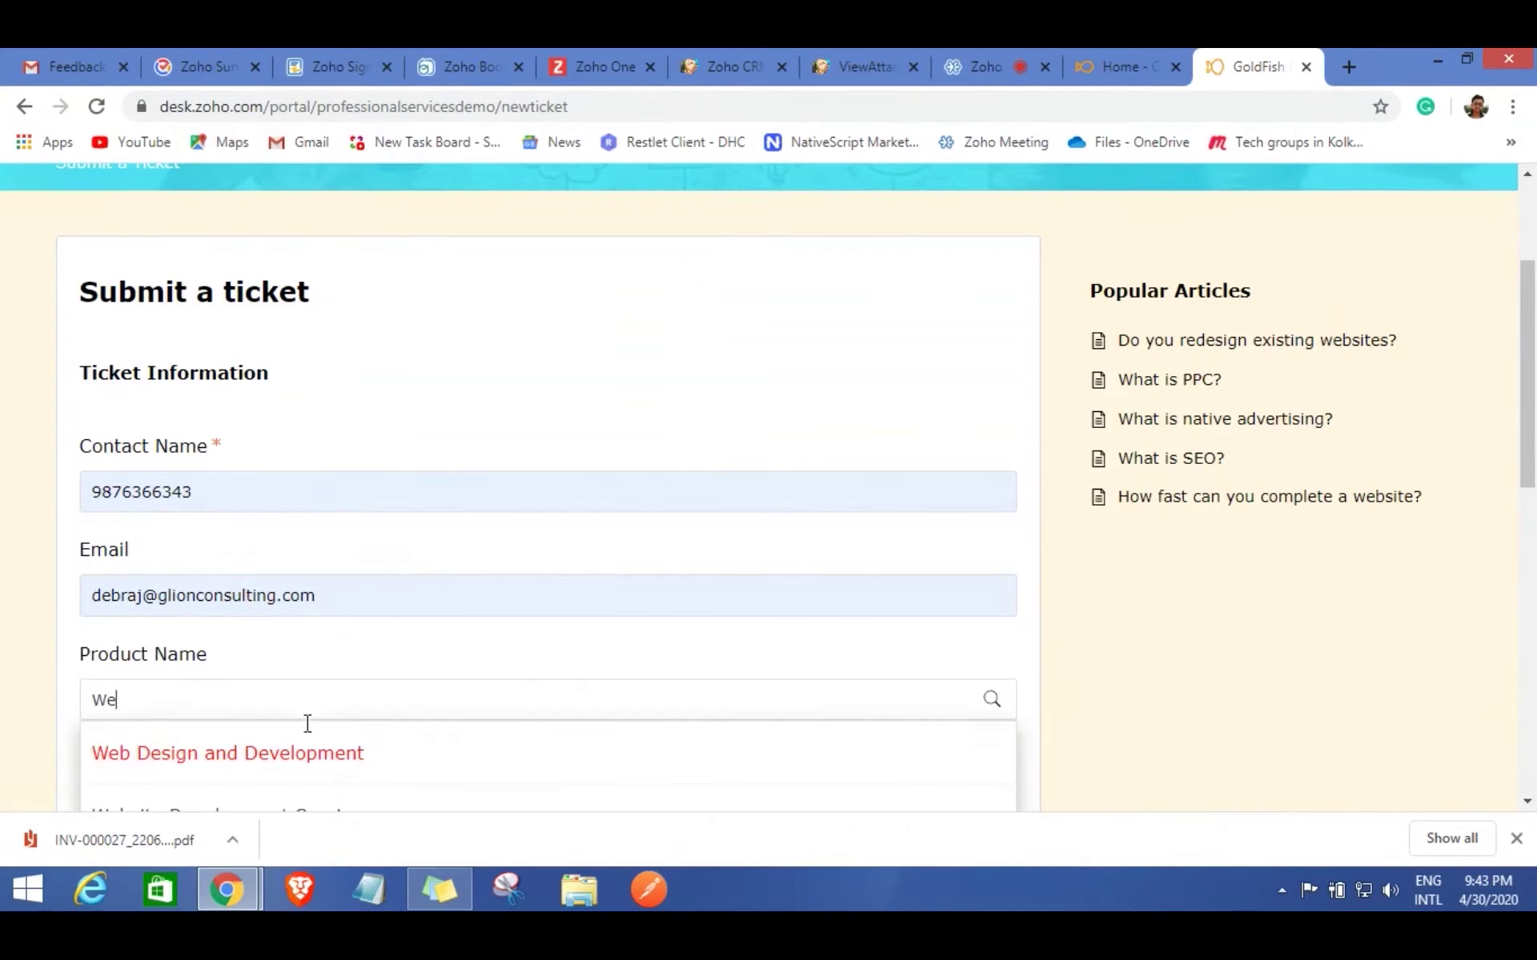
left_click(302, 752)
scroll(473, 658, "down", 3)
left_click(182, 579)
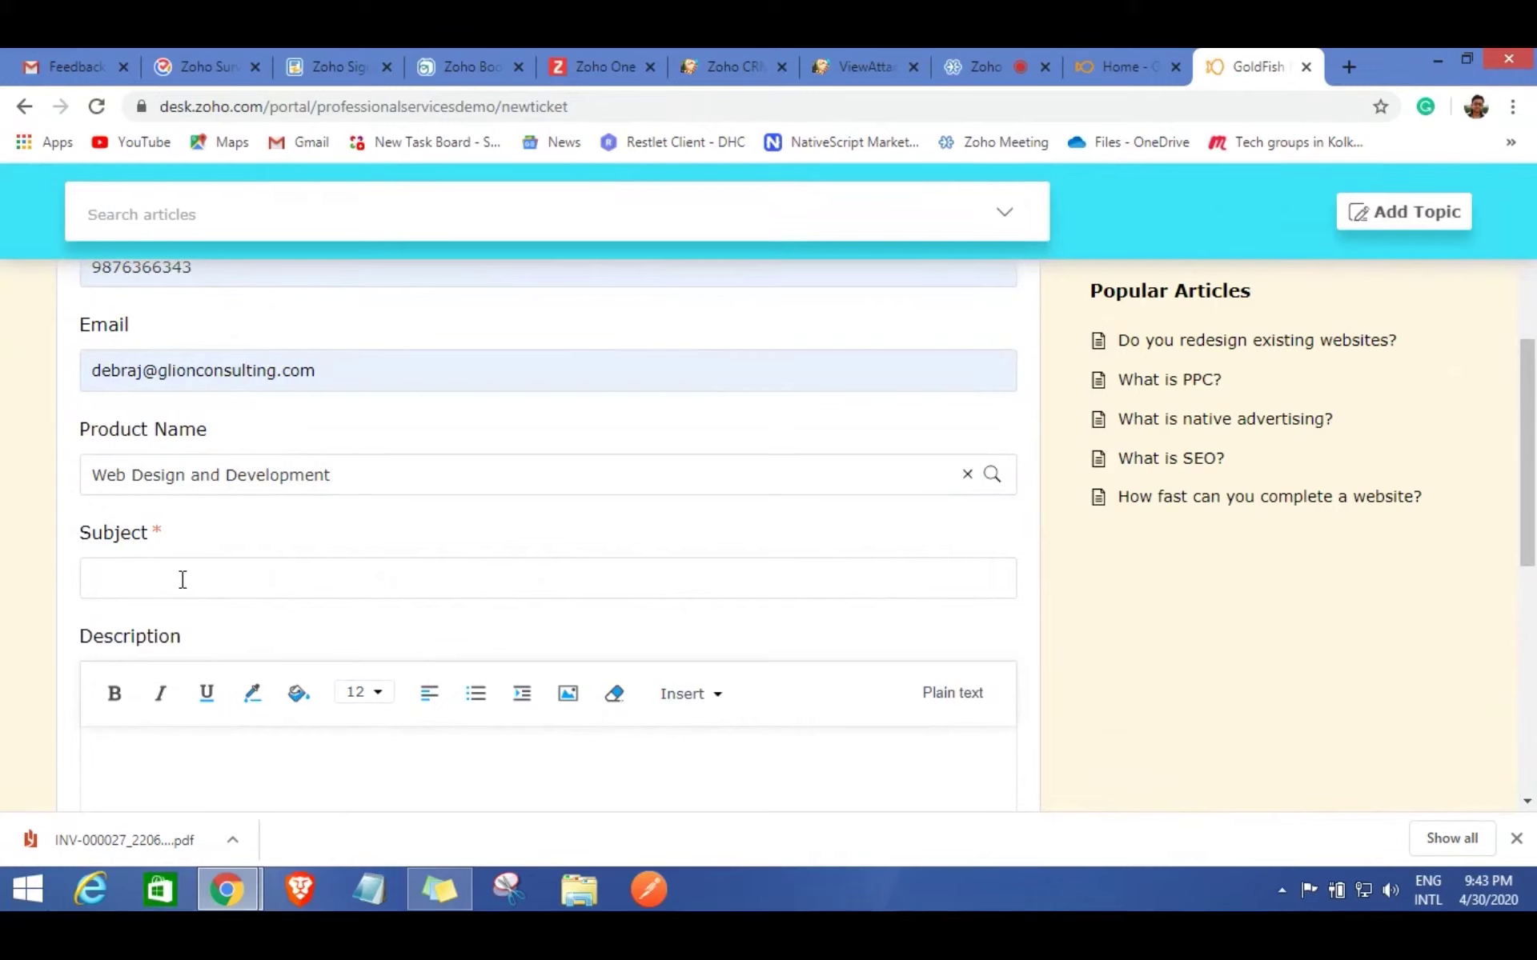
type("LOad")
key("BackSpace")
key("BackSpace")
key("BackSpace")
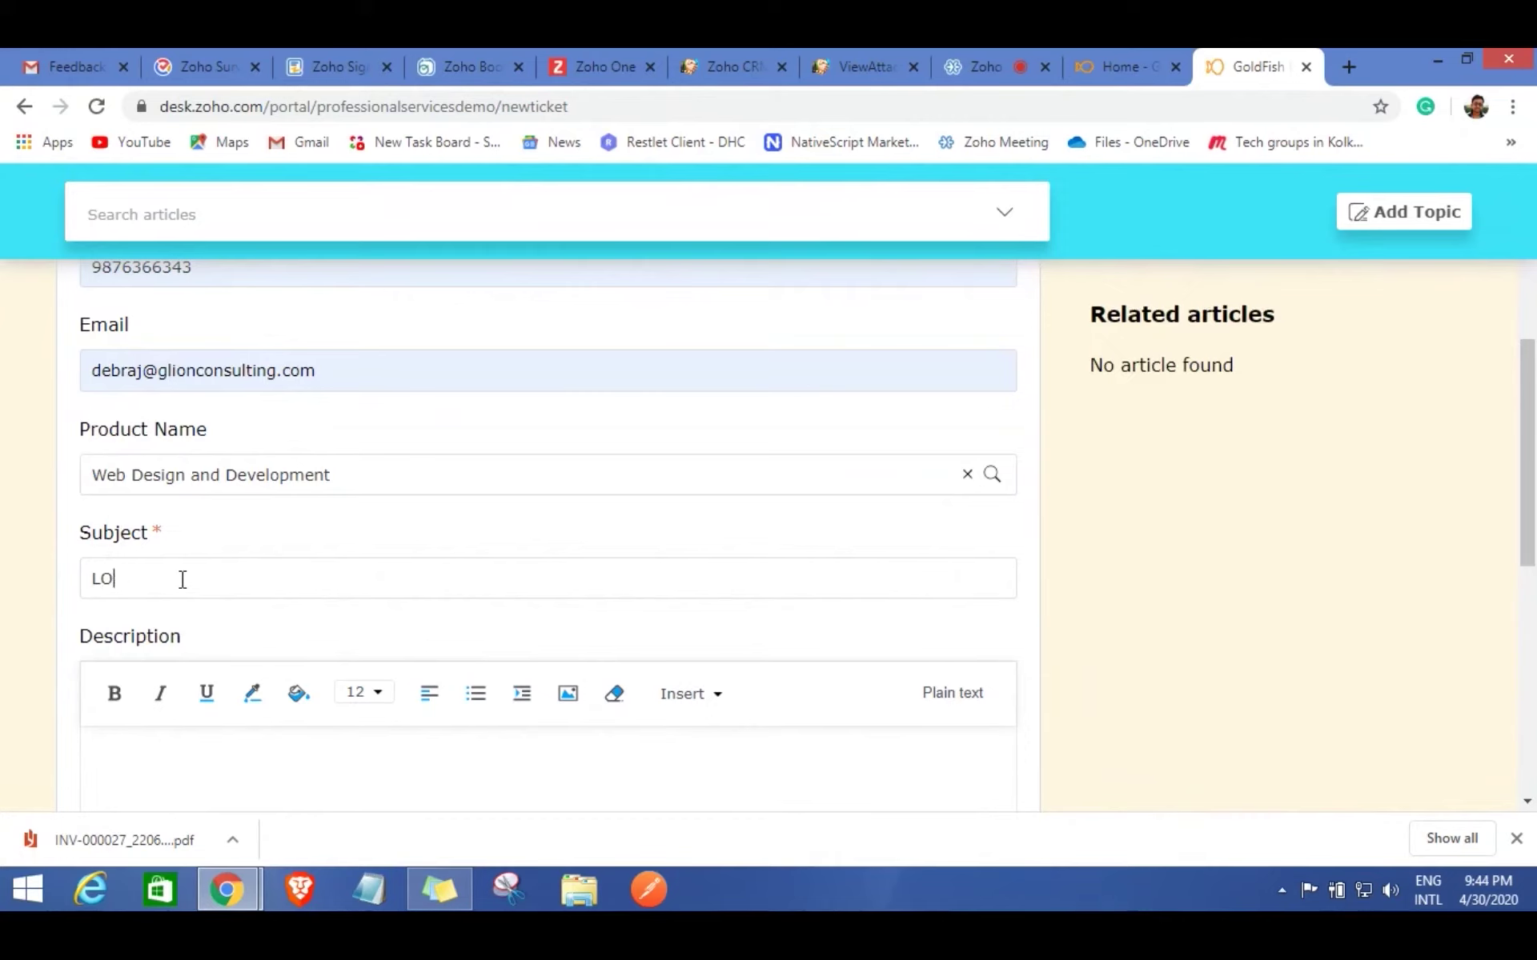
type("oading Issue")
Copy 'Loading Issue' into the description and submit the ticket.
left_click_drag(235, 587, 81, 582)
key("ctrl+c")
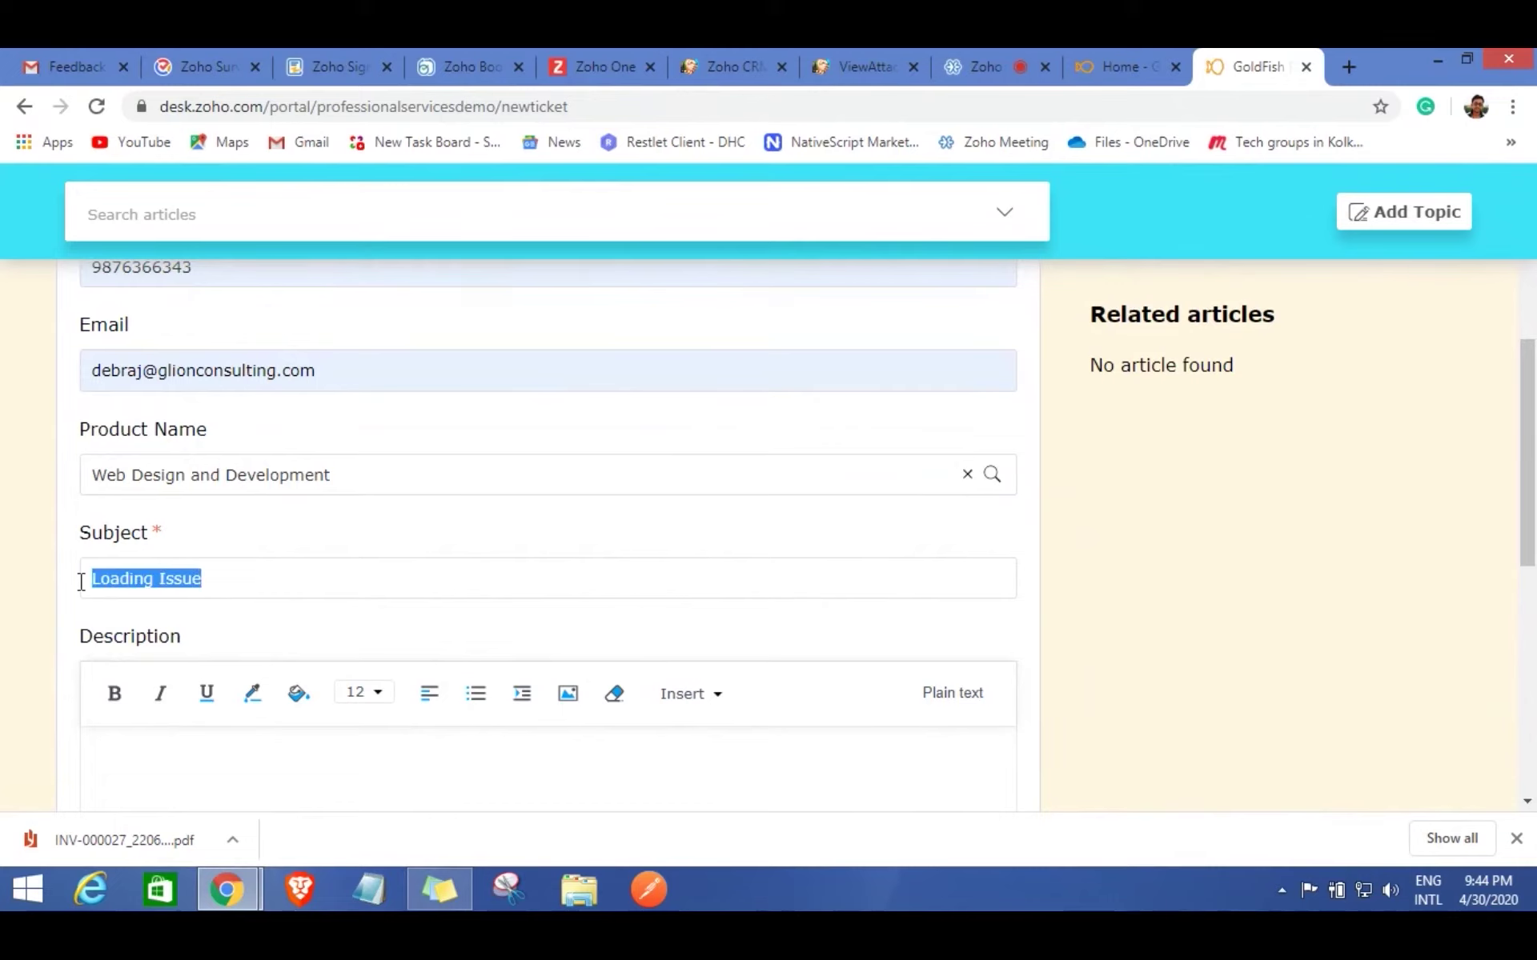
left_click(200, 749)
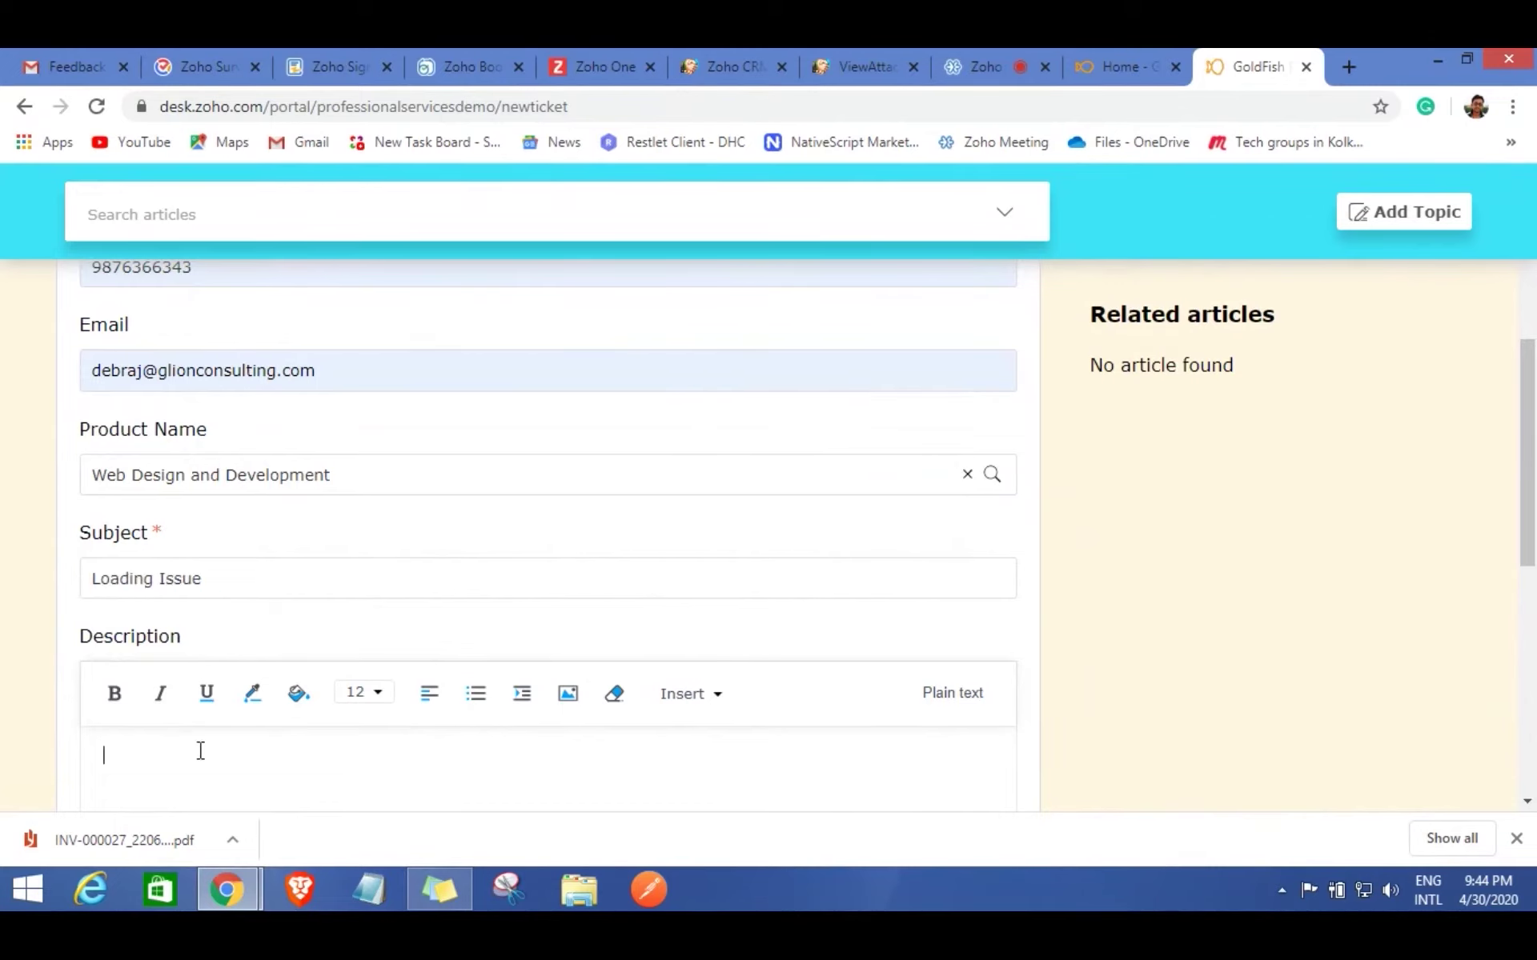
key("ctrl+v")
scroll(514, 688, "down", 6)
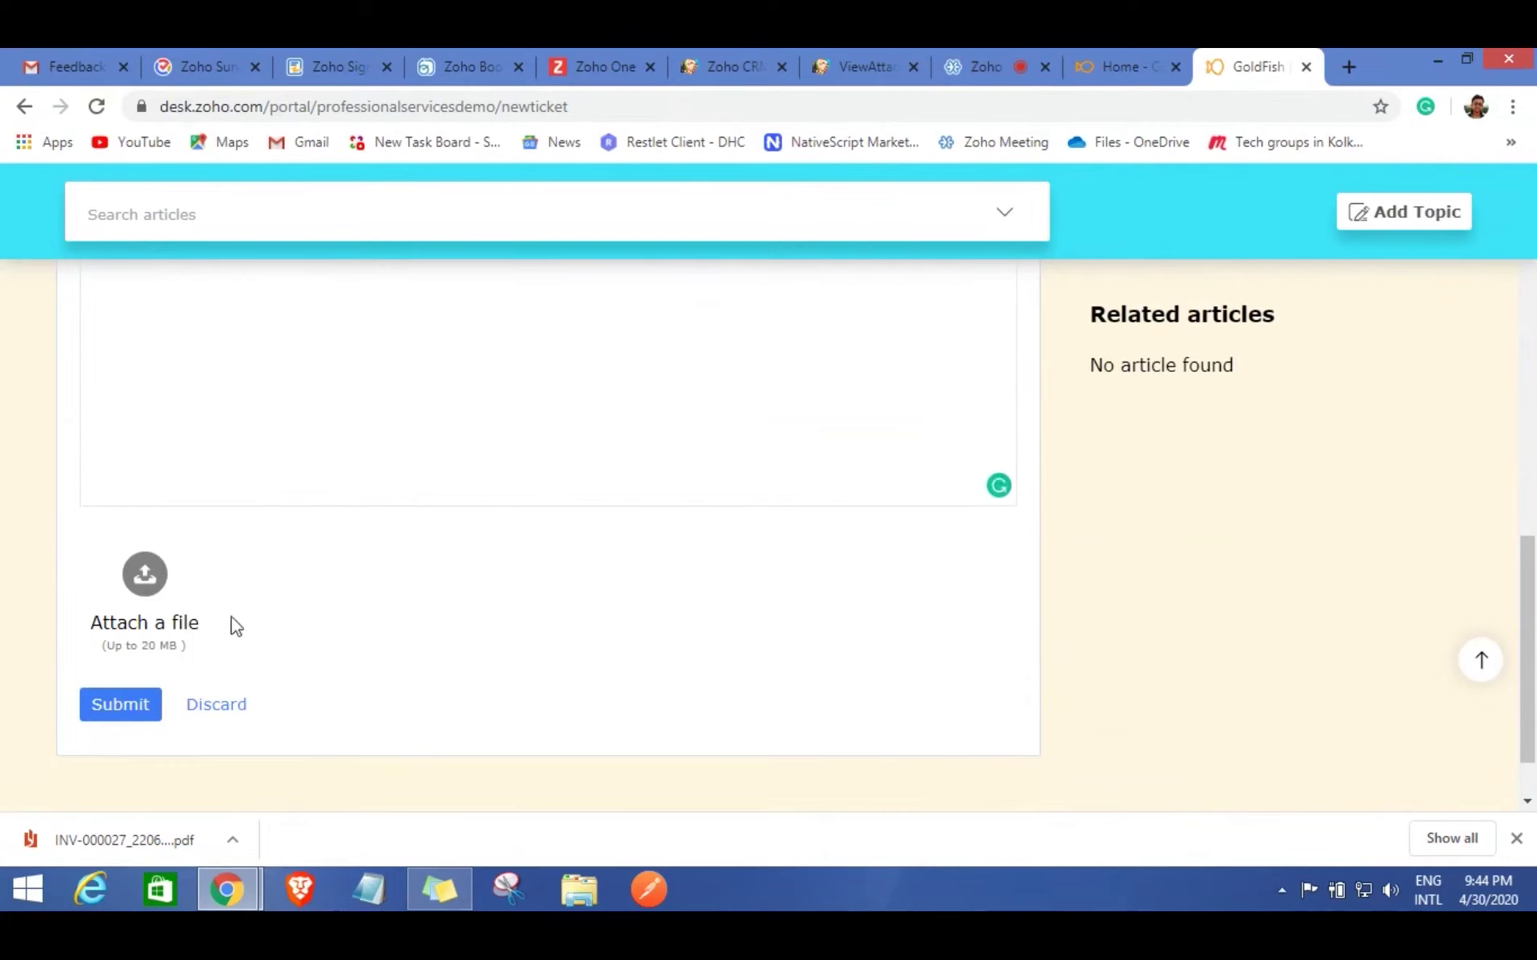
left_click(124, 703)
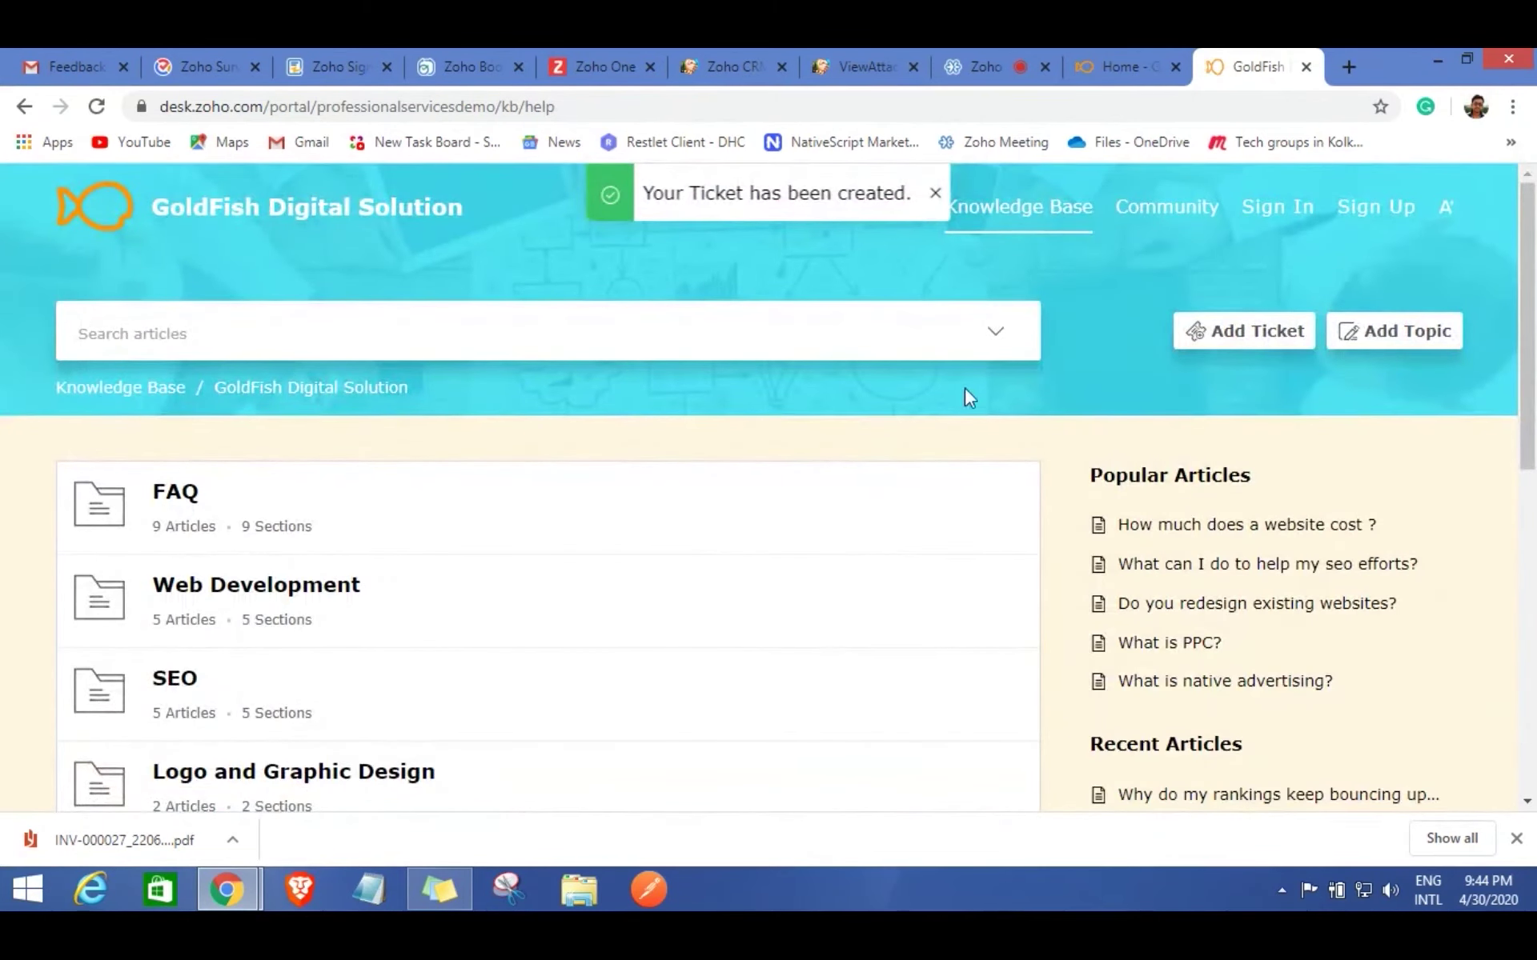
Reload the Zoho CRM deal and go to its Zoho Desk tickets section.
left_click(731, 56)
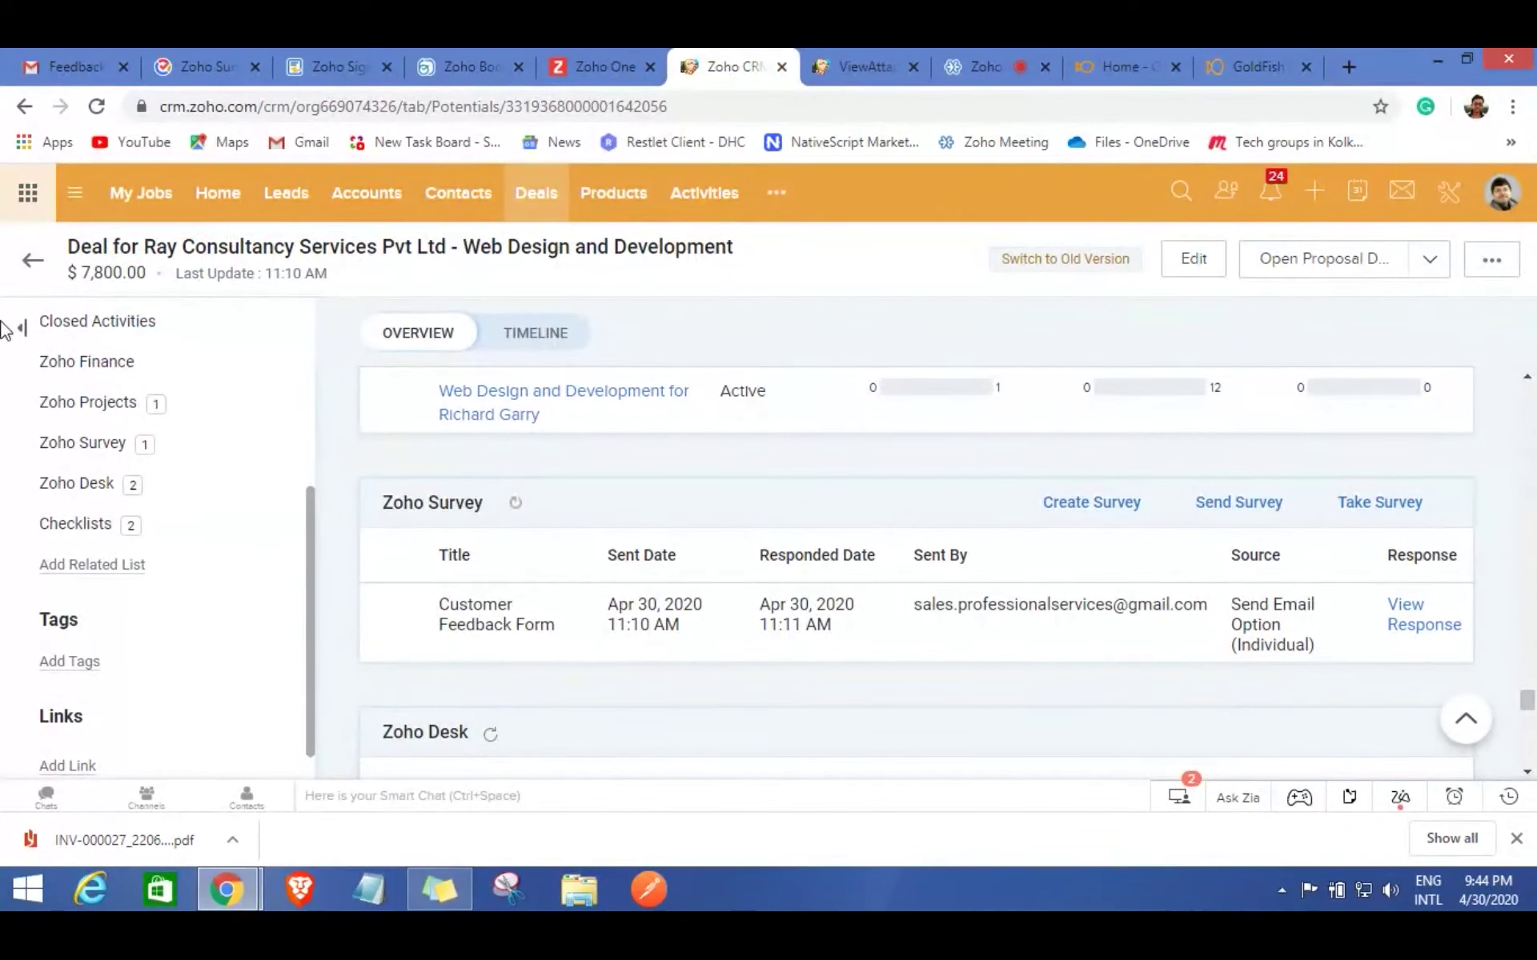
left_click(97, 106)
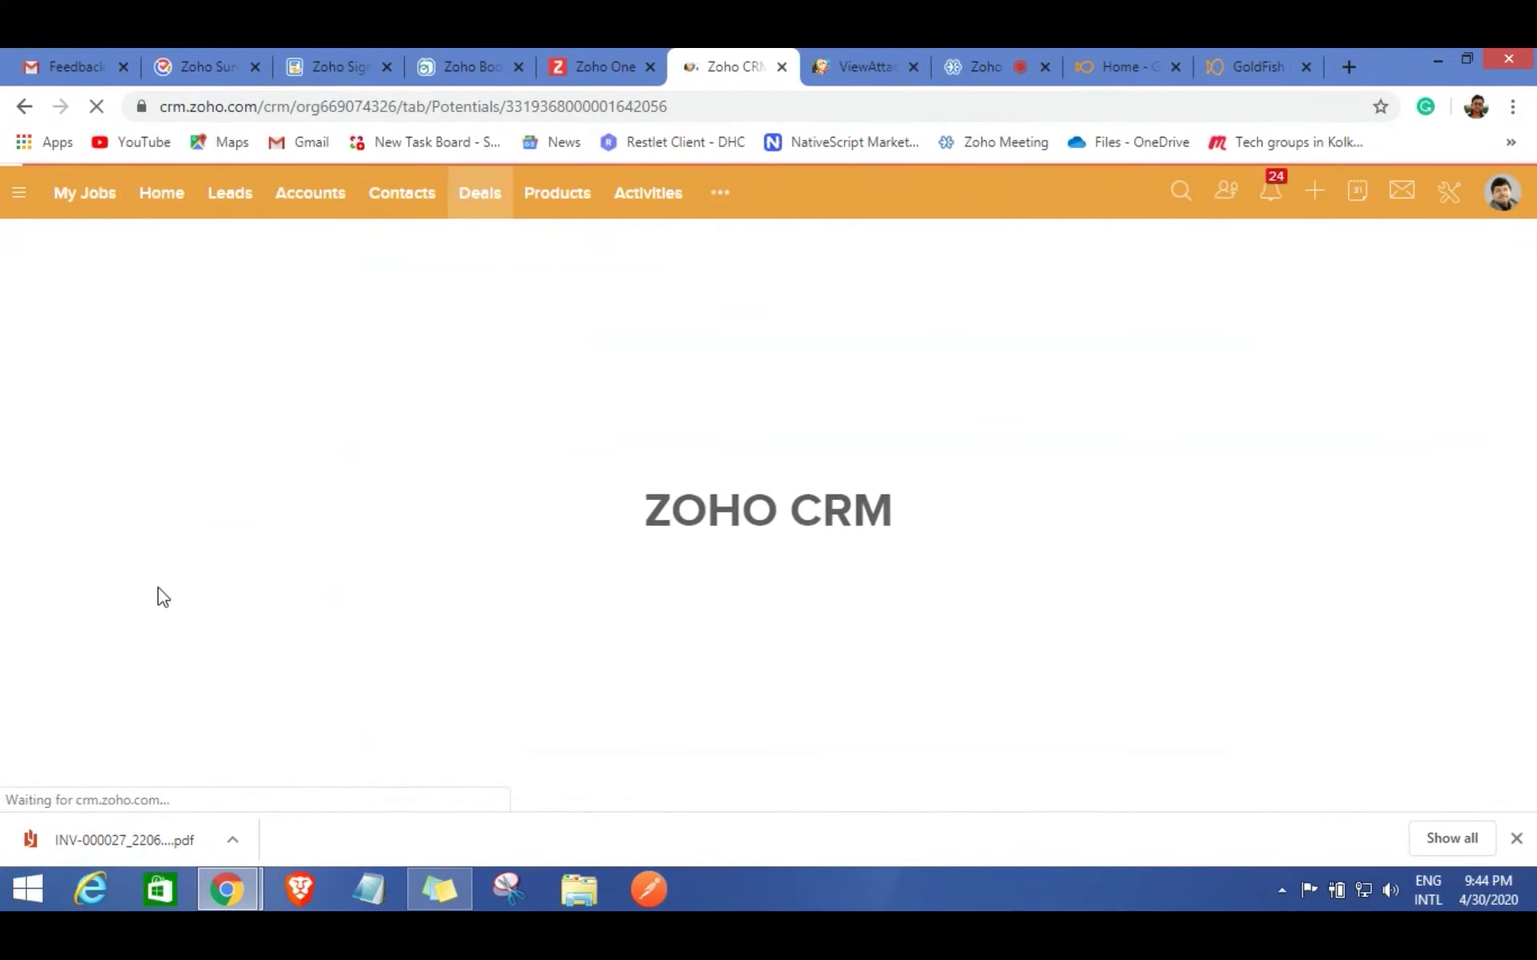
scroll(154, 597, "down", 3)
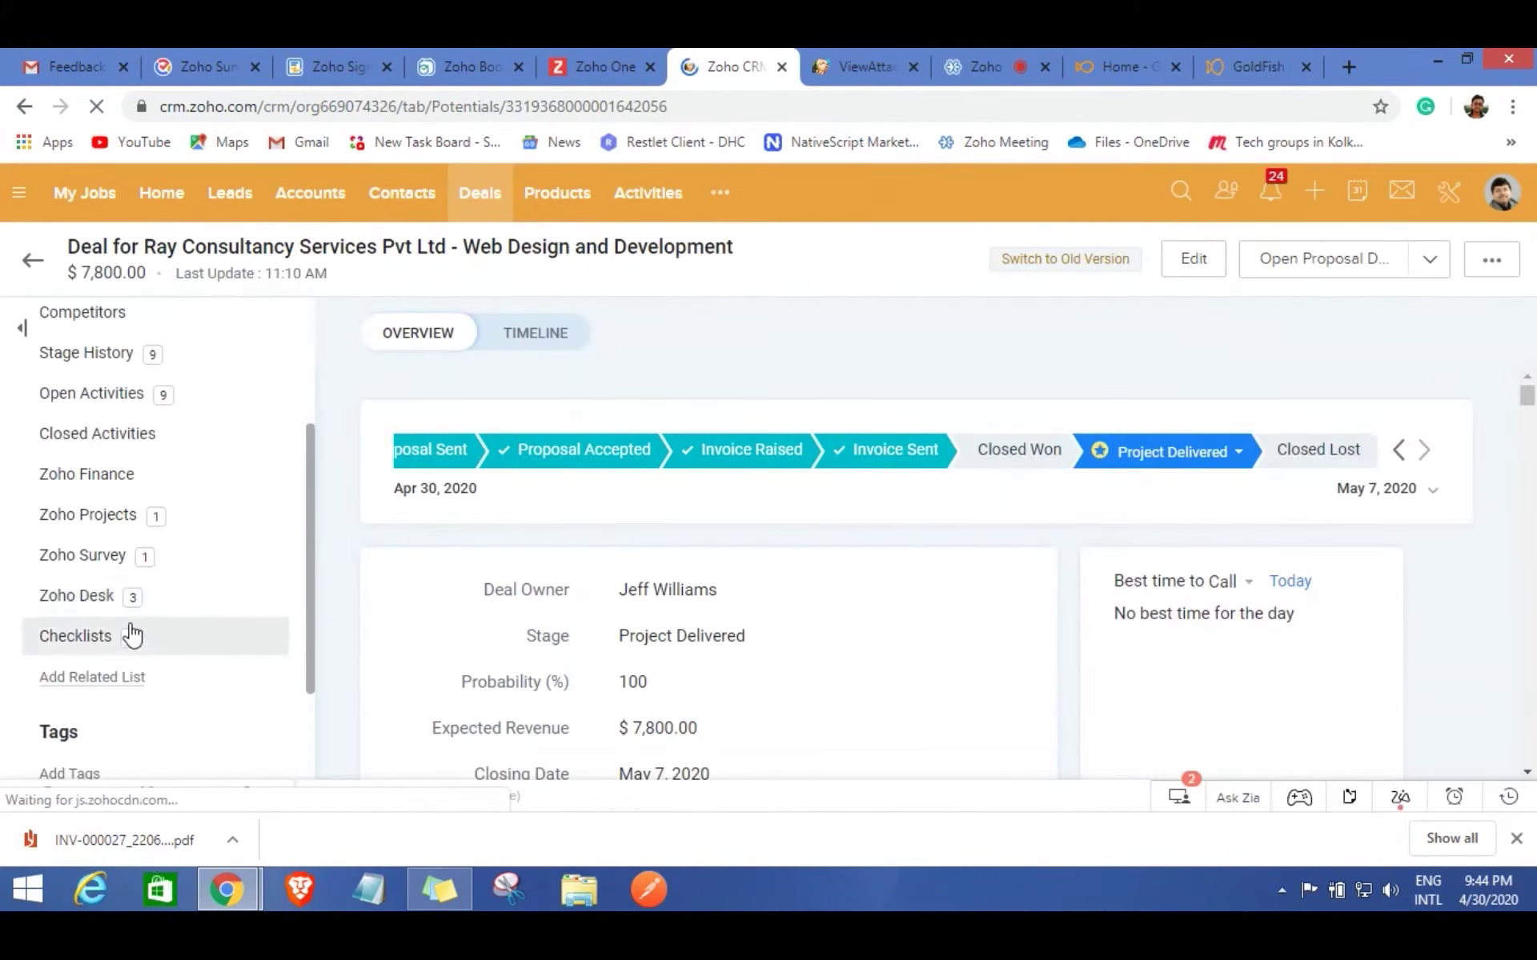
left_click(130, 606)
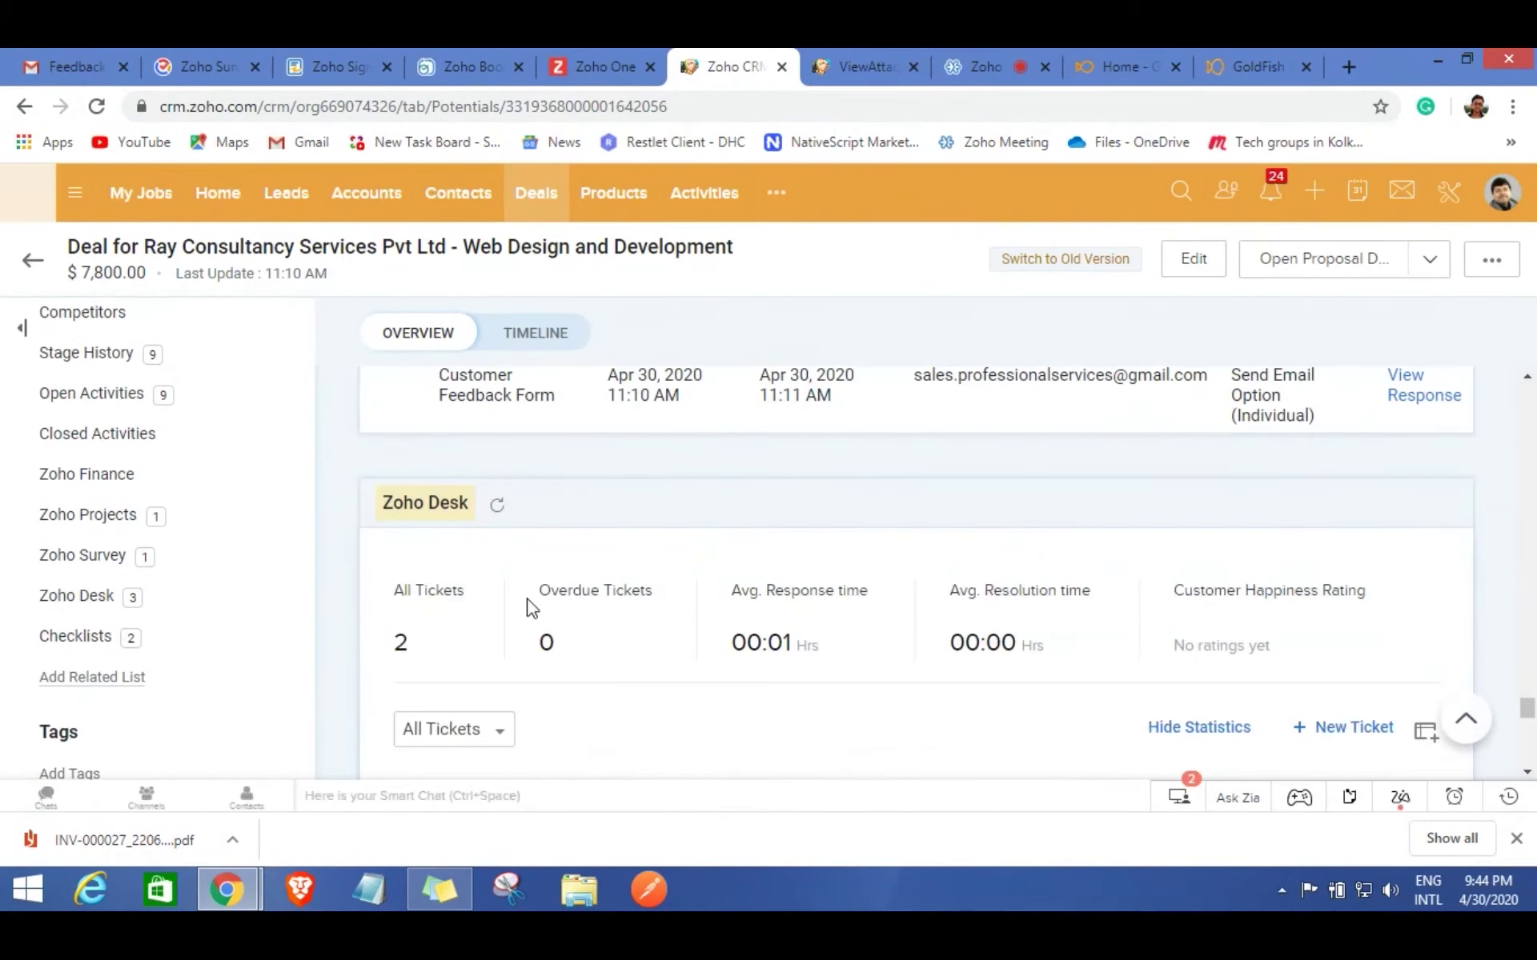
scroll(529, 609, "down", 2)
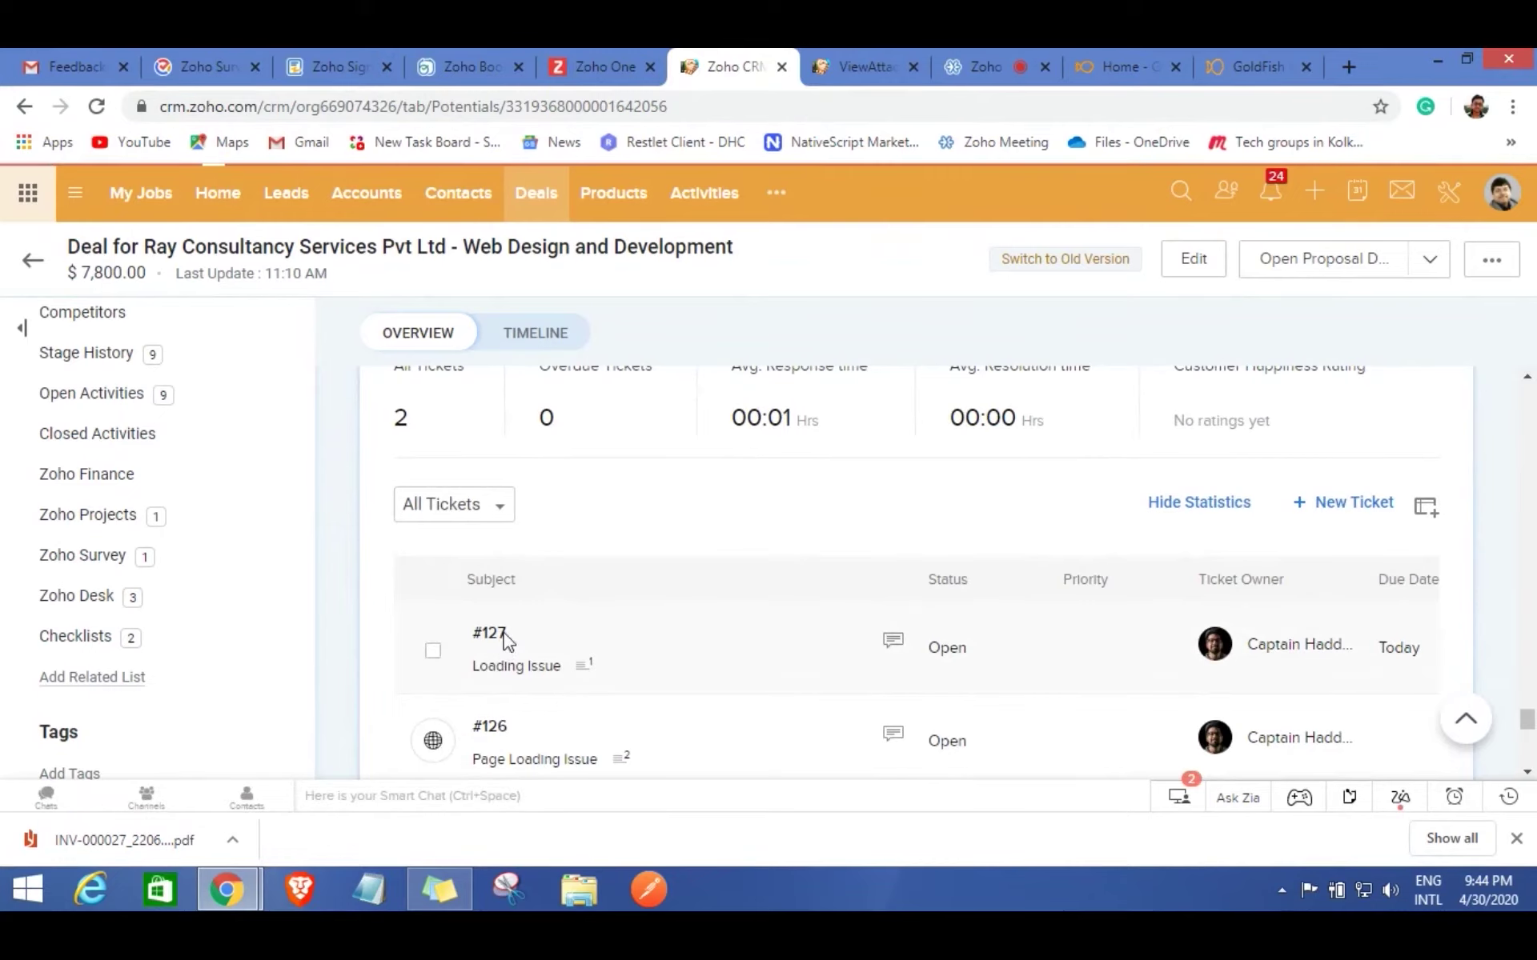
Open ticket #127 Loading Issue and start a reply to it.
left_click(506, 641)
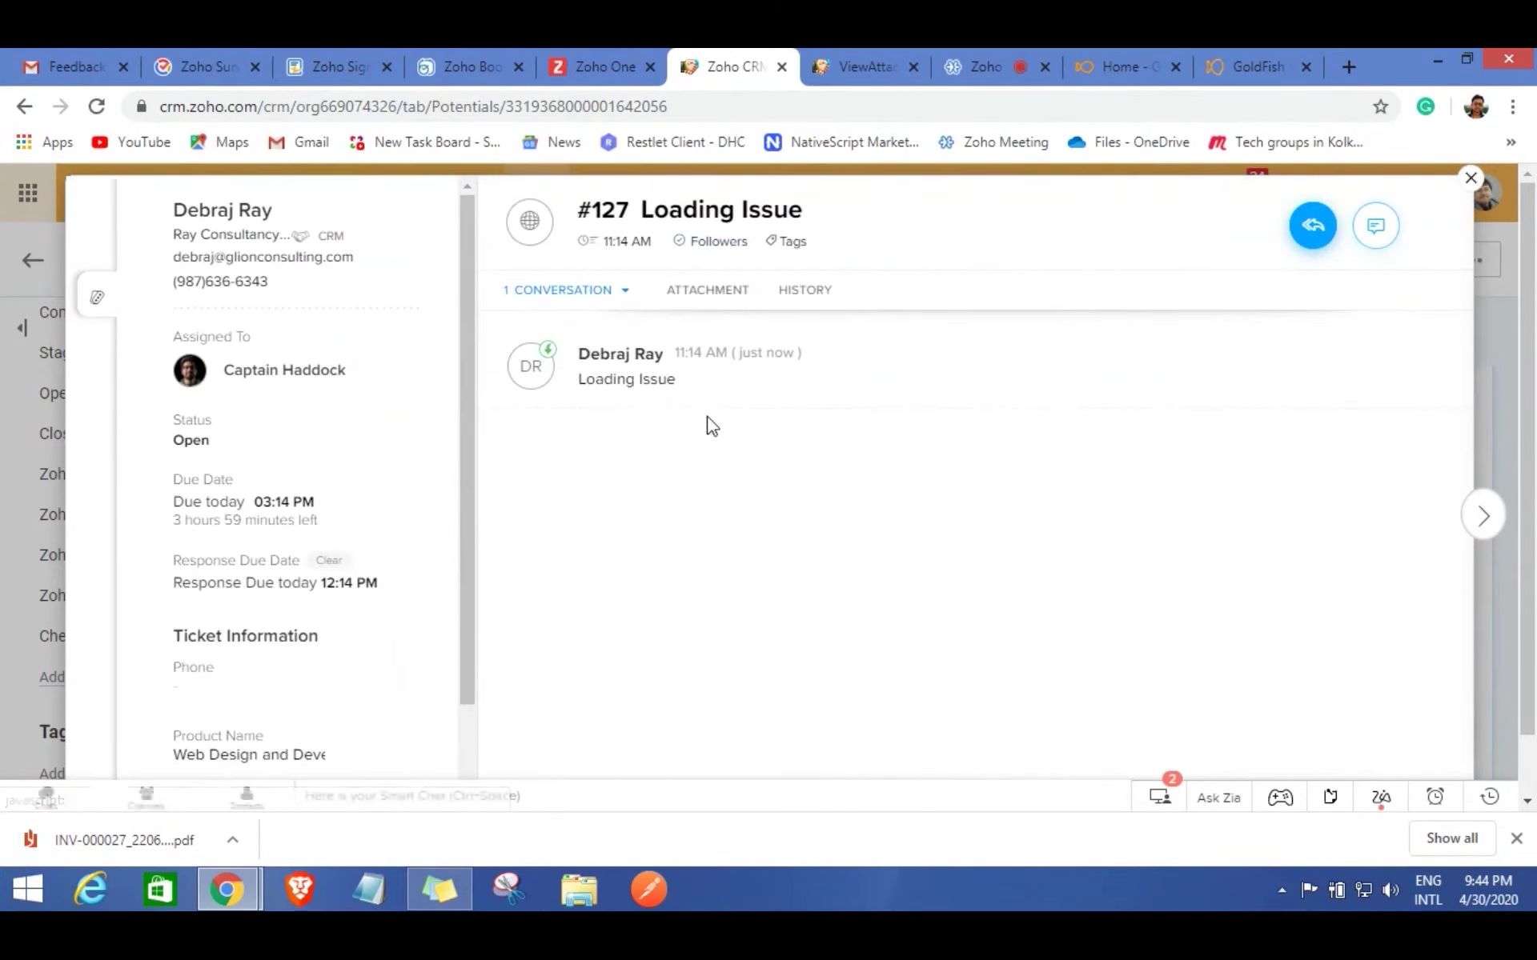
mouse_move(1317, 234)
left_click(1315, 276)
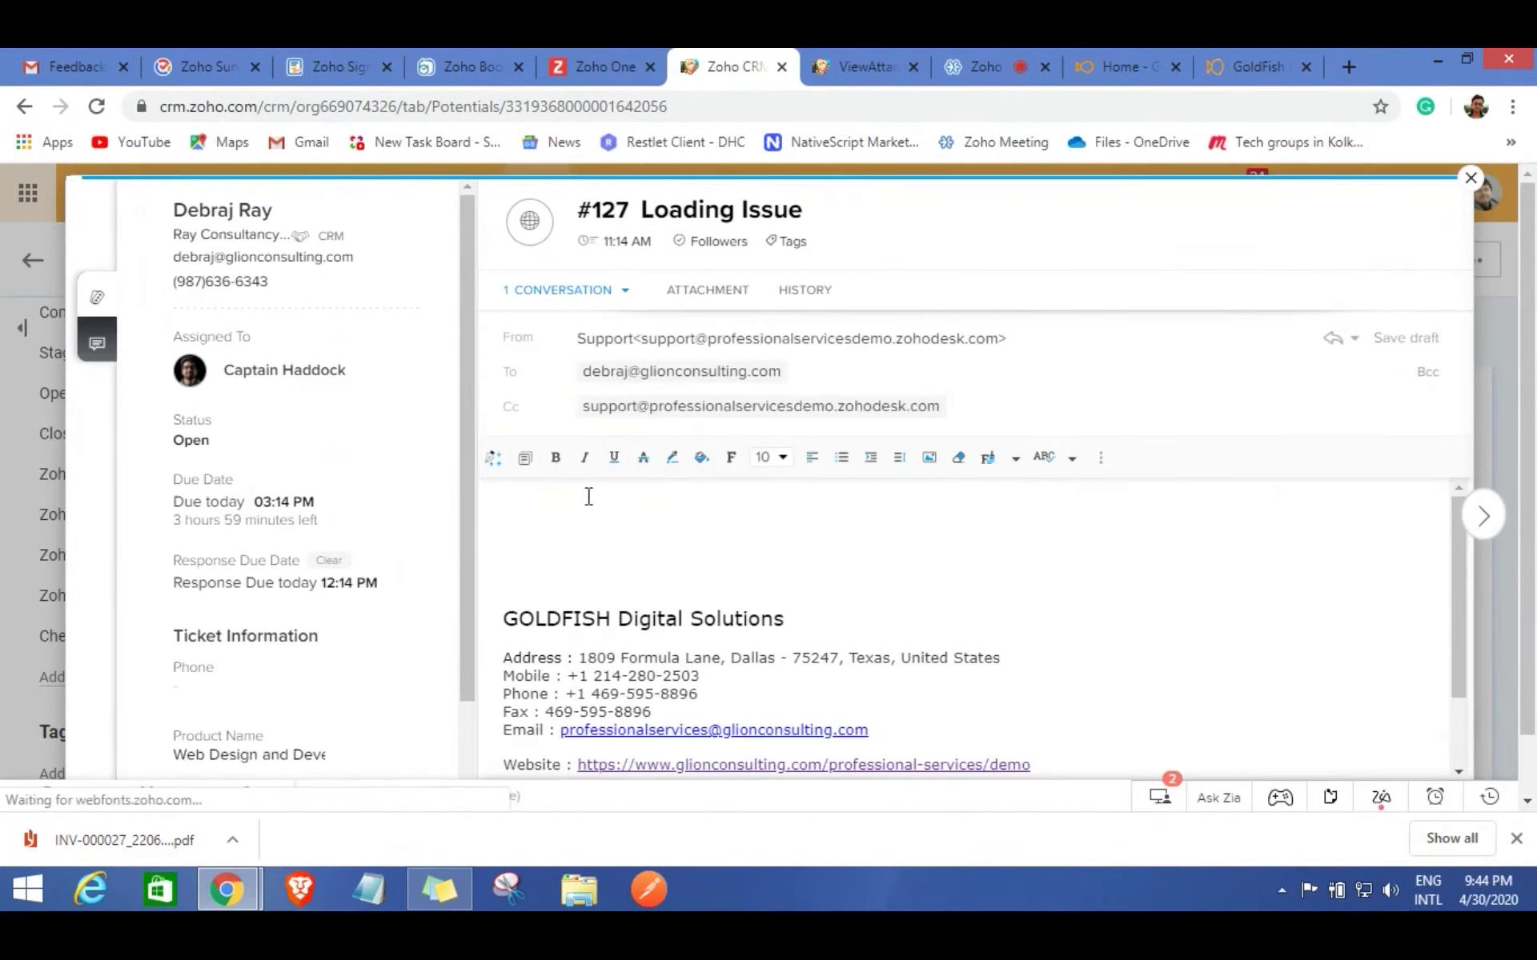
Write the reply 'Thank you for your Email please allow us sometime to get it resolved'.
type("Thank you ")
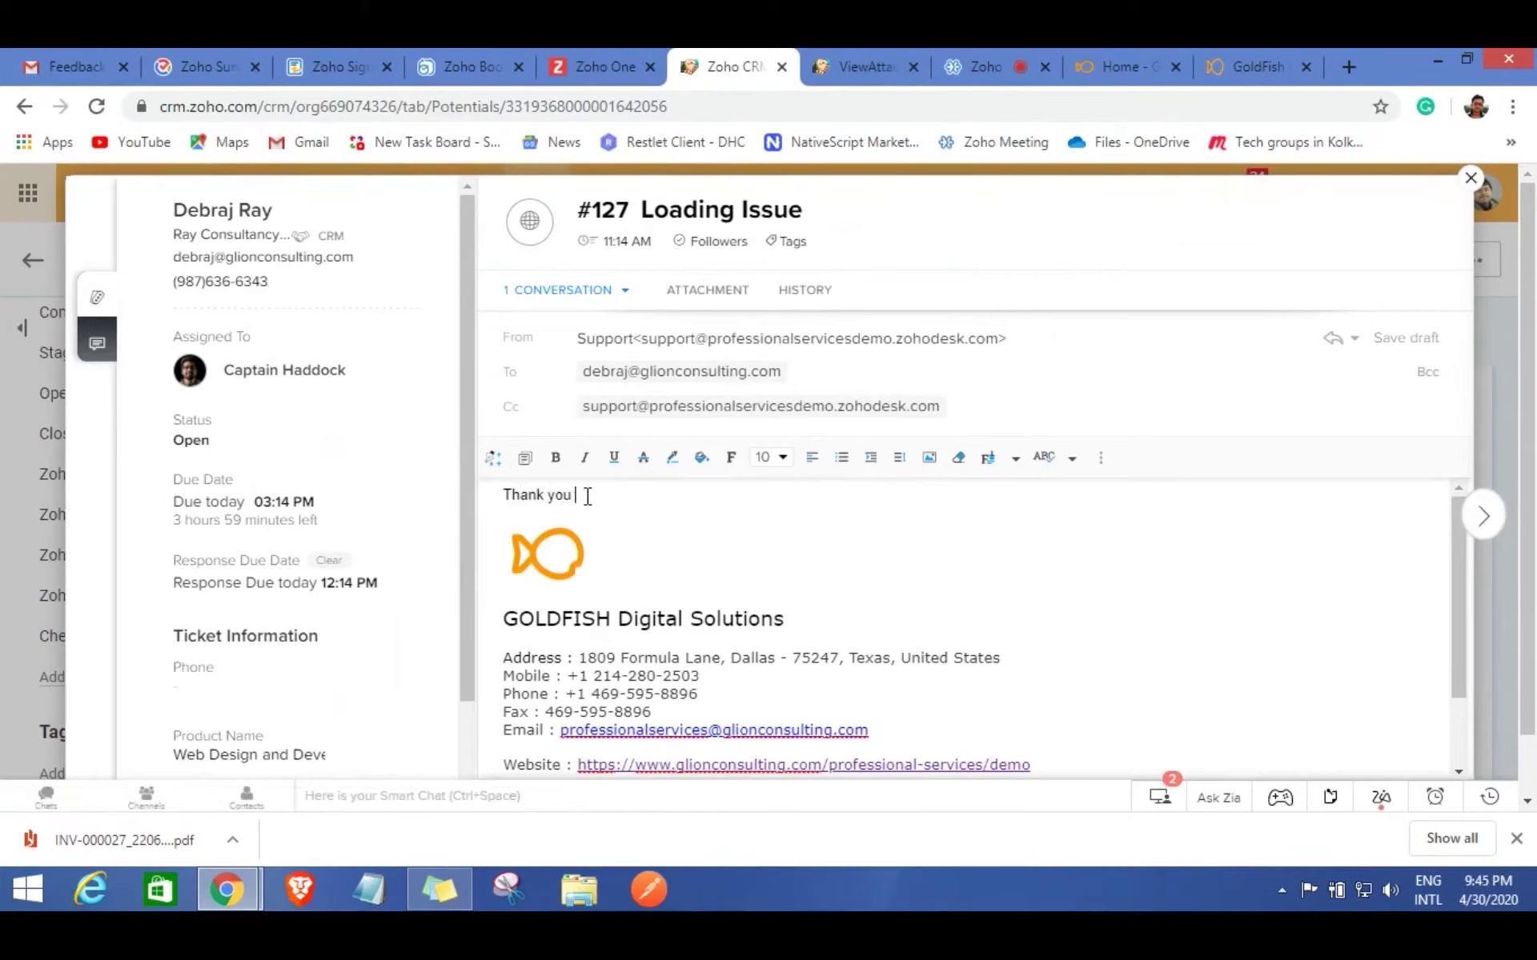
type("for your Email please allow us so")
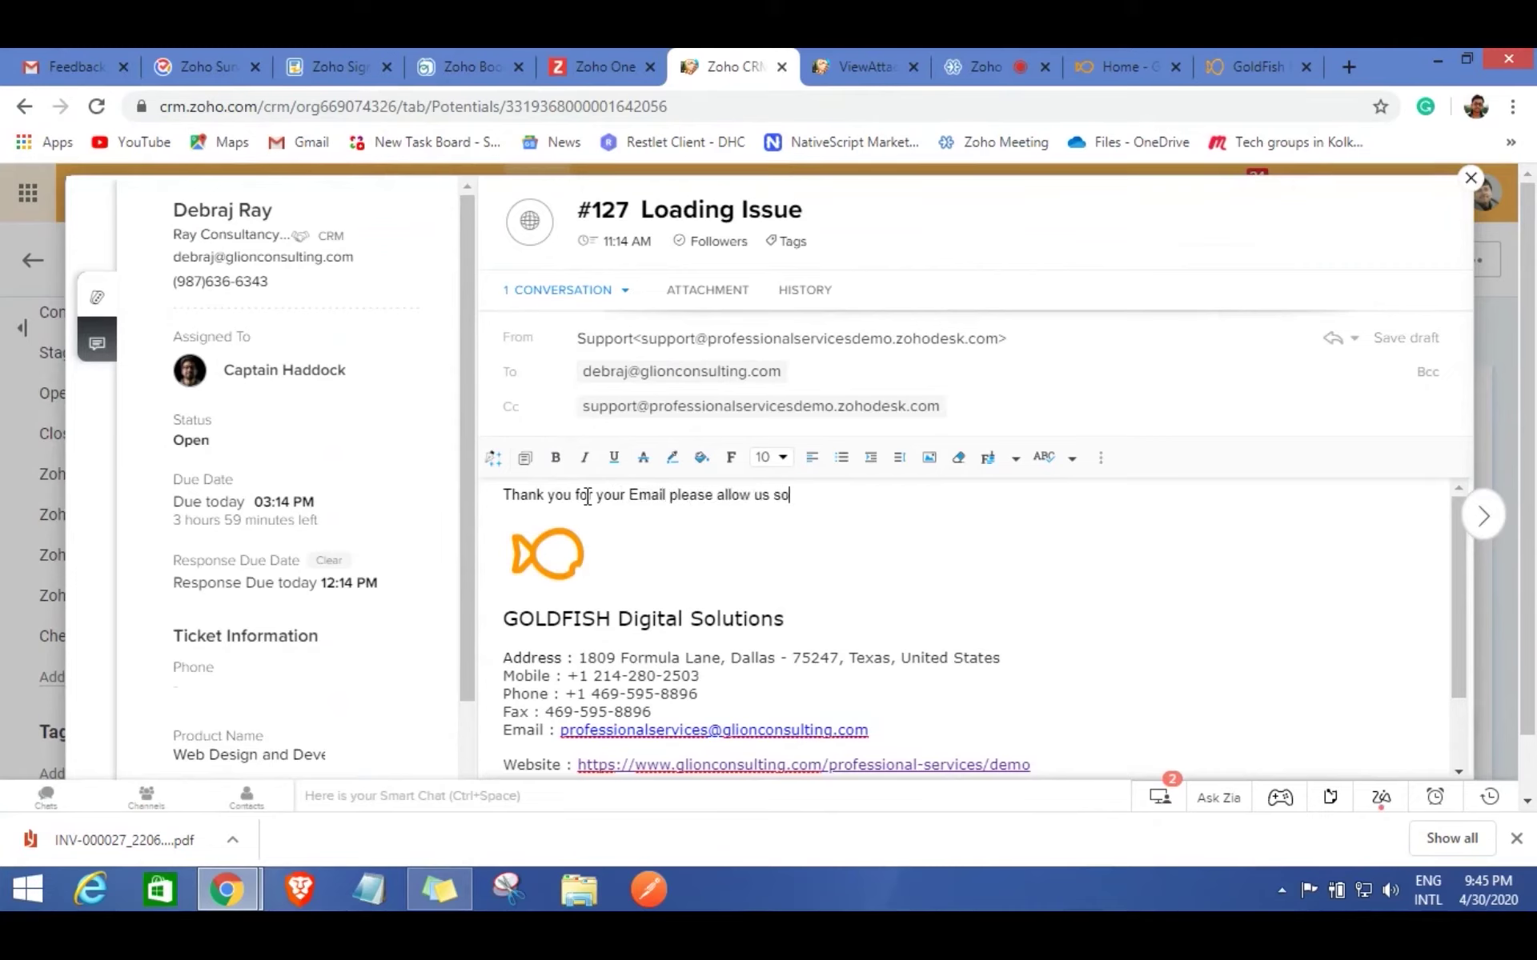
type("metime to get it res")
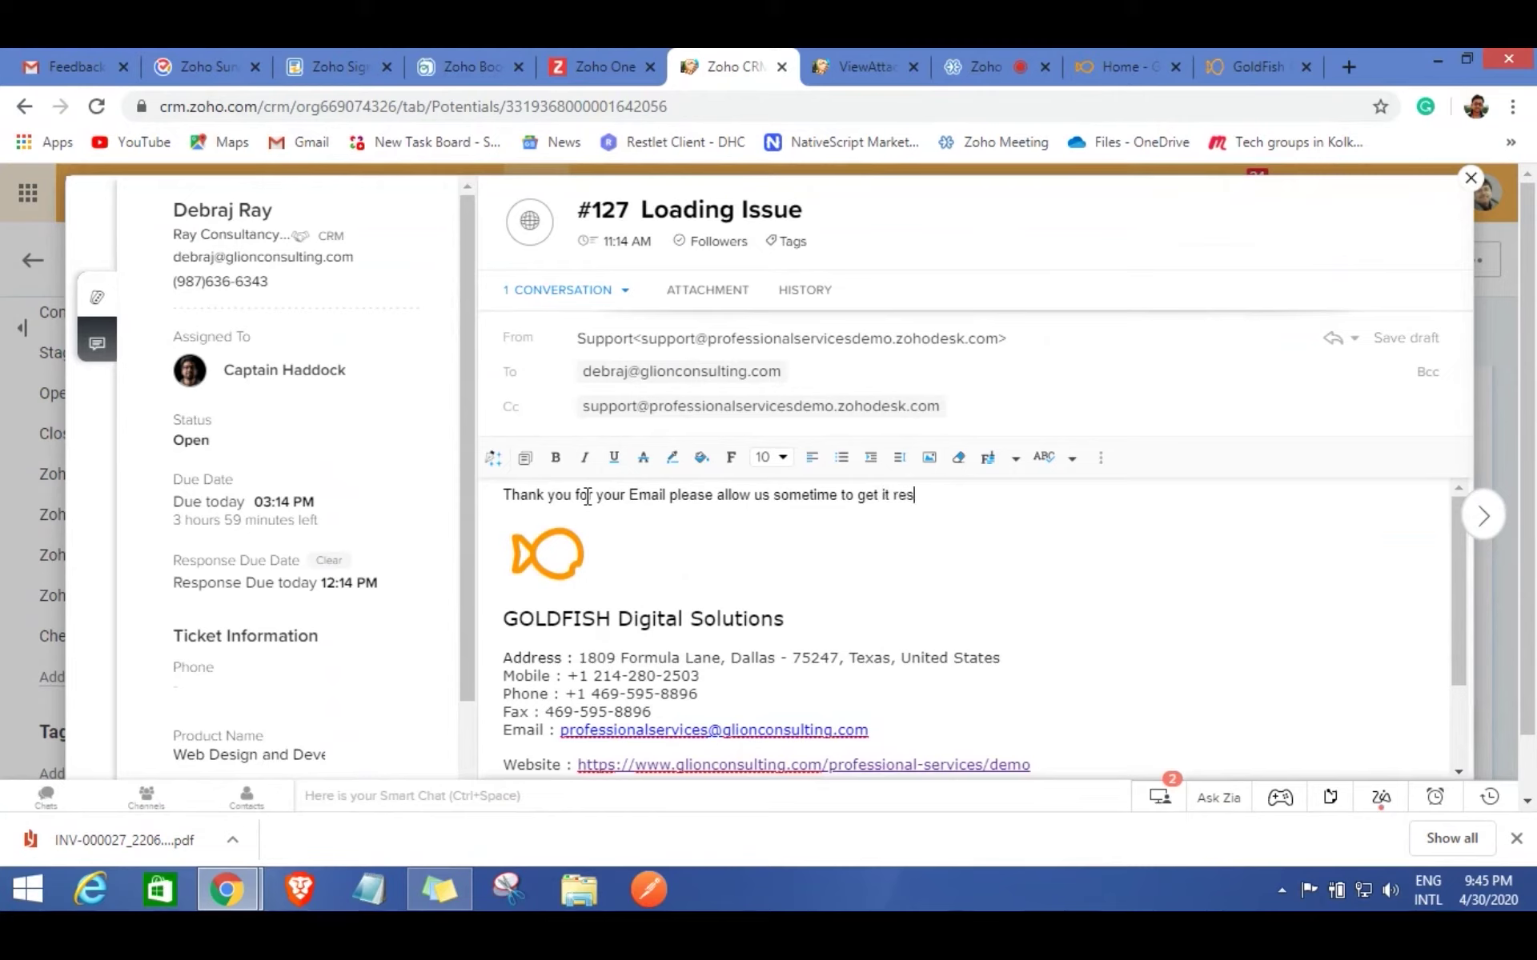
type("olved")
scroll(1145, 484, "down", 1)
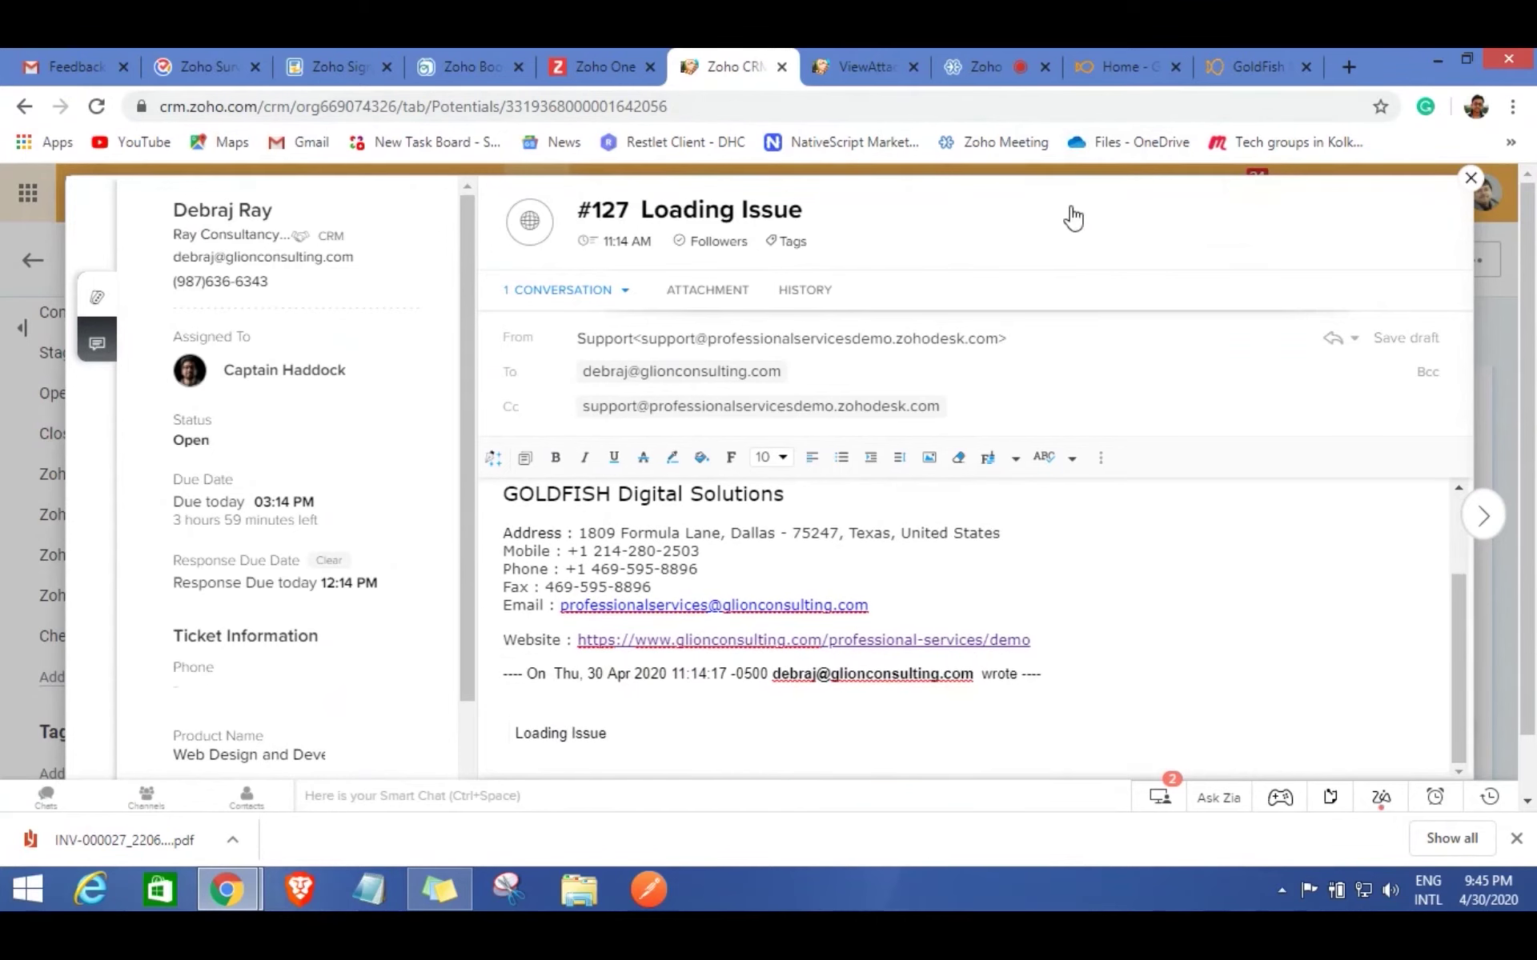
Send the reply without any Cc address and close ticket #127.
key("ctrl+a")
left_click(1359, 416)
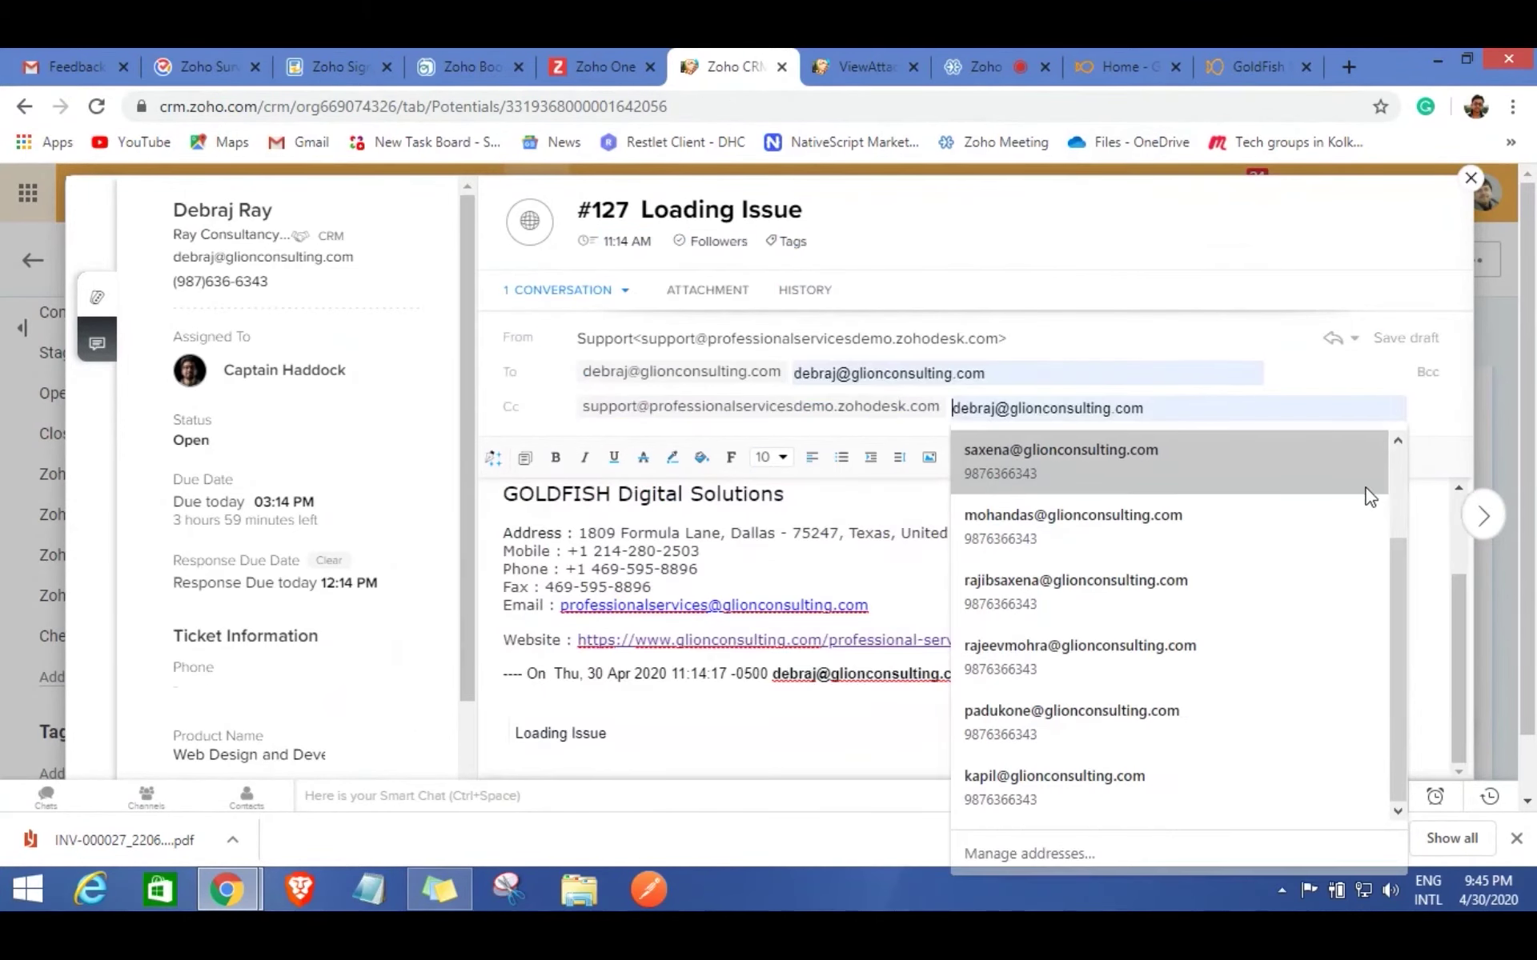
scroll(1530, 436, "down", 1)
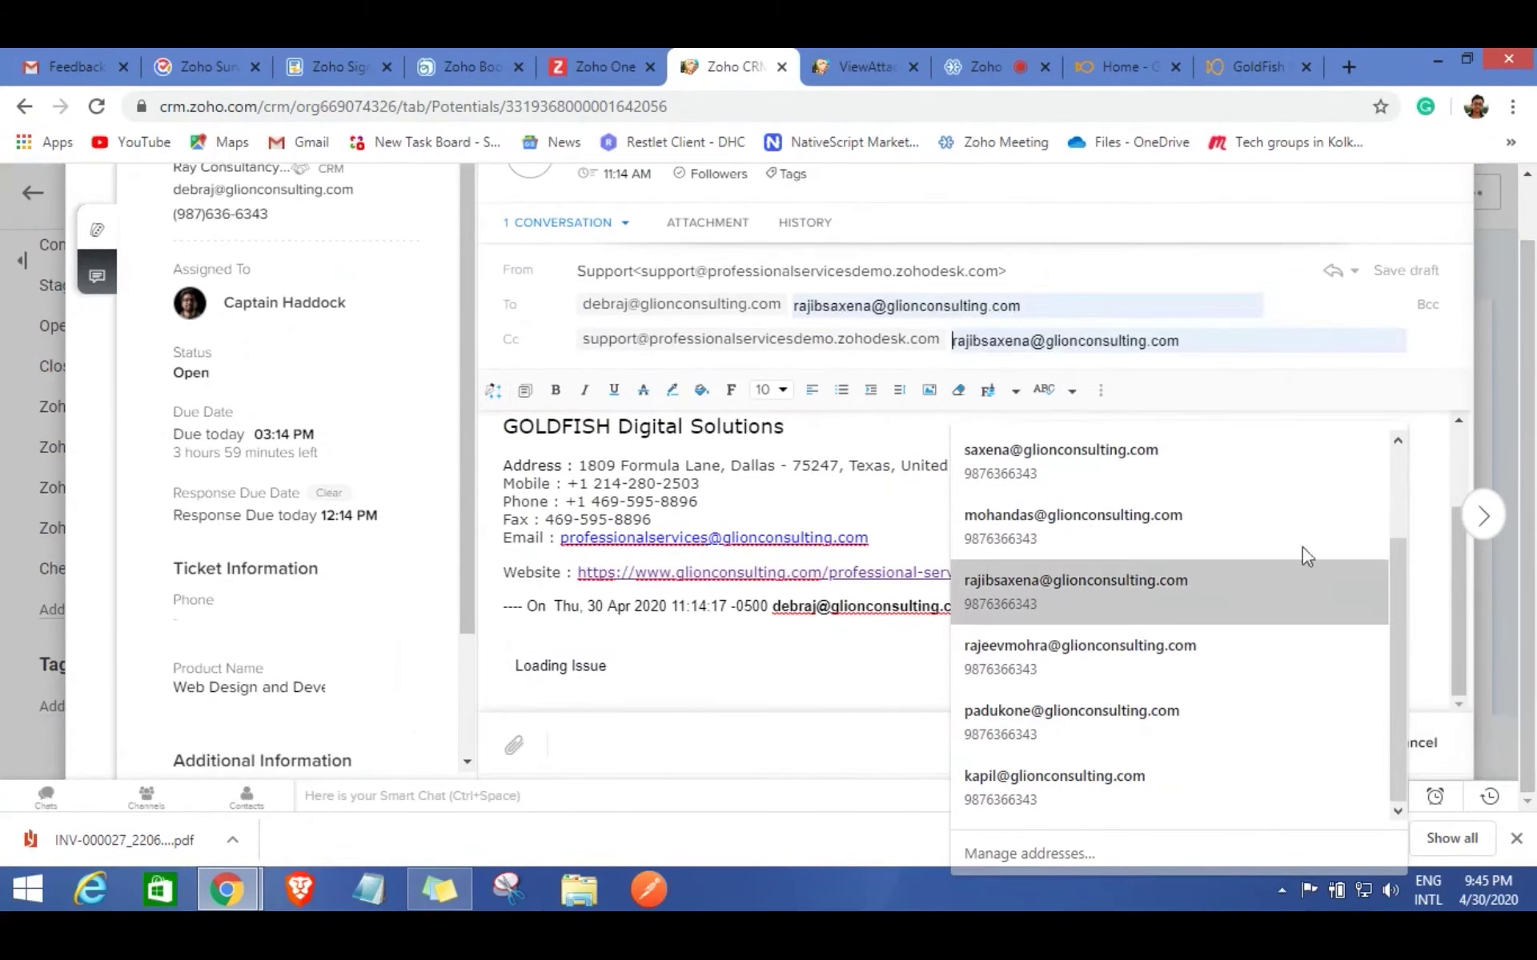
left_click(1213, 382)
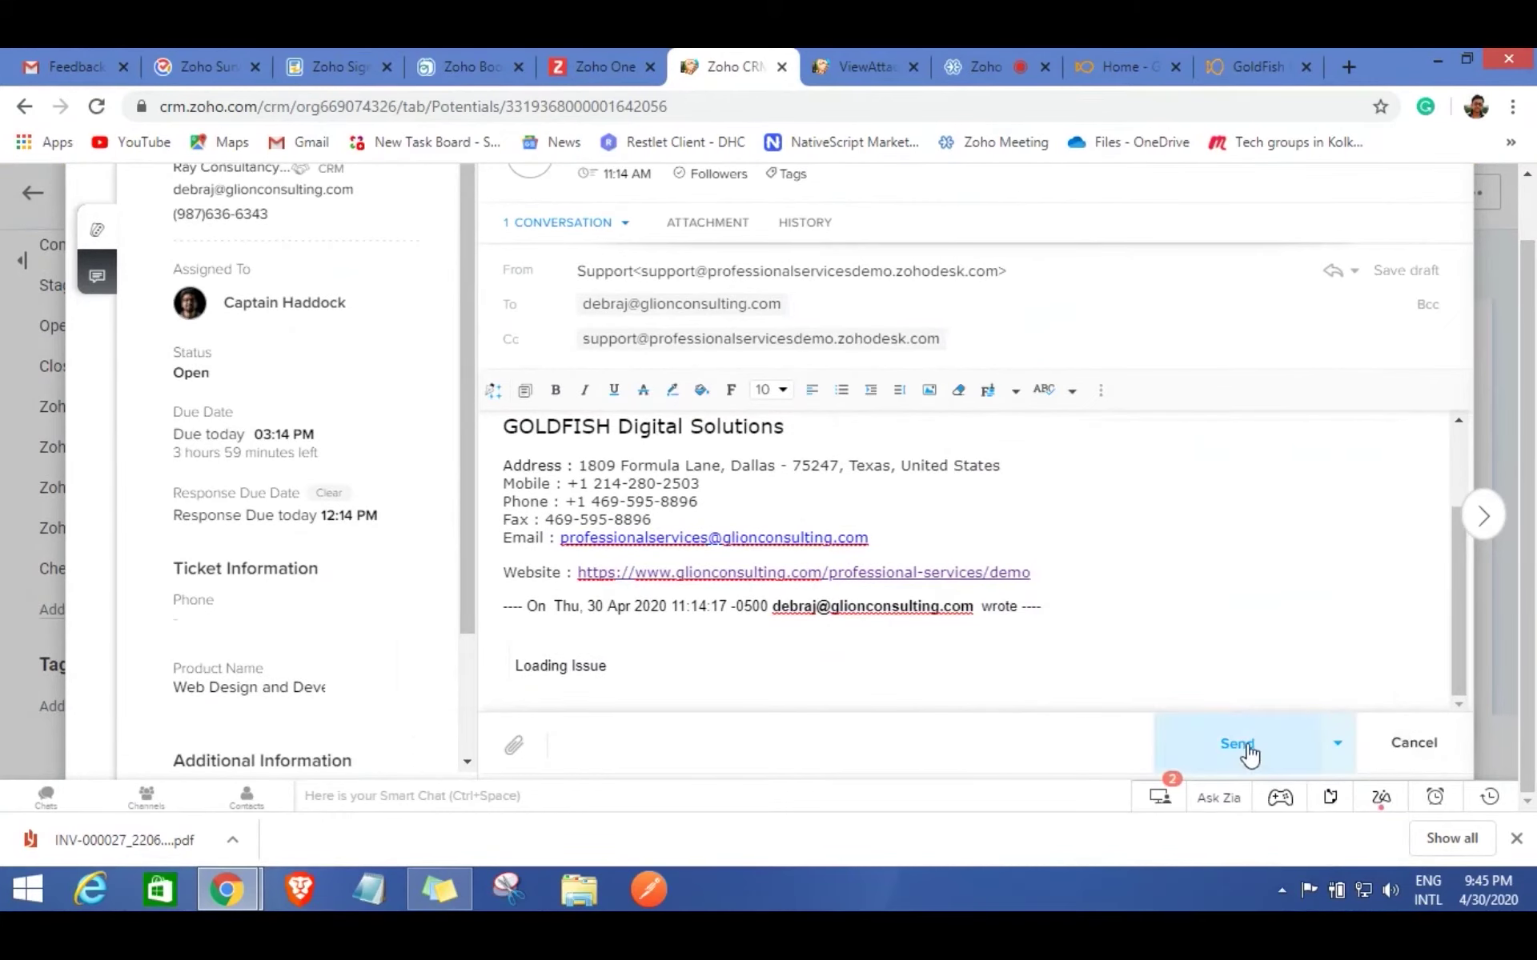
scroll(1297, 464, "down", 1)
scroll(1337, 405, "up", 3)
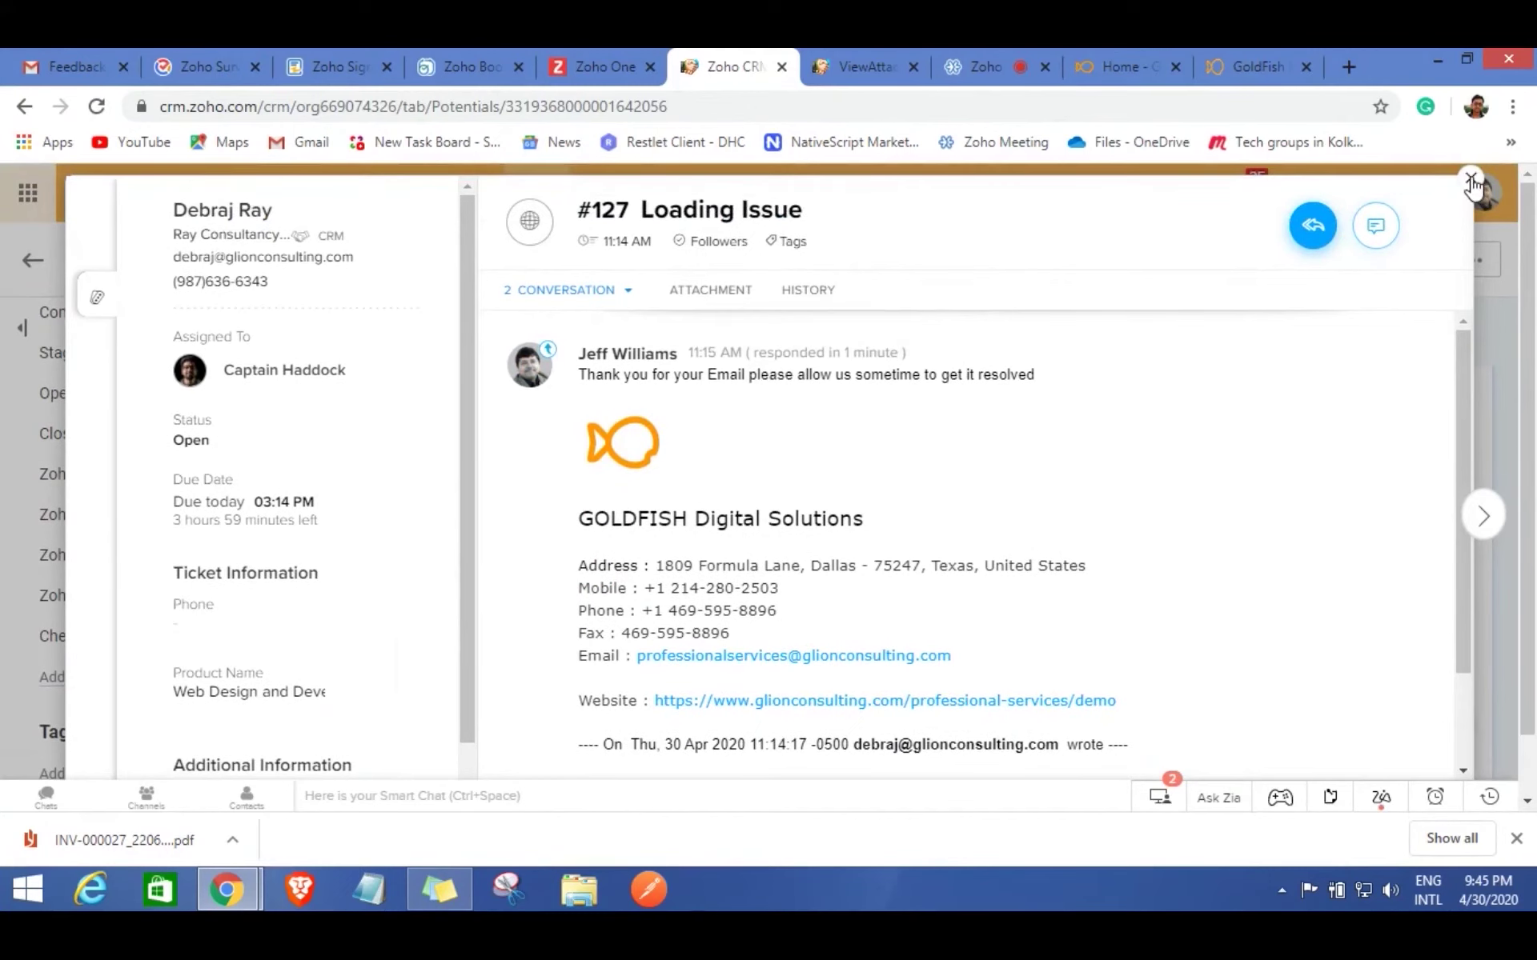
left_click(1471, 180)
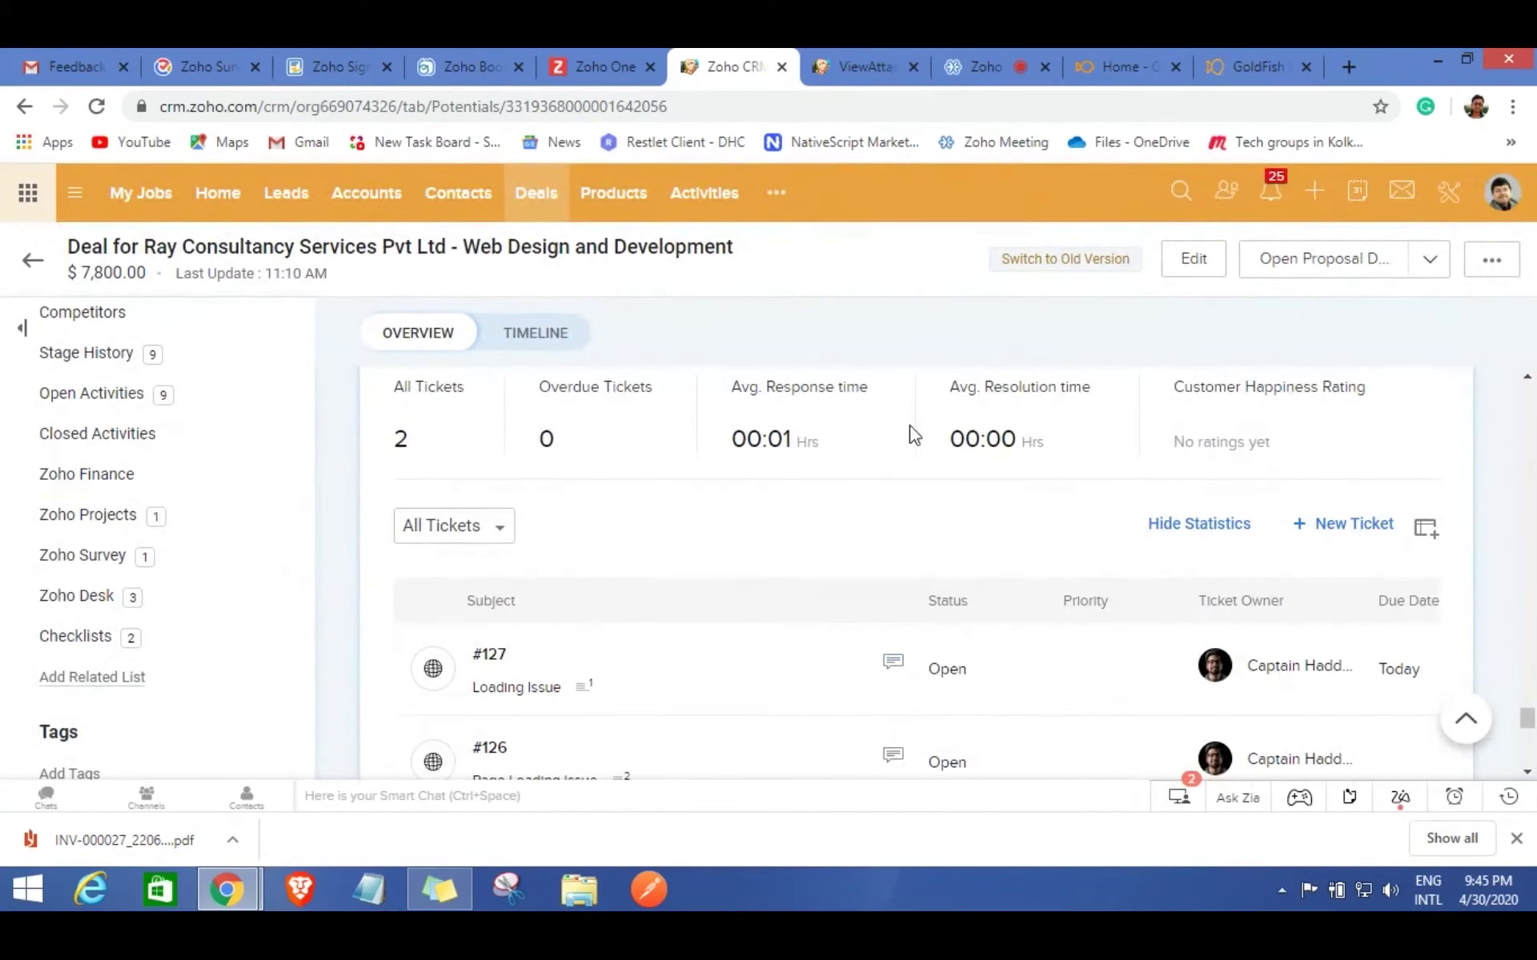
Review the deal's responded Customer Feedback Form survey, then close the Zoho Bookings tab.
scroll(1032, 538, "up", 4)
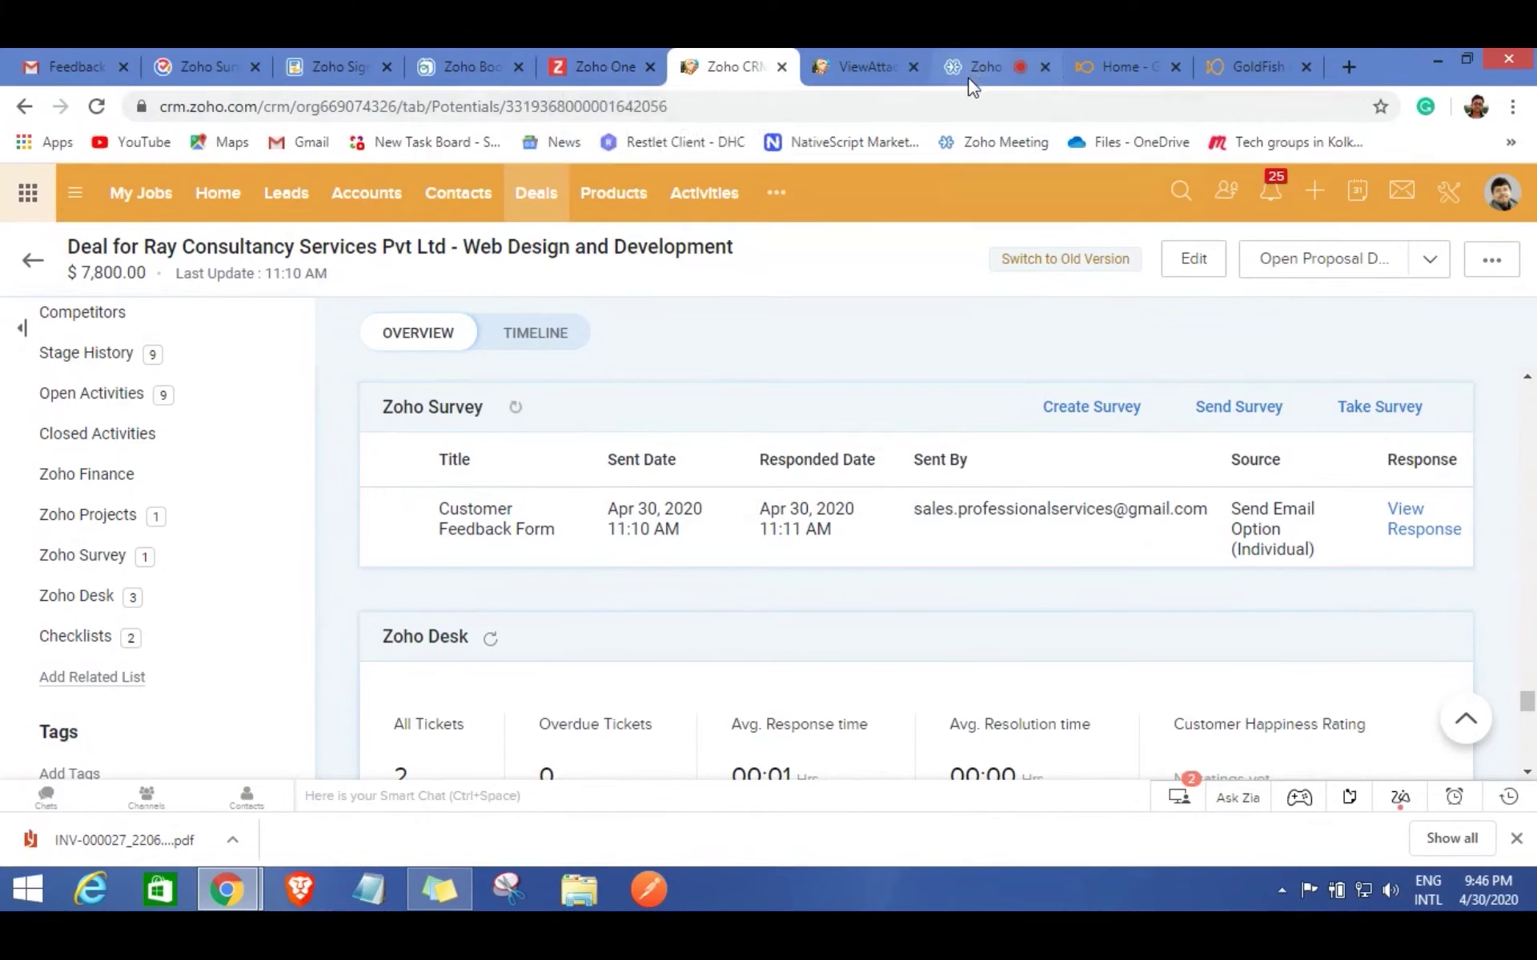
left_click(517, 67)
Close Zoho Sign and scroll the Zoho One My Apps page down to Backstage.
left_click(386, 68)
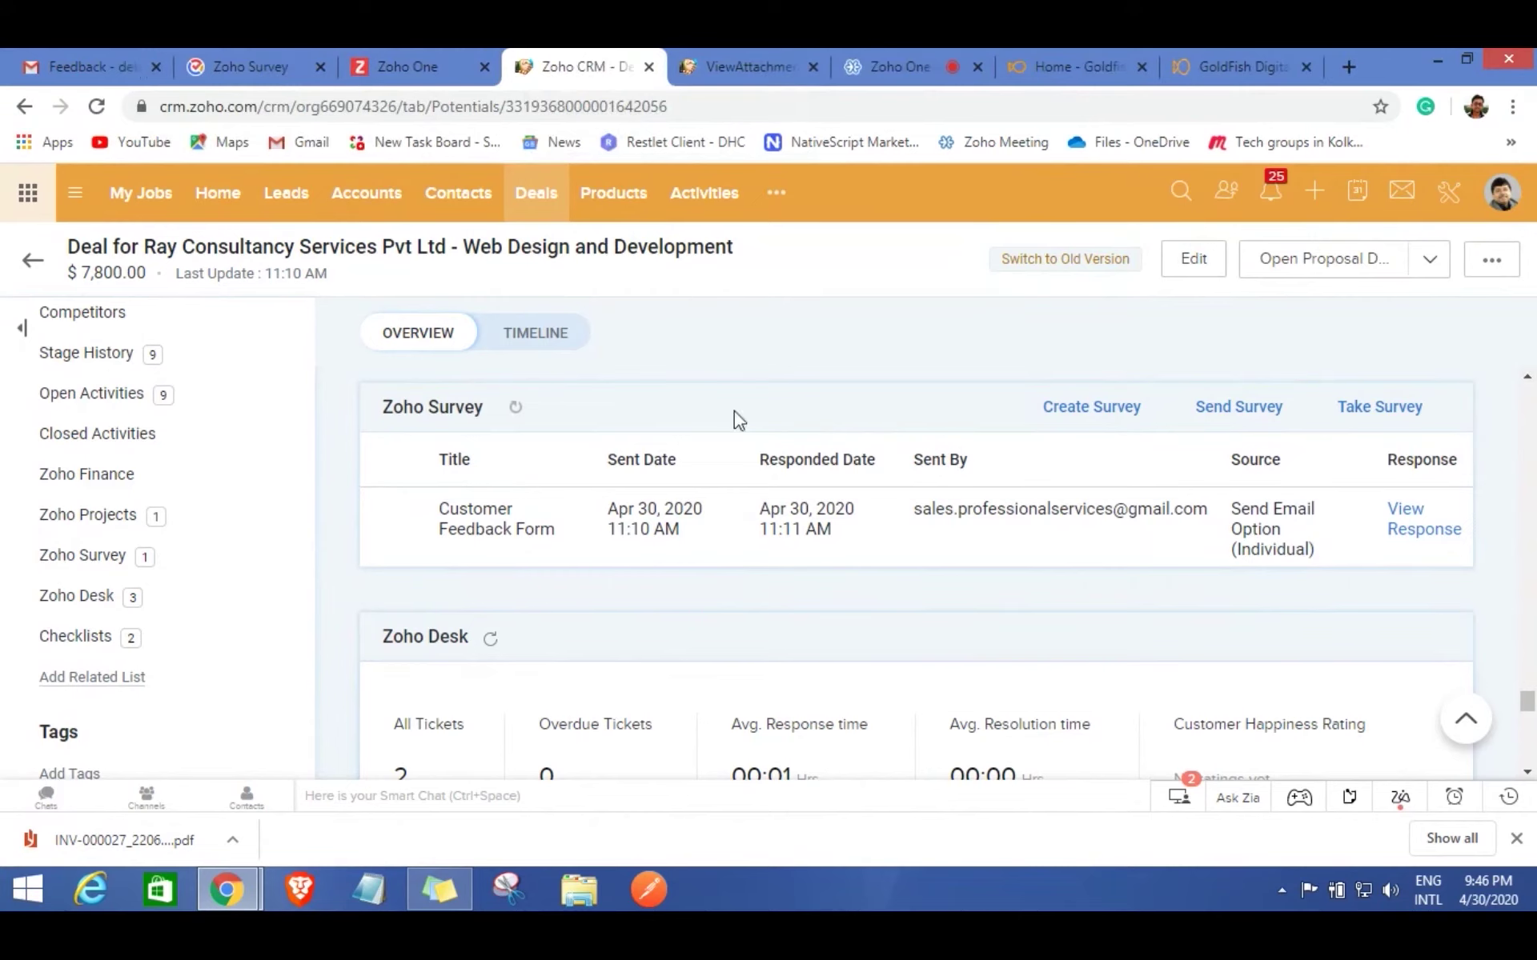
left_click(398, 64)
scroll(860, 600, "down", 1)
scroll(860, 600, "down", 5)
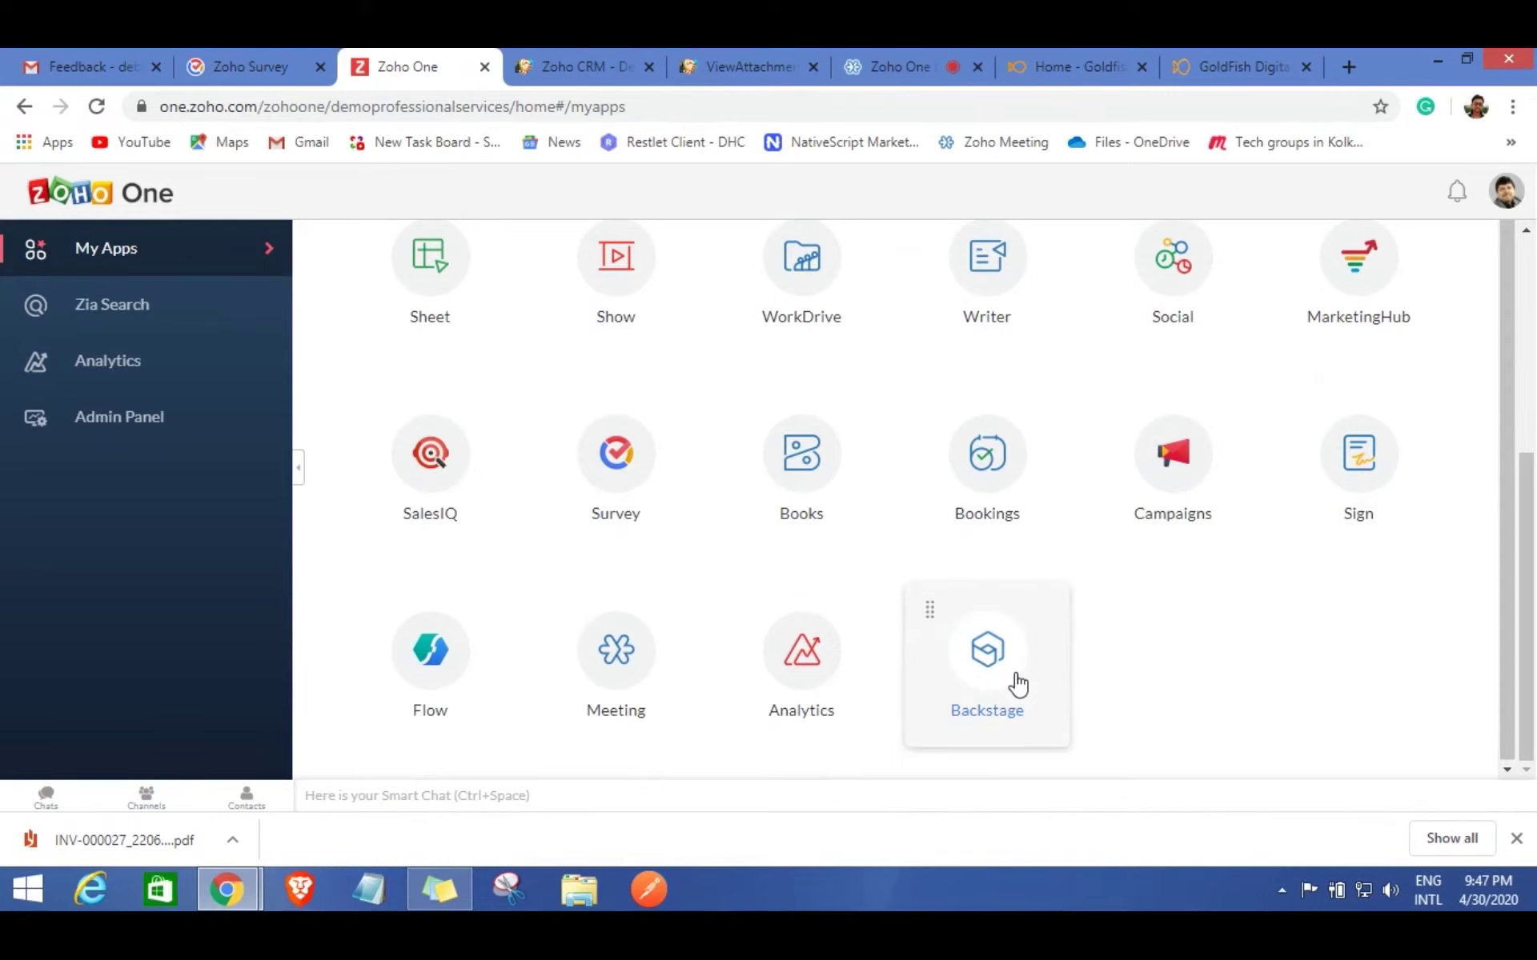
Launch Backstage and open the GoldFish - Frontcon - May 2020 event dashboard.
left_click(1019, 681)
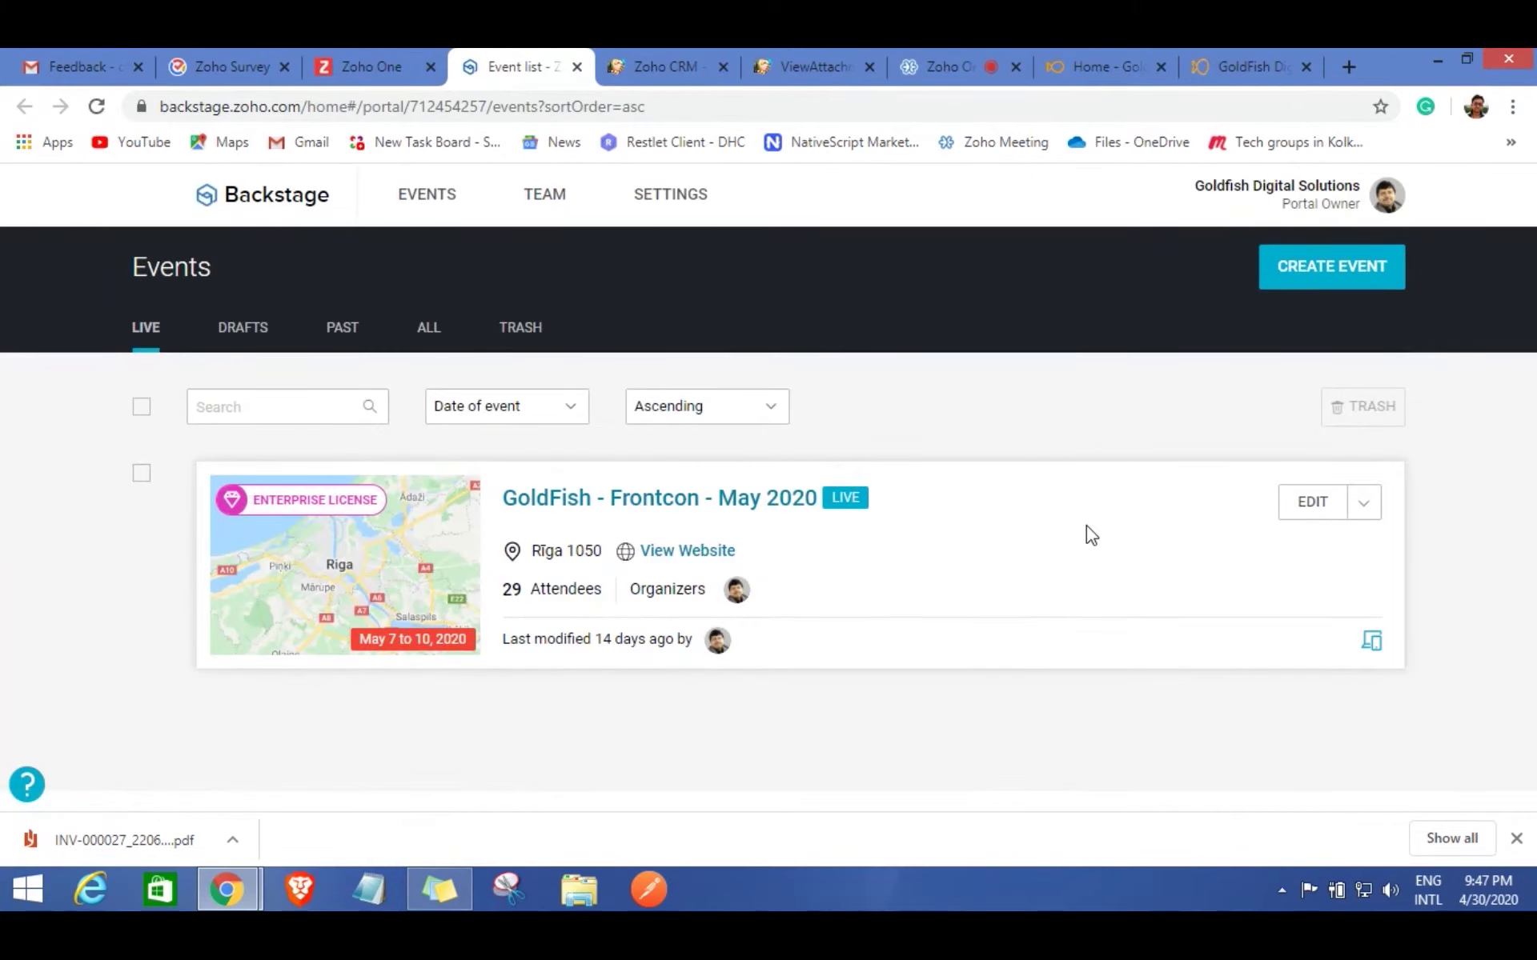
left_click(632, 504)
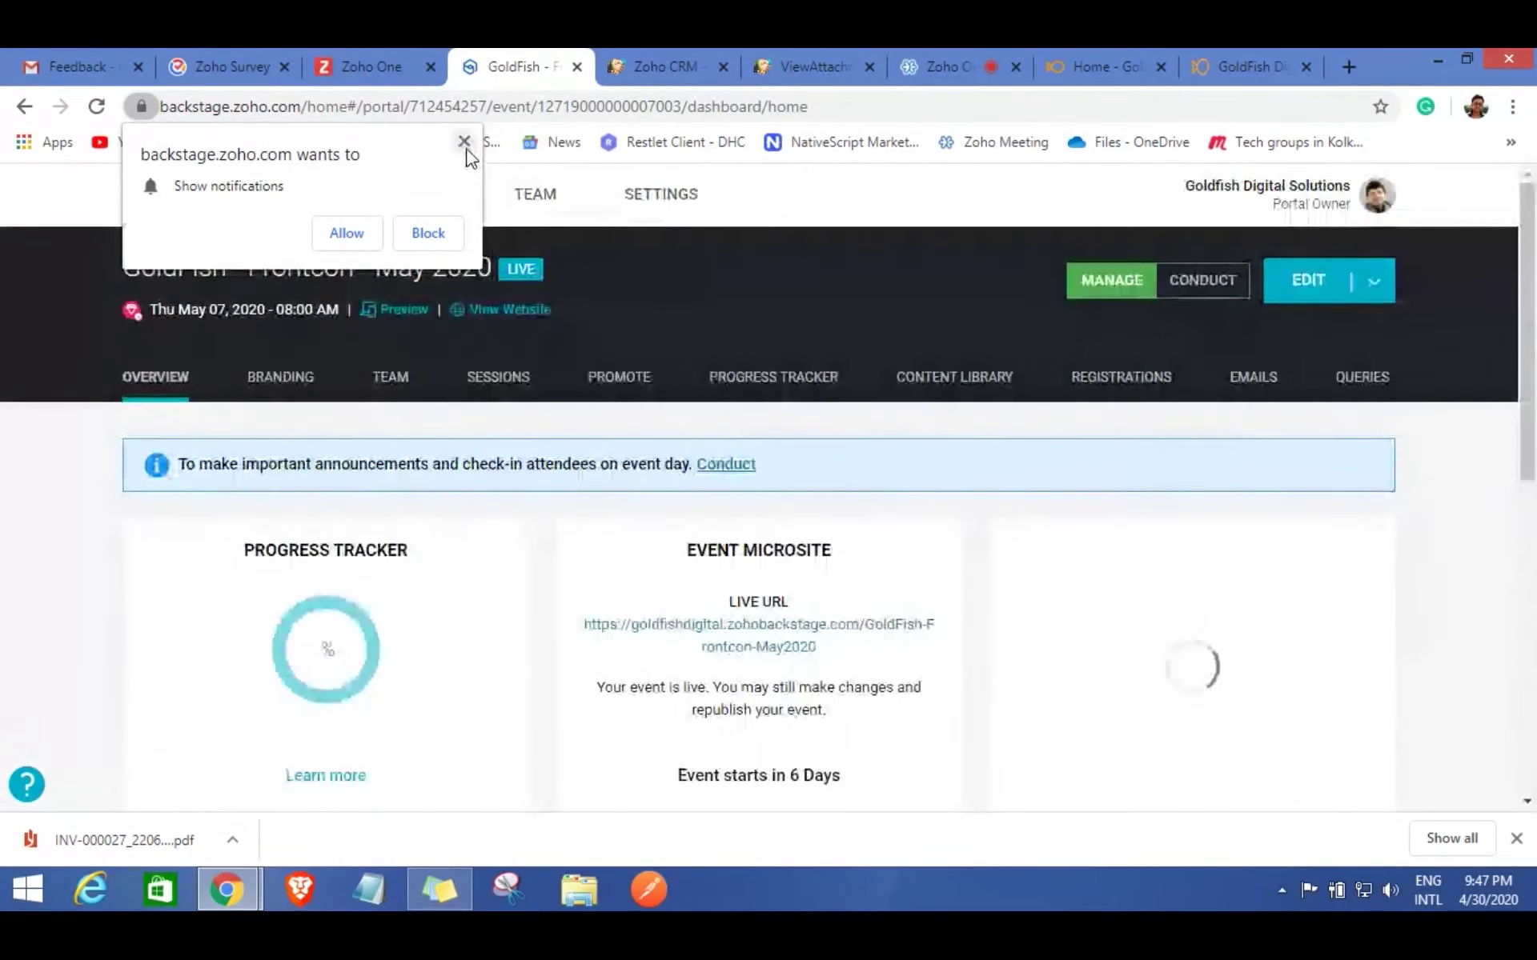
left_click(464, 141)
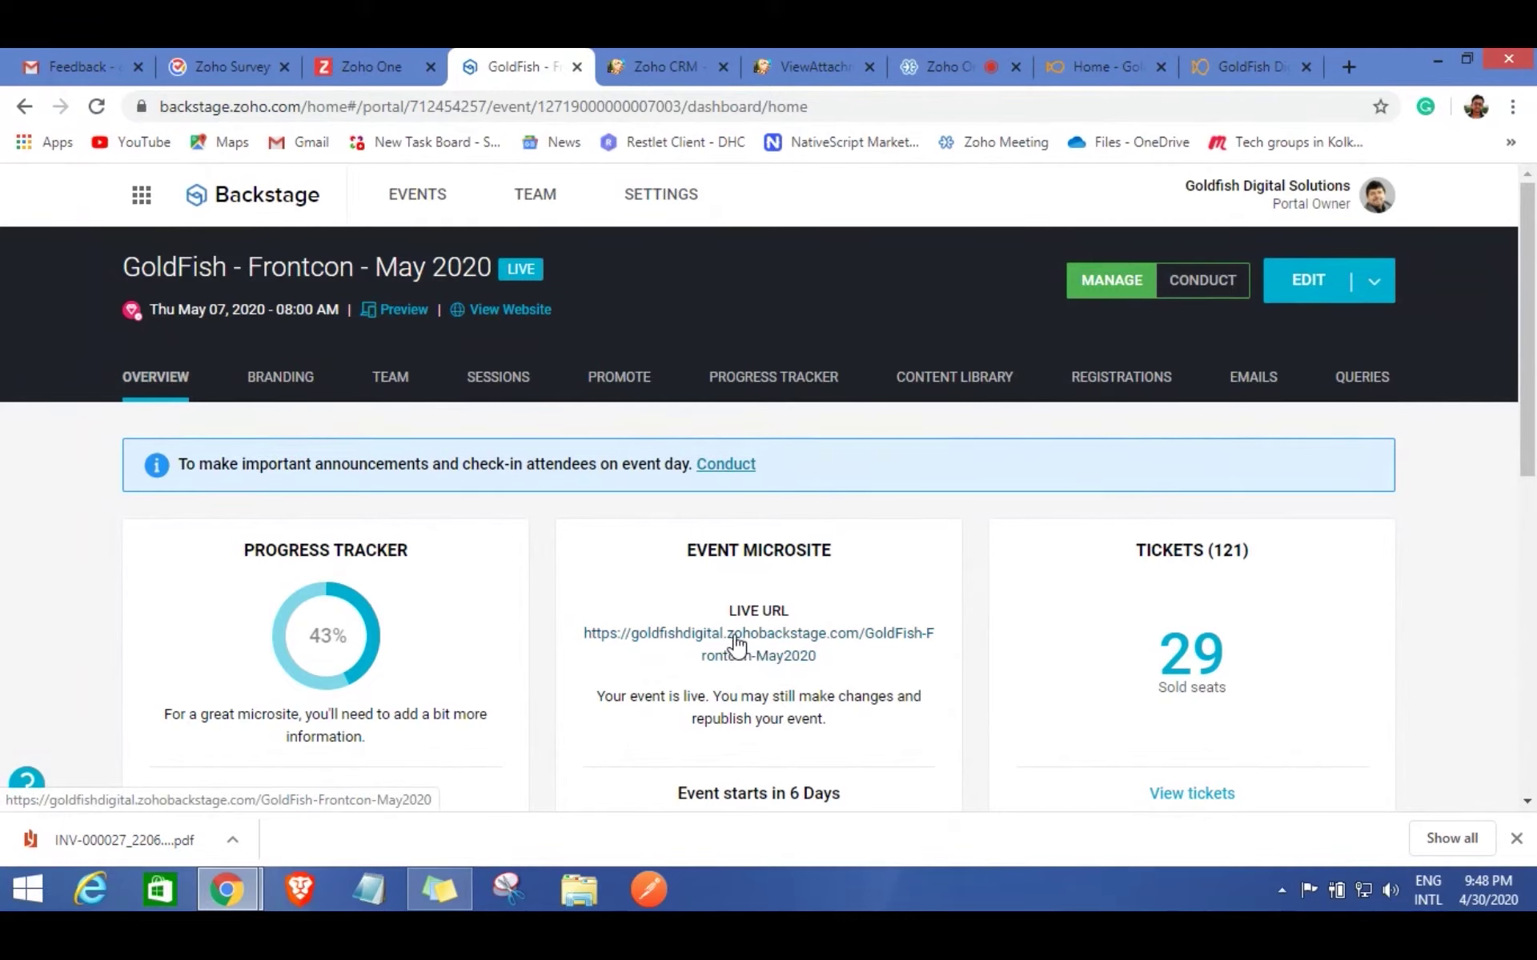
Open the event's live microsite and scroll through its description and speakers.
left_click(735, 643)
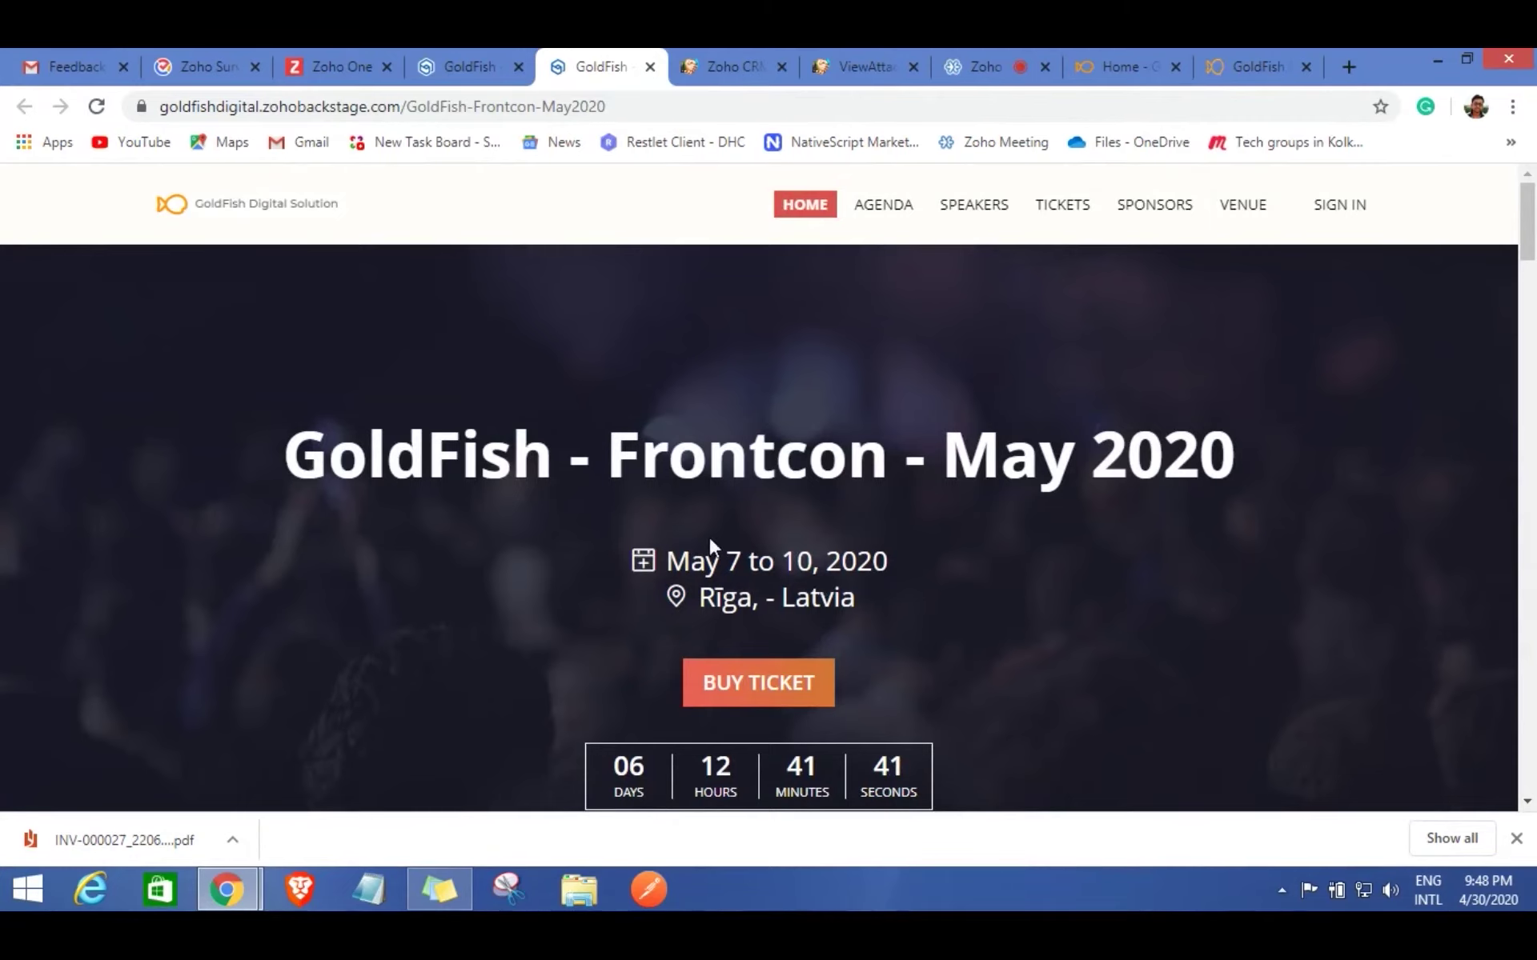
scroll(1025, 453, "down", 3)
scroll(1027, 456, "up", 3)
scroll(1027, 456, "down", 4)
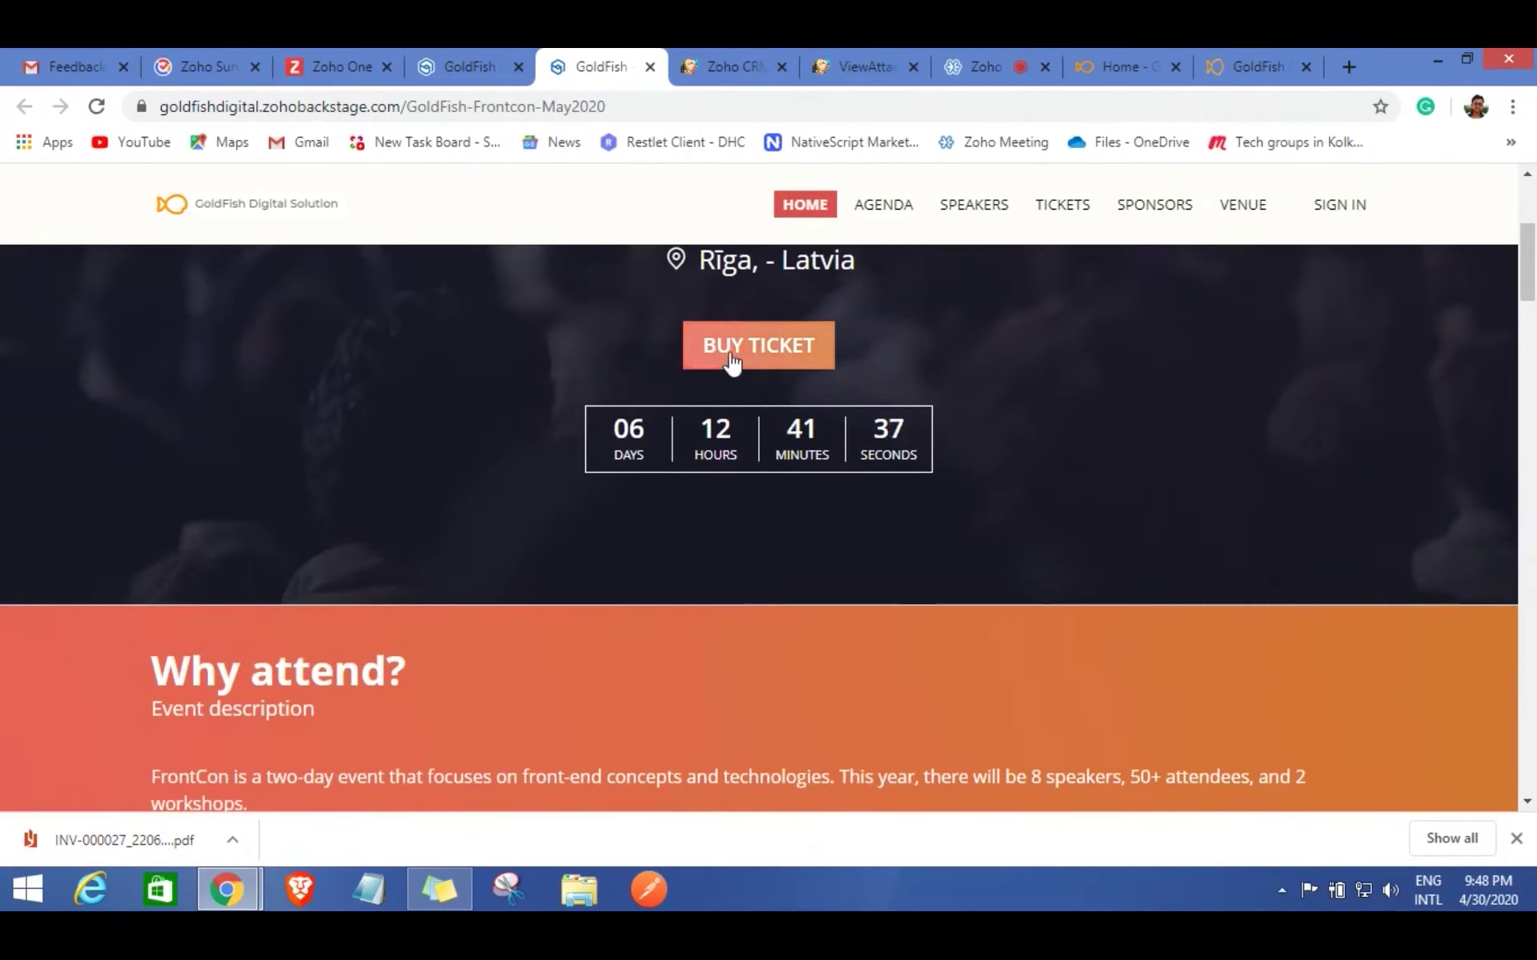
scroll(755, 524, "down", 1)
scroll(736, 498, "down", 1)
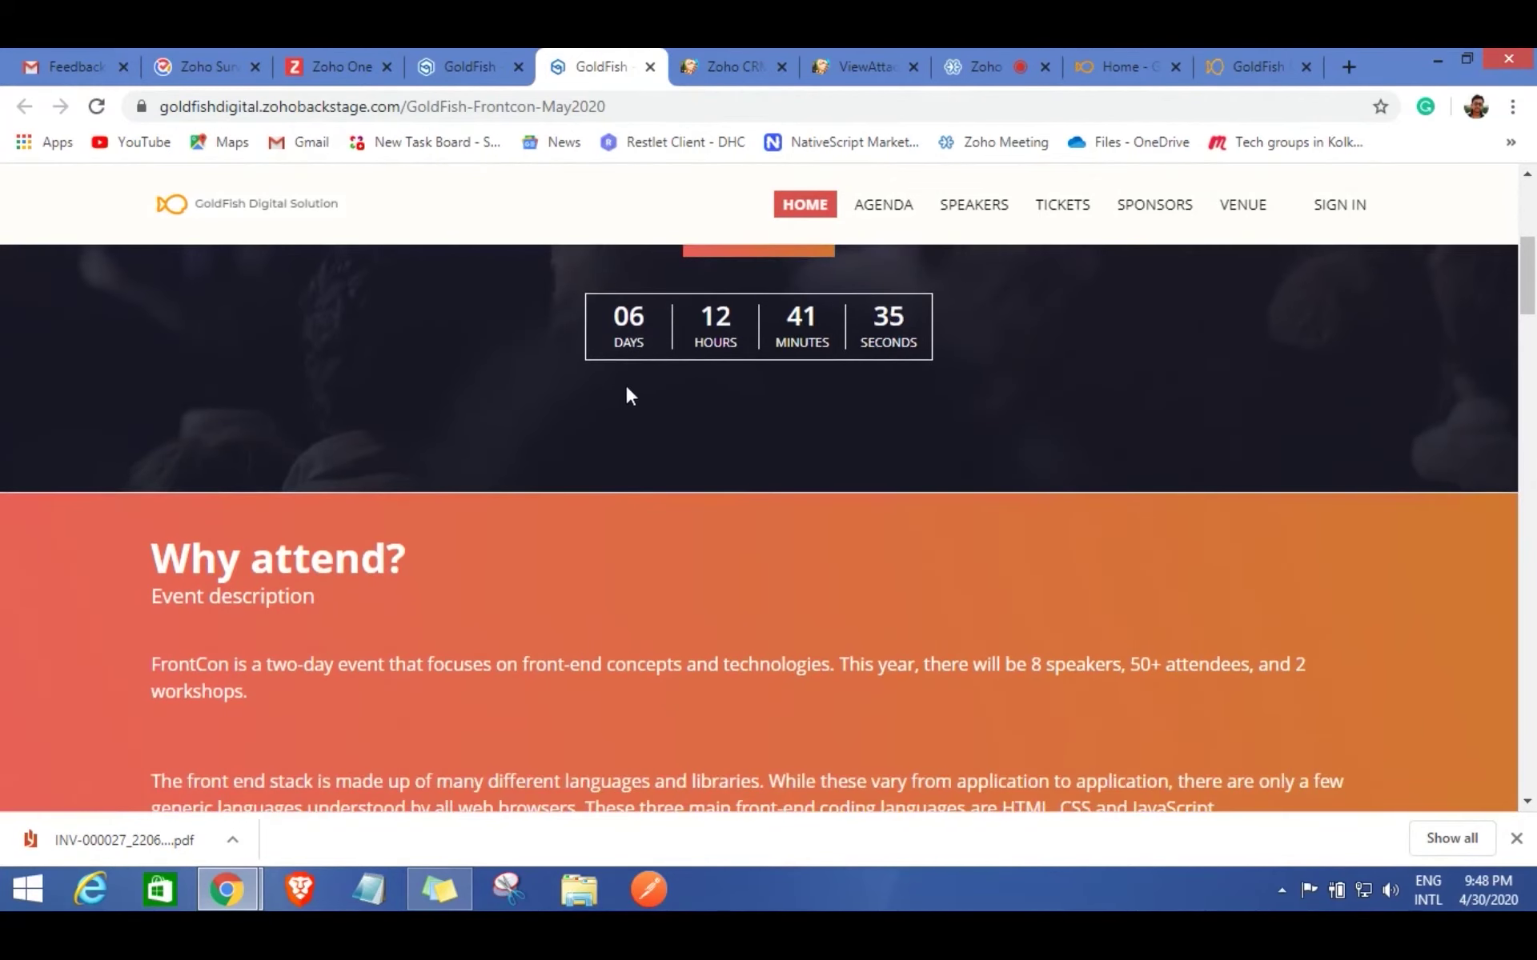
scroll(724, 404, "down", 1)
scroll(720, 405, "down", 3)
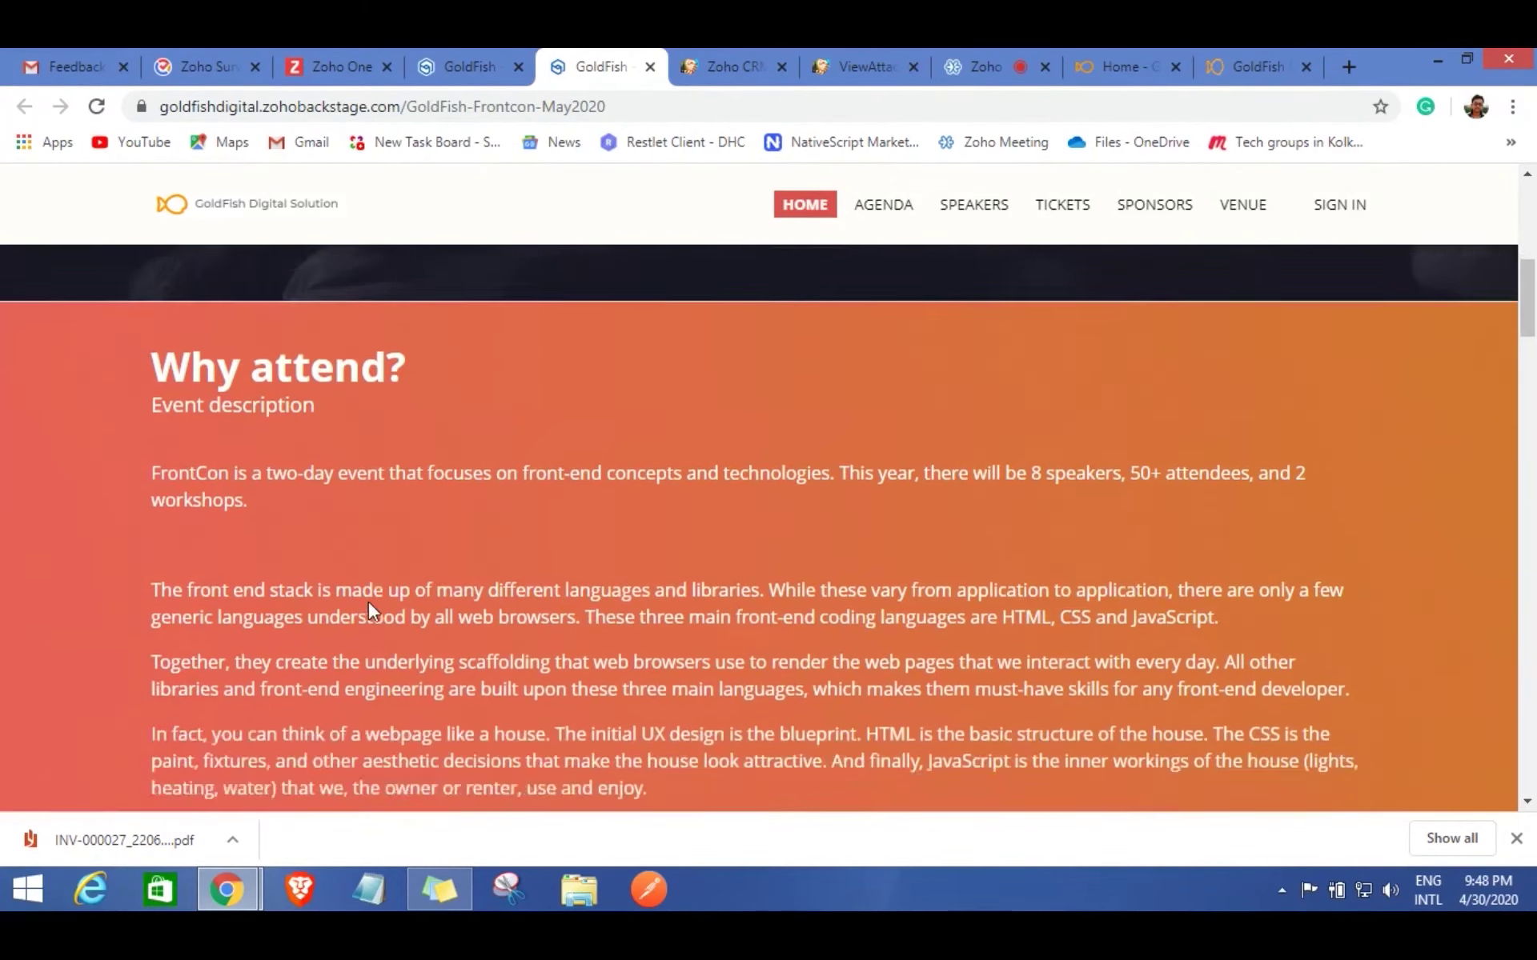
scroll(560, 521, "down", 5)
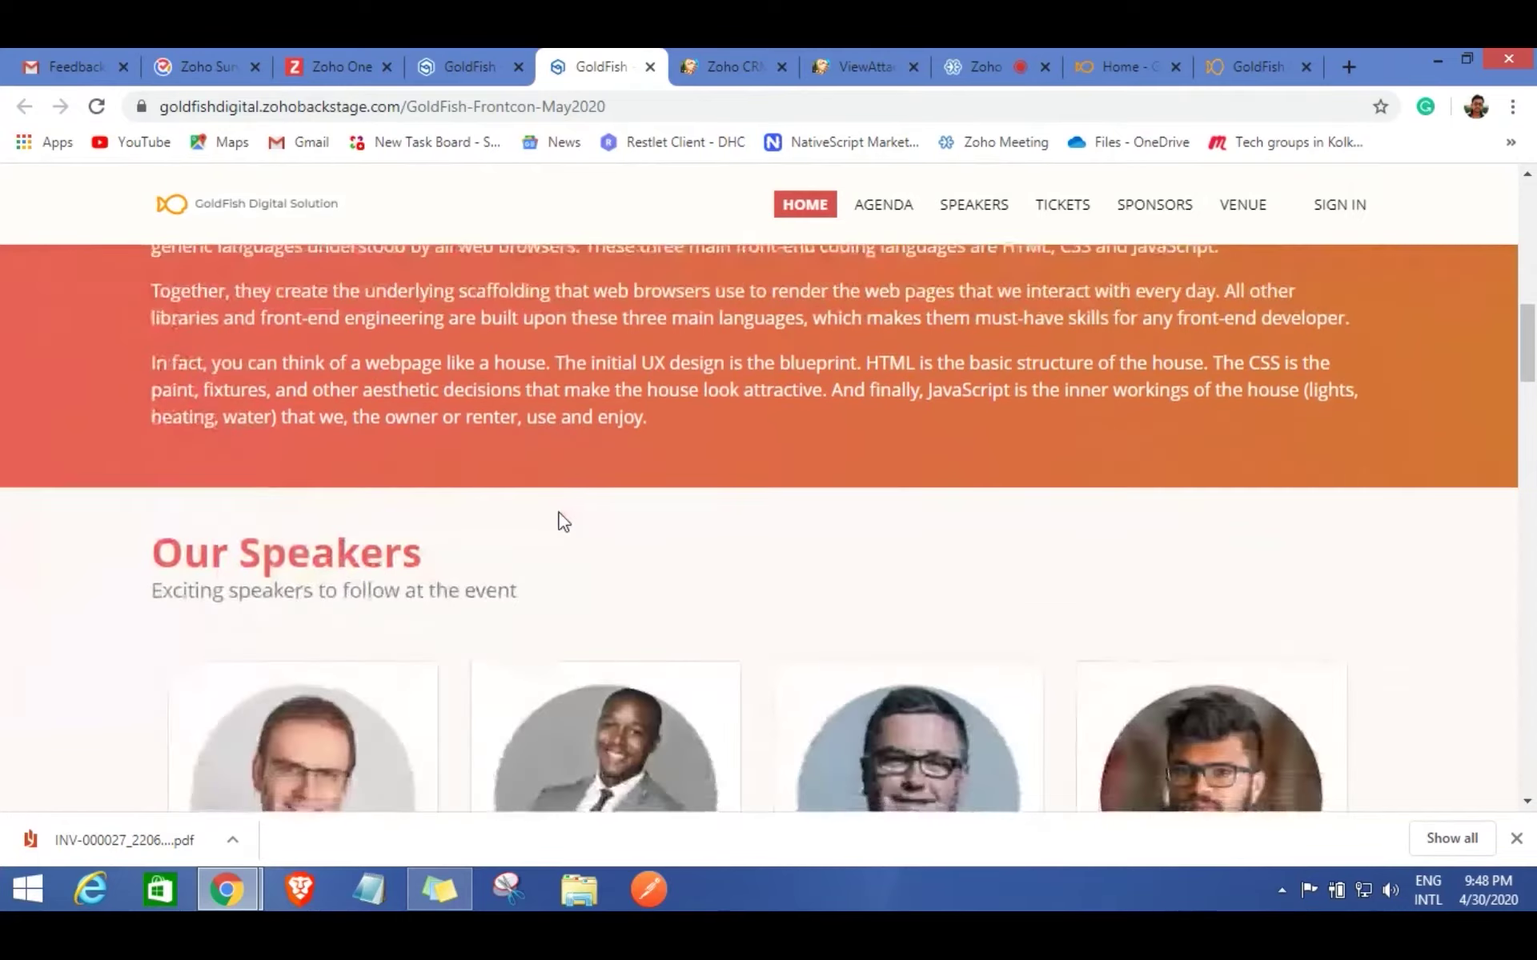
scroll(559, 521, "down", 1)
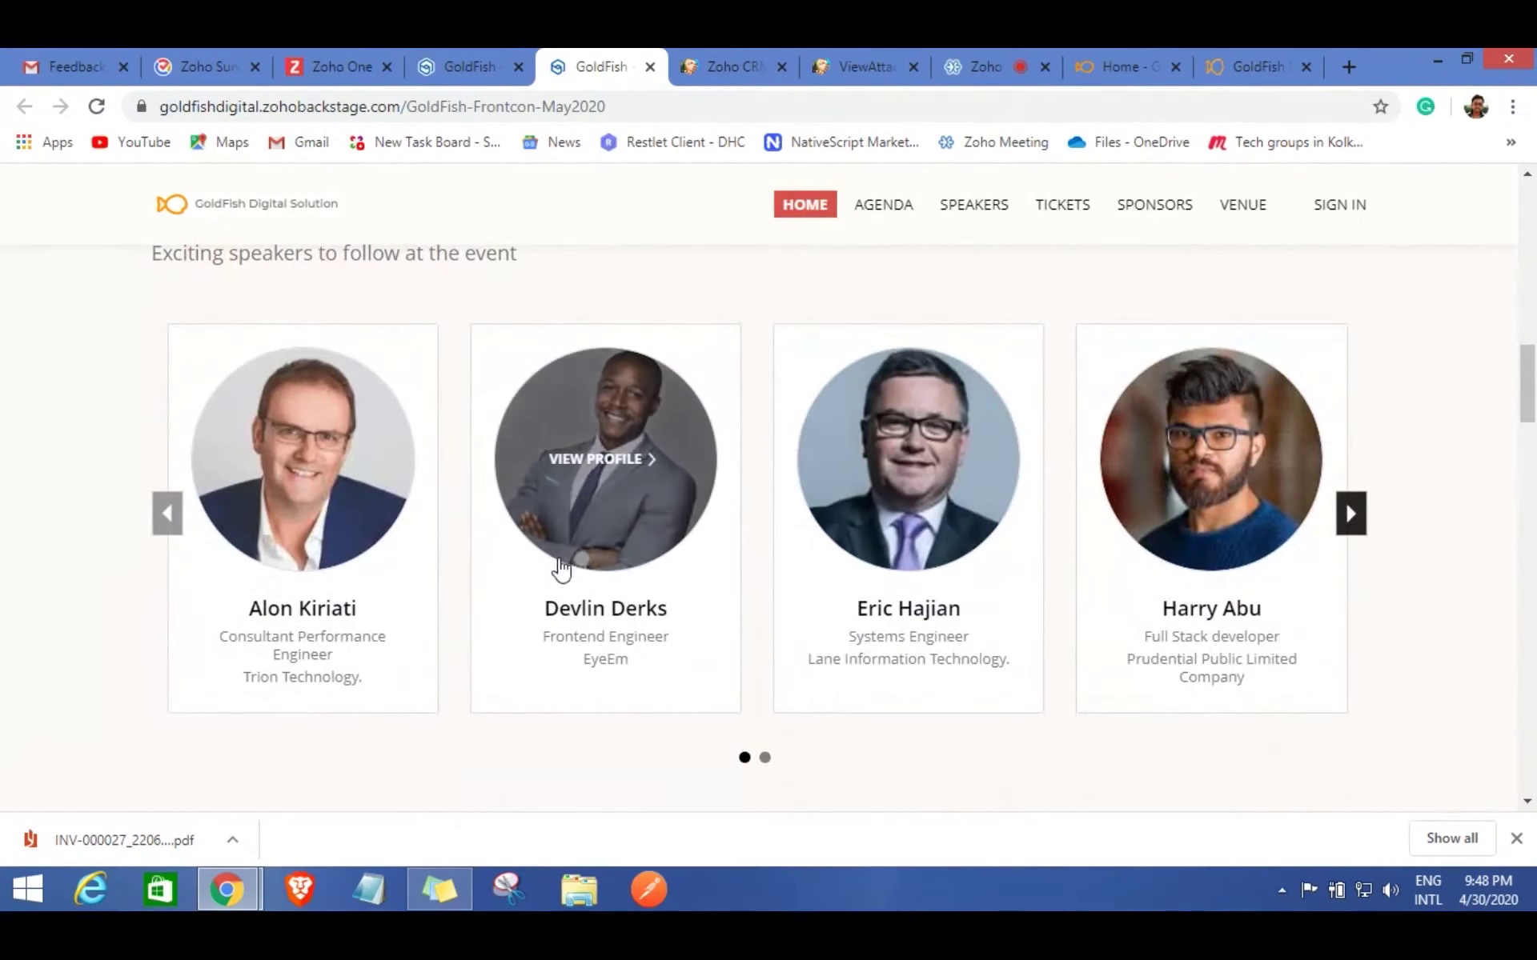
View a speaker's profile, close it, and scroll back to the microsite's top.
left_click(601, 532)
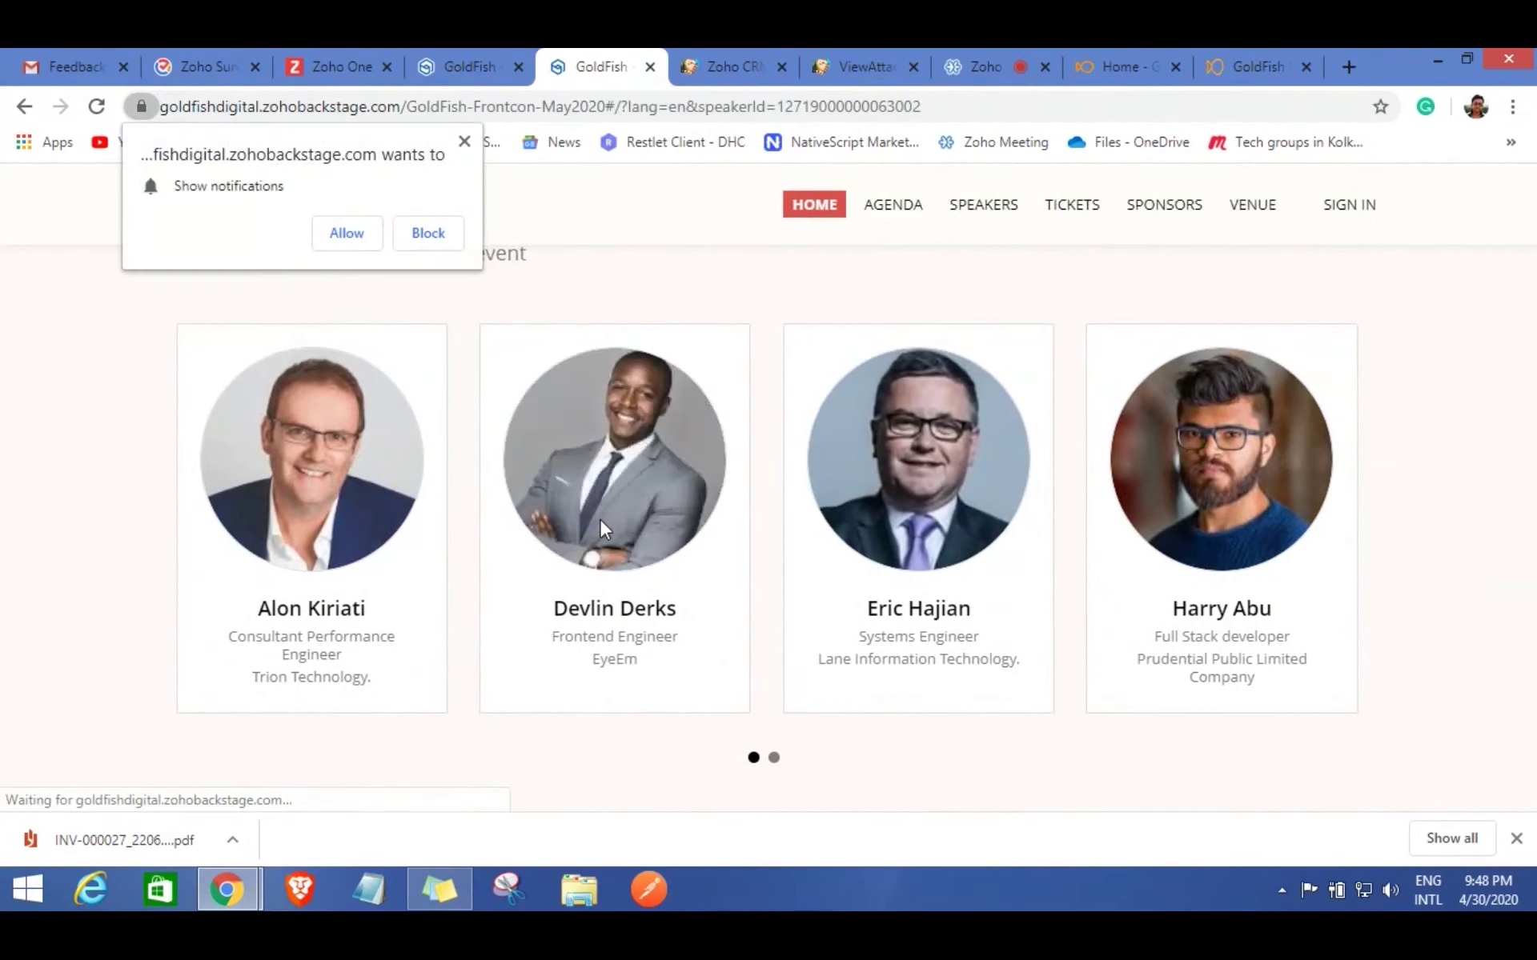
left_click(465, 144)
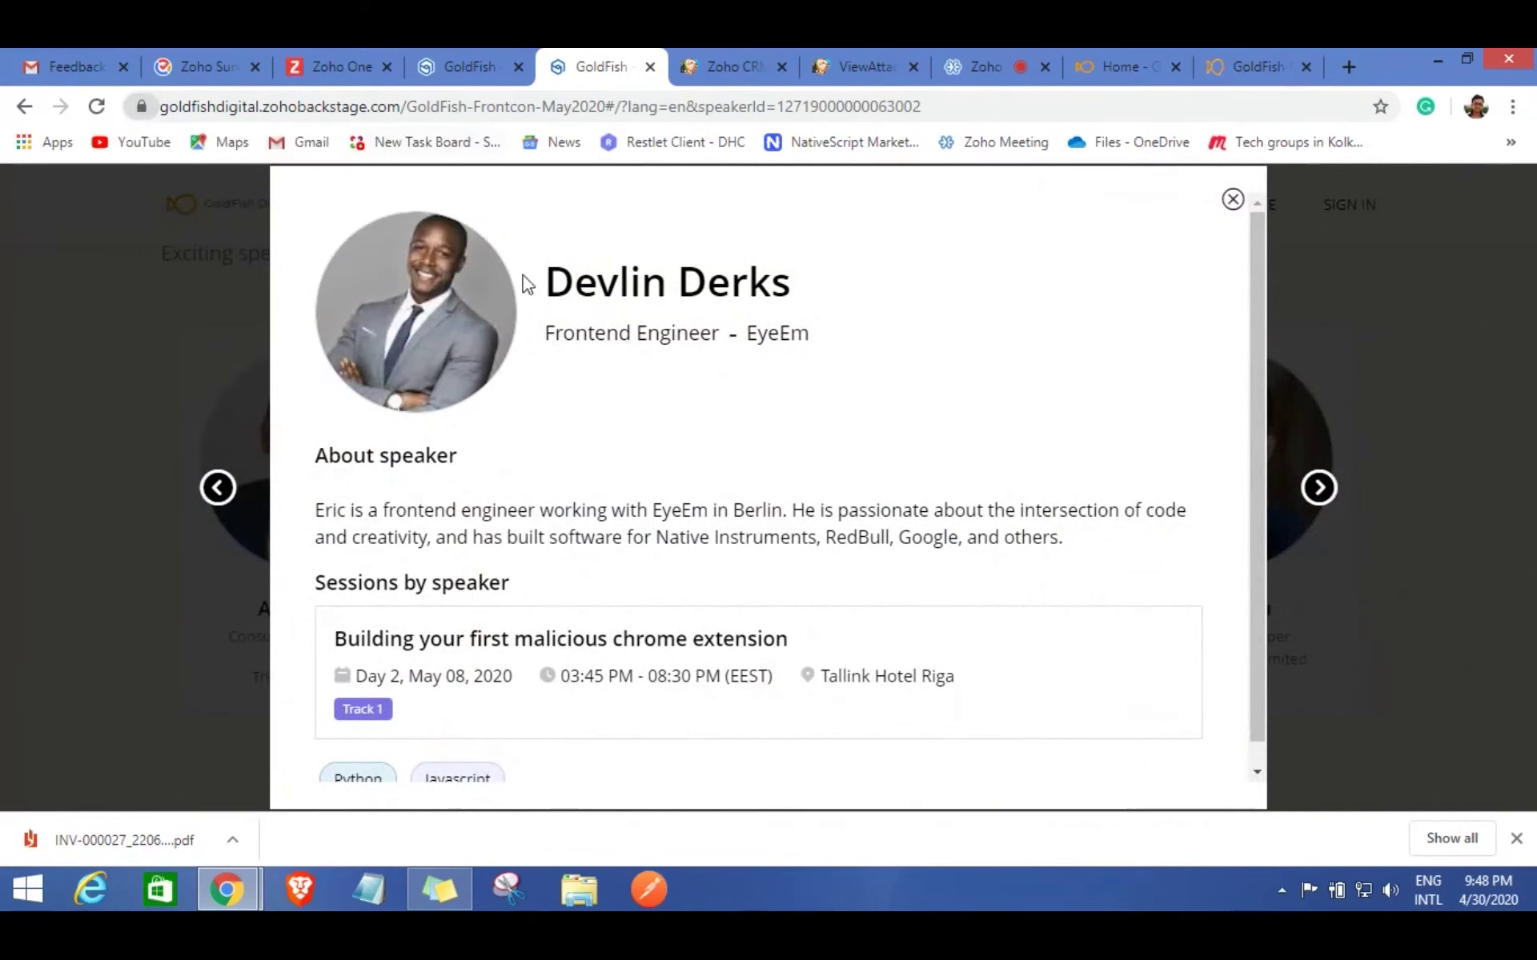
scroll(701, 648, "down", 1)
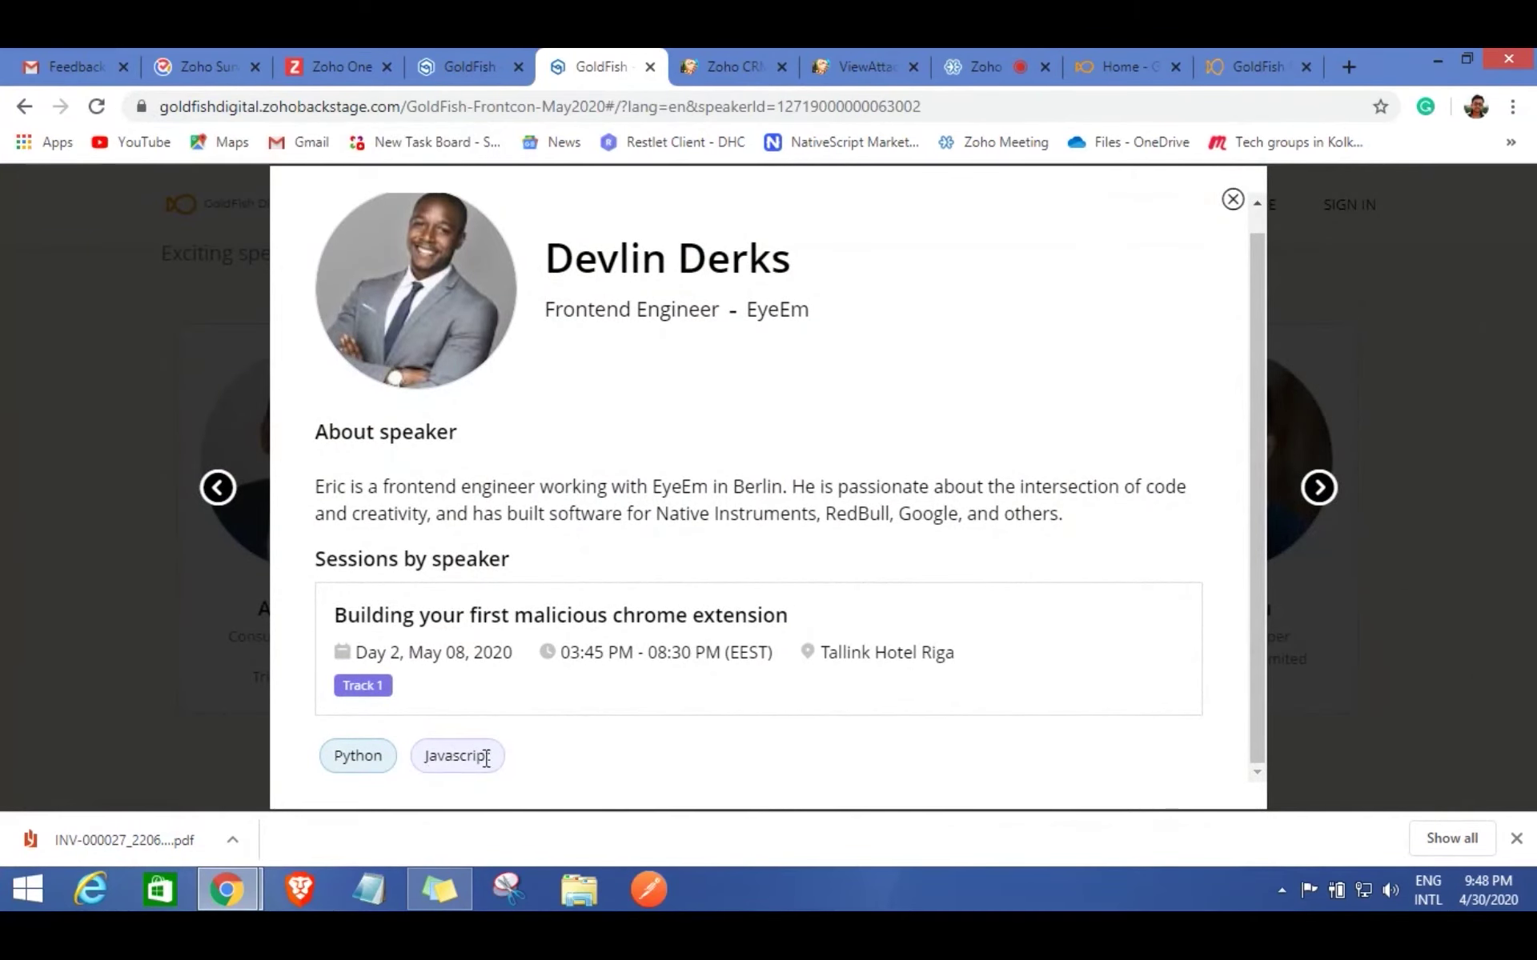
left_click(1233, 200)
scroll(1073, 559, "down", 6)
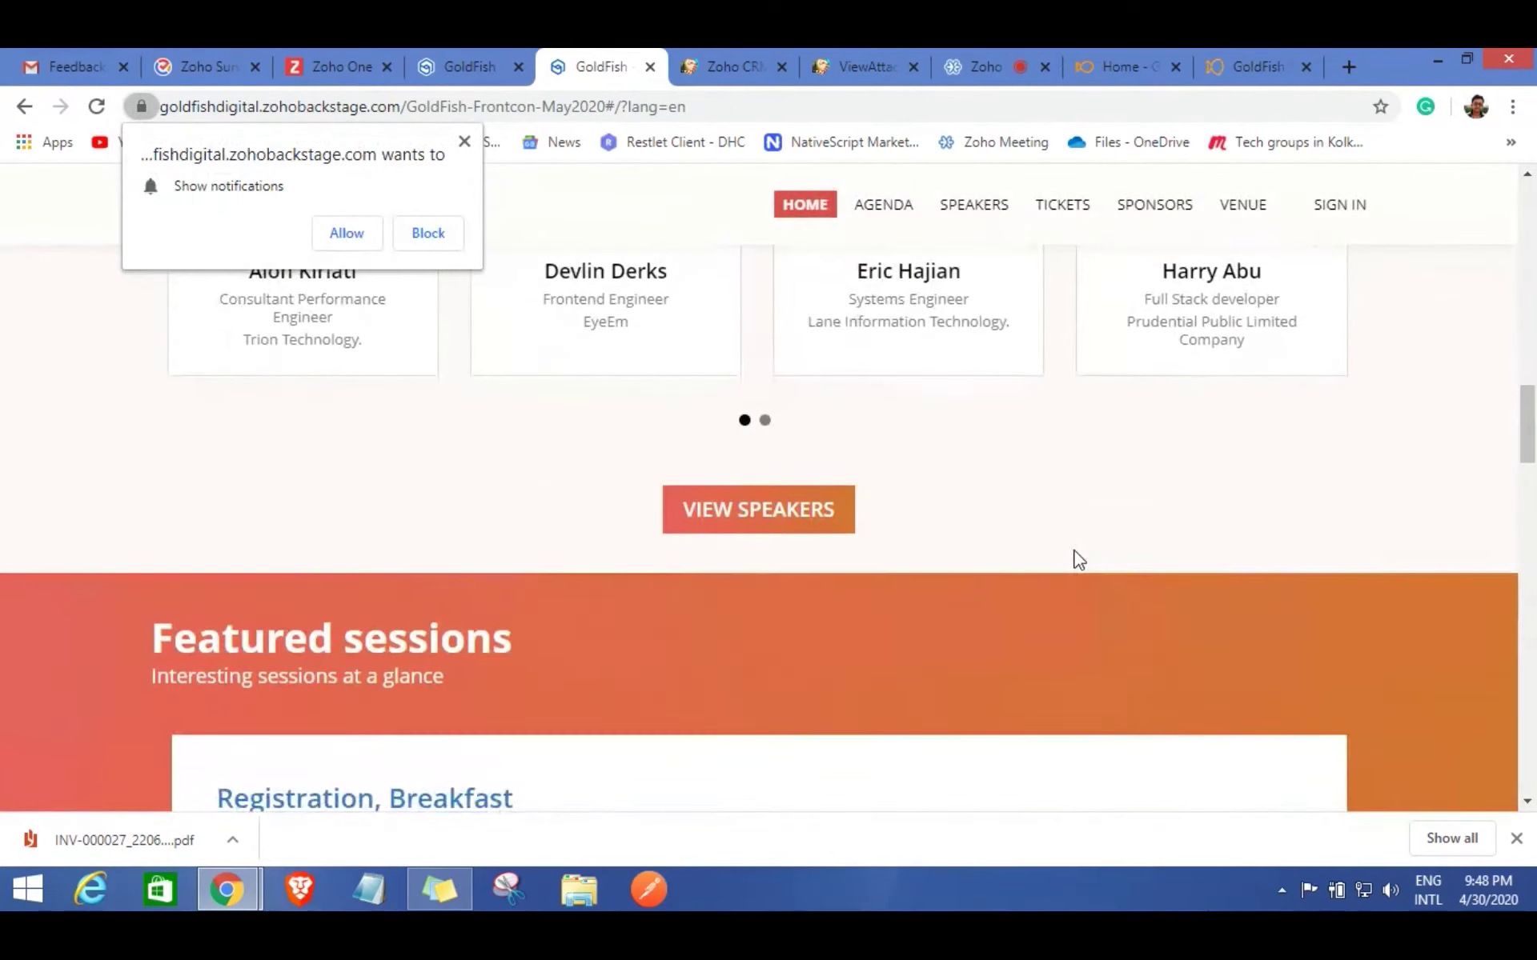
scroll(1073, 560, "down", 3)
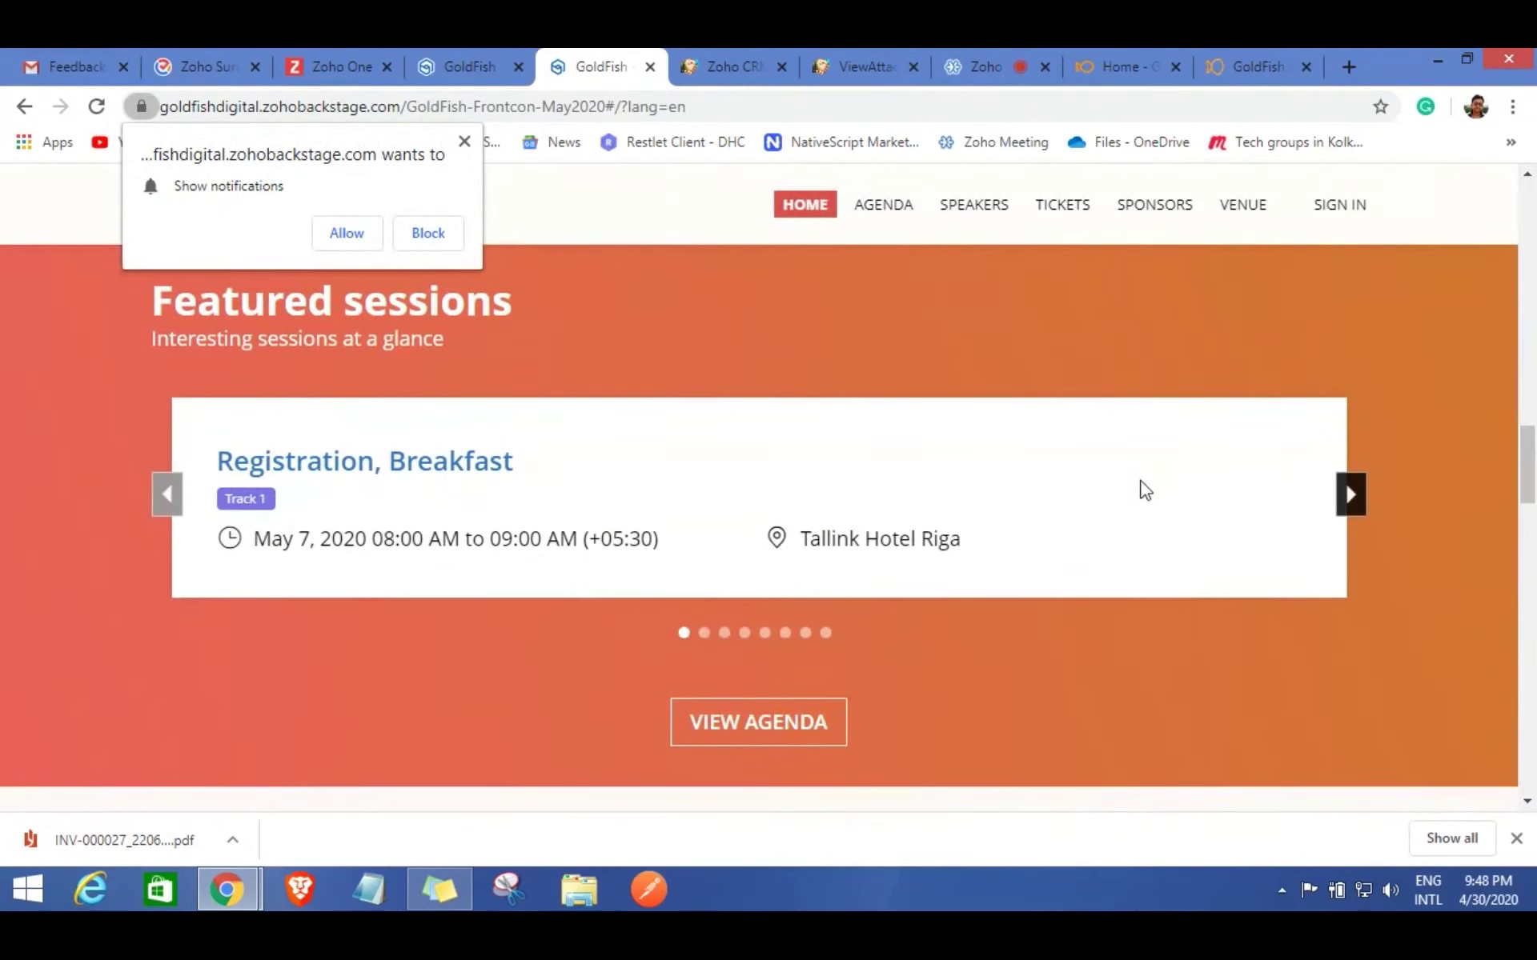
left_click(464, 142)
scroll(972, 565, "down", 8)
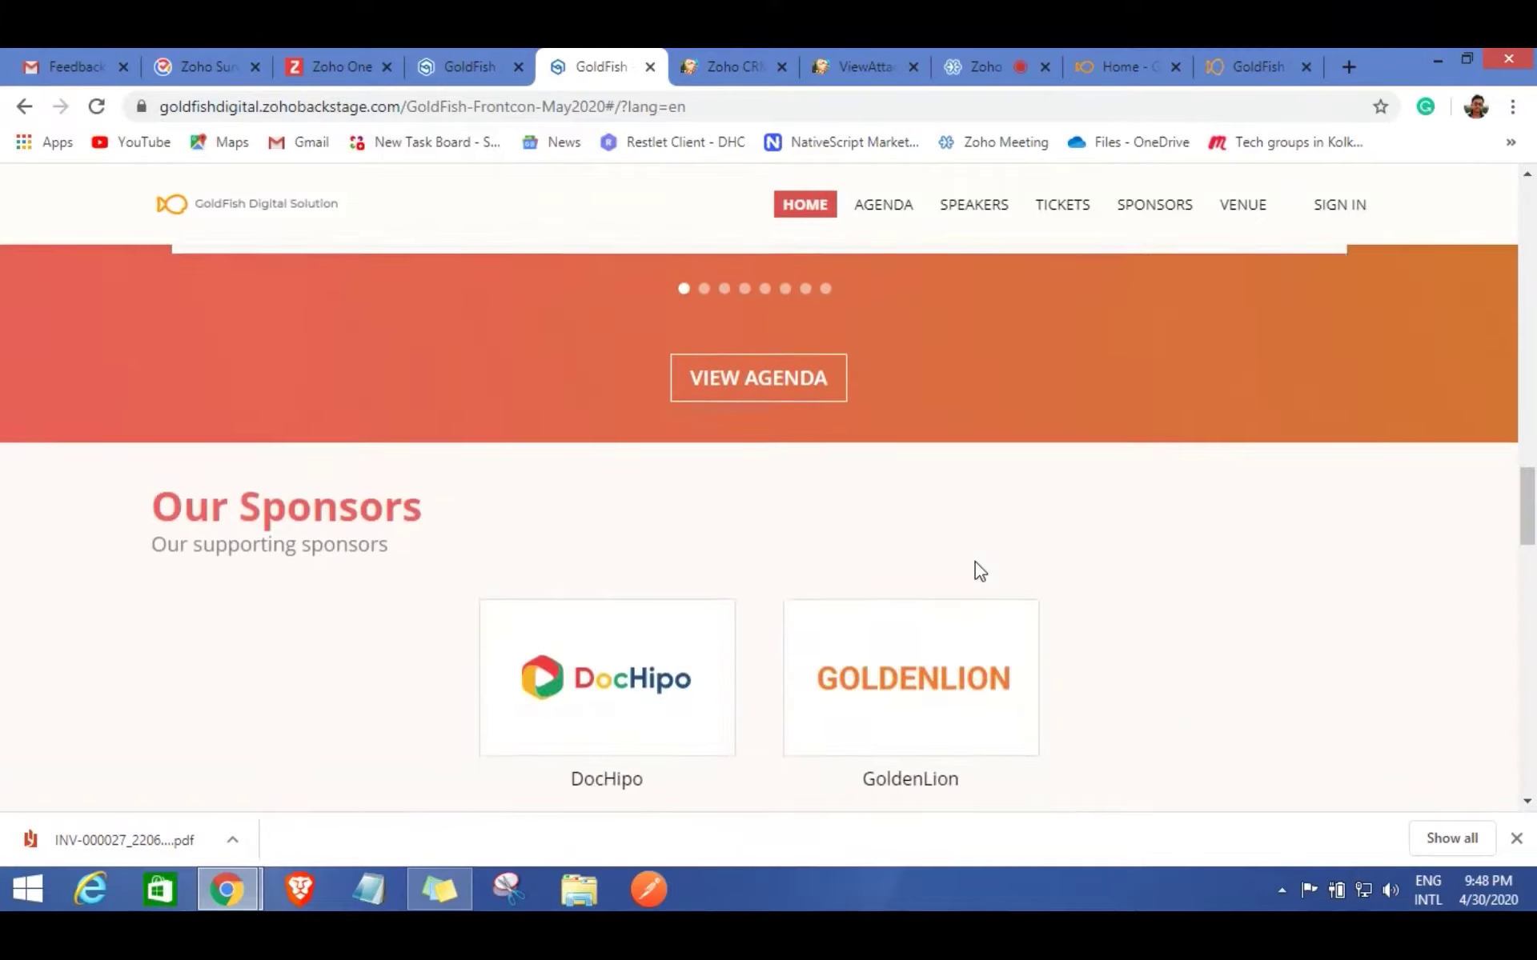
scroll(977, 565, "up", 5)
scroll(978, 570, "up", 15)
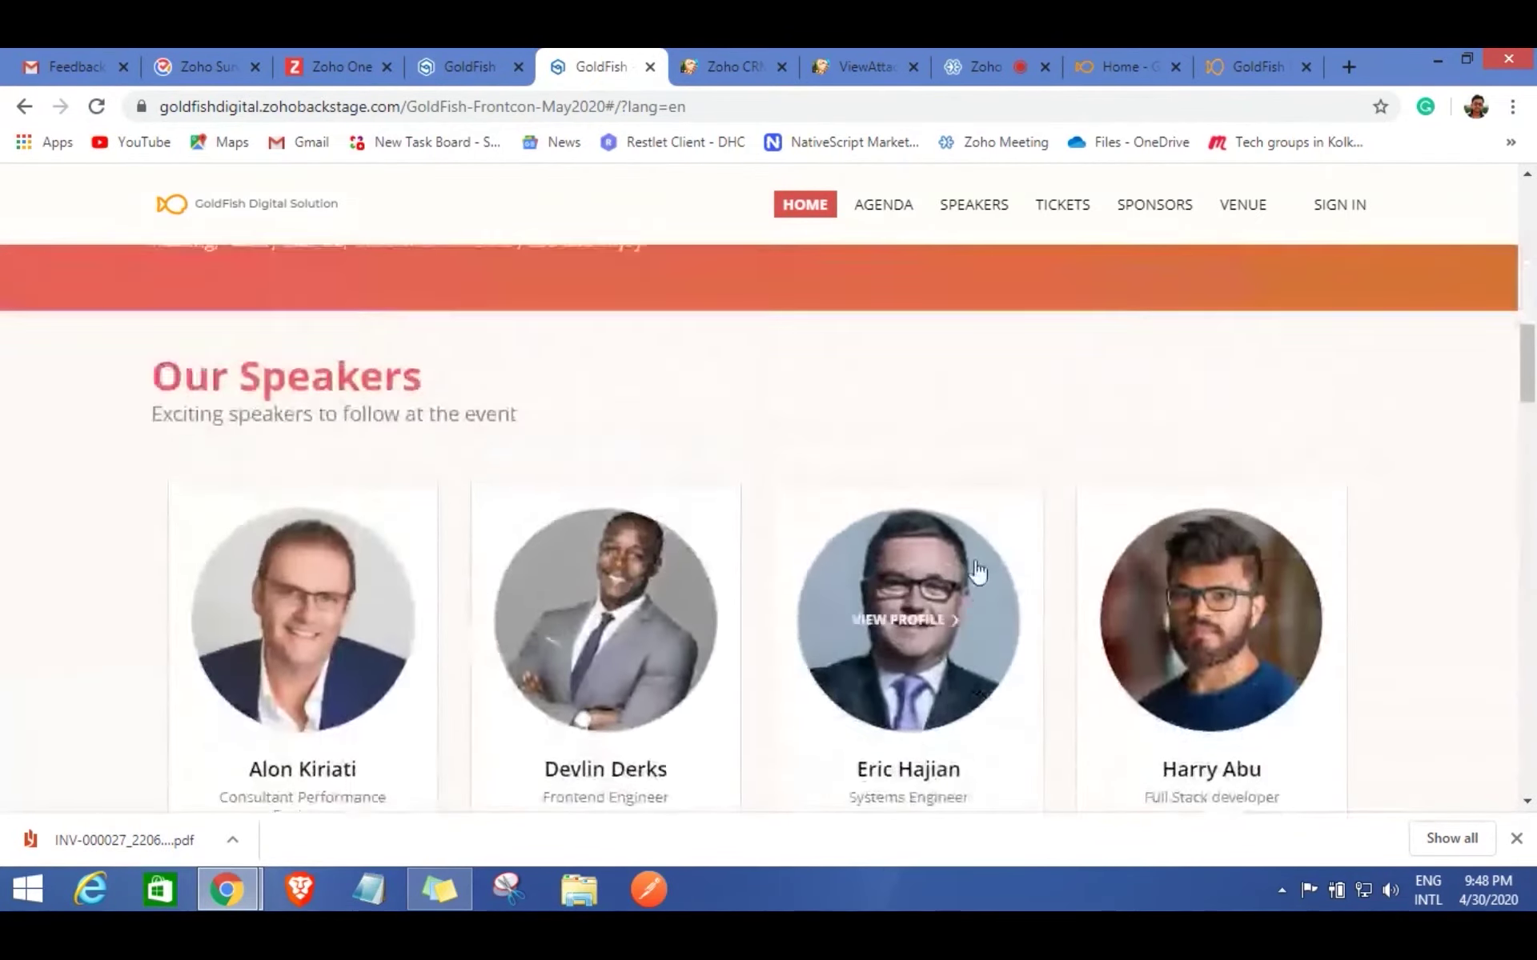
scroll(975, 570, "up", 2)
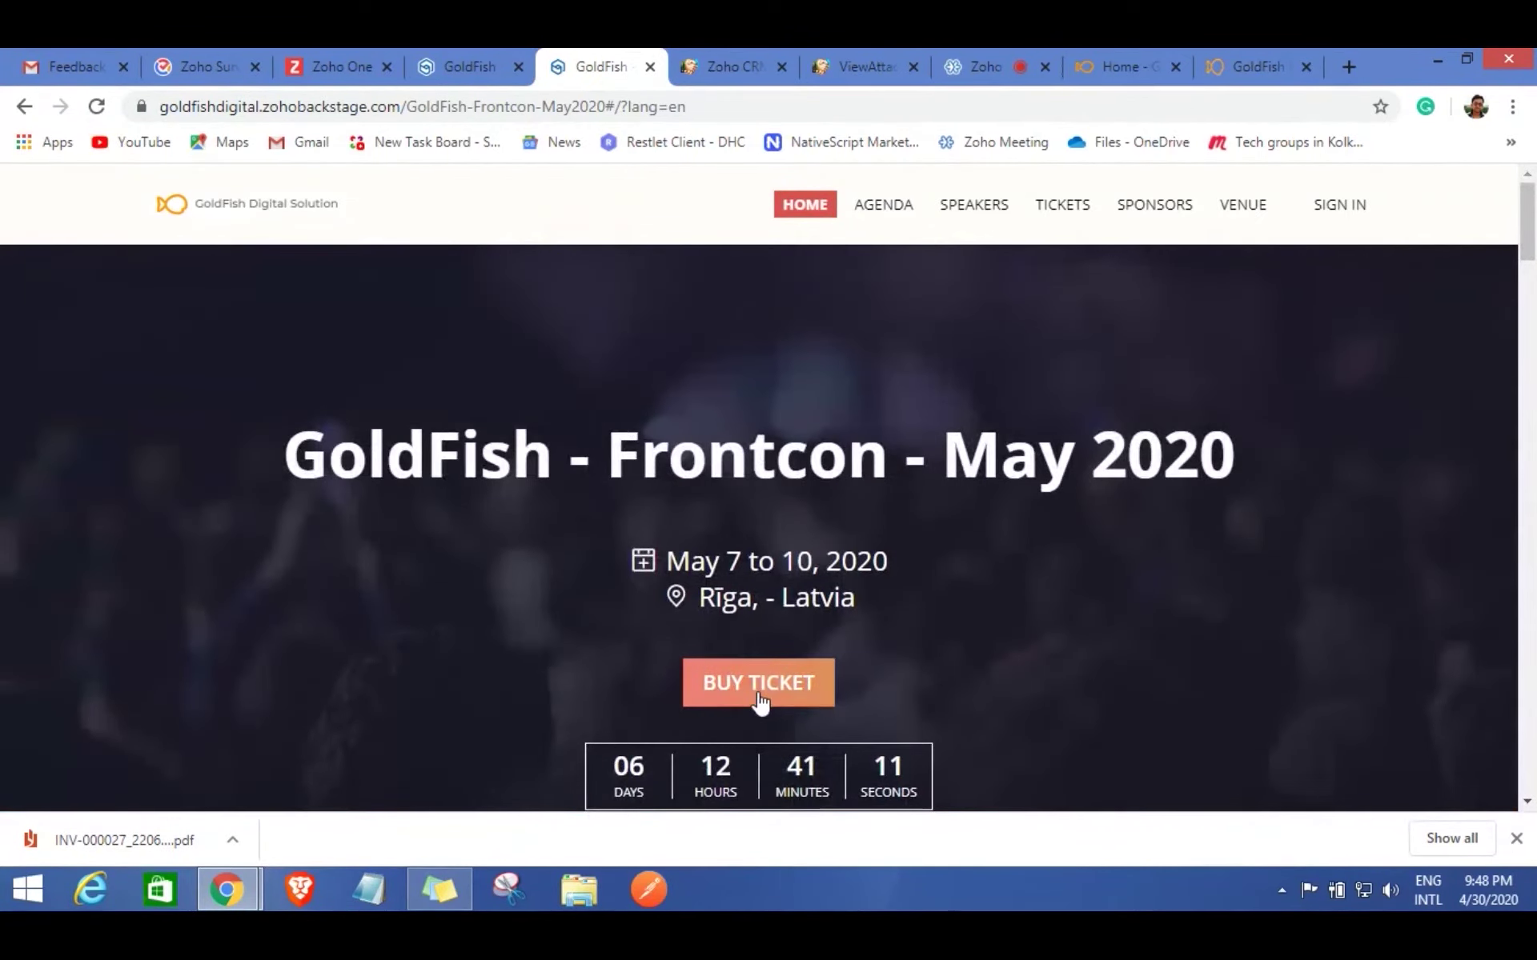
Order one Frontcon - 2020 ticket and proceed to buyer details.
left_click(762, 677)
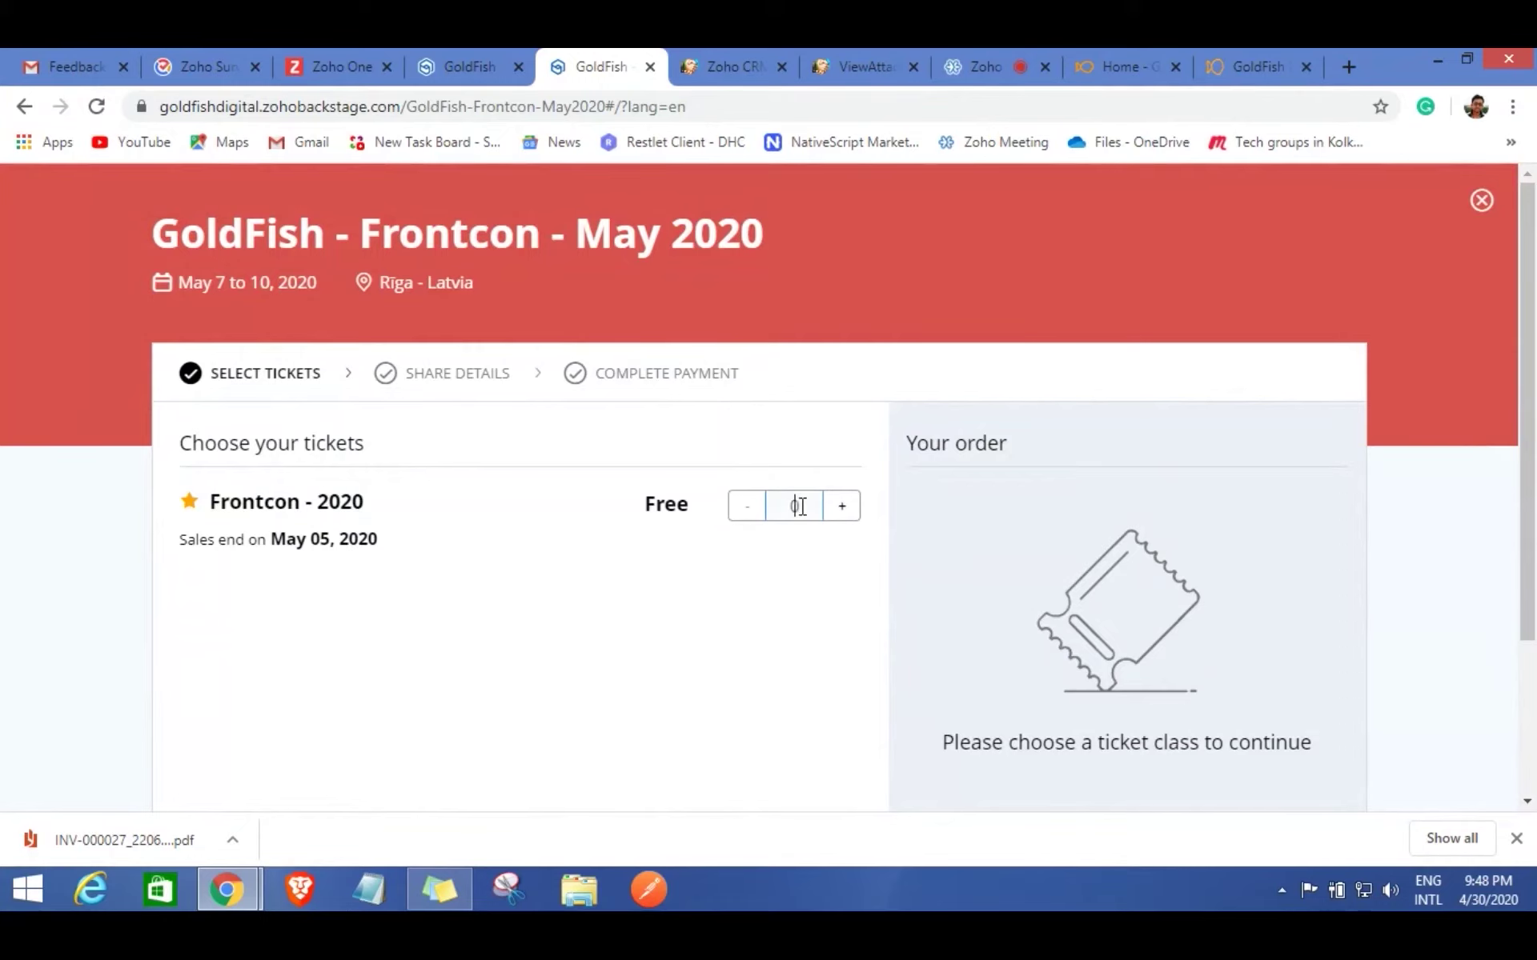
left_click(799, 507)
type("1")
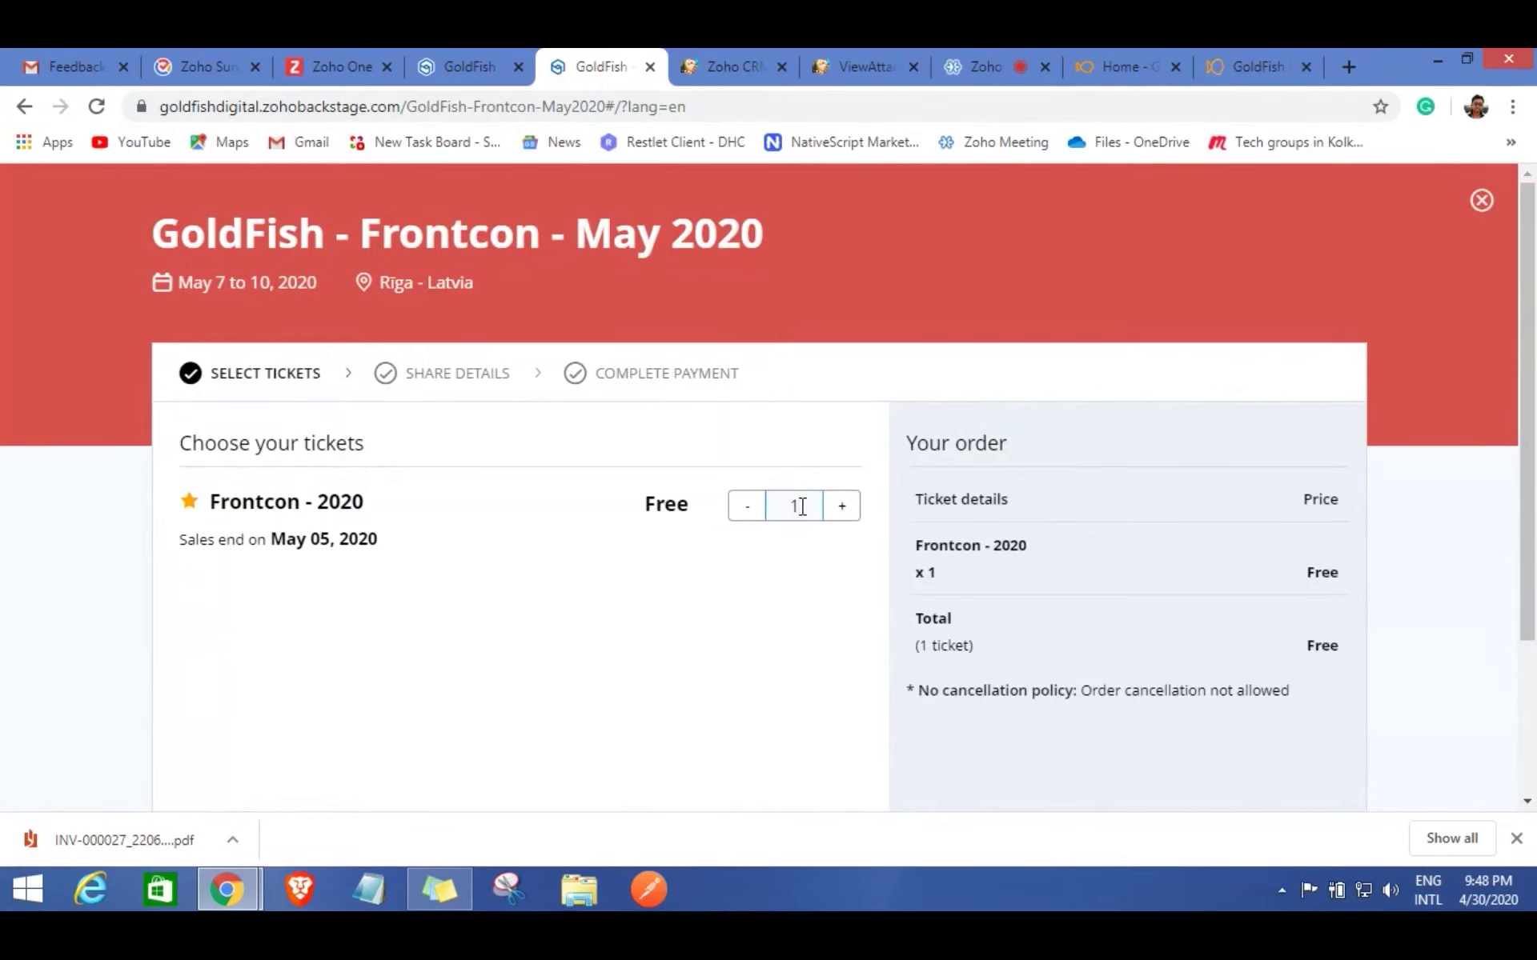
scroll(878, 556, "down", 1)
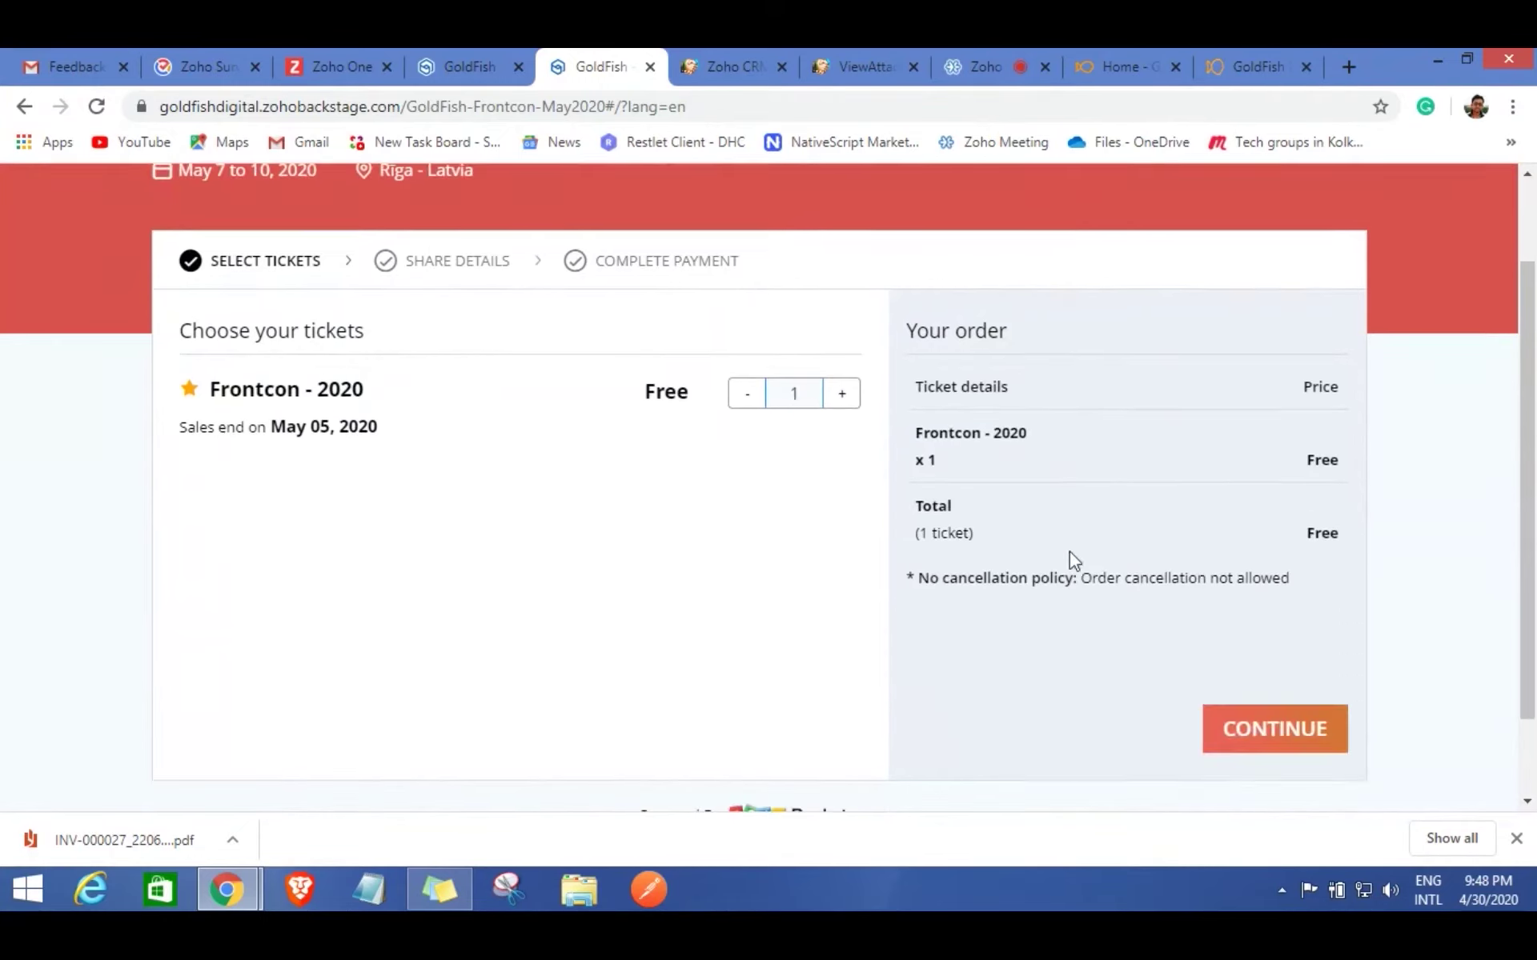
left_click(1291, 730)
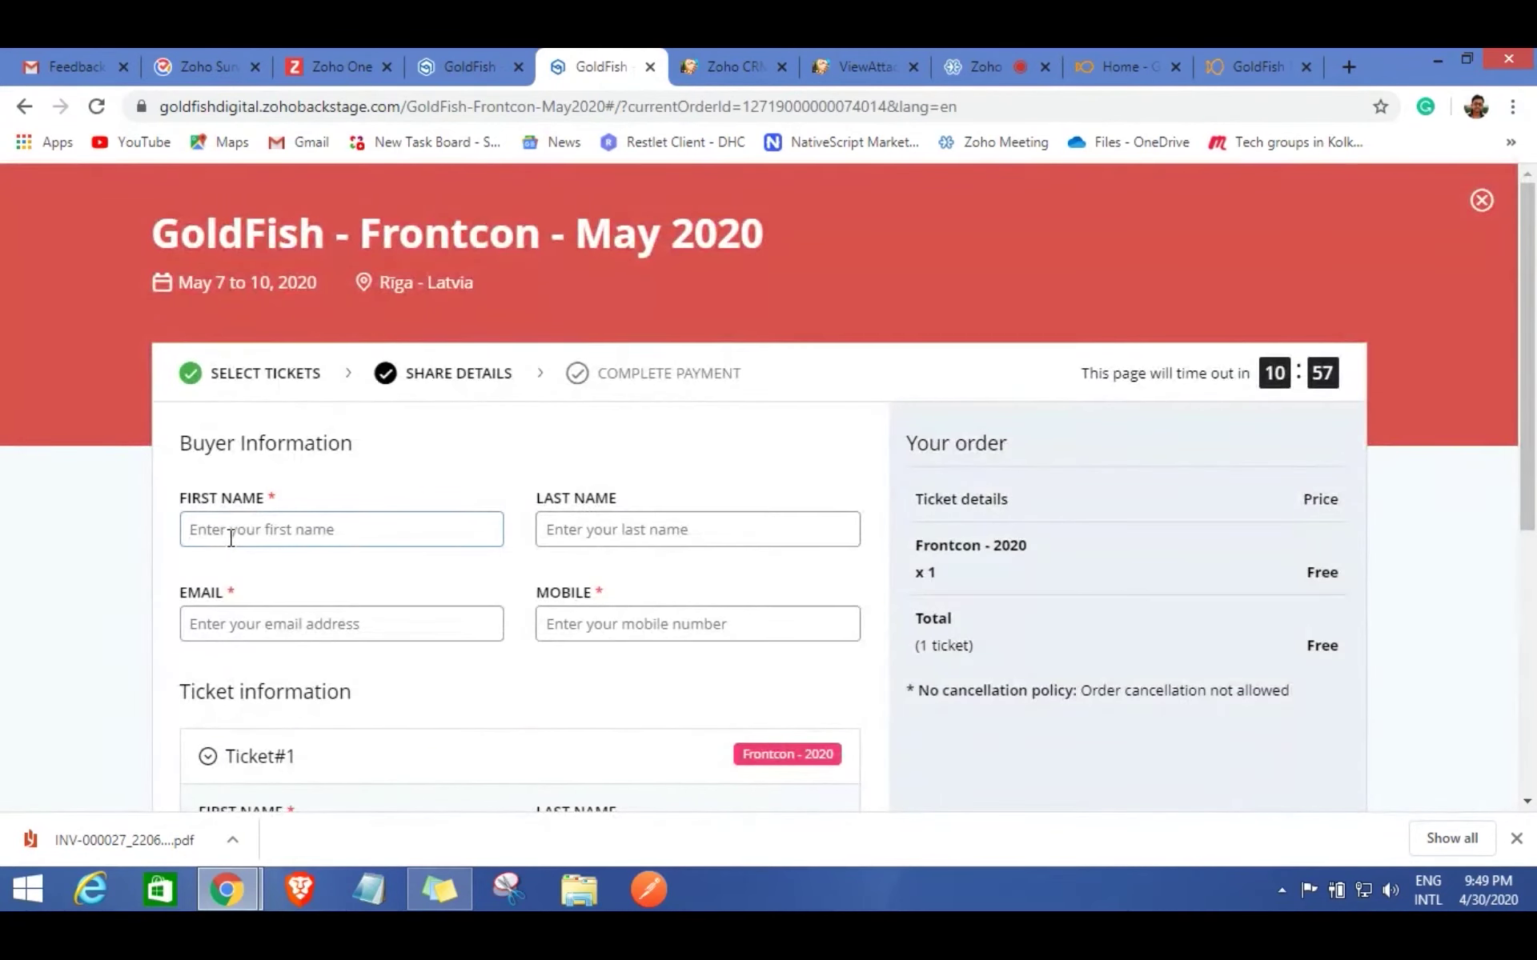
Enter the buyer's first and last name.
left_click(232, 532)
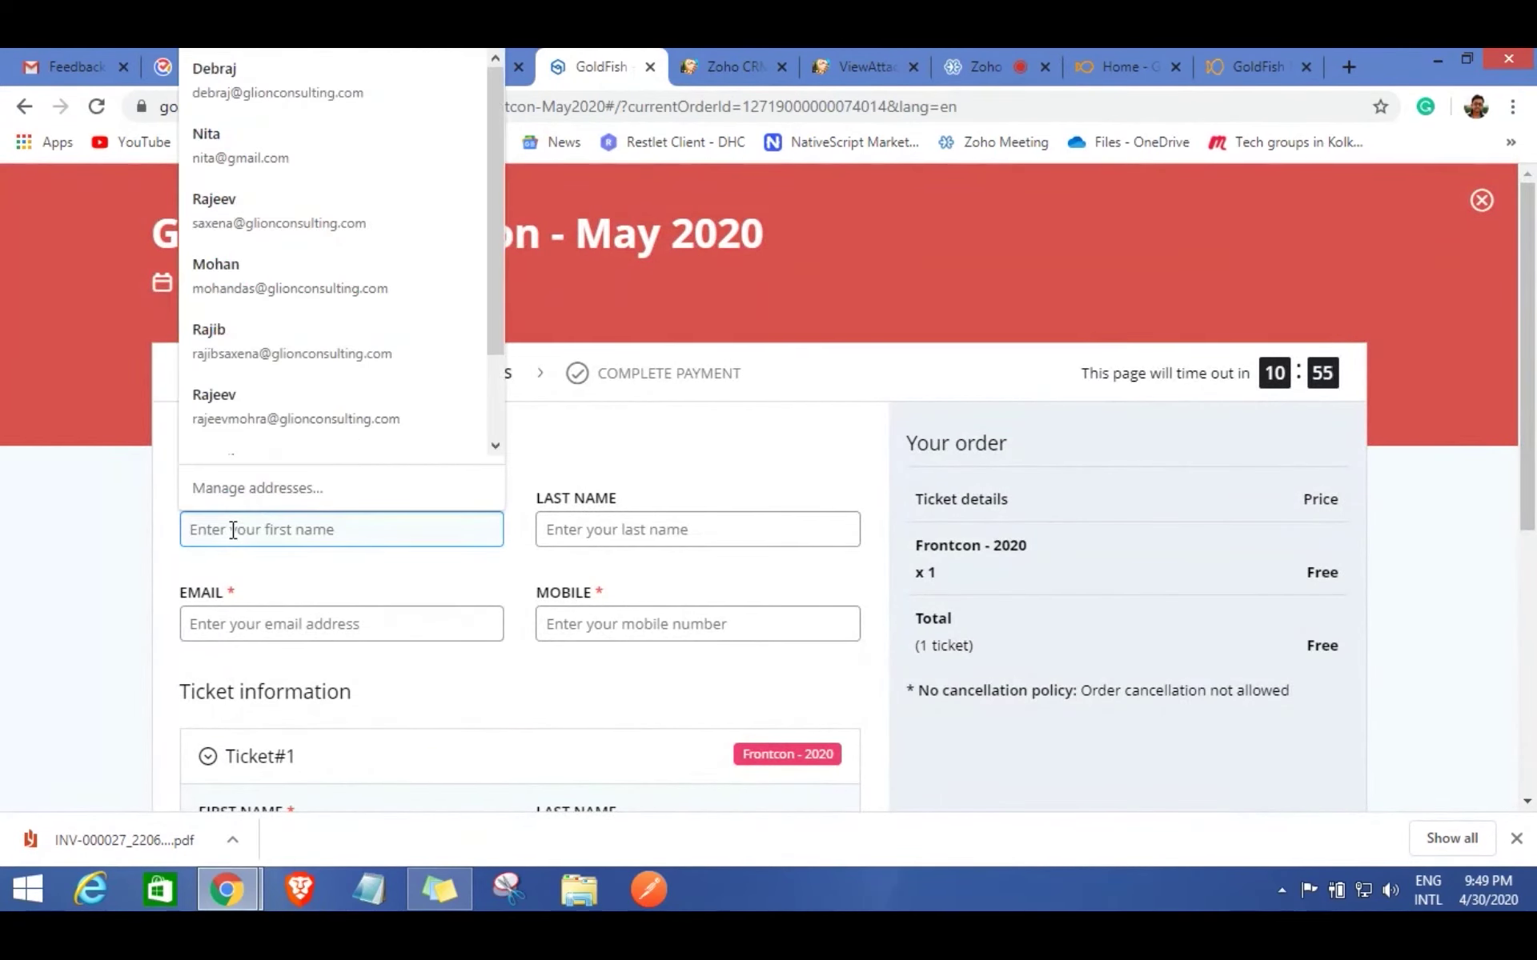
type("MOhit")
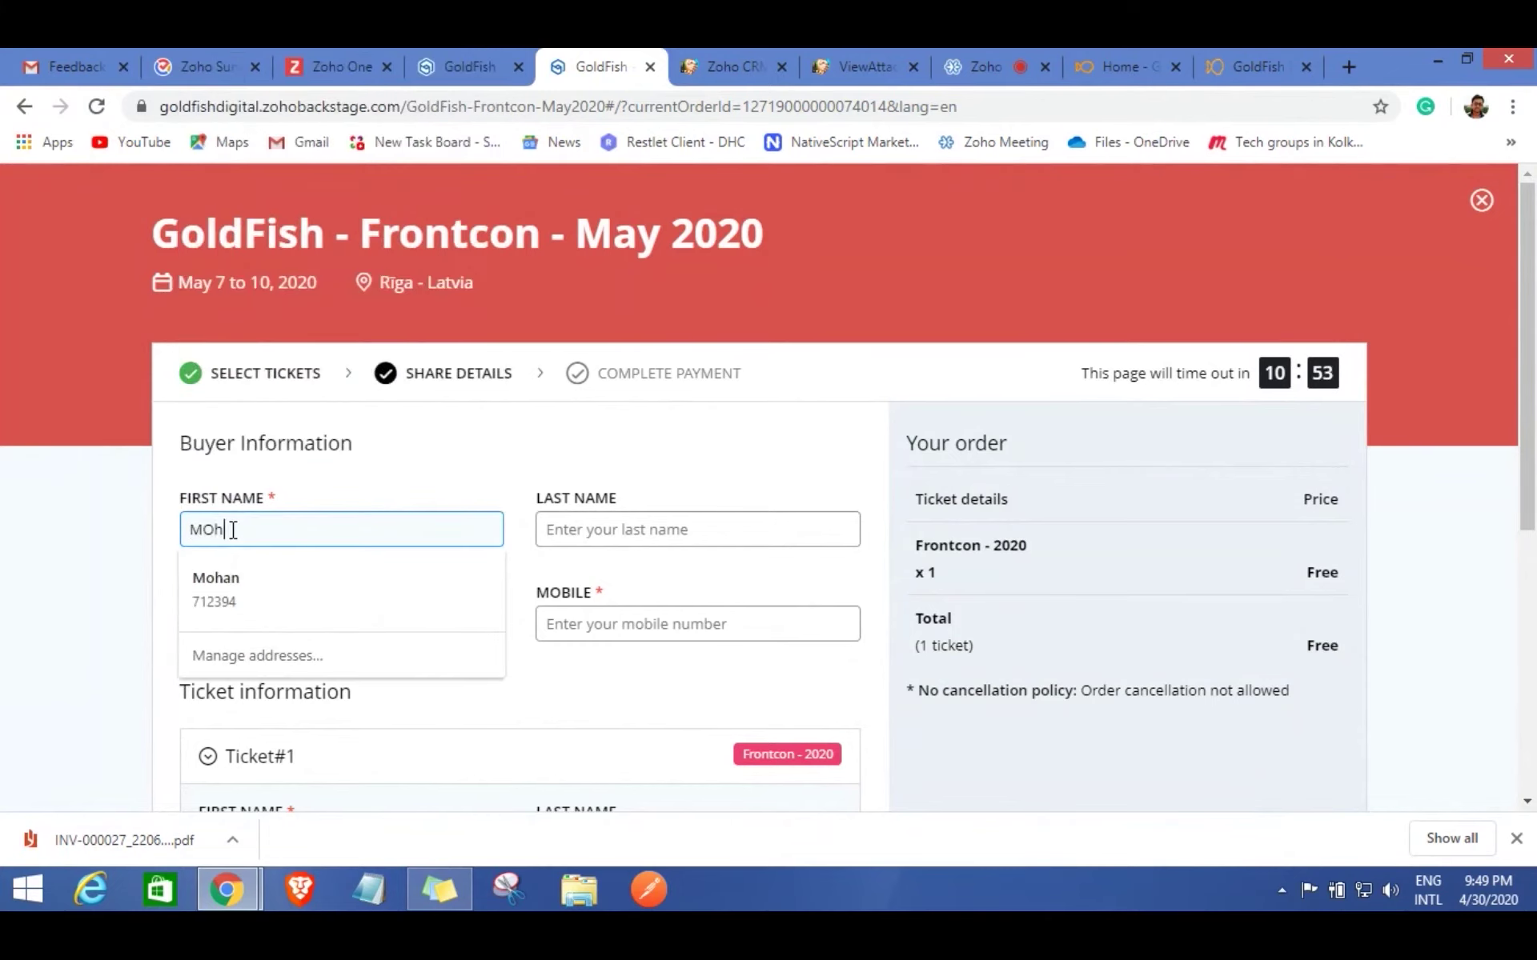
key("BackSpace")
key("BackSpace")
key("BackSpace")
key("BackSpace")
key("Tab")
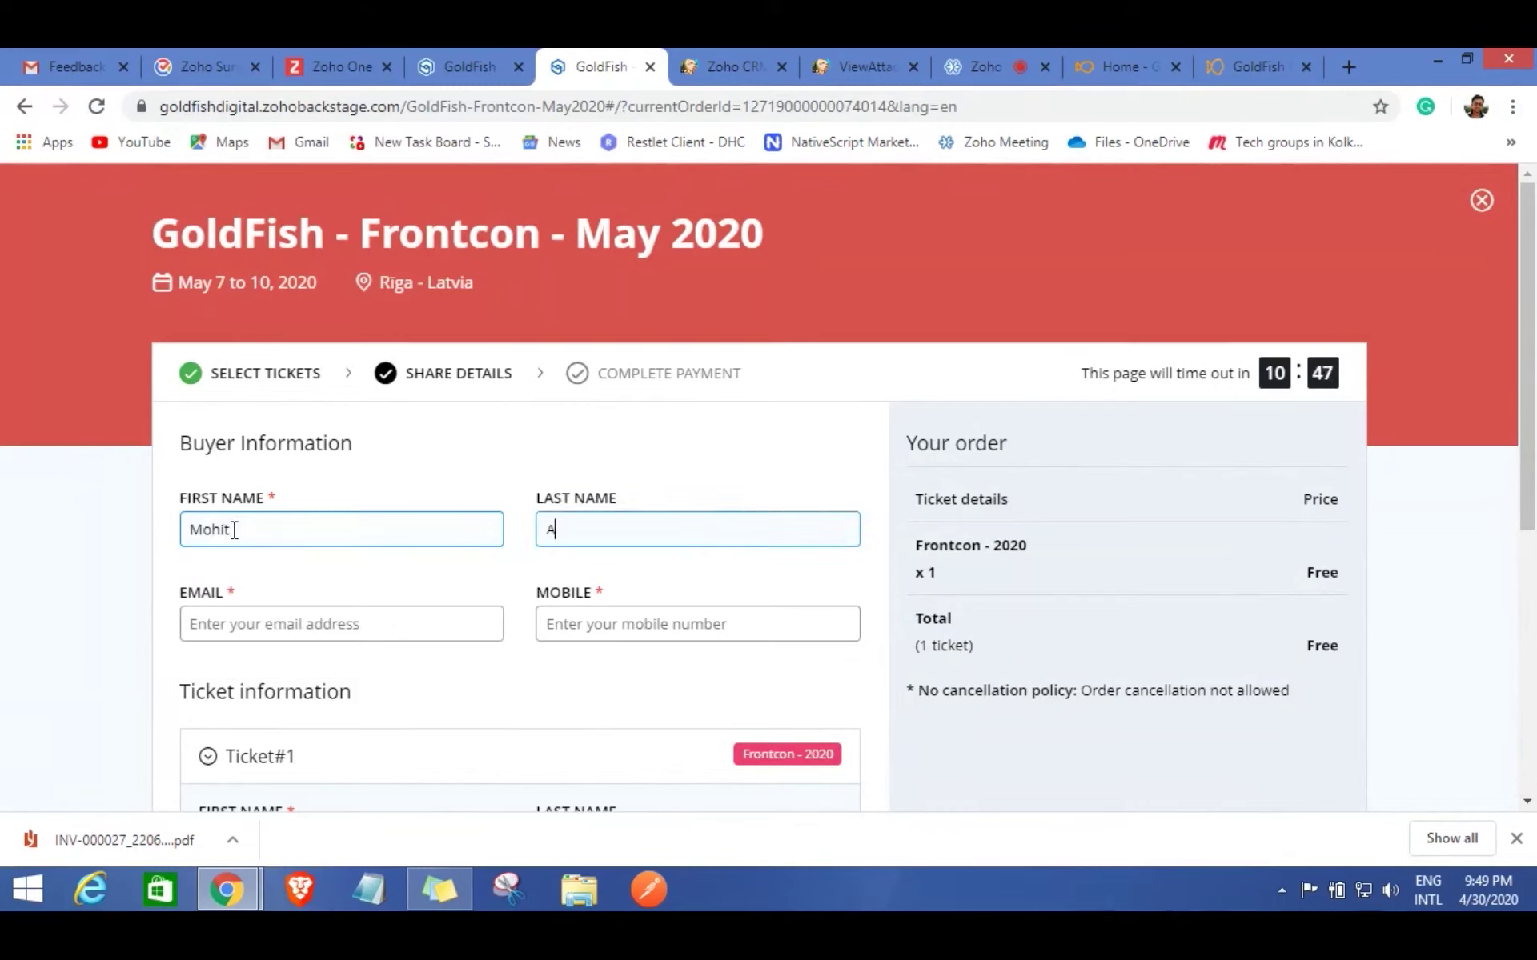
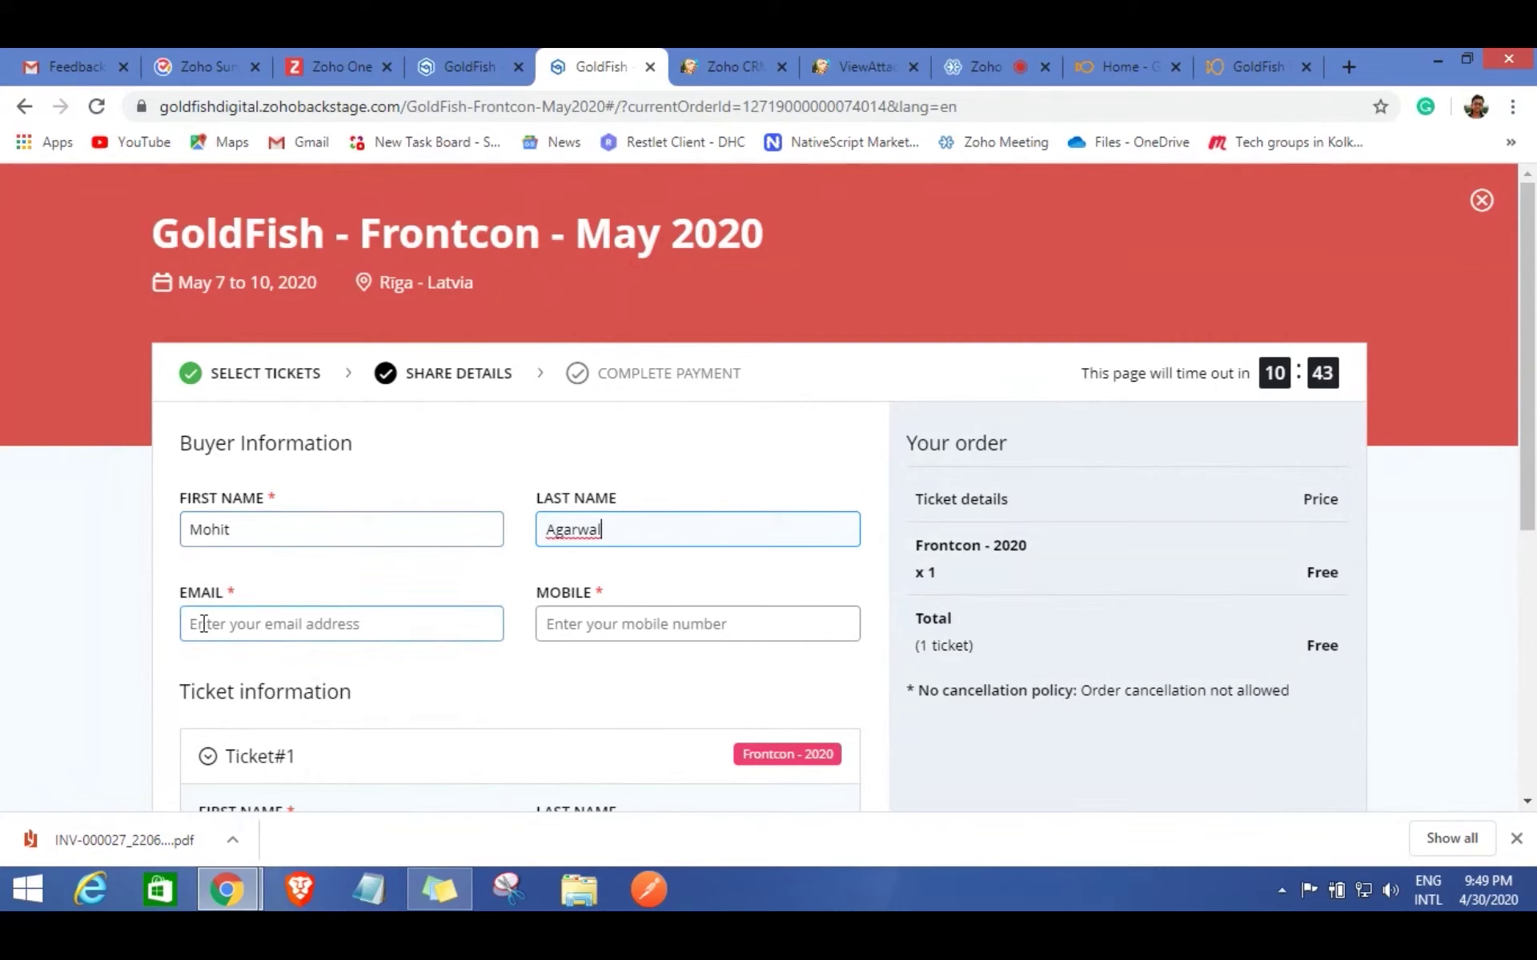
Fill in the buyer's e-mail and mobile number and submit the registration.
left_click(204, 624)
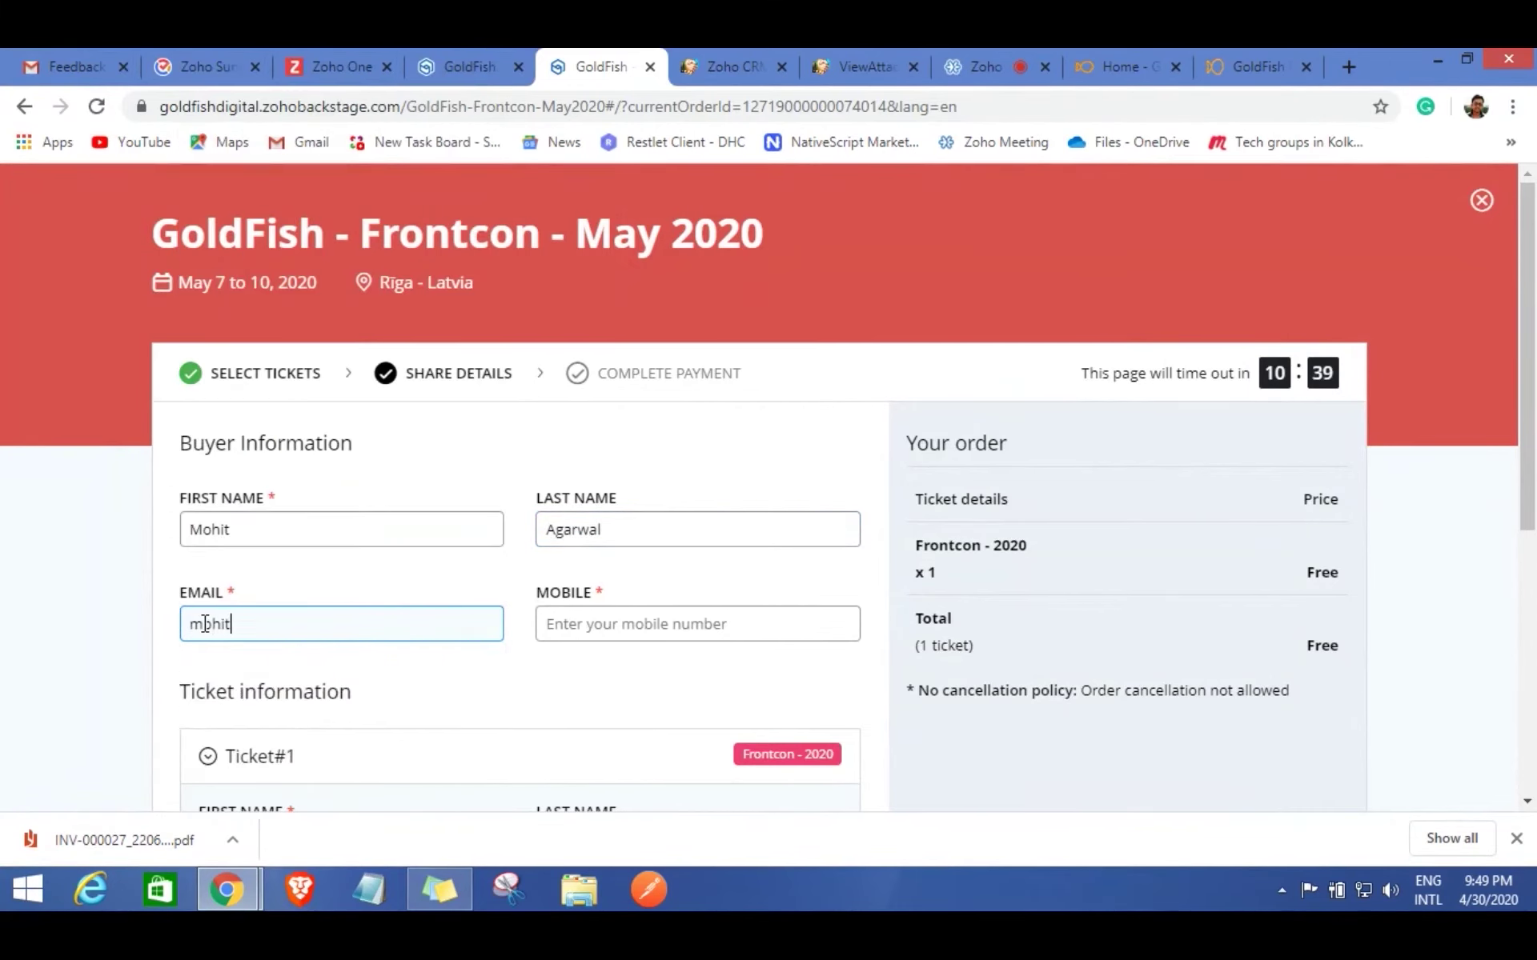
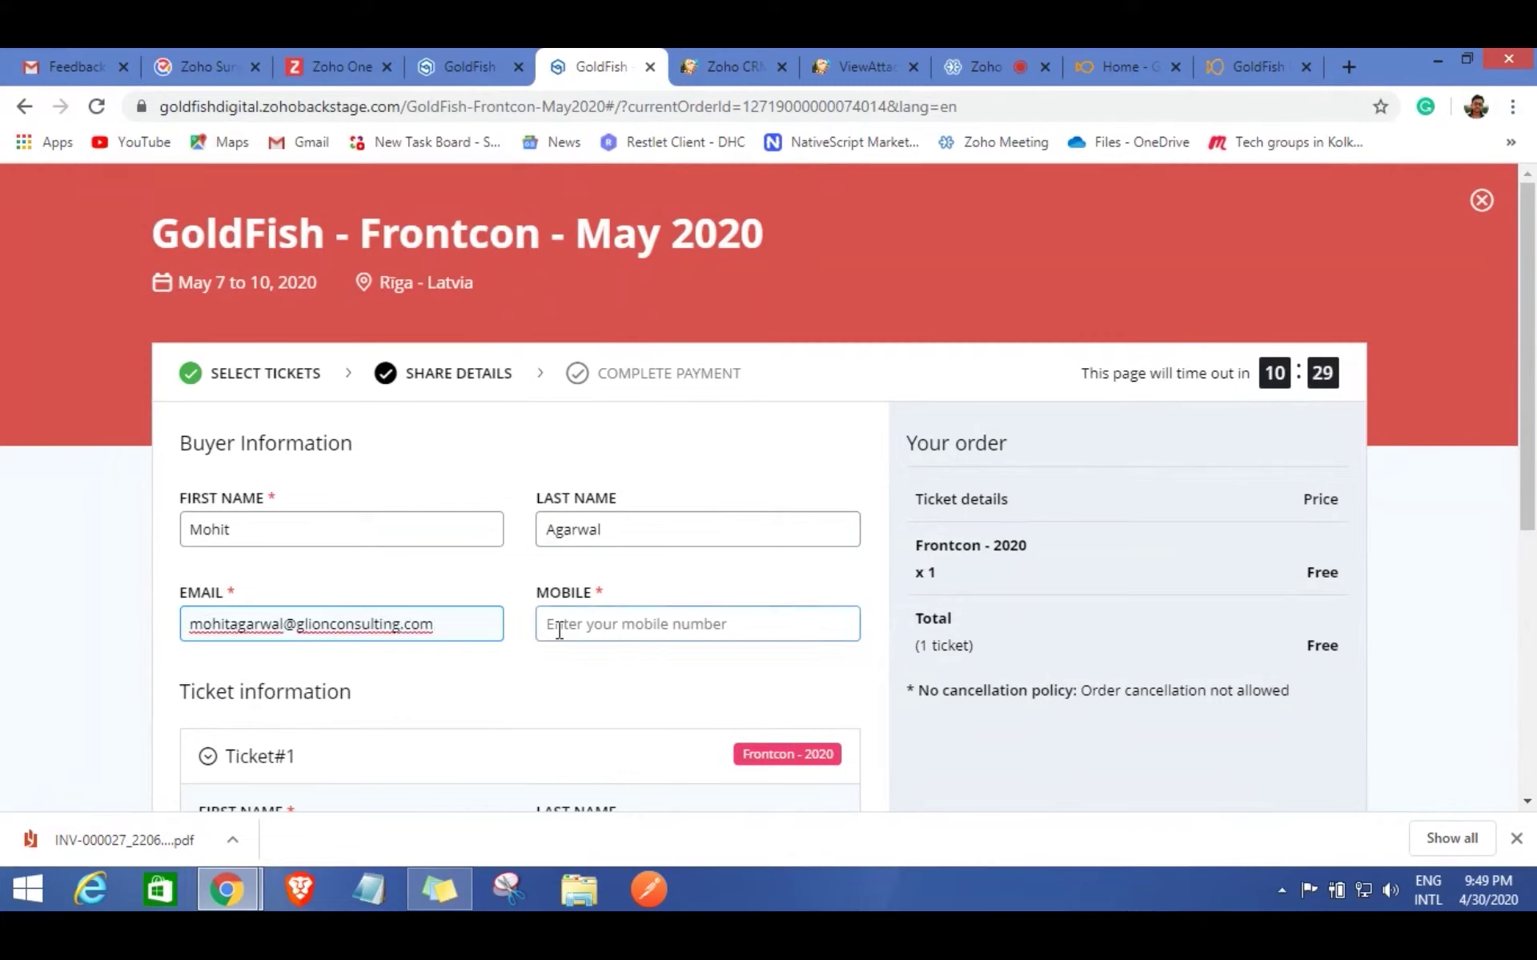
left_click(558, 627)
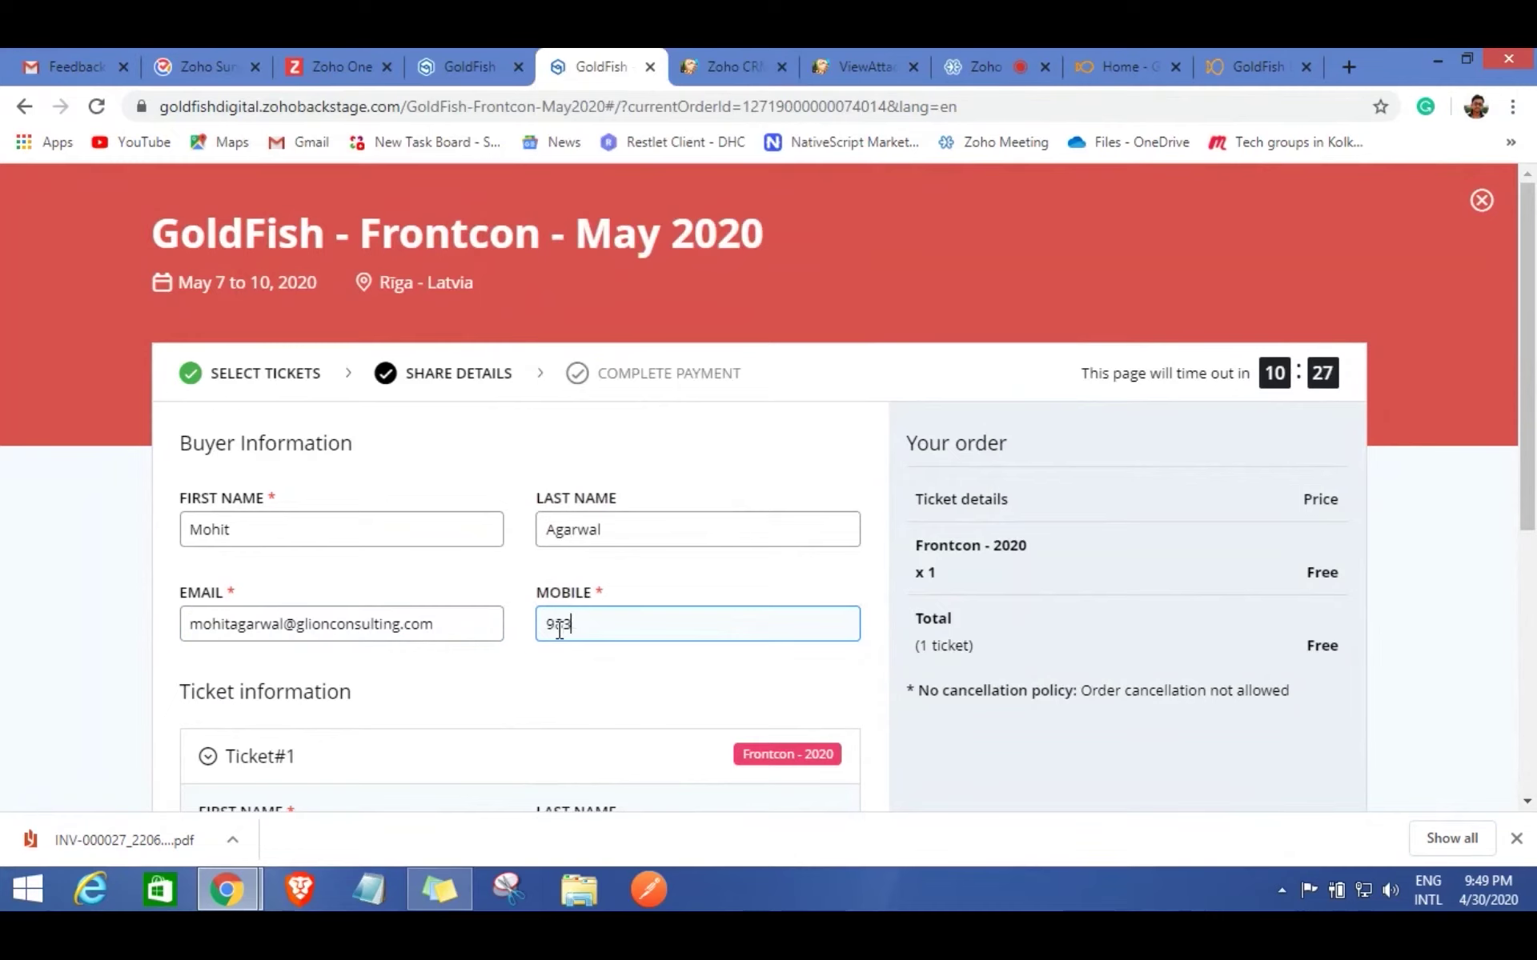
left_click(937, 777)
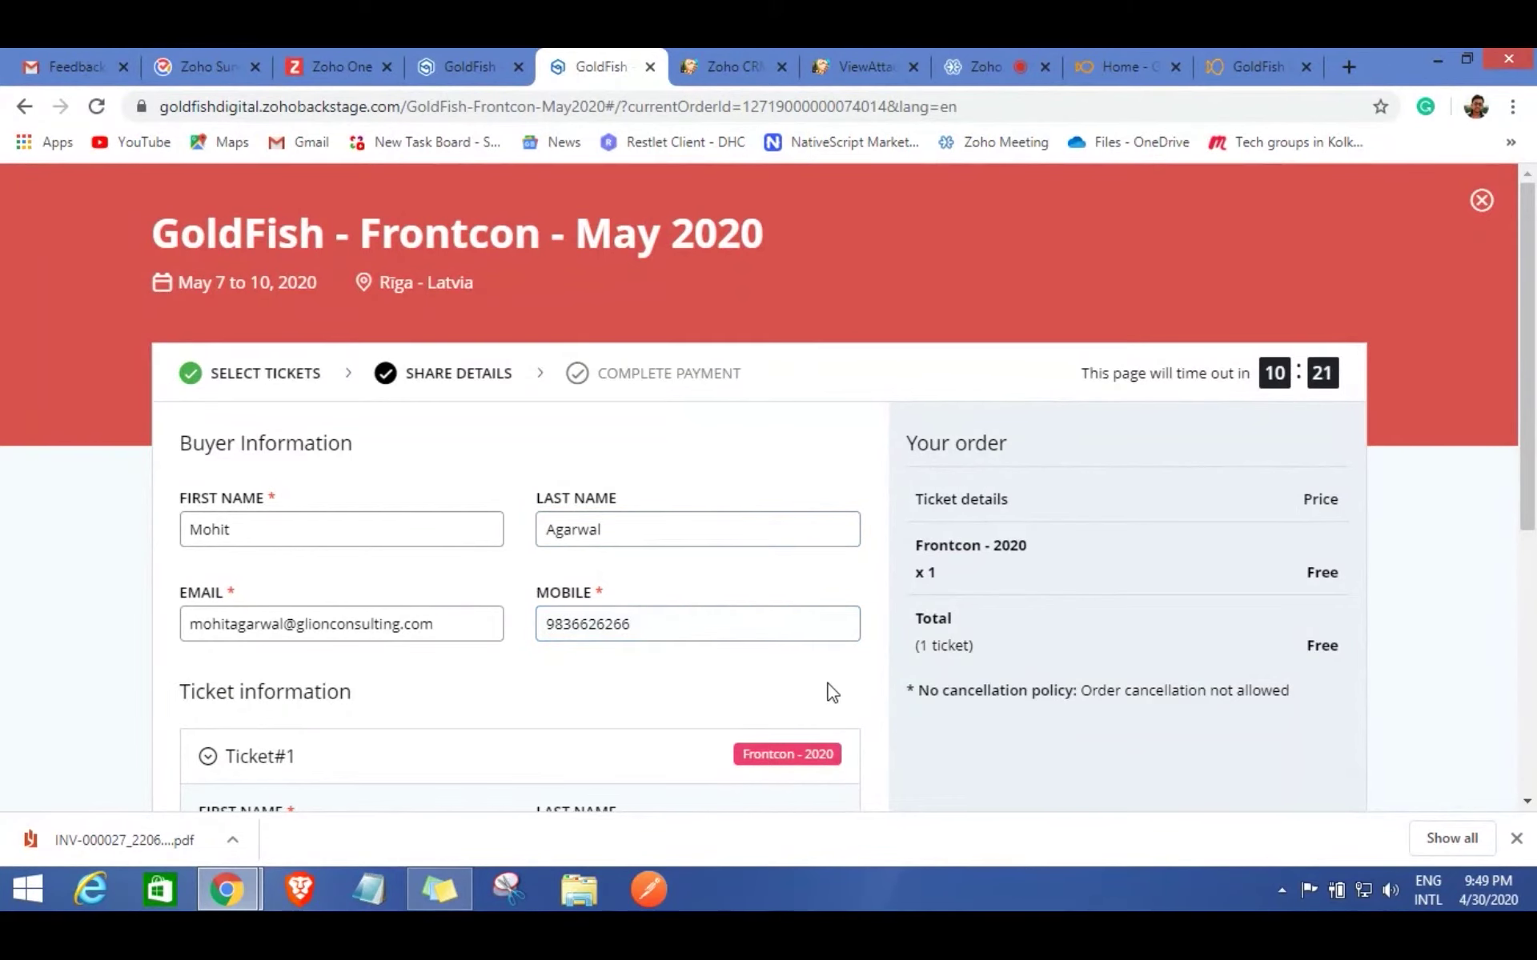
scroll(829, 684, "down", 4)
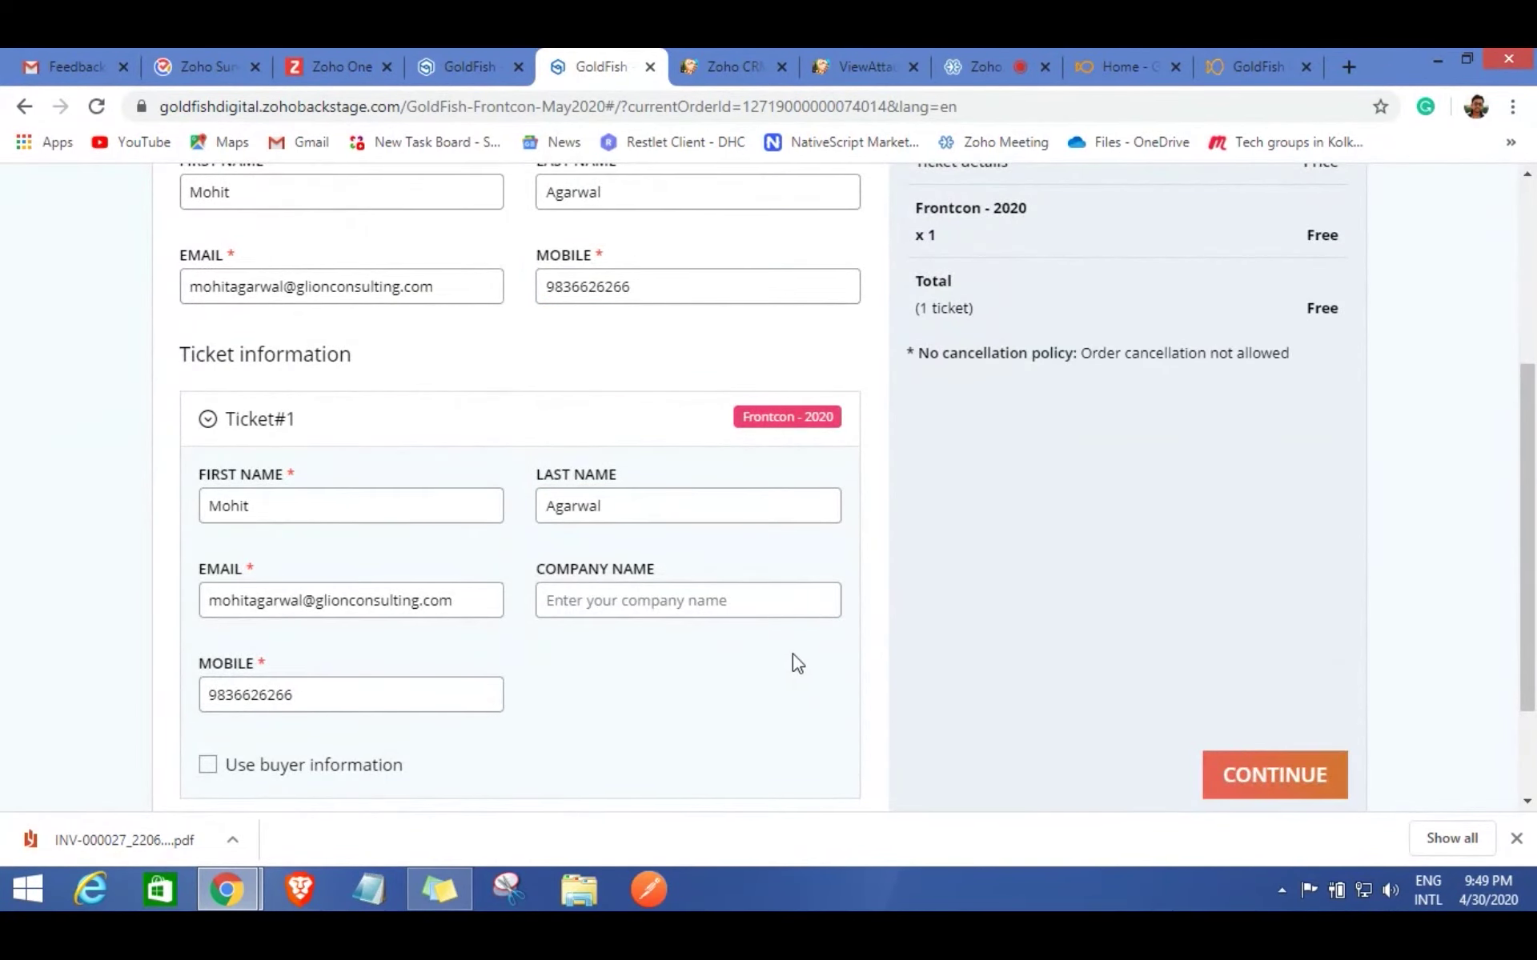
scroll(798, 665, "down", 2)
left_click(1269, 635)
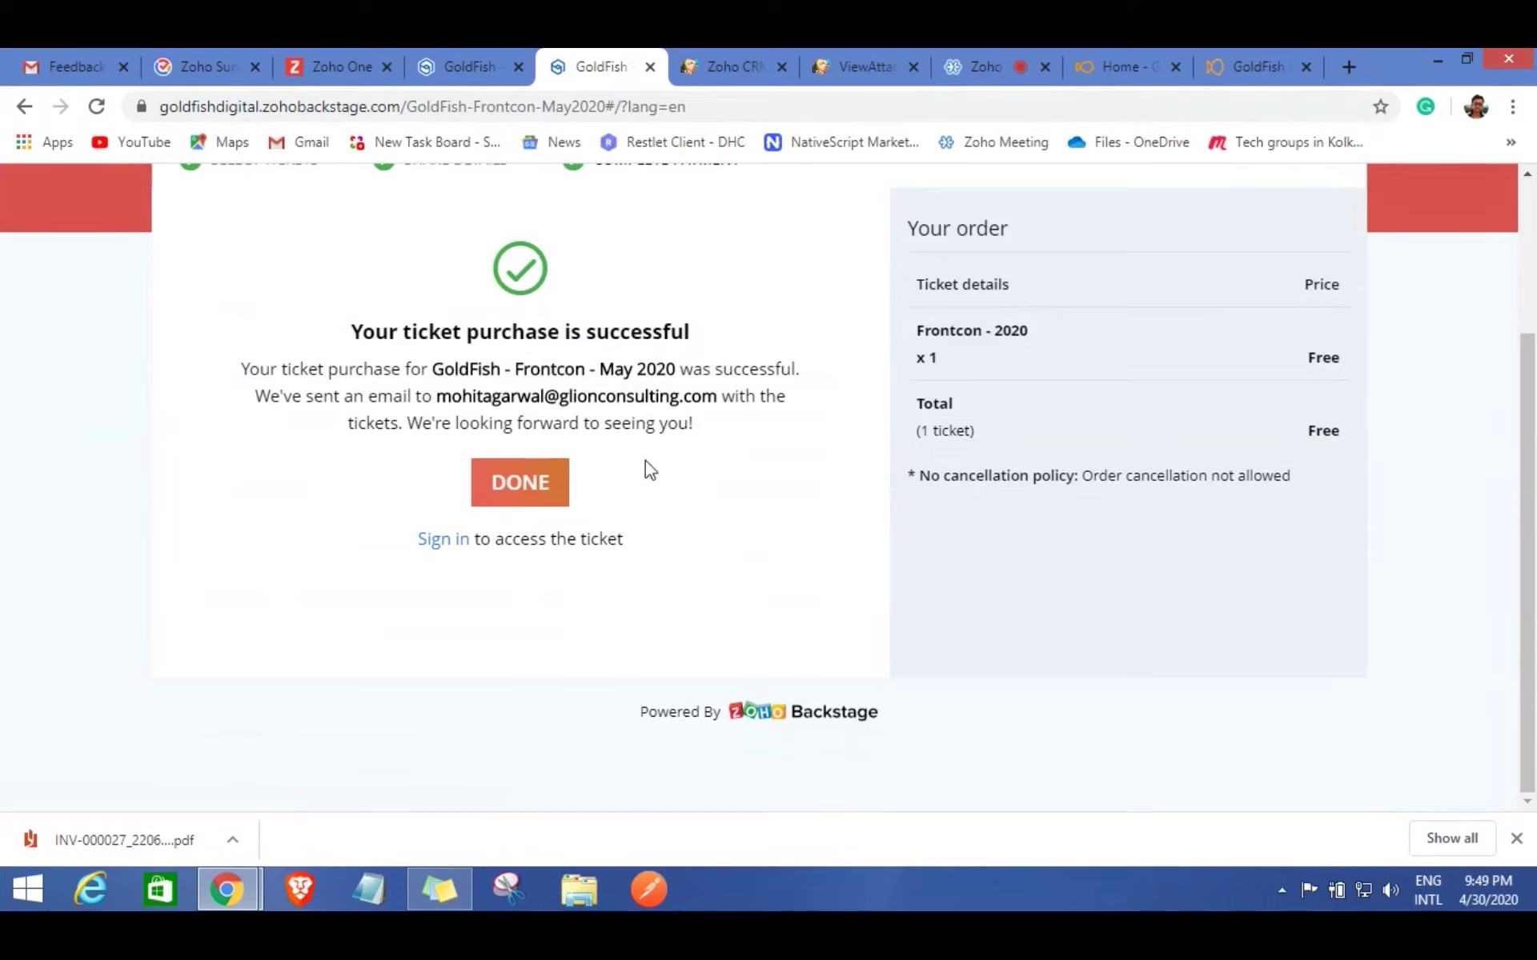
Open the Contacts module in Zoho CRM and reload it.
left_click(727, 62)
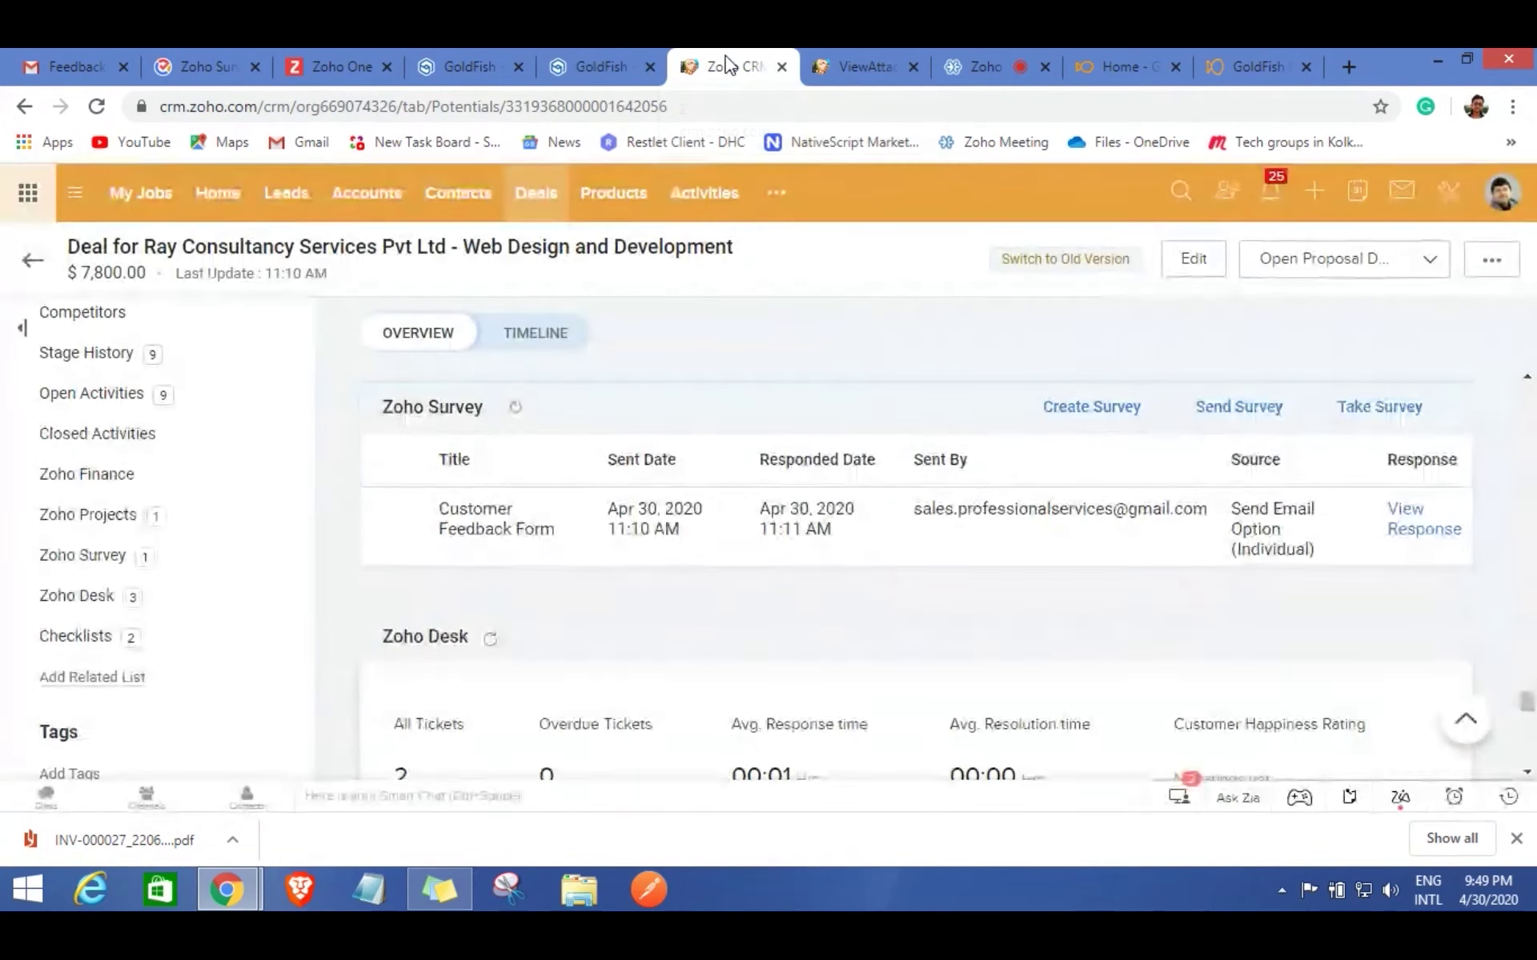
left_click(454, 207)
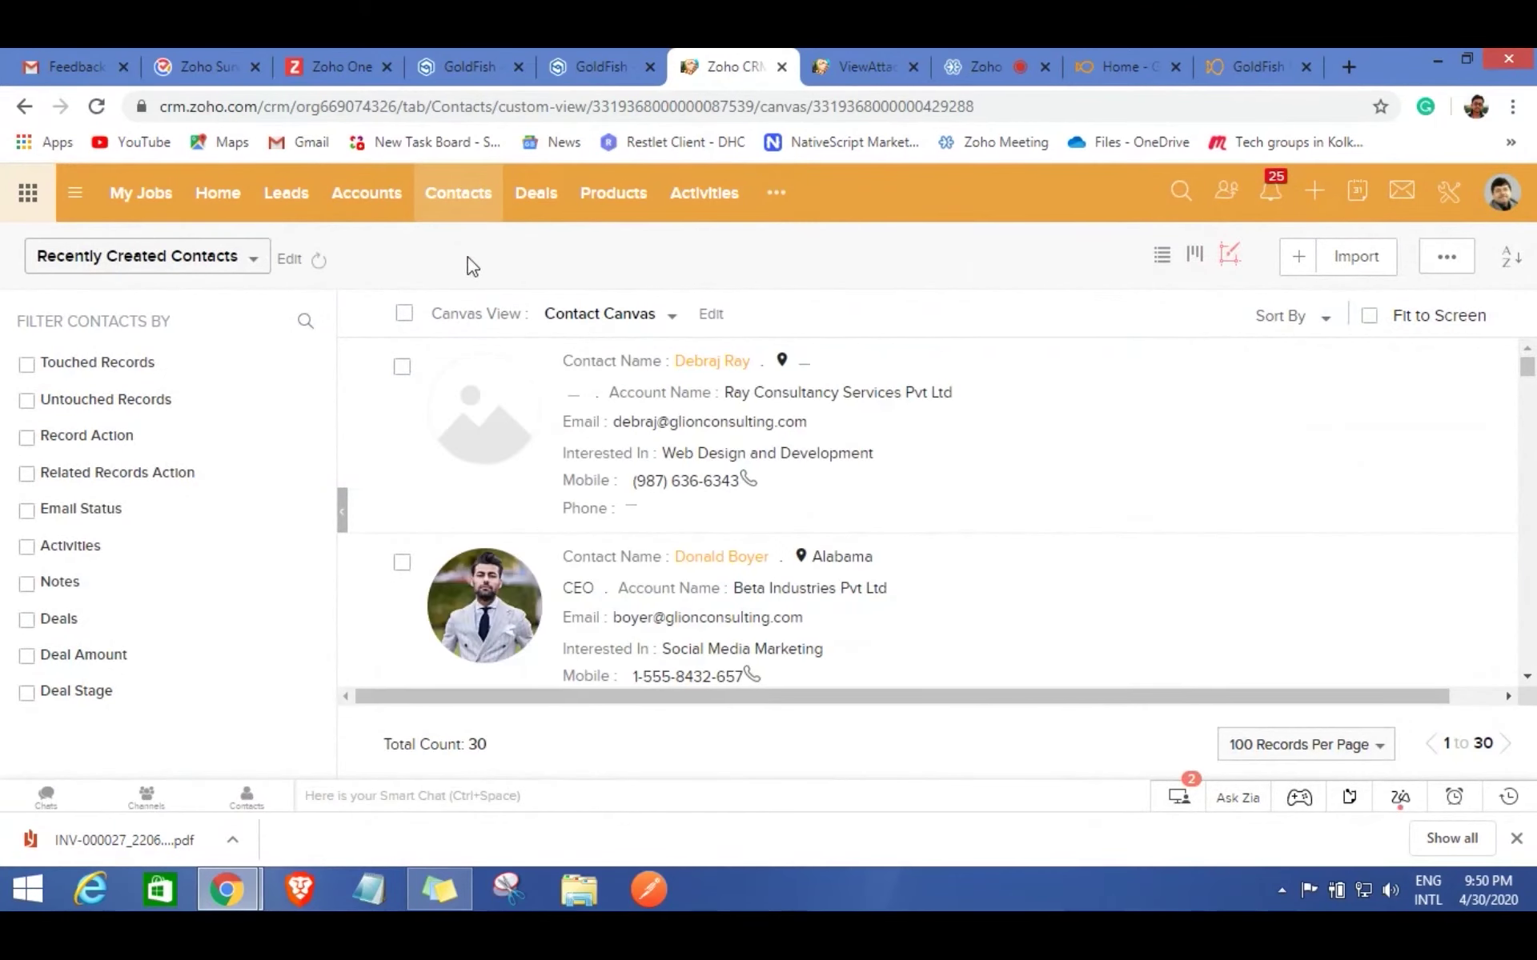
scroll(800, 506, "down", 3)
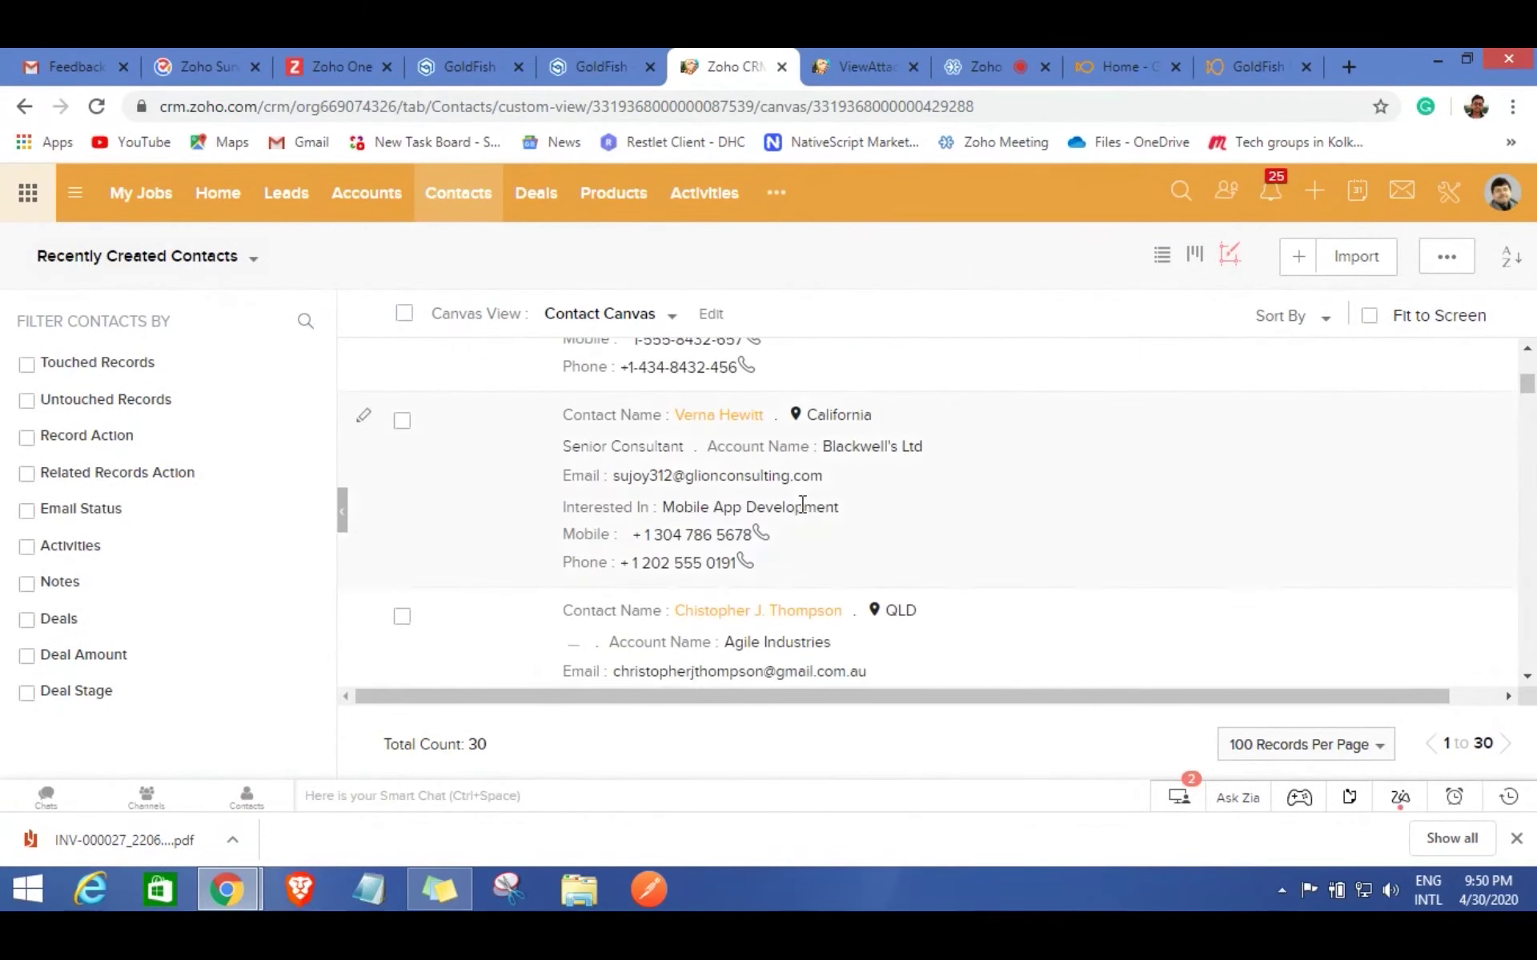
scroll(788, 456, "up", 1)
scroll(788, 457, "up", 2)
left_click(98, 106)
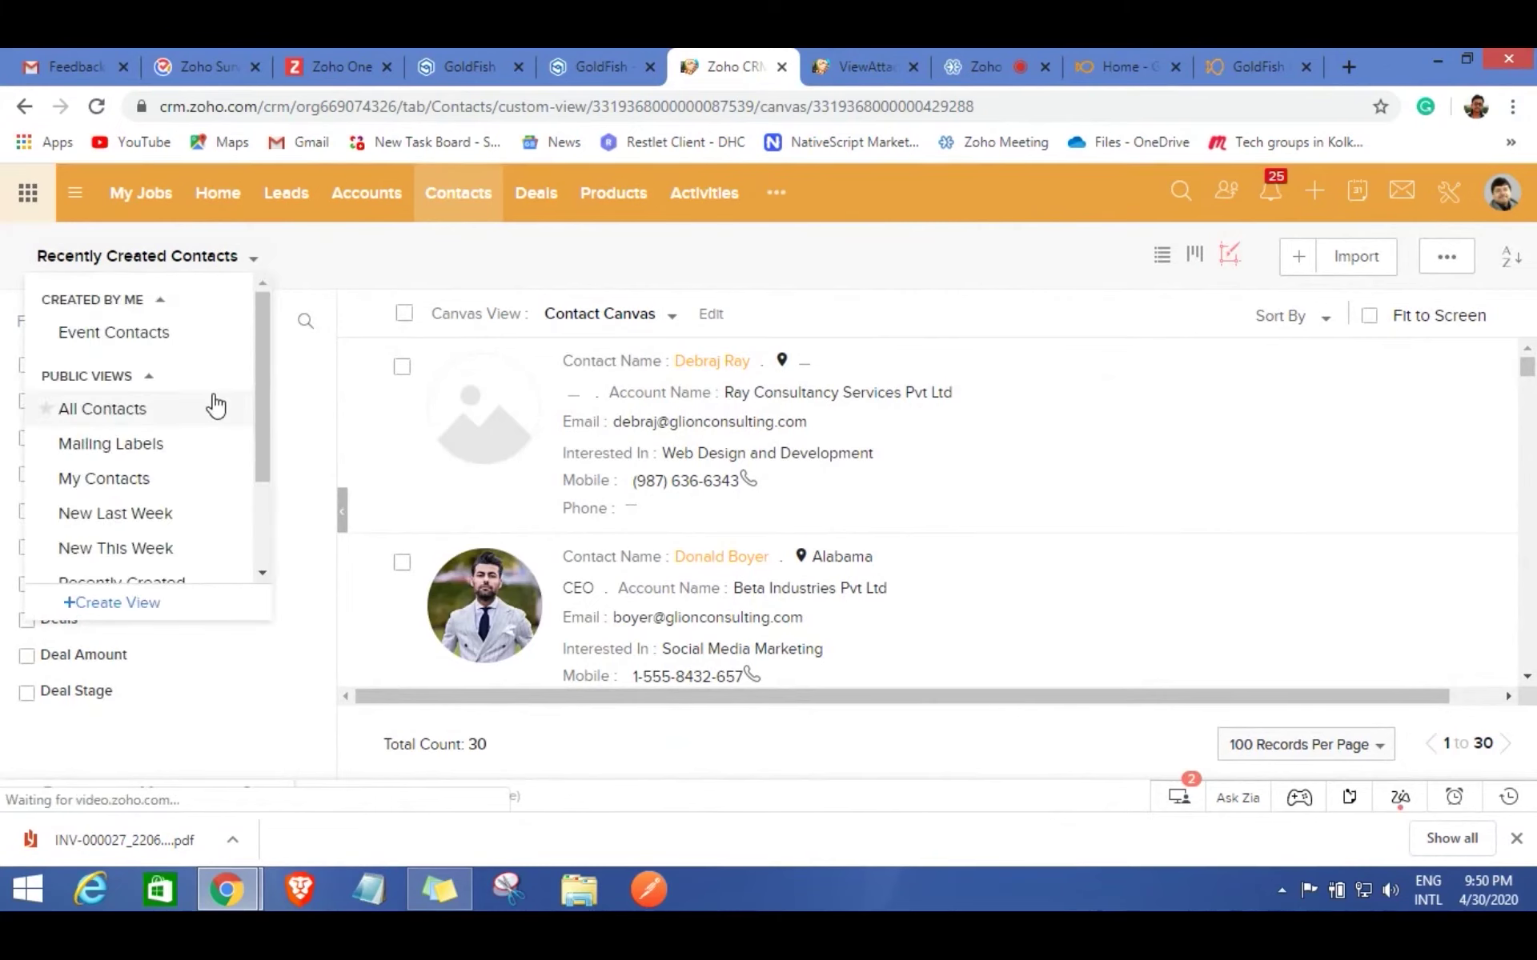
Check the contact views list and scroll through the Recently Created Contacts records.
left_click_drag(261, 390, 261, 440)
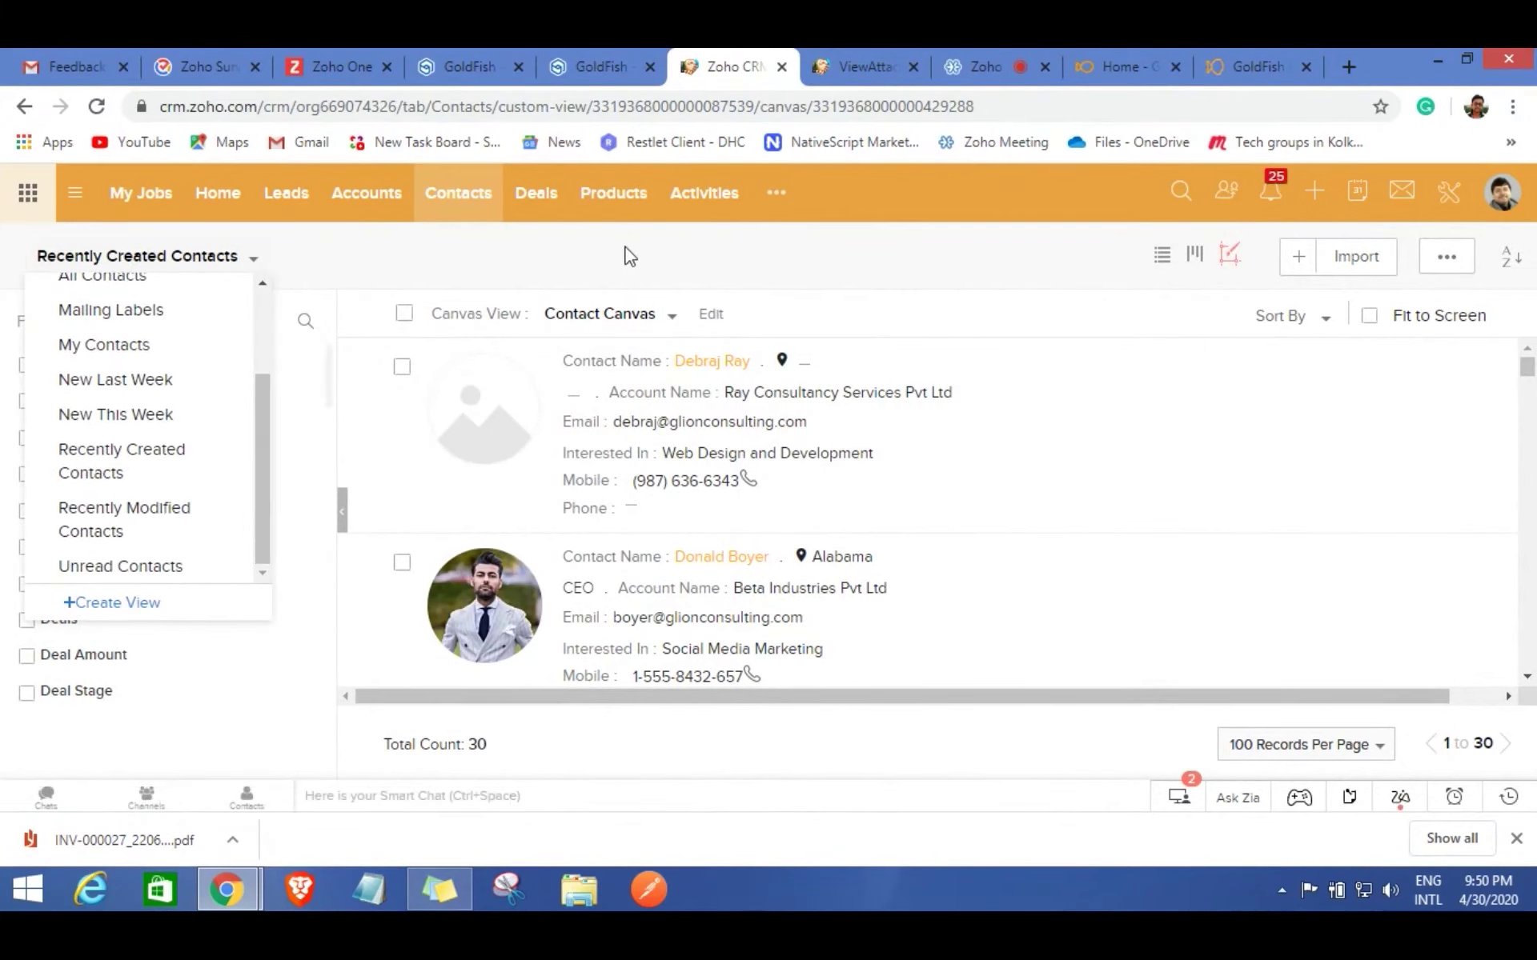
left_click(833, 419)
scroll(834, 413, "down", 4)
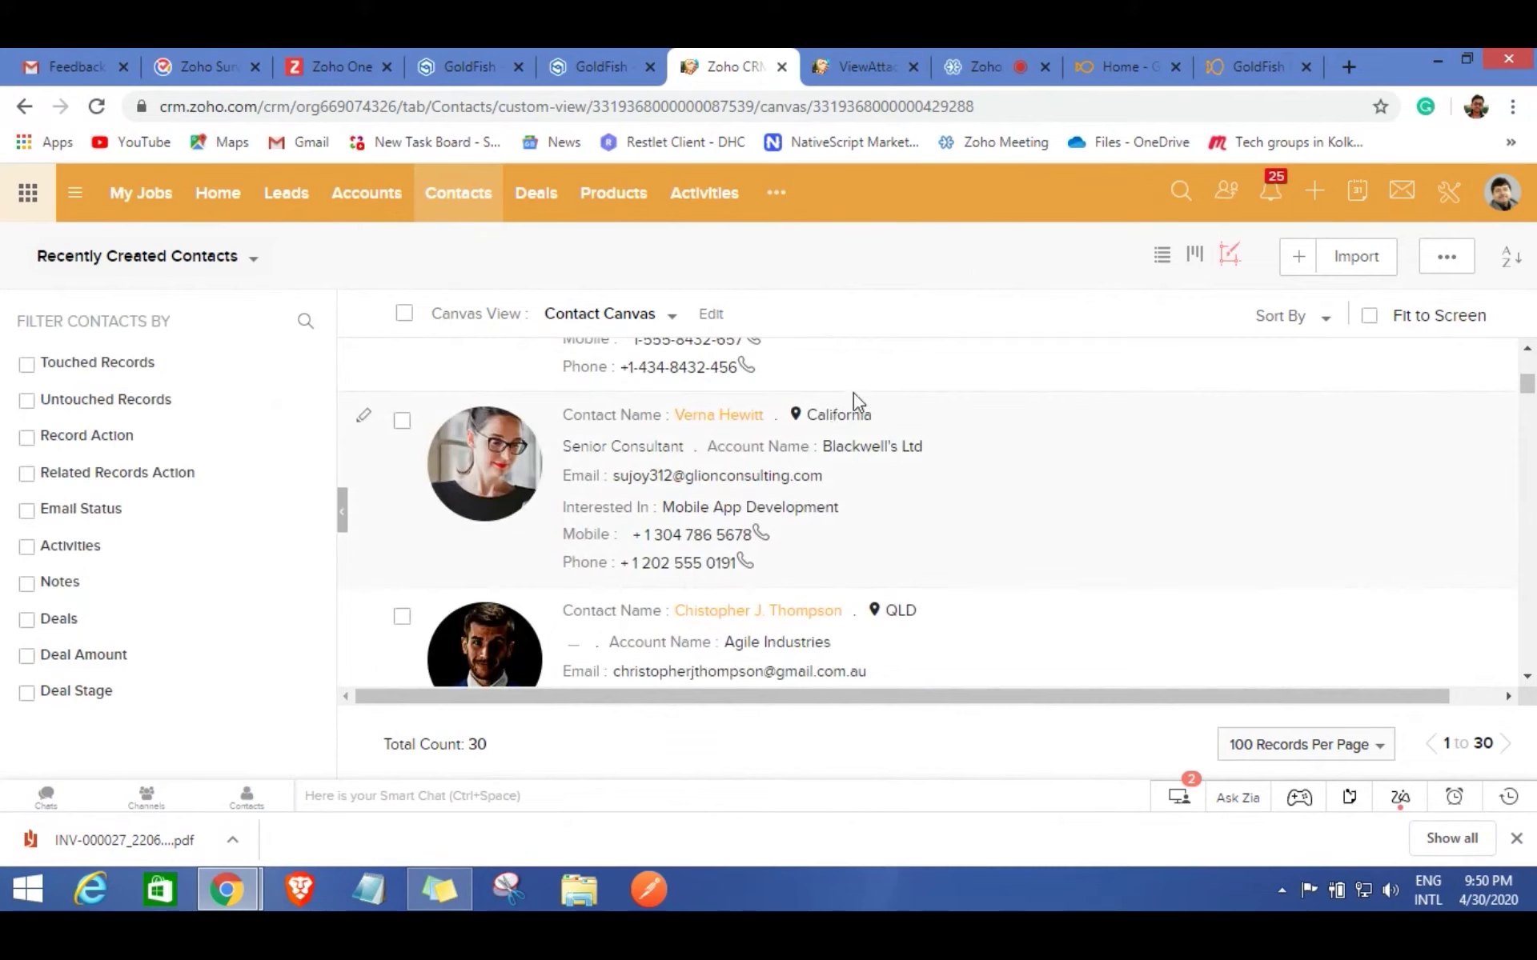
scroll(853, 392, "down", 12)
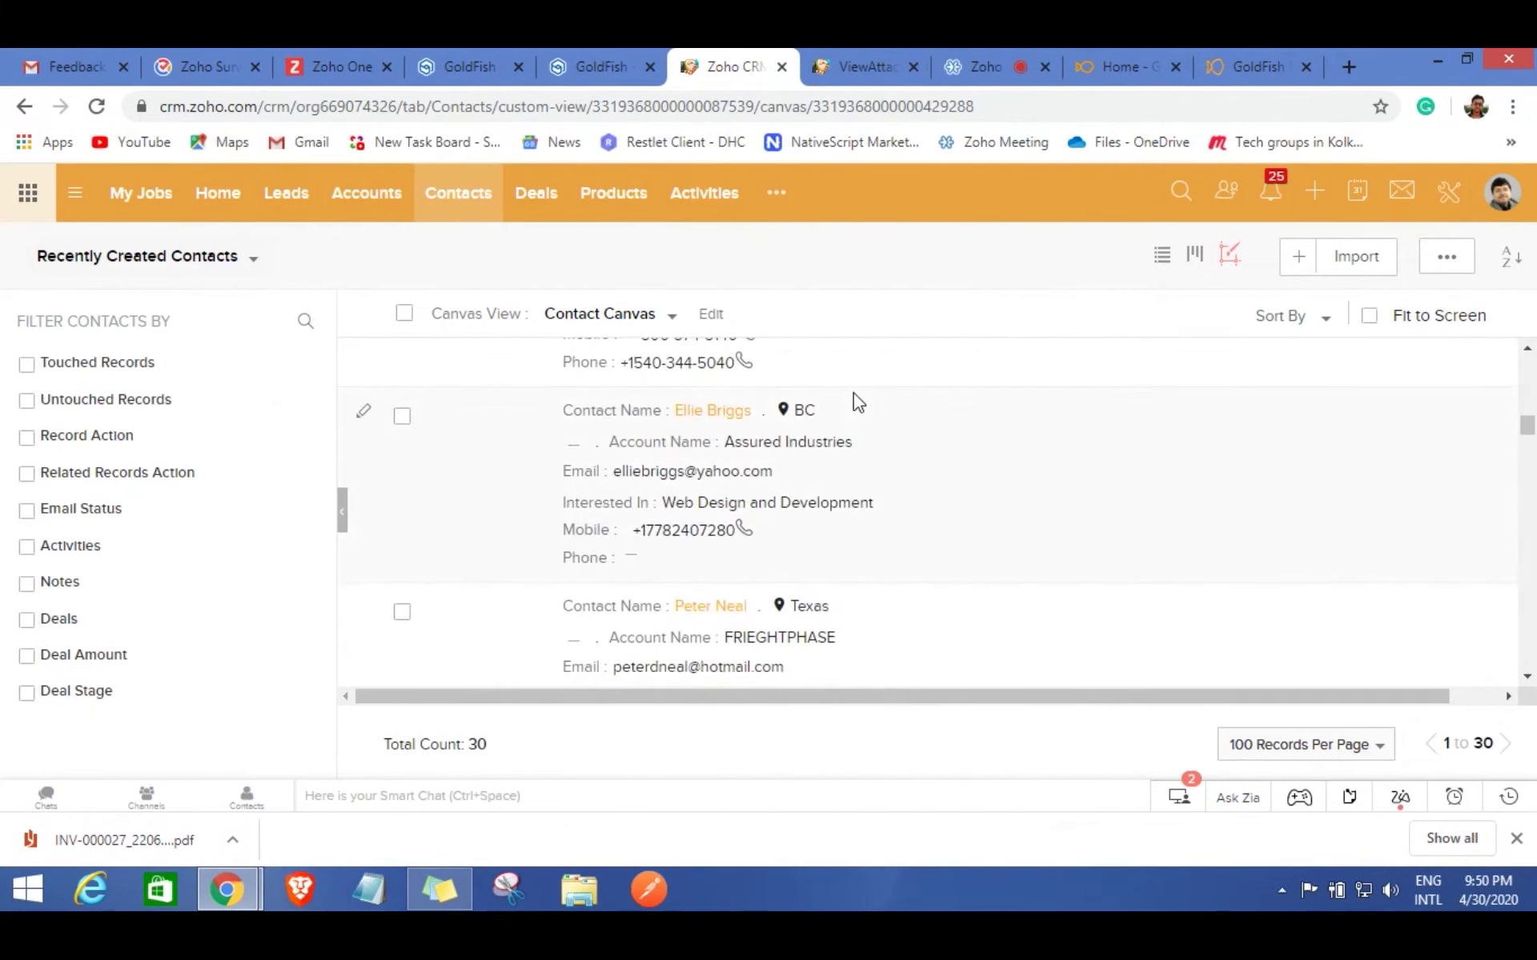
scroll(853, 392, "down", 4)
scroll(853, 392, "up", 6)
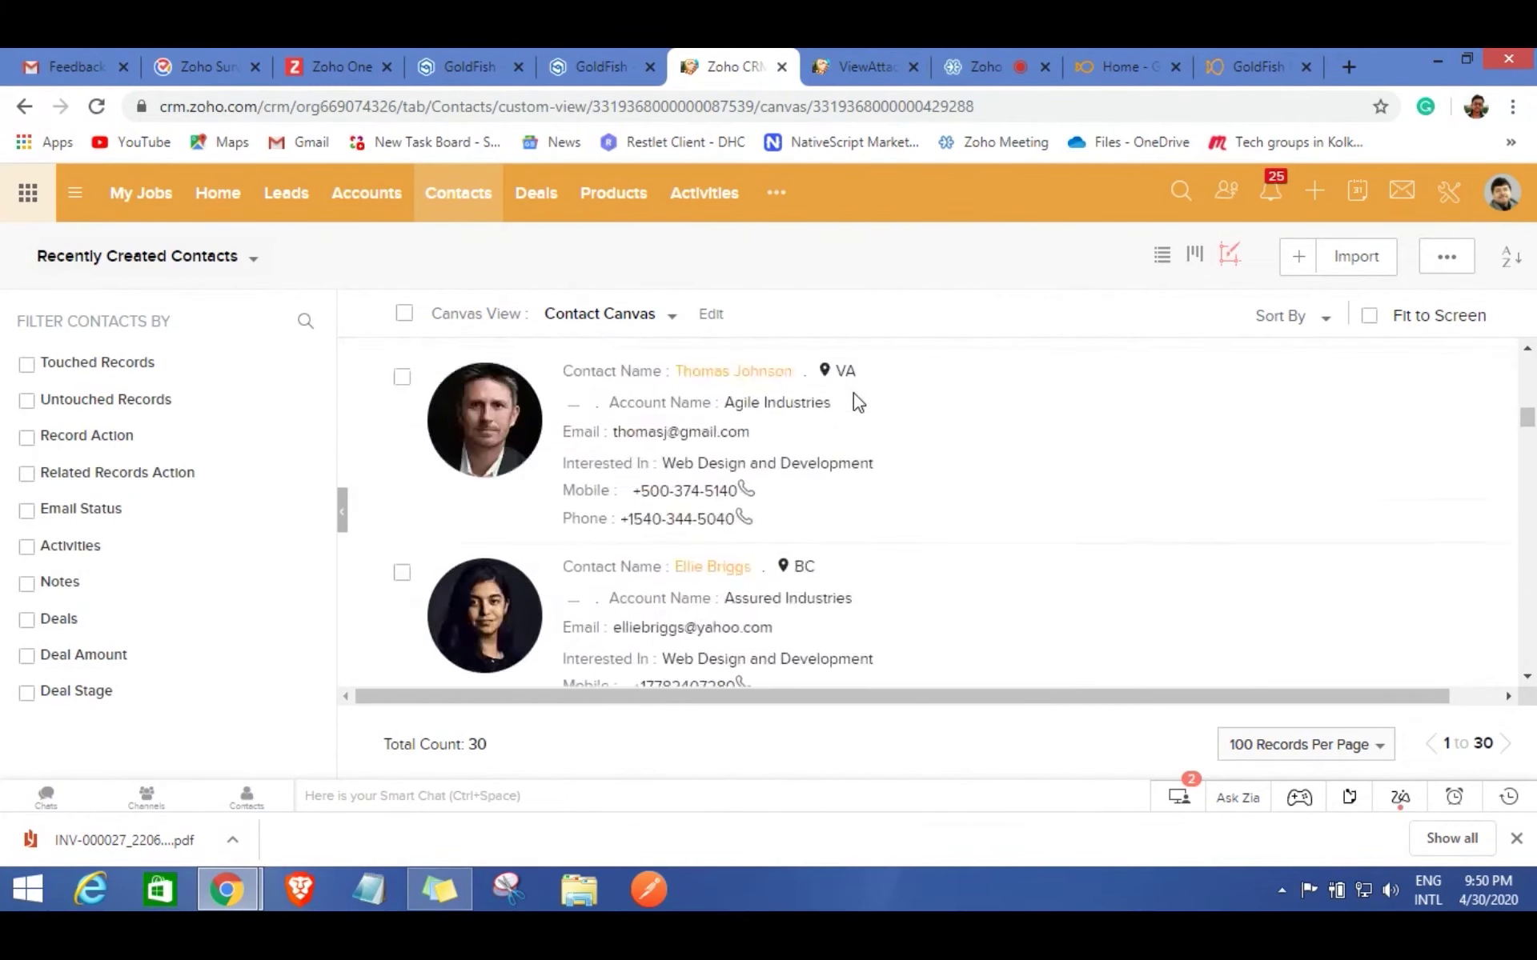
scroll(857, 400, "up", 5)
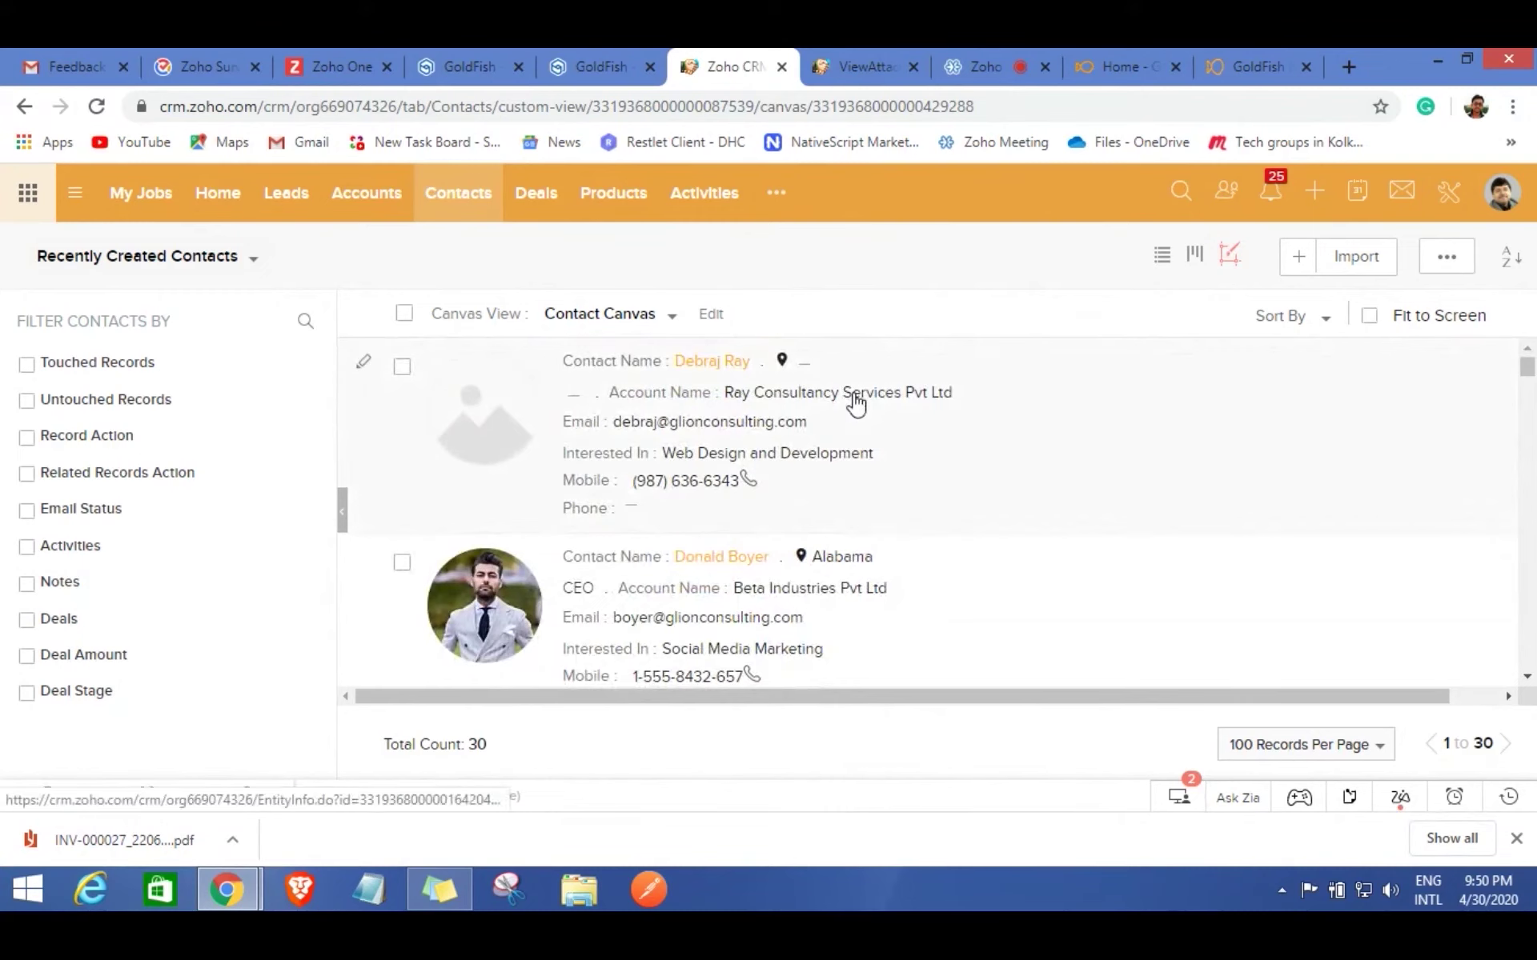
Search CRM records for the attendee's first name, finding no matches.
left_click(1178, 196)
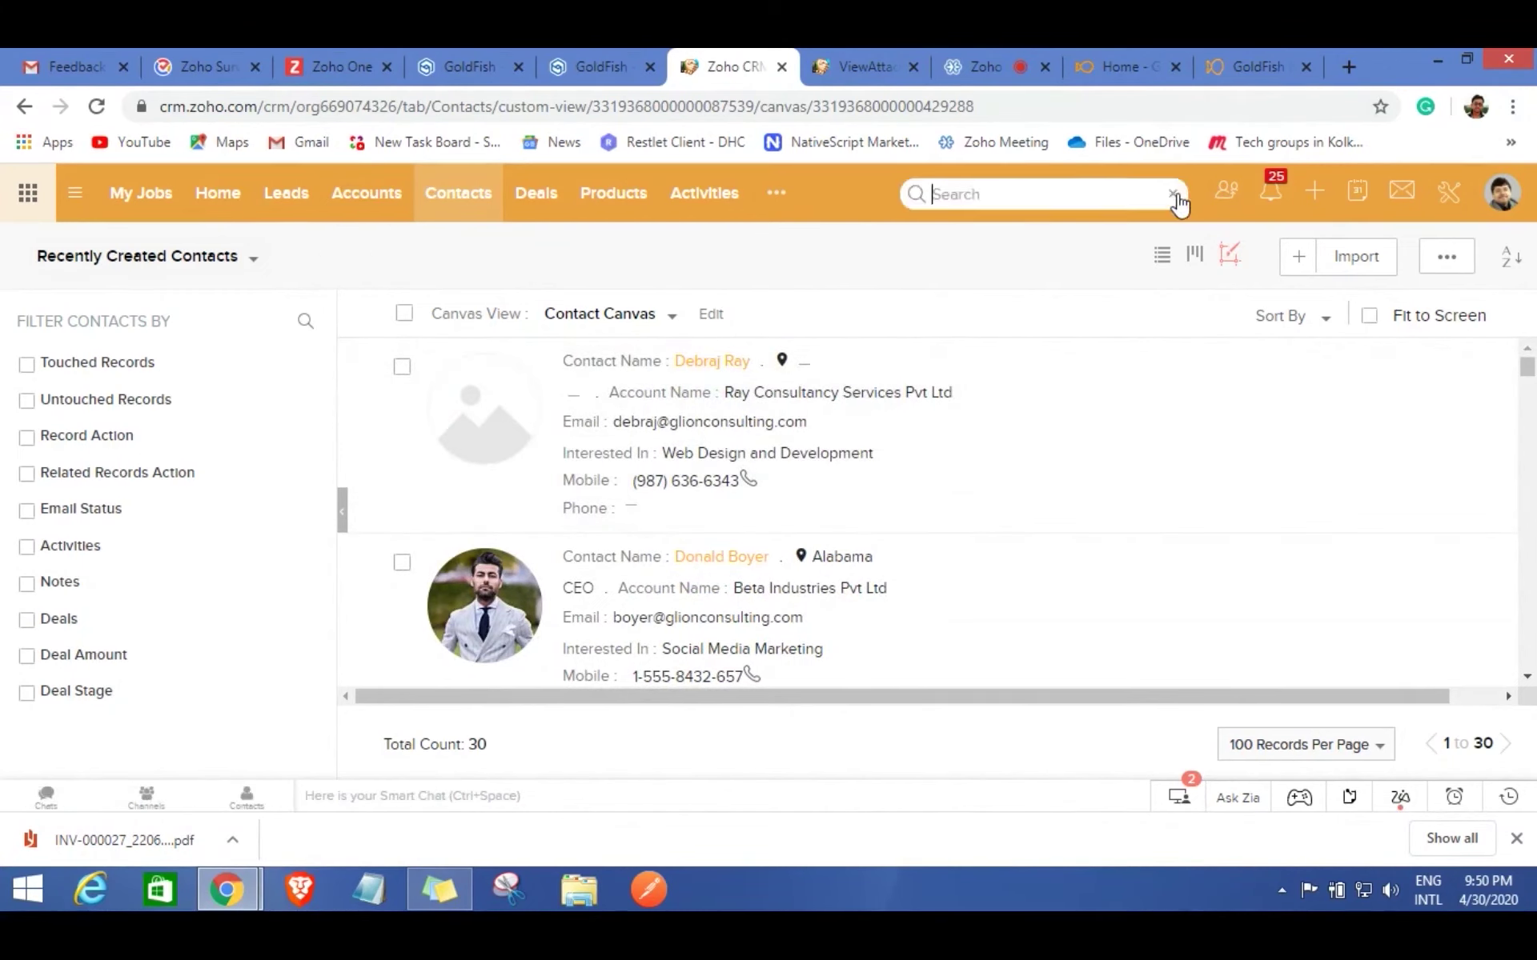
type("Mohit")
key("Return")
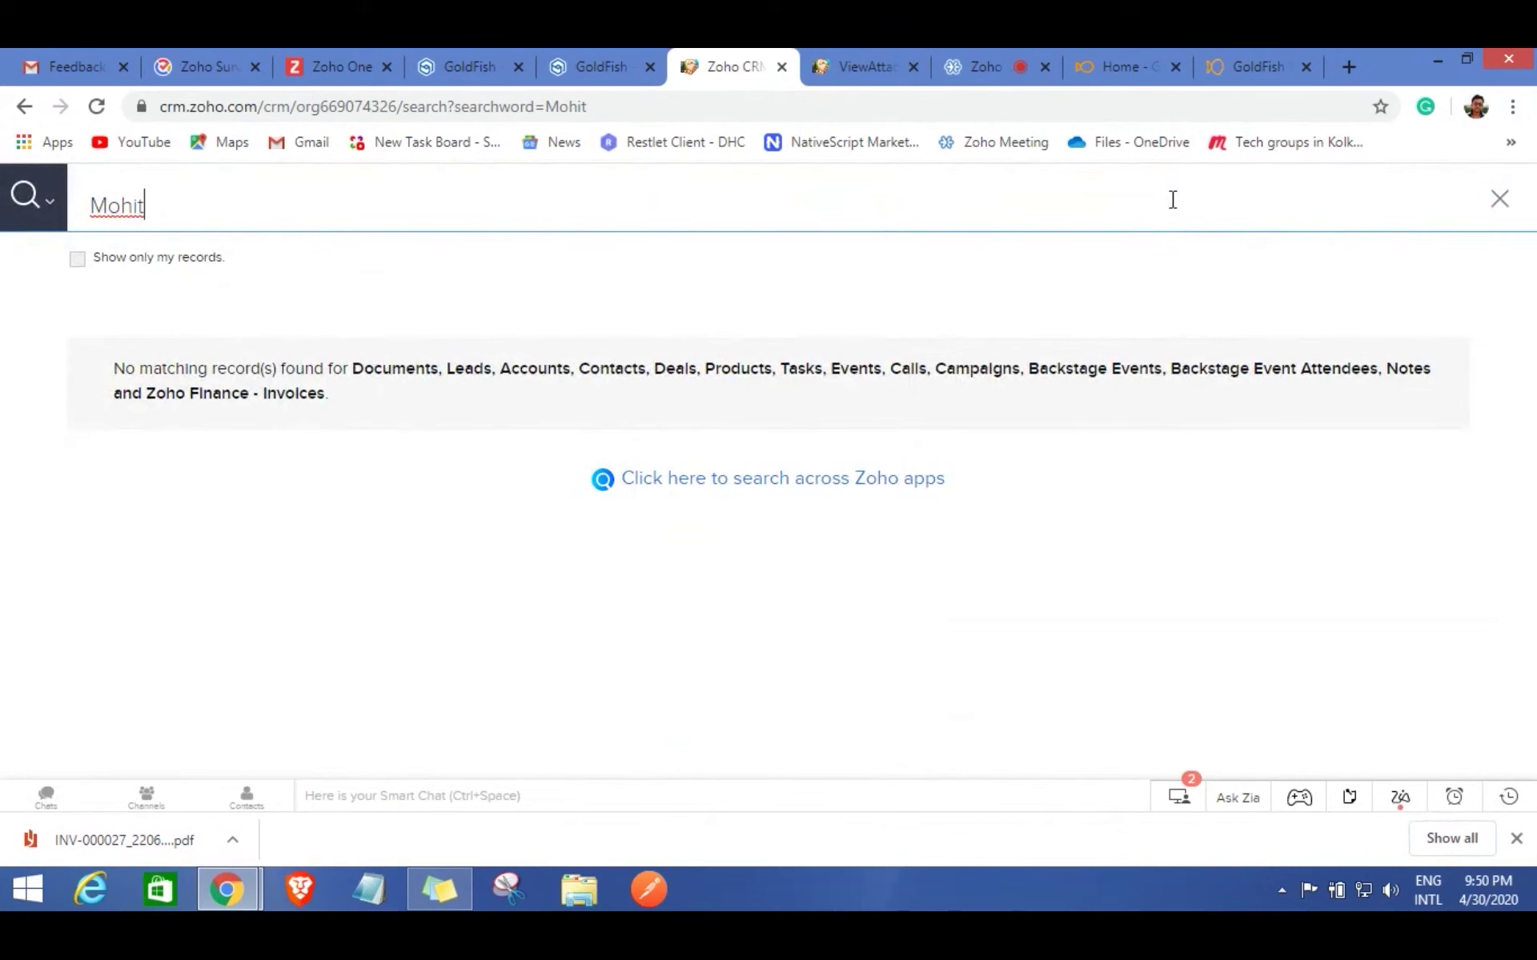
left_click(1500, 199)
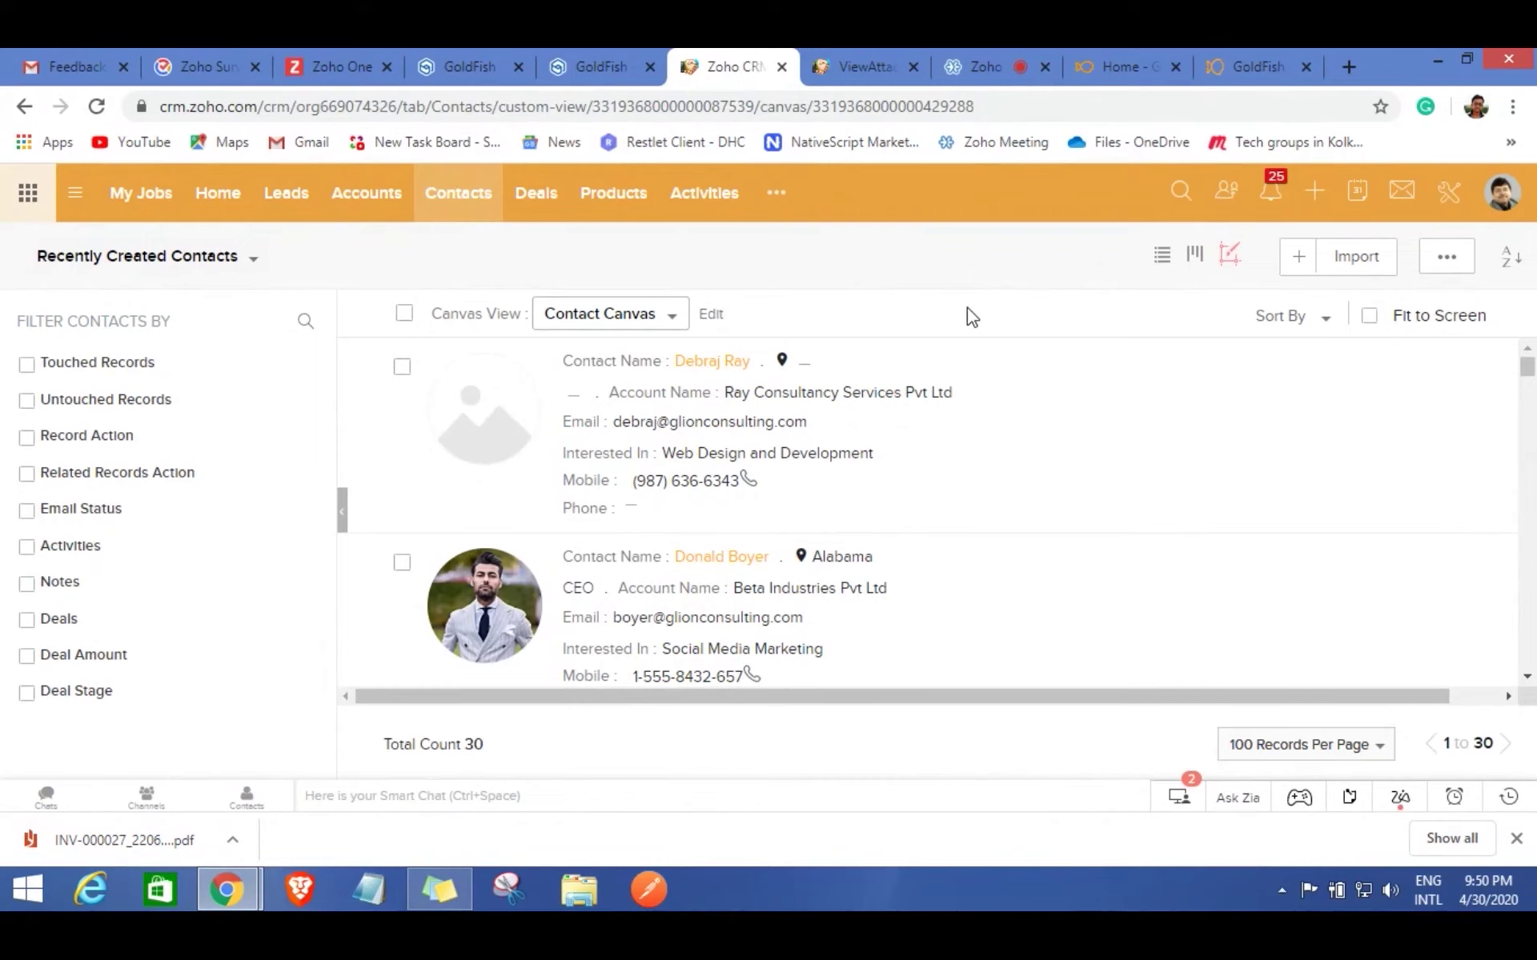
Scroll the contacts and open the more-modules list showing Backstage Event Attendees.
scroll(840, 453, "down", 4)
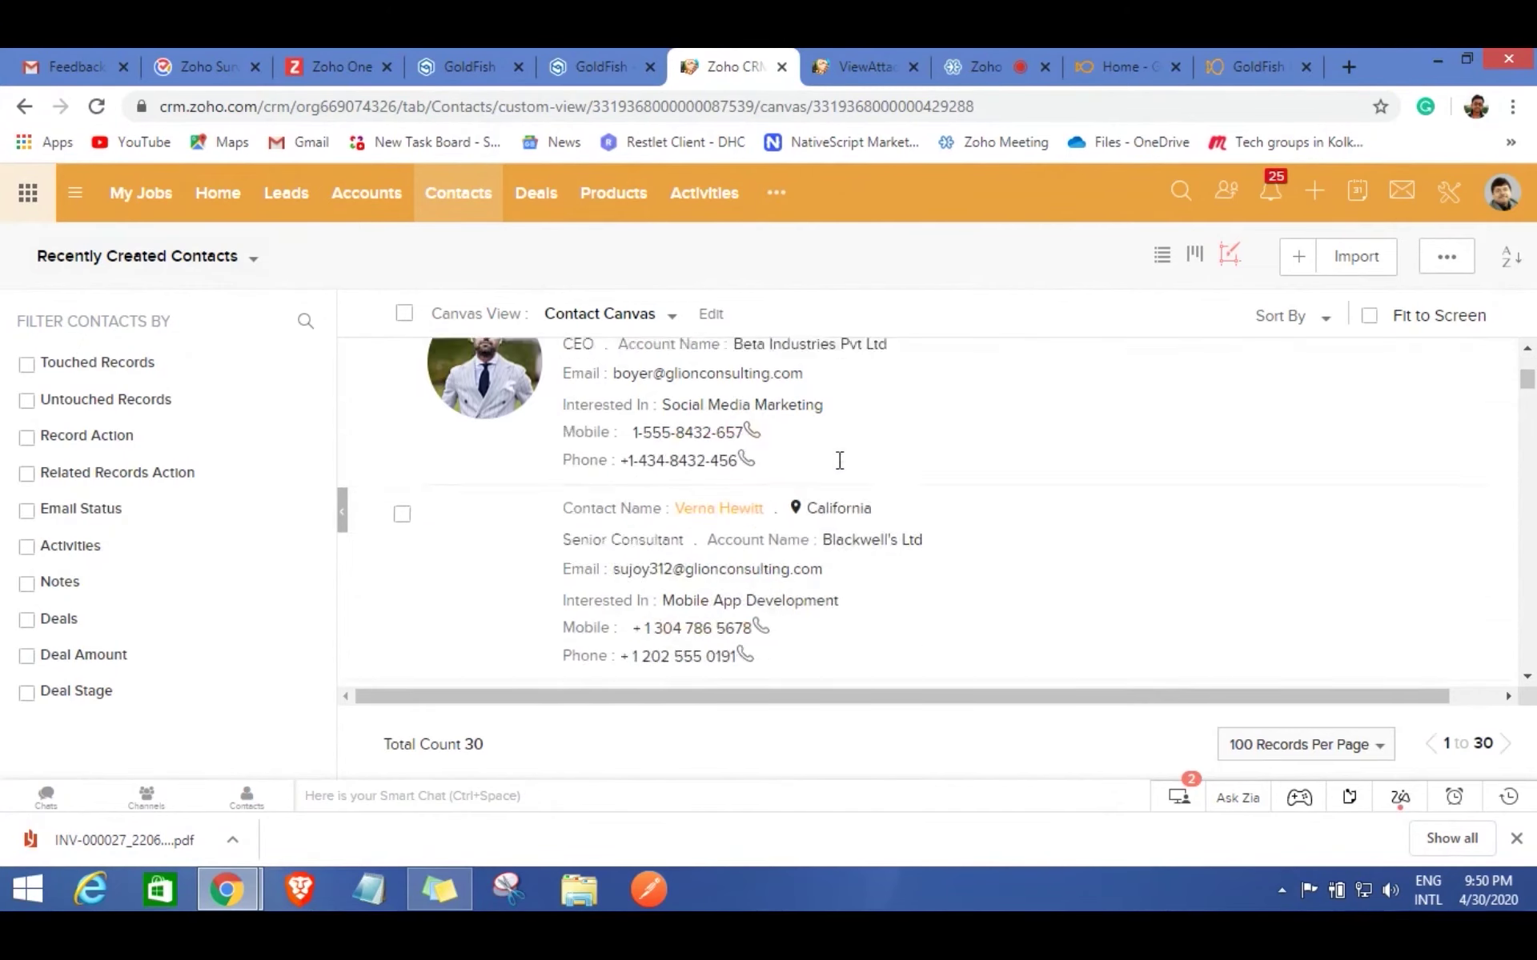
scroll(842, 470, "down", 4)
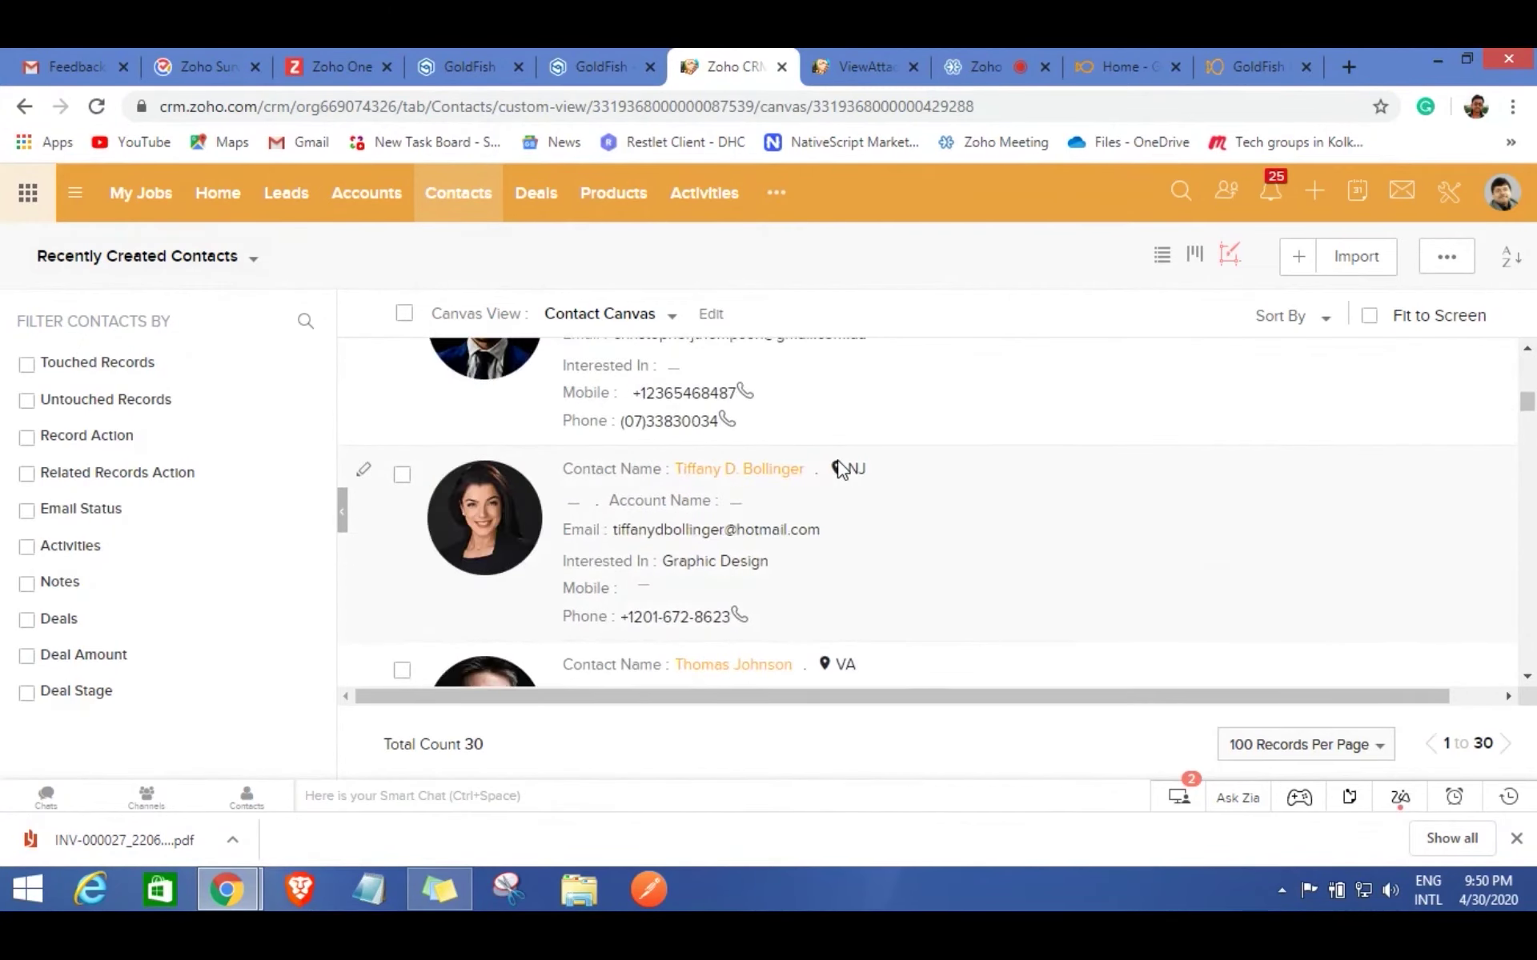
scroll(840, 469, "down", 4)
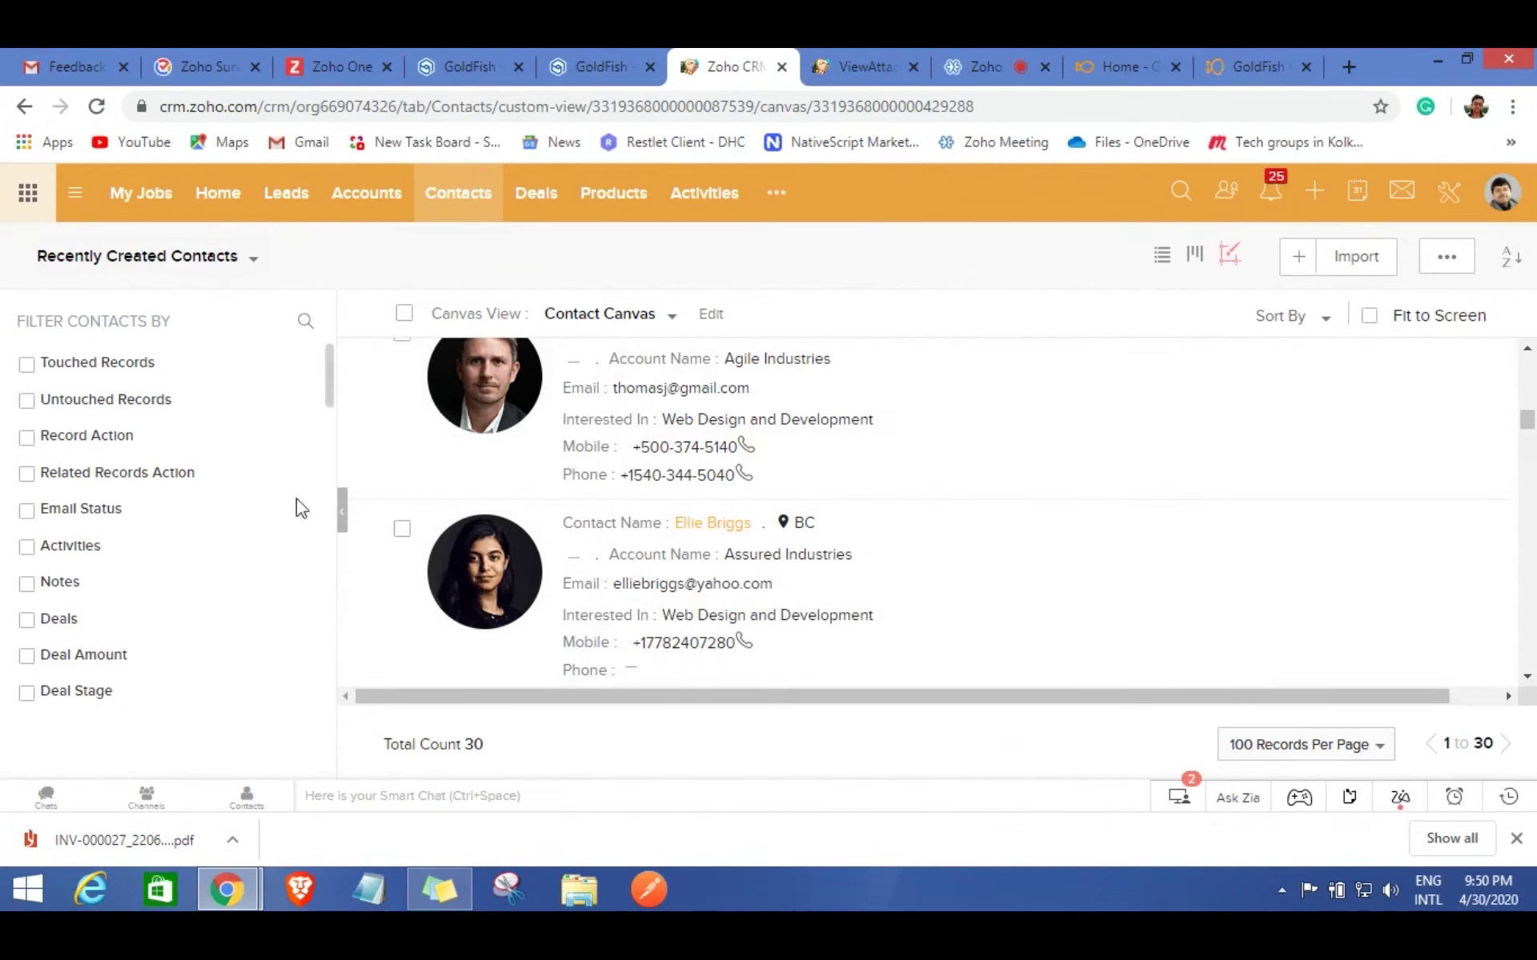
scroll(751, 488, "up", 6)
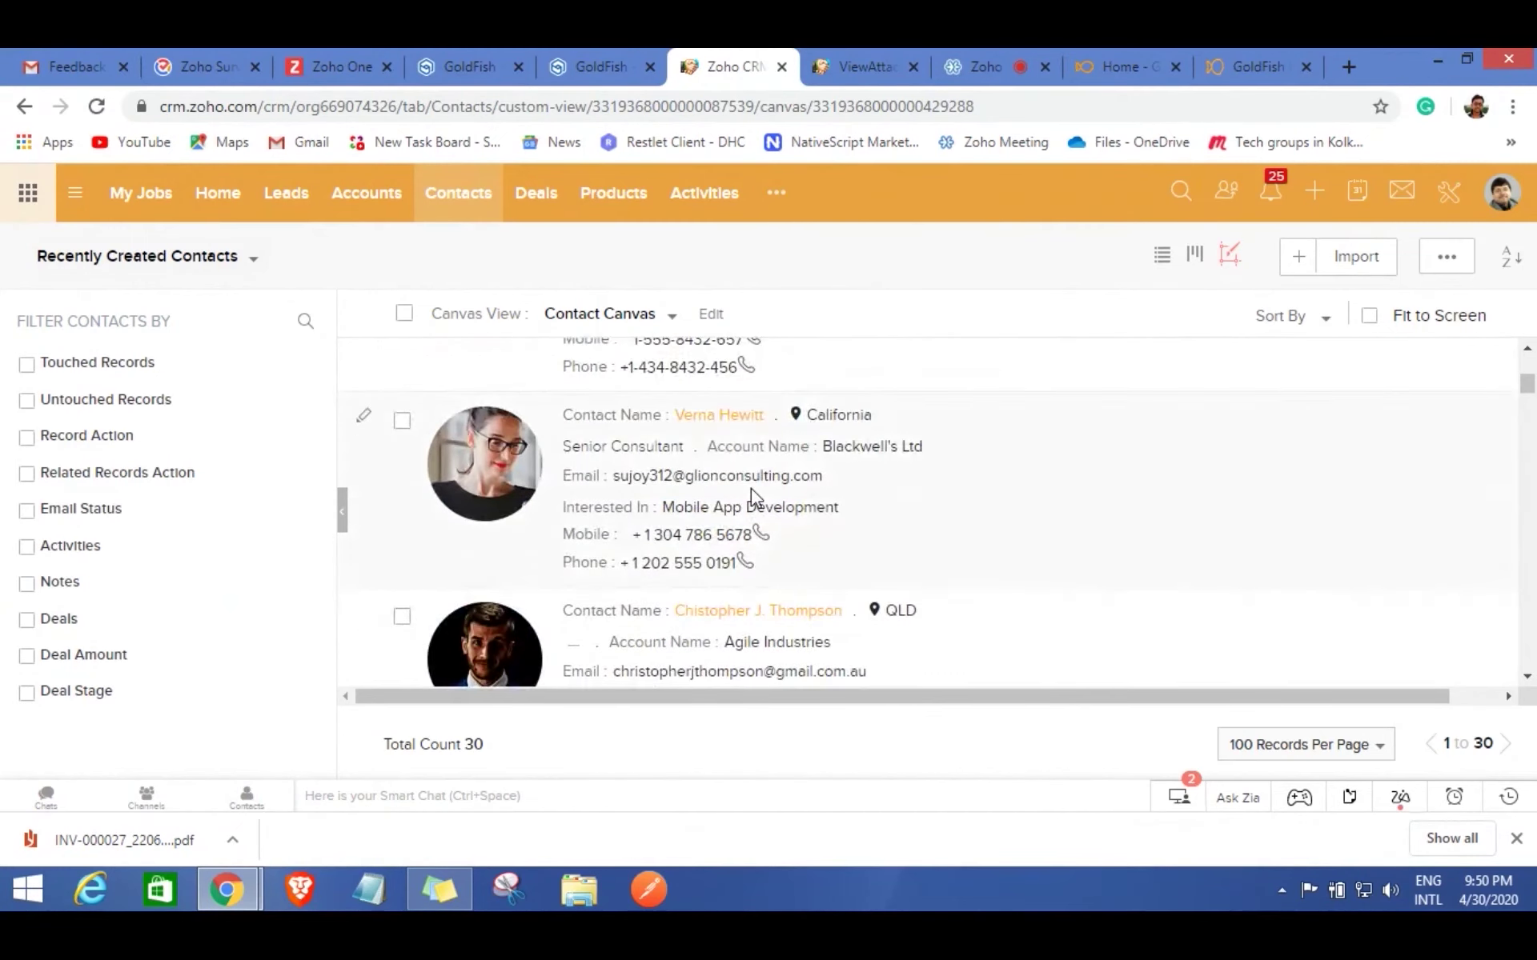
left_click(776, 192)
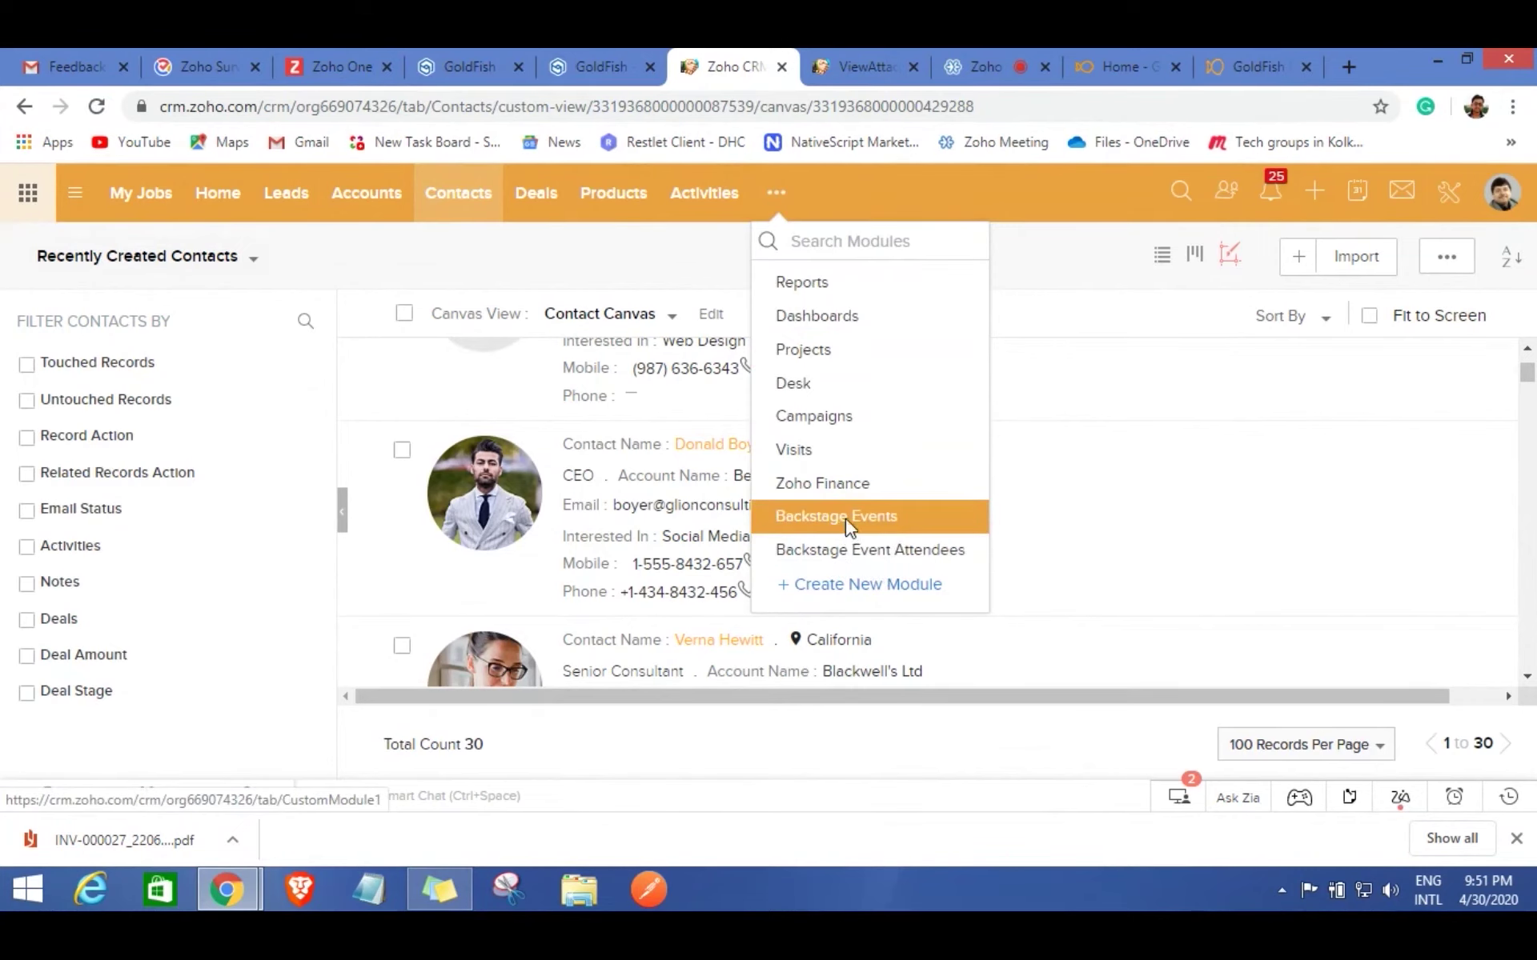
Open the GoldFish - Frontcon - May 2020 event from Backstage Events and show its attendees.
left_click(843, 516)
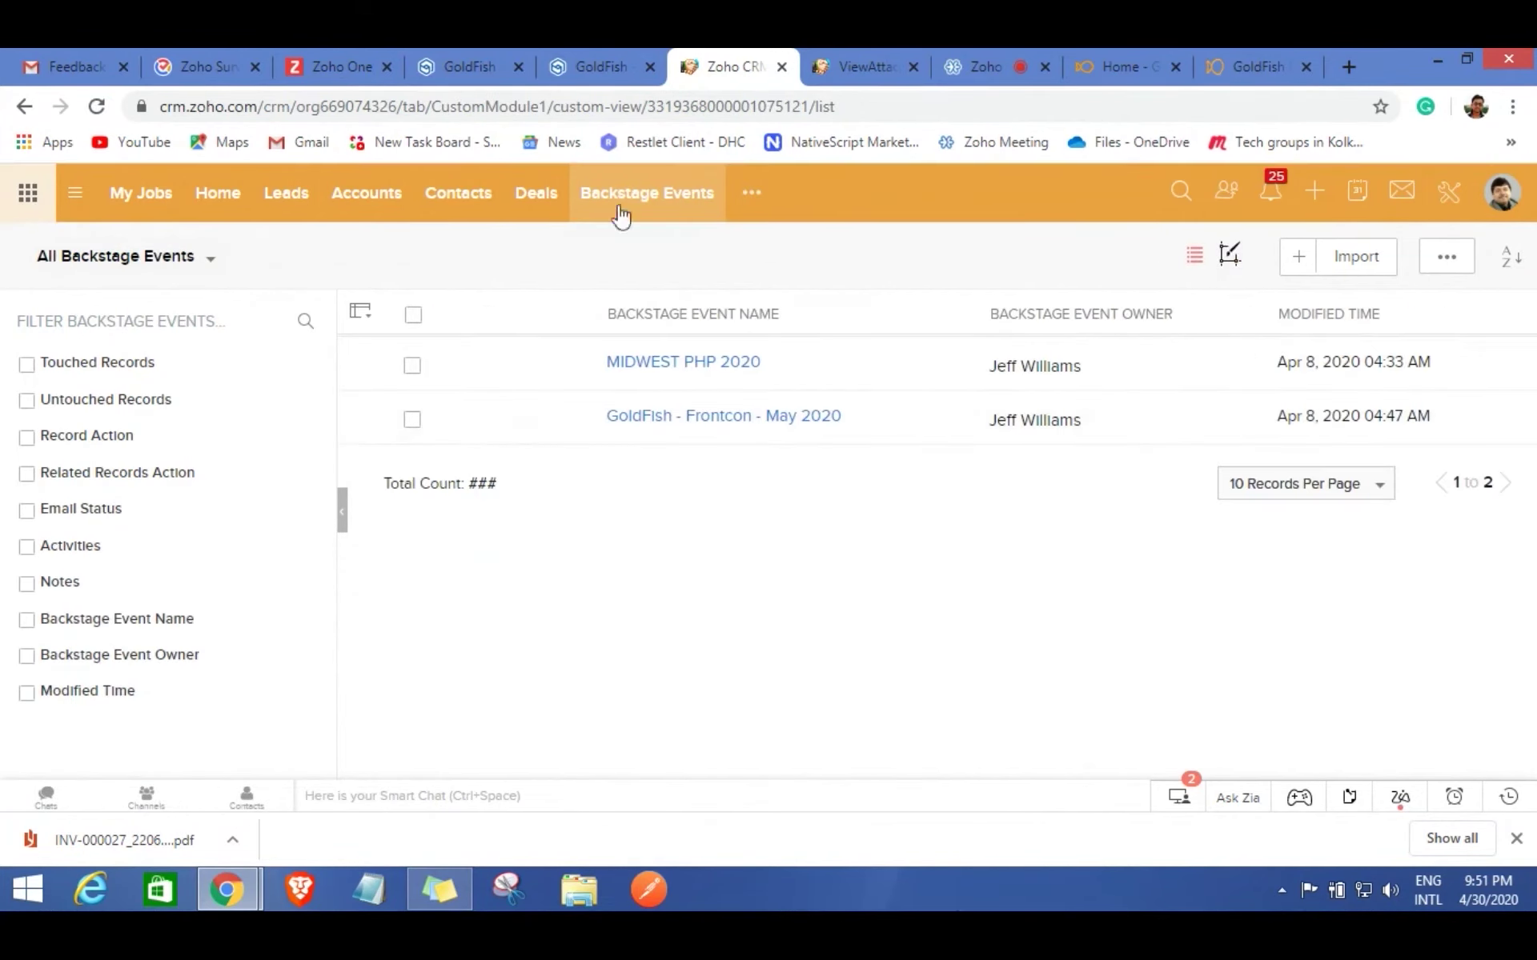
left_click(721, 429)
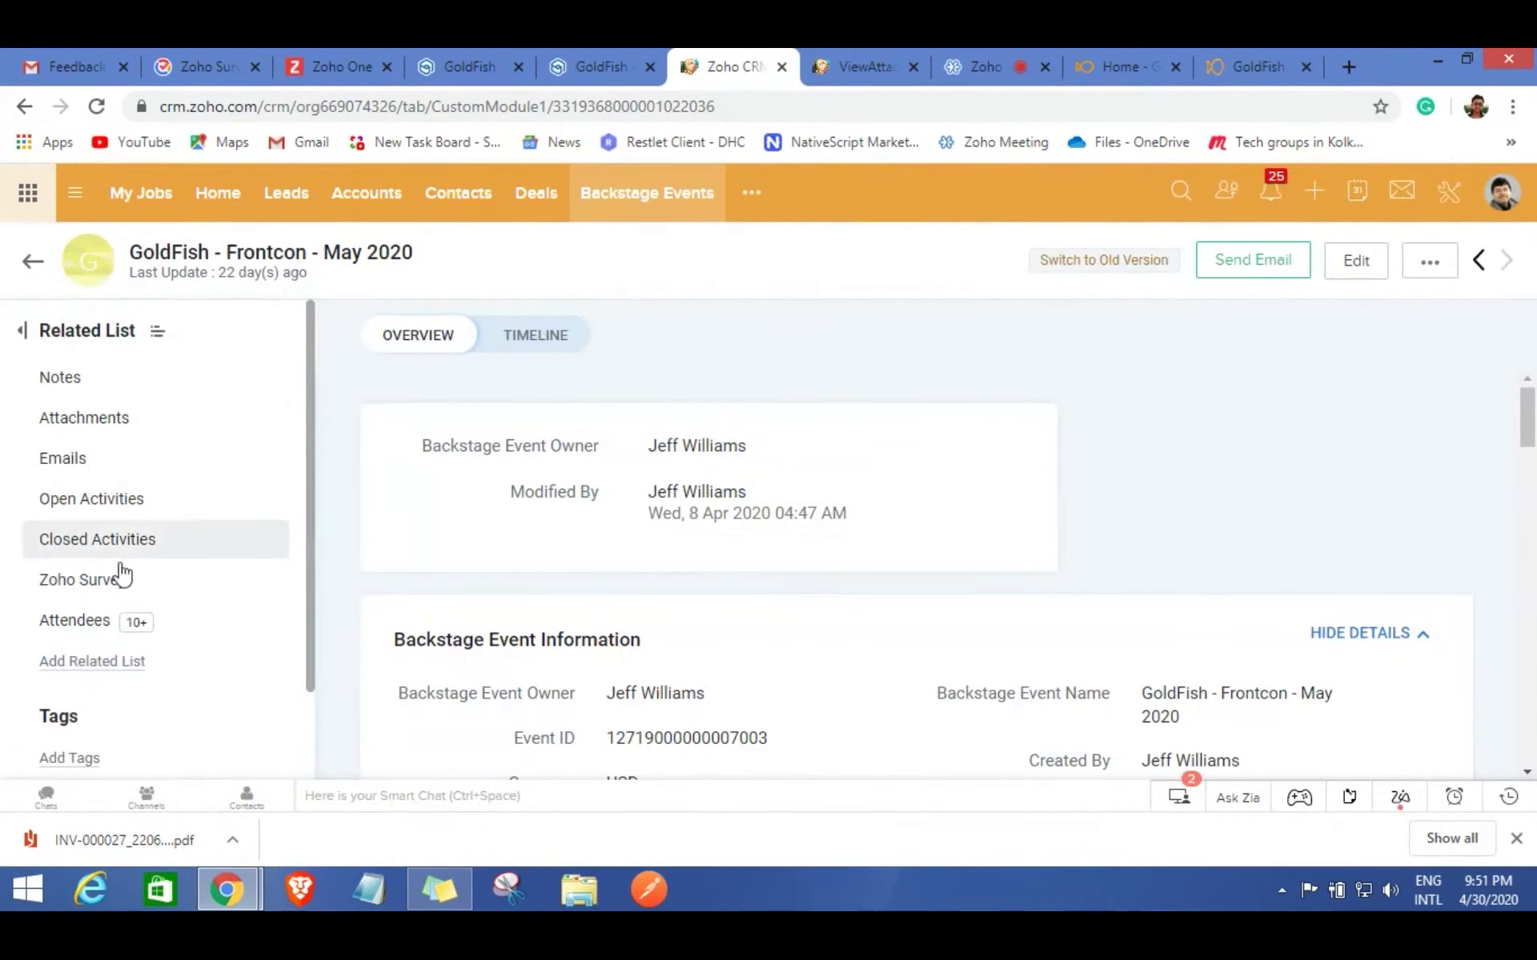
left_click(95, 623)
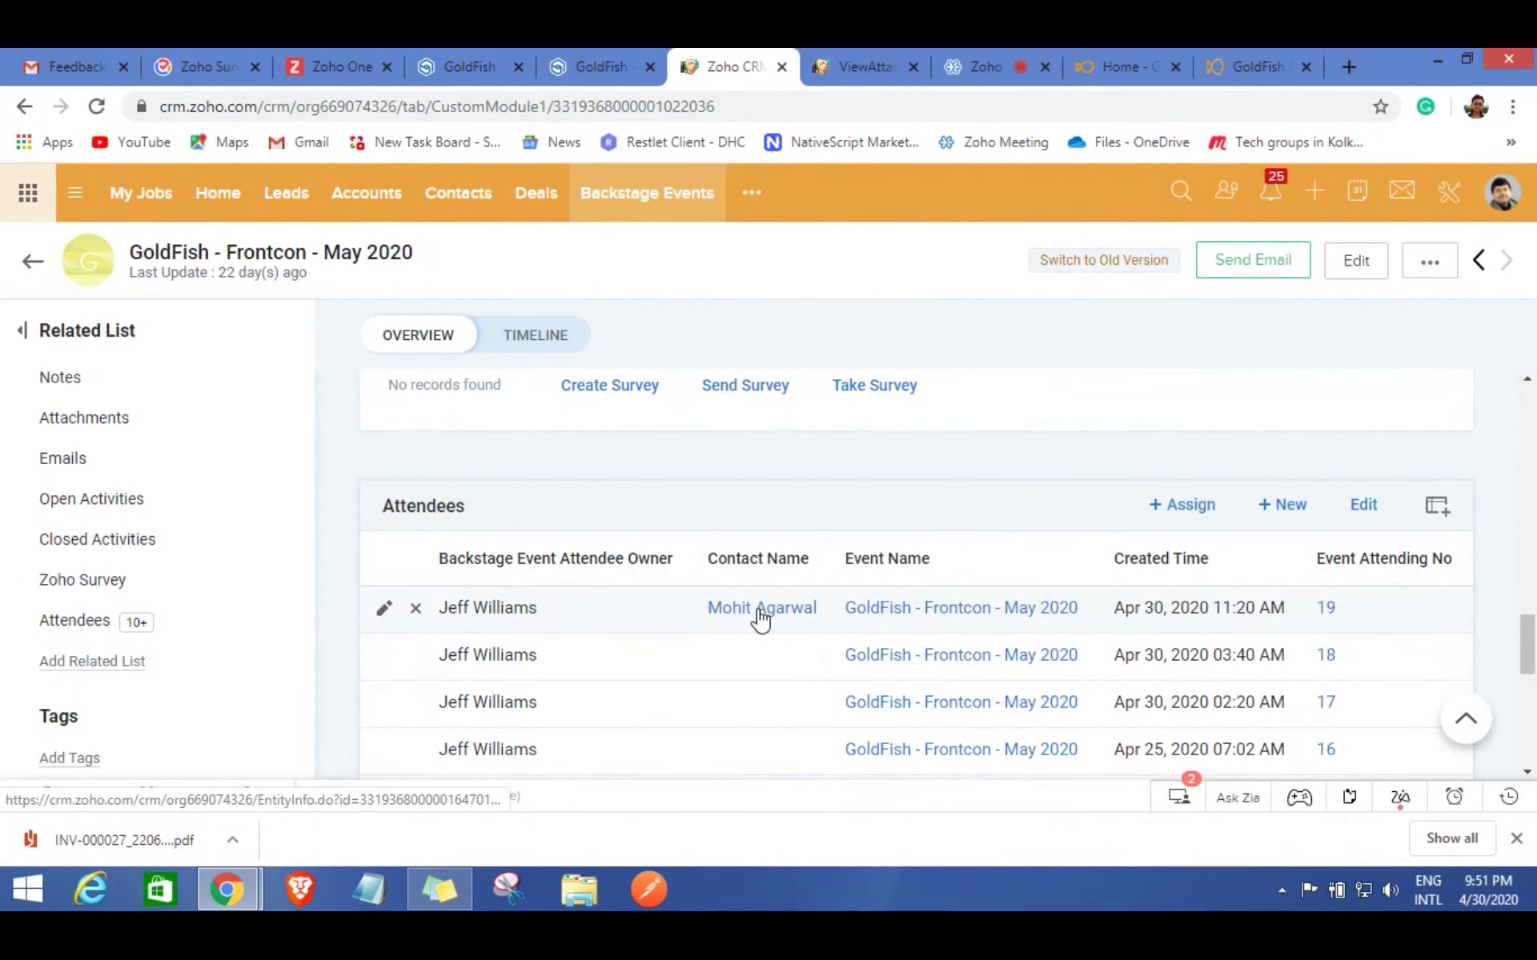
Open the newest attendee's contact and confirm GoldFish - Frontcon - May 2020 under Backstage Events Booked.
left_click(762, 615)
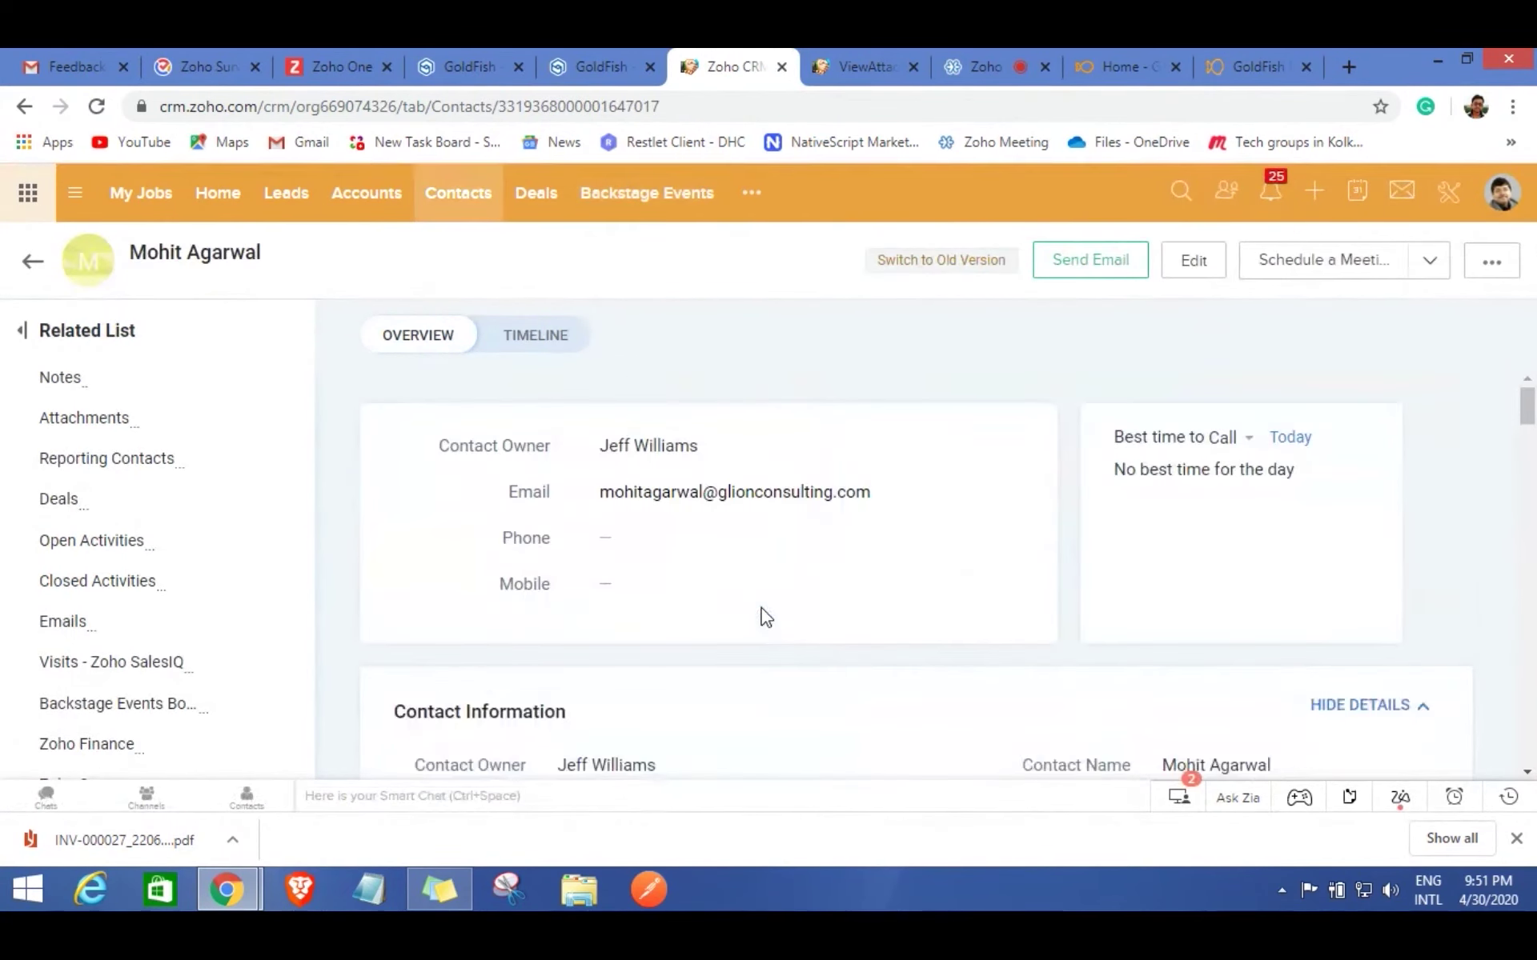
scroll(539, 457, "down", 5)
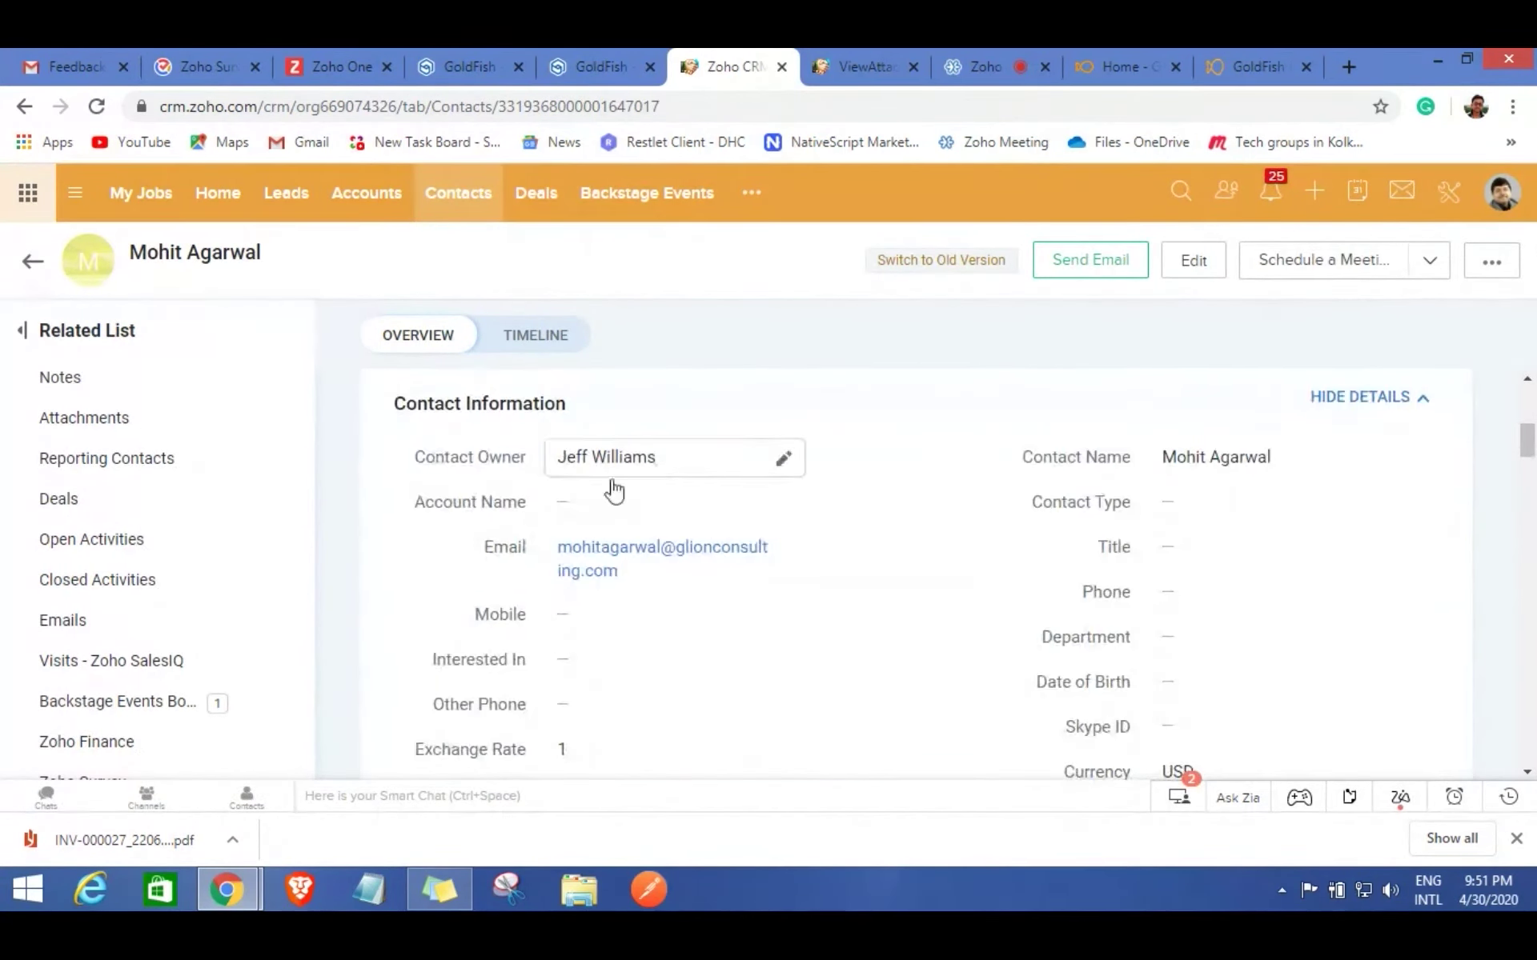
scroll(828, 529, "down", 4)
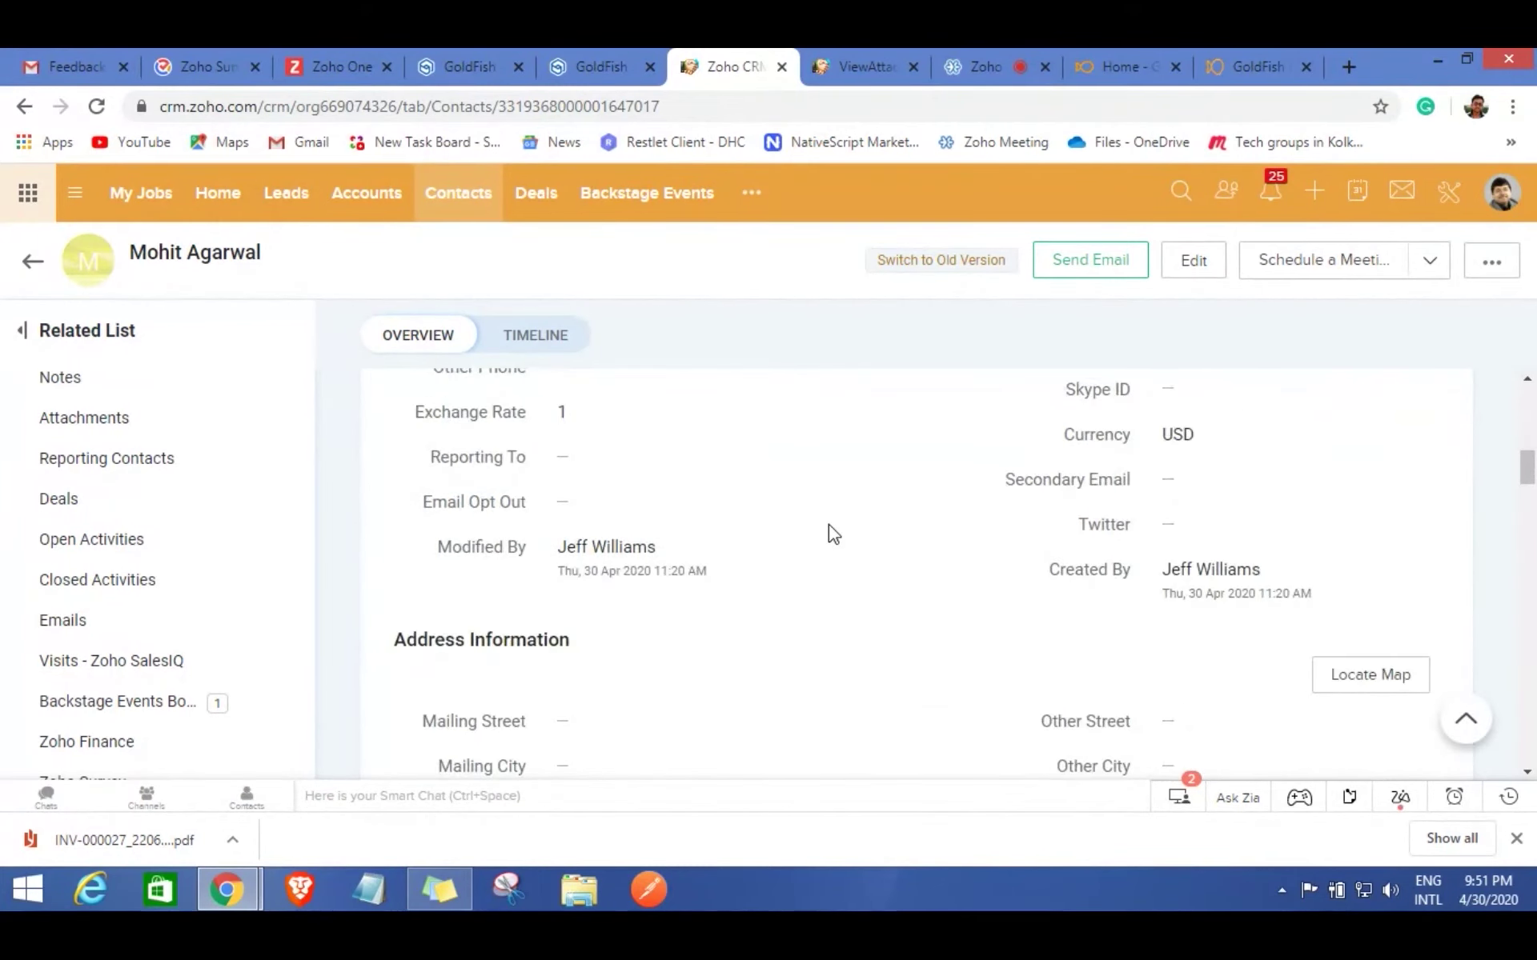
scroll(829, 529, "down", 4)
scroll(829, 525, "down", 5)
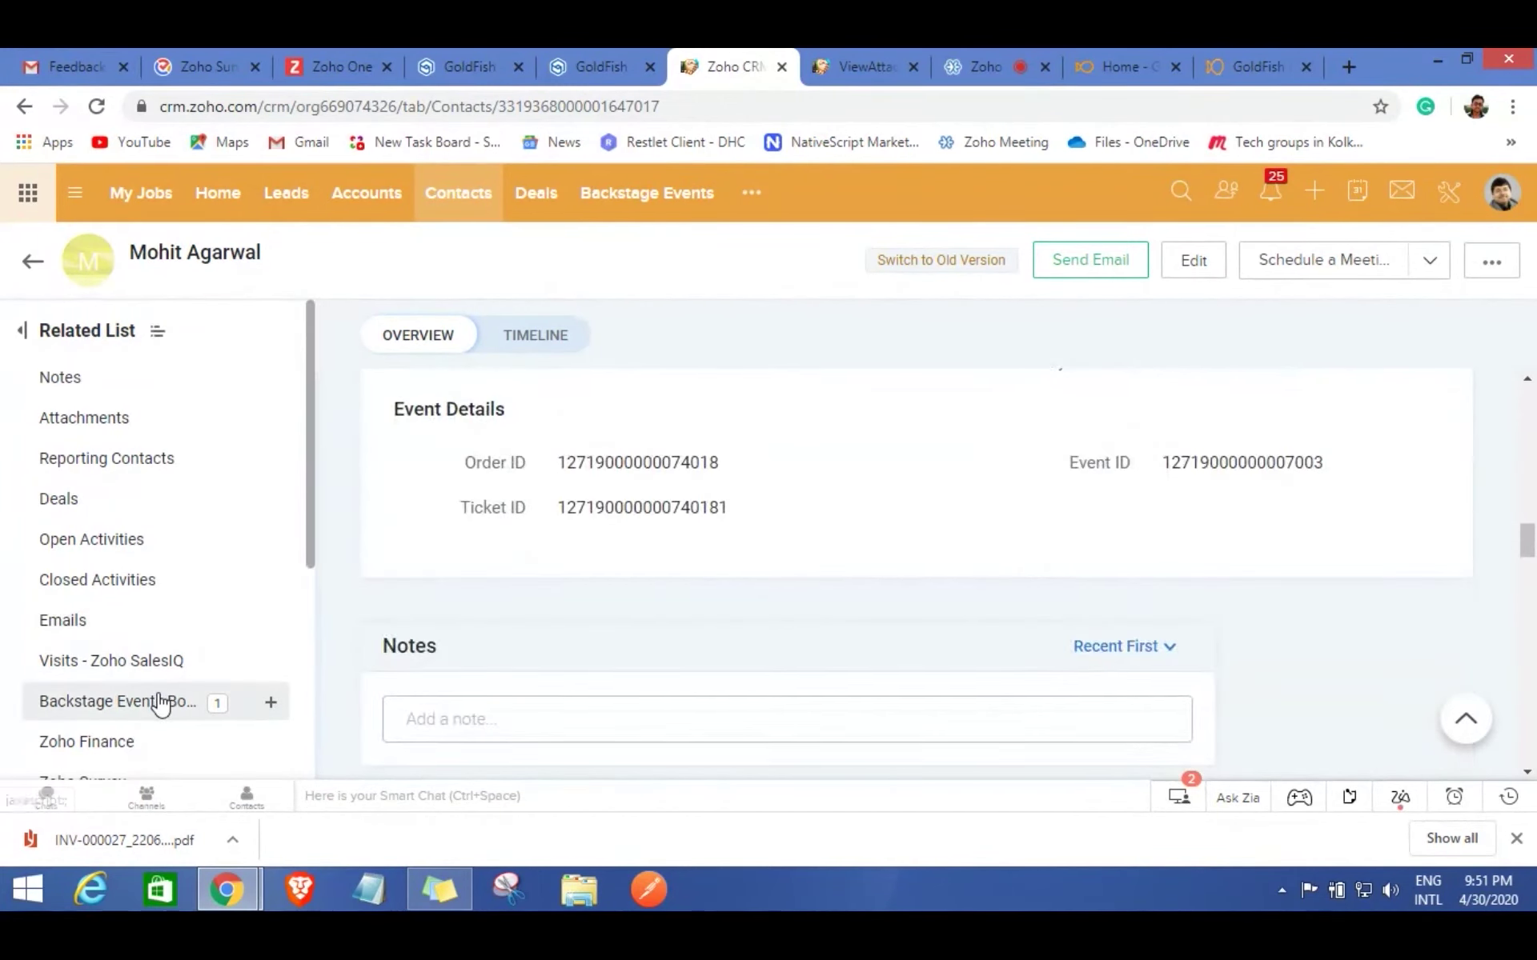
left_click(158, 701)
mouse_move(837, 620)
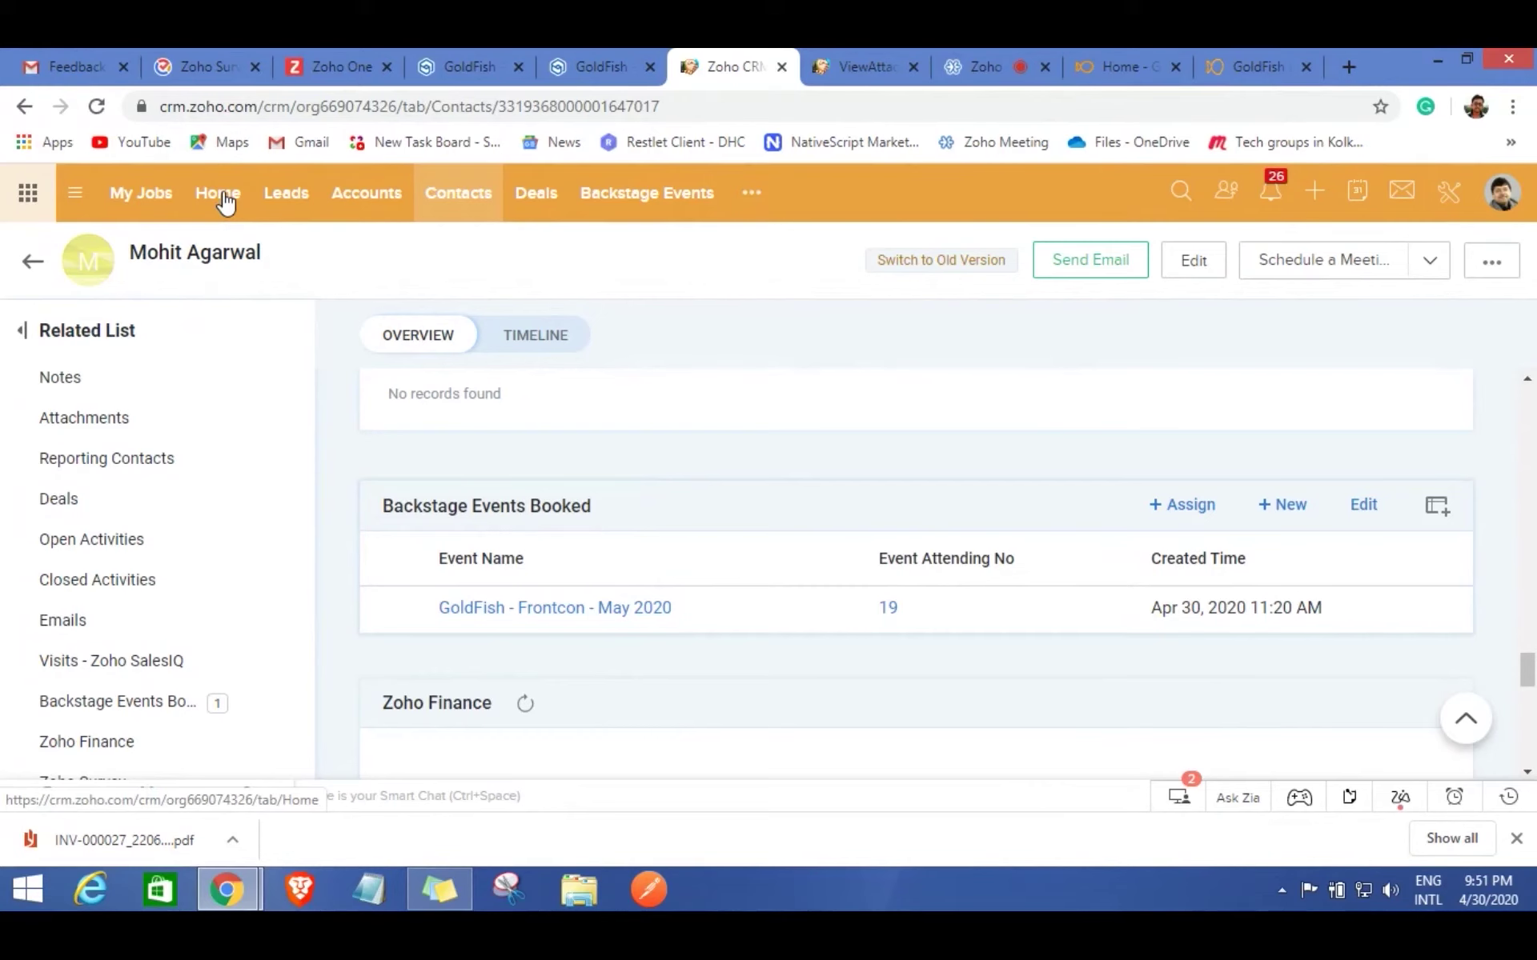
Switch to the Home dashboard and inspect the Revenue This Month by account bars.
left_click(225, 203)
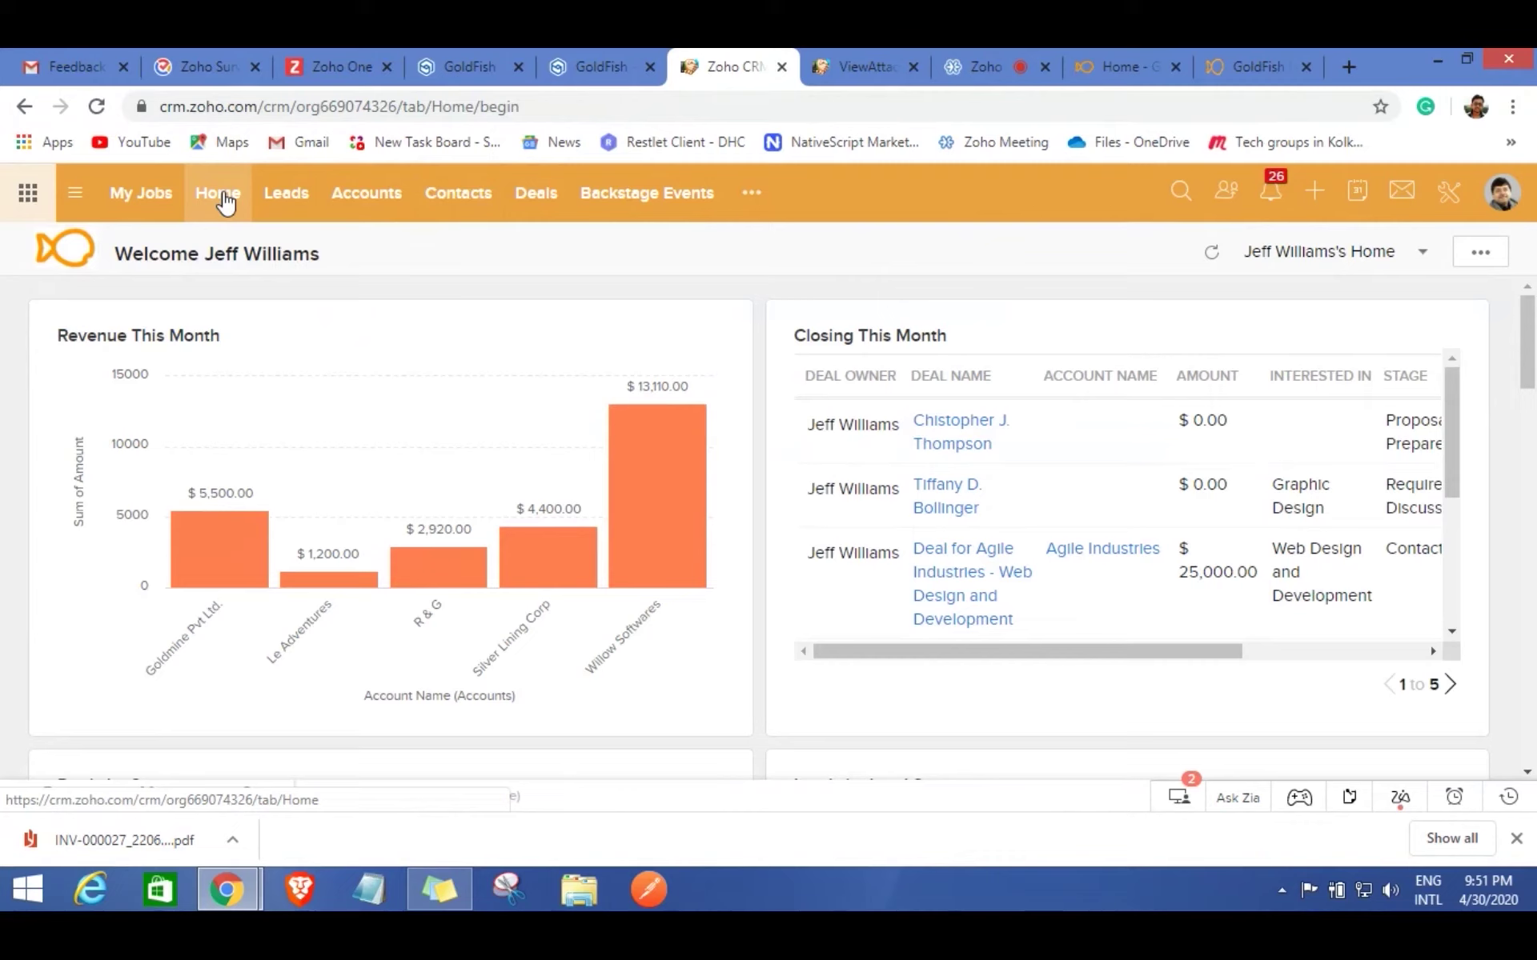
mouse_move(708, 467)
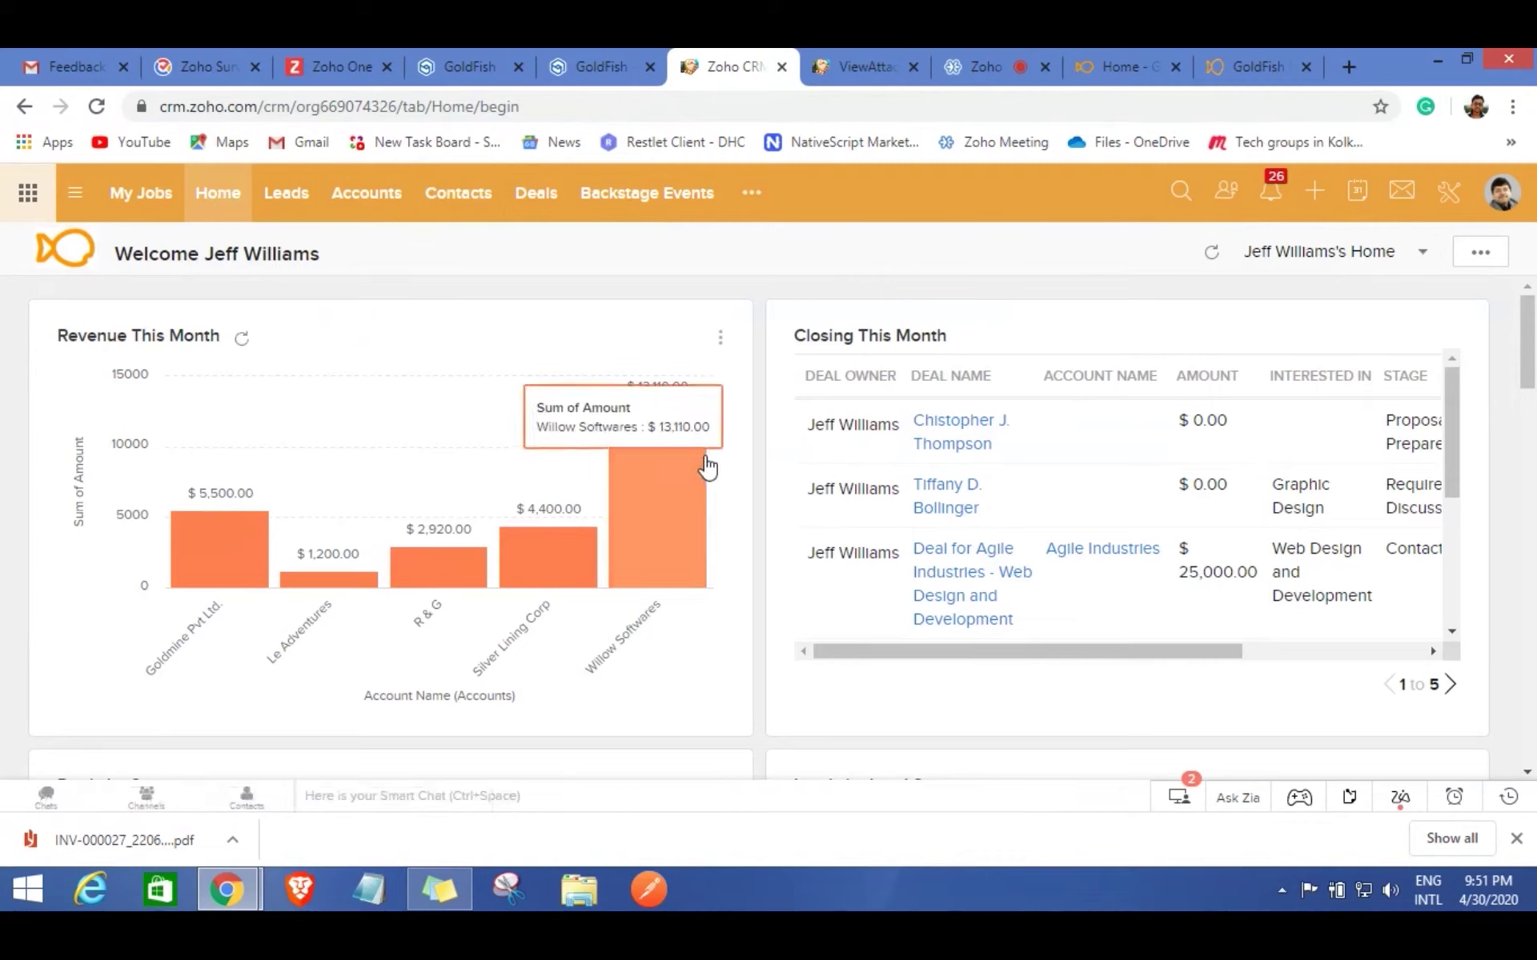
mouse_move(551, 539)
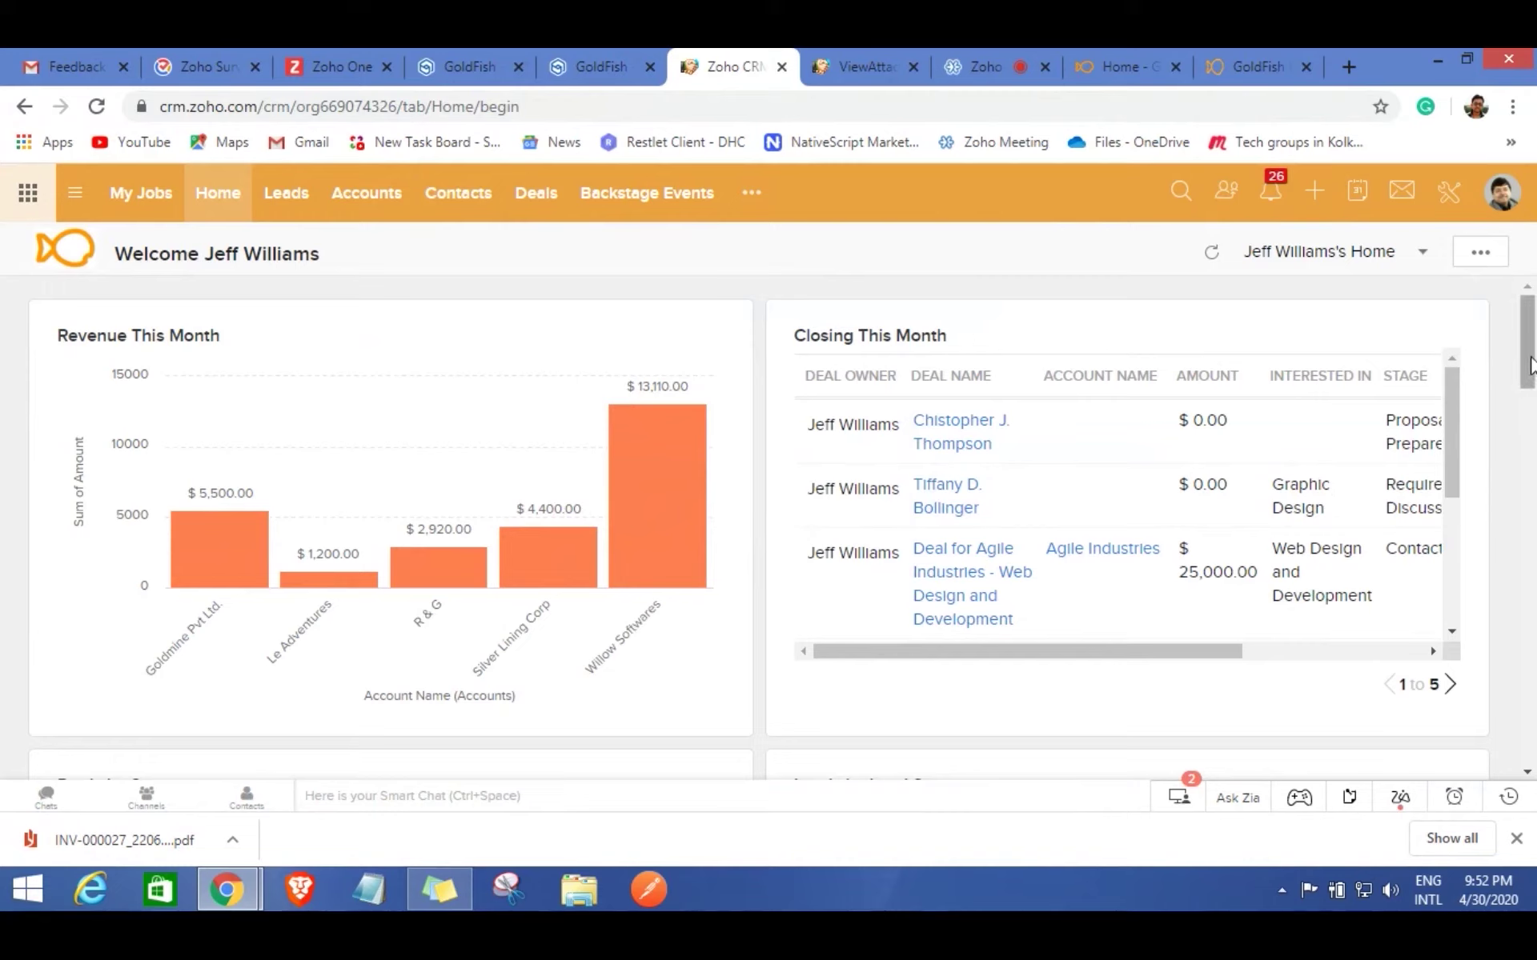
Scroll through the Closing This Month deals table horizontally and down the page.
left_click_drag(1531, 366, 1530, 367)
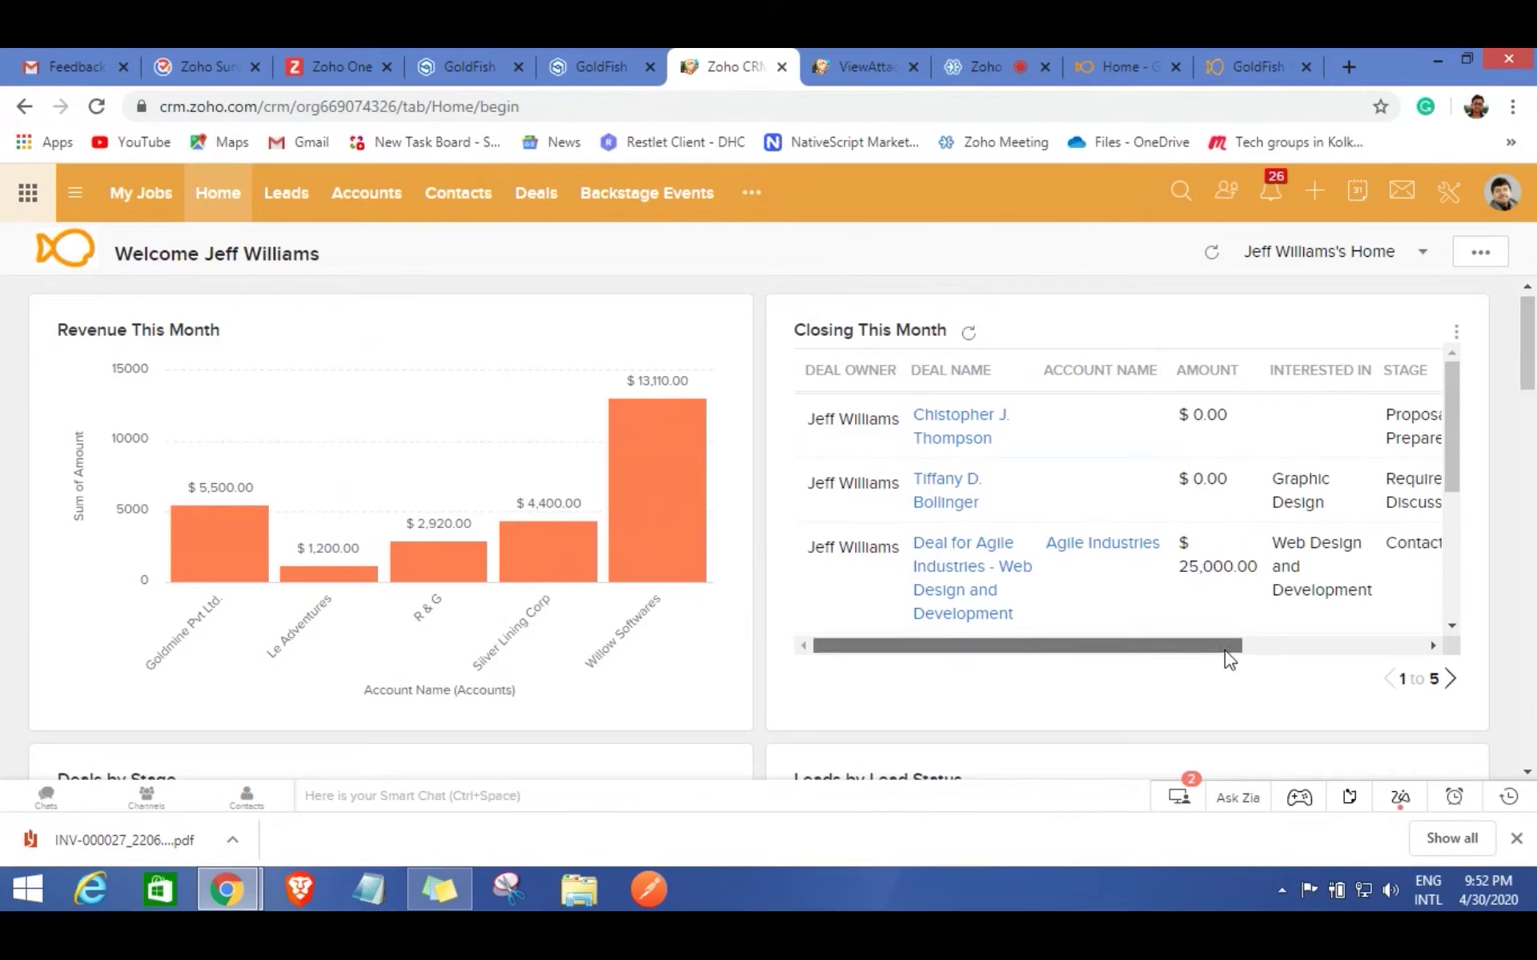
left_click_drag(1229, 660, 1397, 661)
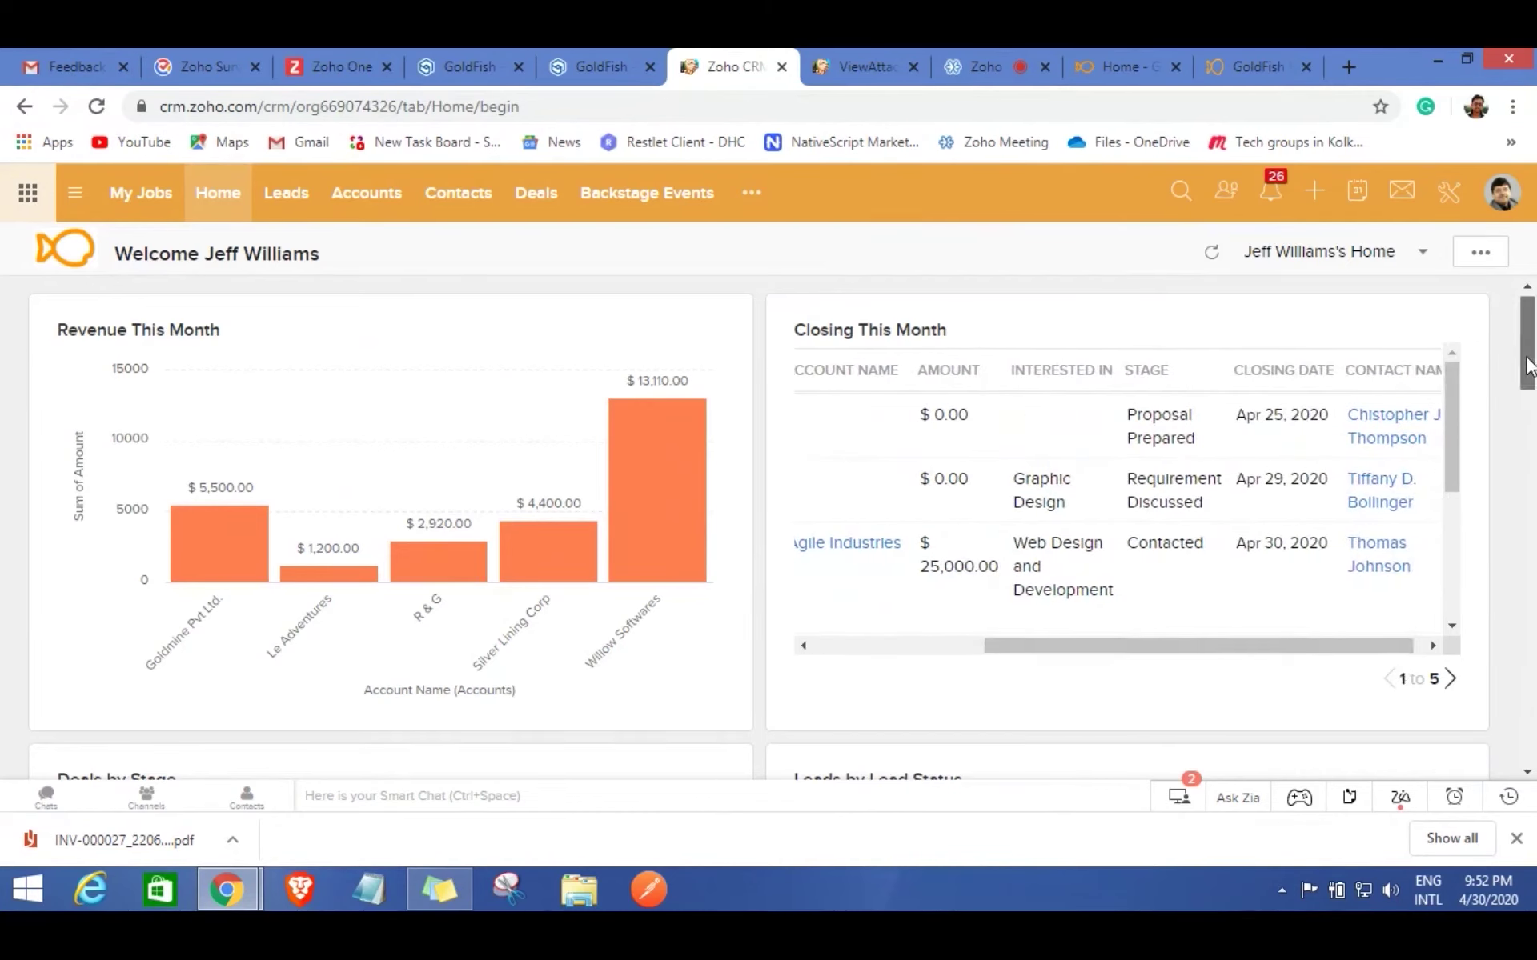
left_click_drag(1528, 365, 1529, 448)
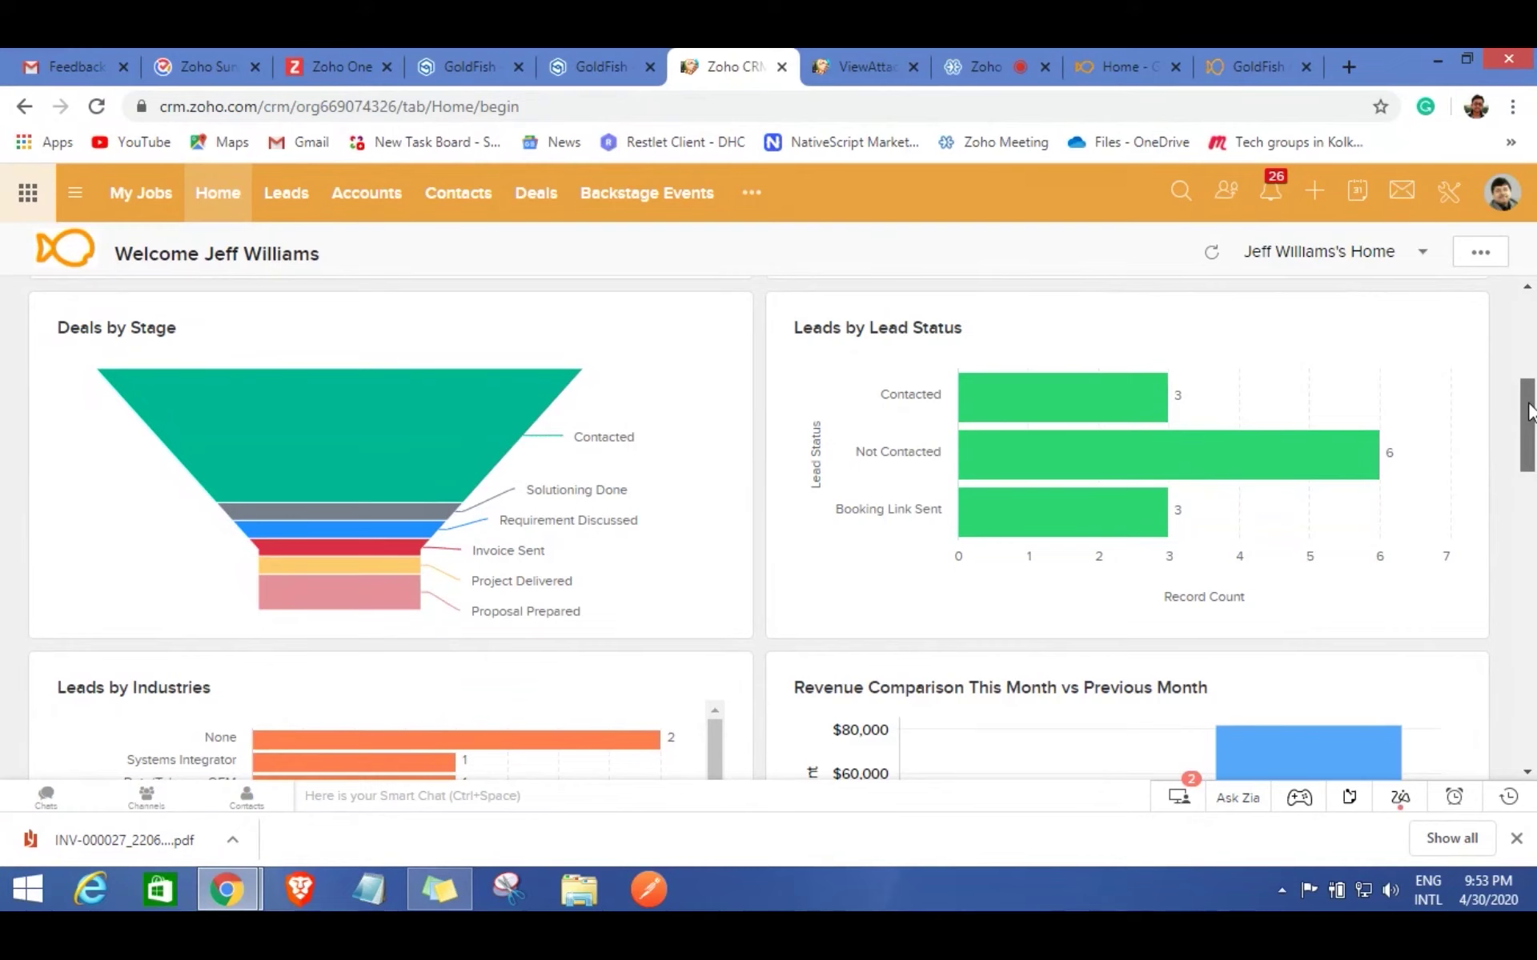
Scroll down past Leads by Industries and Revenue Comparison to the Project-wise Tasks Status table.
left_click_drag(1529, 411, 1530, 468)
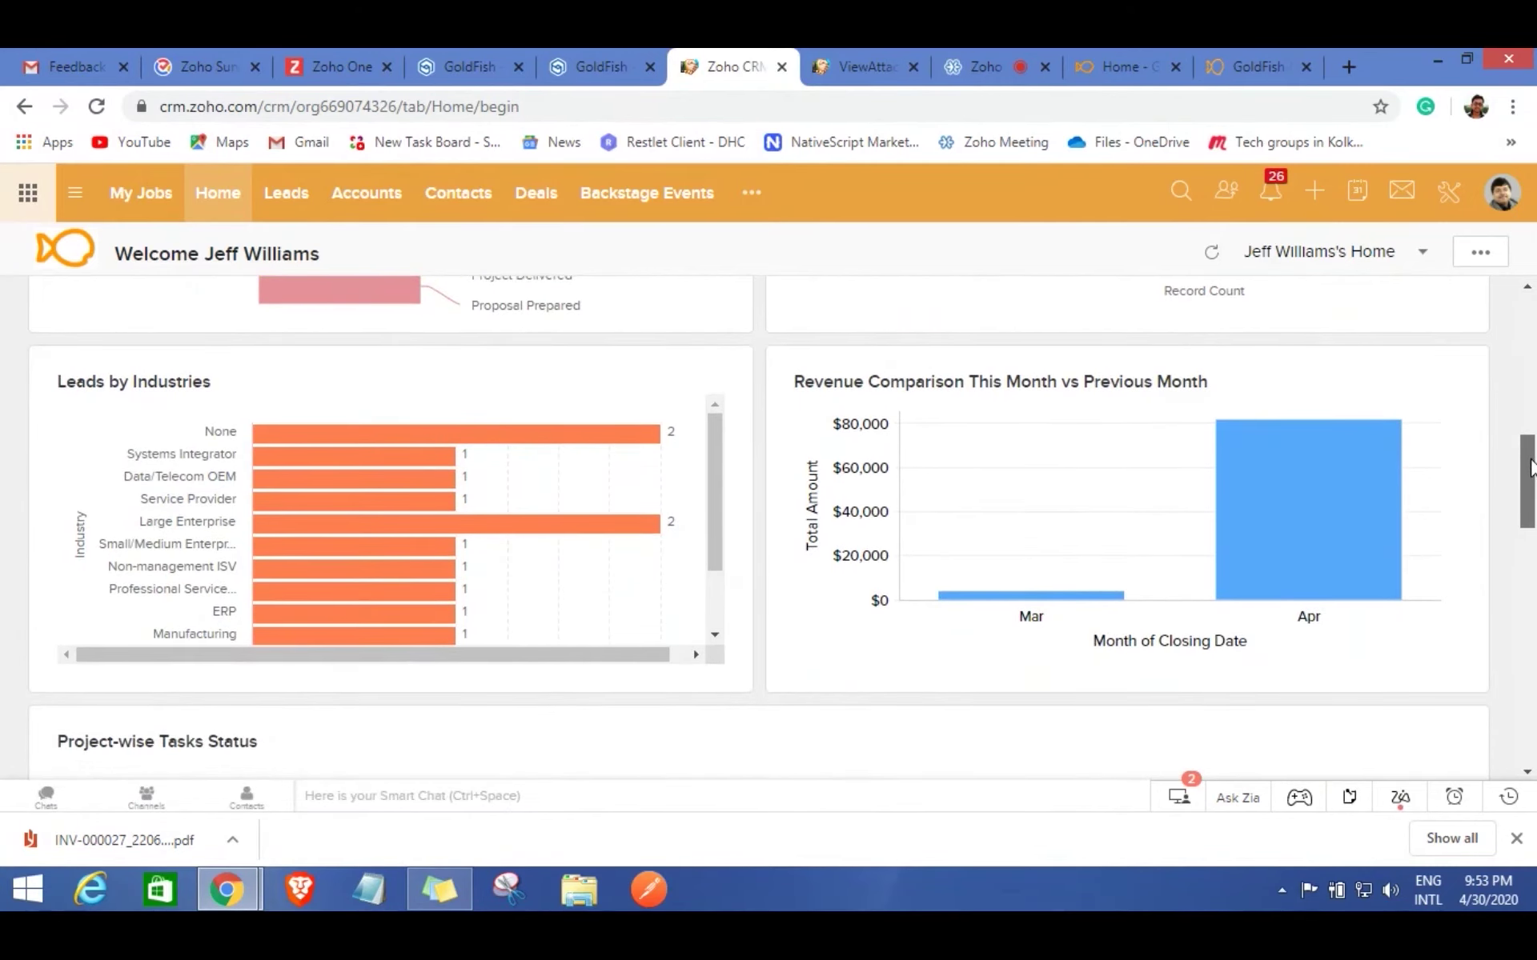
left_click_drag(1530, 468, 1530, 474)
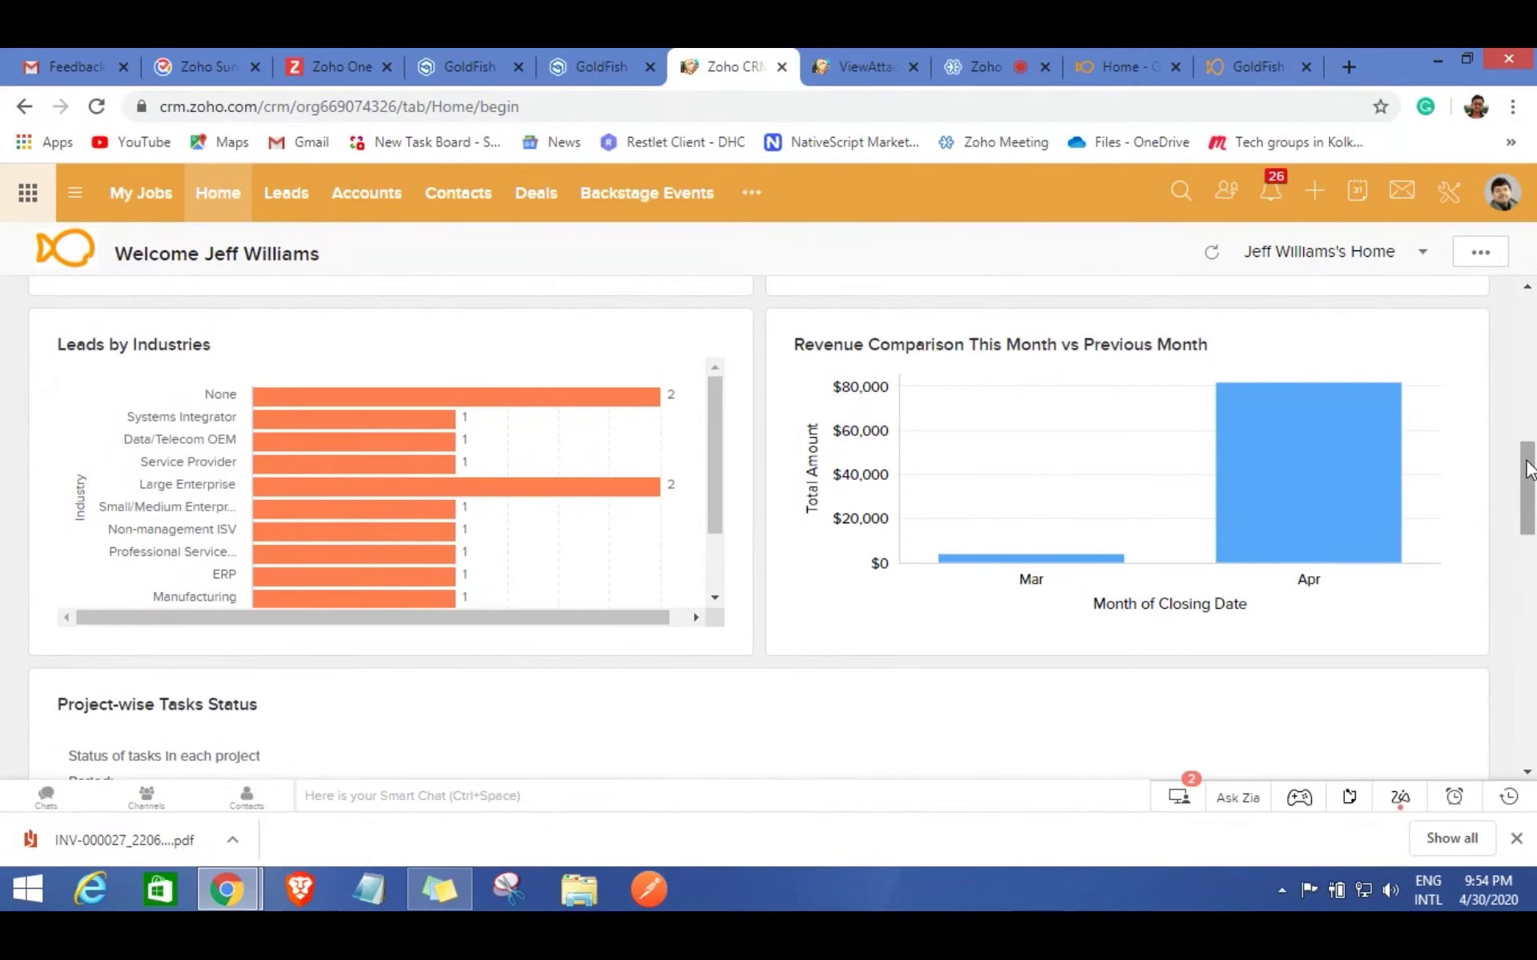
left_click_drag(1529, 468, 1529, 532)
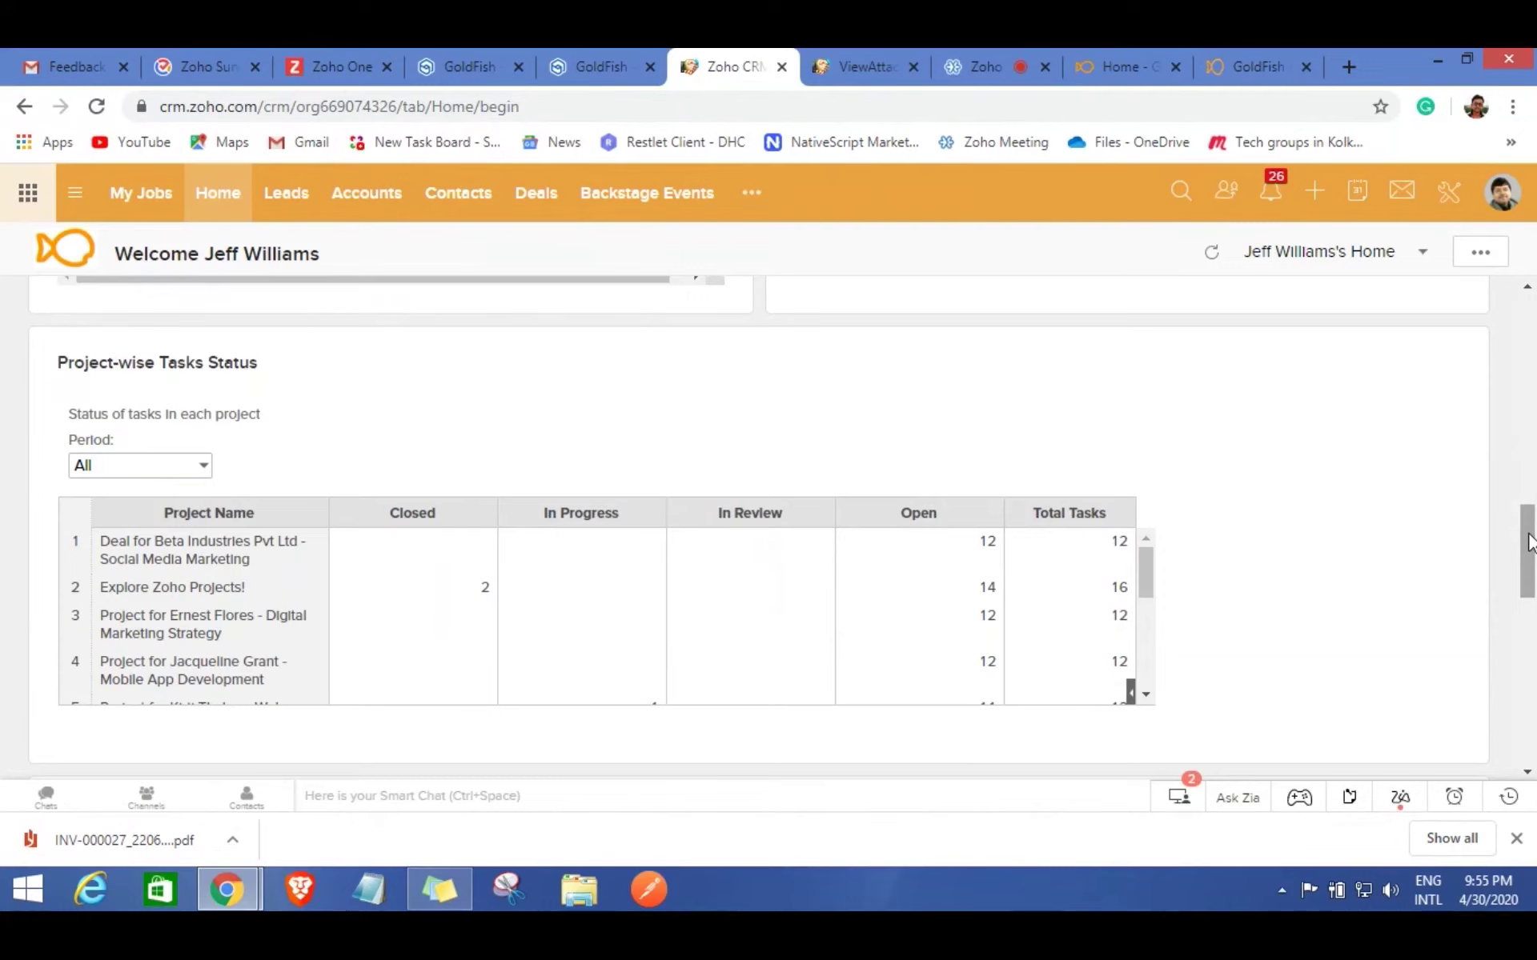
Review the ticket charts, check the project filter list without choosing, then switch back to Zoho Meeting.
left_click_drag(1529, 544, 1527, 622)
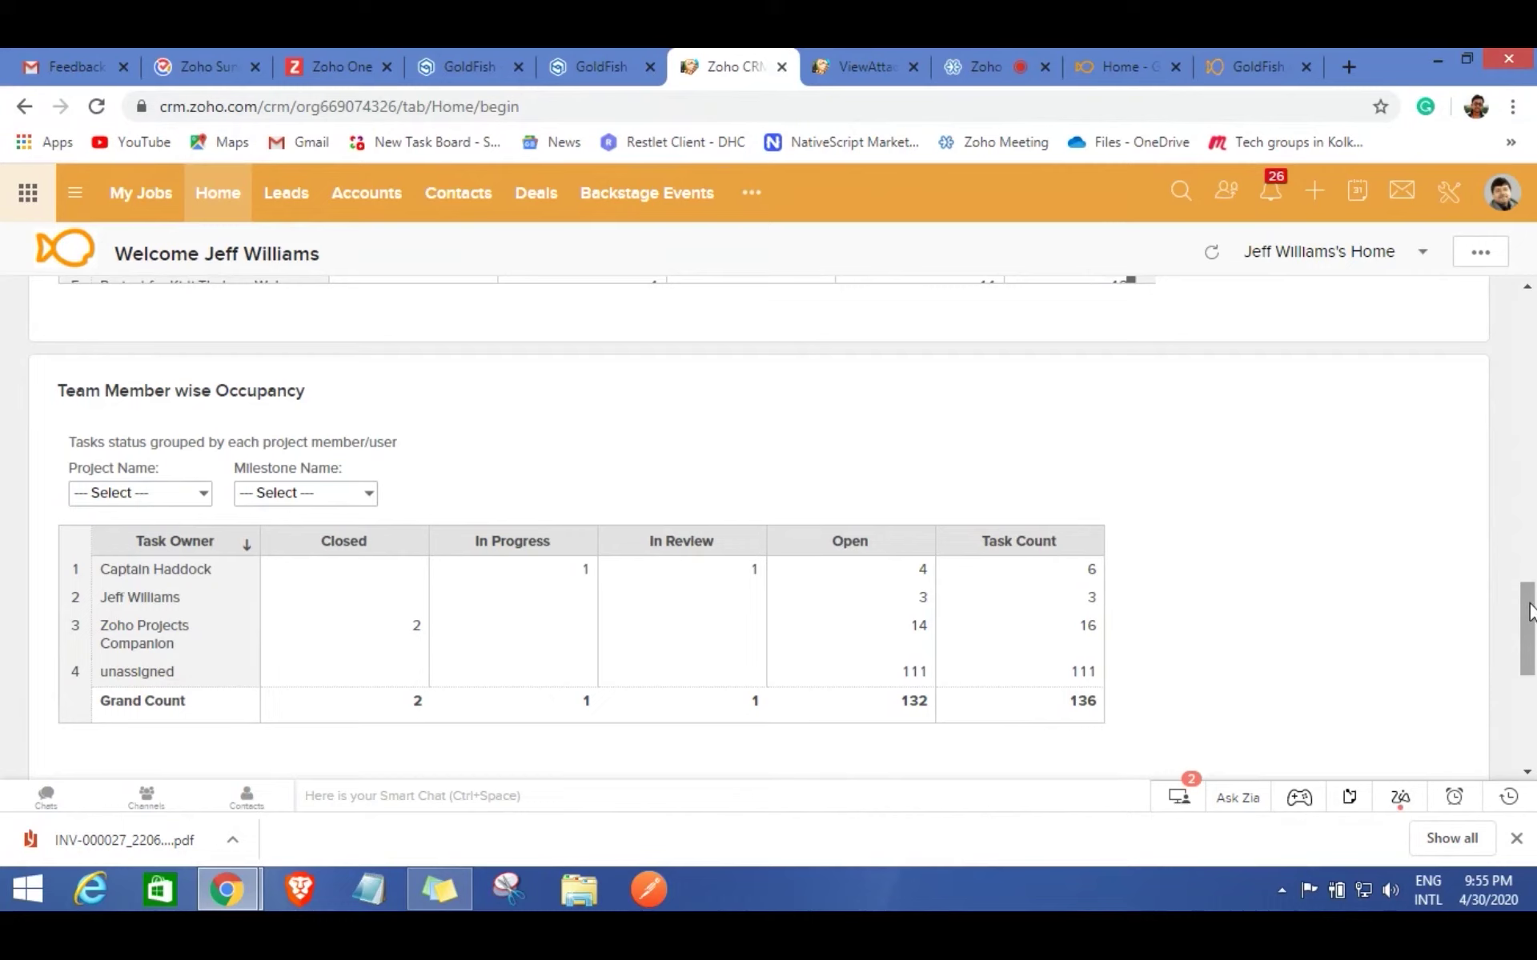
left_click_drag(1529, 612, 1529, 615)
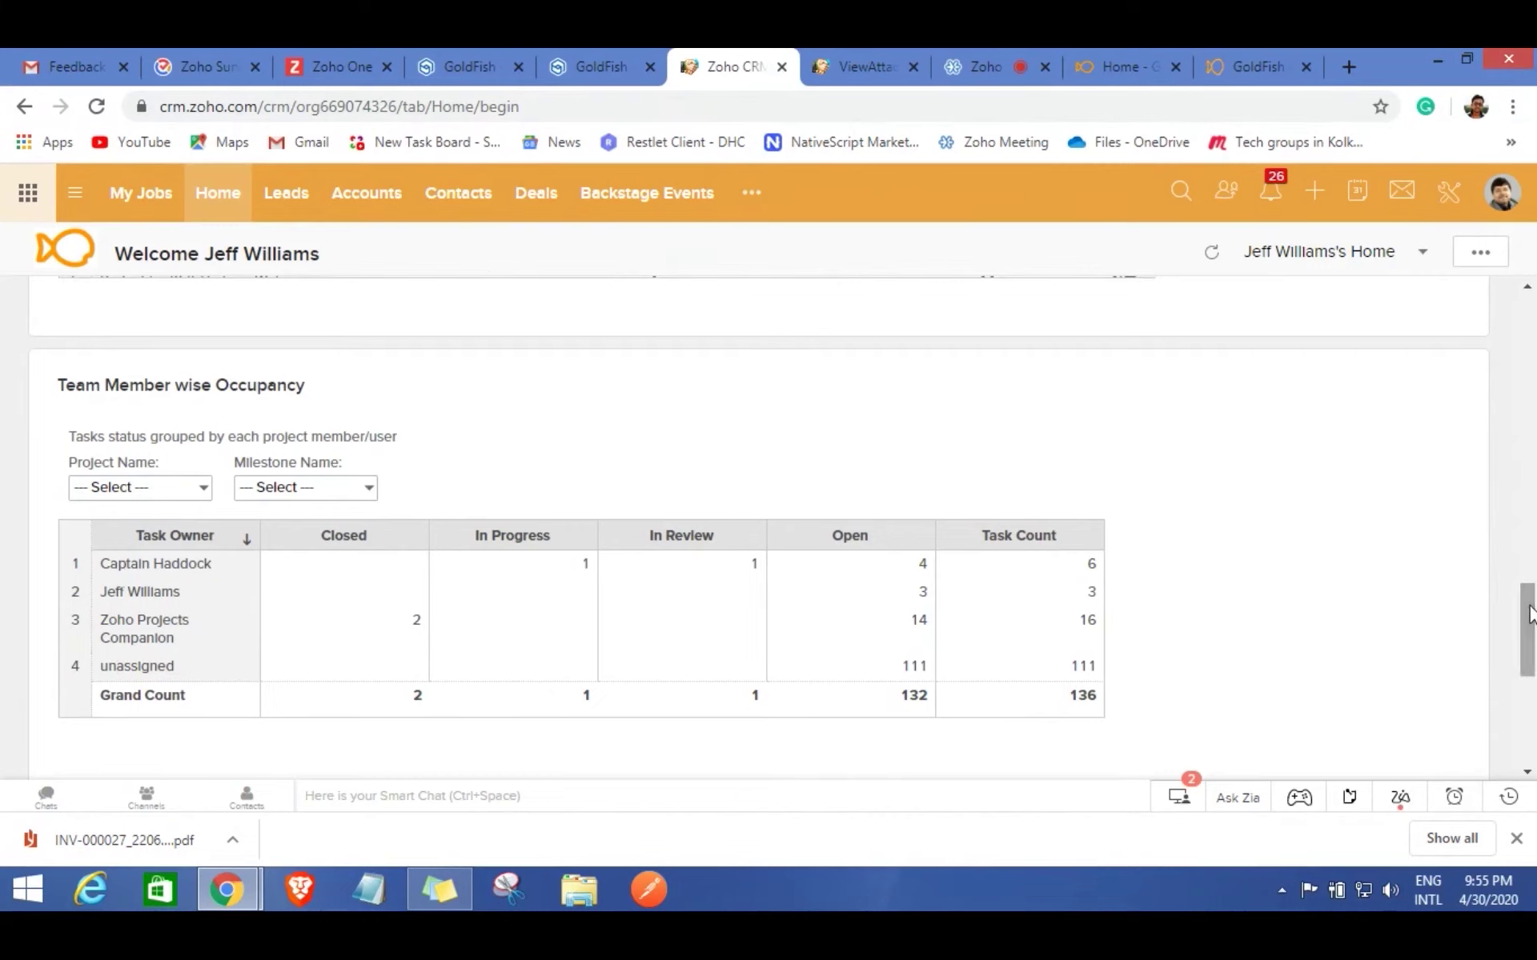
left_click(183, 494)
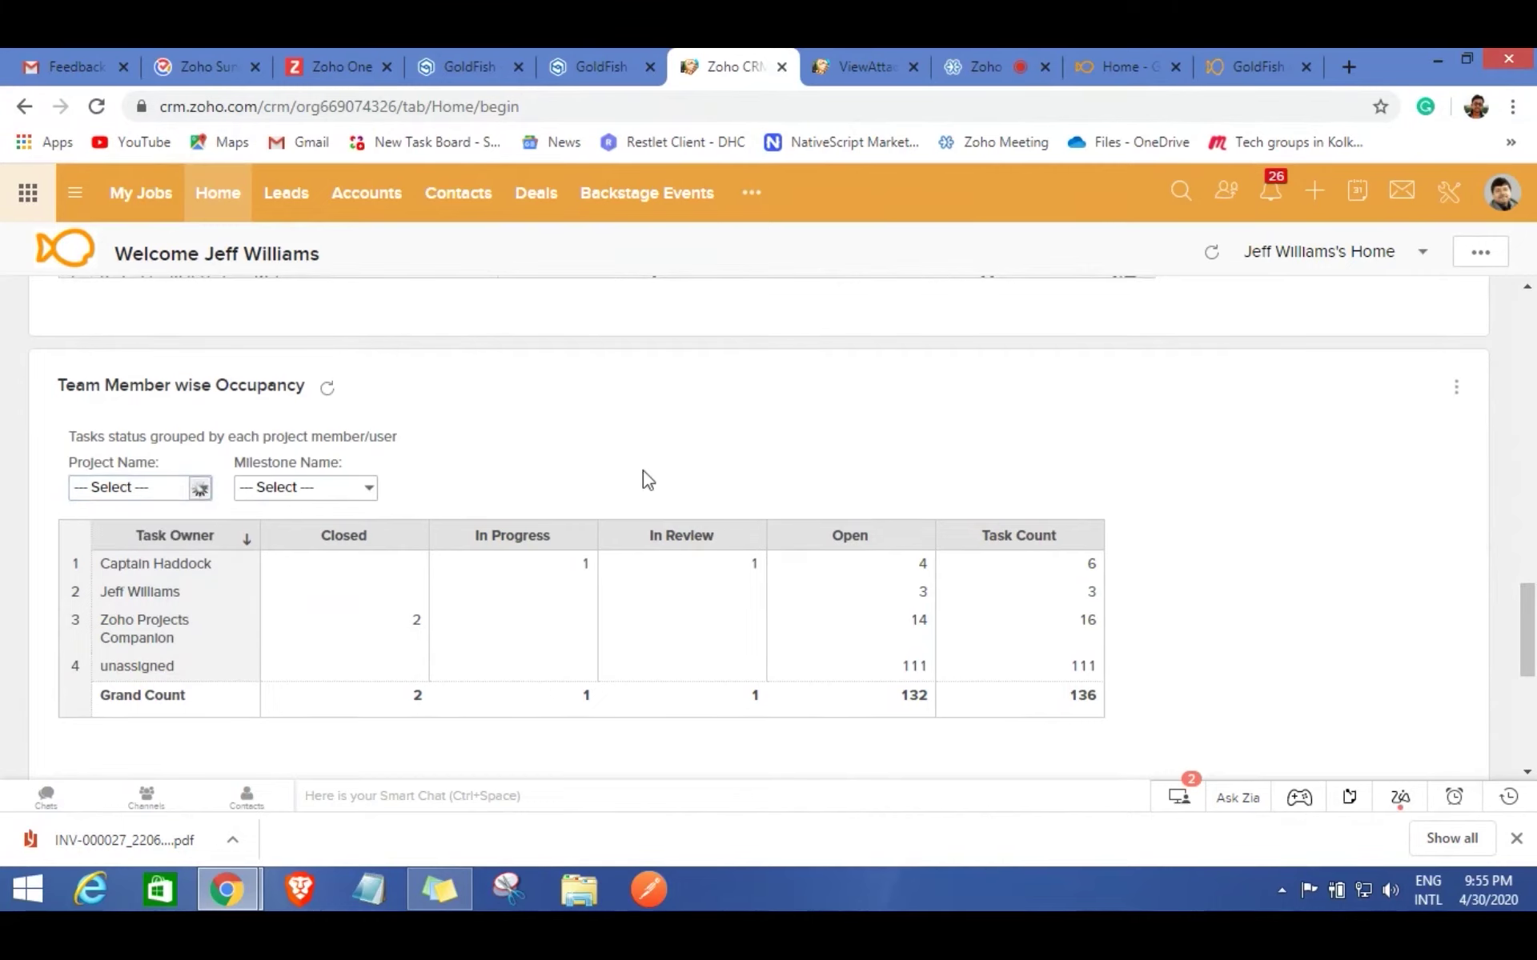
left_click(832, 457)
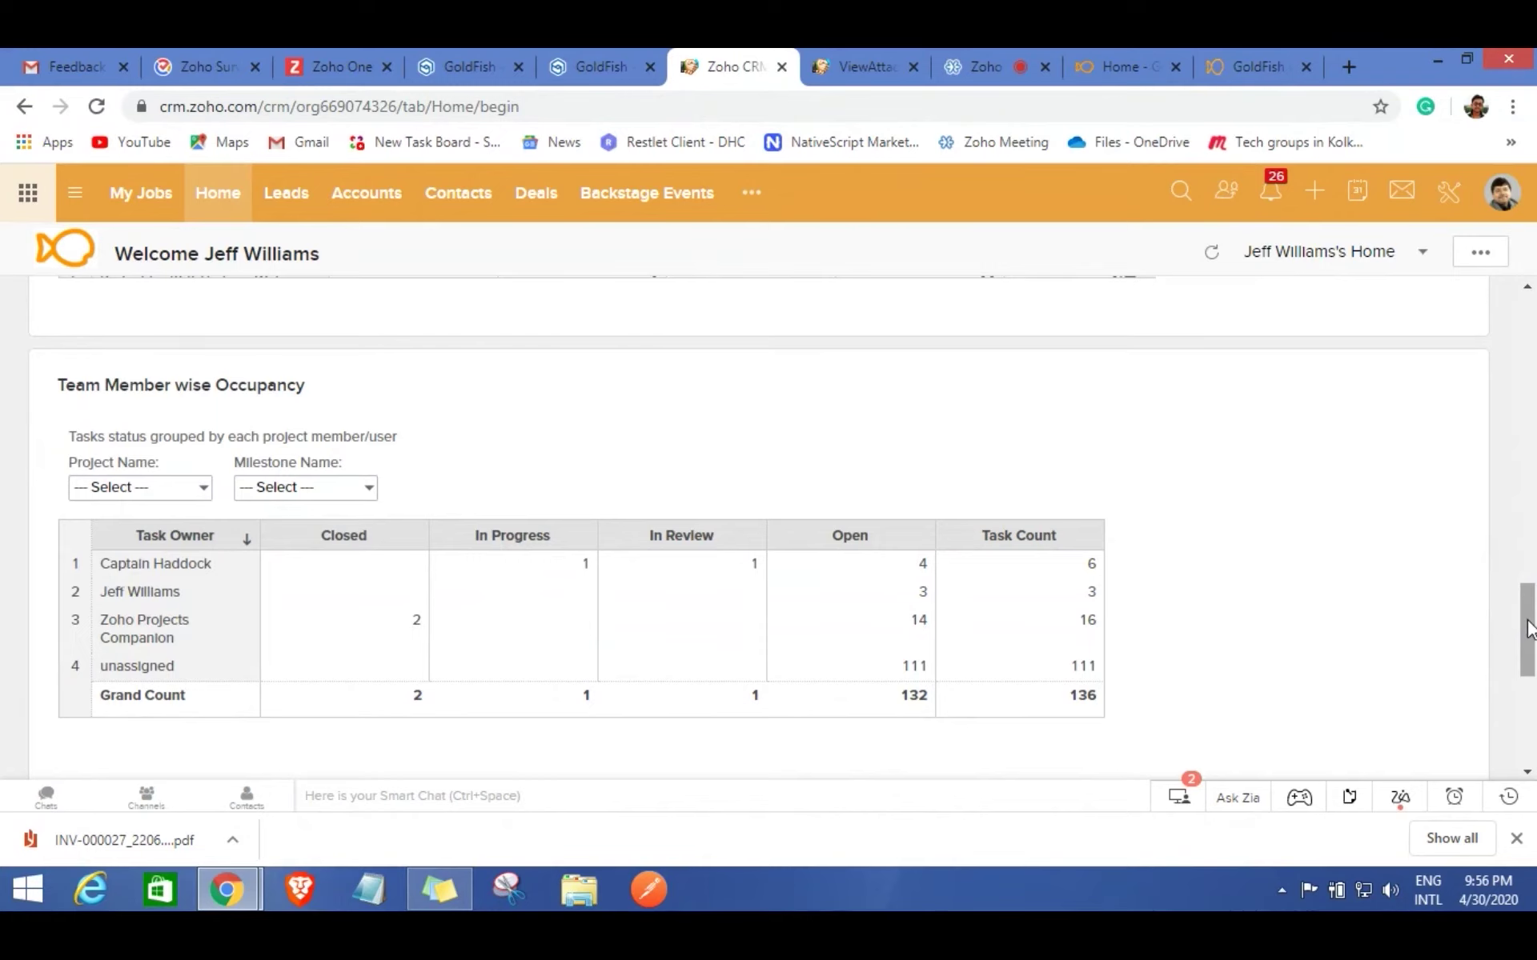
left_click_drag(1529, 628, 1529, 703)
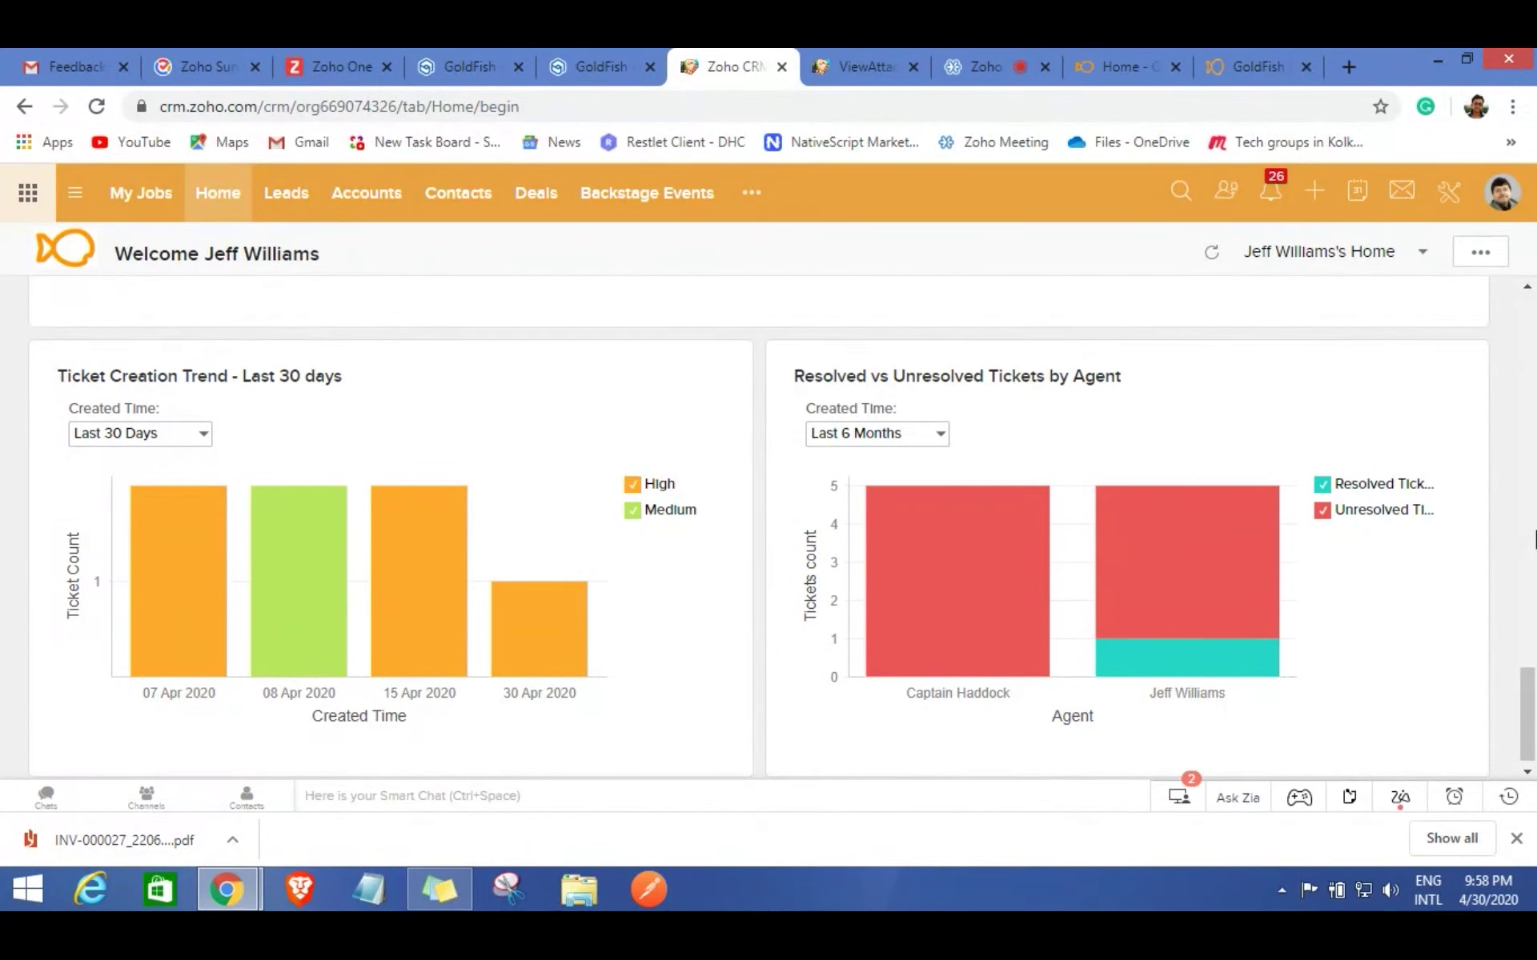
left_click(982, 64)
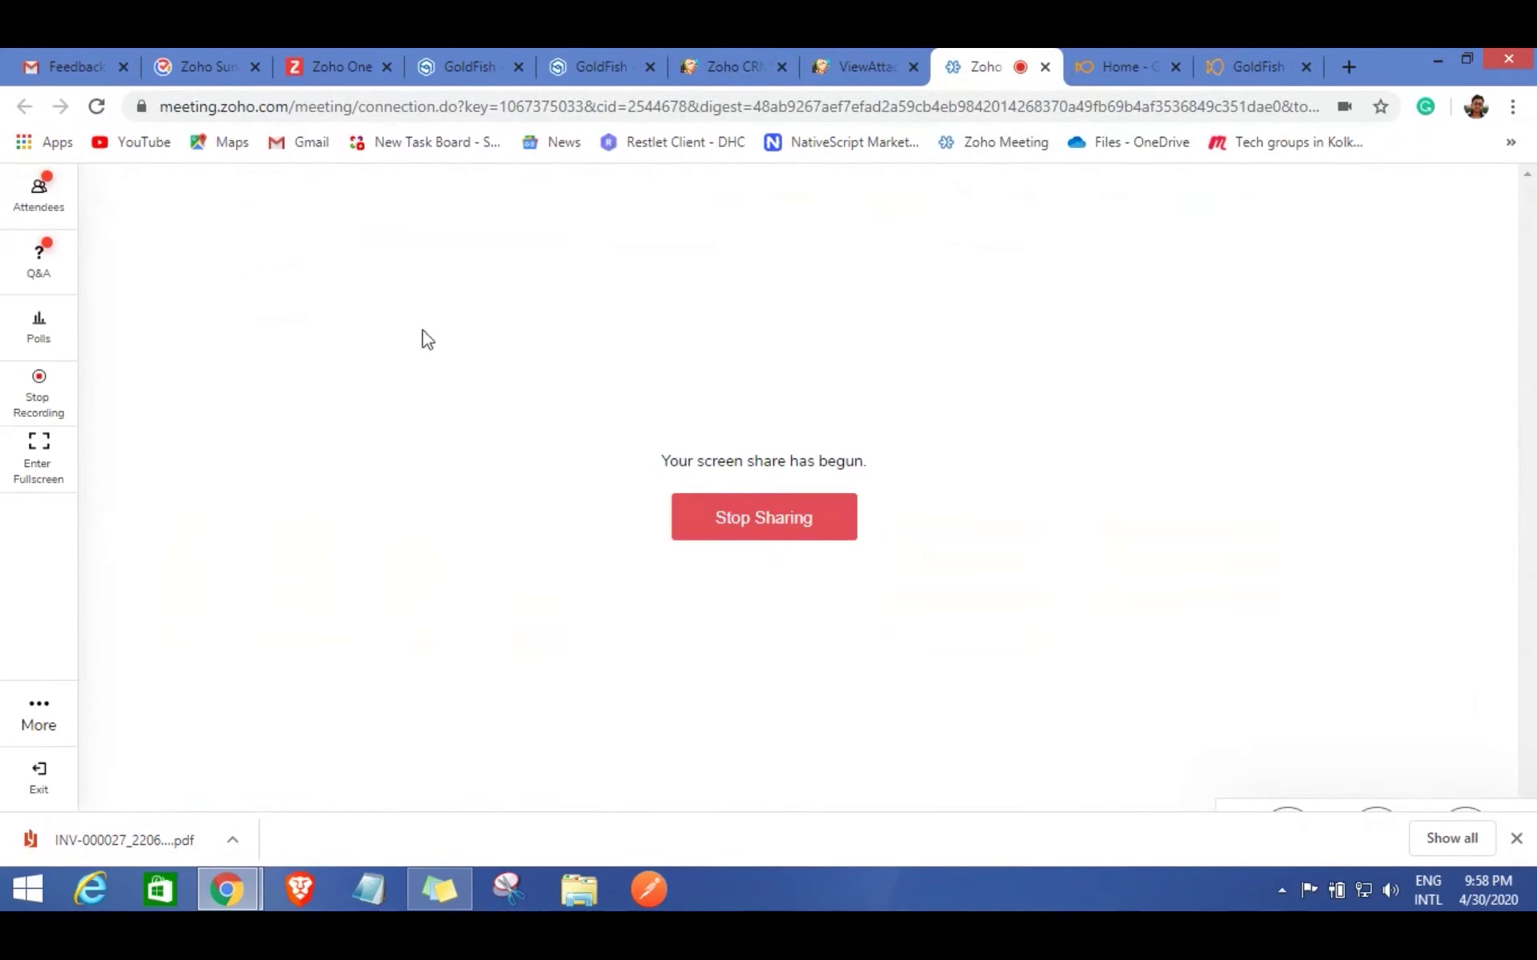
Show the Q&A panel and scroll to the permission-based restrictions answer and organizer message.
left_click(39, 264)
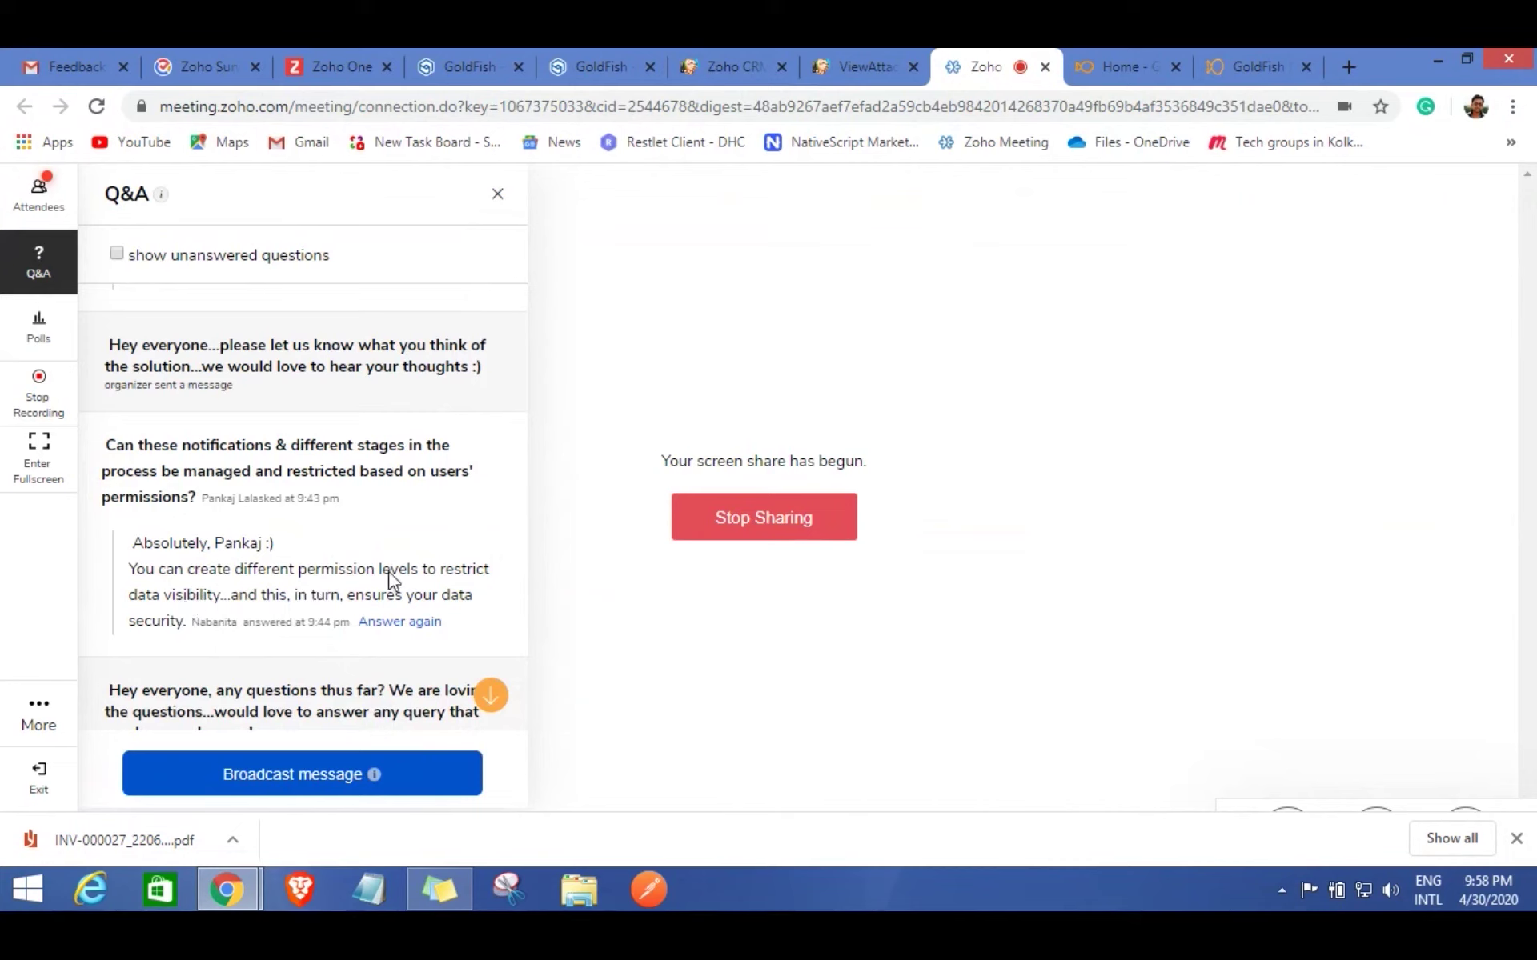
scroll(390, 578, "down", 1)
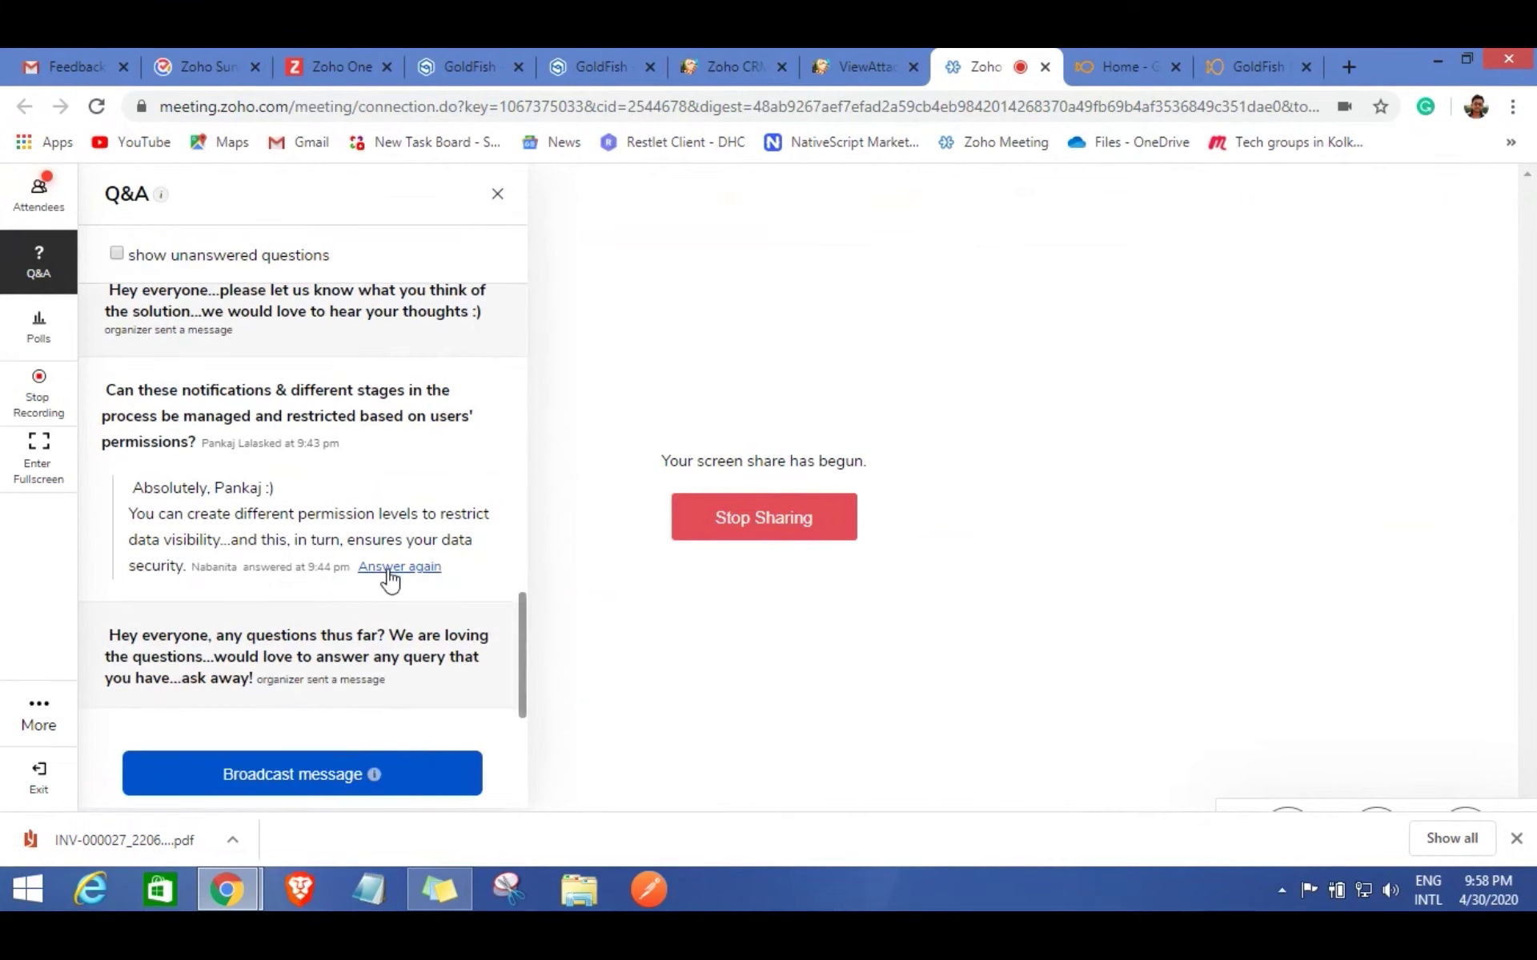